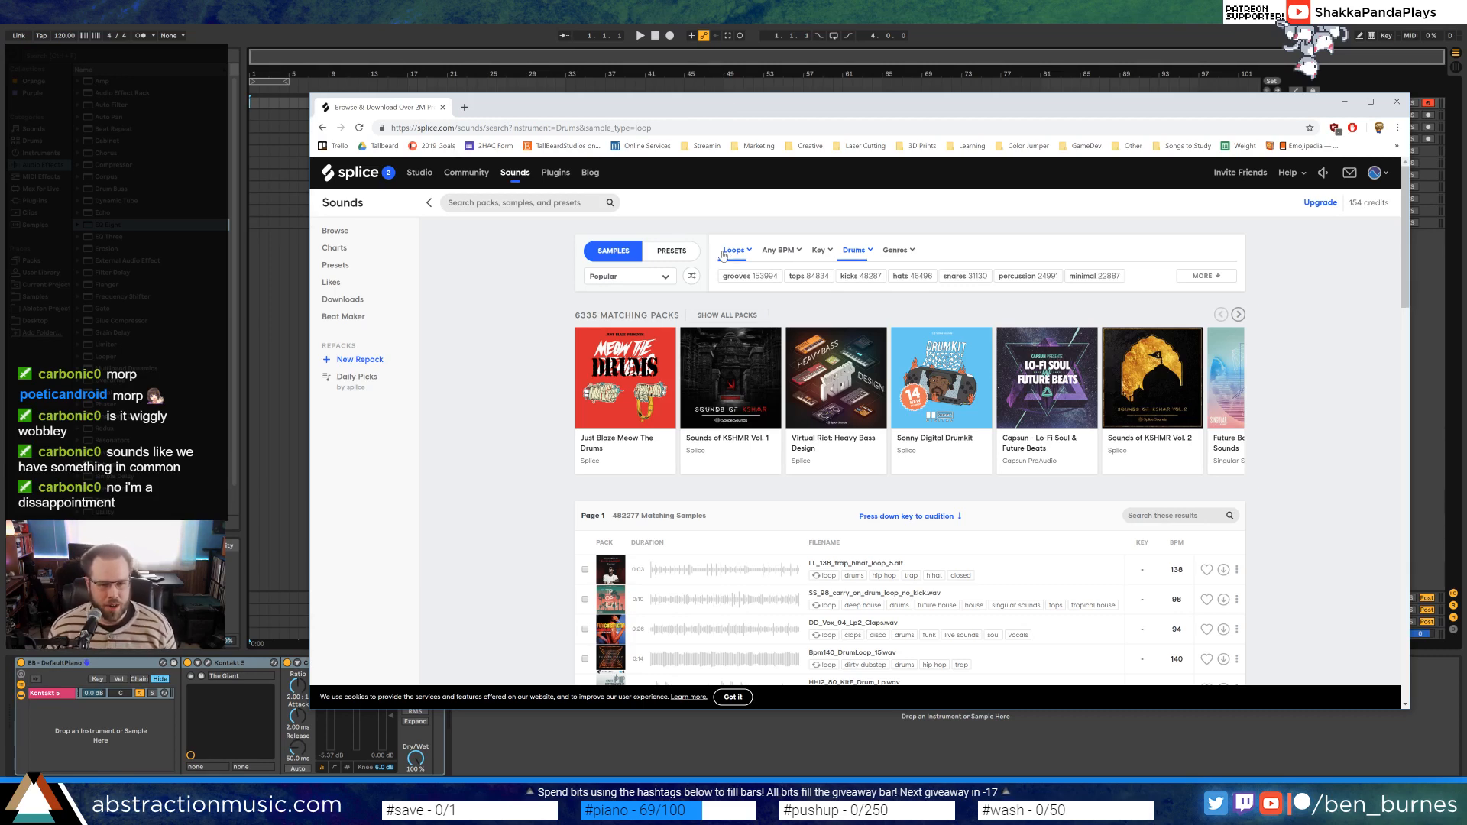
# Sort the drum loop results in random order and look over the first page of samples
pyautogui.click(644, 281)
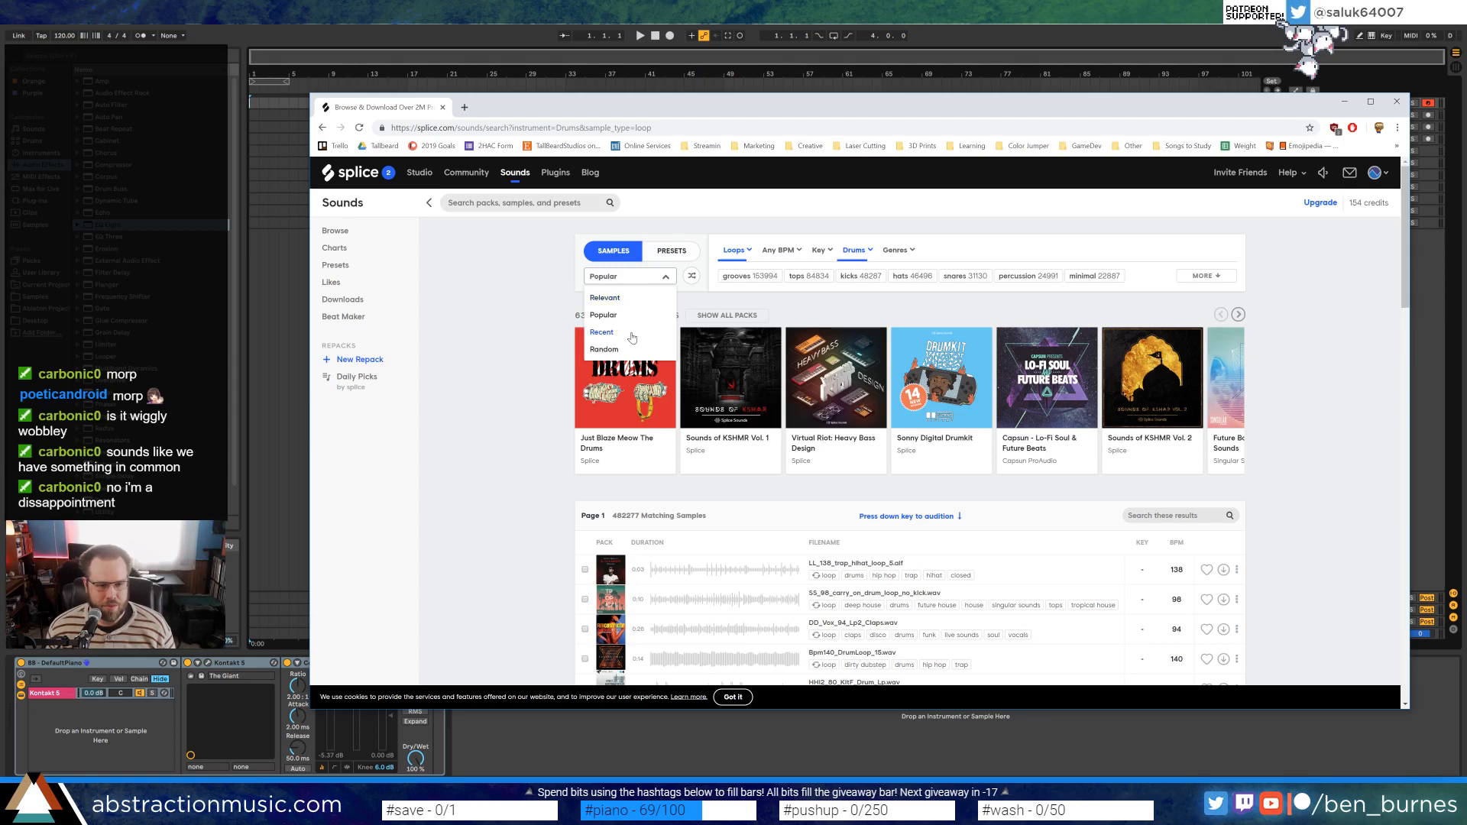
pyautogui.click(604, 349)
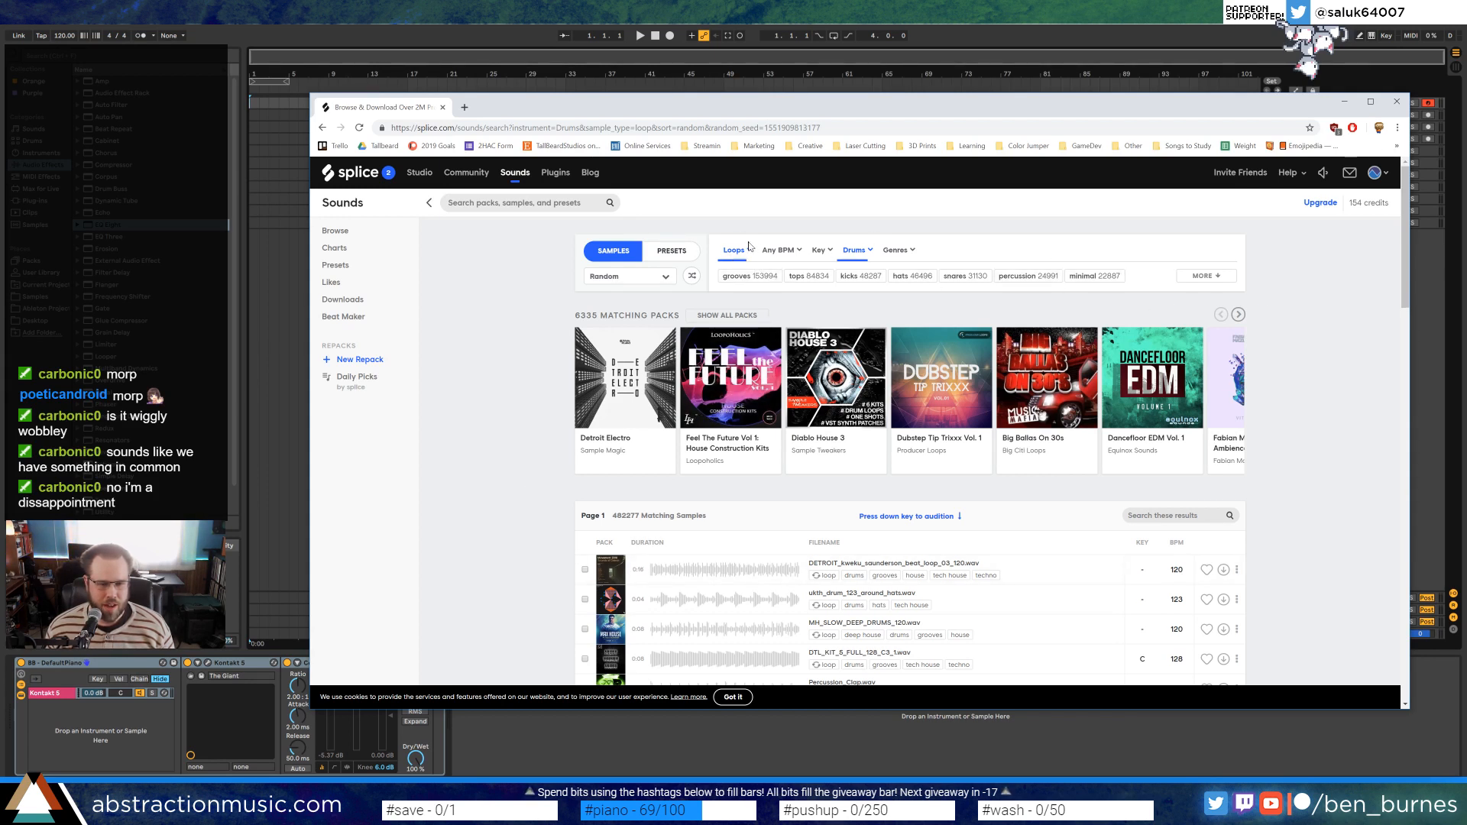
pyautogui.scroll(-5, 635, 520)
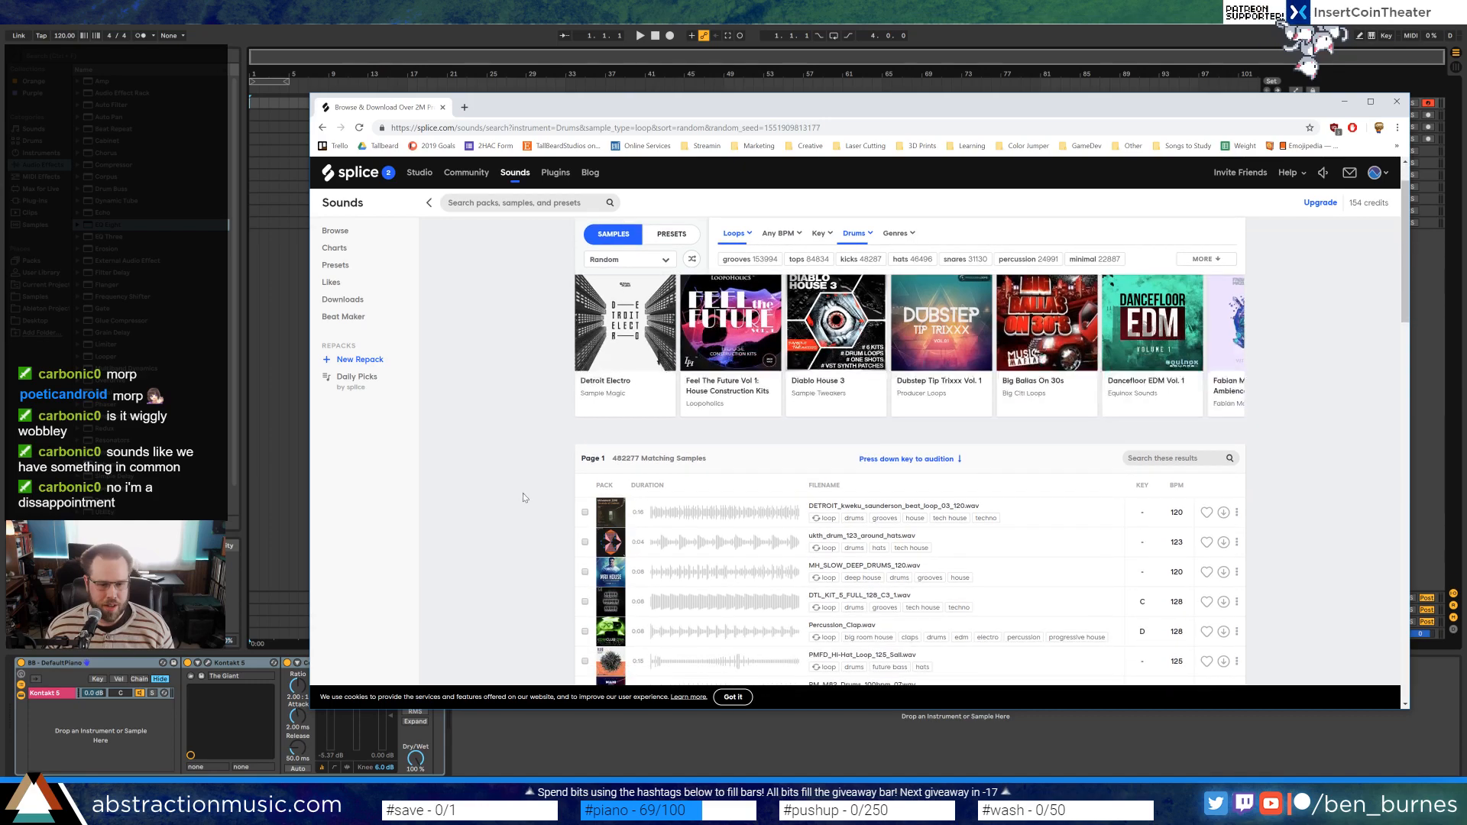
pyautogui.scroll(-5, 628, 528)
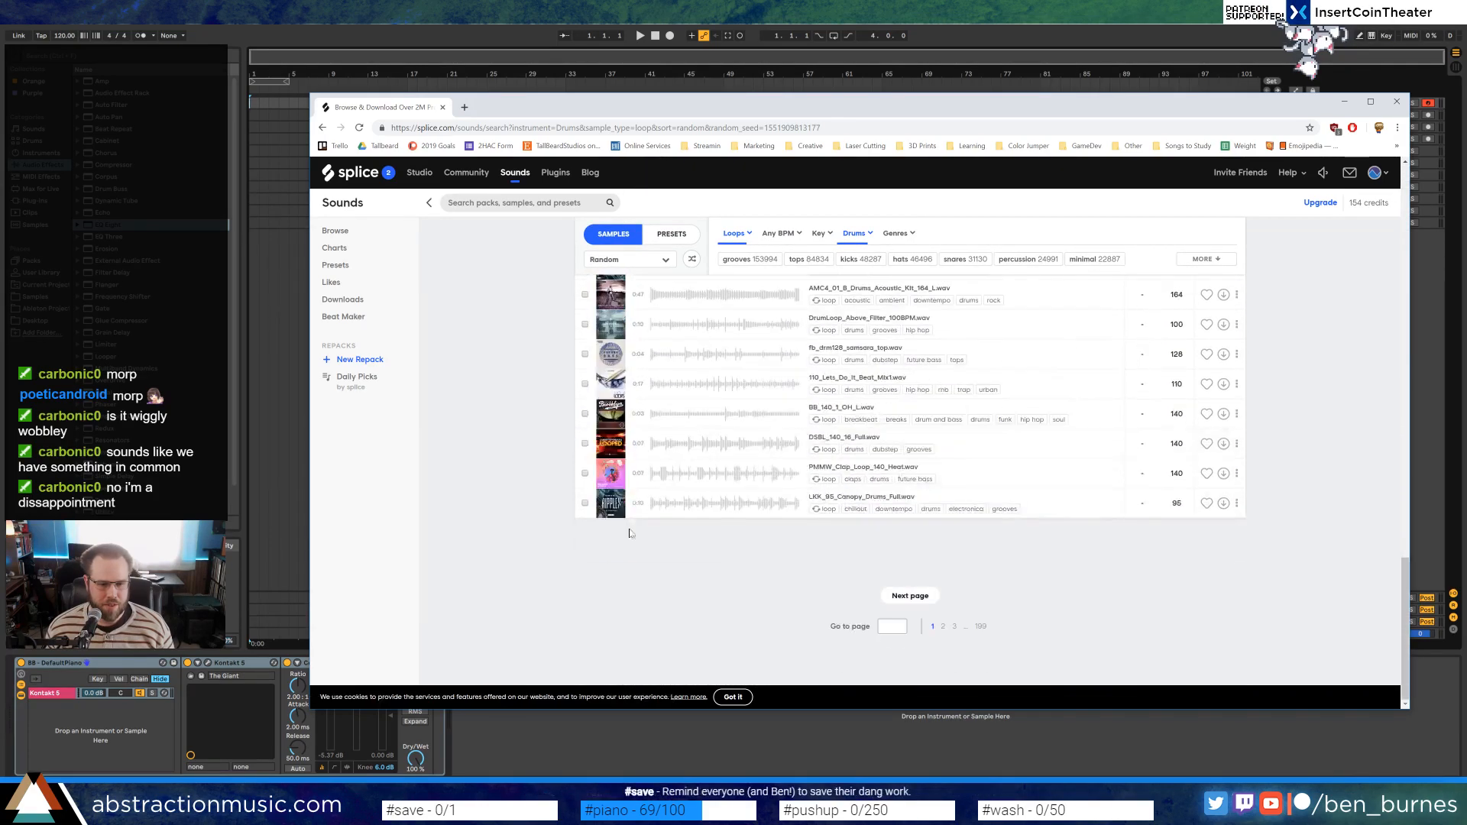
pyautogui.moveTo(1402, 579); pyautogui.dragTo(1403, 200)
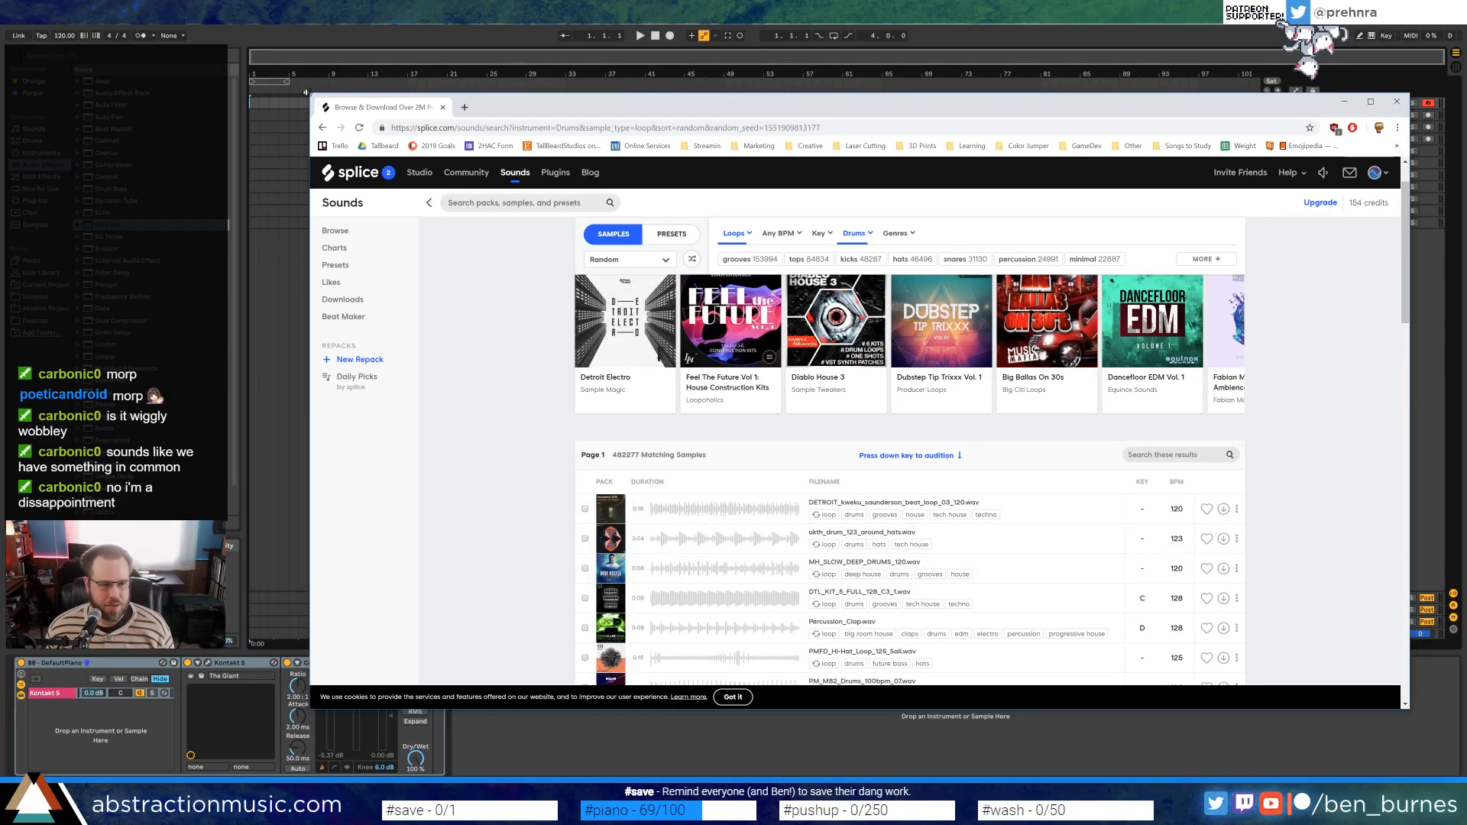
# Move the browser window up and to the left over the Ableton Live session
pyautogui.moveTo(313, 102); pyautogui.dragTo(367, 69)
pyautogui.moveTo(595, 75); pyautogui.dragTo(494, 80)
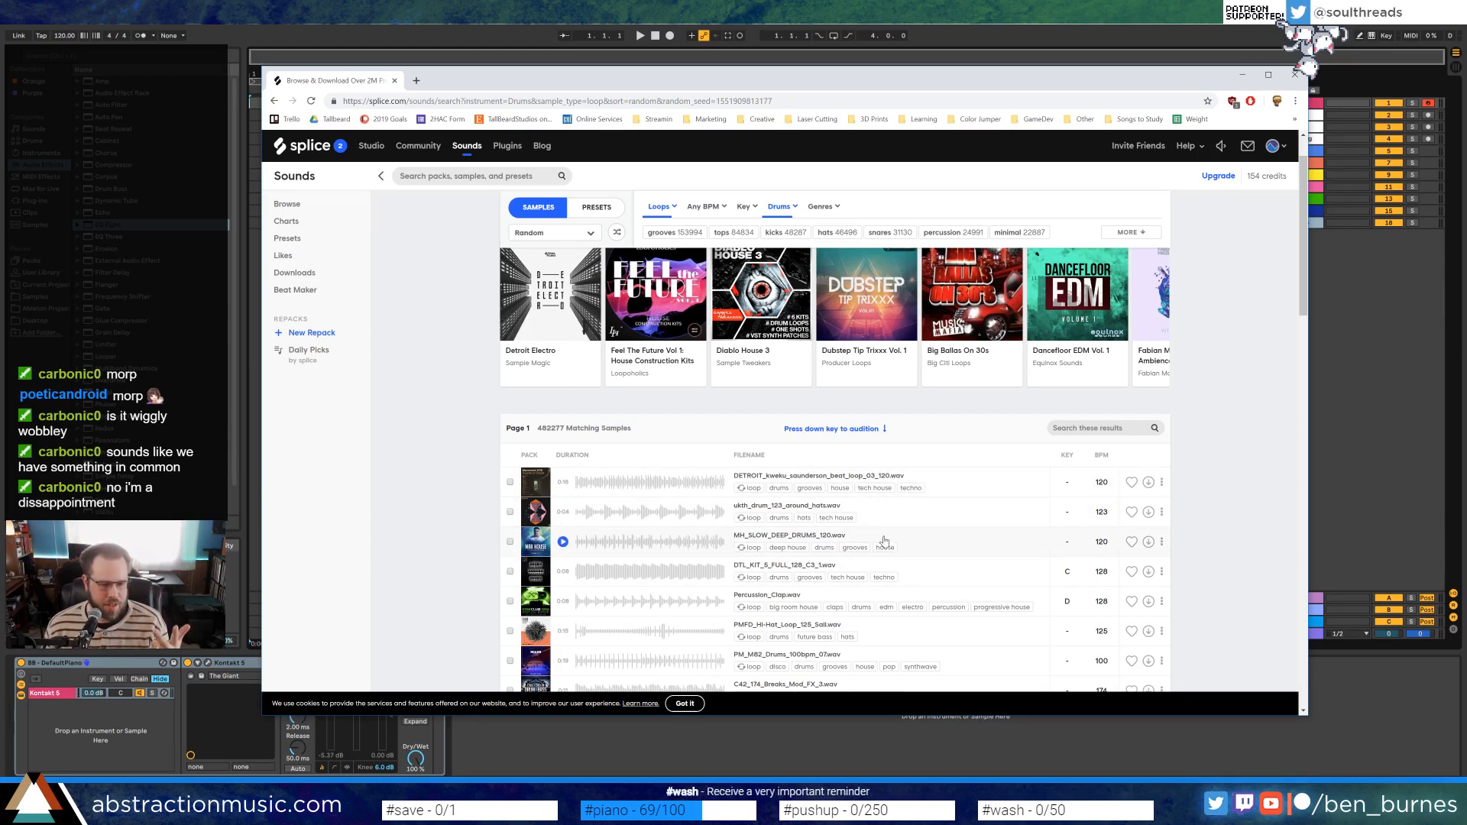
pyautogui.click(784, 206)
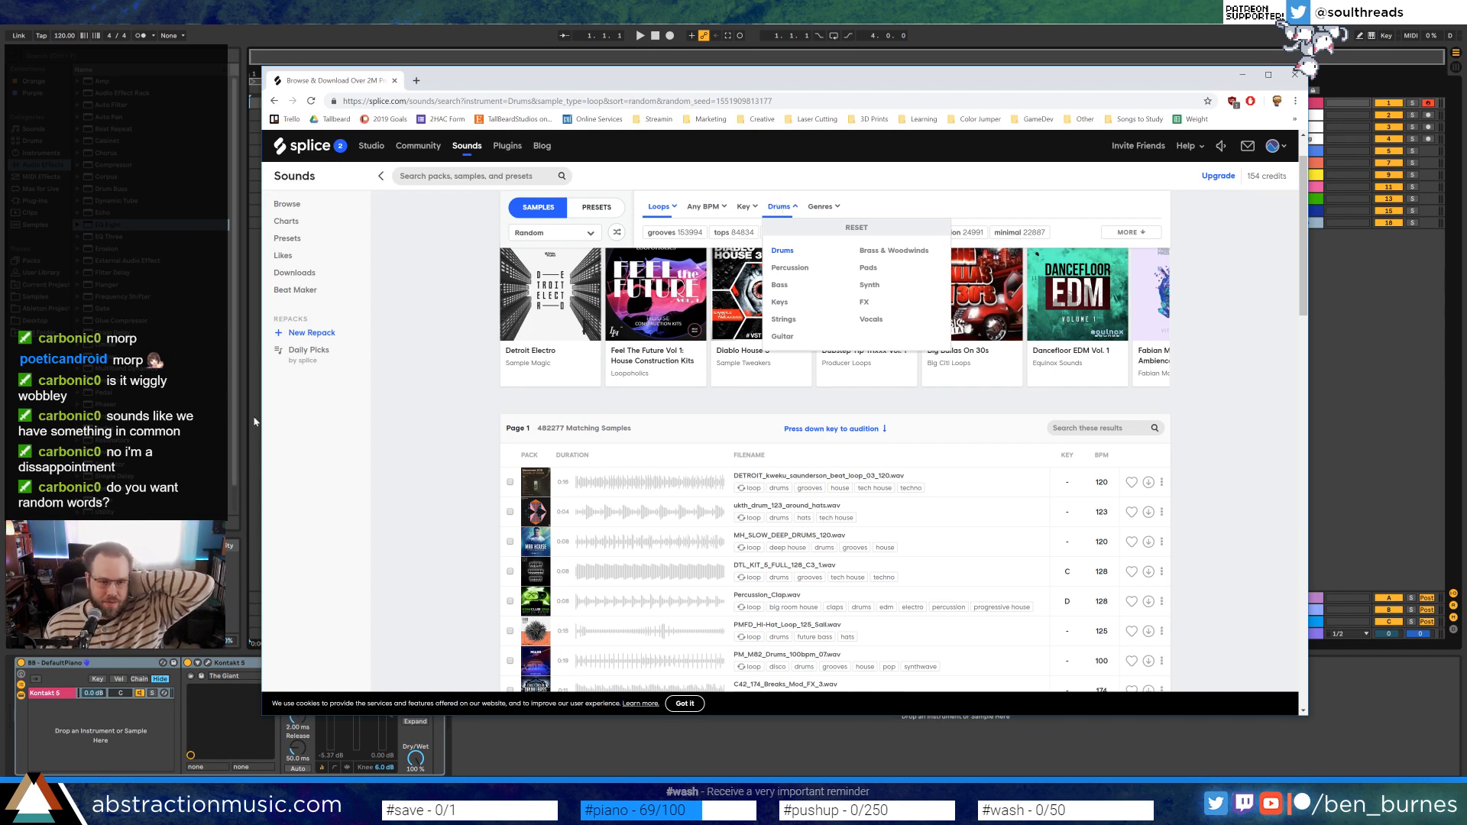
pyautogui.click(466, 353)
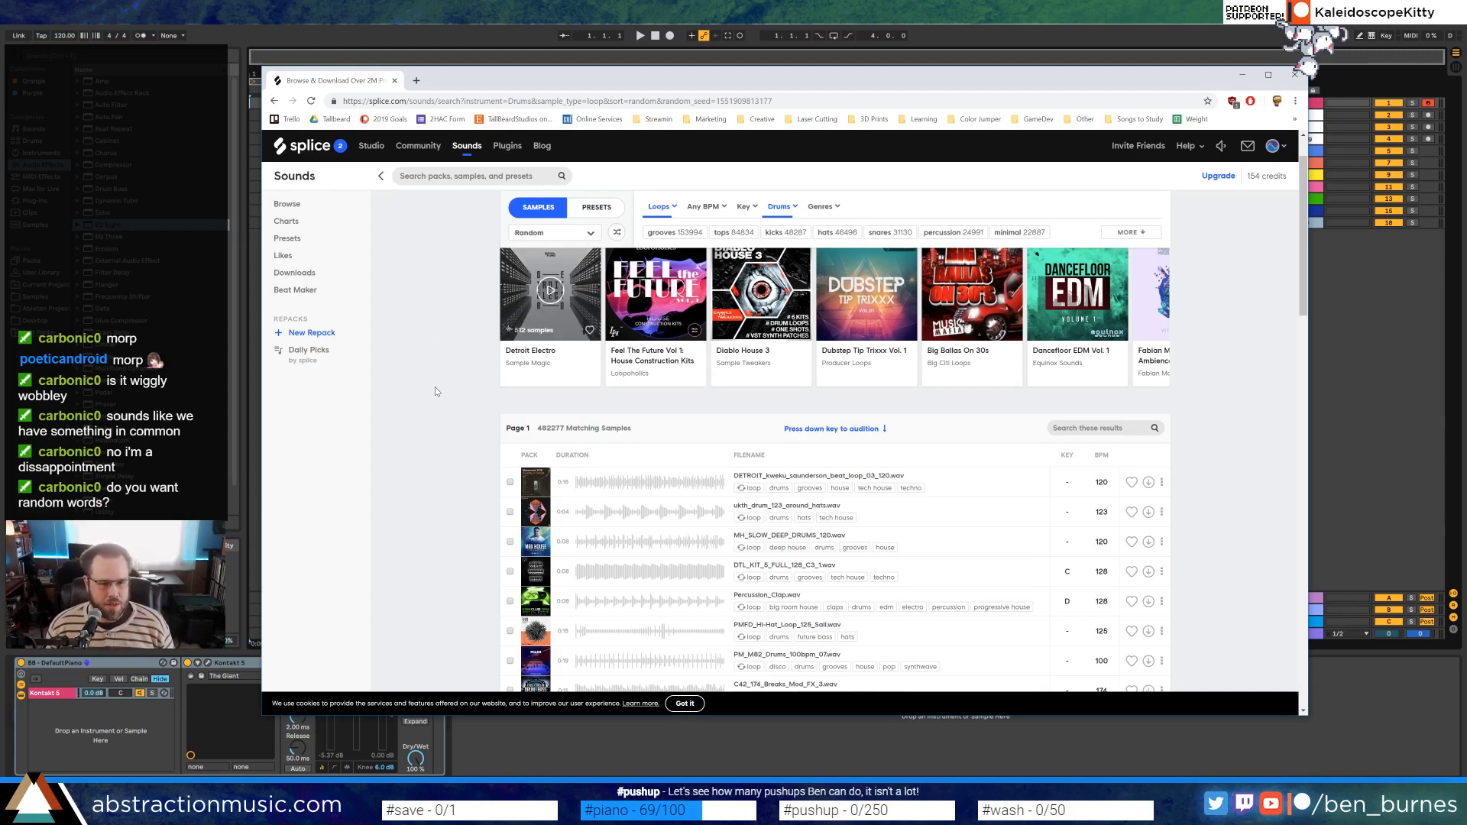
# Download the first four drum loops in the randomized results, ending with DTL_KIT_5_FULL_128_C3_1.wav
pyautogui.click(1149, 483)
pyautogui.click(1150, 513)
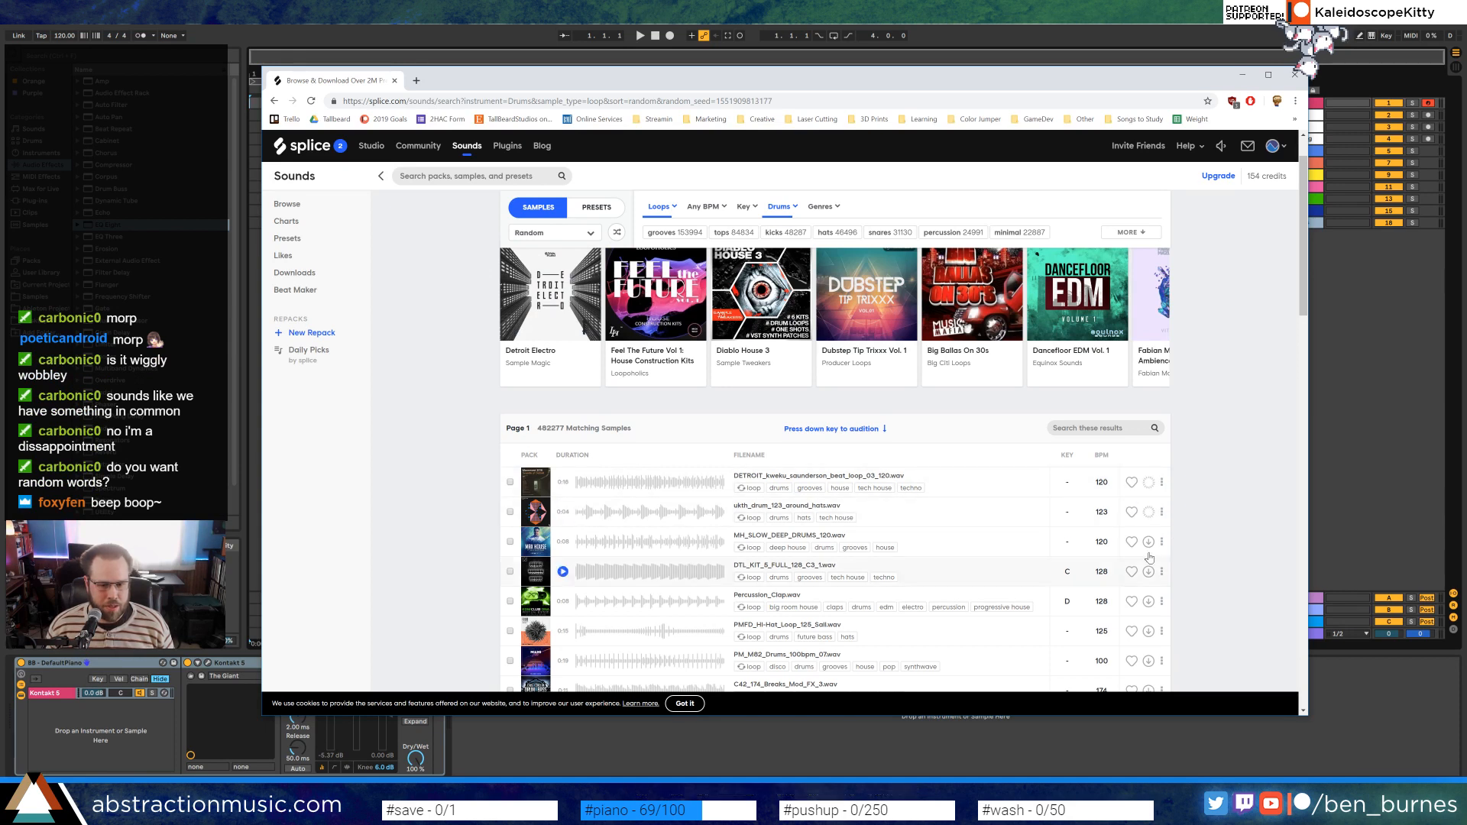
pyautogui.click(1149, 542)
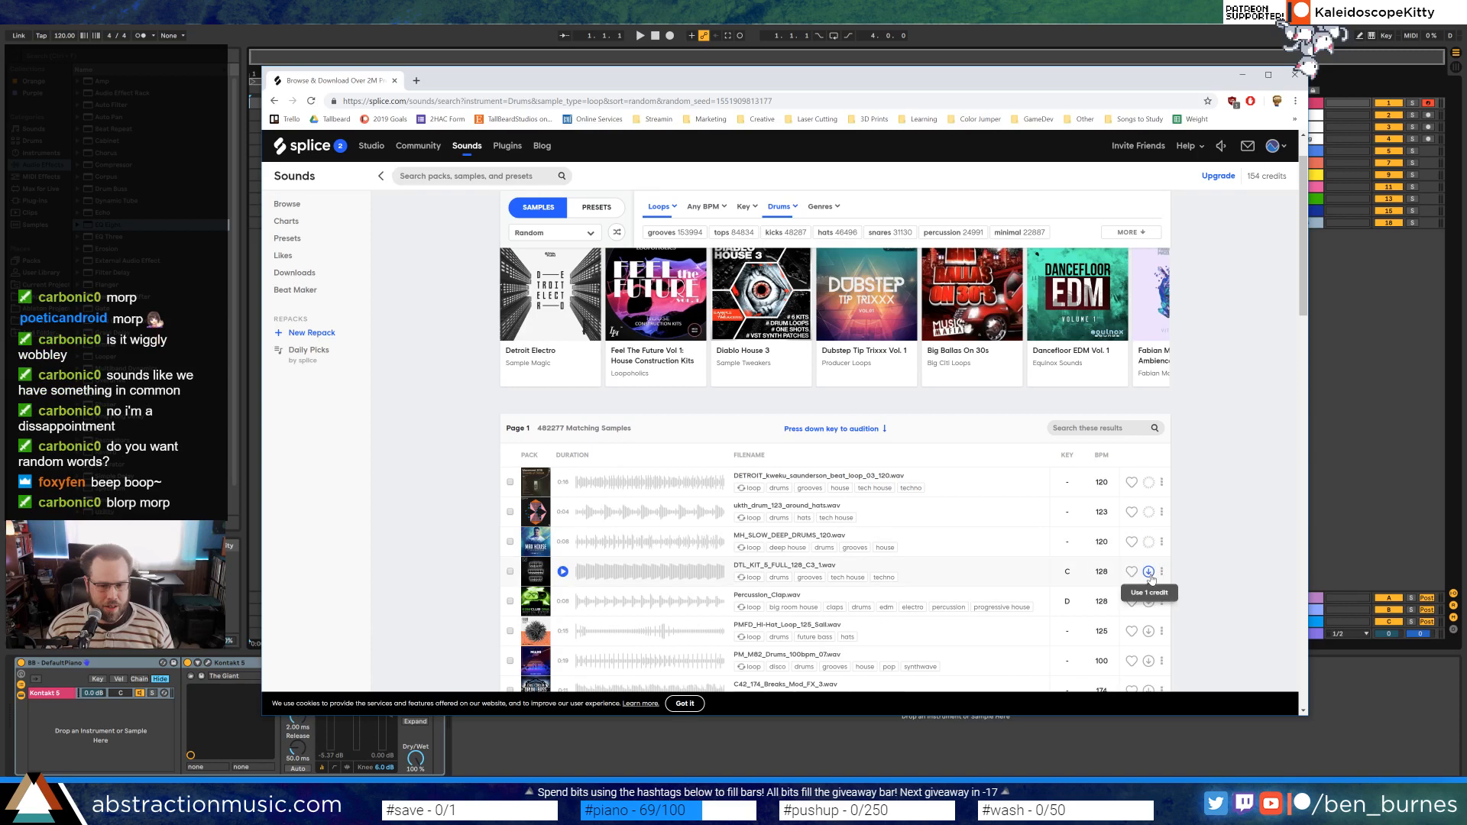
pyautogui.click(1149, 572)
# Switch the instrument filter to Pads and download the first four loops, som_syn130_mars_Gm.wav through IQ_DE_Disco_Pad_05_F_127.wav
pyautogui.click(789, 206)
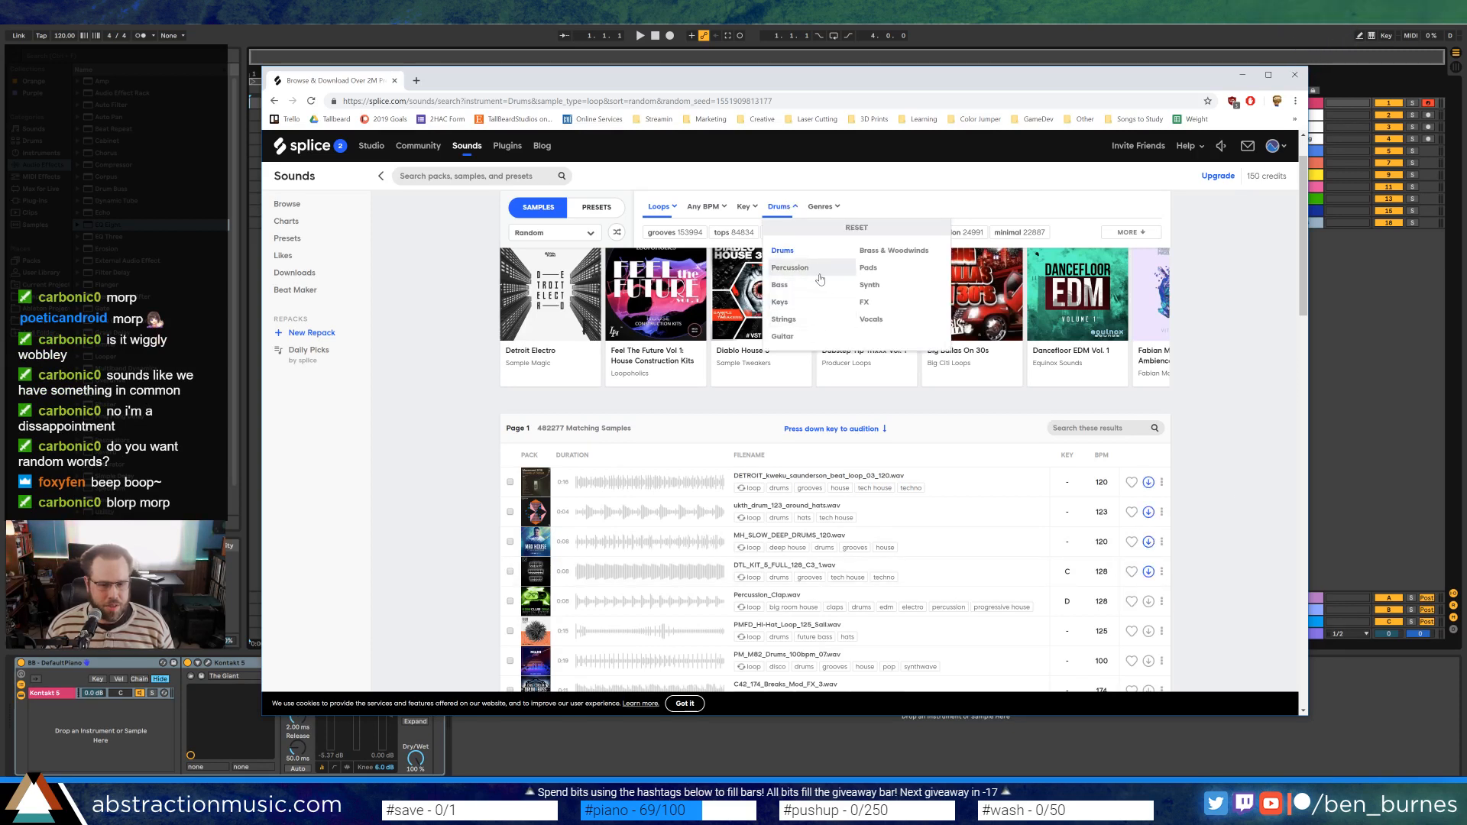
pyautogui.click(869, 269)
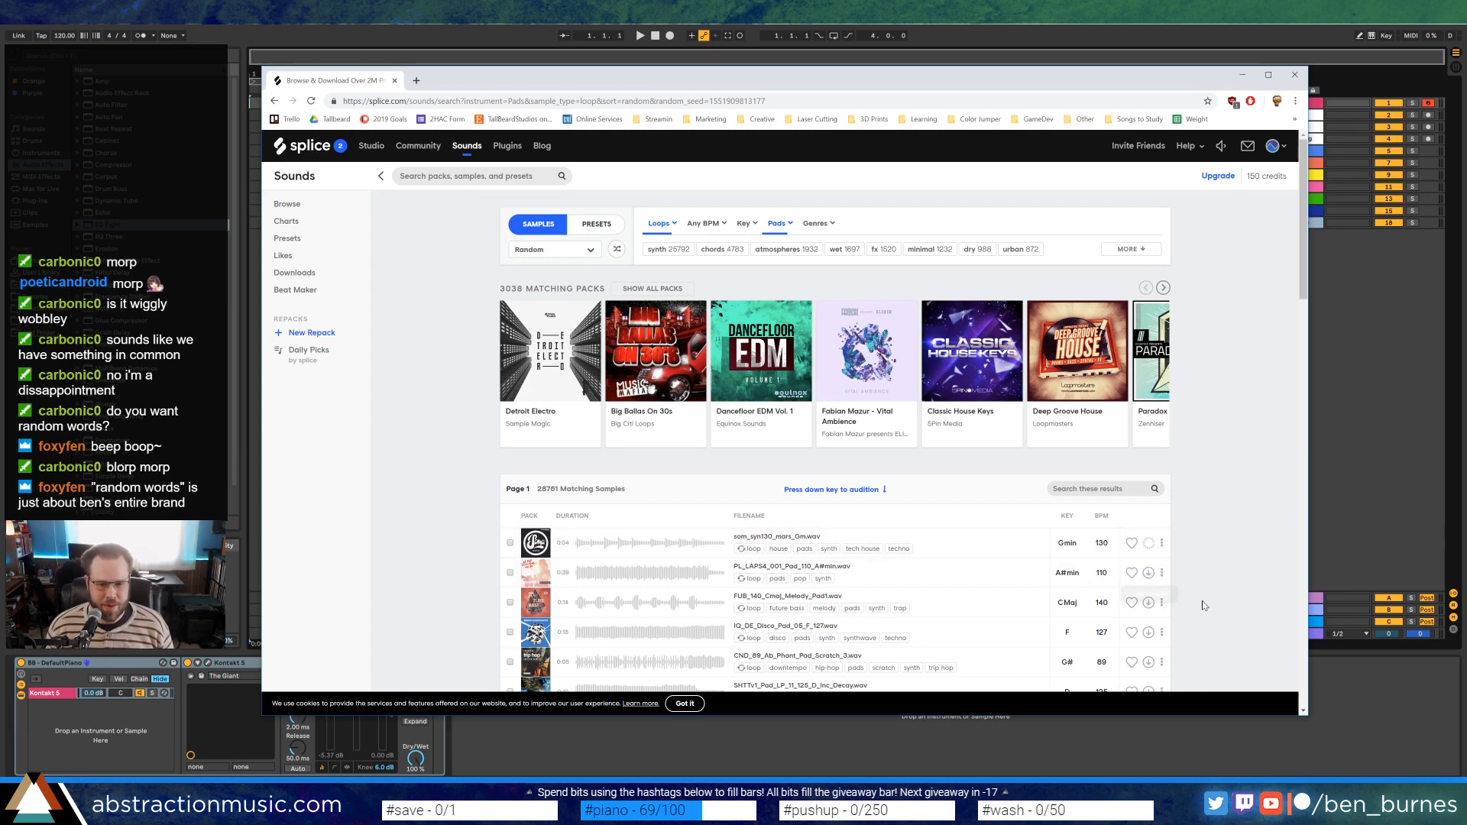
pyautogui.click(1148, 572)
pyautogui.click(1148, 602)
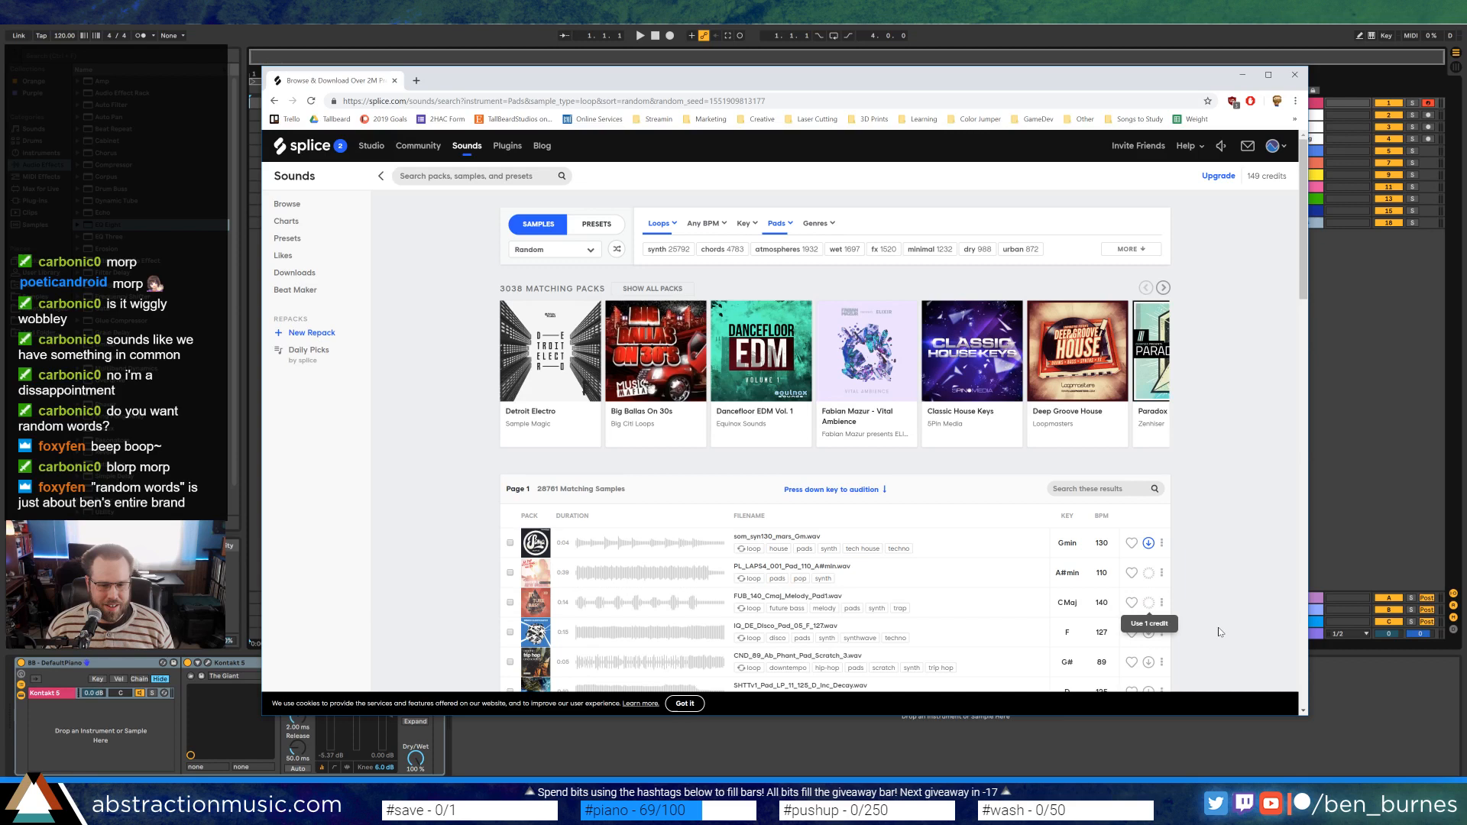
pyautogui.click(1148, 633)
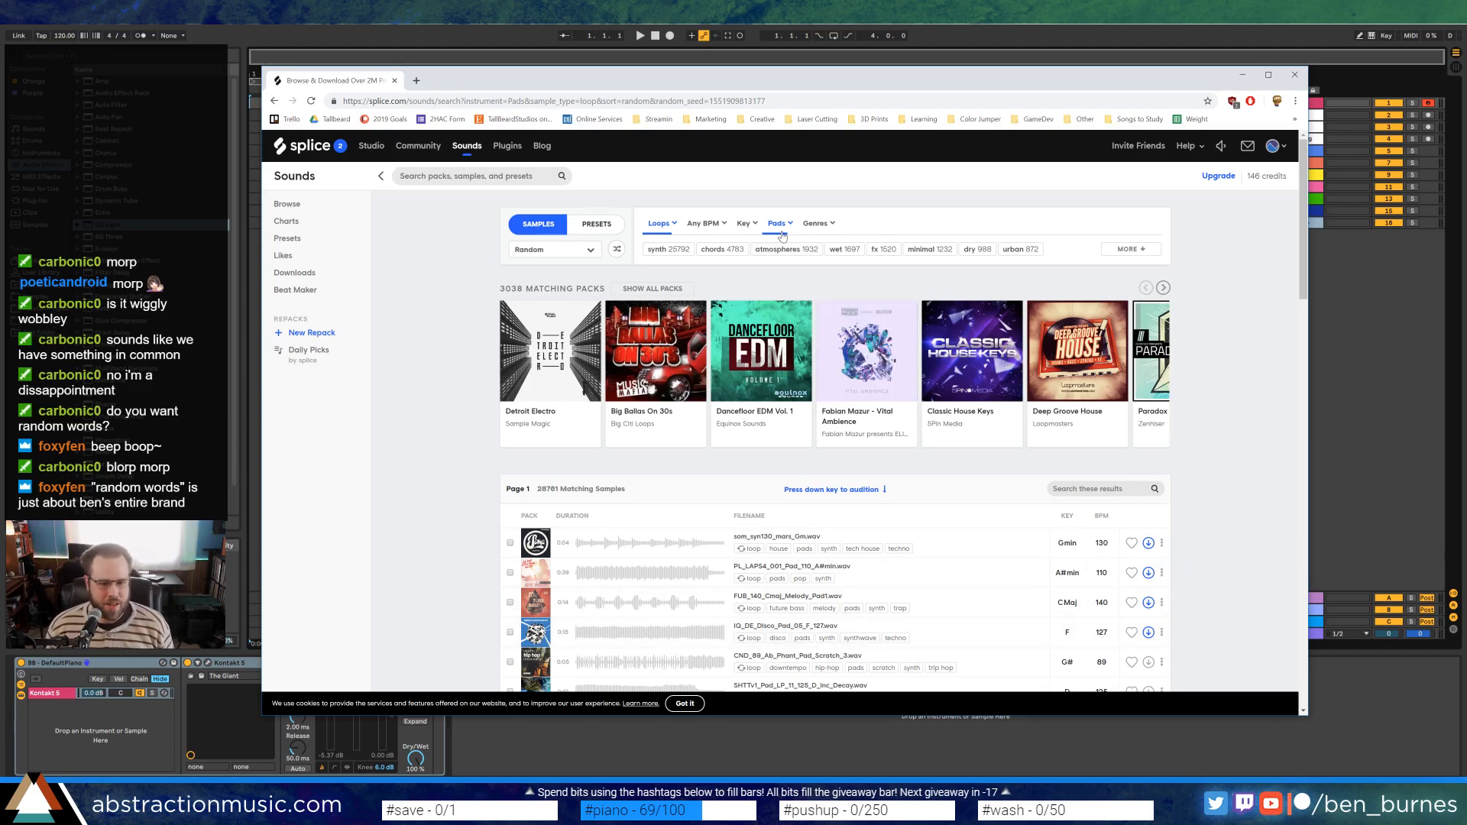
# Switch the instrument filter to Vocals and download the loop LSCHTD_Vocal_Drone_15_Bm.wav
pyautogui.click(783, 233)
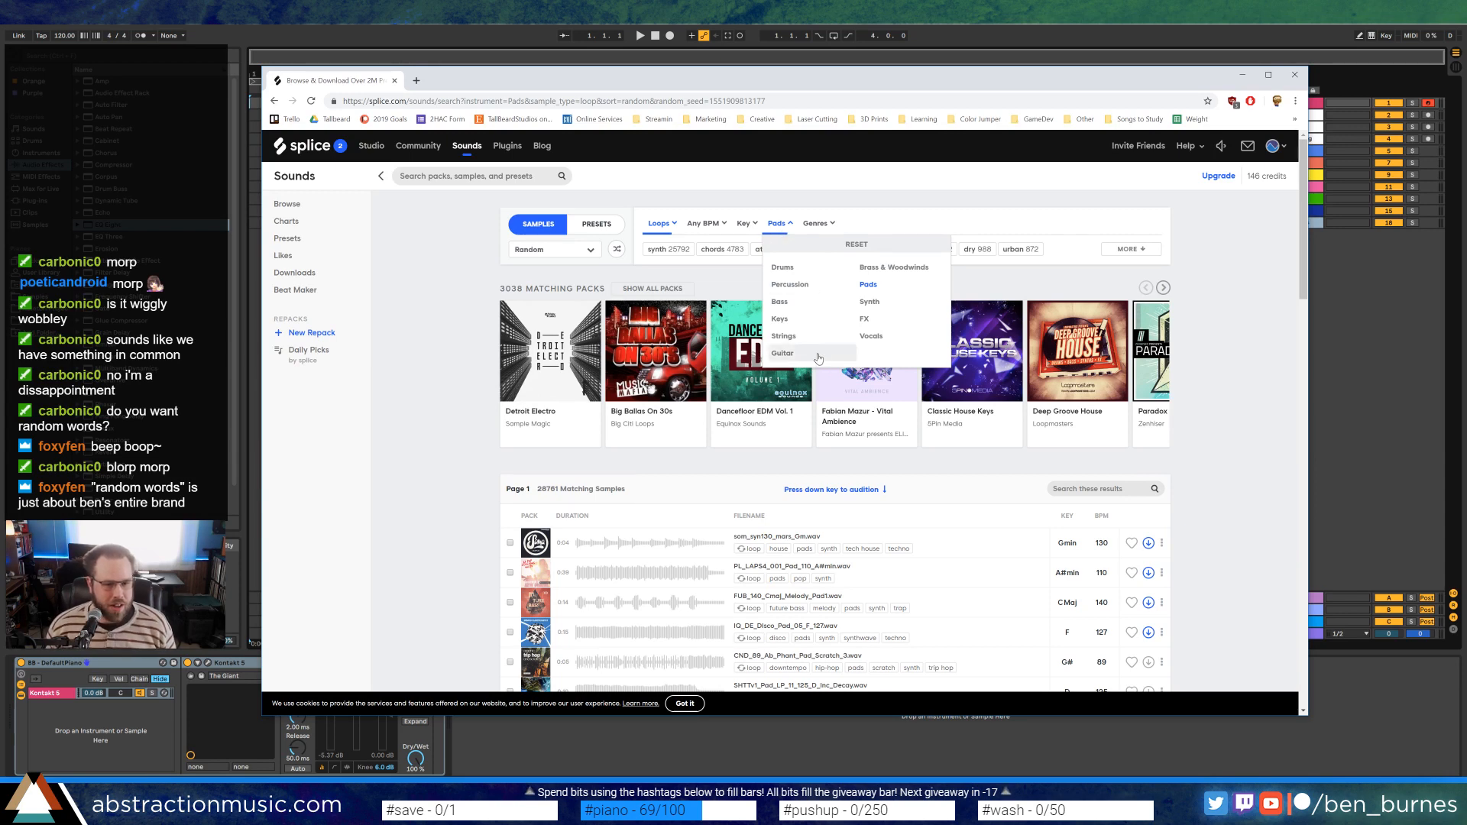
pyautogui.click(871, 336)
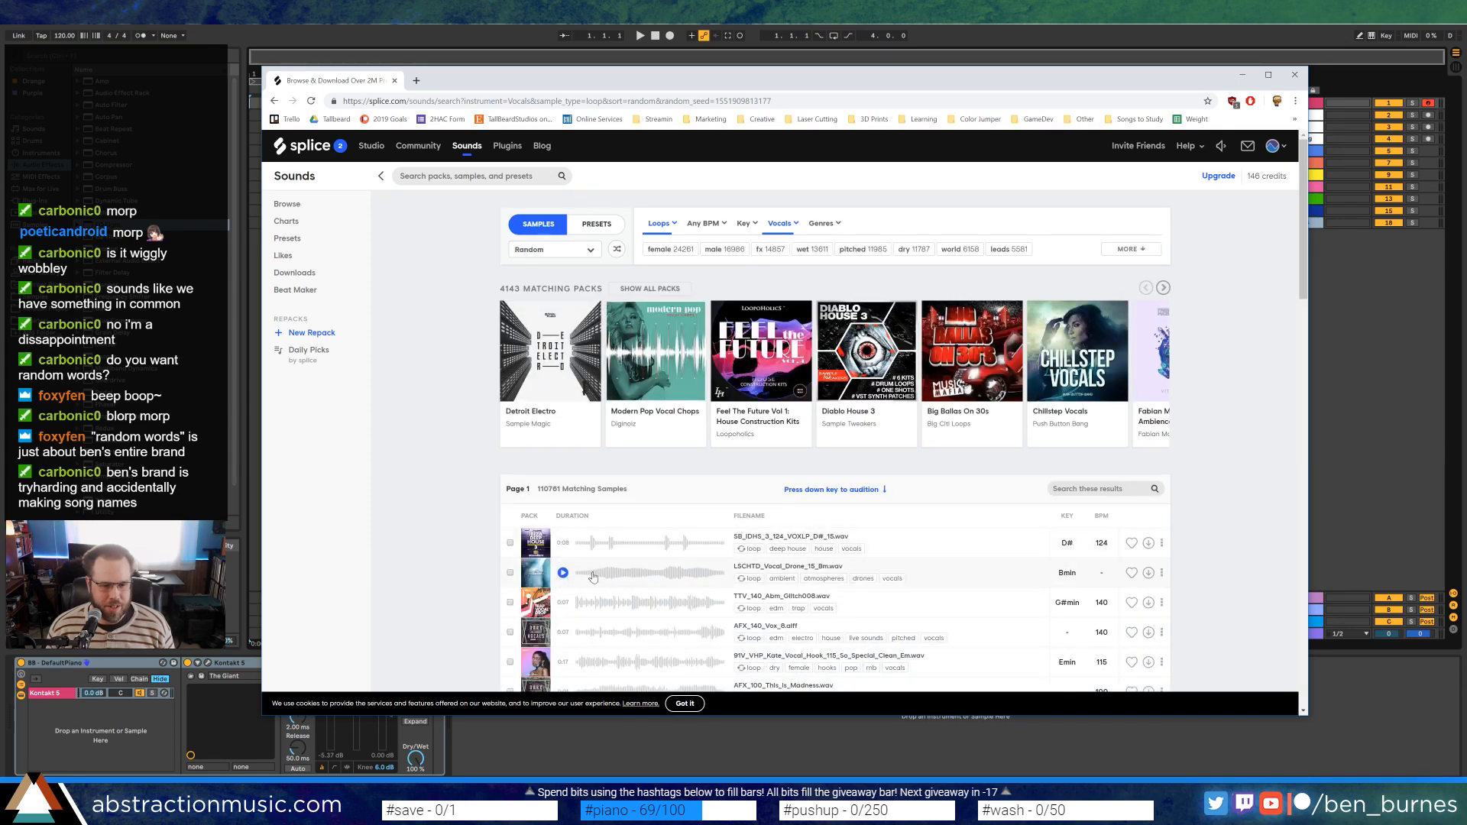
pyautogui.click(1149, 574)
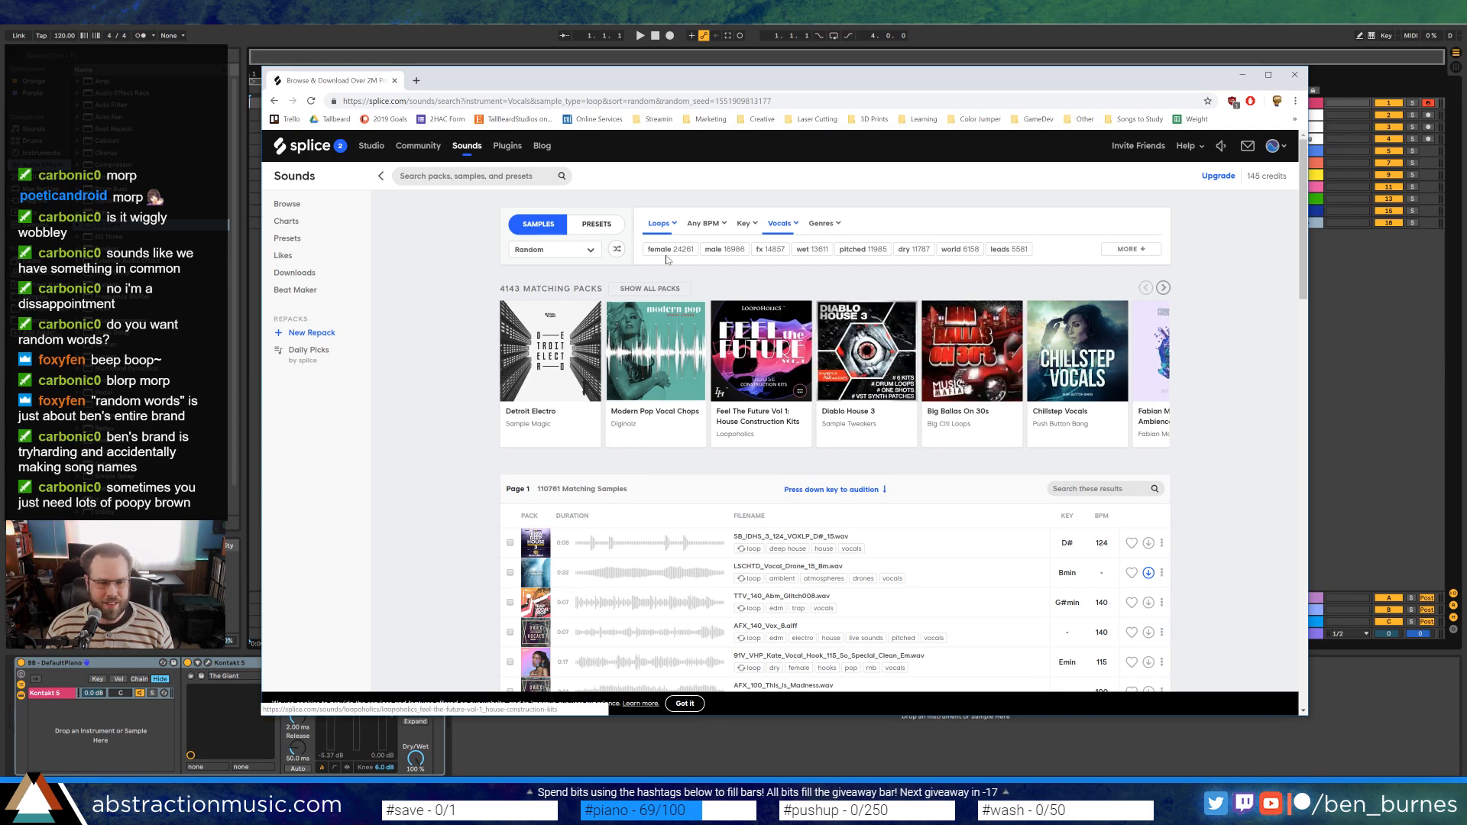
pyautogui.click(585, 250)
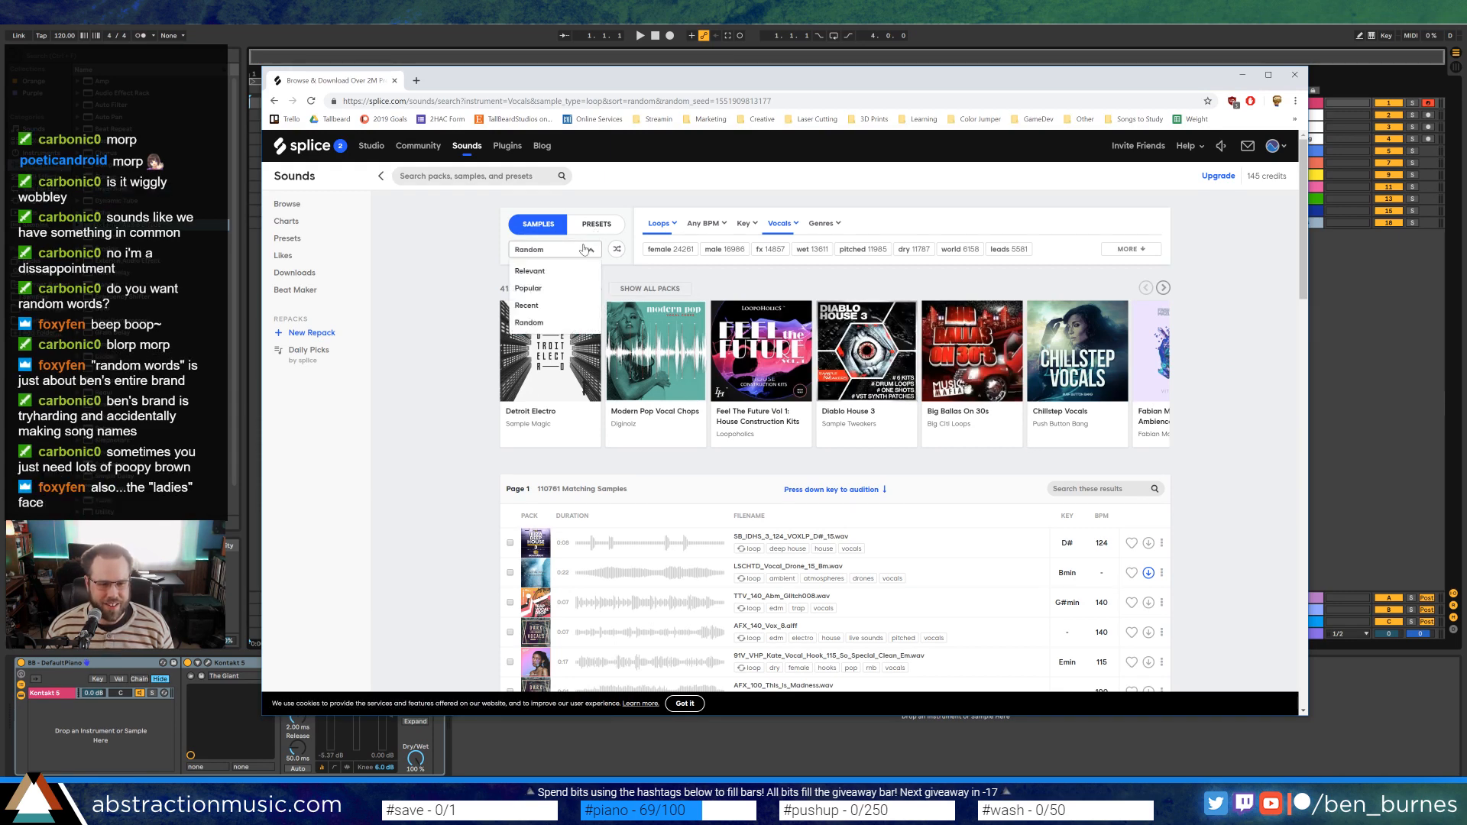
pyautogui.click(585, 250)
# Switch the instrument filter to Bass and download the first loops, starting with DK_128_TechHouse12_ElectricBass_F.wav and including cd_bass120_oktavia1_A.wav
pyautogui.click(780, 223)
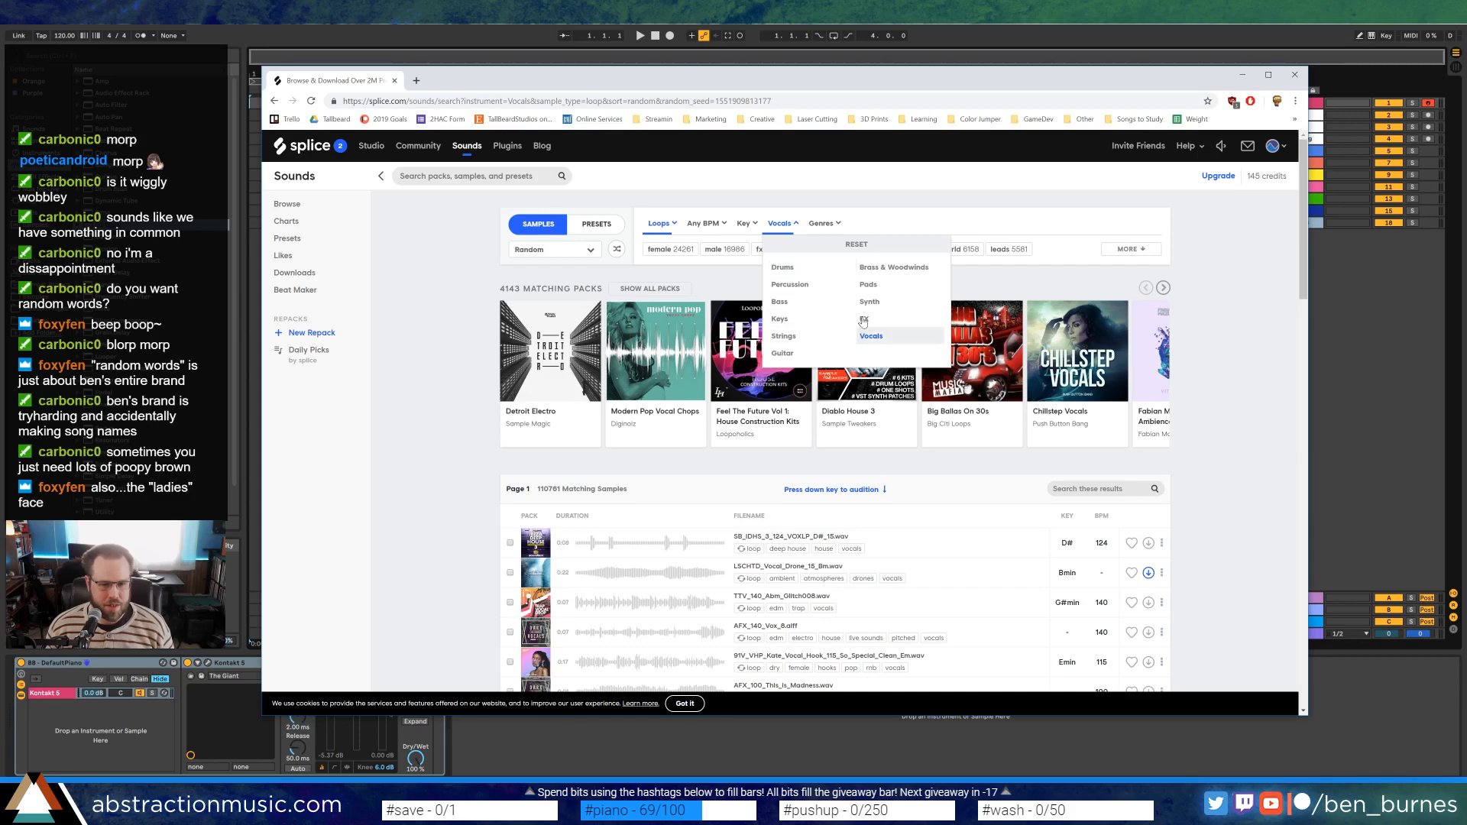
pyautogui.click(808, 309)
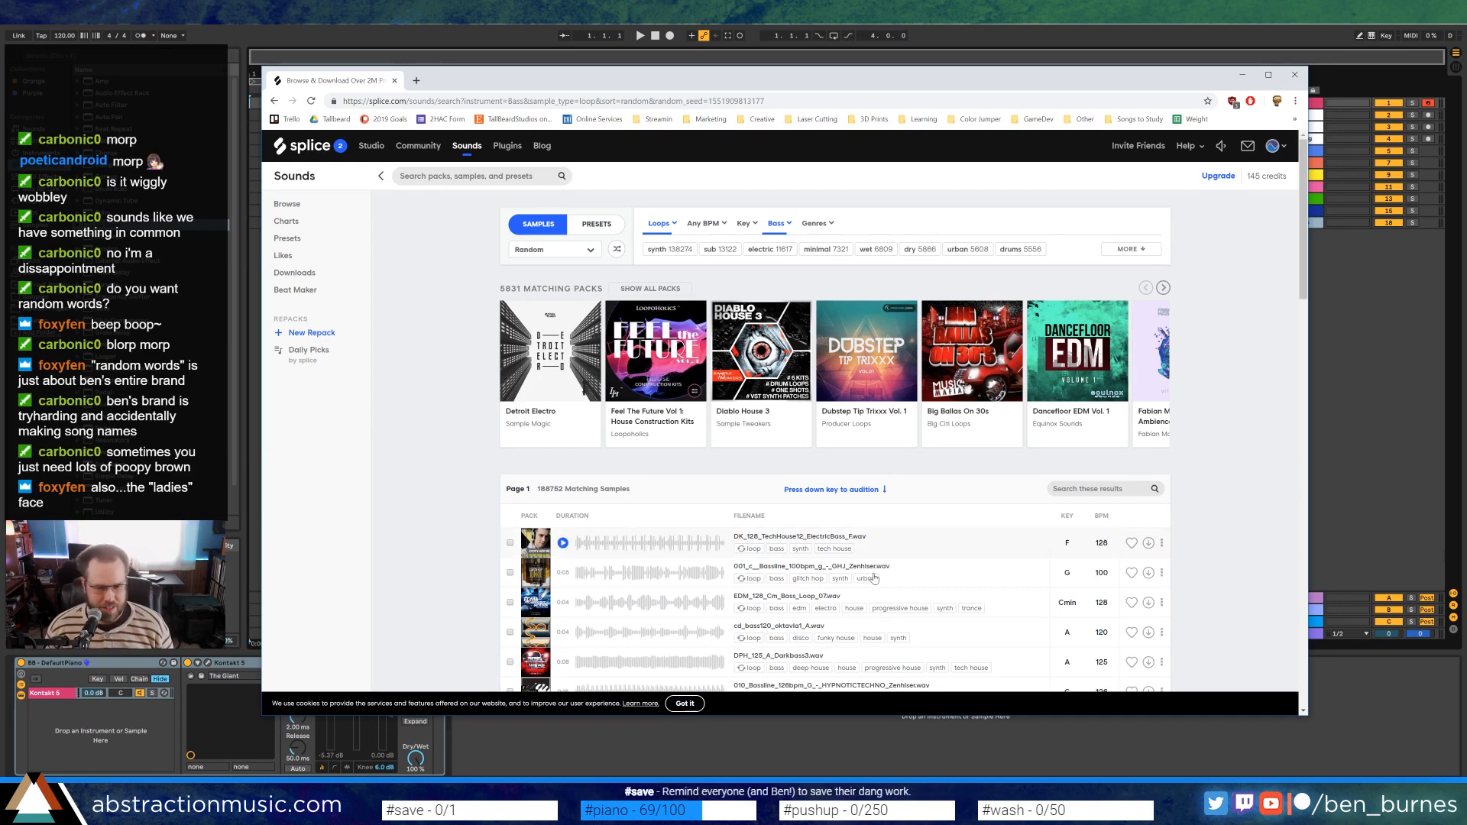
pyautogui.click(1149, 543)
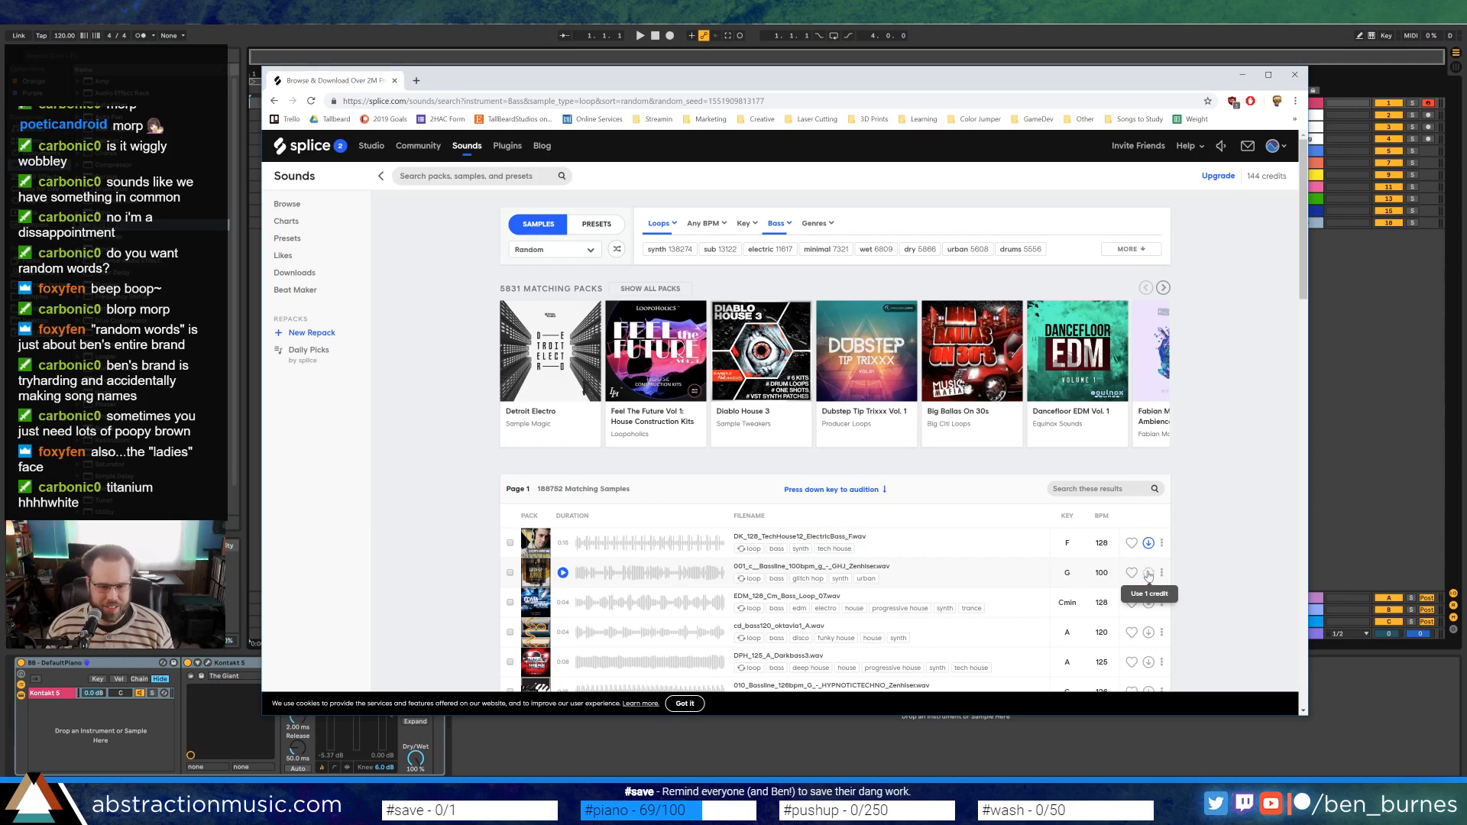
pyautogui.click(1149, 574)
pyautogui.click(1148, 603)
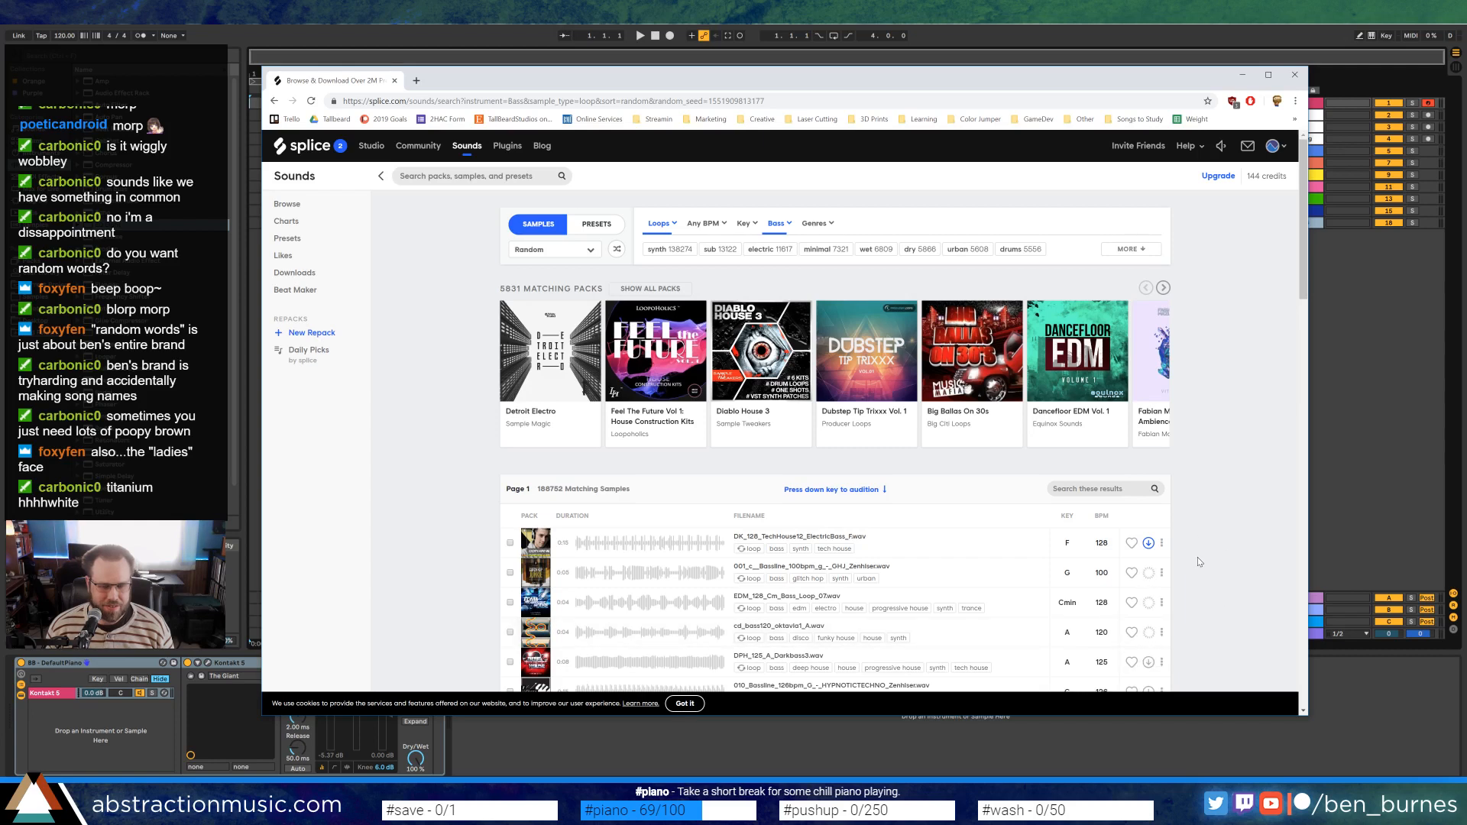
# Switch the instrument filter to Keys and download the first four loops, chl_pno_90_arp_Am9.wav through Nu_Piano.wav
pyautogui.click(777, 228)
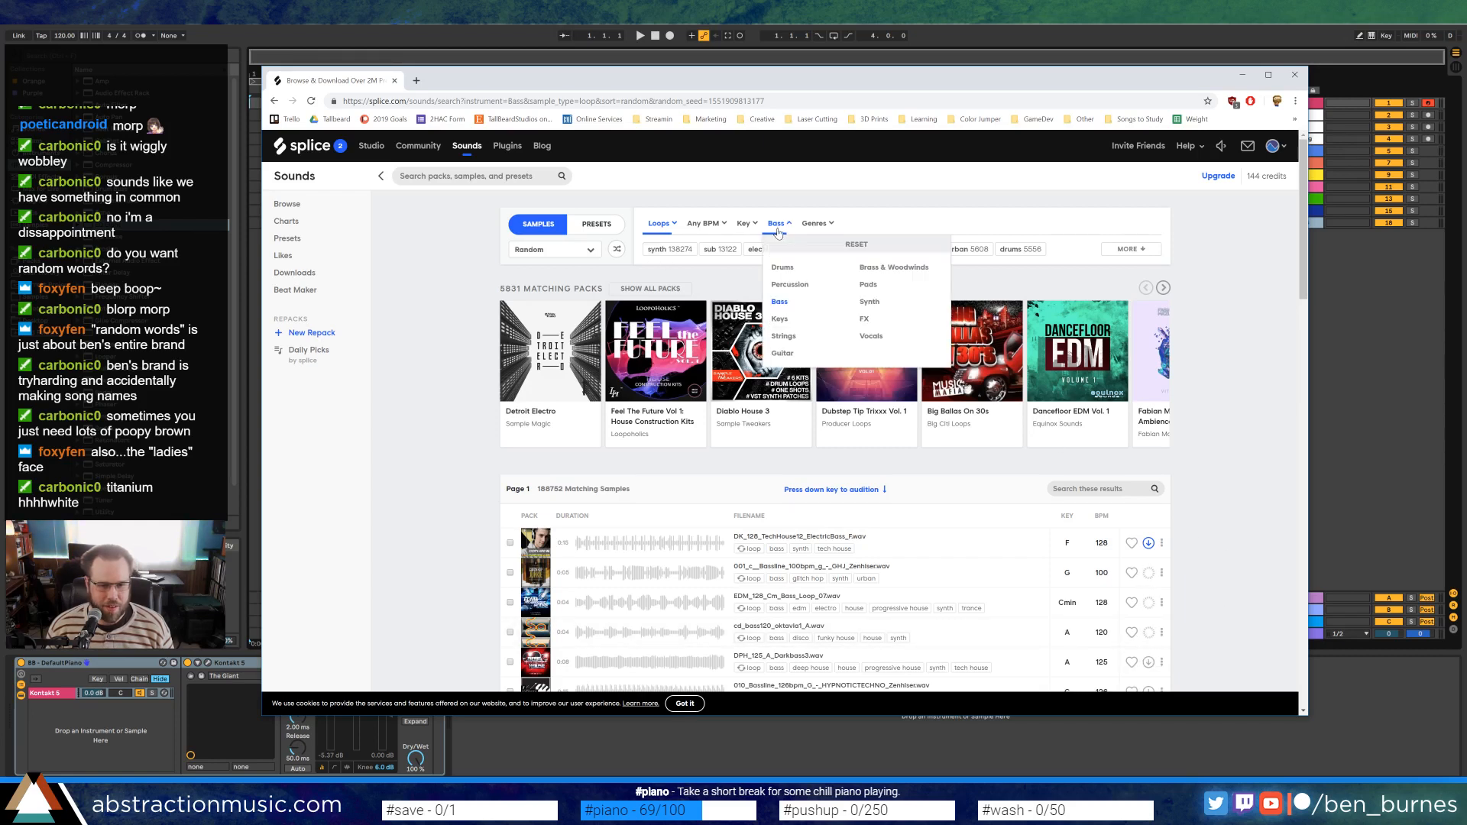
pyautogui.click(781, 322)
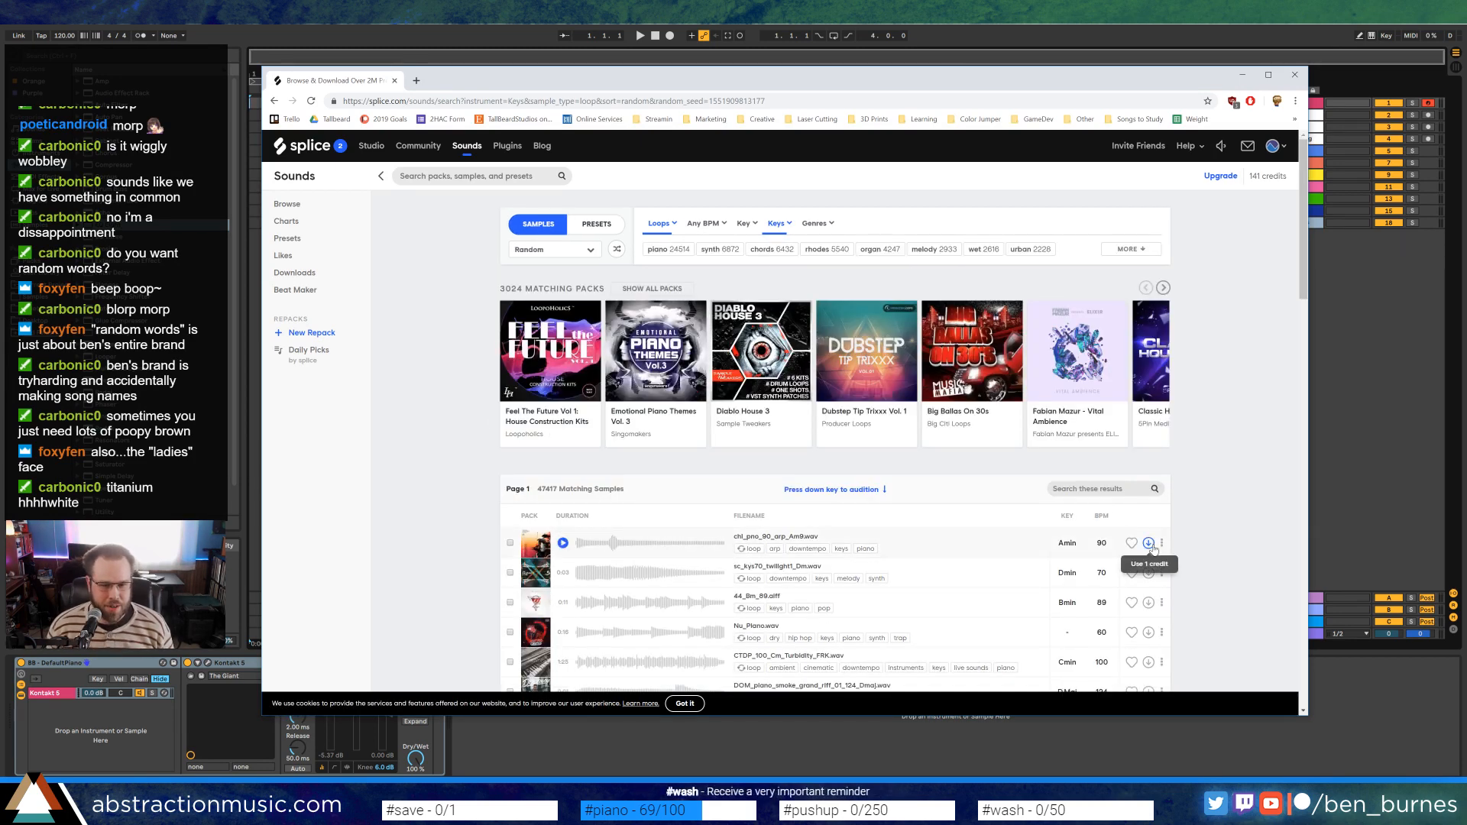
pyautogui.click(1150, 544)
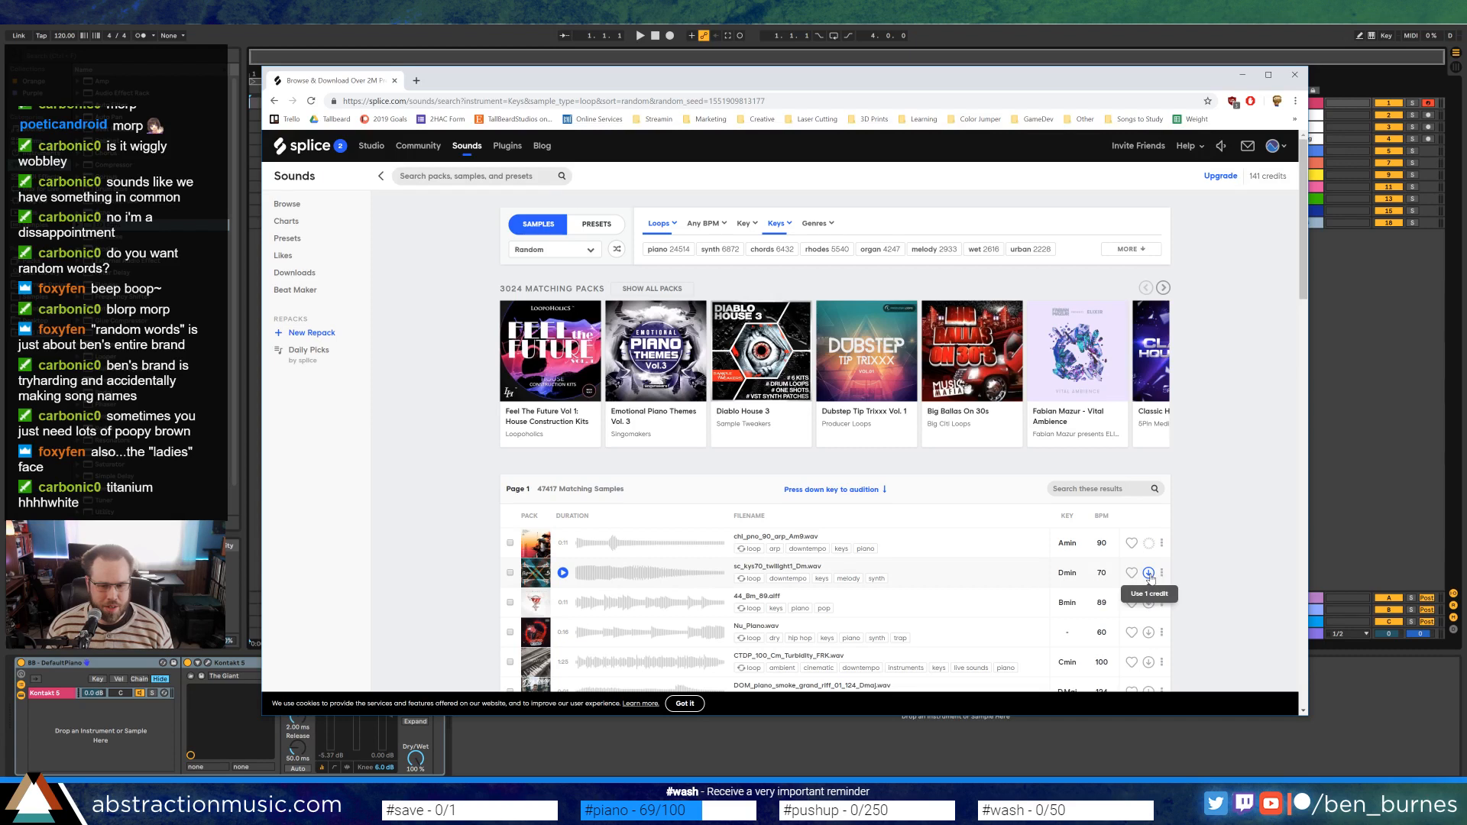
pyautogui.click(1149, 574)
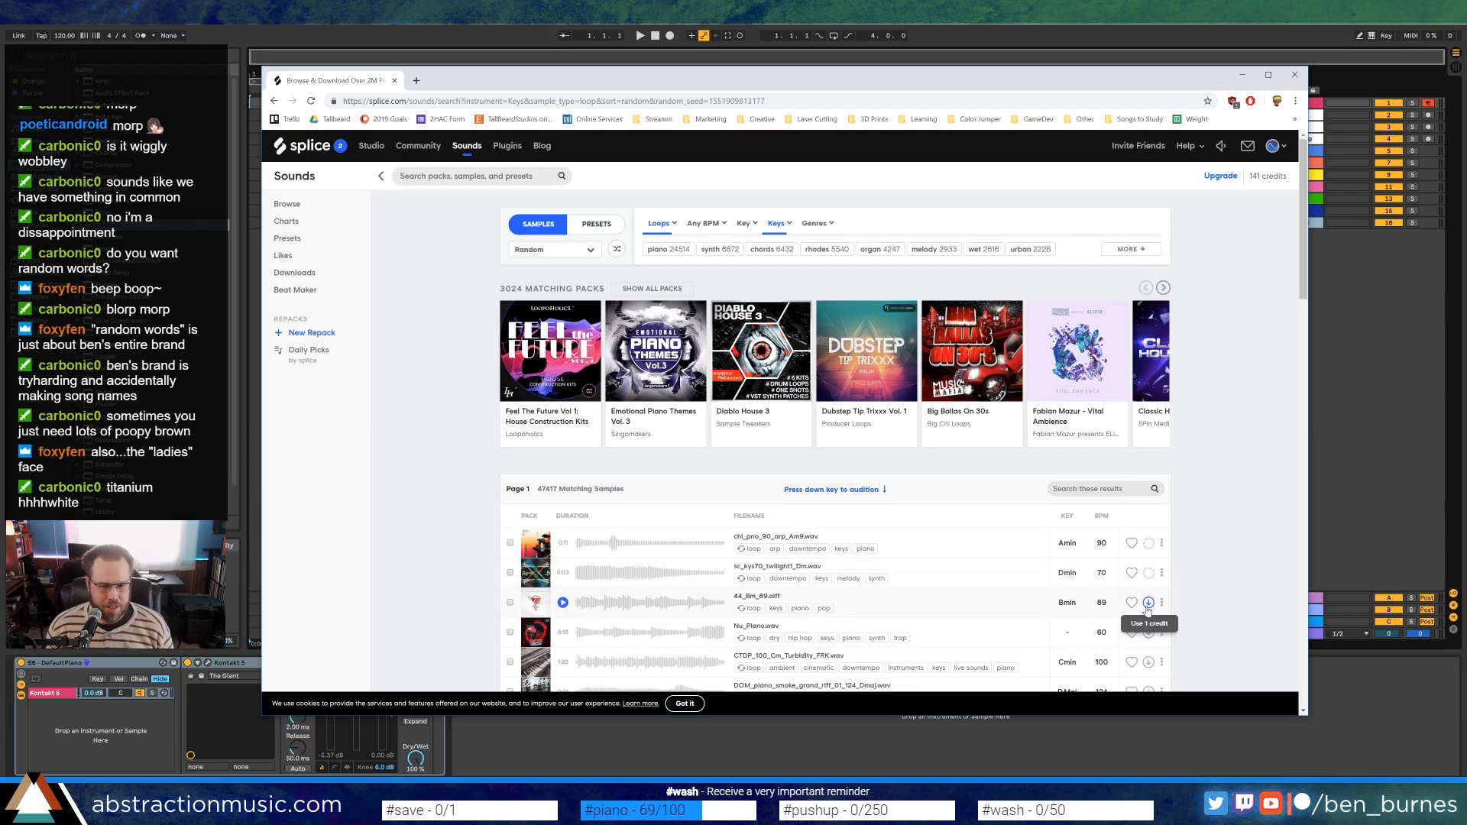
pyautogui.click(1148, 603)
pyautogui.click(1149, 633)
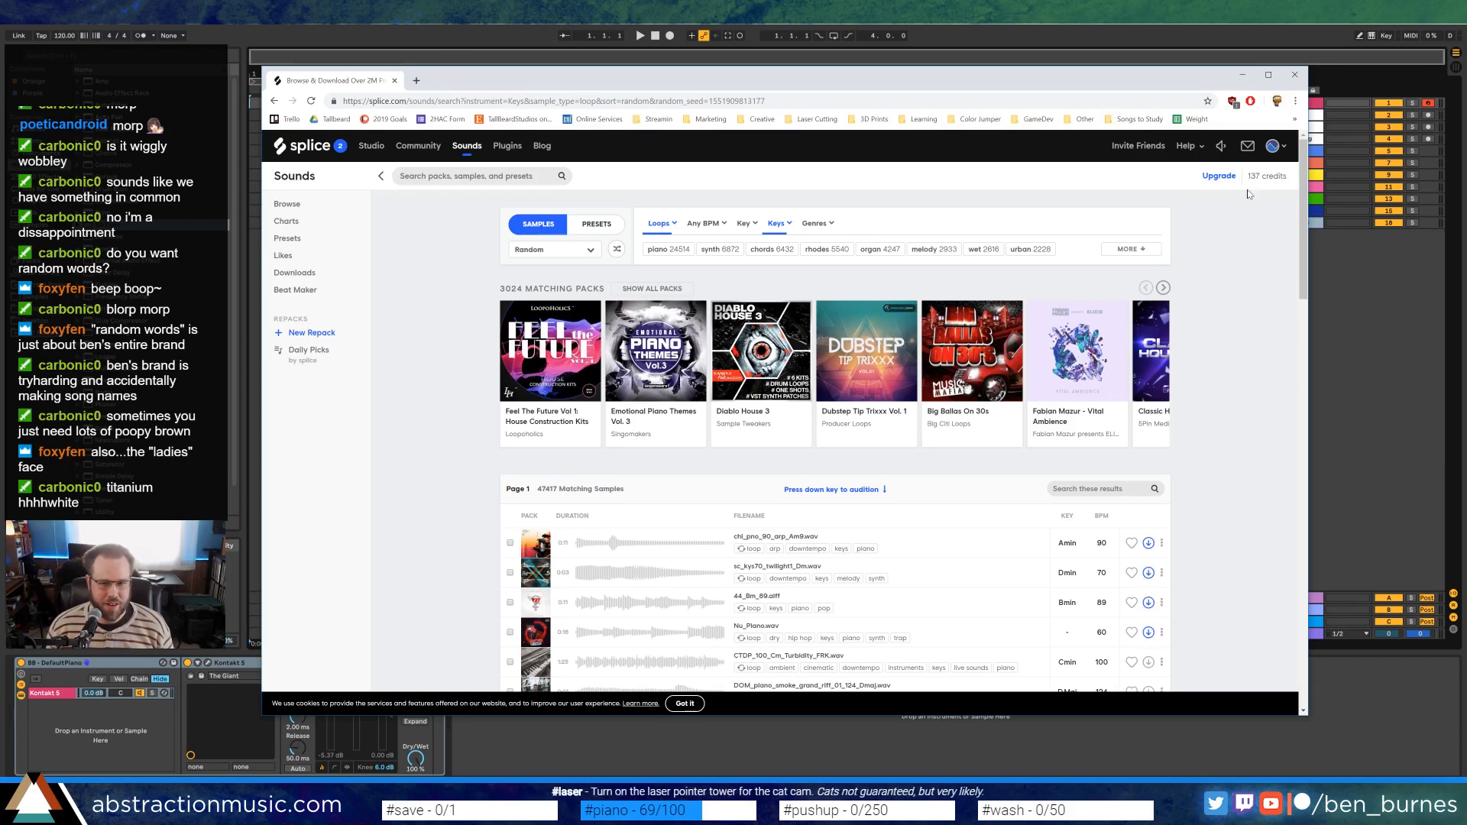
# Close the browser and open the Splice desktop app, placing its window over the Ableton Live arrangement
pyautogui.click(1297, 77)
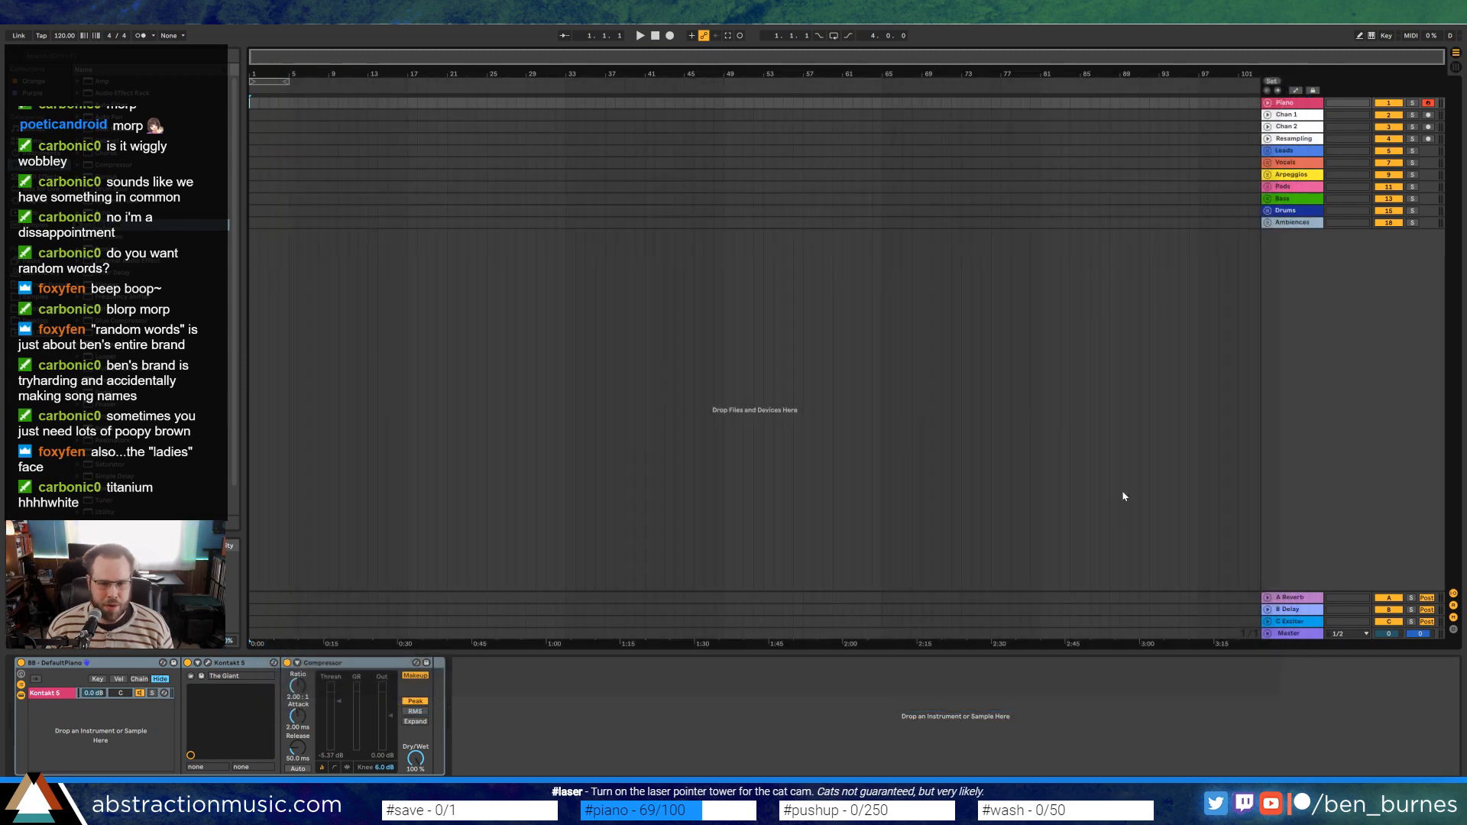
pyautogui.click(1349, 814)
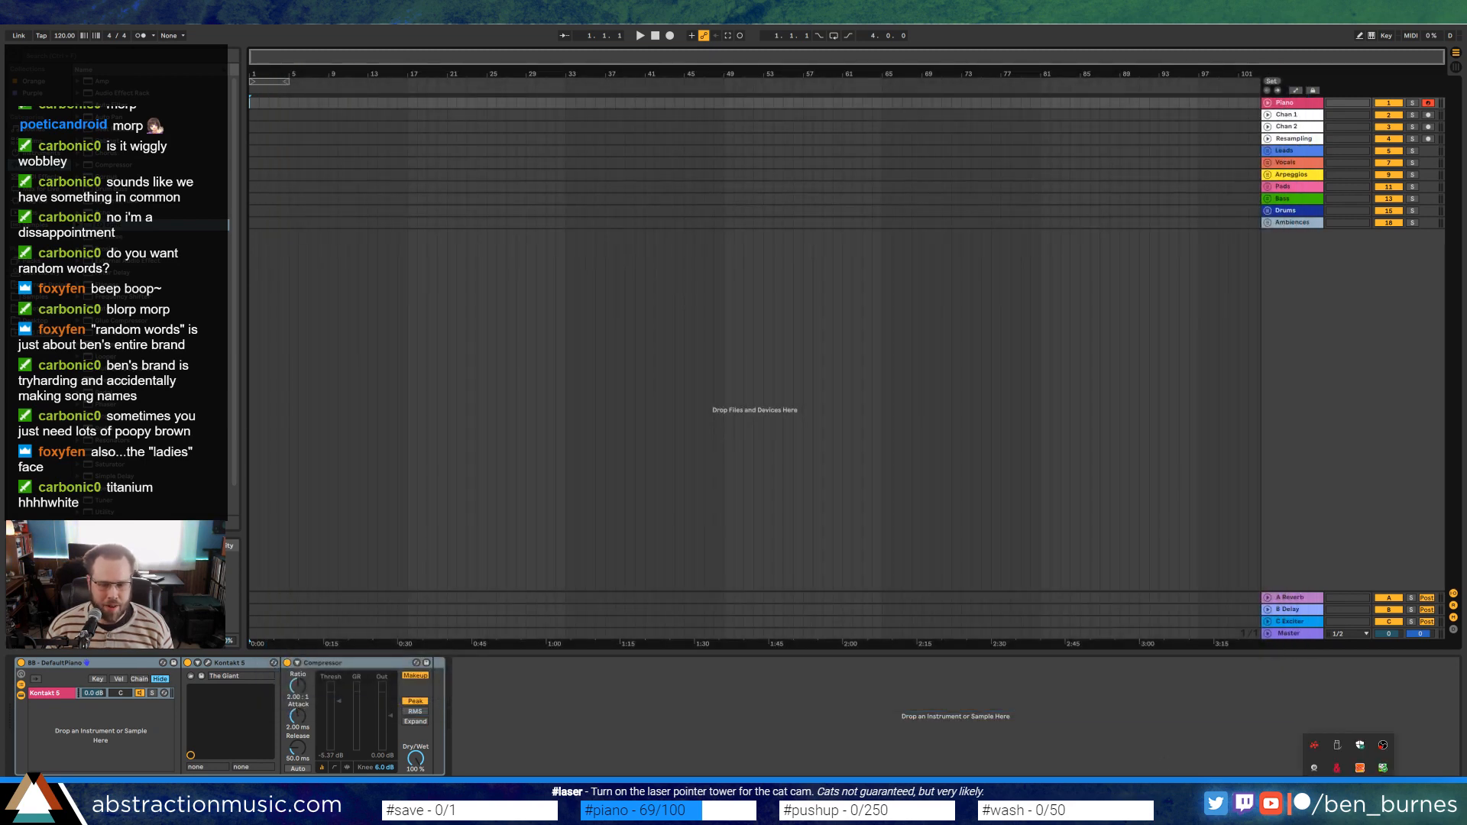
pyautogui.click(1383, 745)
pyautogui.moveTo(1024, 288); pyautogui.dragTo(1039, 201)
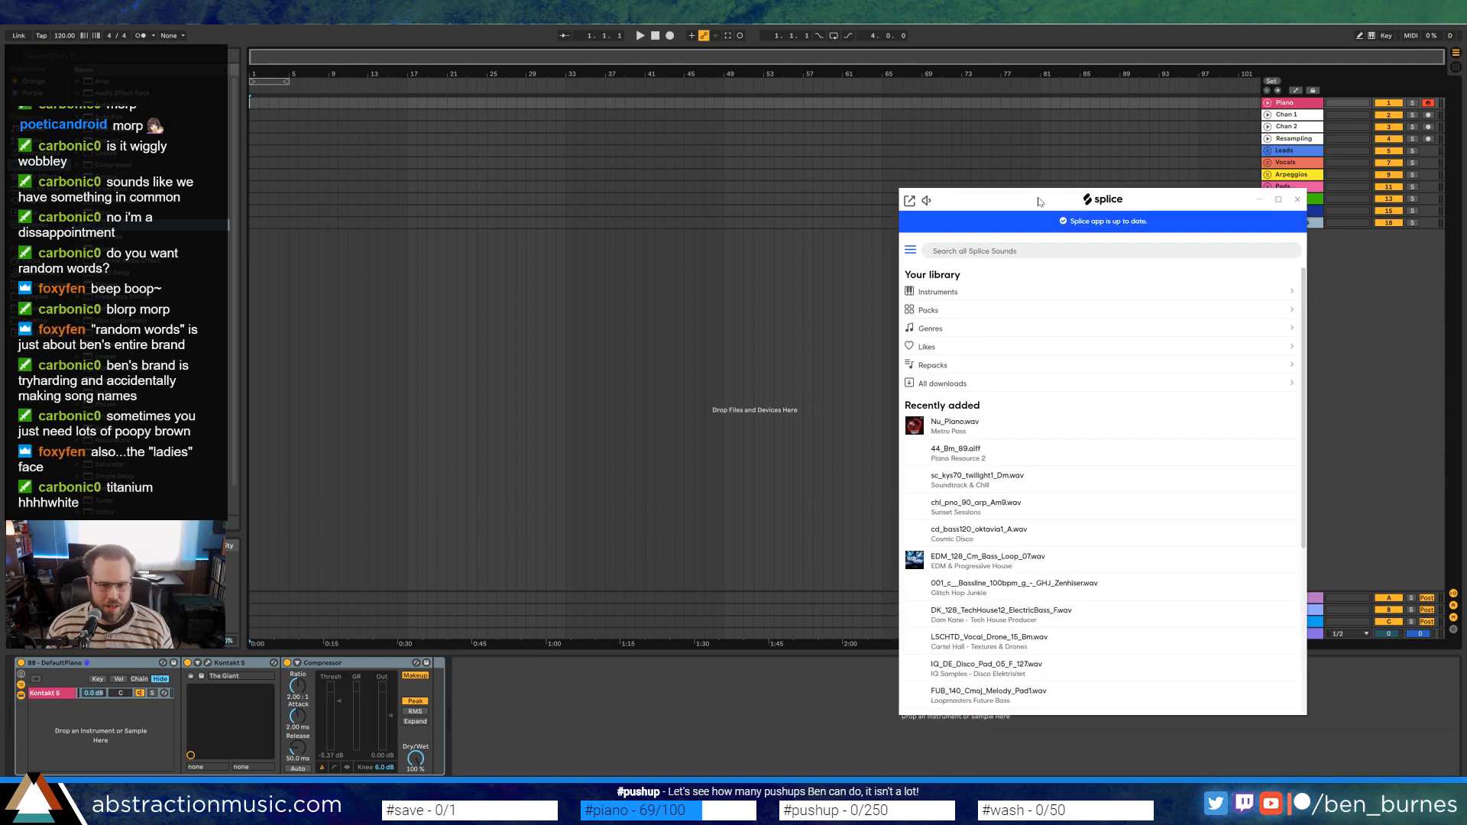
# Look through the recently added samples in Splice, from the keys loops down to the oldest downloads, and check the options for the DETROIT beat loop
pyautogui.scroll(-5, 971, 528)
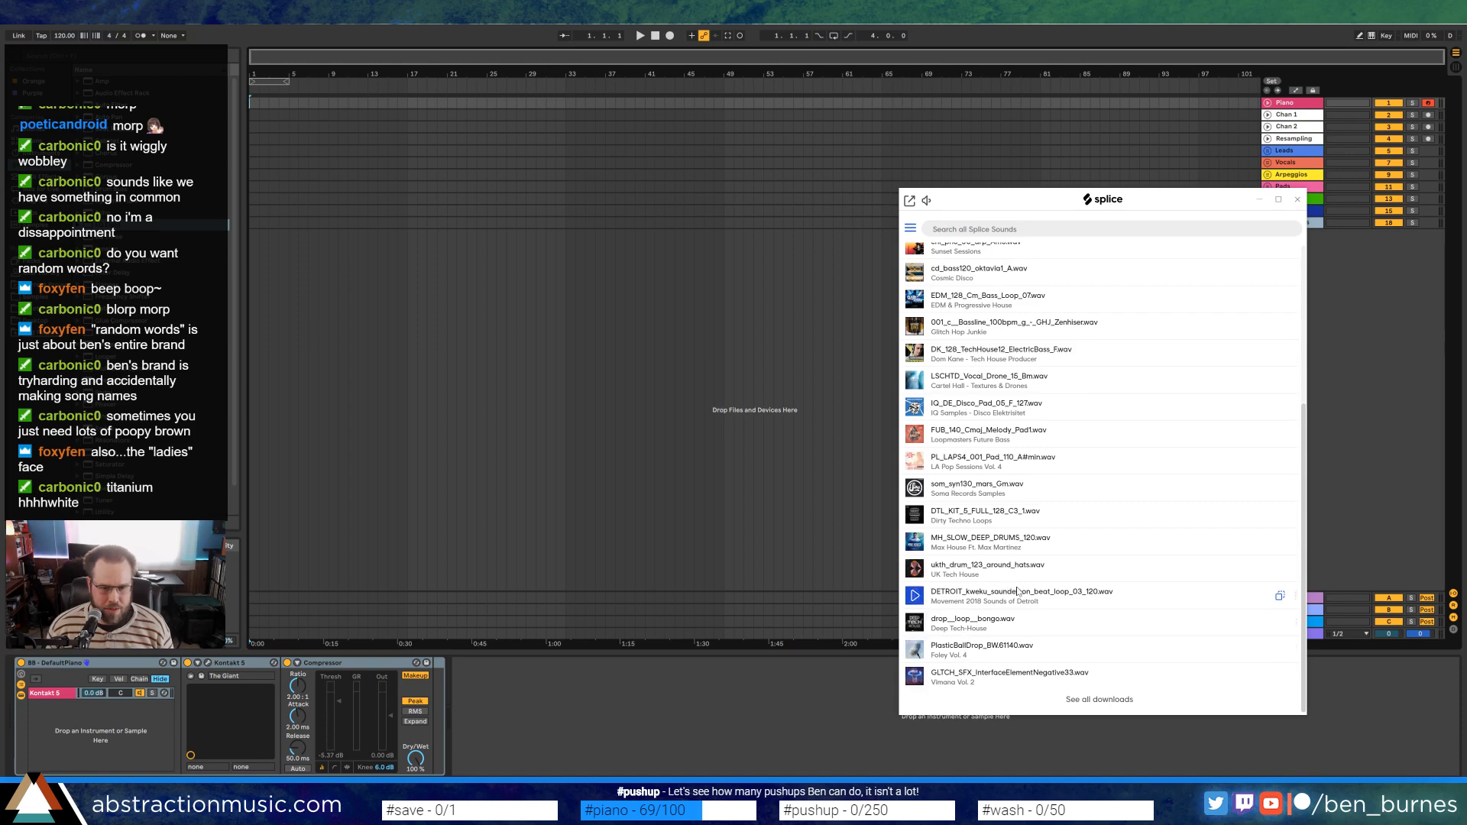
pyautogui.scroll(4, 1018, 591)
pyautogui.scroll(-2, 1021, 600)
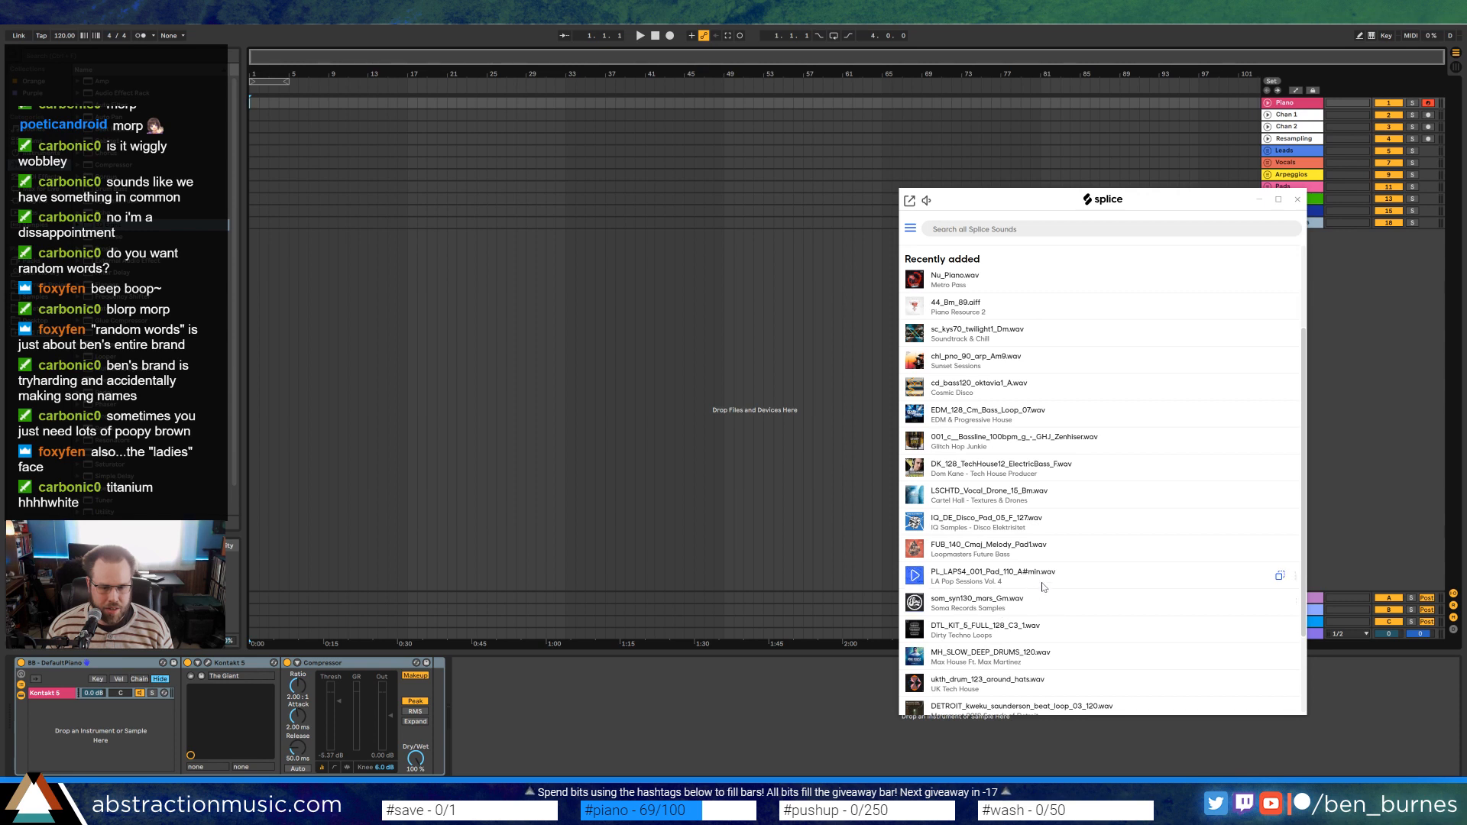
pyautogui.scroll(-1, 1044, 587)
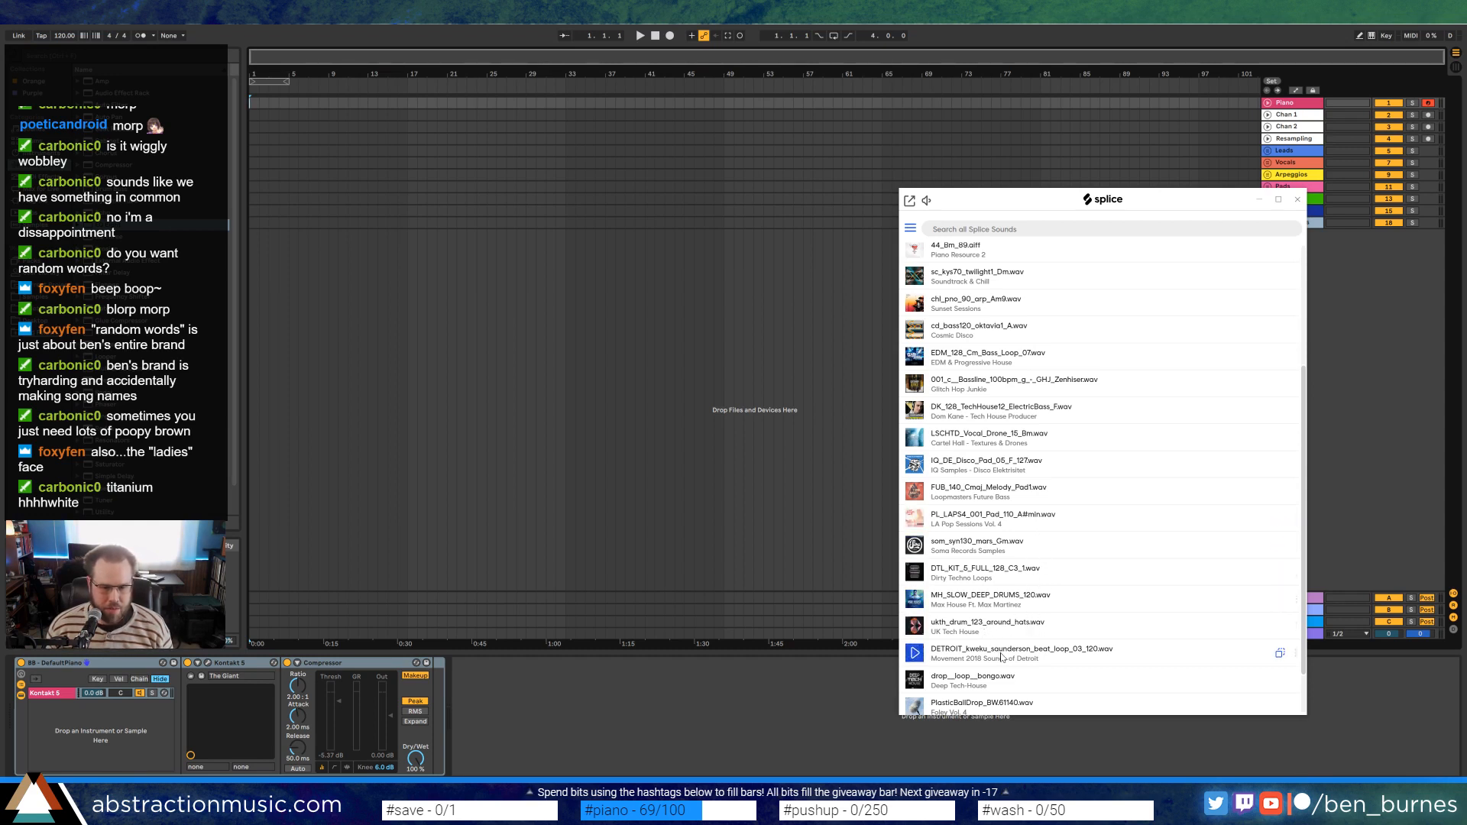
pyautogui.scroll(-2, 1002, 657)
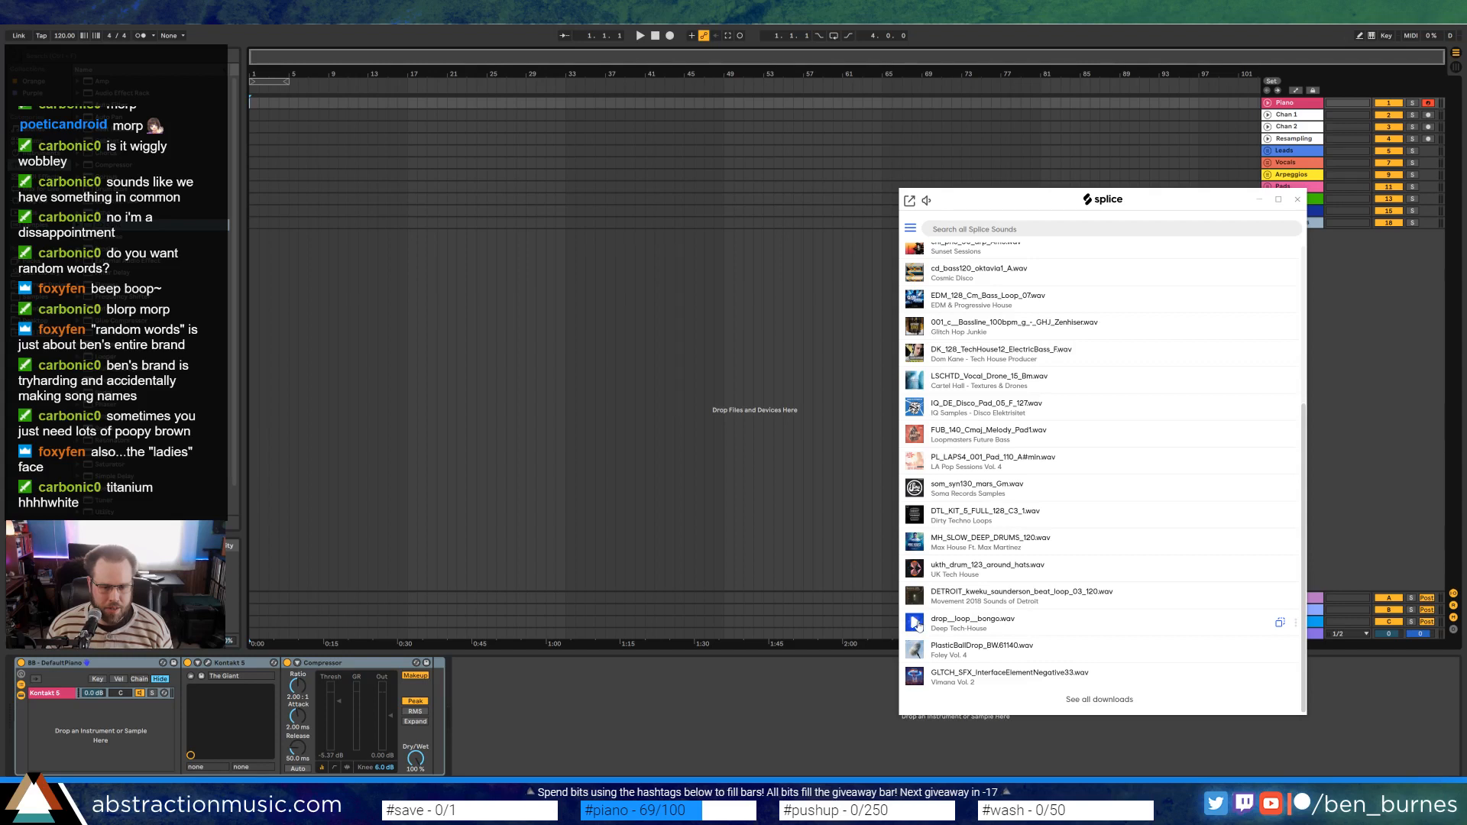
pyautogui.click(1295, 599)
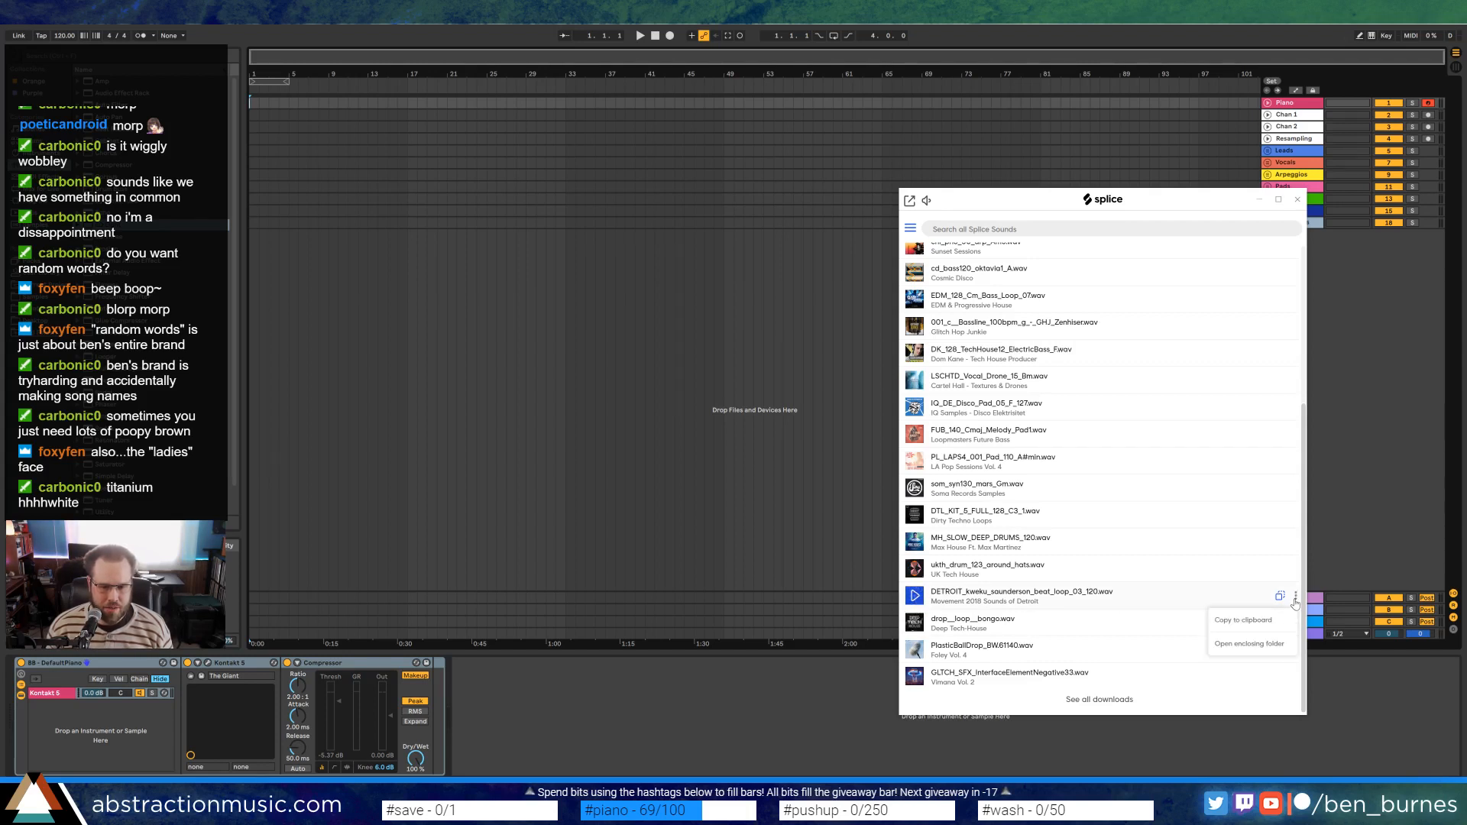
pyautogui.click(917, 597)
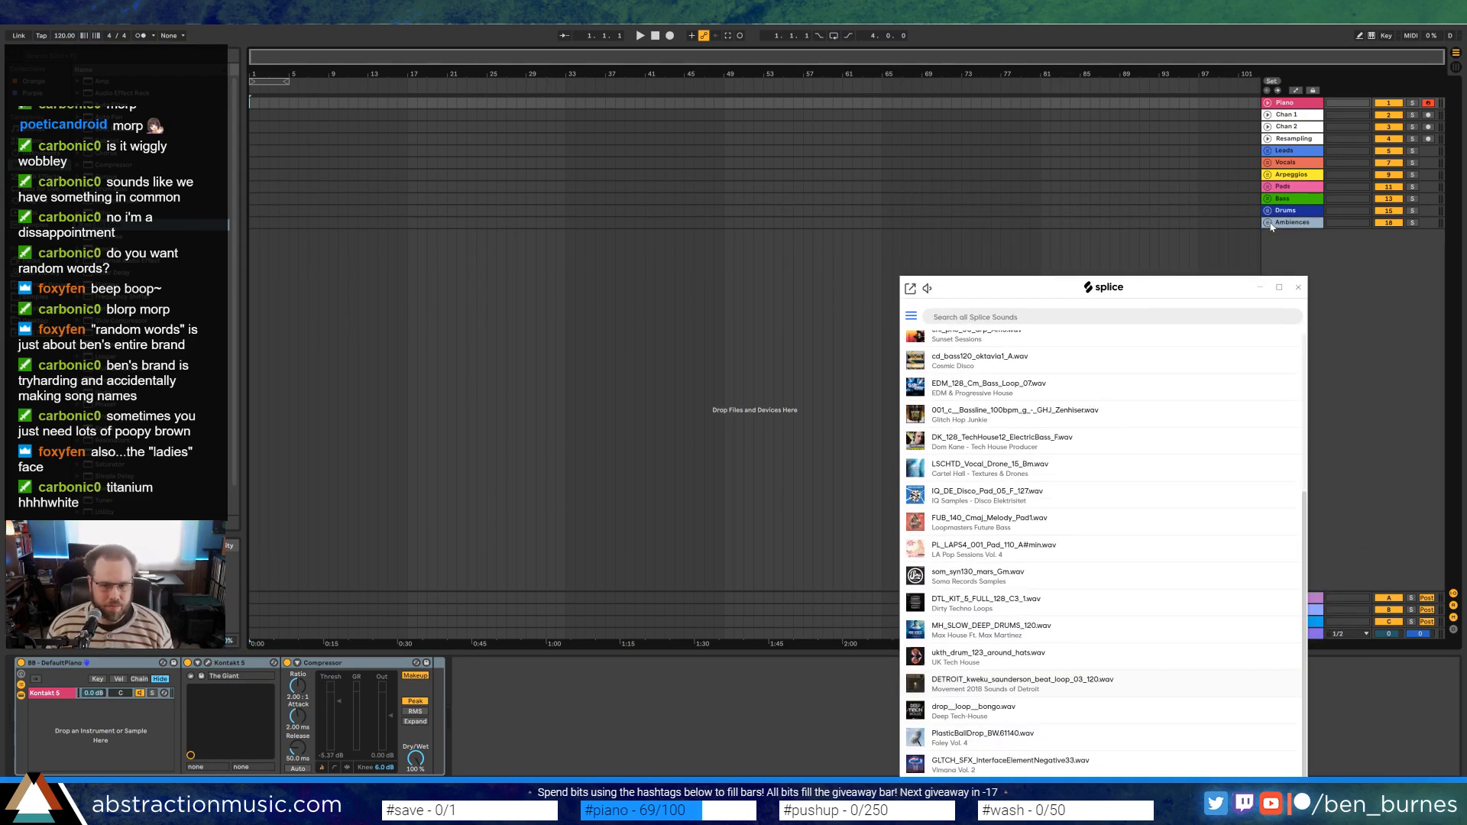
# Insert a new audio track below the Ambiences group and bring the Splice window back over the arrangement
pyautogui.click(1272, 233)
pyautogui.hotkey('ctrl', 't')
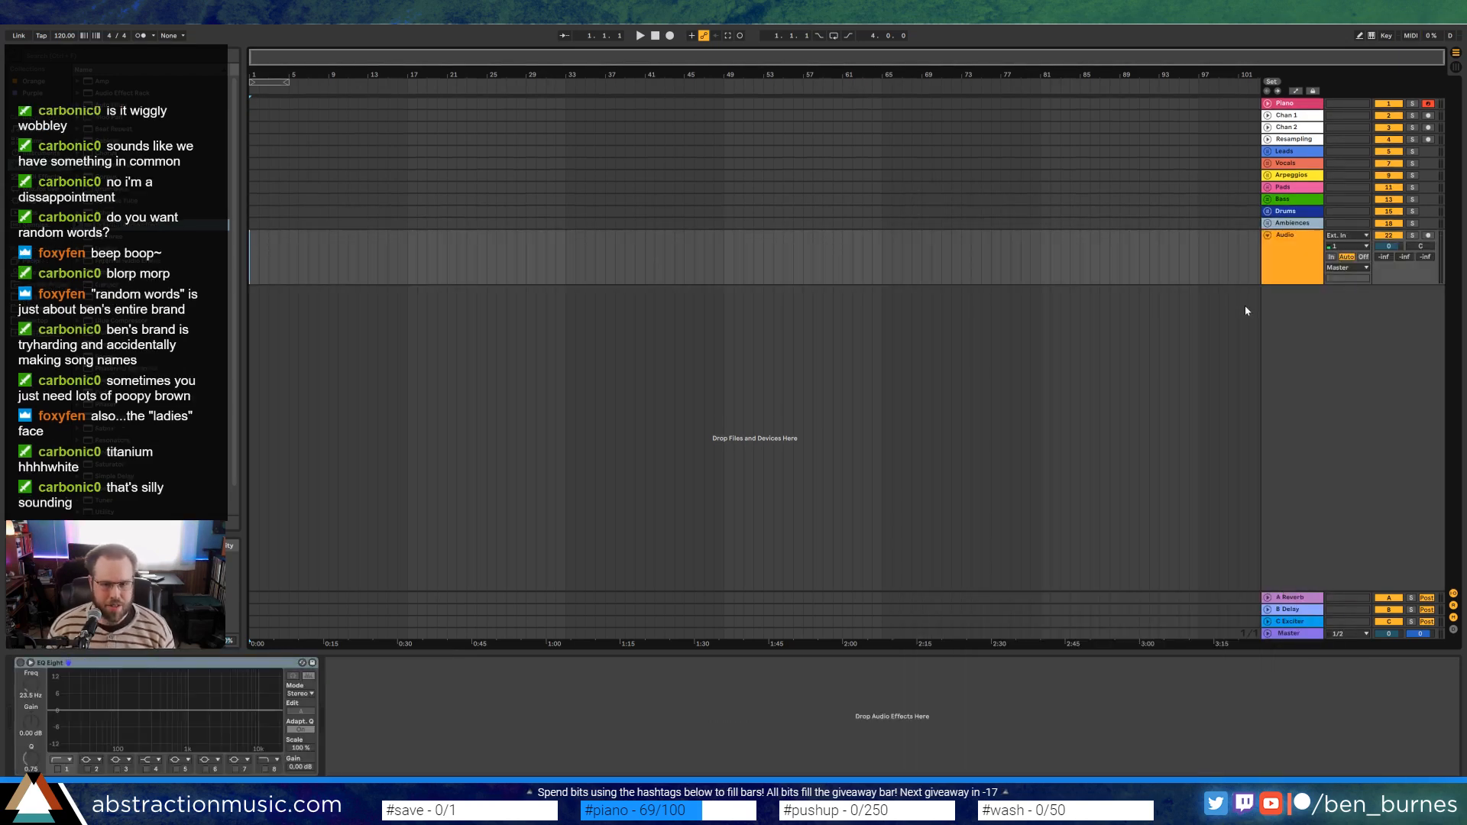
pyautogui.hotkey('alt', 'Tab')
pyautogui.moveTo(1110, 291); pyautogui.dragTo(1122, 200)
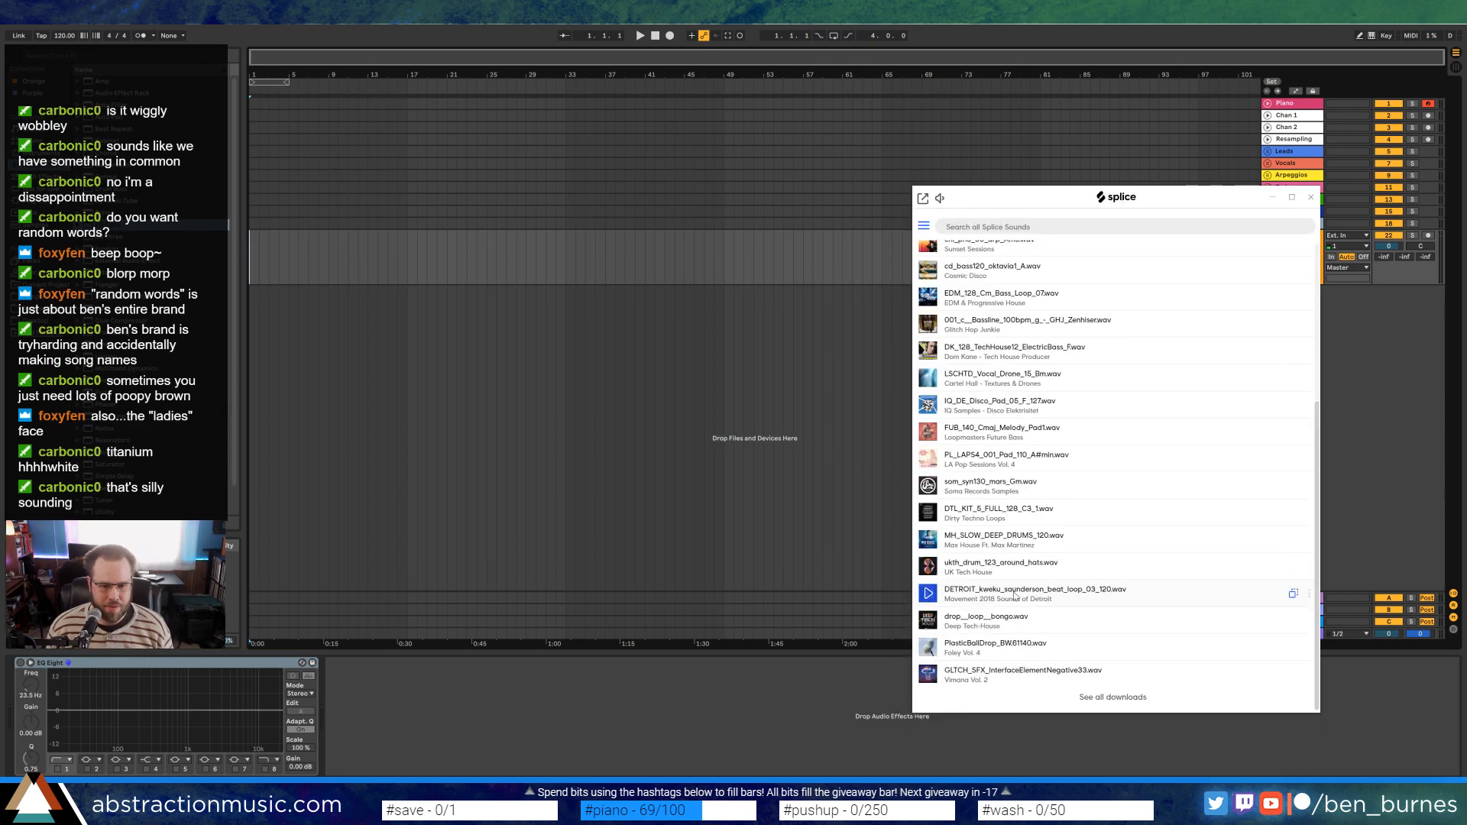
# Place the drum loops DETROIT_kweku_saunderson_beat_loop_03_120, ukth_drum_123_around_hats, MH_SLOW_DEEP_DRUMS_120 and DTL_KIT_5_FULL_128_C3_1 one after another on the new audio track, starting at bar 2
pyautogui.moveTo(1015, 594); pyautogui.dragTo(375, 315)
pyautogui.moveTo(937, 592); pyautogui.dragTo(263, 250)
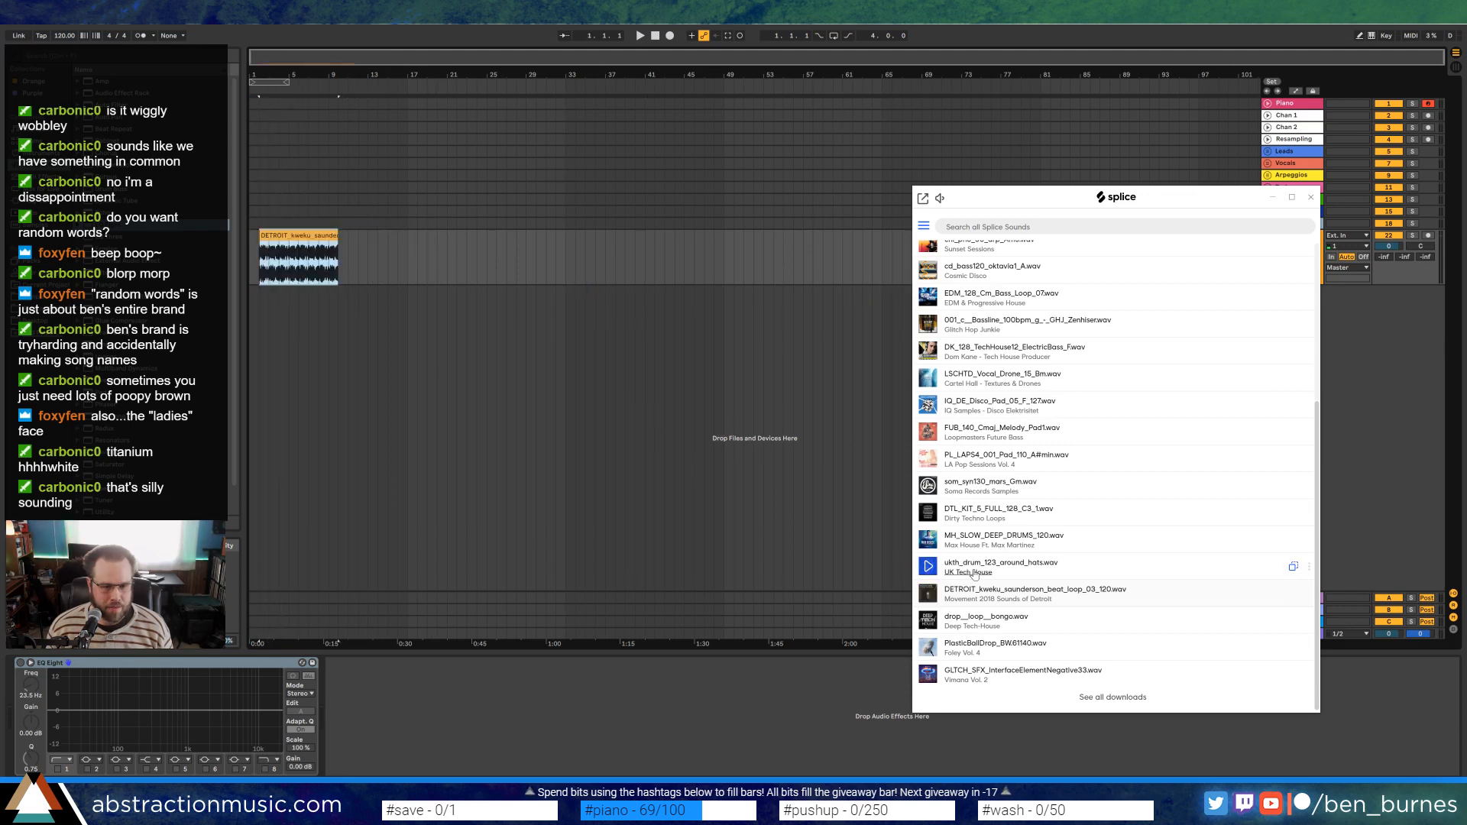
pyautogui.moveTo(980, 569); pyautogui.dragTo(356, 254)
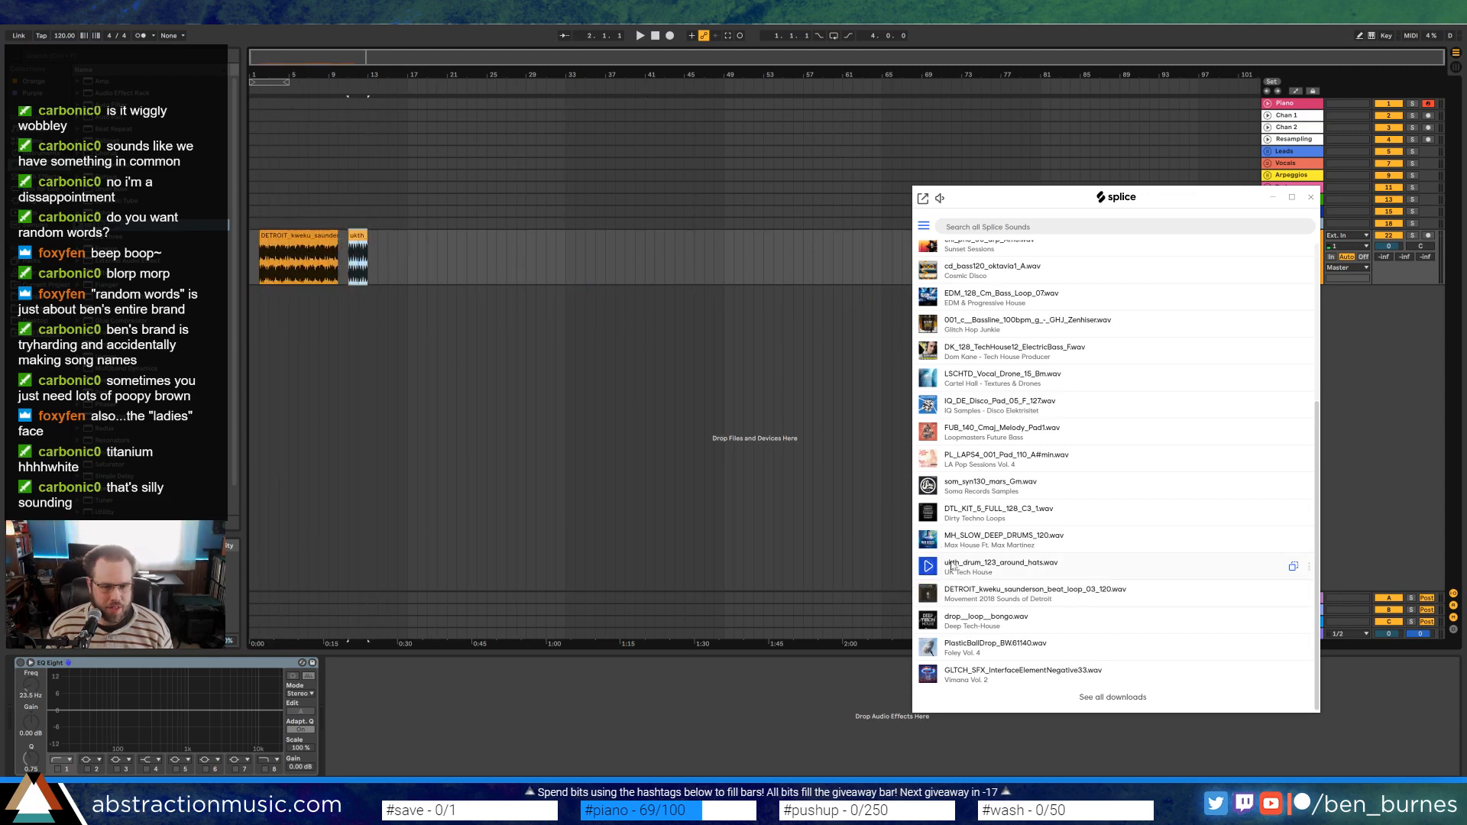
pyautogui.moveTo(1011, 541); pyautogui.dragTo(385, 254)
pyautogui.moveTo(928, 512); pyautogui.dragTo(424, 254)
# Add som_syn130_mars_Gm, PL_LAPS4_001_Pad_110_A#min, FUB_140_Cmaj_Melody_Pad1, IQ_DE_Disco_Pad_05_F_127 and LSCHTD_Vocal_Drone_15_Bm in sequence after the drum loops on the audio track
pyautogui.moveTo(1075, 492); pyautogui.dragTo(467, 255)
pyautogui.moveTo(1029, 461); pyautogui.dragTo(494, 251)
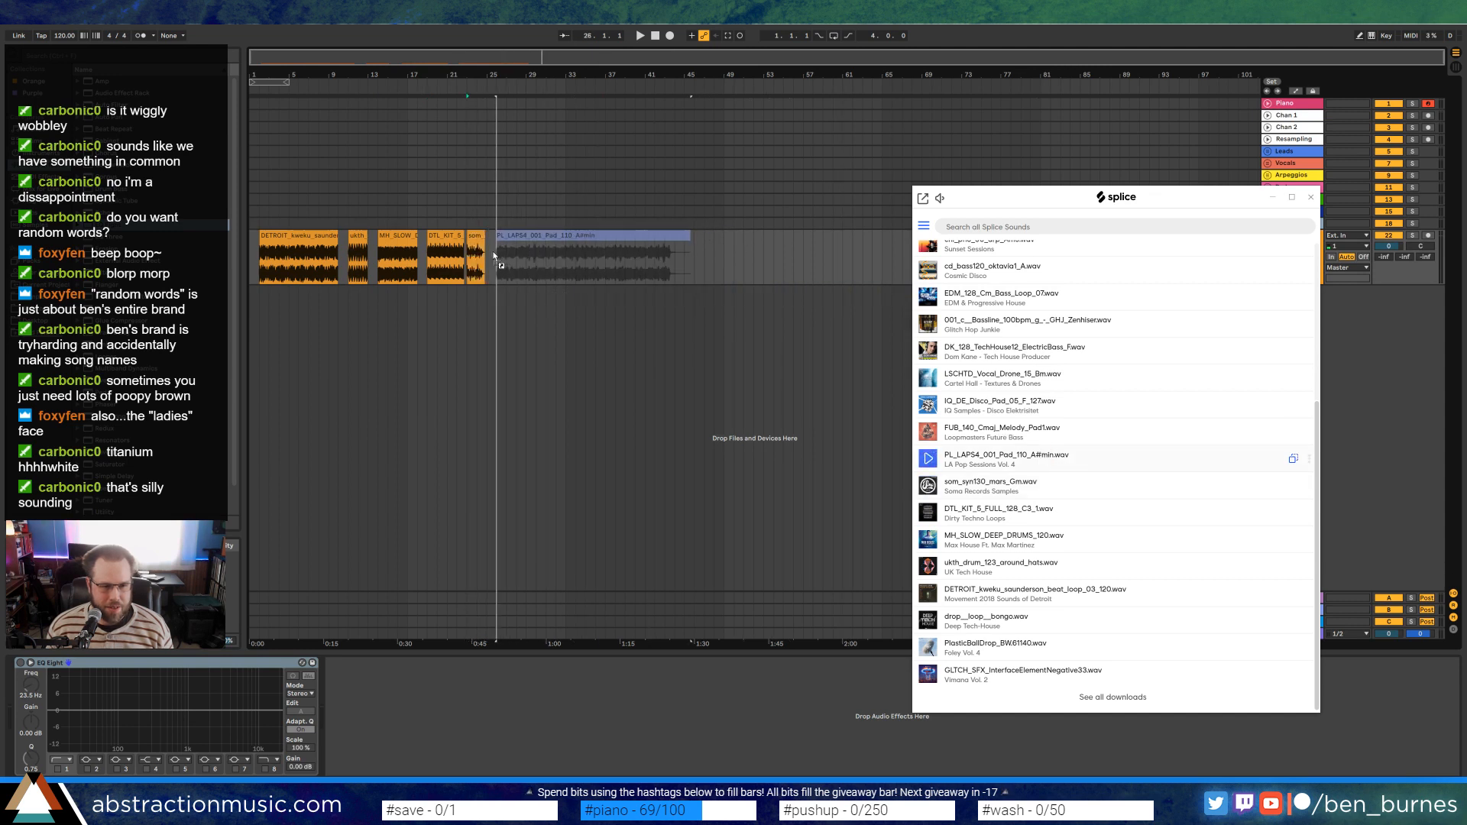
pyautogui.moveTo(1041, 202); pyautogui.dragTo(1087, 229)
pyautogui.moveTo(1056, 450); pyautogui.dragTo(691, 242)
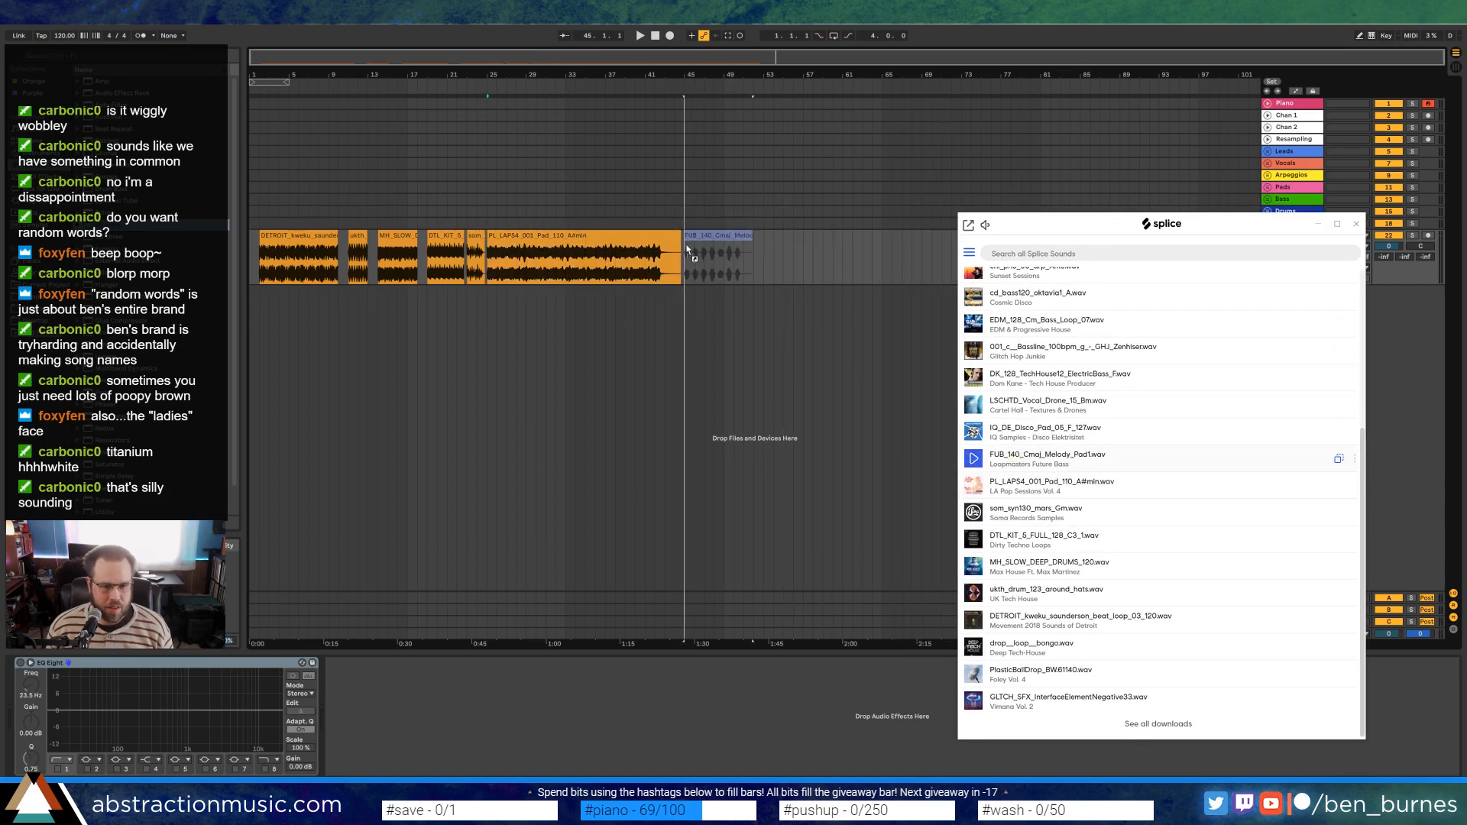
pyautogui.moveTo(1078, 434); pyautogui.dragTo(761, 245)
pyautogui.moveTo(1051, 408); pyautogui.dragTo(833, 254)
# Add the bass loops DK_128_TechHouse12_ElectricBass_F, 001_c__Bassline_100bpm, EDM_128_Cm_Bass_Loop_07 and cd_bass120_oktavia1_A in sequence after the vocal drone clip
pyautogui.moveTo(1056, 235); pyautogui.dragTo(543, 195)
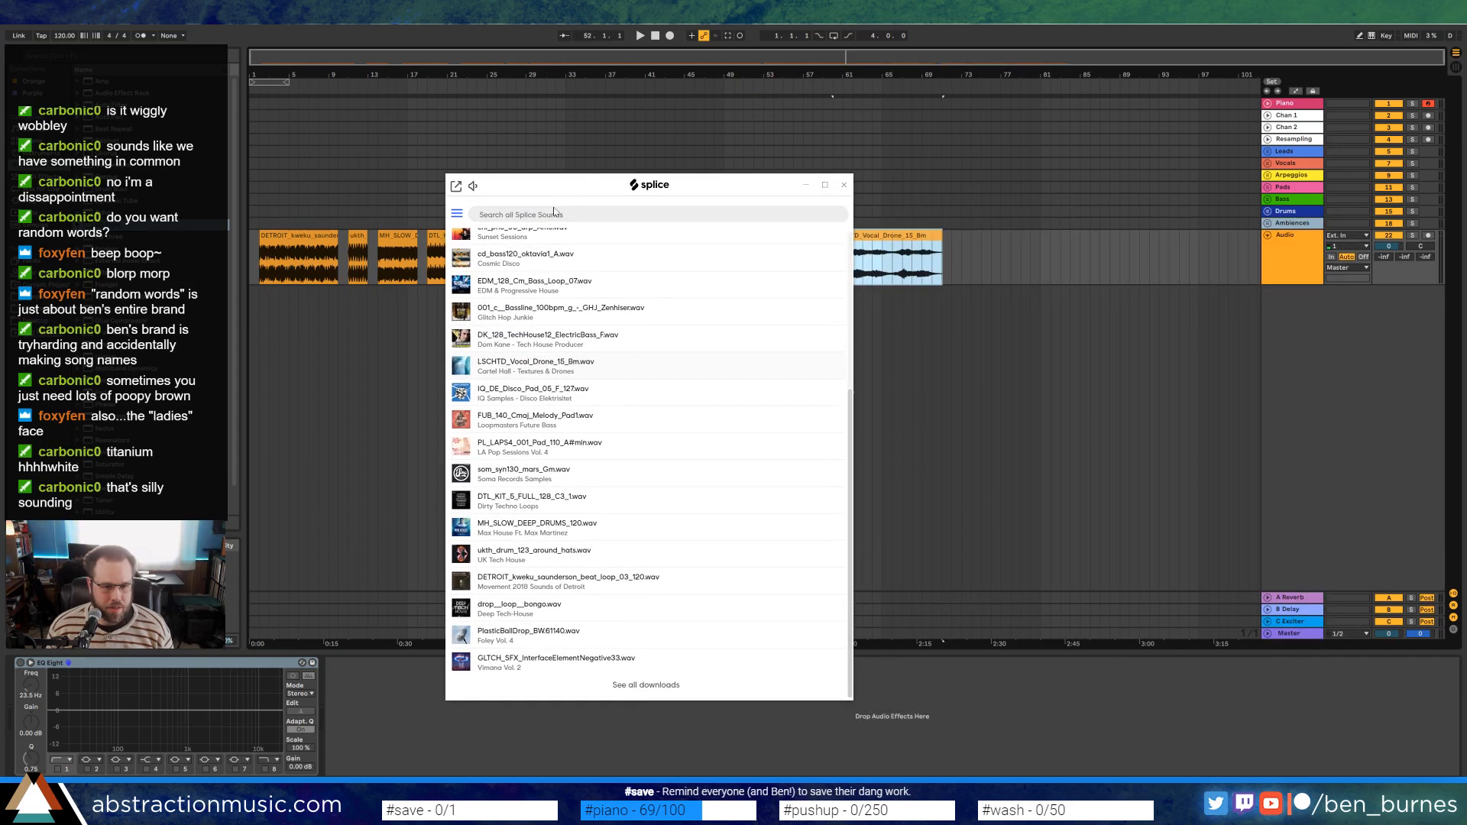
pyautogui.moveTo(505, 339); pyautogui.dragTo(947, 252)
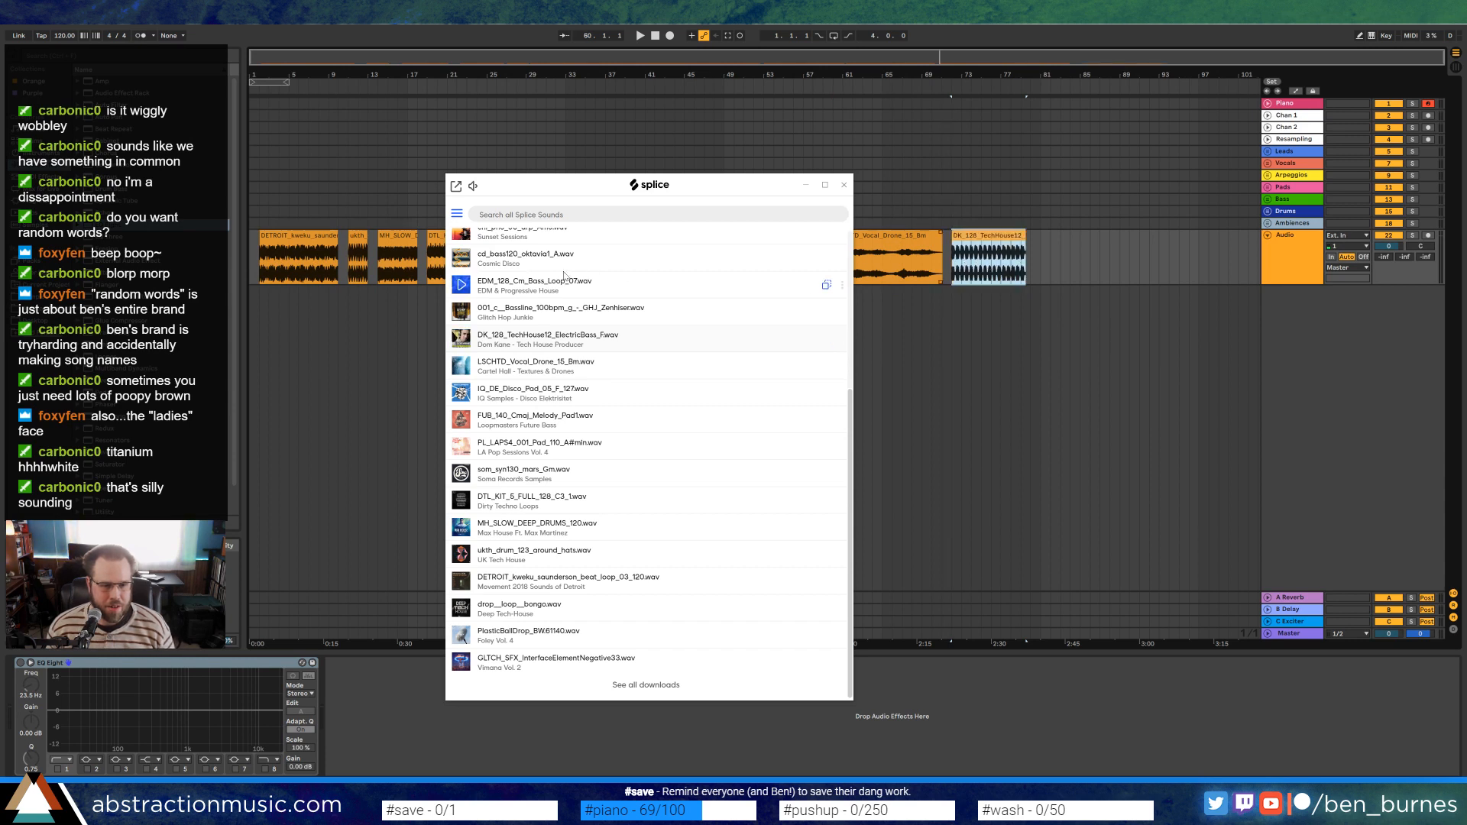
pyautogui.moveTo(484, 305); pyautogui.dragTo(1070, 255)
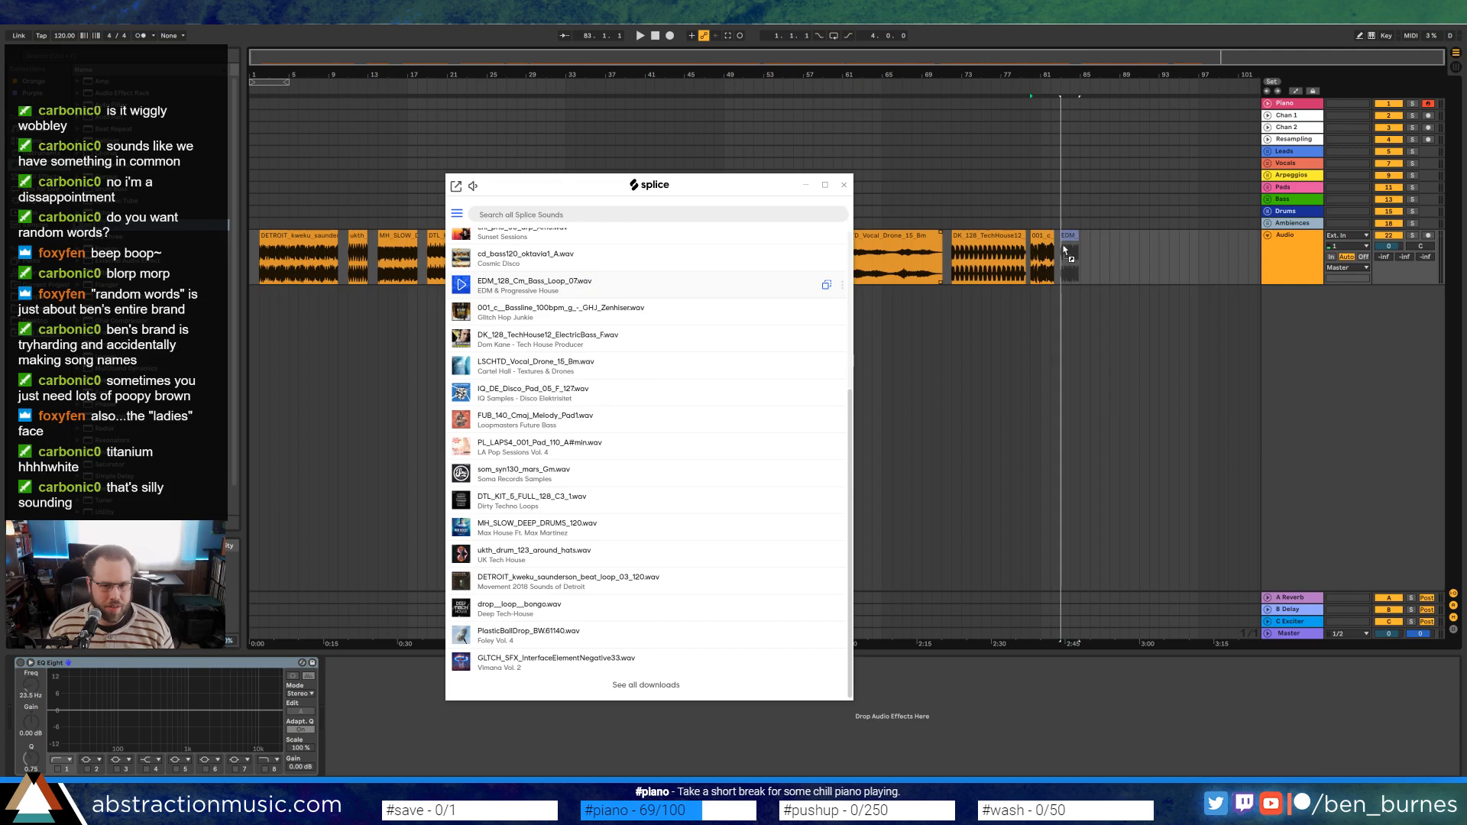
pyautogui.moveTo(520, 258); pyautogui.dragTo(1113, 253)
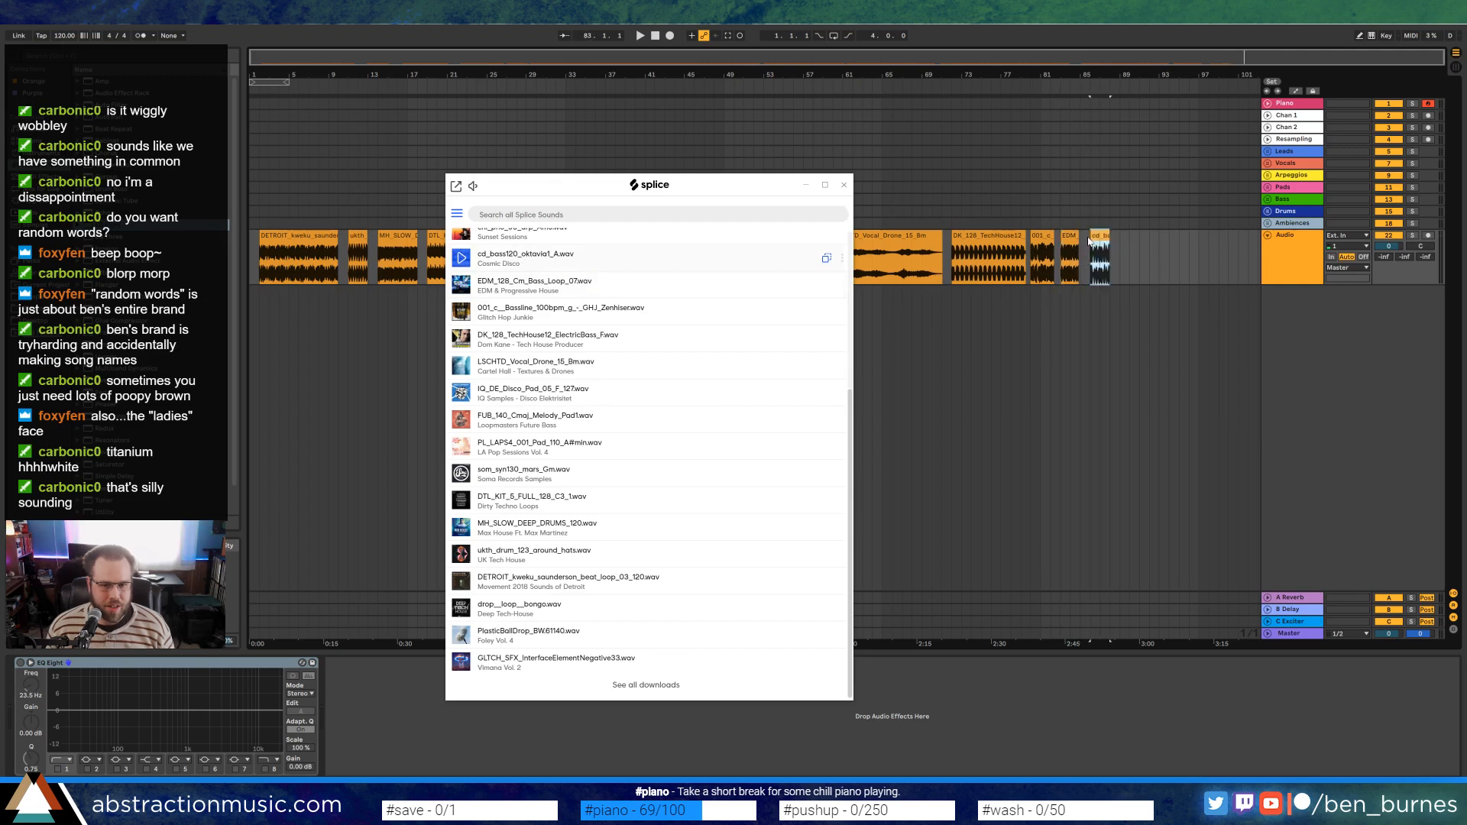
# Add the keys loops chl_pno_90_arp_Am9, sc_kys70_twilight1_Dm, 44_Bm_89 and Nu_Piano after the bass clips on the audio track, and minimize Splice
pyautogui.scroll(2, 539, 262)
pyautogui.moveTo(528, 289); pyautogui.dragTo(1120, 256)
pyautogui.scroll(5, 709, 326)
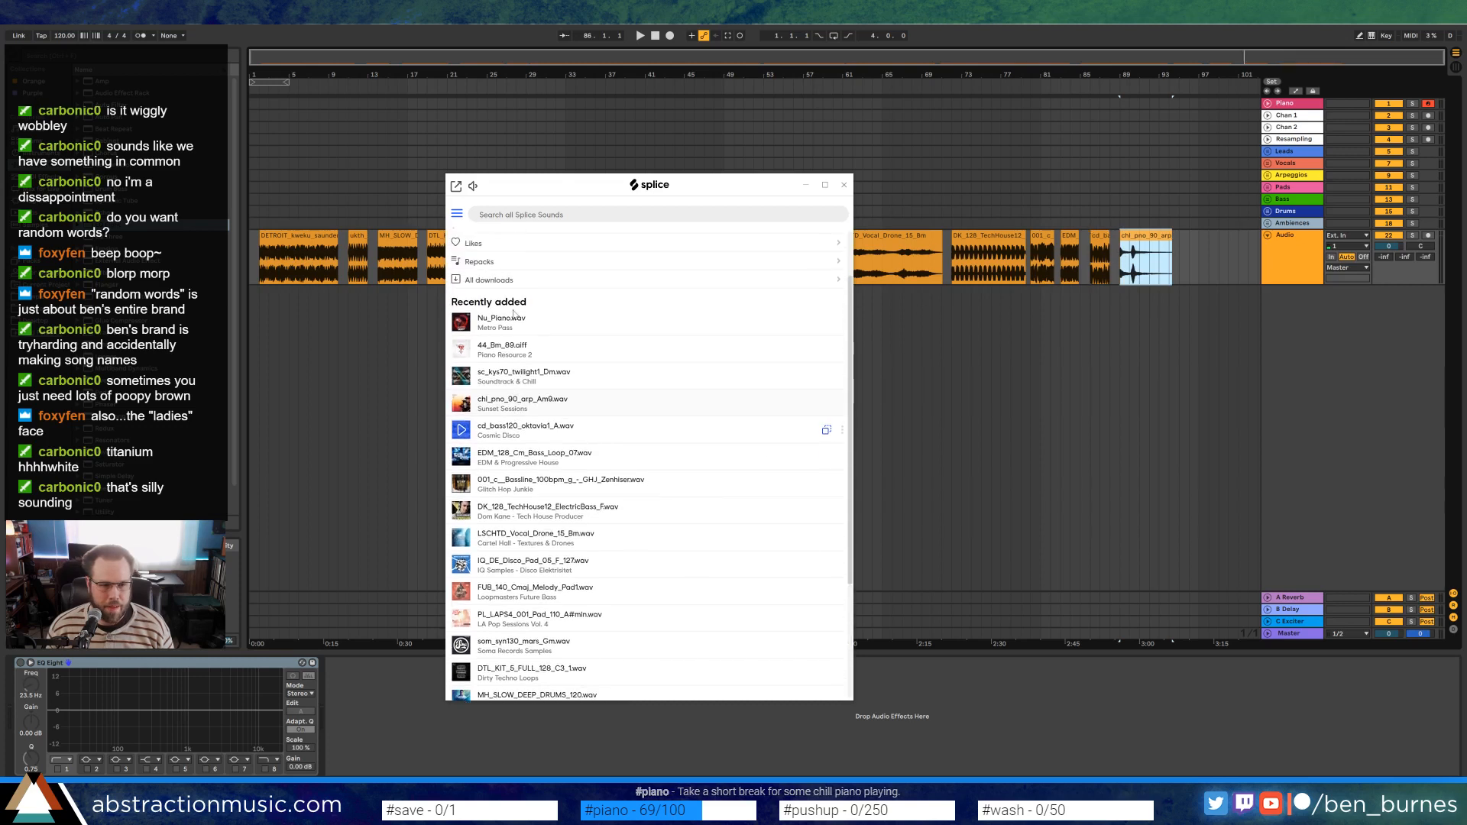
pyautogui.moveTo(1153, 275); pyautogui.dragTo(1186, 259)
pyautogui.moveTo(504, 405); pyautogui.dragTo(1199, 257)
pyautogui.moveTo(480, 376); pyautogui.dragTo(1236, 250)
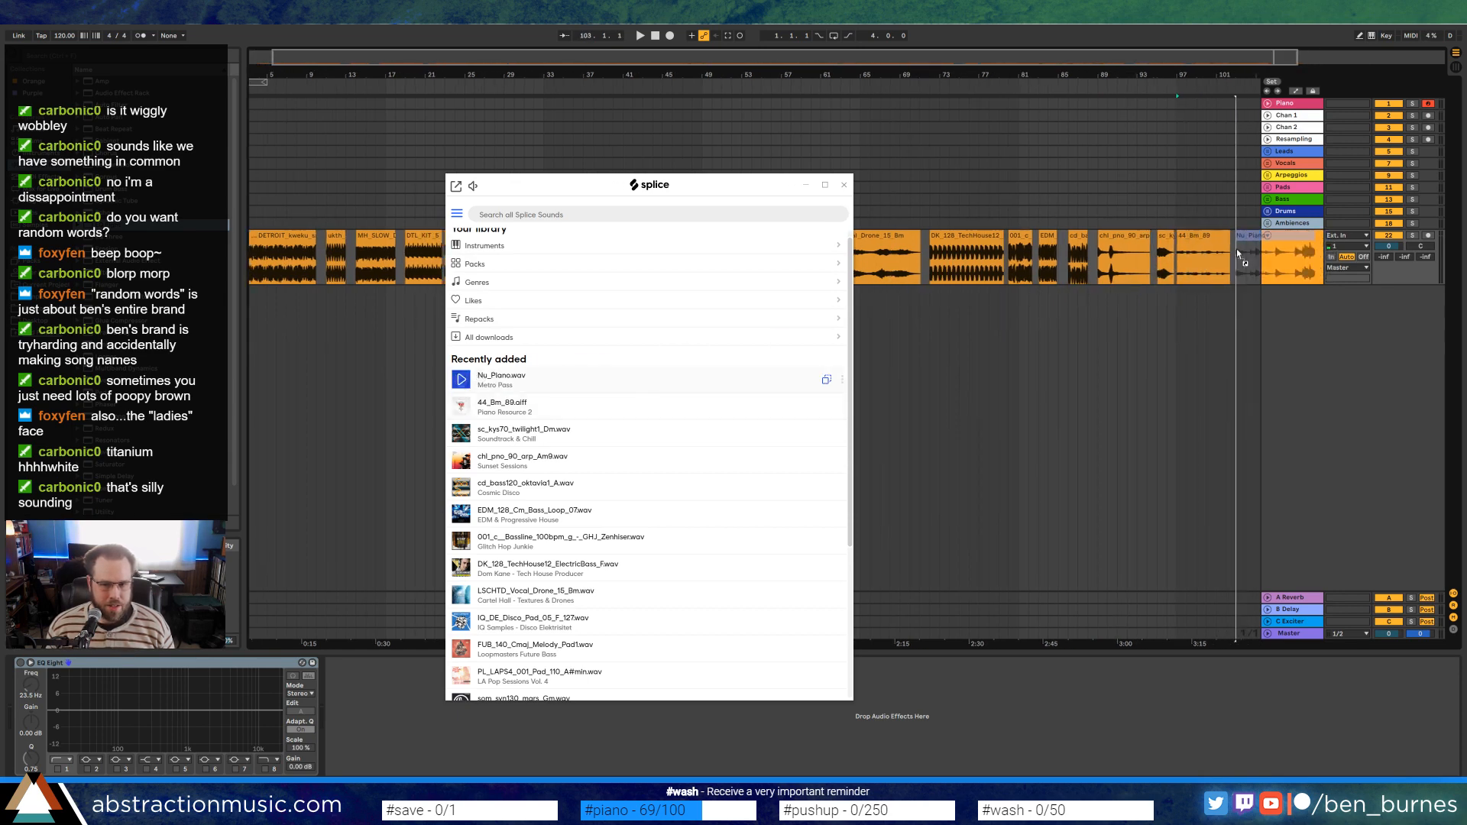
pyautogui.click(806, 185)
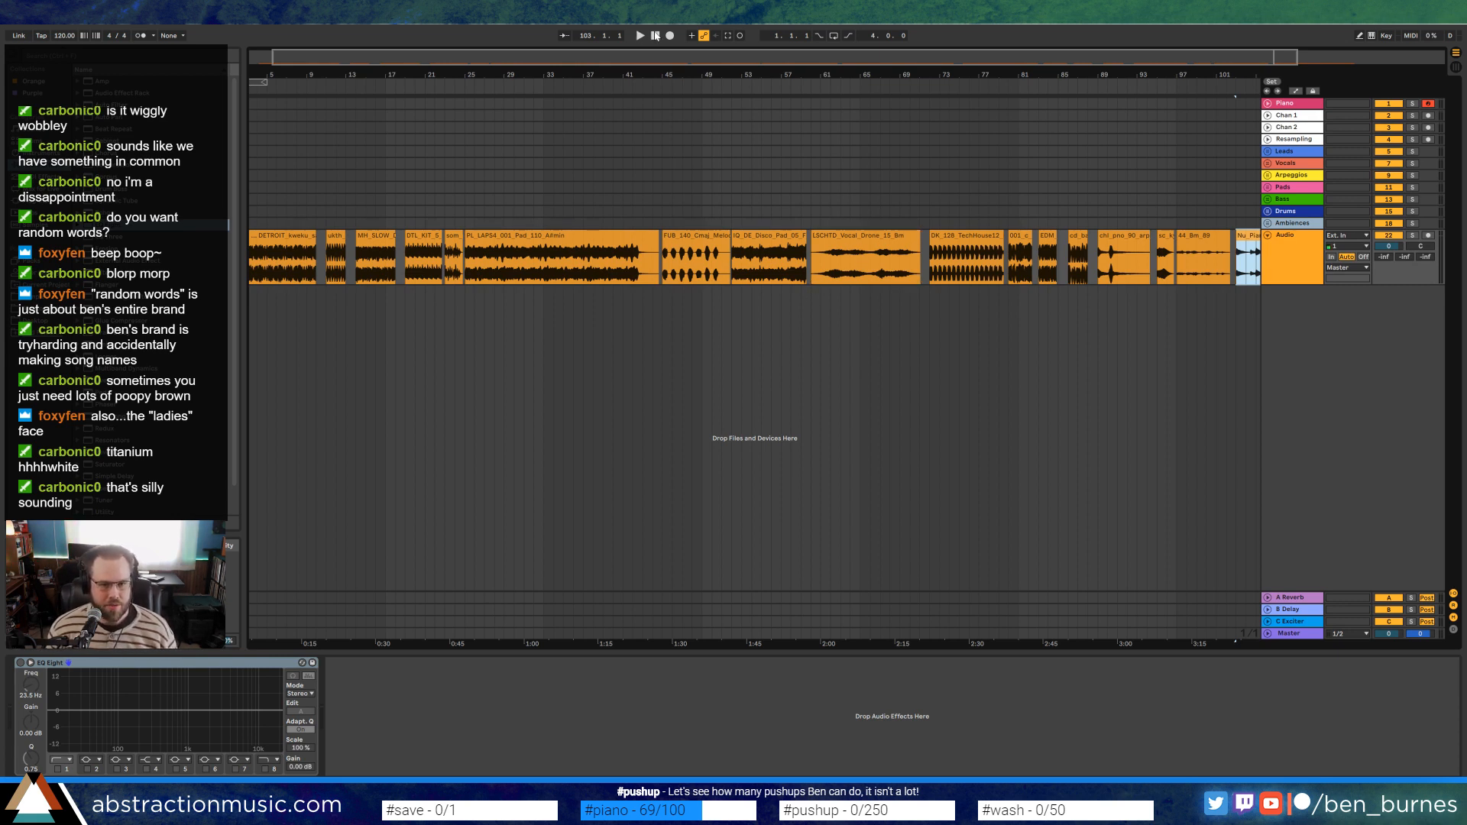
# Audition the four drum clips in turn, from the DETROIT beat loop through the DTL_KIT_5 loop, with the whole clip sequence in view
pyautogui.click(256, 236)
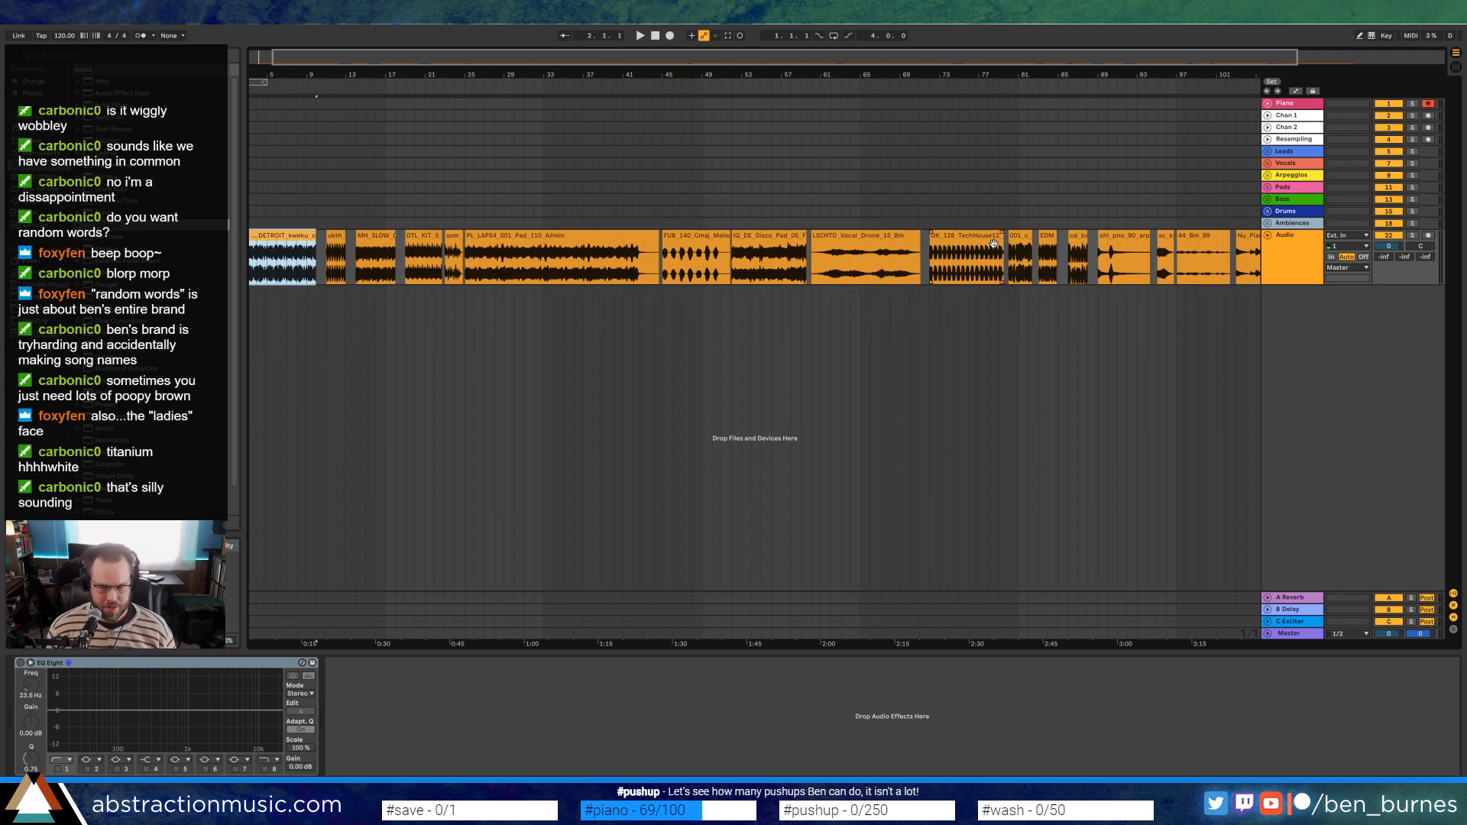
pyautogui.press('space')
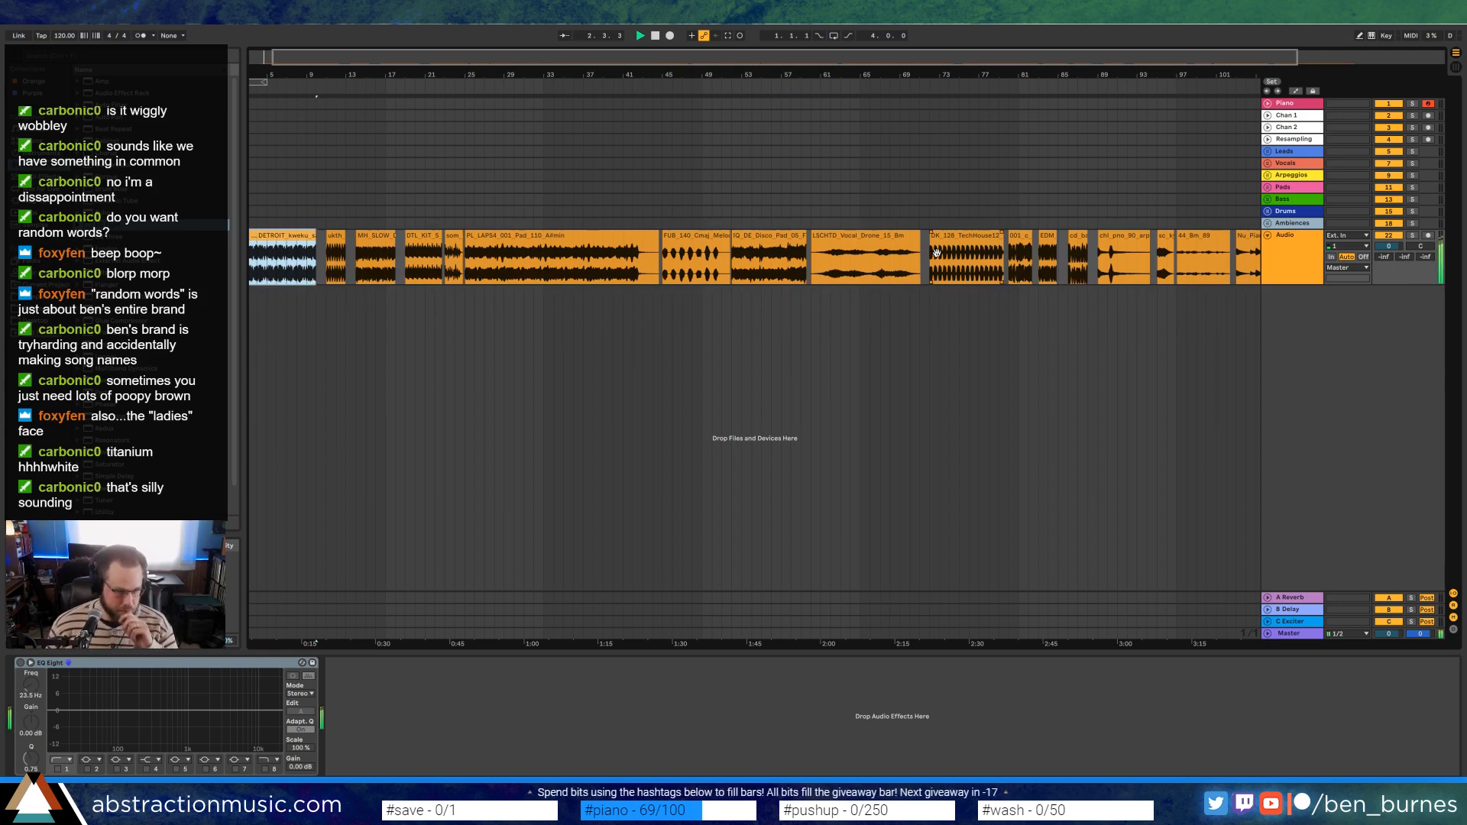
pyautogui.press('-')
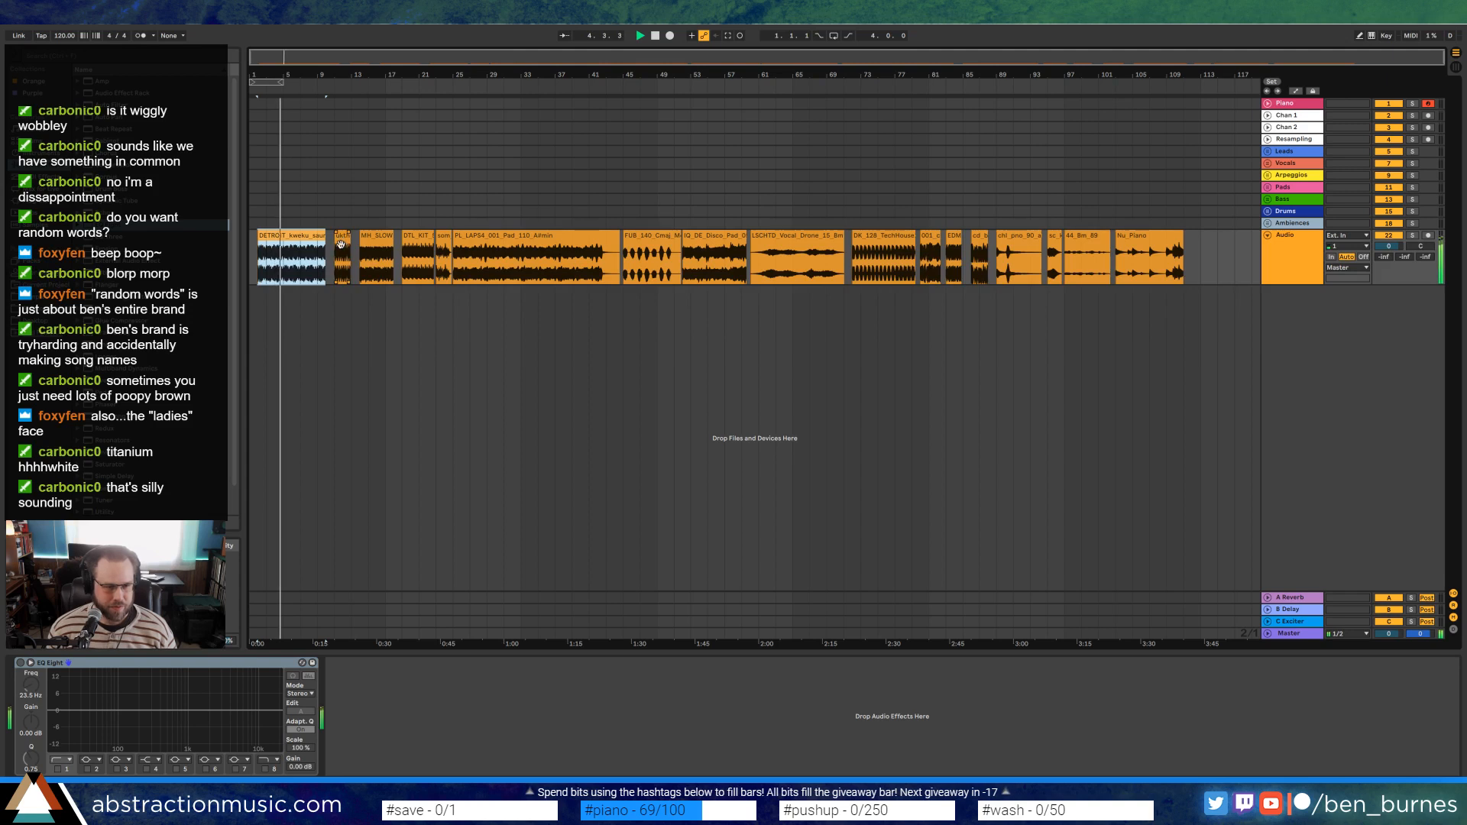
pyautogui.click(341, 243)
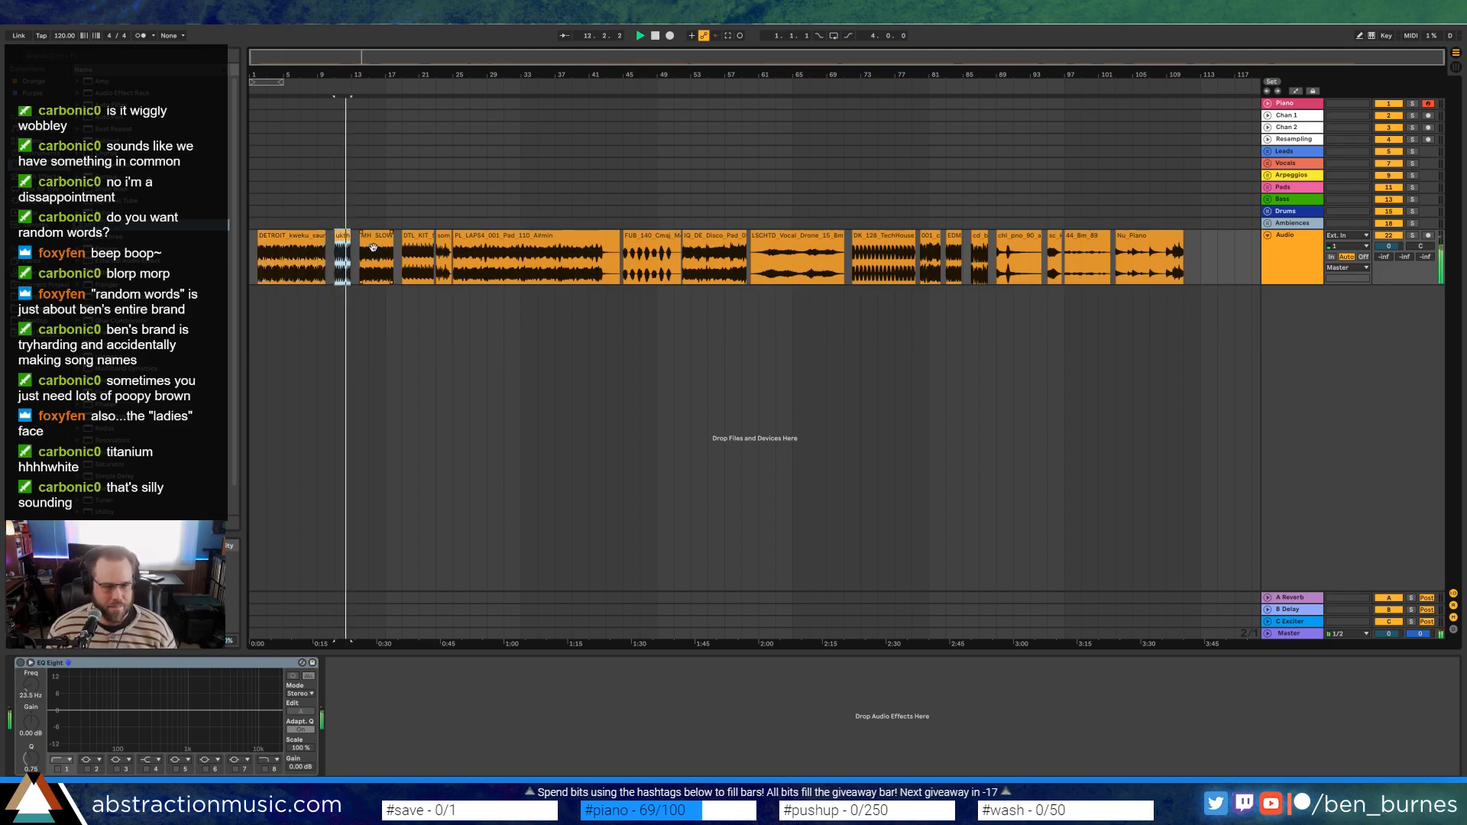
pyautogui.press('space')
pyautogui.click(373, 246)
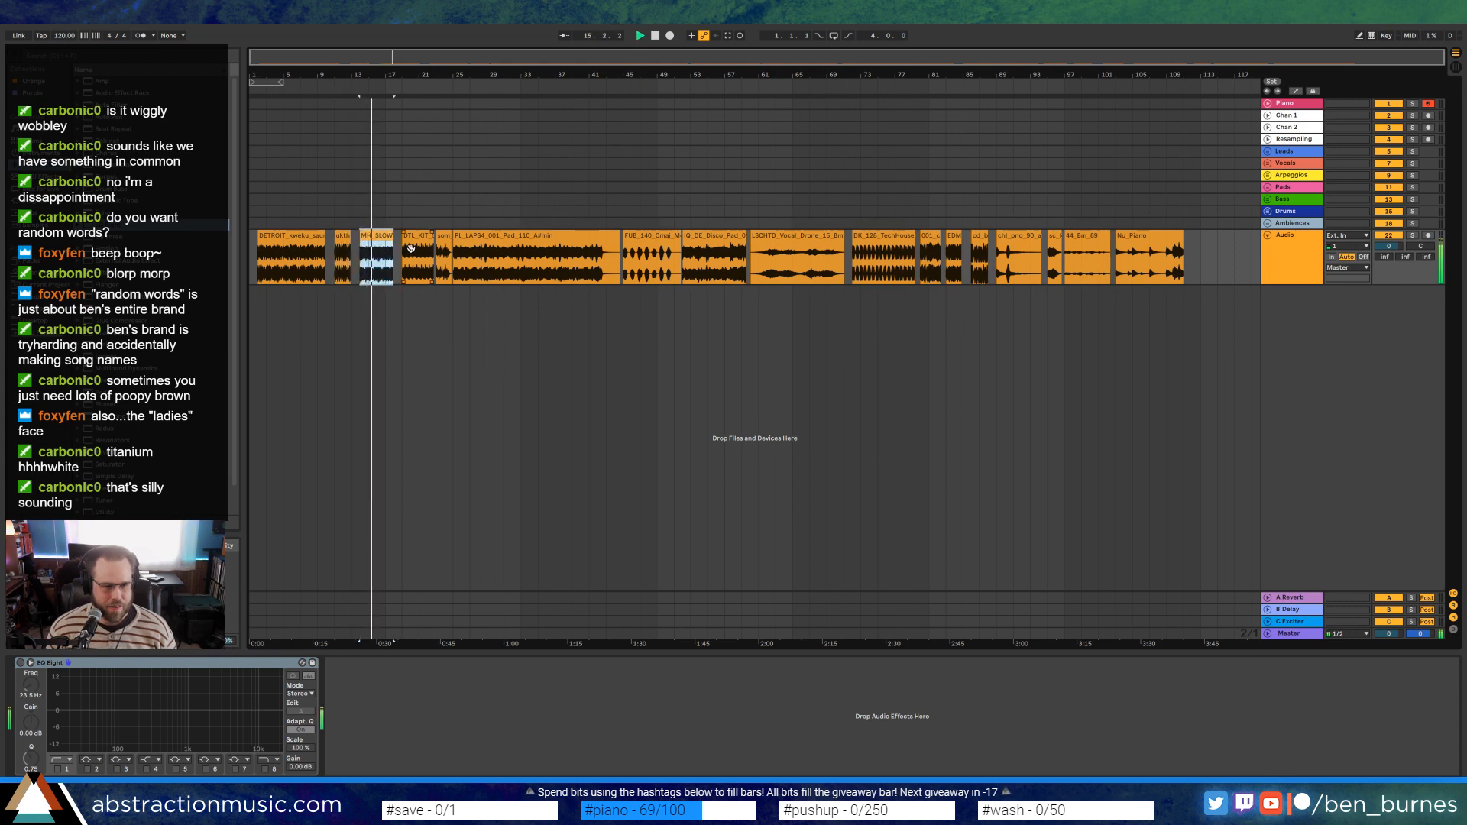
pyautogui.click(413, 241)
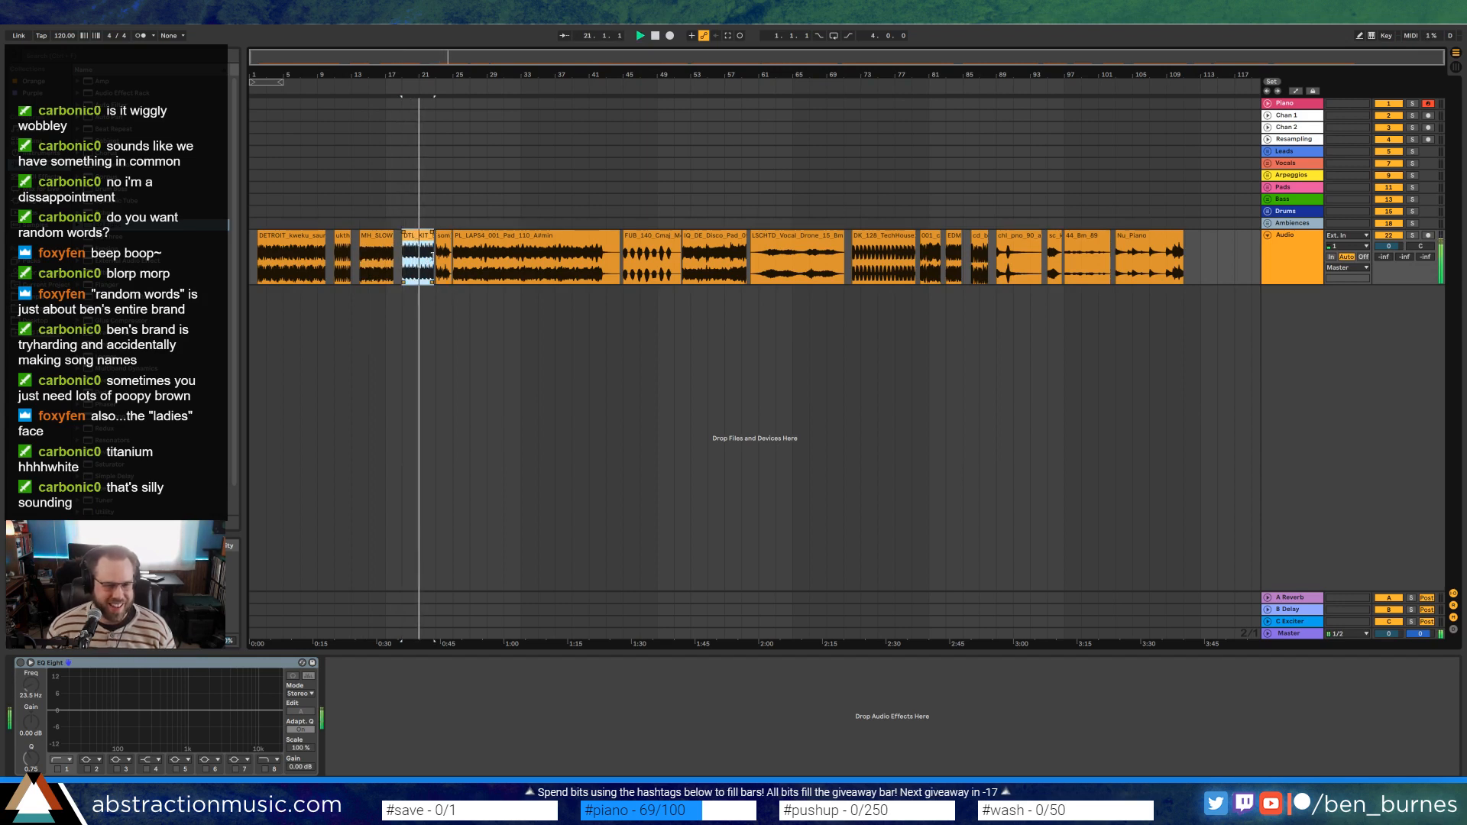
# Audition the som_syn130 and PL_LAPS4_001_Pad clips, and lower the Audio track's volume during playback
pyautogui.press('space')
pyautogui.click(443, 252)
pyautogui.press('space')
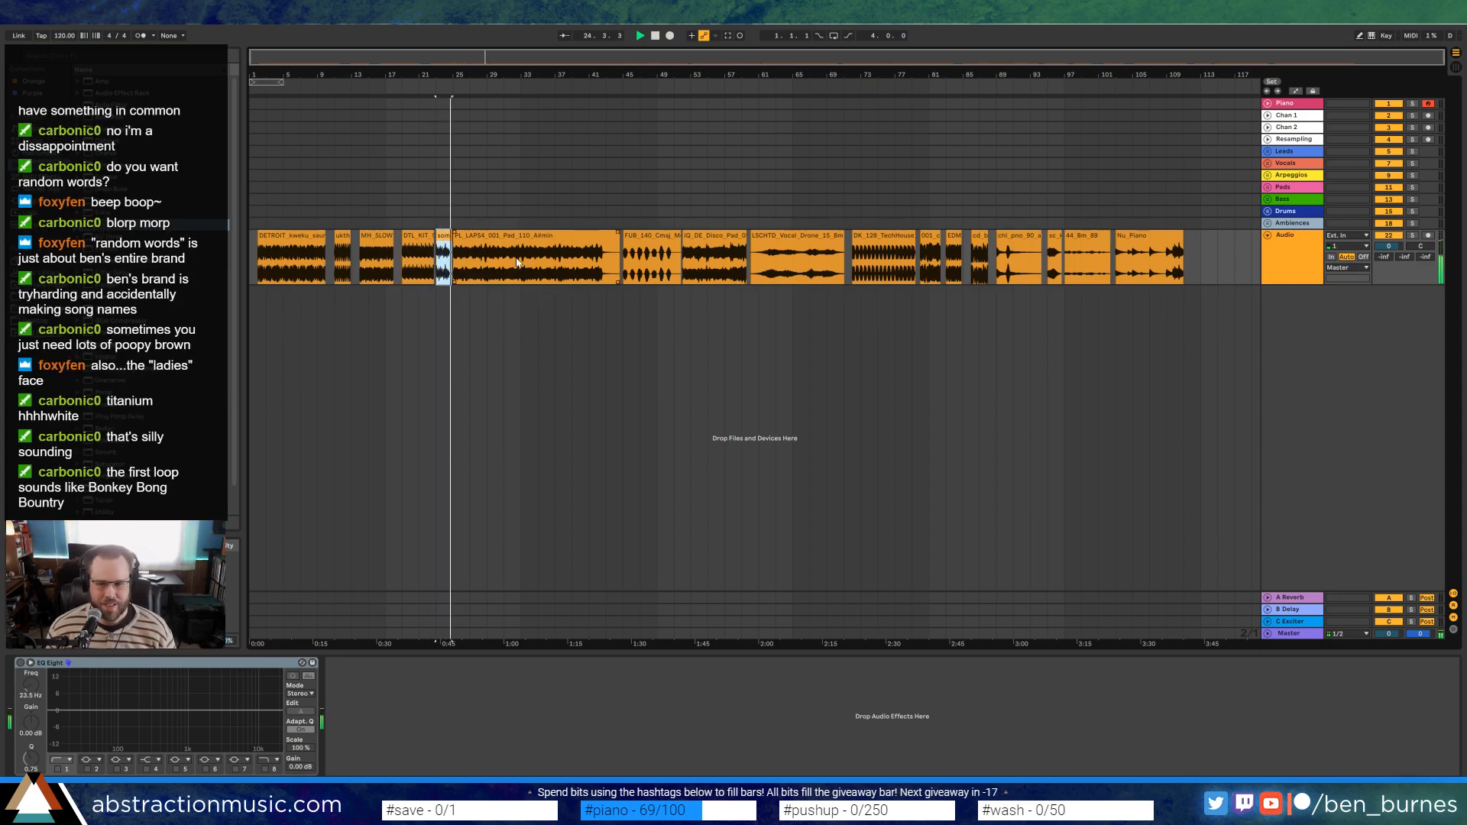
pyautogui.click(501, 244)
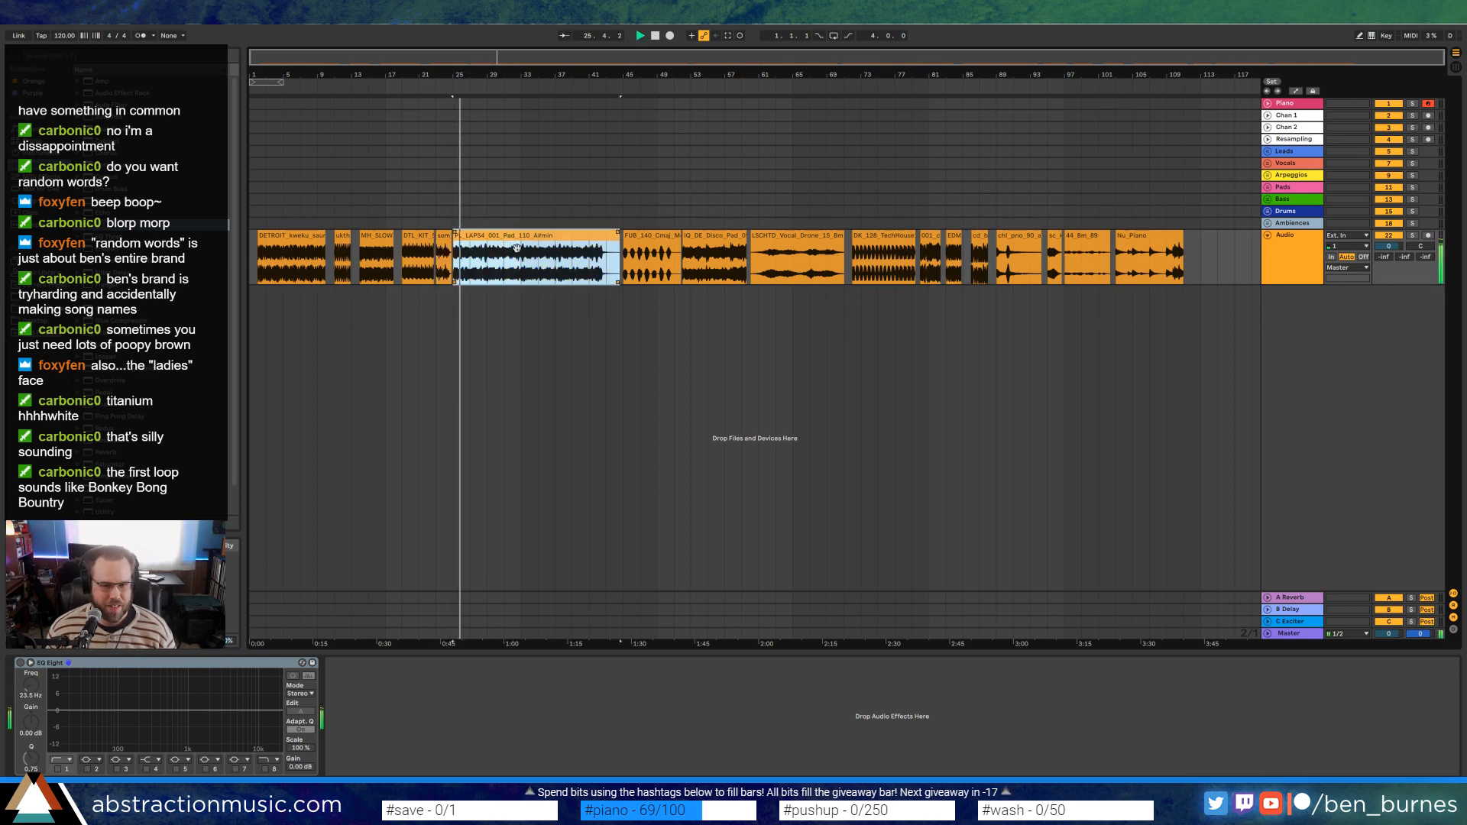
pyautogui.moveTo(1388, 247); pyautogui.dragTo(1389, 254)
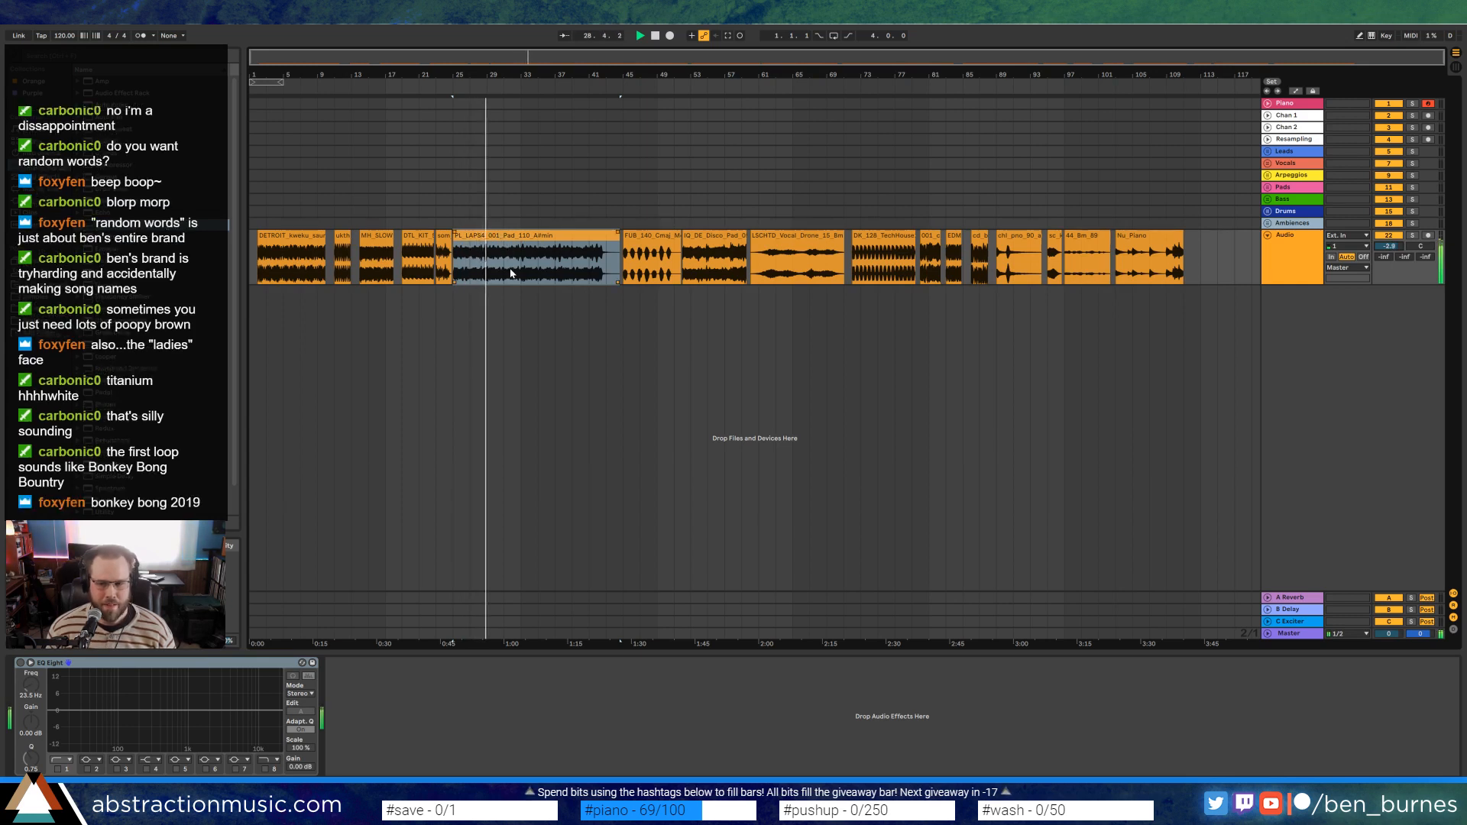
# Audition the FUB_140 melody pad, the IQ_DE_Disco_Pad and the LSCHTD vocal drone clips in turn
pyautogui.press('space')
pyautogui.click(653, 240)
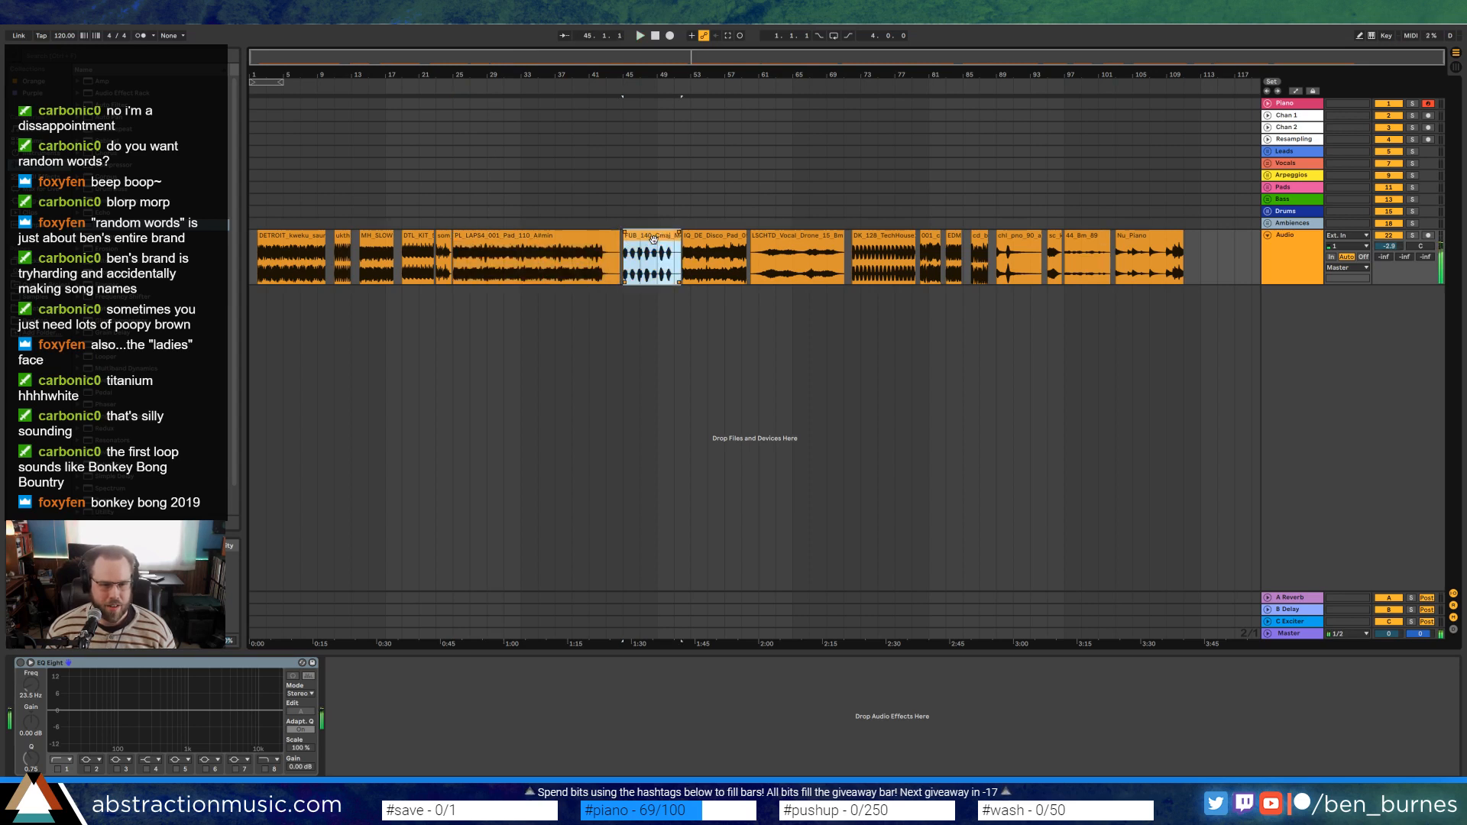
pyautogui.press('space')
pyautogui.click(712, 245)
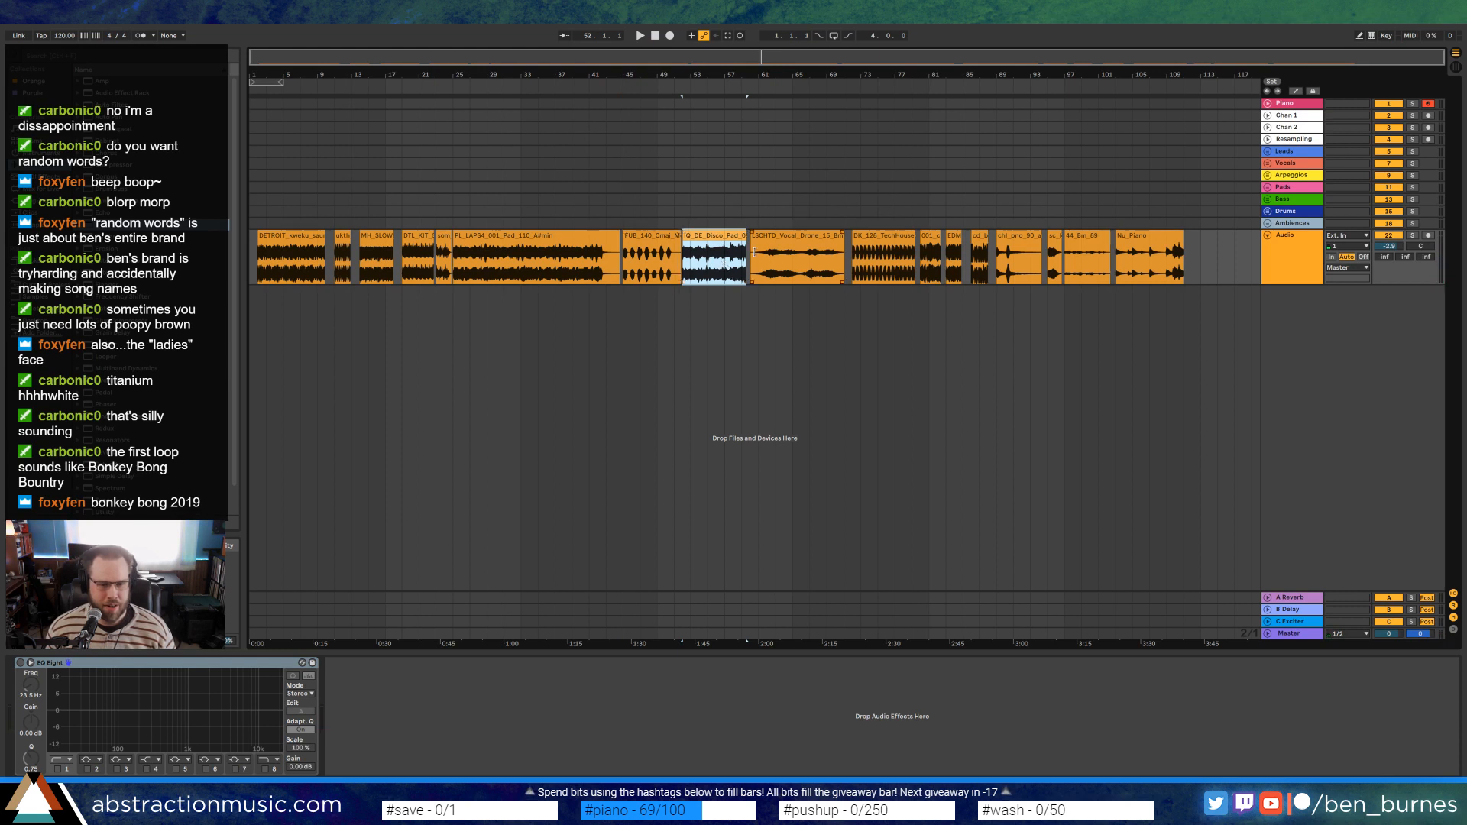
pyautogui.press('space')
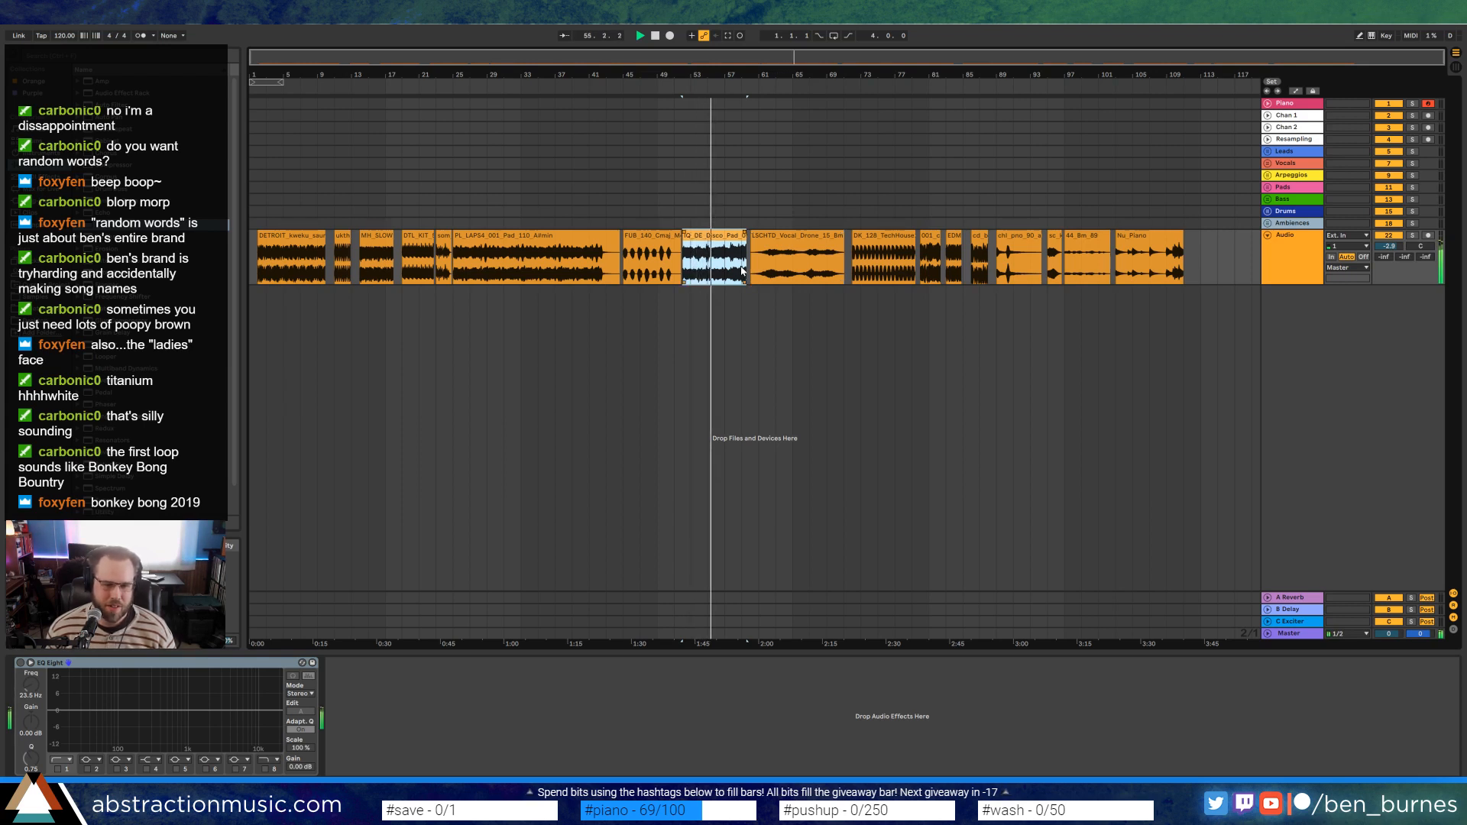
pyautogui.click(739, 267)
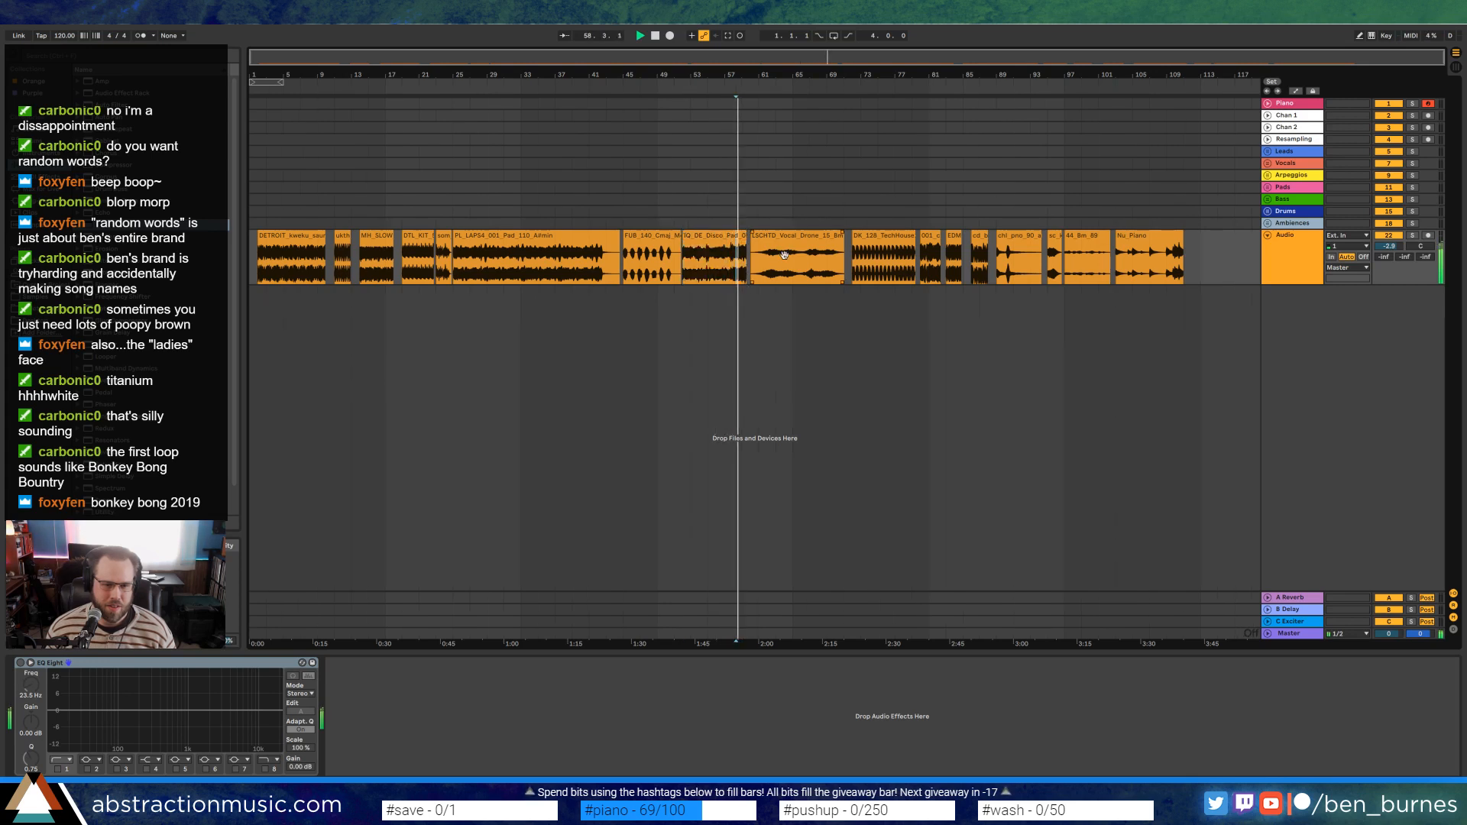
pyautogui.click(752, 263)
pyautogui.press('space')
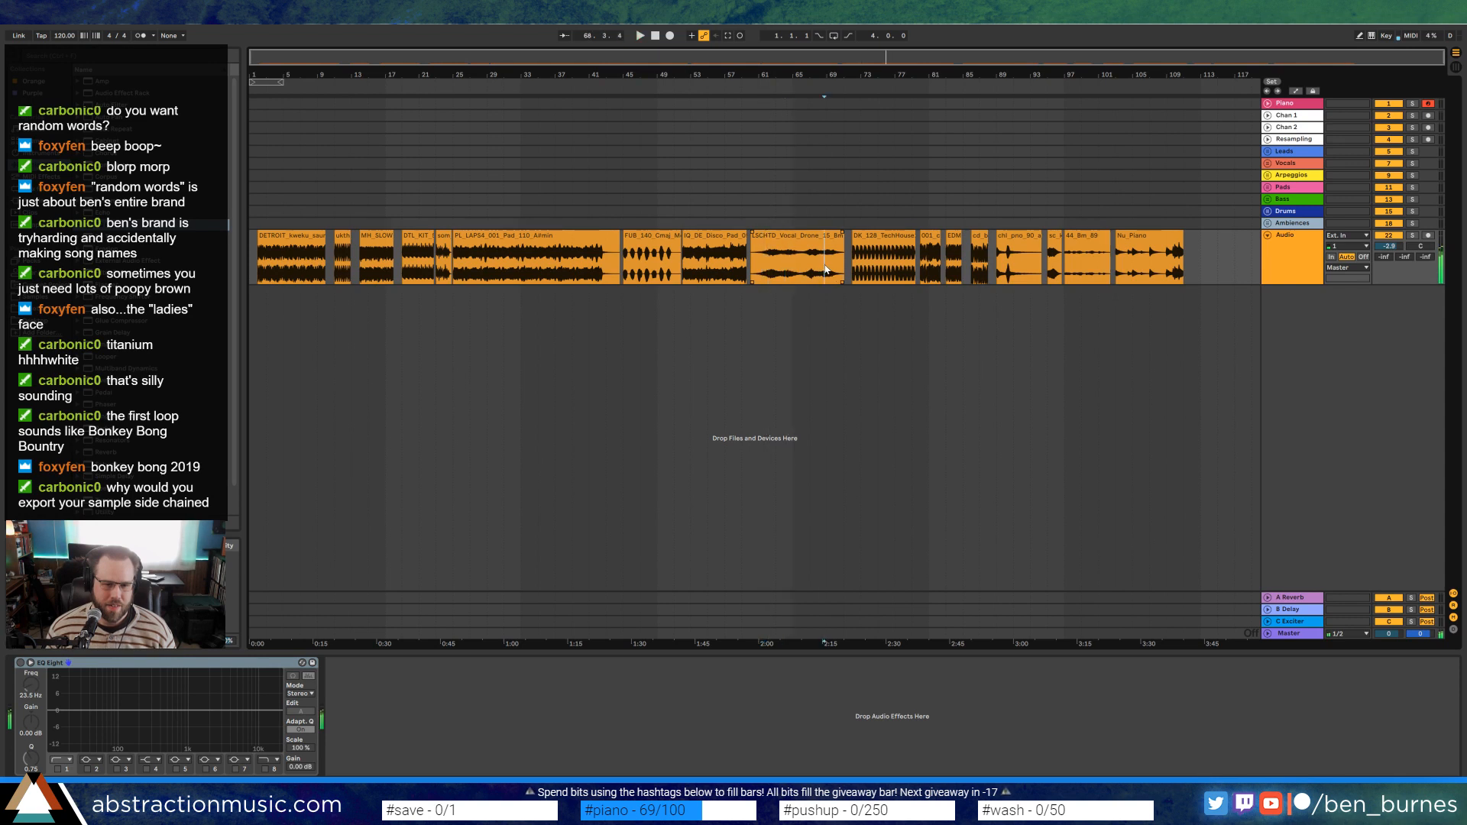
# Audition the four bass clips in turn, from the 128 TechHouse loop to the short clip before the first piano loop
pyautogui.click(882, 271)
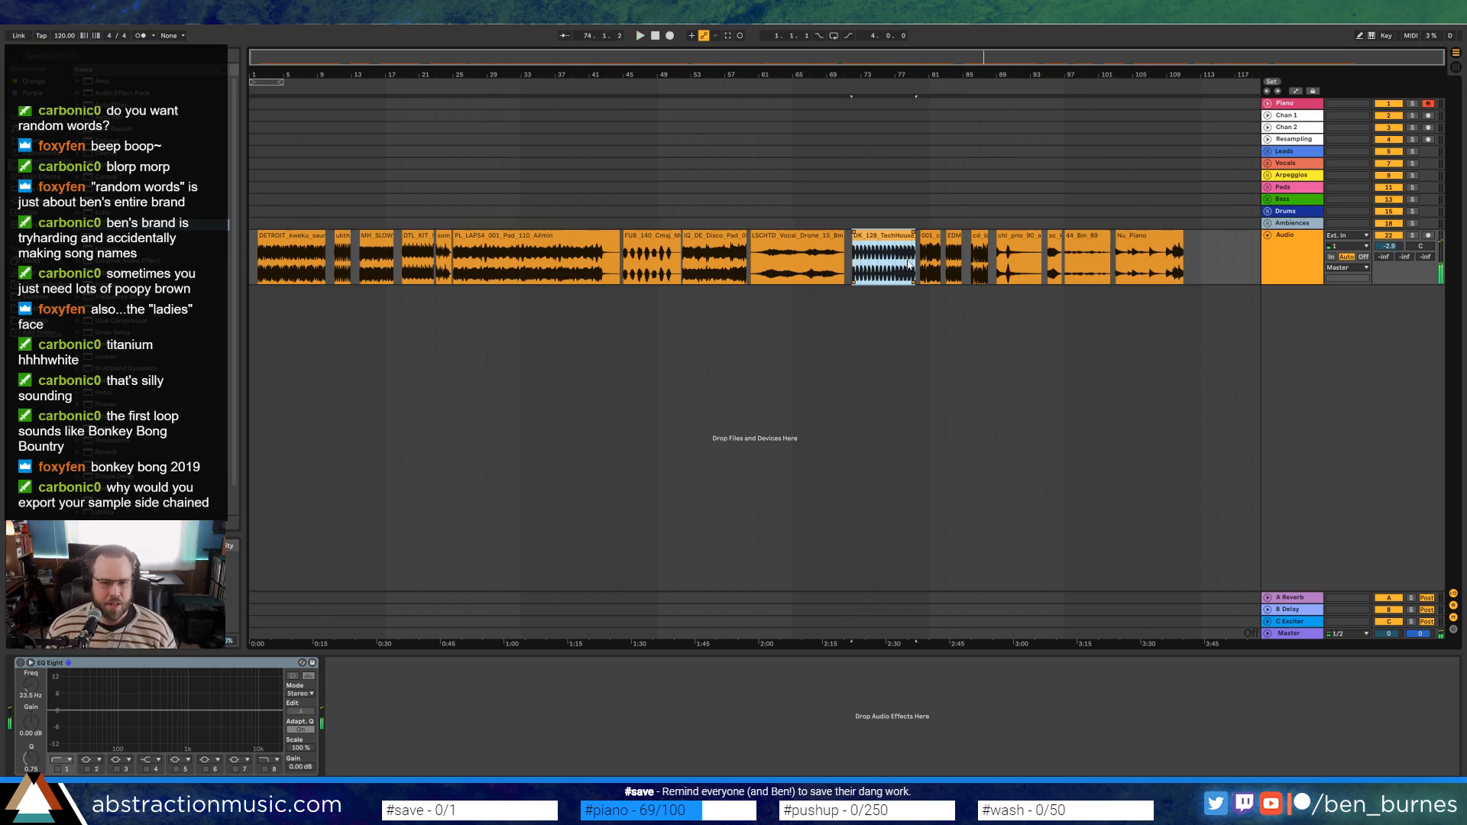
pyautogui.click(927, 240)
pyautogui.press('space')
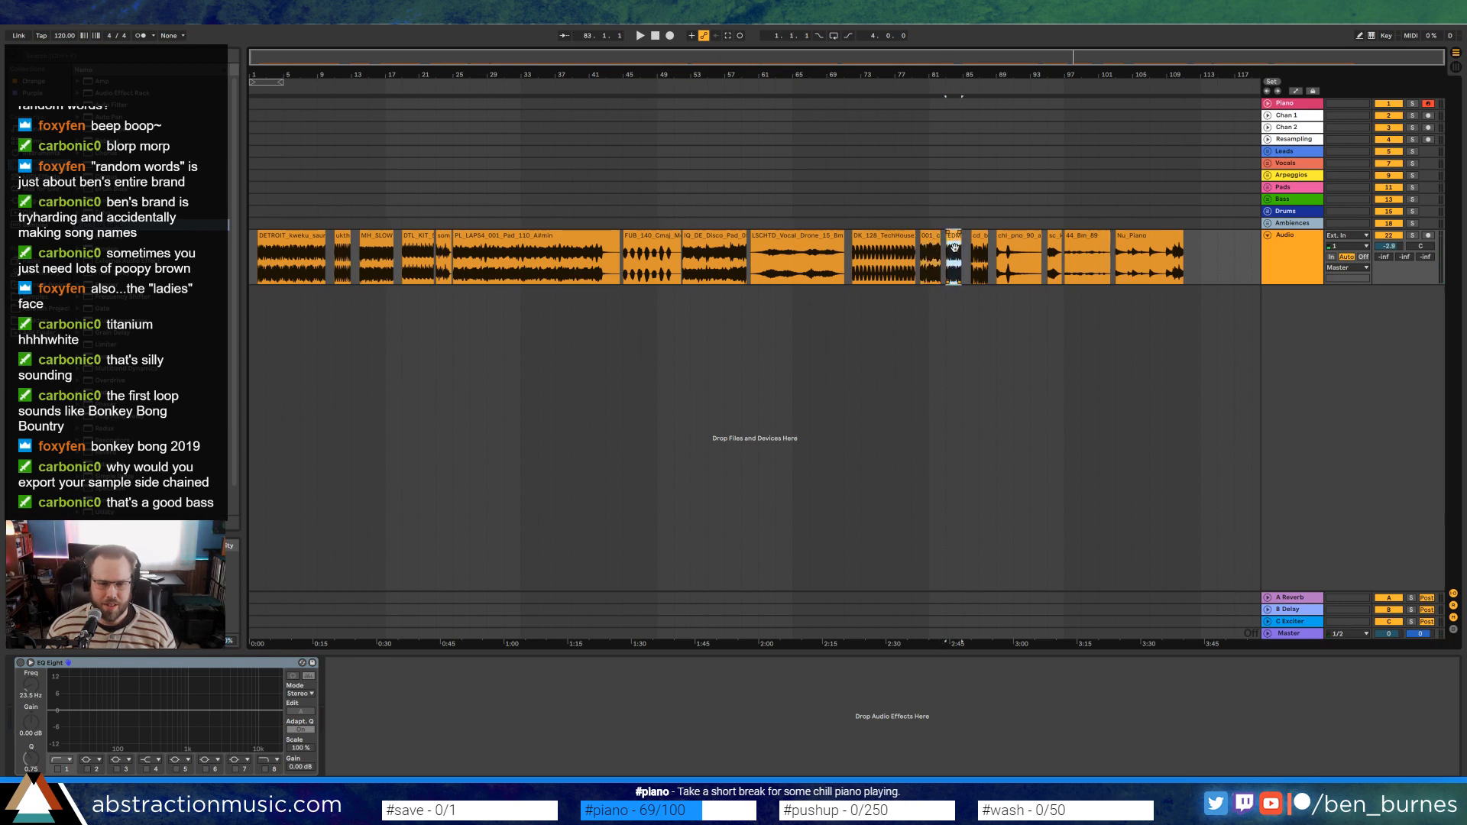
pyautogui.press('space')
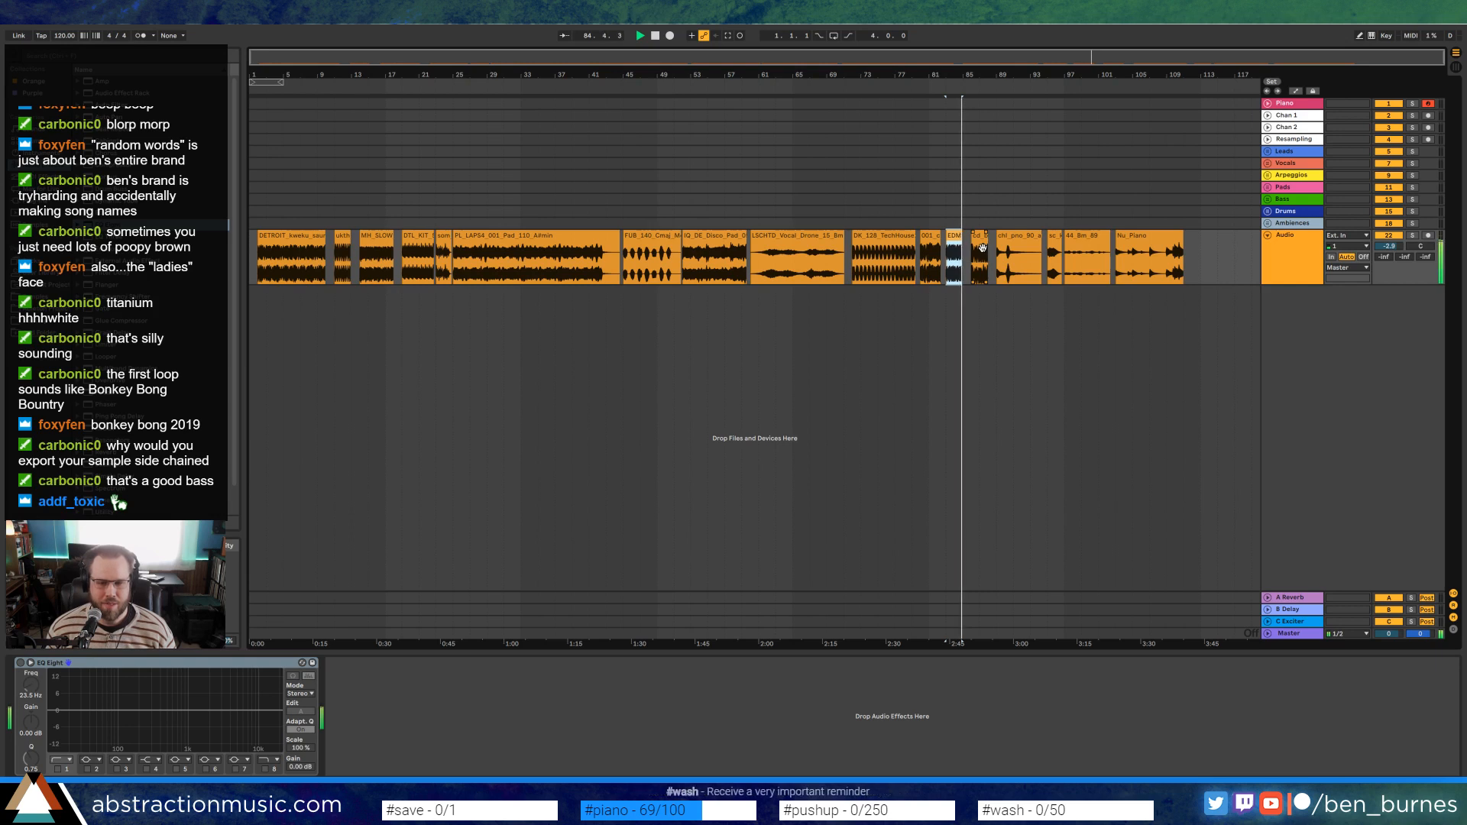
pyautogui.press('space')
pyautogui.click(981, 246)
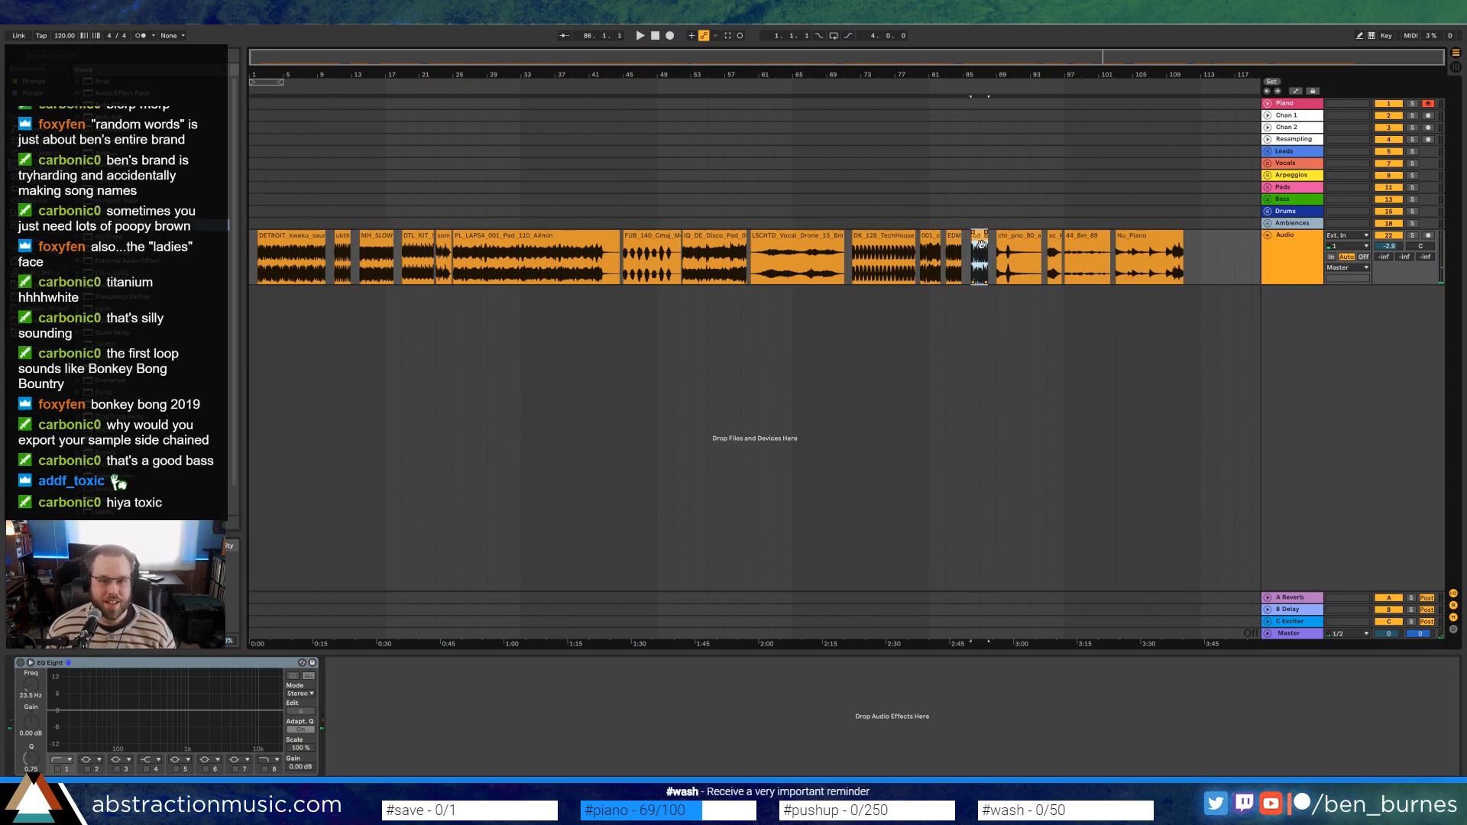
pyautogui.press('space')
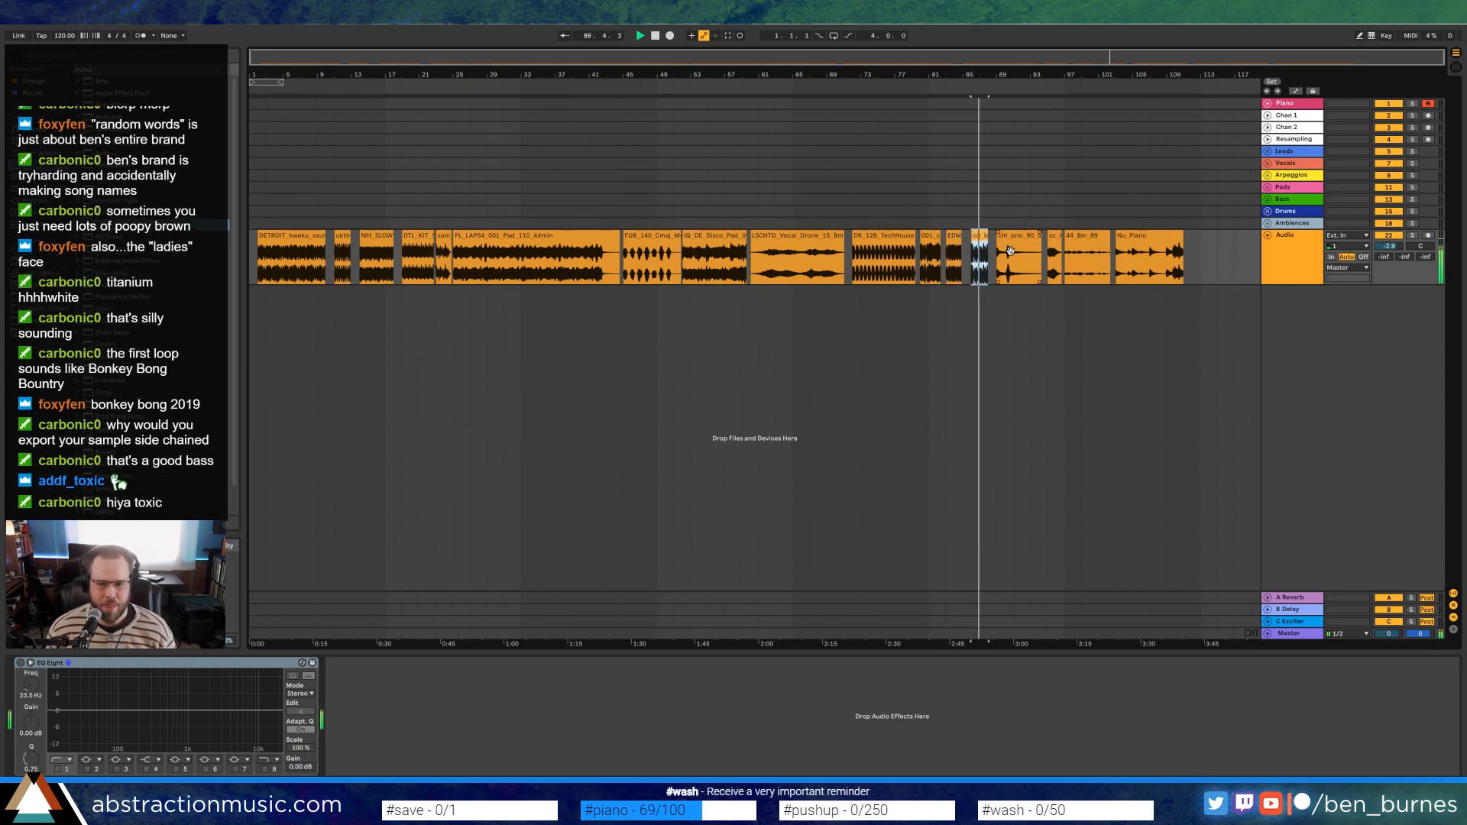
# Audition the keys clips chl_pno_90_arp_Am9, sc_kys70_twilight1_Dm, 44_Bm_89 and Nu_Piano in turn, and stop playback
pyautogui.click(1017, 249)
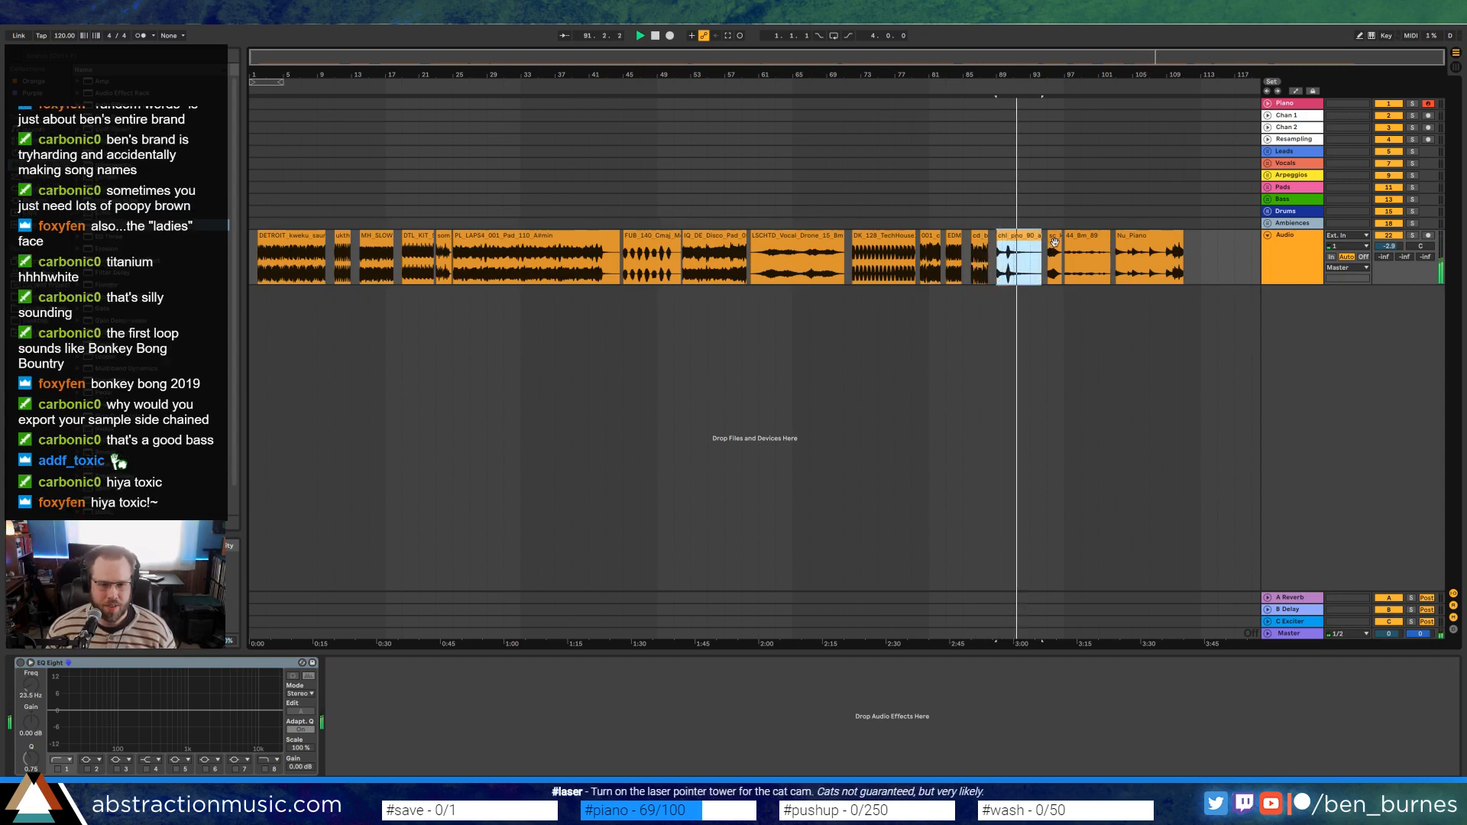
pyautogui.click(1054, 242)
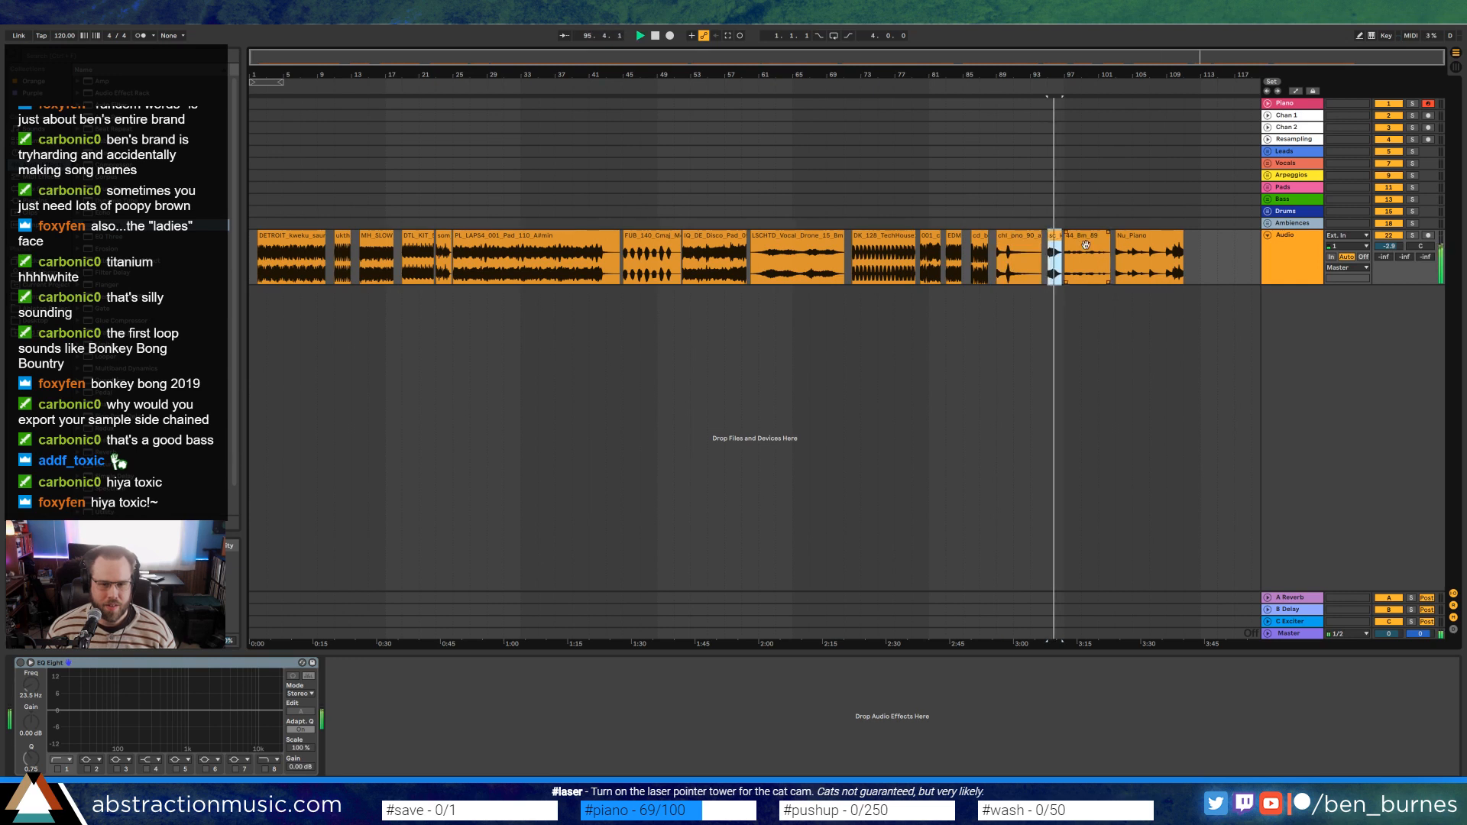
pyautogui.click(1084, 242)
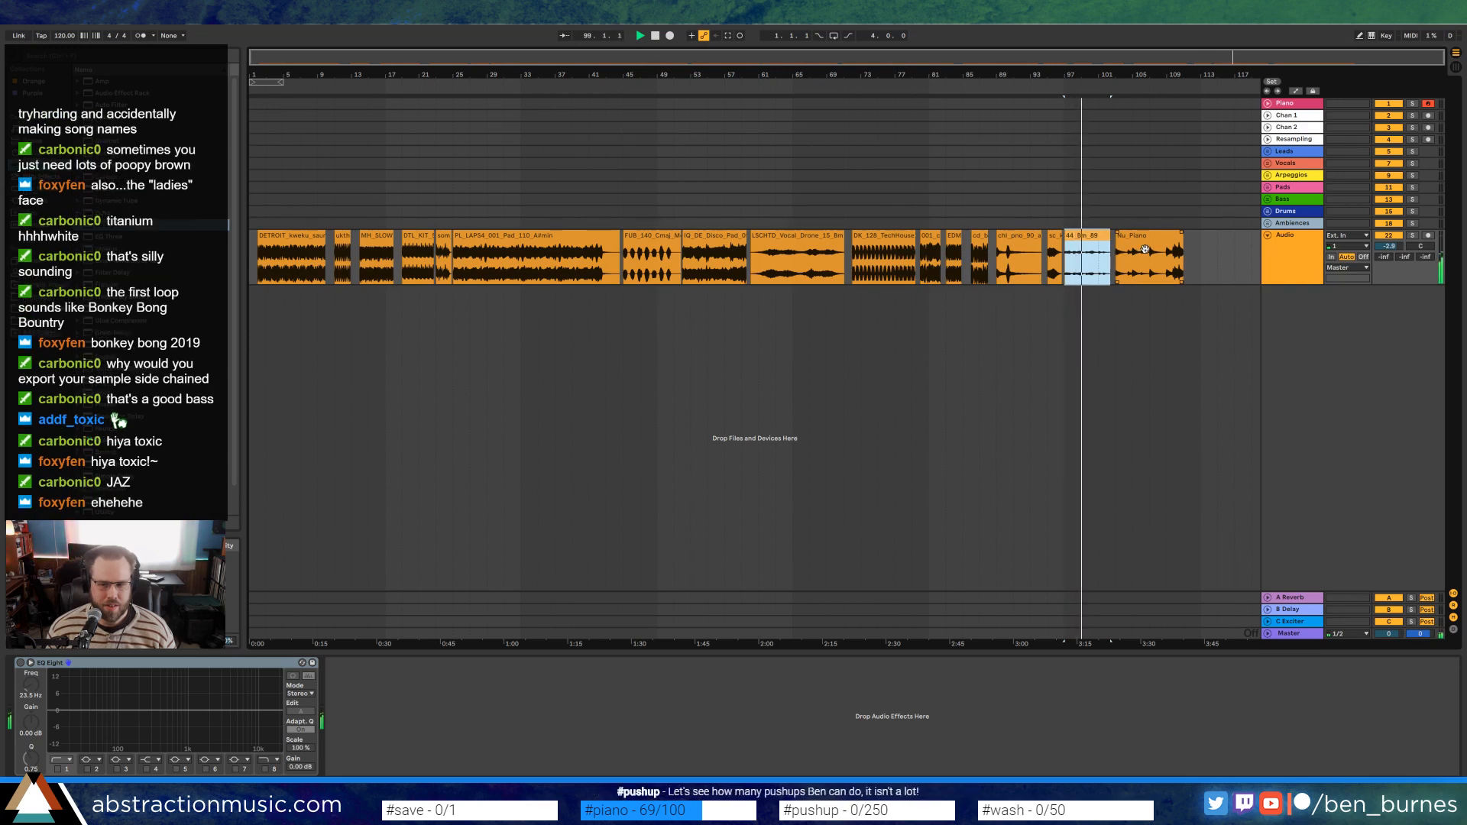
pyautogui.click(1147, 241)
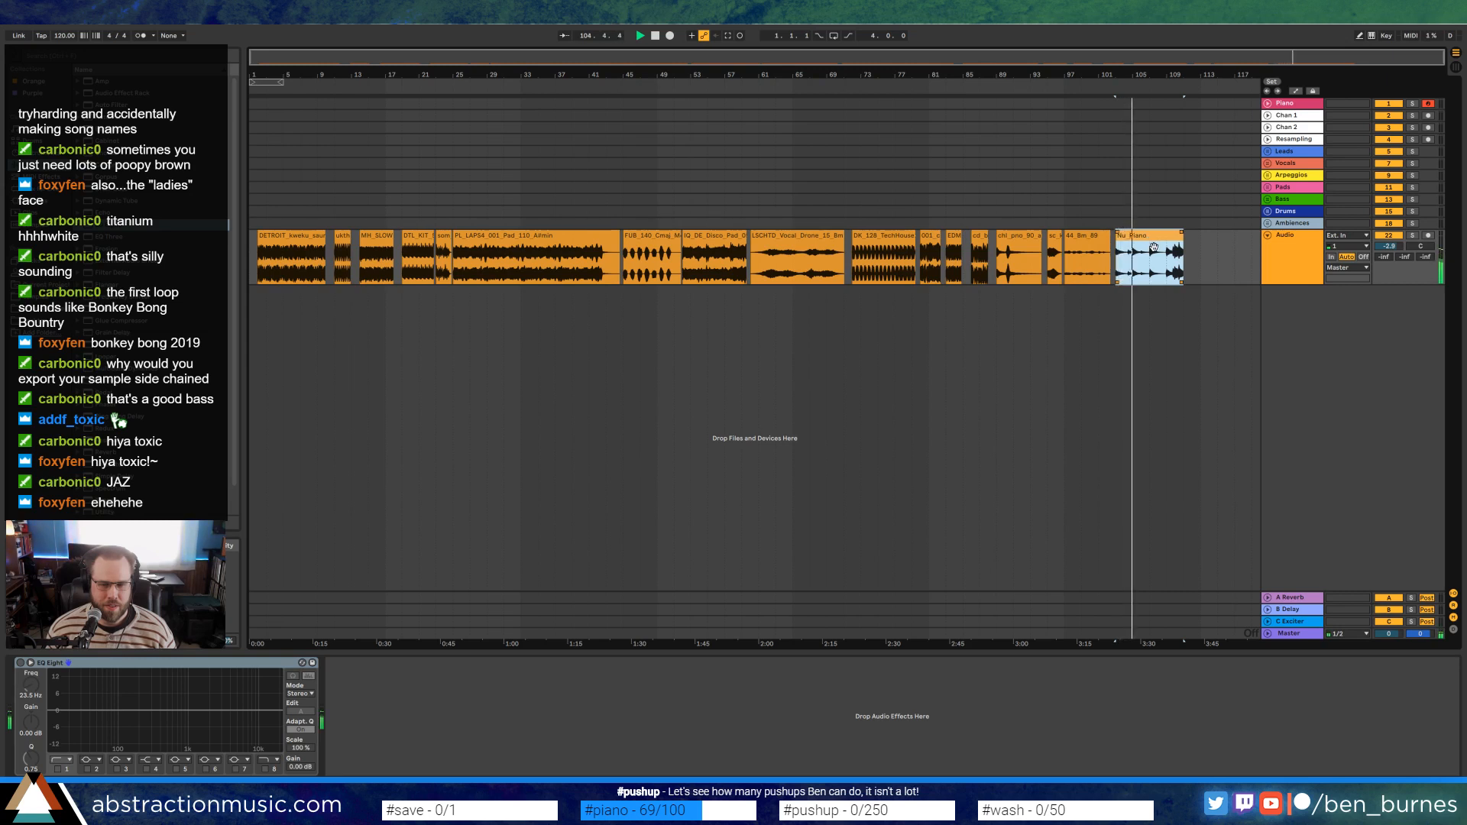
pyautogui.click(1167, 265)
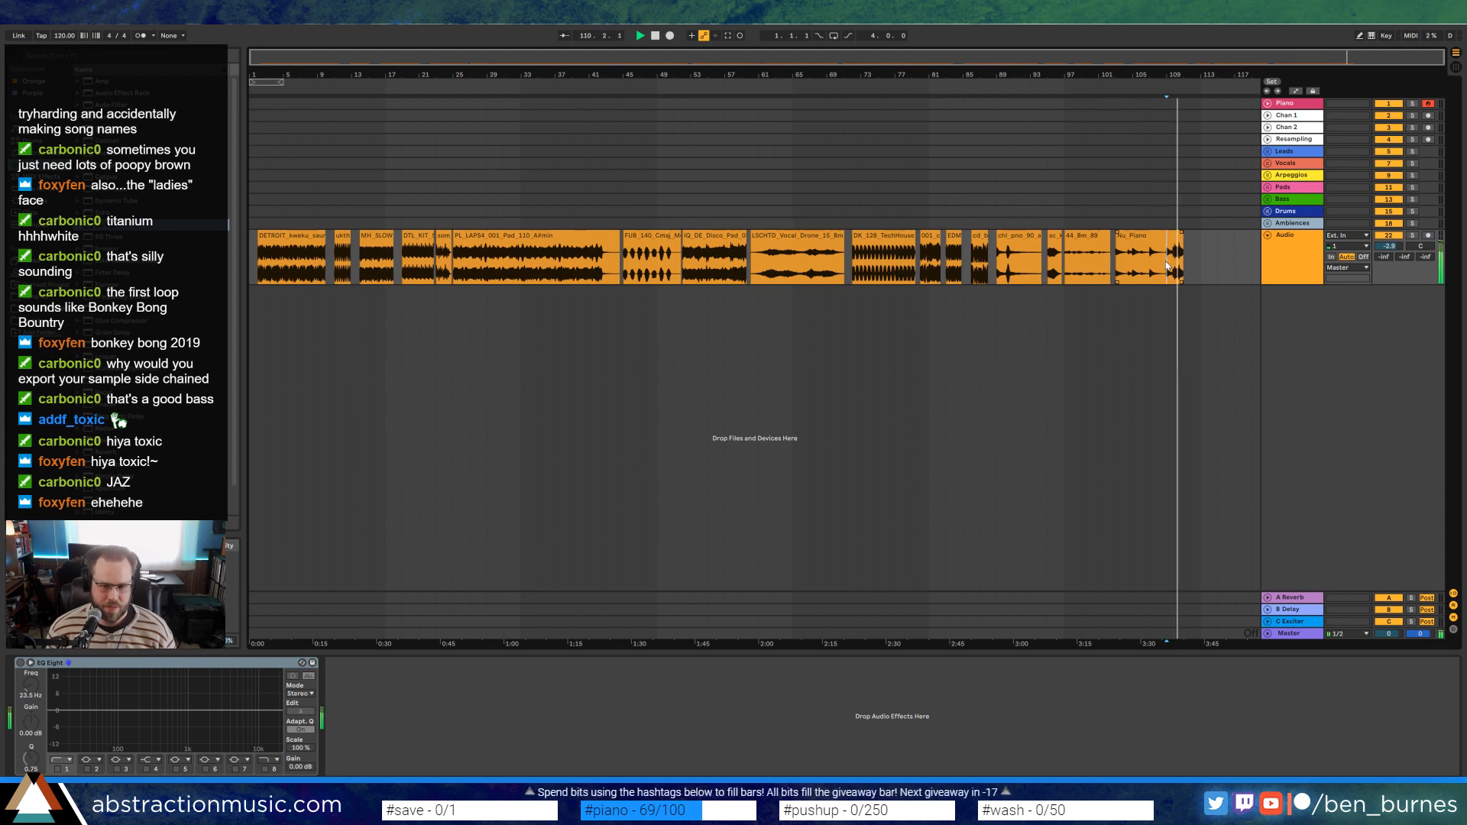
pyautogui.press('space')
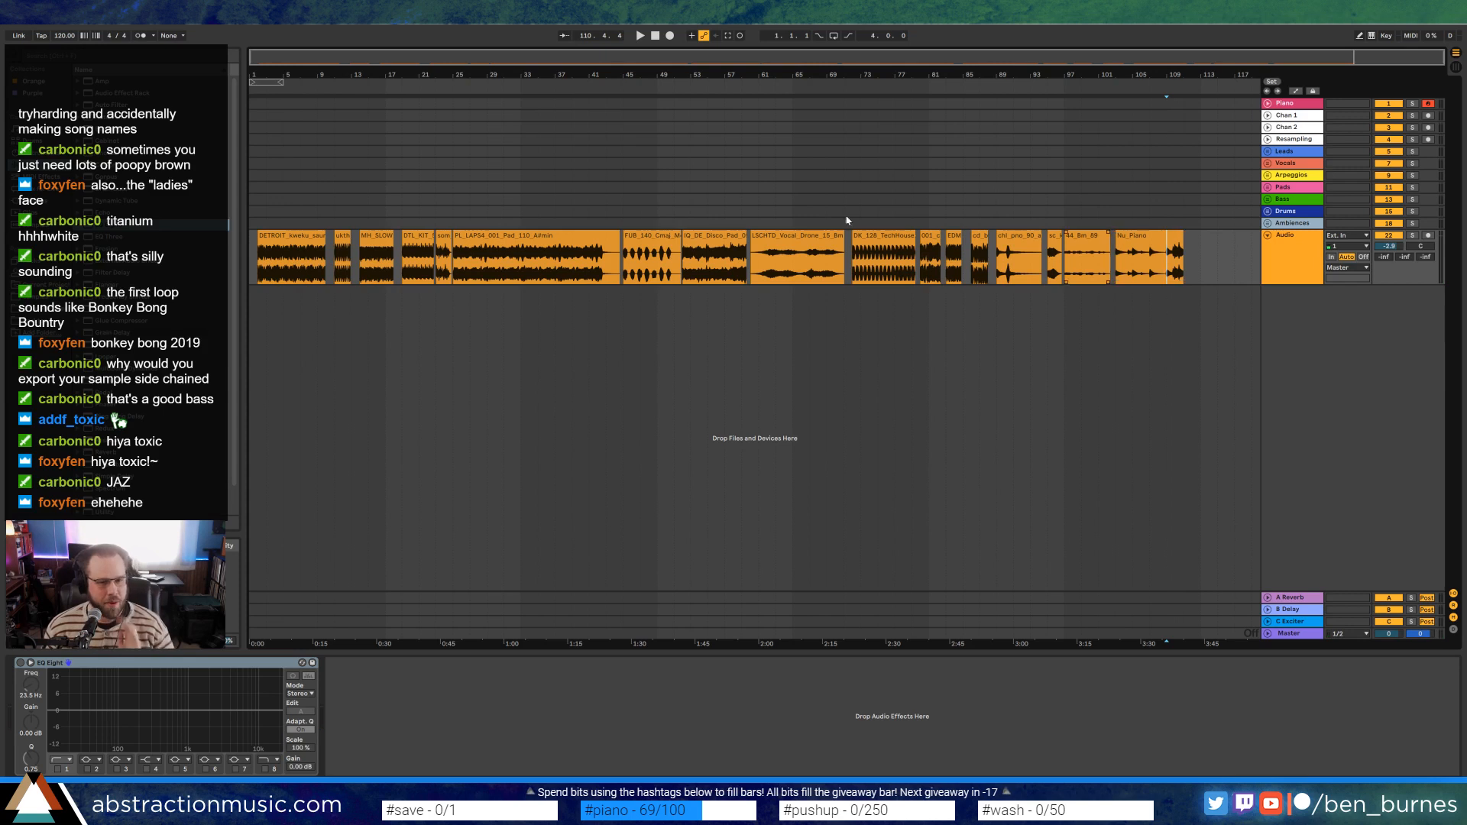
# Move all clips after the four drum loops later on the Audio track, so the som_syn130 clip starts at about bar 70
pyautogui.moveTo(1218, 256); pyautogui.dragTo(438, 239)
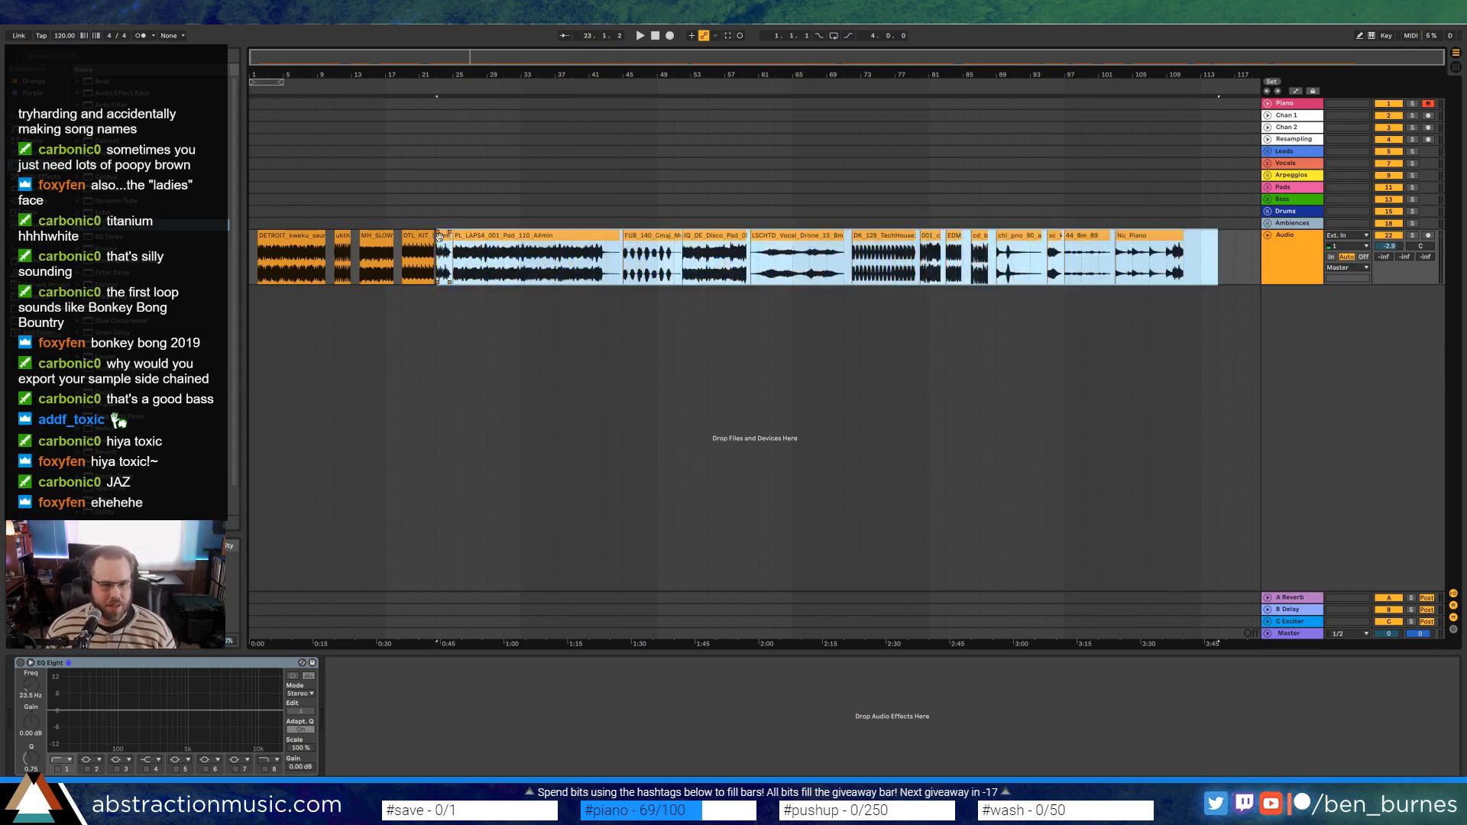
pyautogui.click(447, 239)
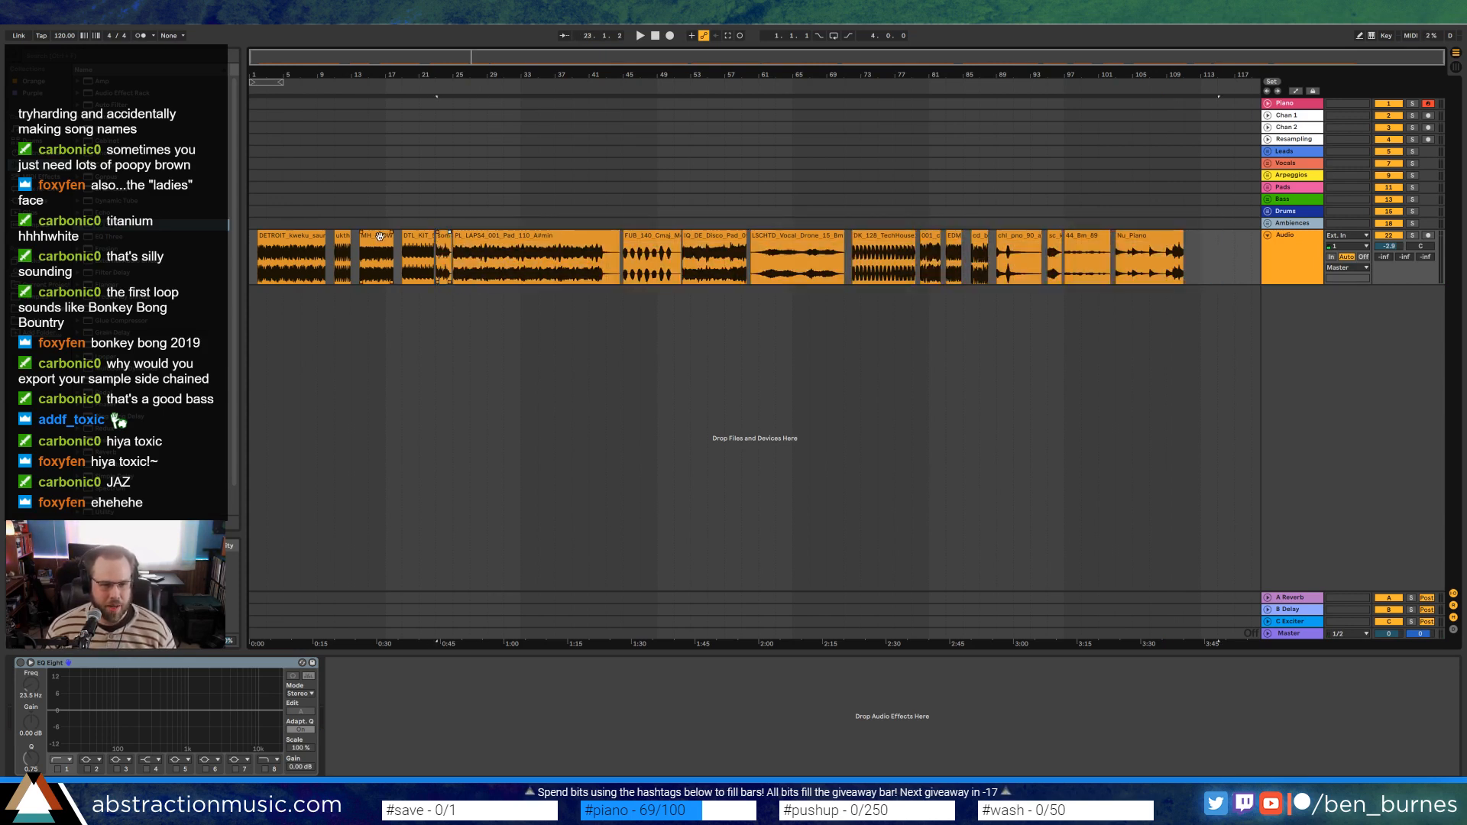
pyautogui.keyDown('shift'); pyautogui.click(1143, 240); pyautogui.keyUp('shift')
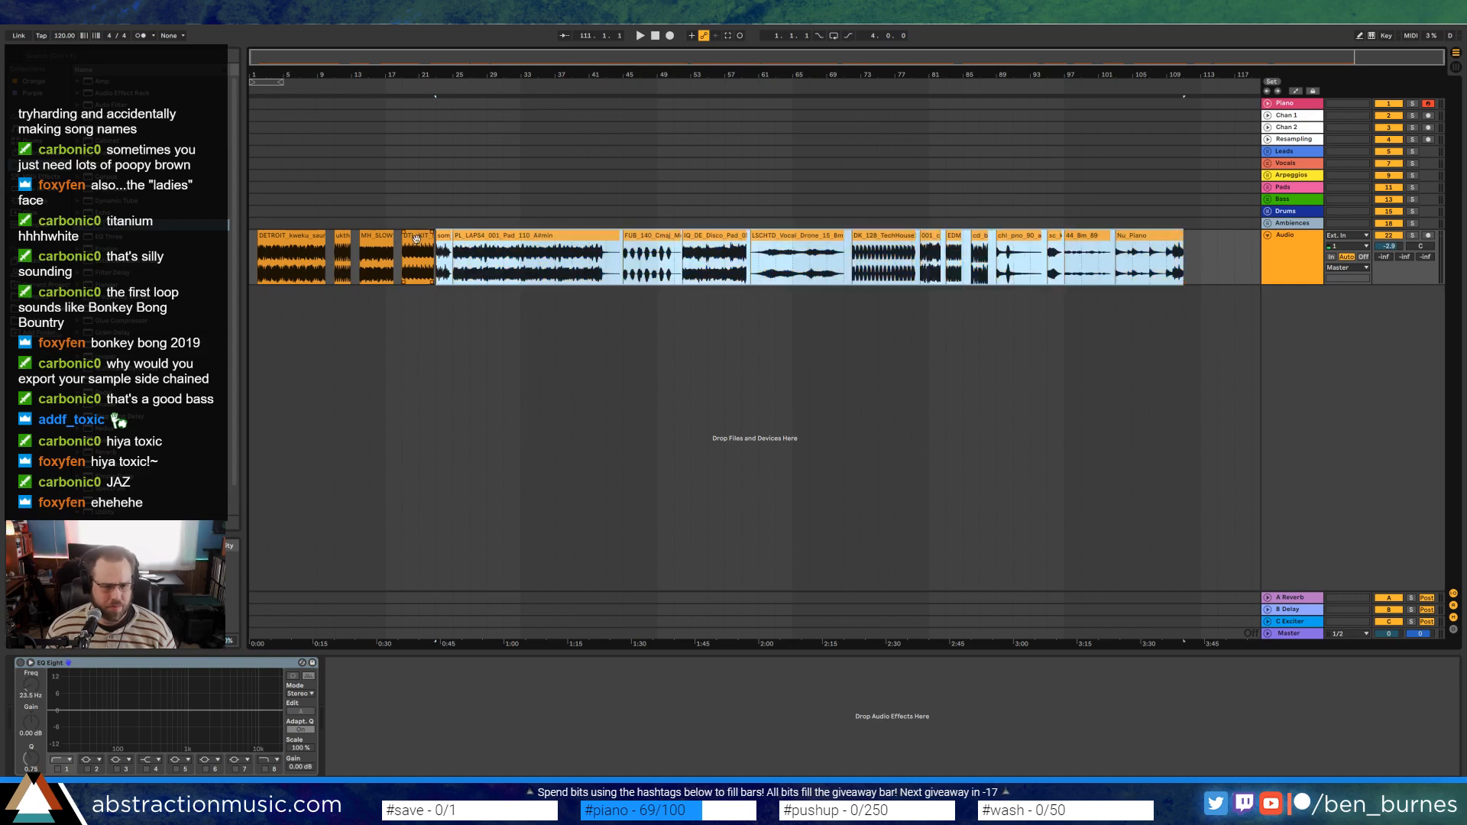
pyautogui.moveTo(443, 243); pyautogui.dragTo(848, 263)
pyautogui.click(598, 256)
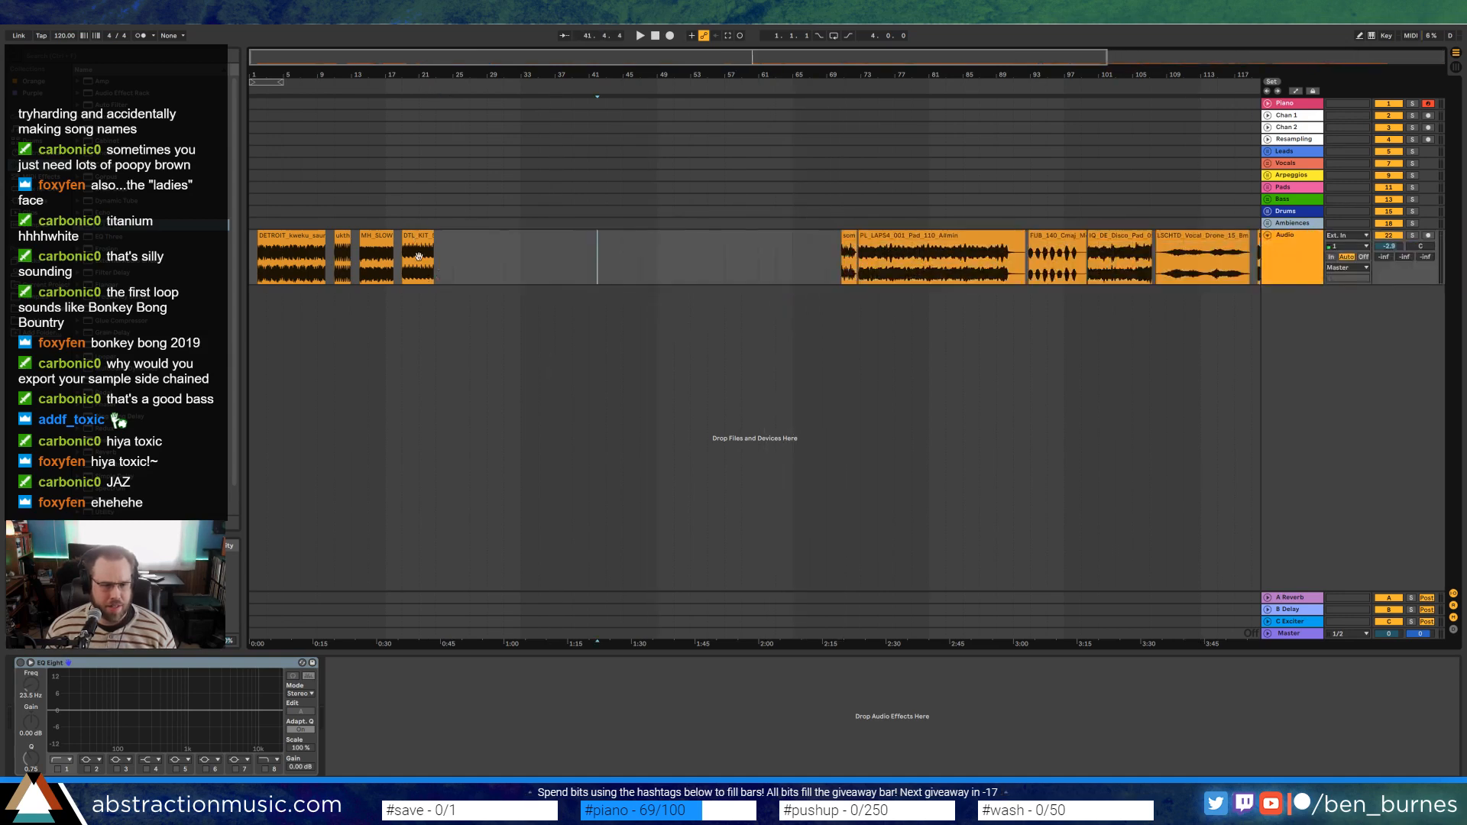
# Play the MH_SLOW_DEEP_DRUMS, ukth_drum_123 and DETROIT drum clips again, working backwards to the first one
pyautogui.click(376, 244)
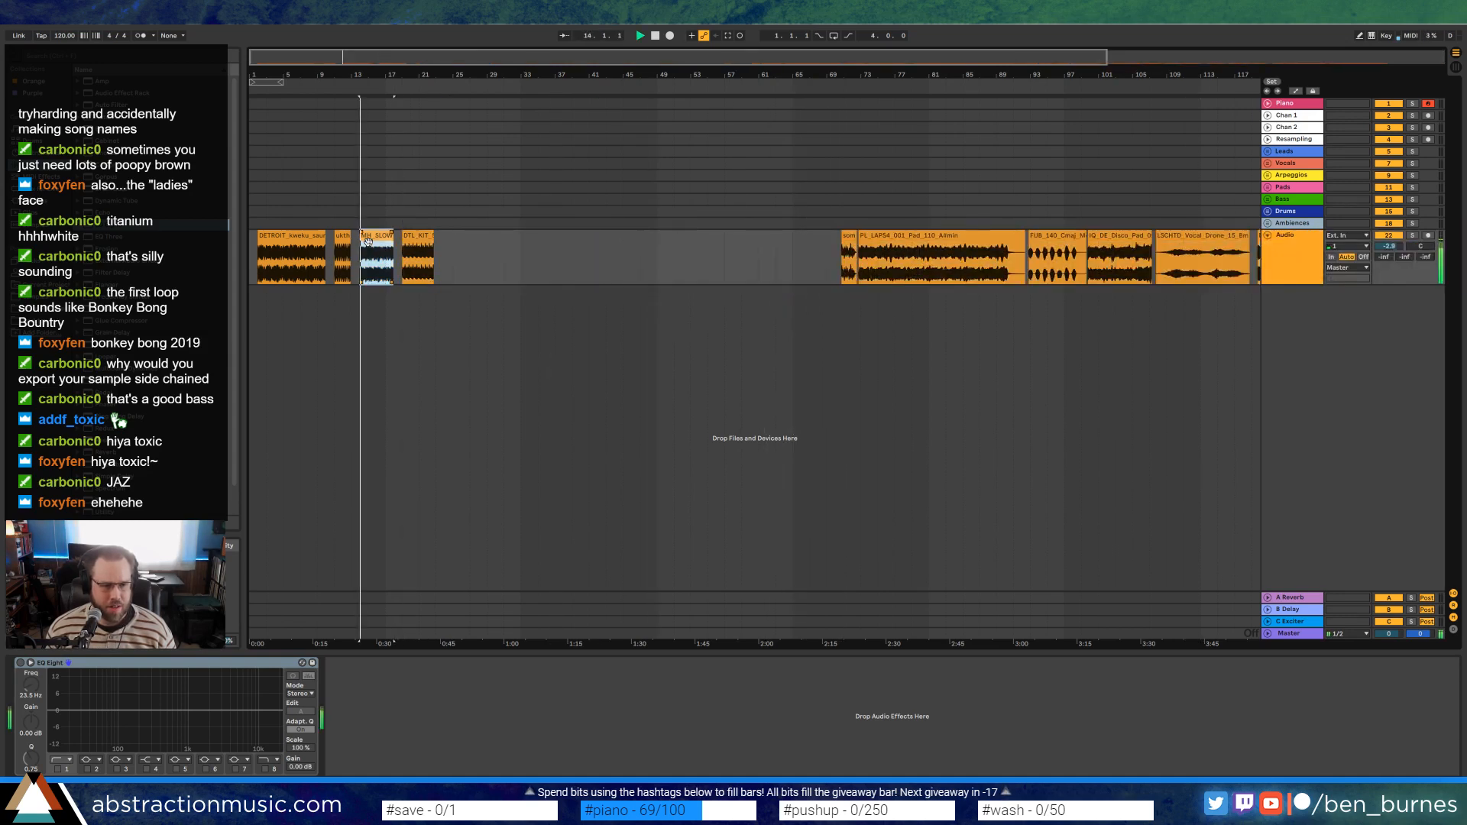
pyautogui.press('space')
pyautogui.click(341, 241)
pyautogui.click(305, 242)
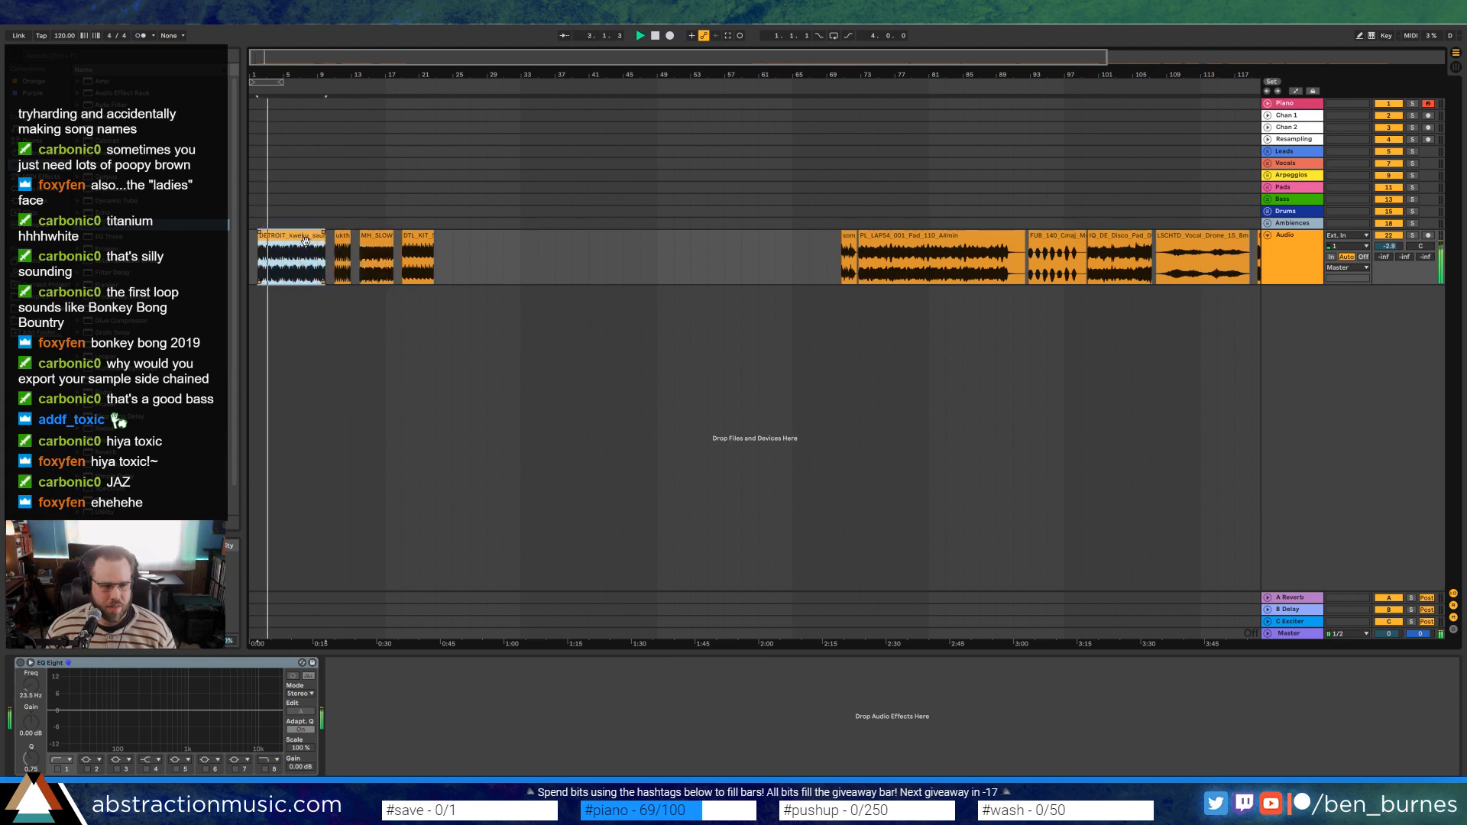
# Compare the four drum clips in a closer view by playing each from DETROIT through DTL_KIT_5, and stop playback
pyautogui.press('z')
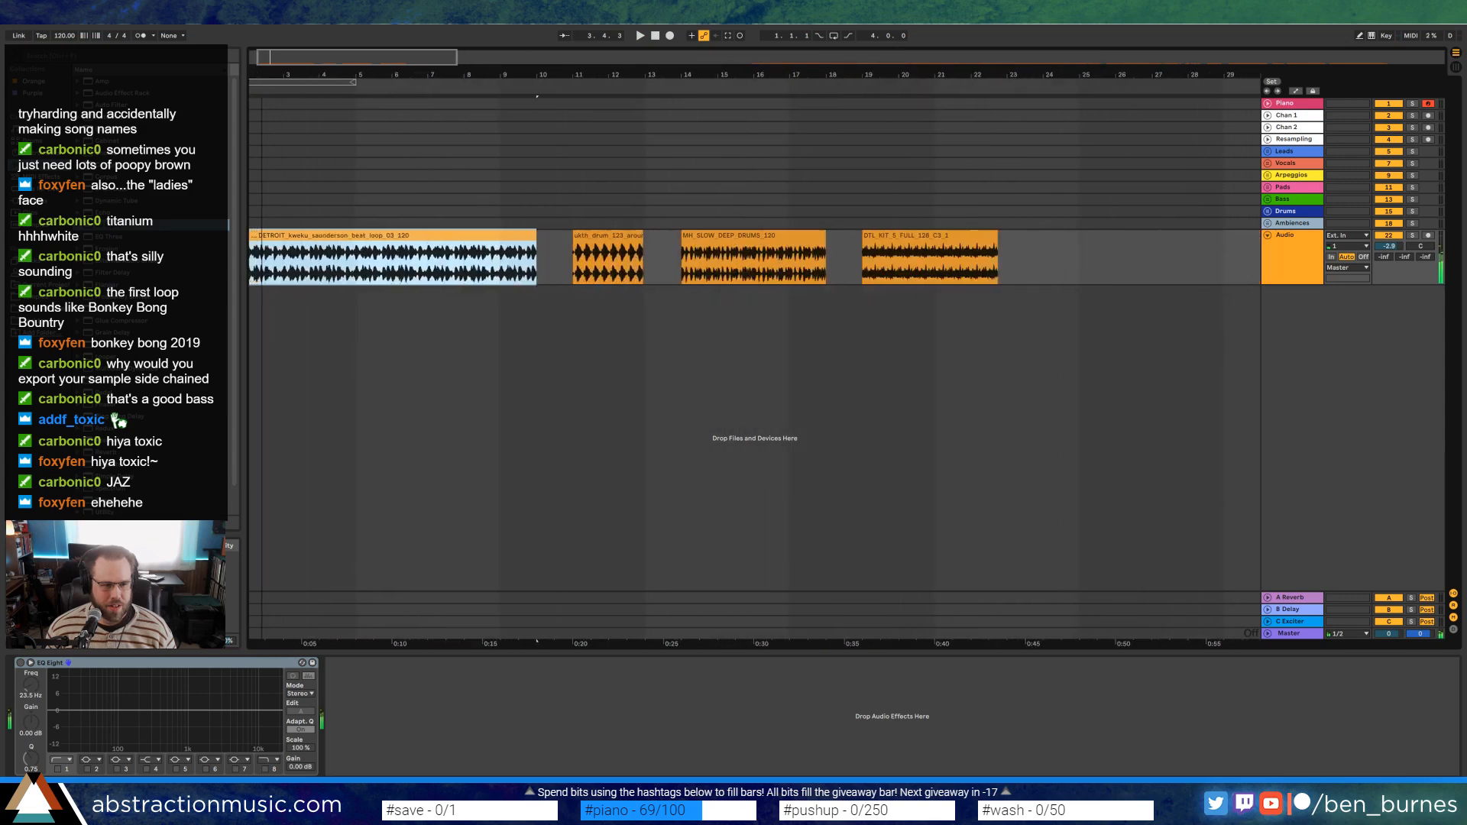
pyautogui.click(419, 272)
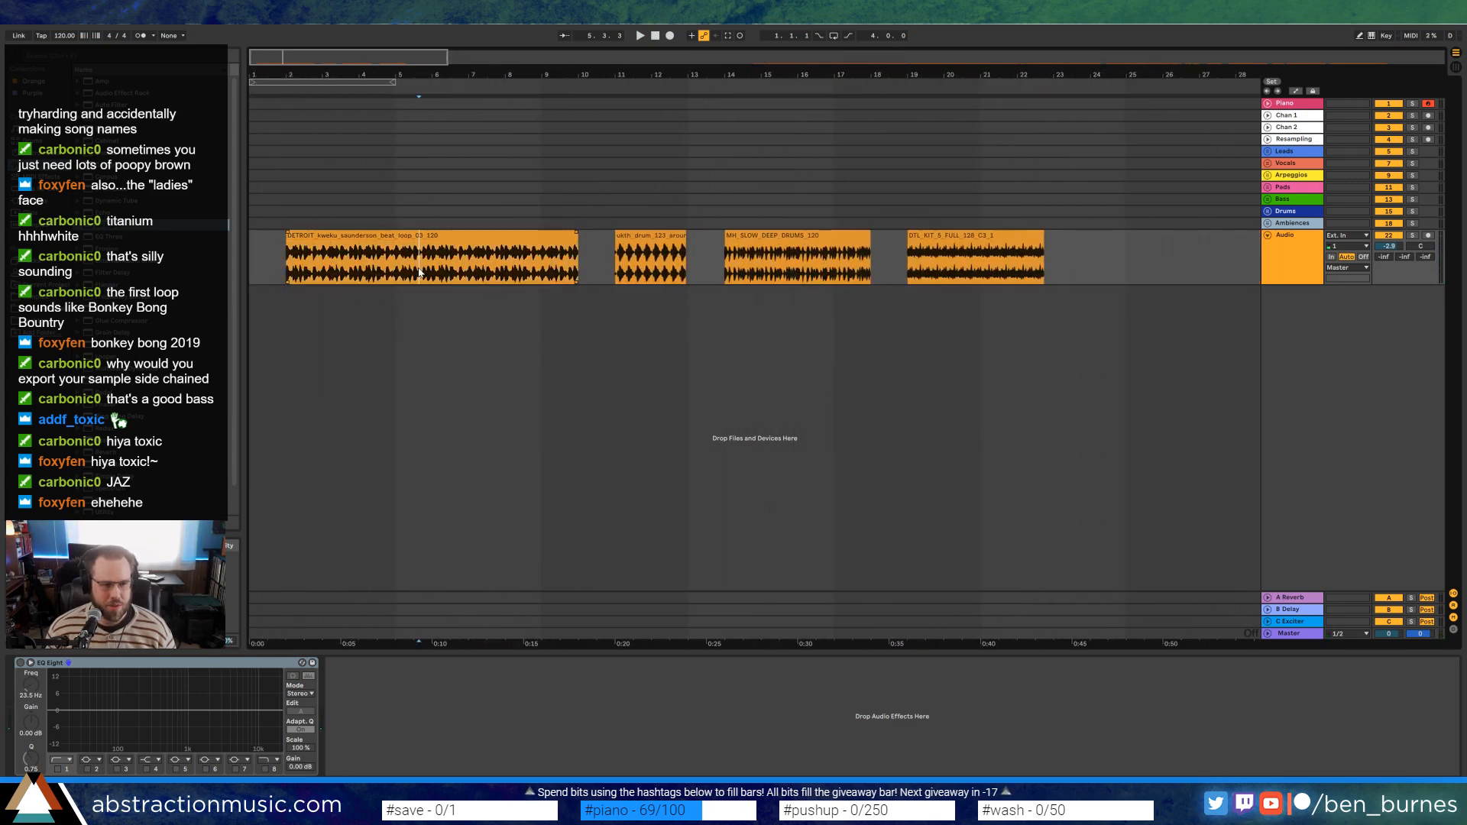
pyautogui.press('space')
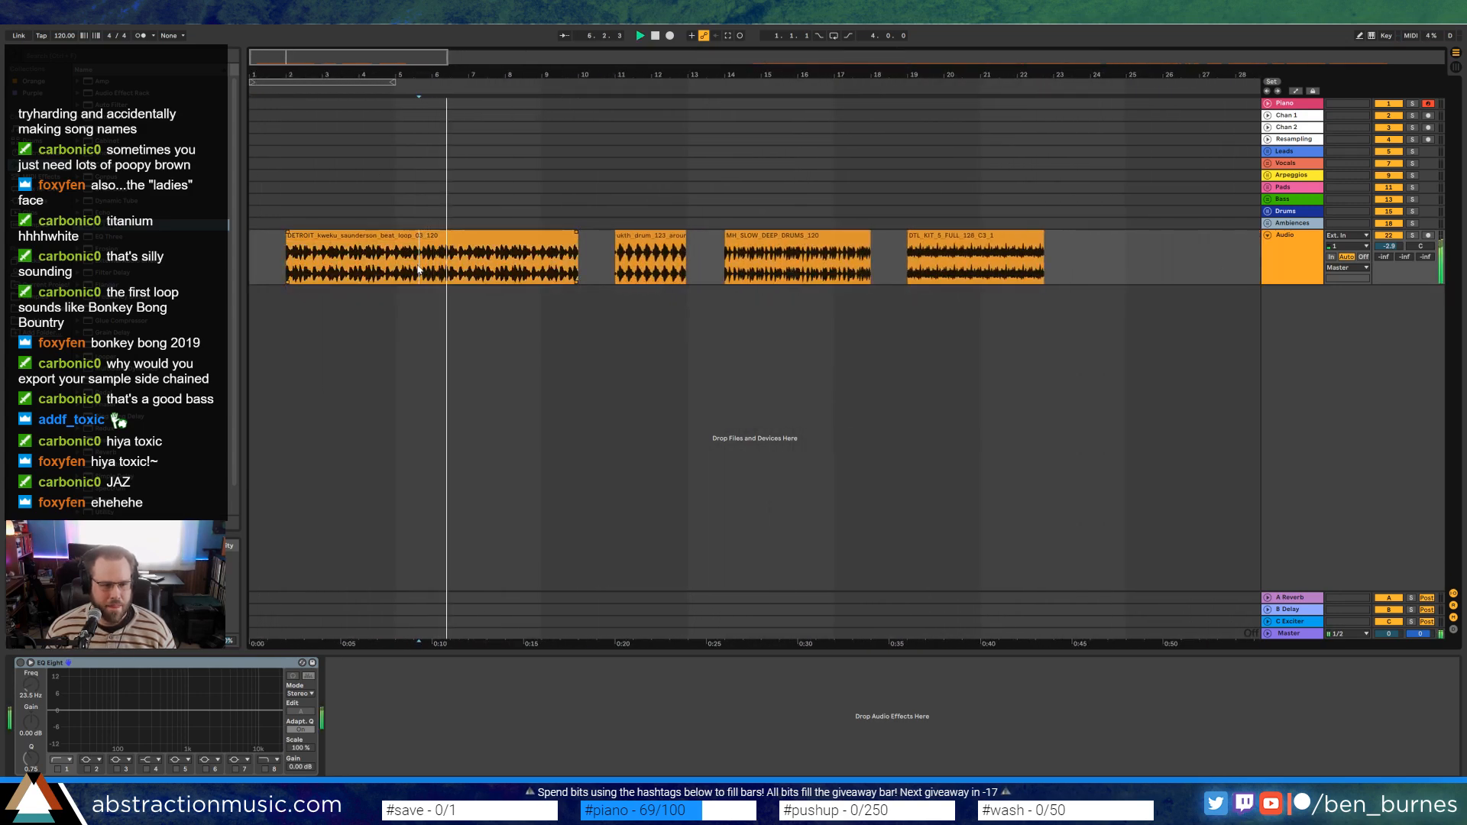
pyautogui.click(640, 241)
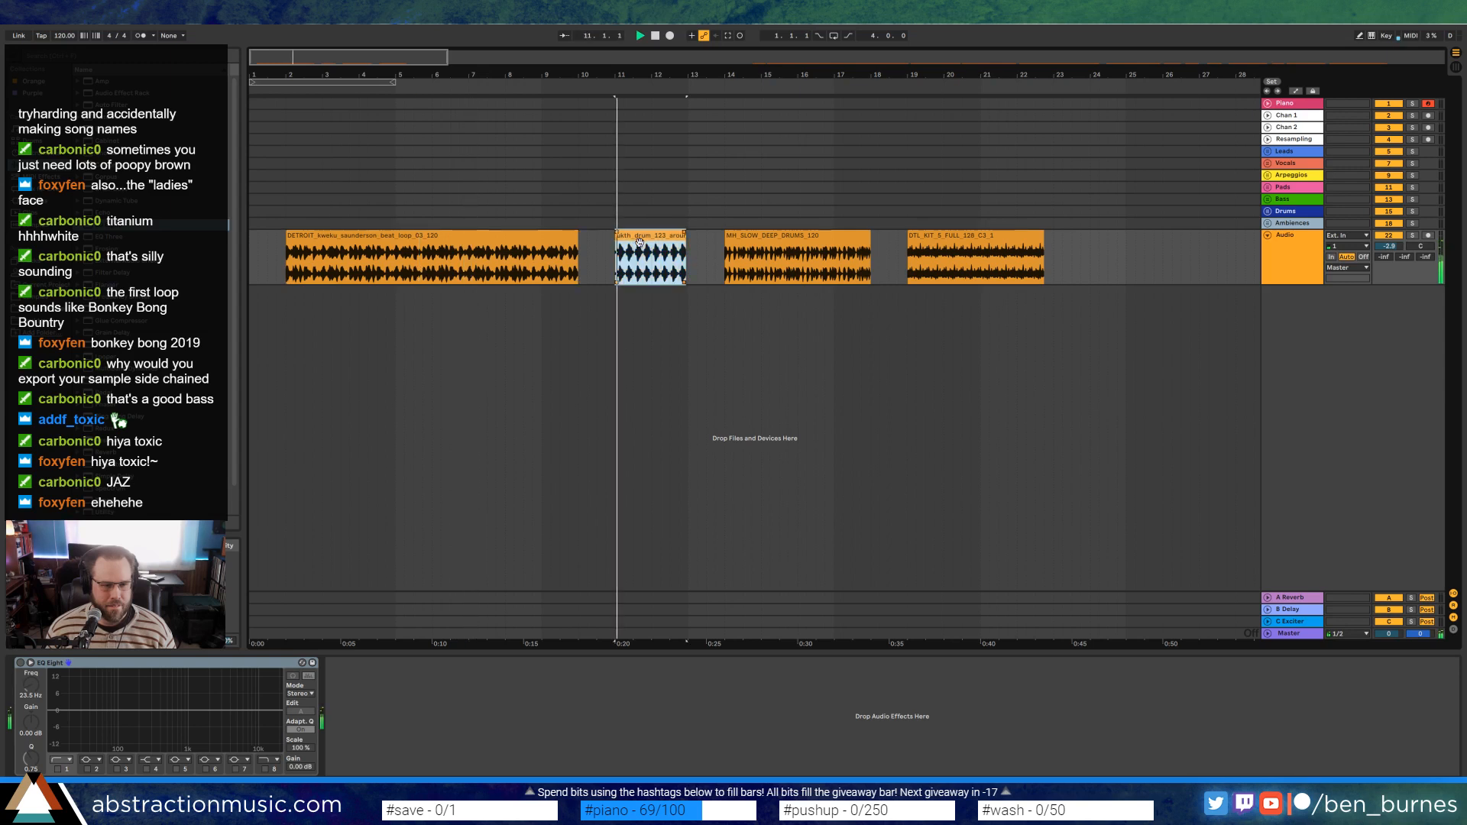
pyautogui.click(766, 241)
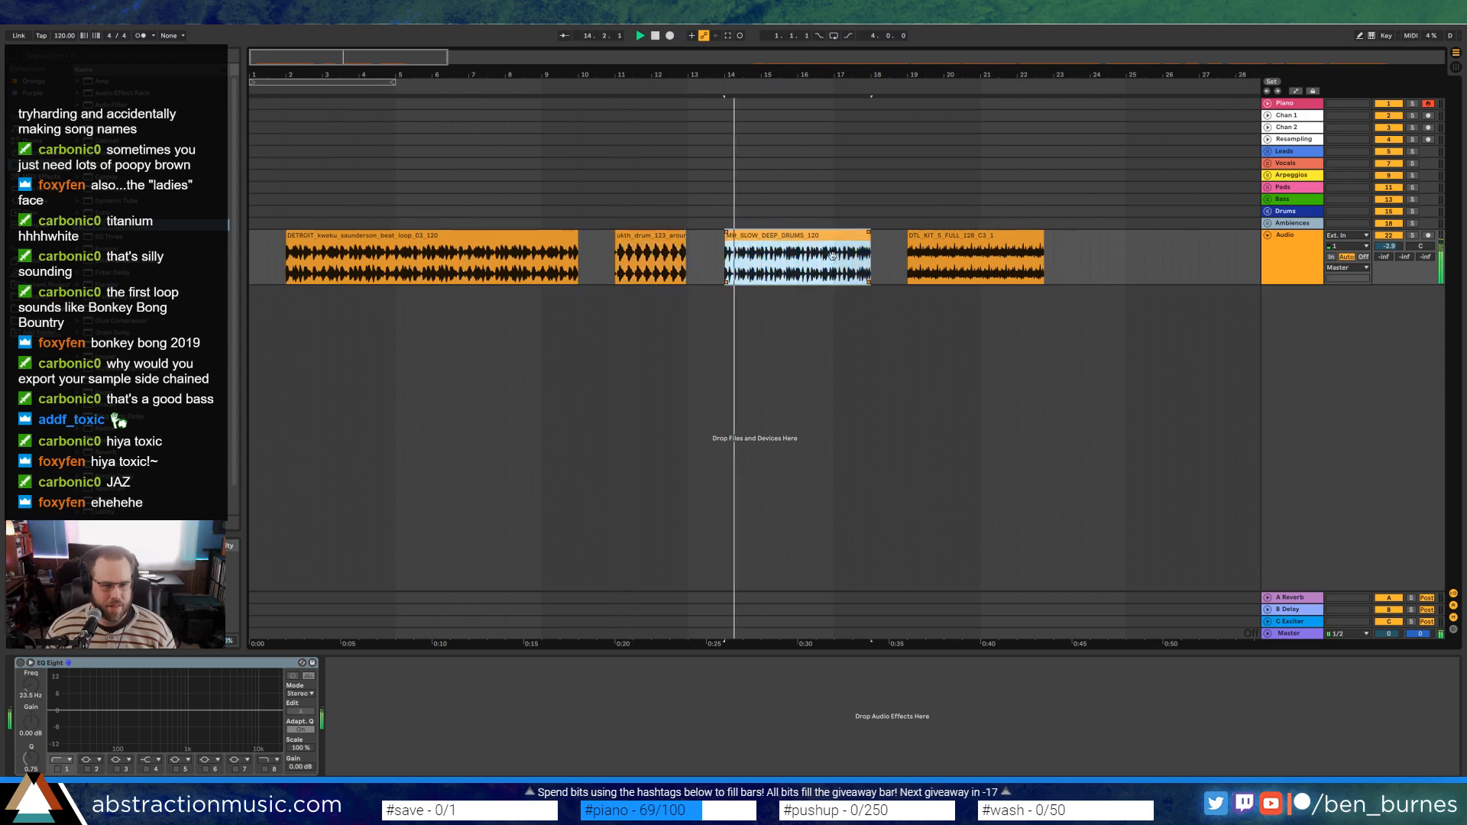
pyautogui.click(955, 243)
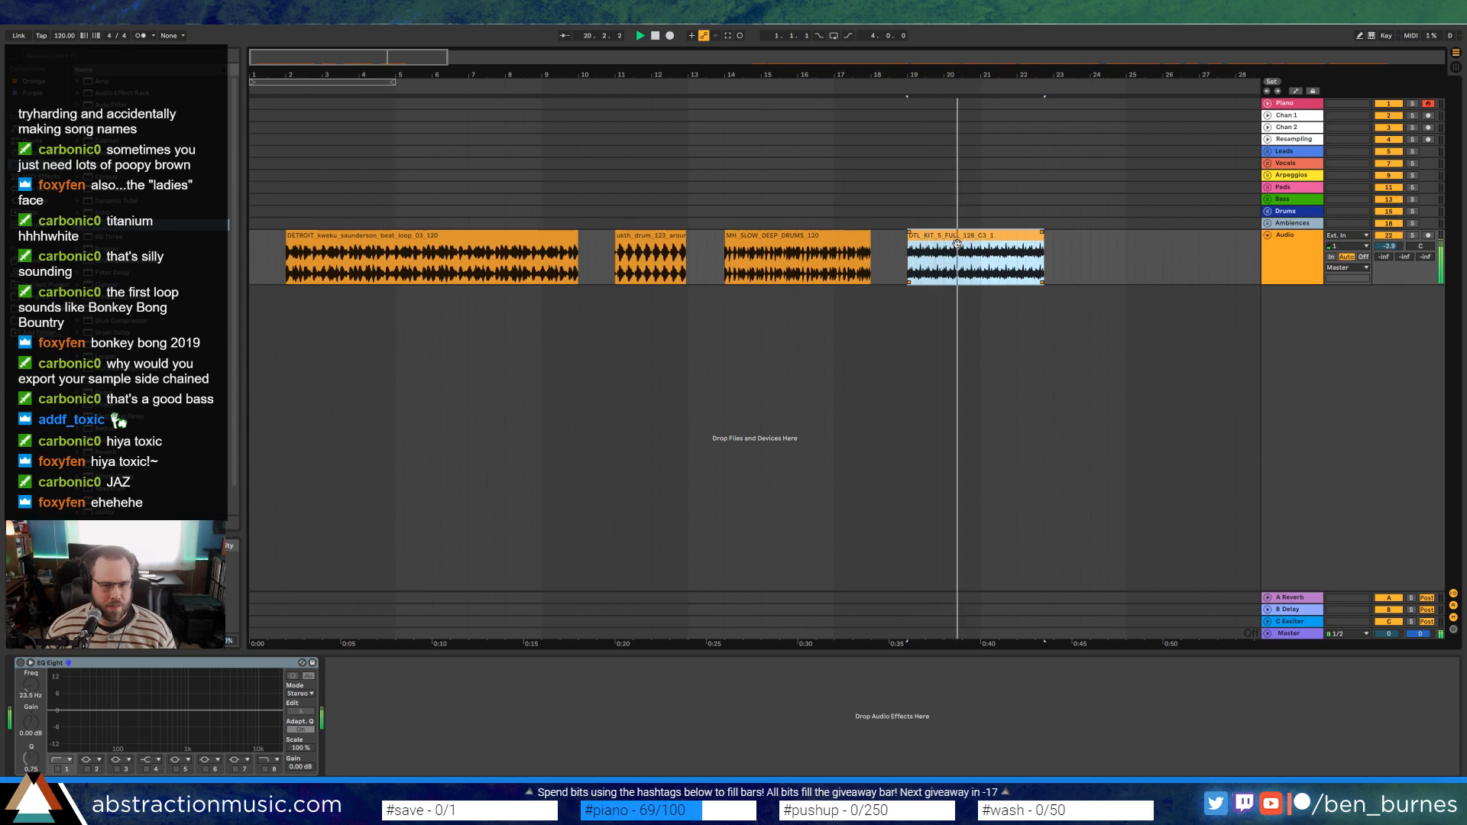
pyautogui.press('space')
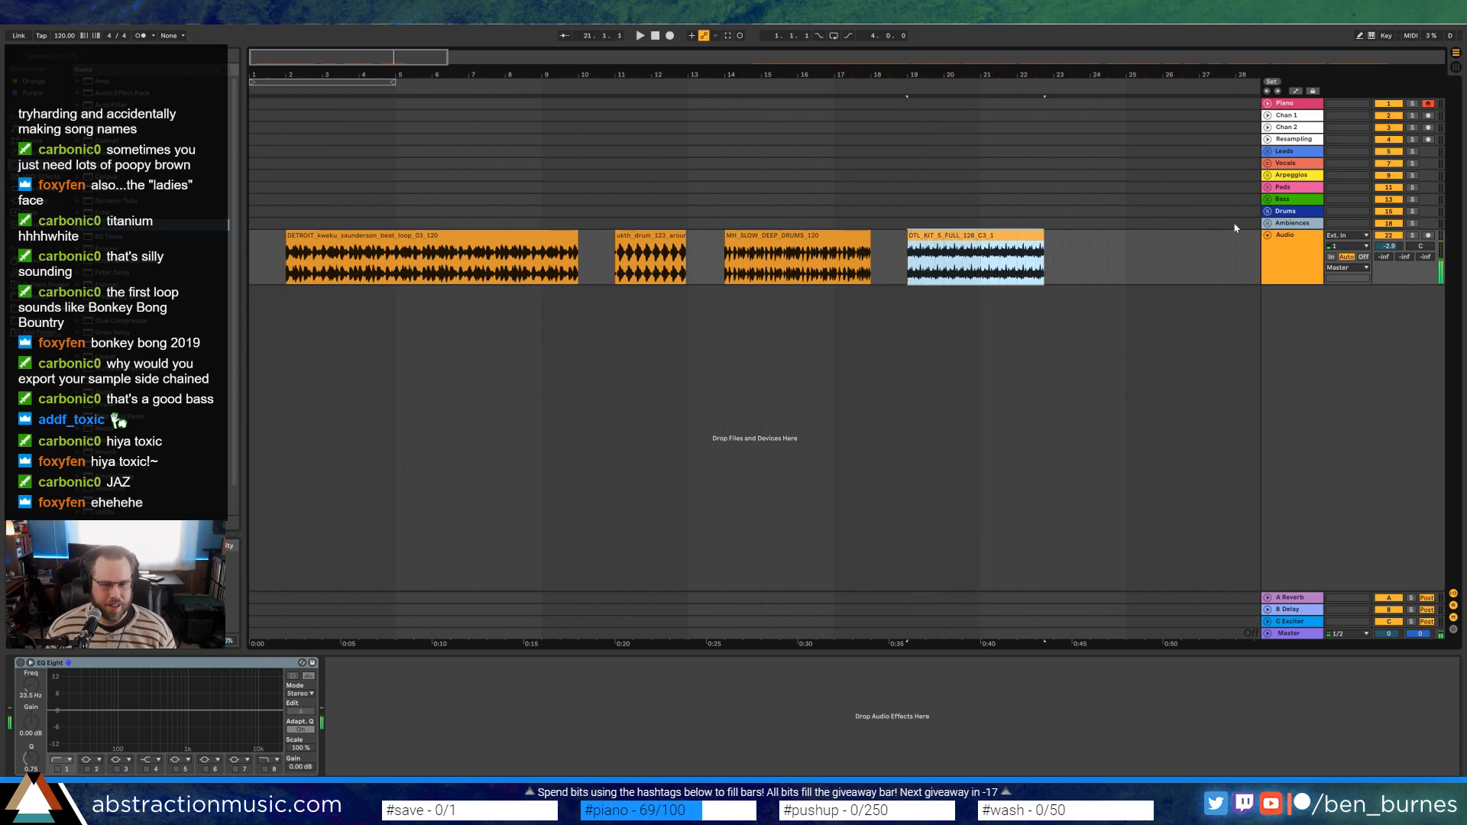
# Unfold the Drums group to show its Drum Rack and Drum Loop tracks
pyautogui.click(1267, 212)
pyautogui.click(1296, 252)
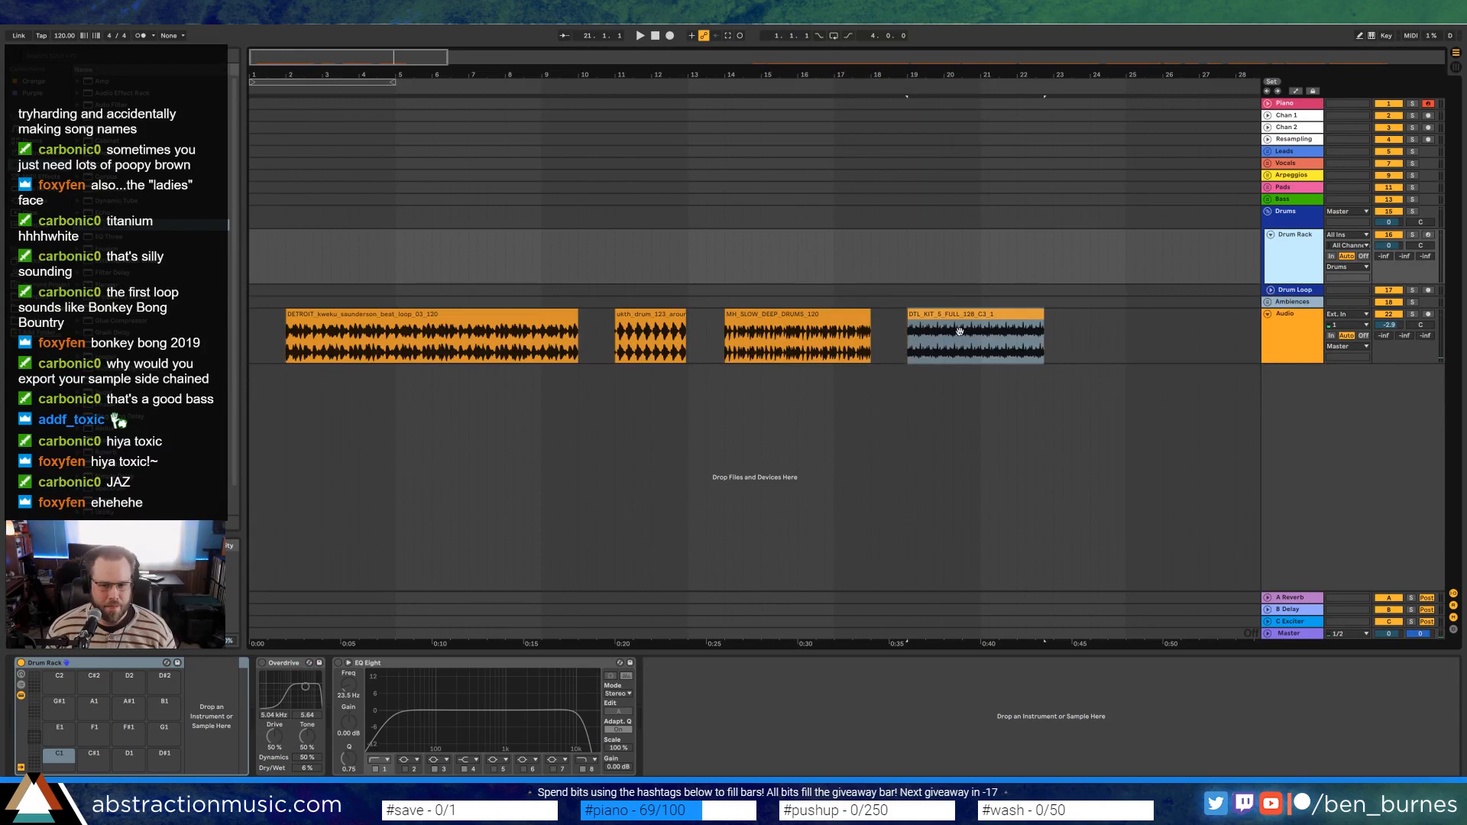
pyautogui.moveTo(991, 317); pyautogui.dragTo(332, 238)
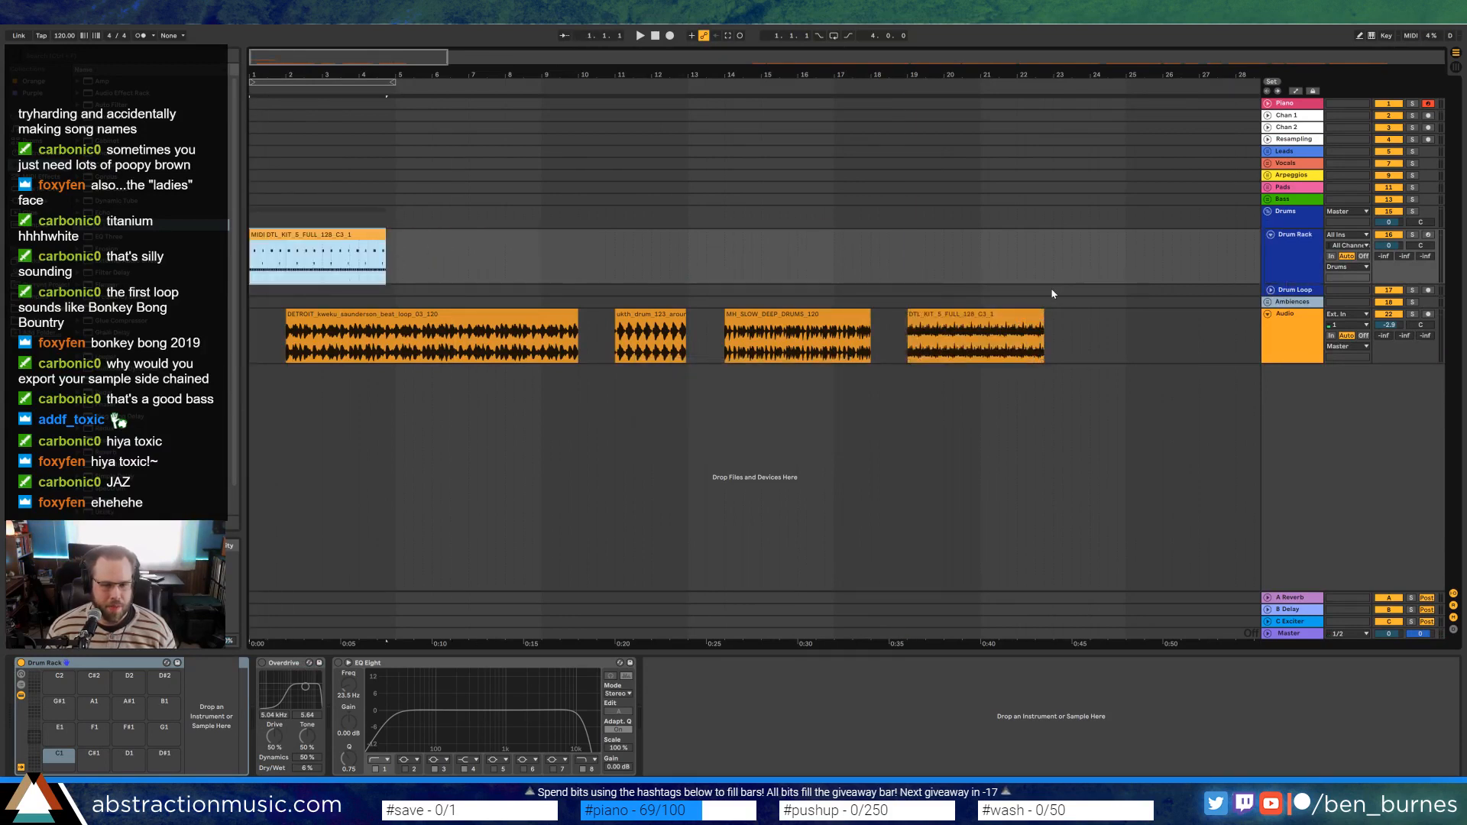
pyautogui.hotkey('ctrl', 'z')
# Move the DTL_KIT_5_FULL_128 clip from the Audio track to bar 1 of the Drum Loop track
pyautogui.click(1292, 291)
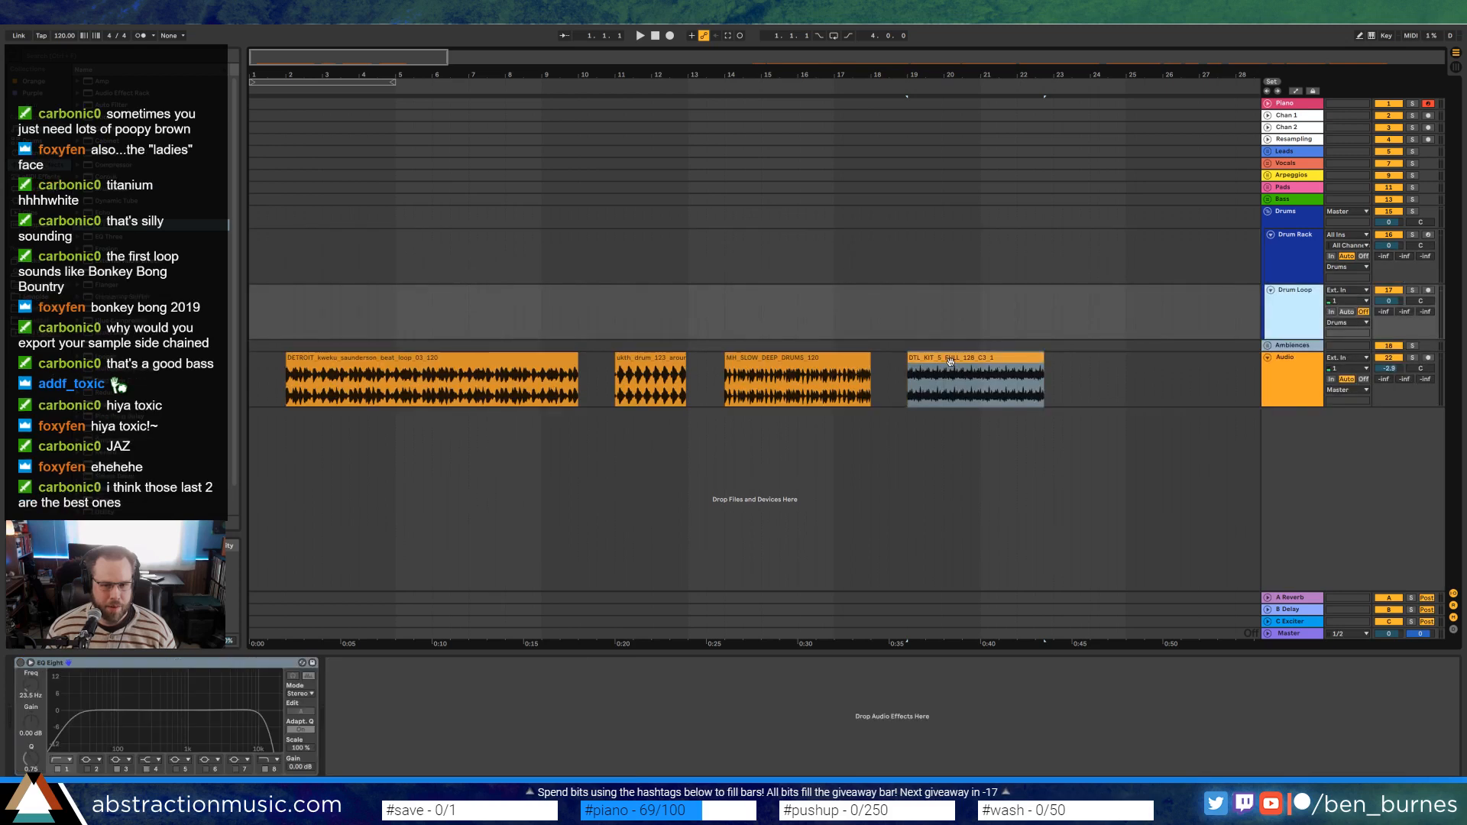
pyautogui.moveTo(950, 362); pyautogui.dragTo(318, 298)
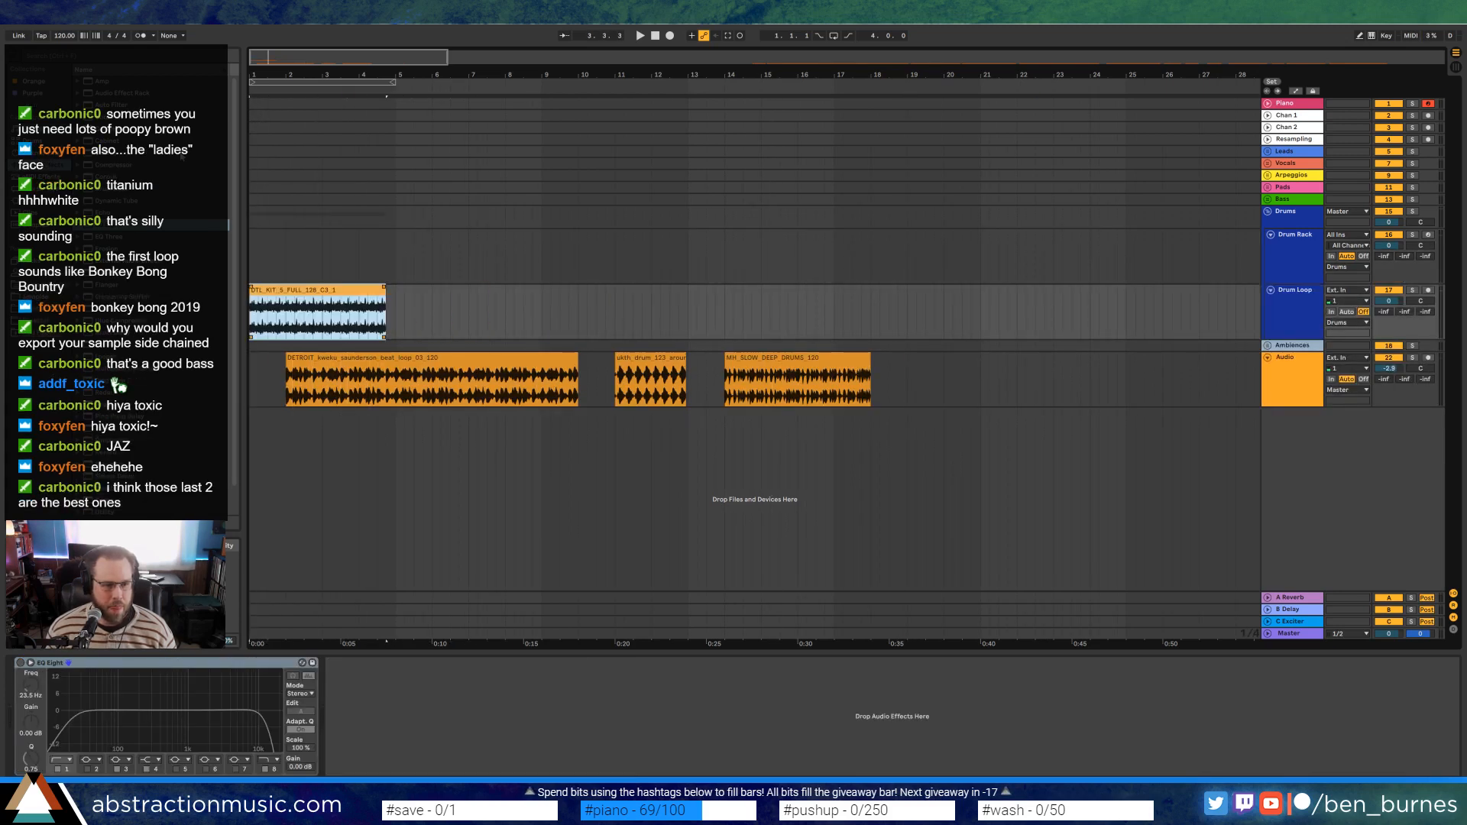
# Set the project tempo to 130 BPM
pyautogui.click(64, 36)
pyautogui.write('130')
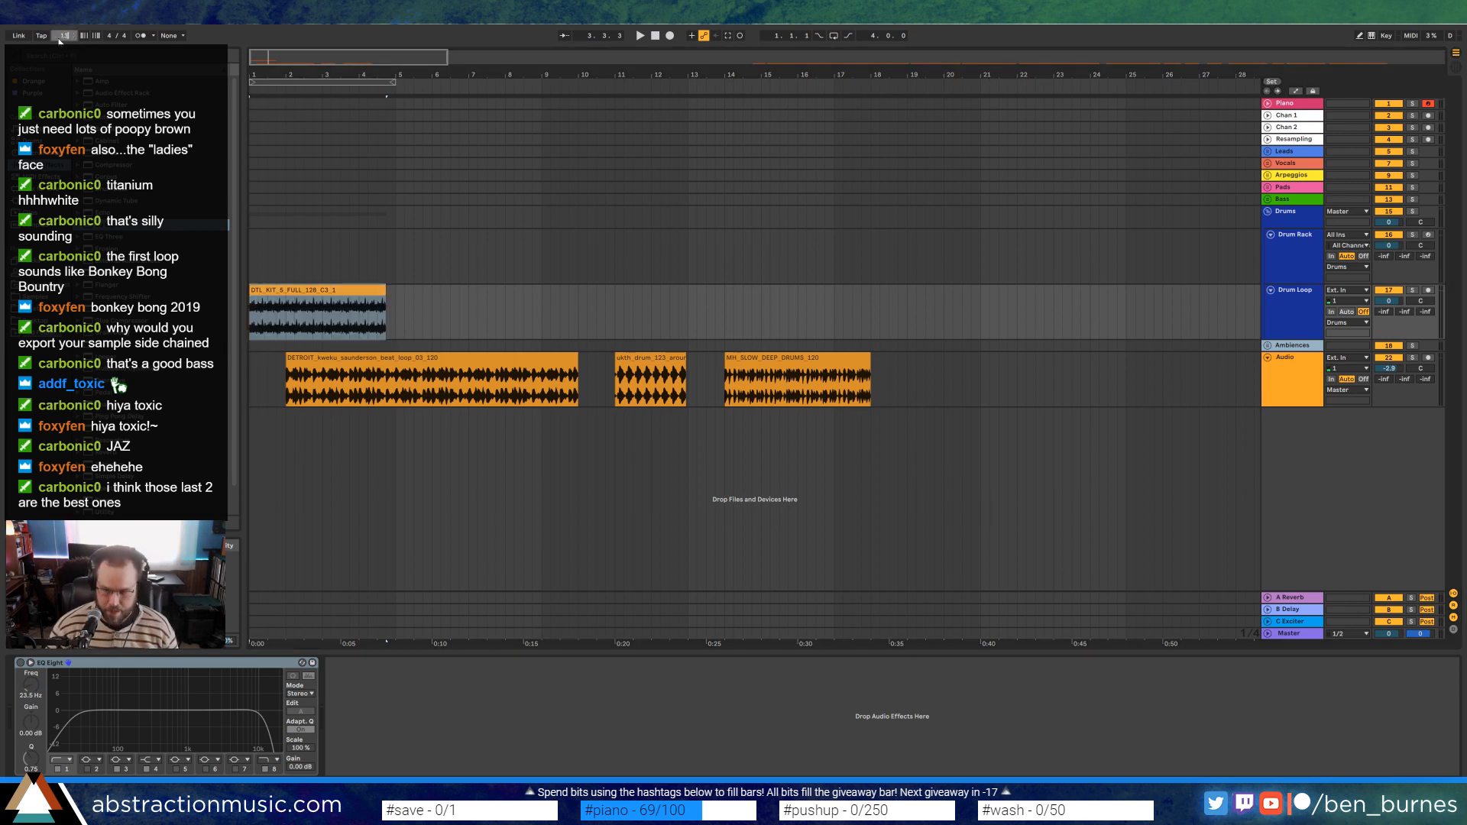
pyautogui.press('Return')
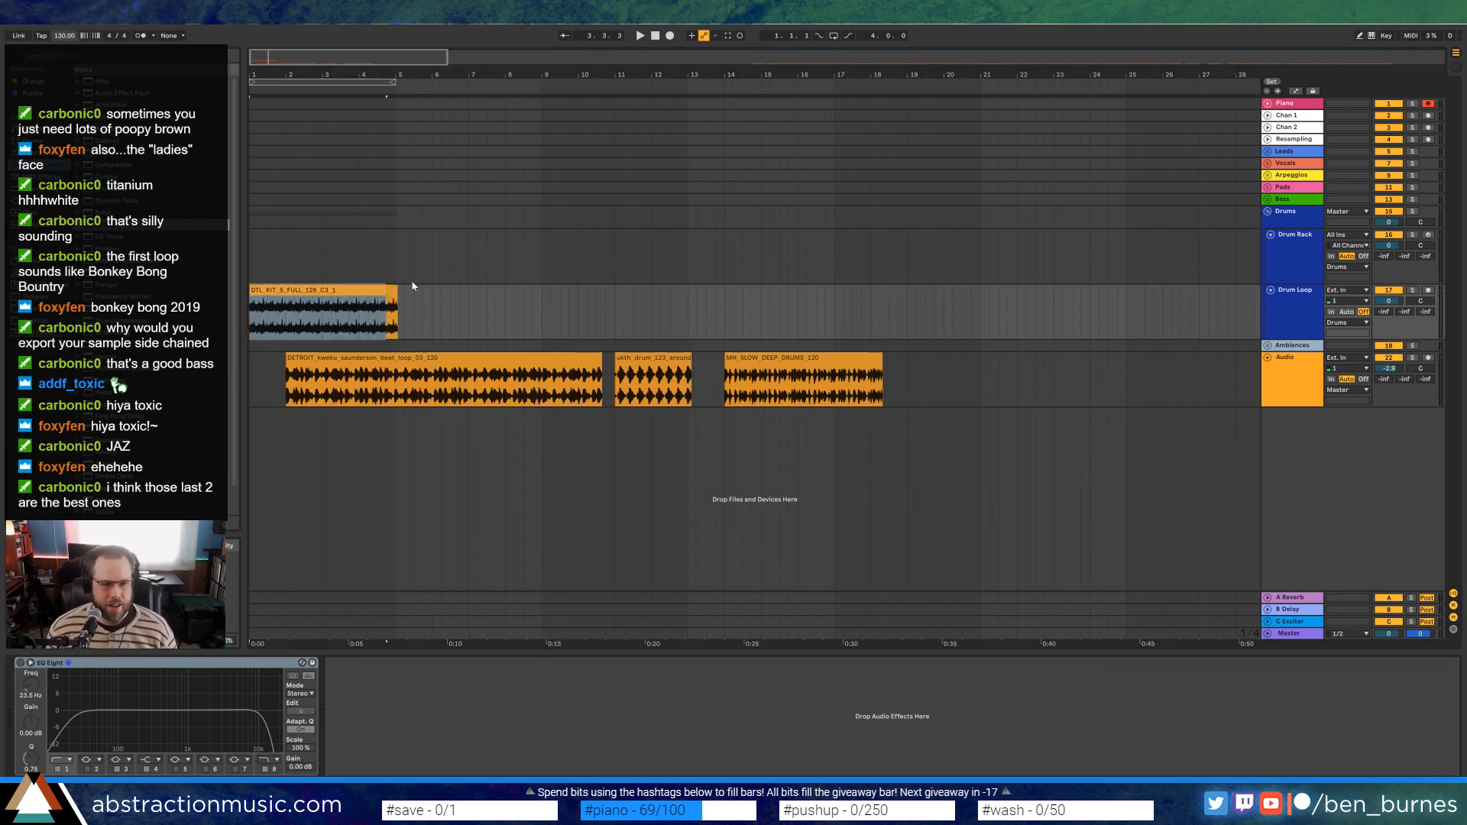
# Deactivate the DETROIT beat loop and ukth_drum_123 clips on the Audio track
pyautogui.click(423, 310)
pyautogui.click(549, 364)
pyautogui.keyDown('shift'); pyautogui.click(622, 365); pyautogui.keyUp('shift')
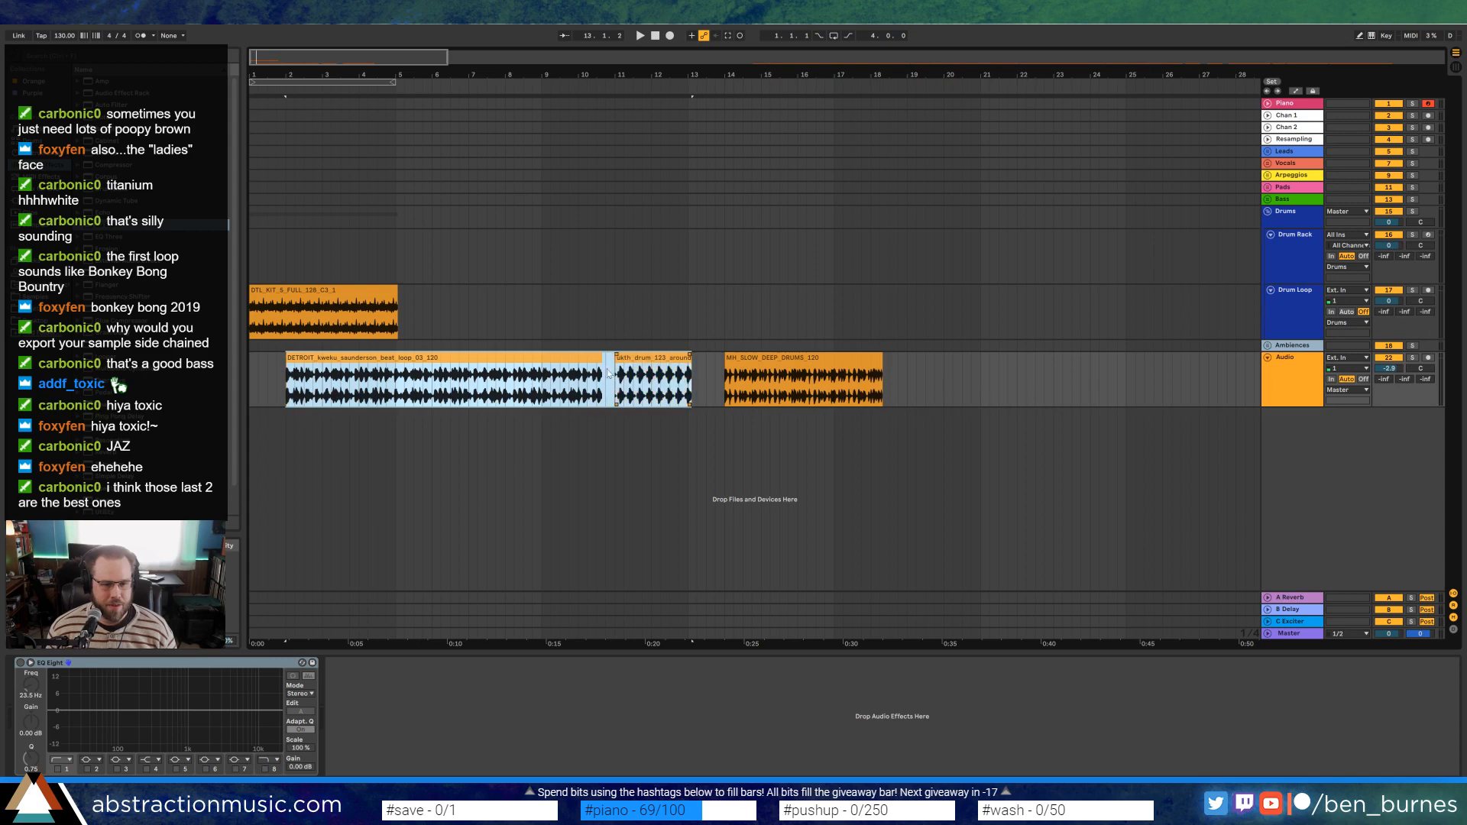
pyautogui.press('Delete')
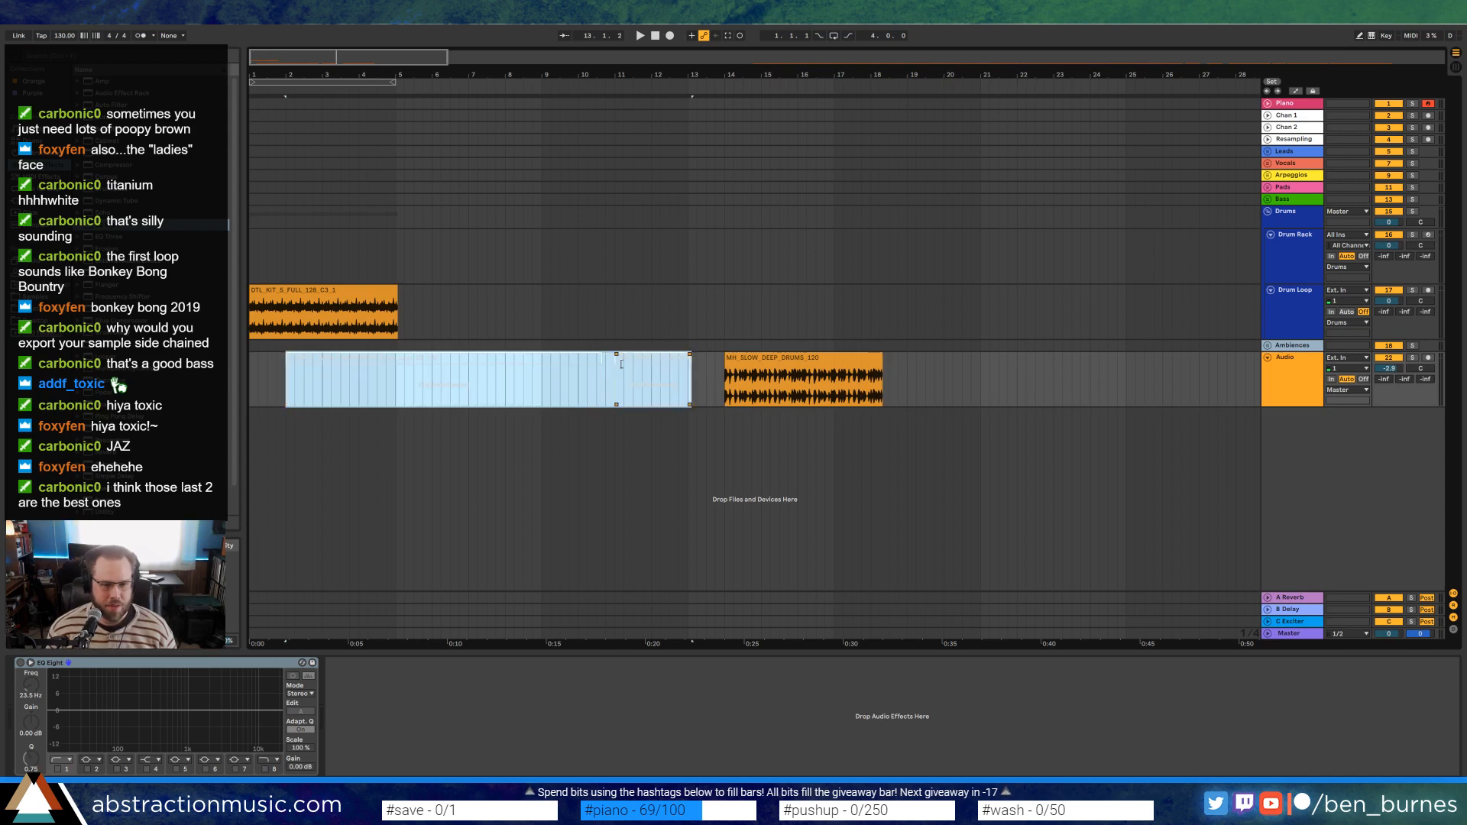
# Open the DTL_KIT_5_FULL_128 clip on the Drum Loop track to examine its waveform
pyautogui.click(297, 313)
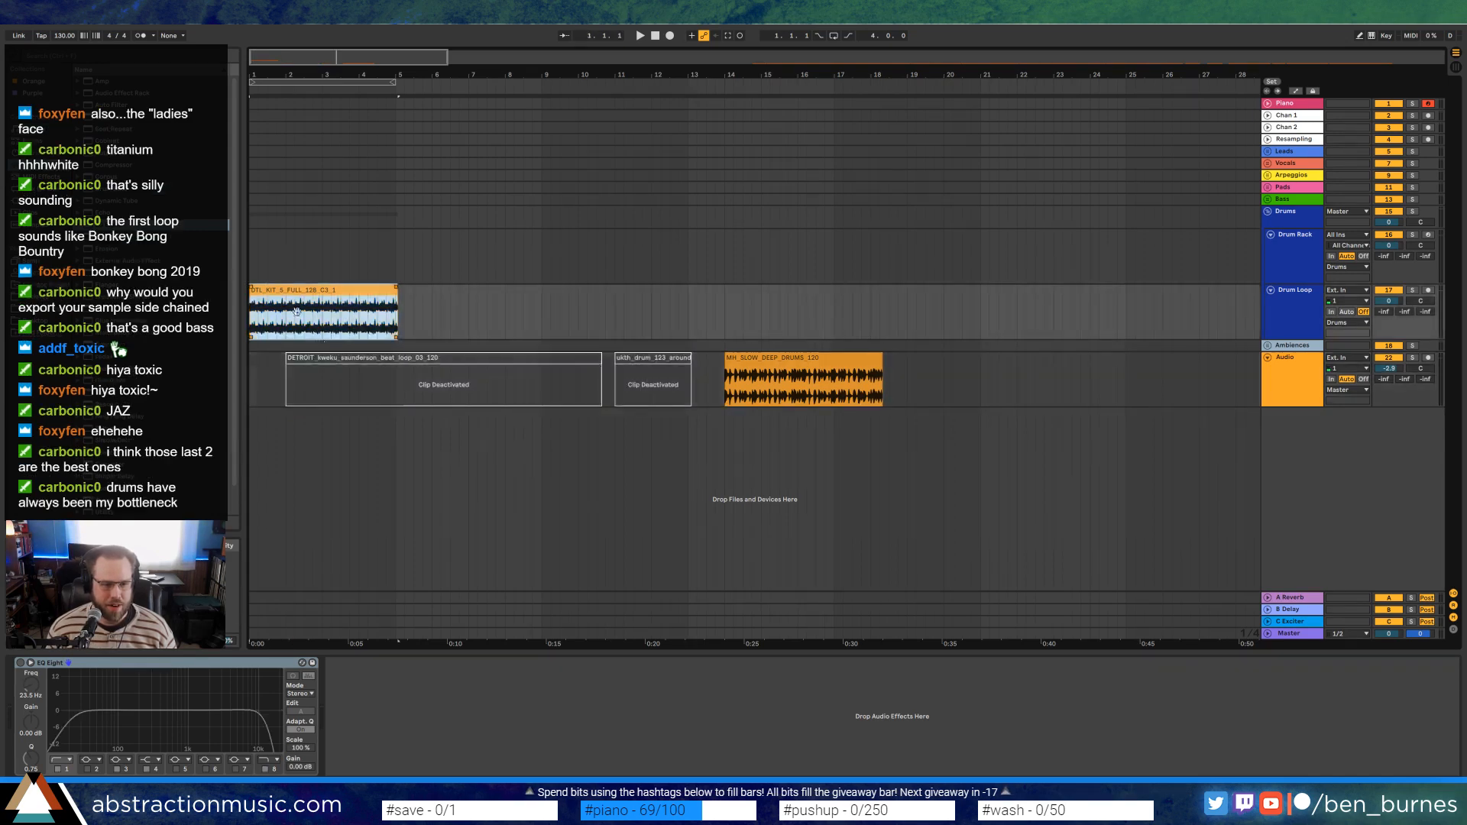
pyautogui.doubleClick(334, 295)
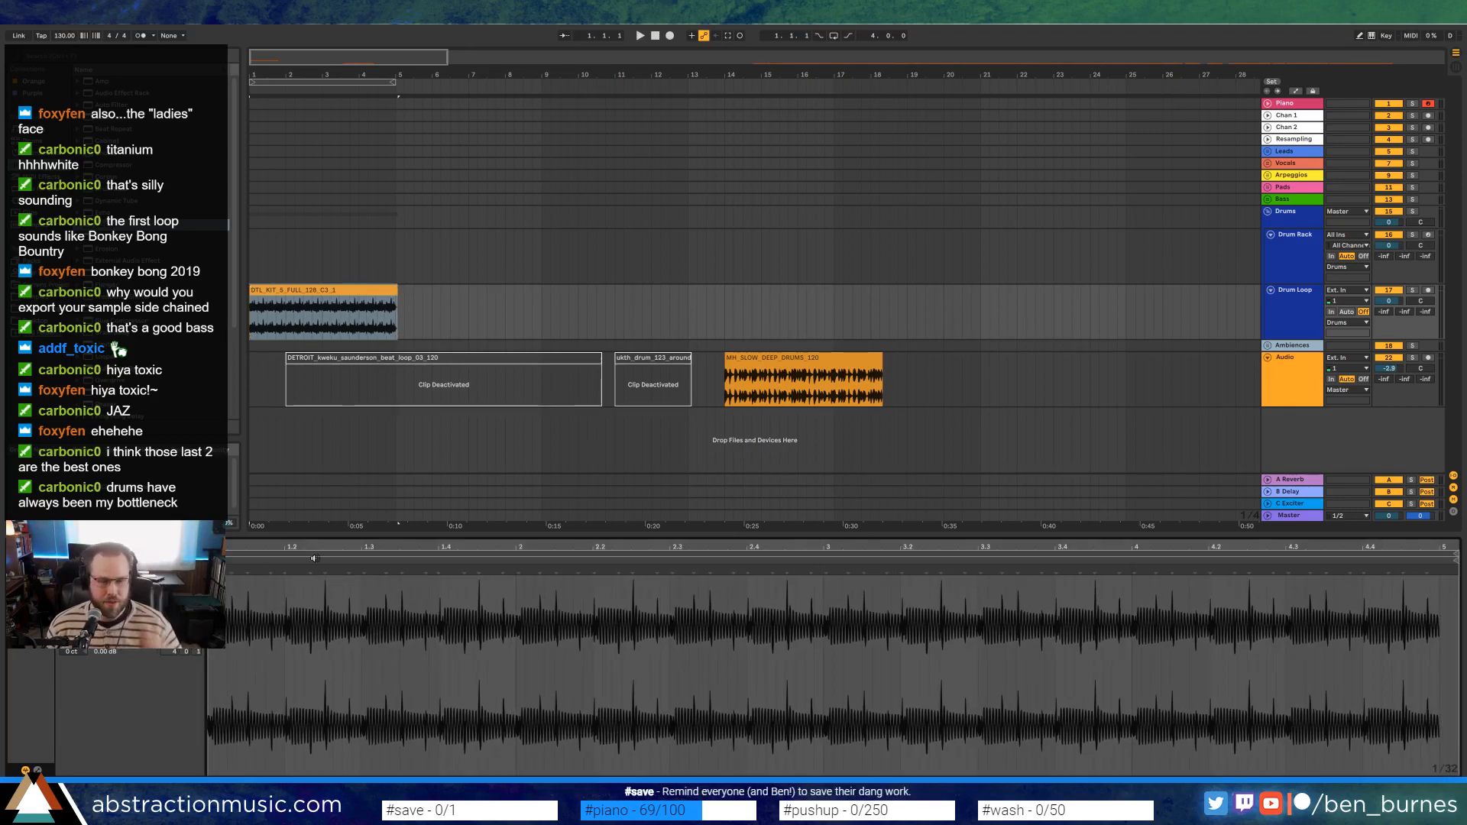
pyautogui.click(328, 299)
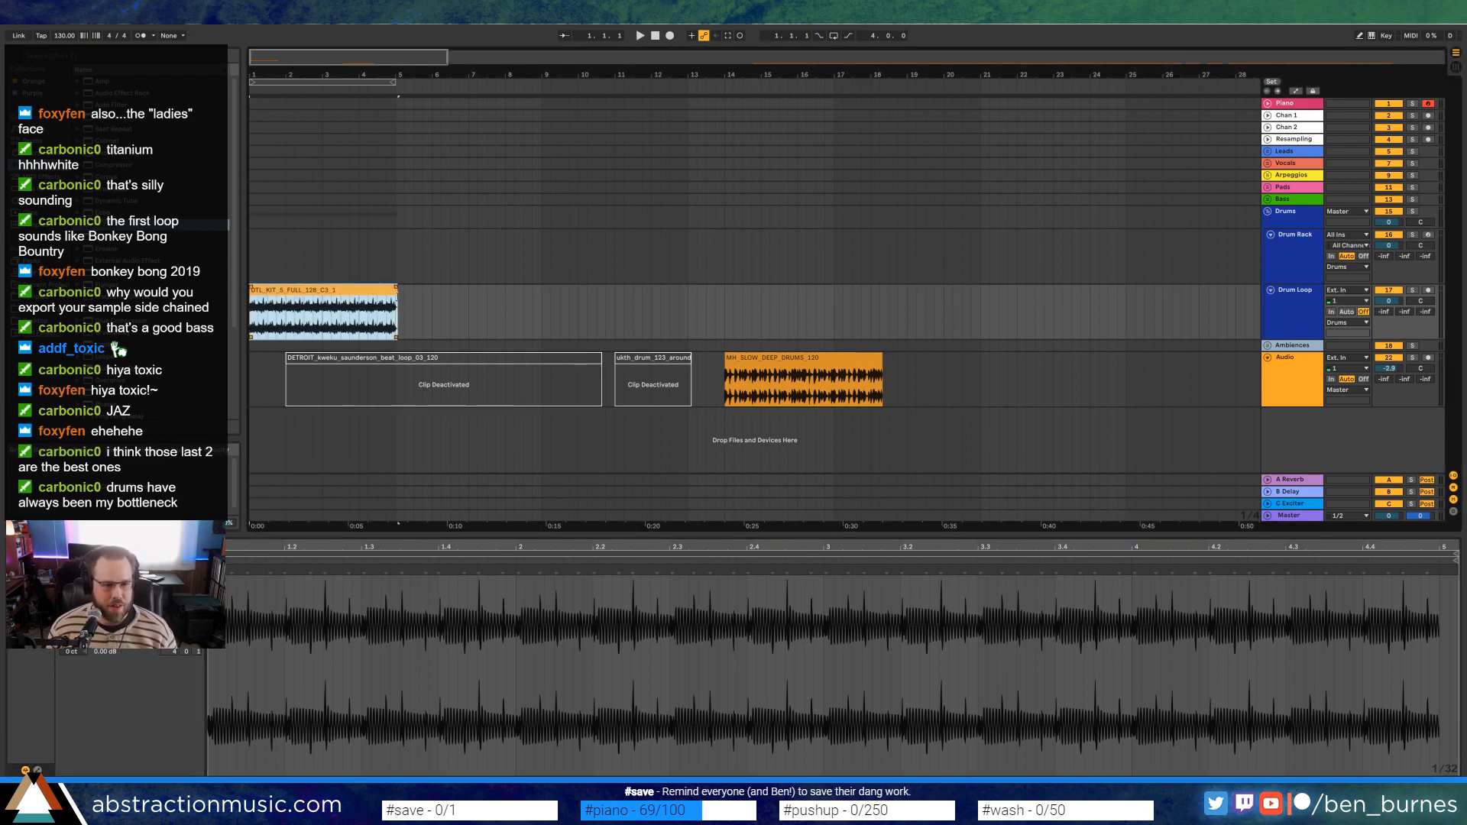
# Trim the DTL_KIT_5_FULL_128 clip to end at bar 5 and assign the Drum Loop track's color to its clip
pyautogui.moveTo(397, 293); pyautogui.dragTo(394, 295)
pyautogui.click(799, 359)
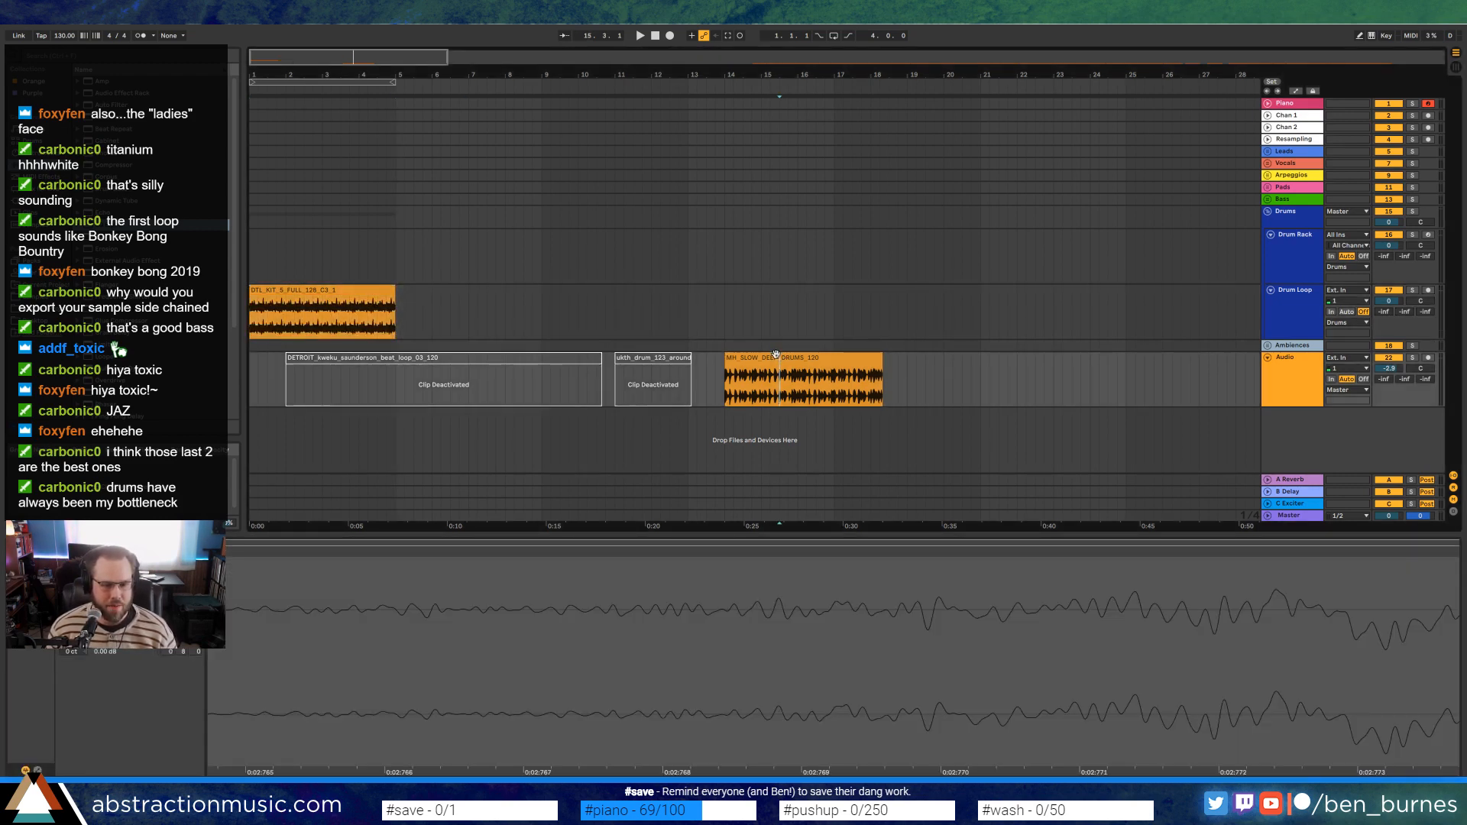
pyautogui.rightClick(1265, 313)
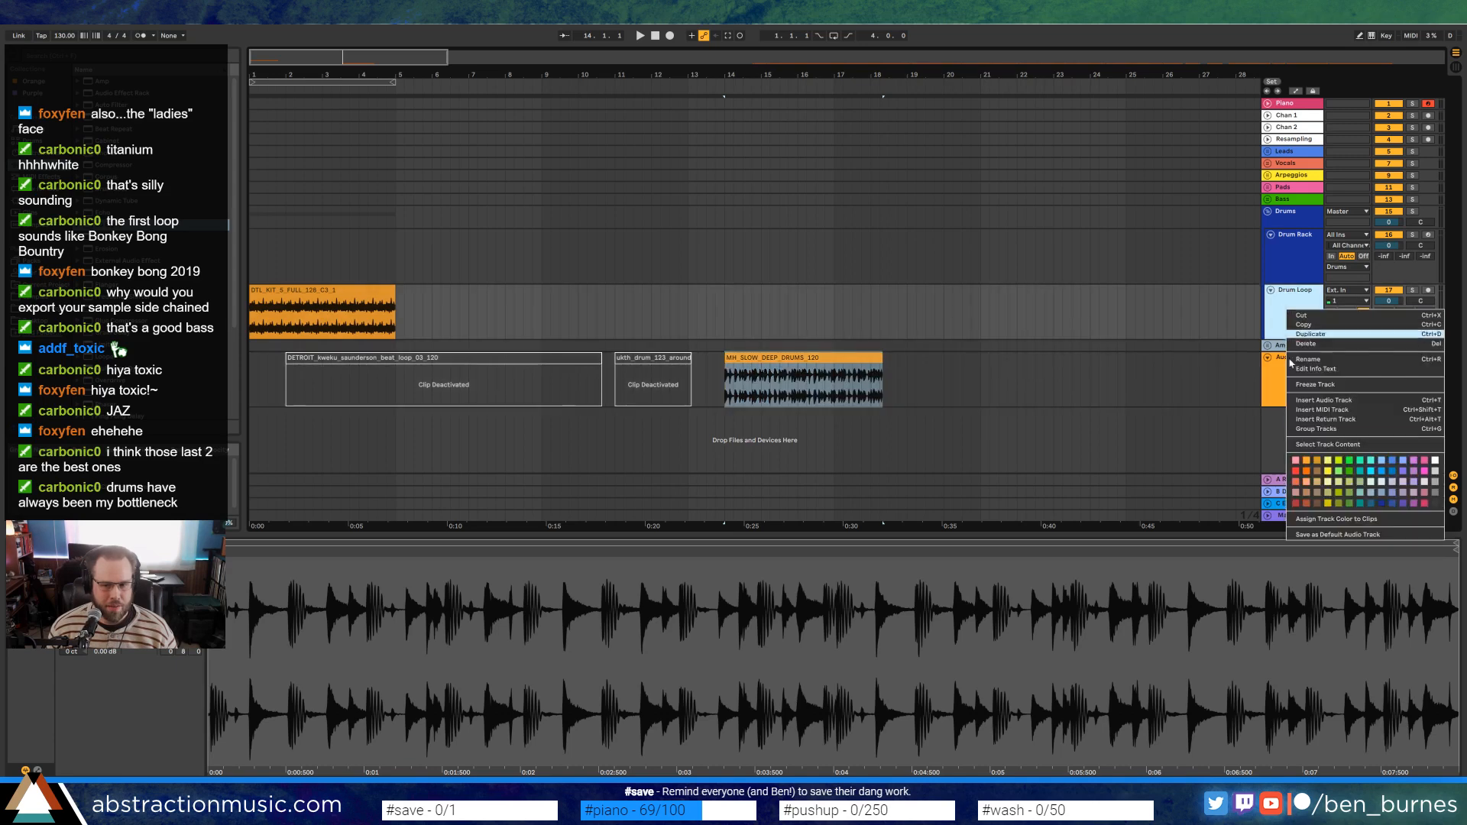
pyautogui.click(1345, 521)
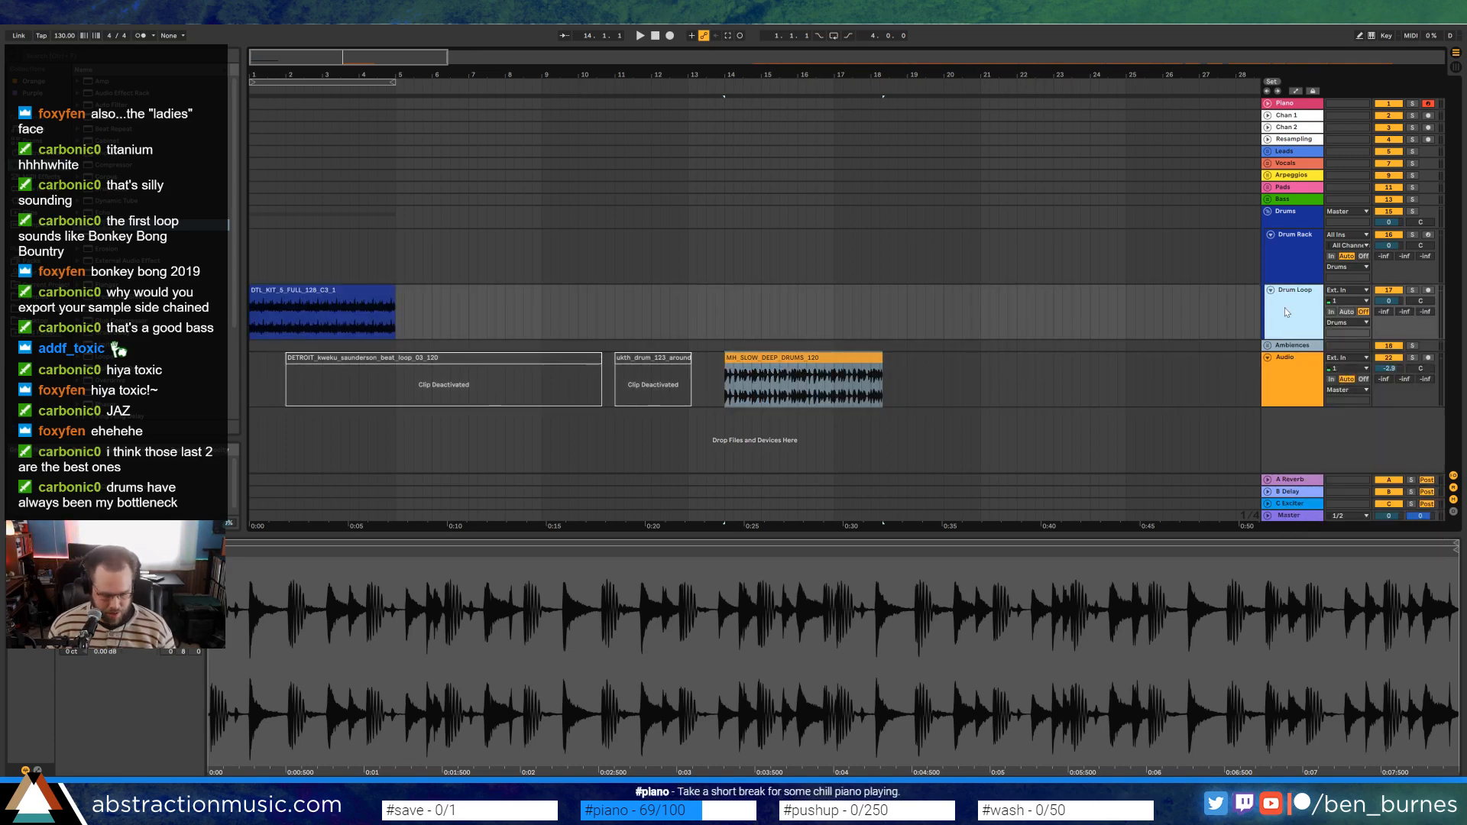
# Move MH_SLOW_DEEP_DRUMS_120 to a new audio track below Drum Loop, spanning bars 1 to 5, and assign the track's color to it
pyautogui.hotkey('ctrl', 't')
pyautogui.moveTo(797, 416); pyautogui.dragTo(338, 349)
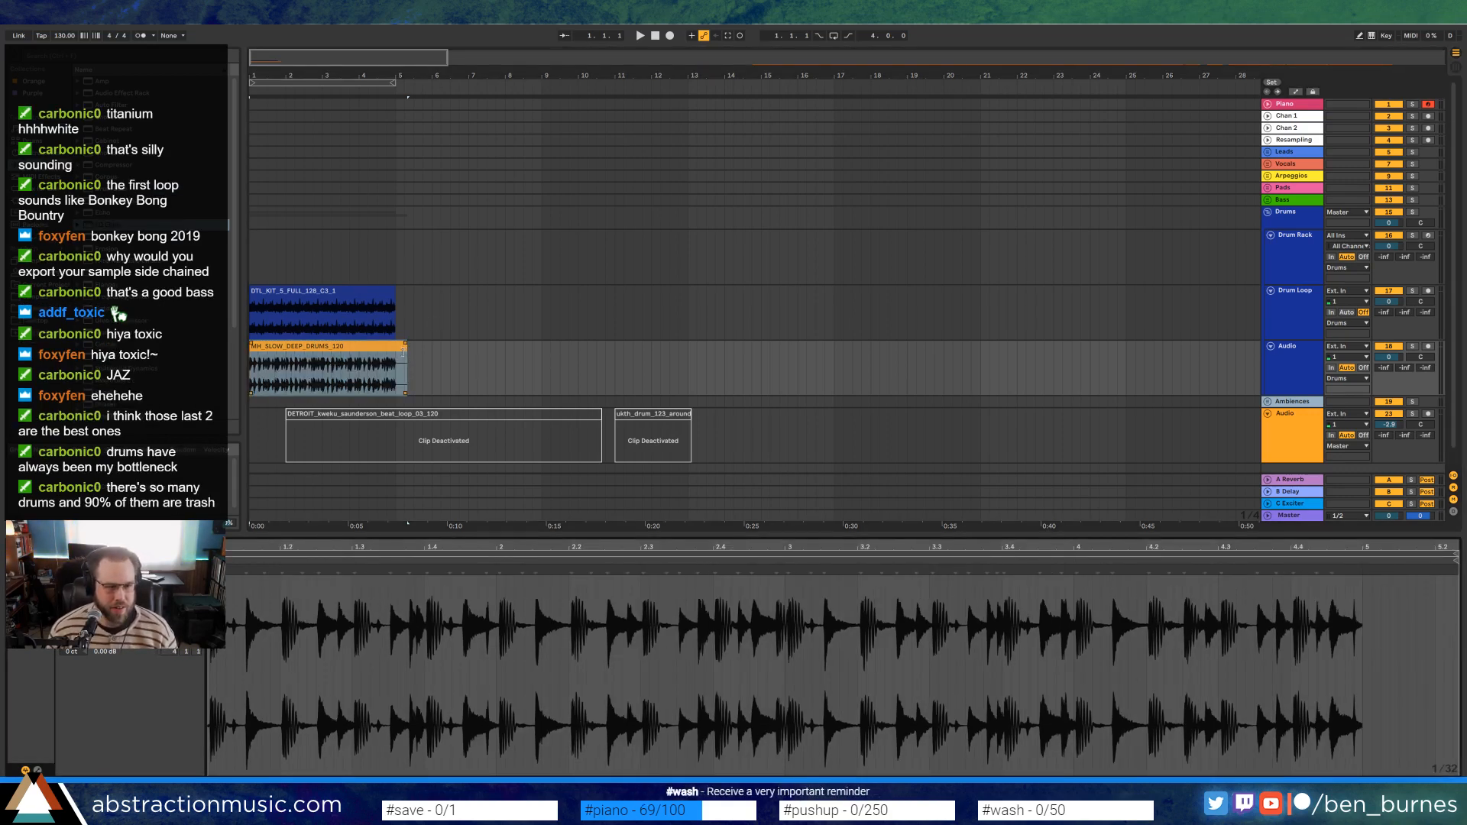
pyautogui.moveTo(404, 352); pyautogui.dragTo(394, 352)
pyautogui.rightClick(1307, 365)
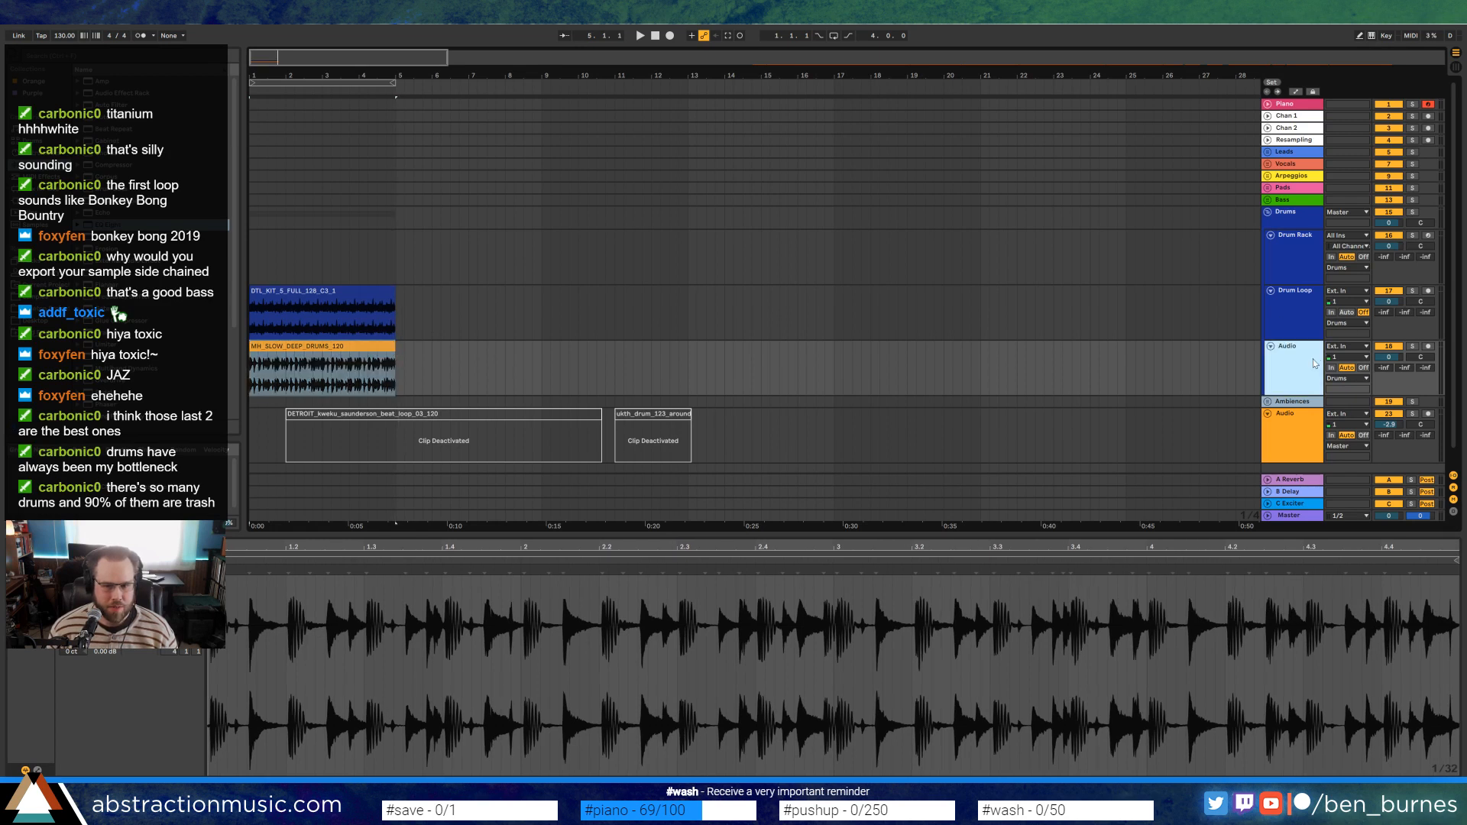
pyautogui.click(1361, 575)
# Play both loops together, then high-pass the MH_SLOW_DEEP_DRUMS_120 track at about 316 Hz with EQ Eight
pyautogui.press('space')
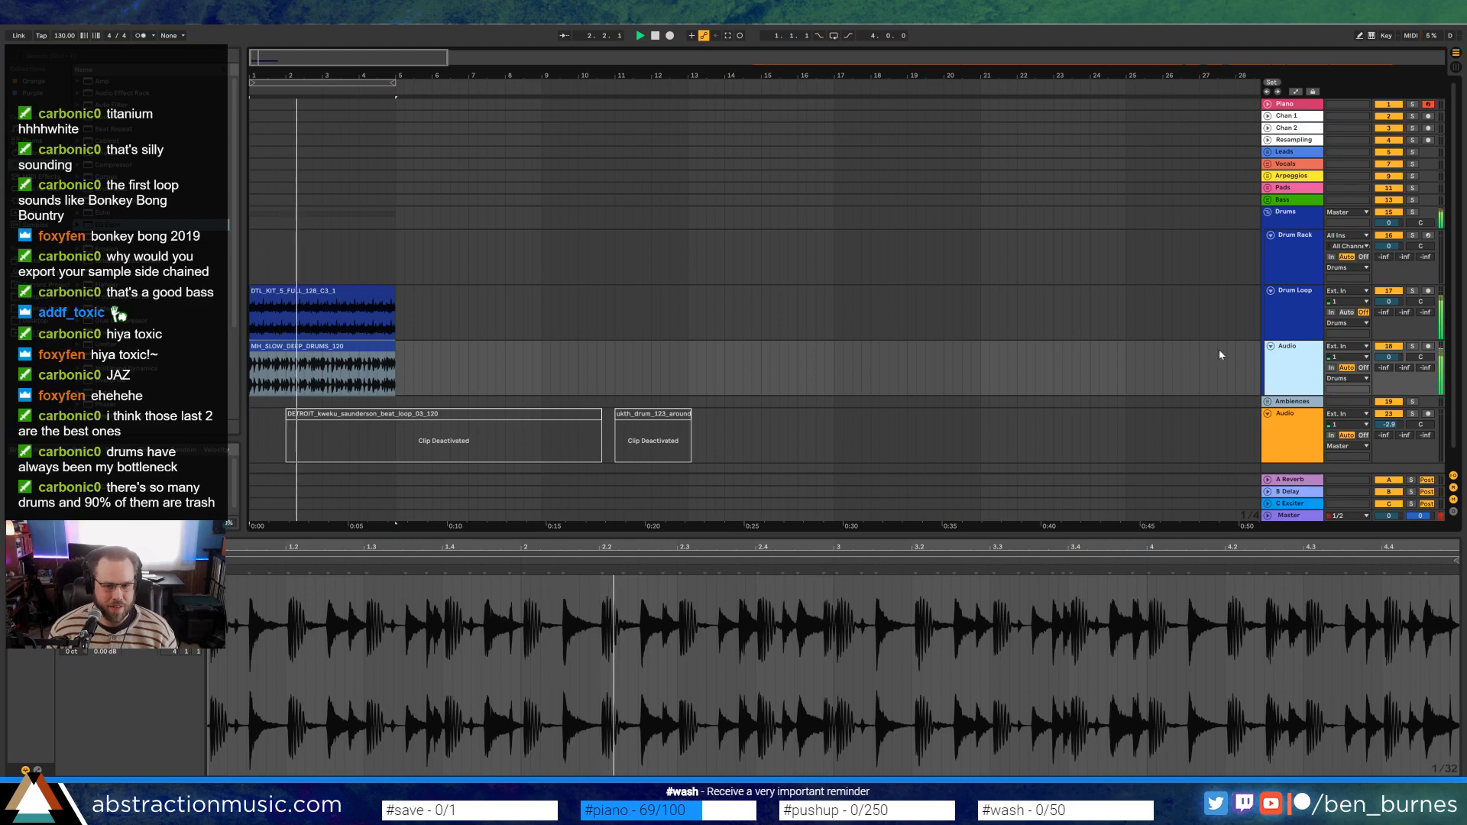
pyautogui.hotkey('shift', 'Tab')
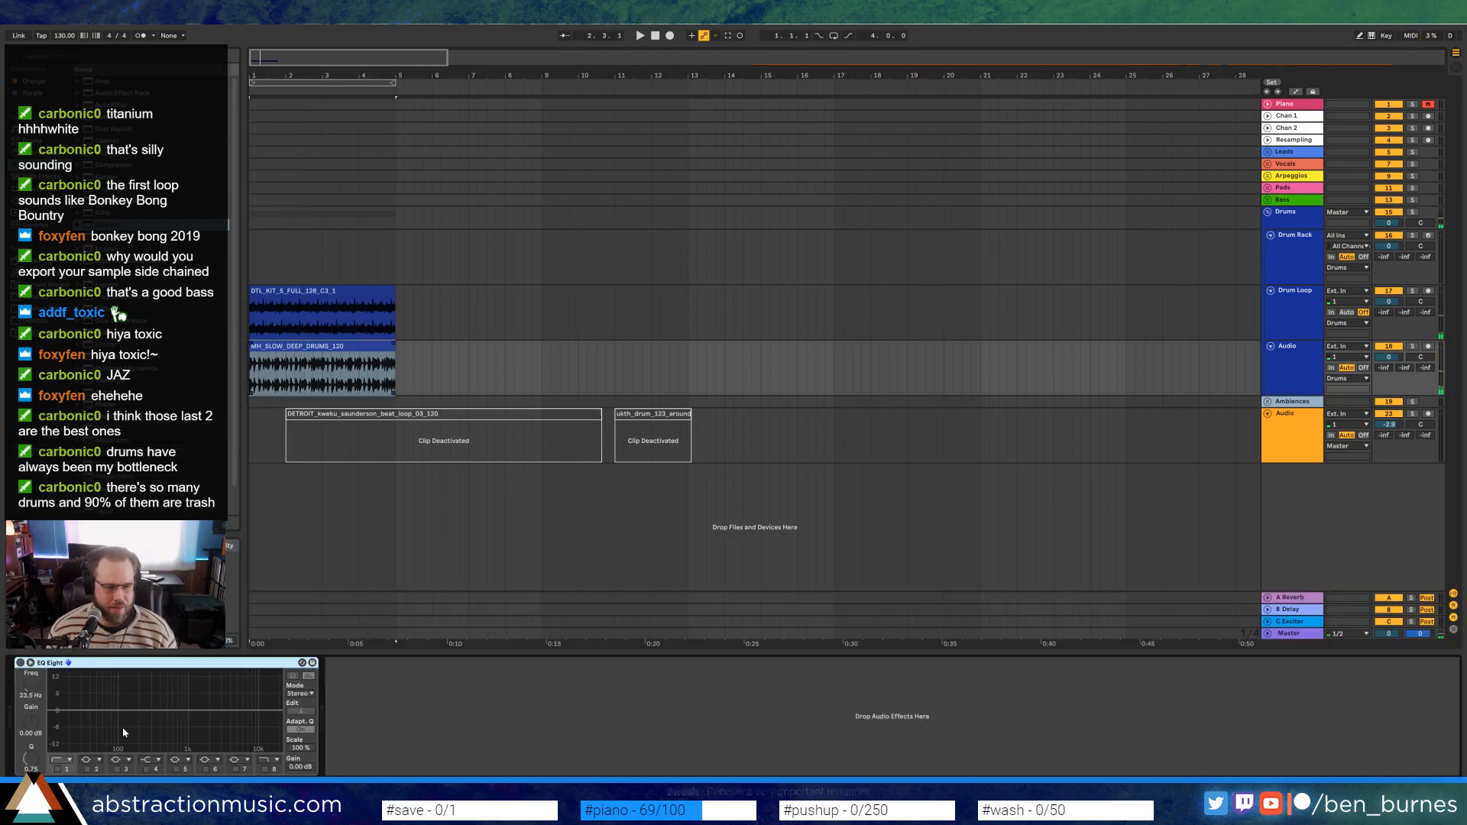
pyautogui.click(58, 769)
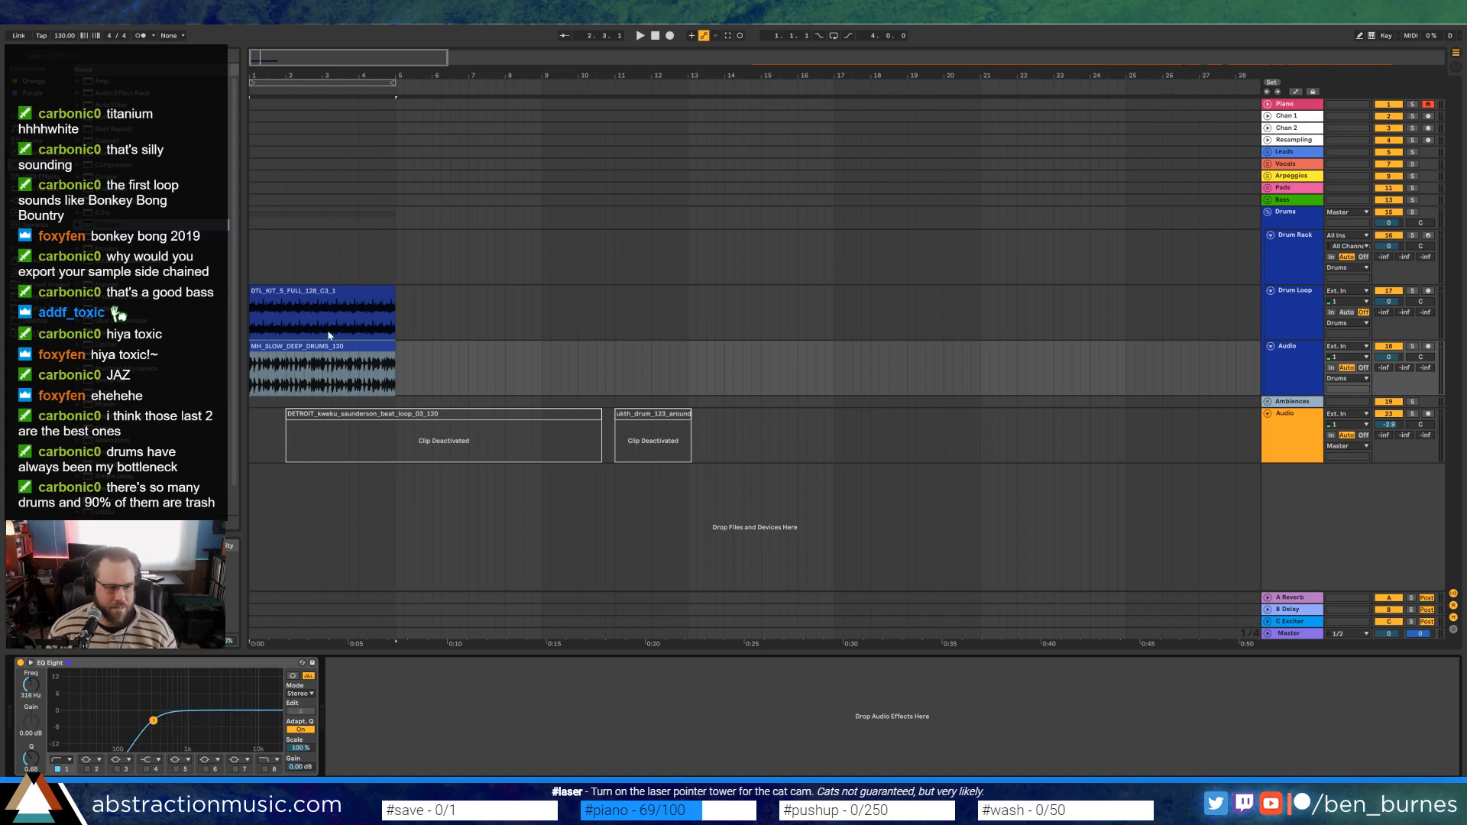
# Enable EQ Eight on the Drum Loop track, low-pass it at about 1.09 kHz and play the result
pyautogui.click(334, 295)
pyautogui.click(20, 662)
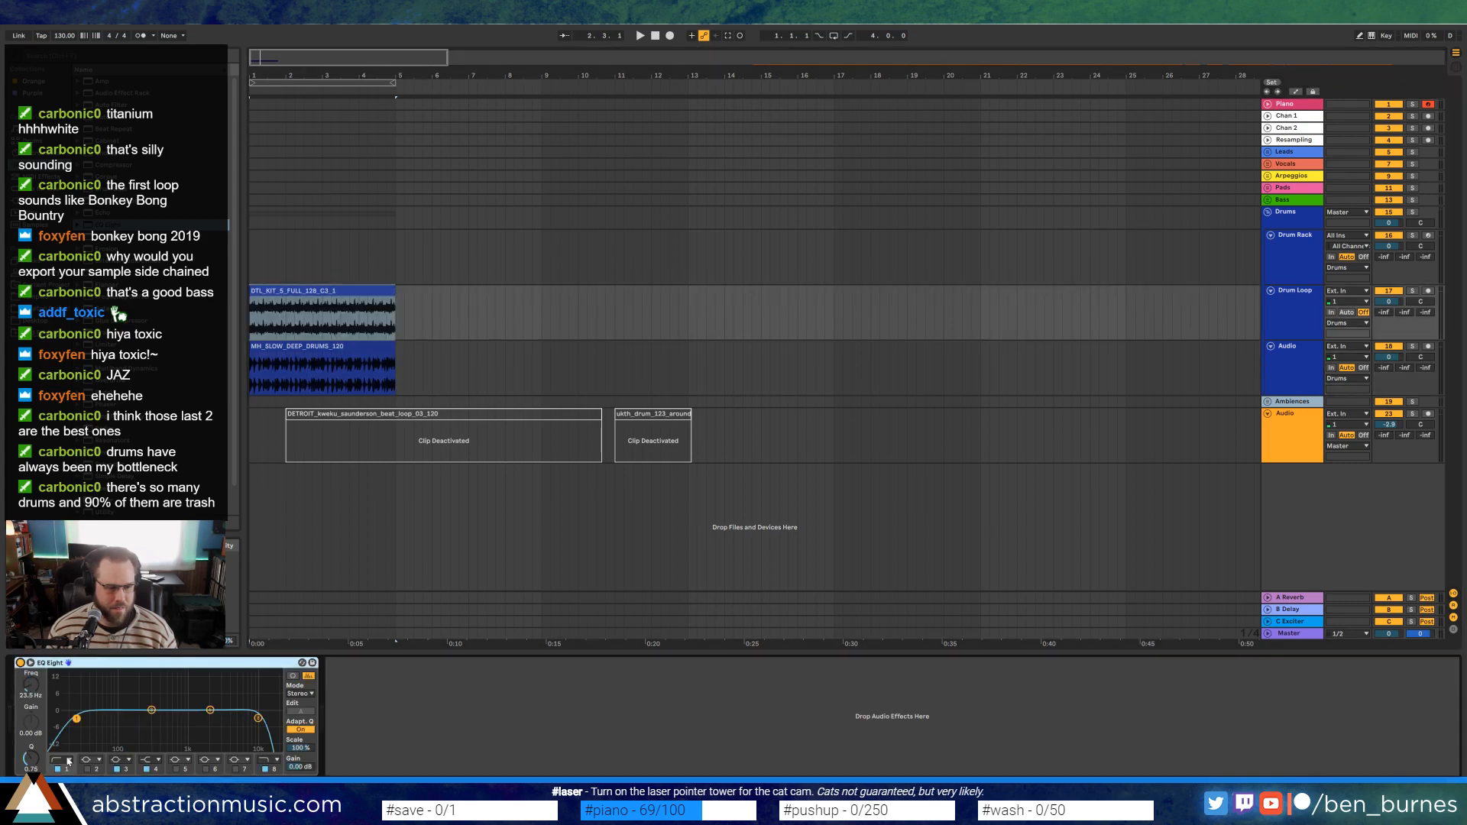
pyautogui.moveTo(258, 719); pyautogui.dragTo(256, 718)
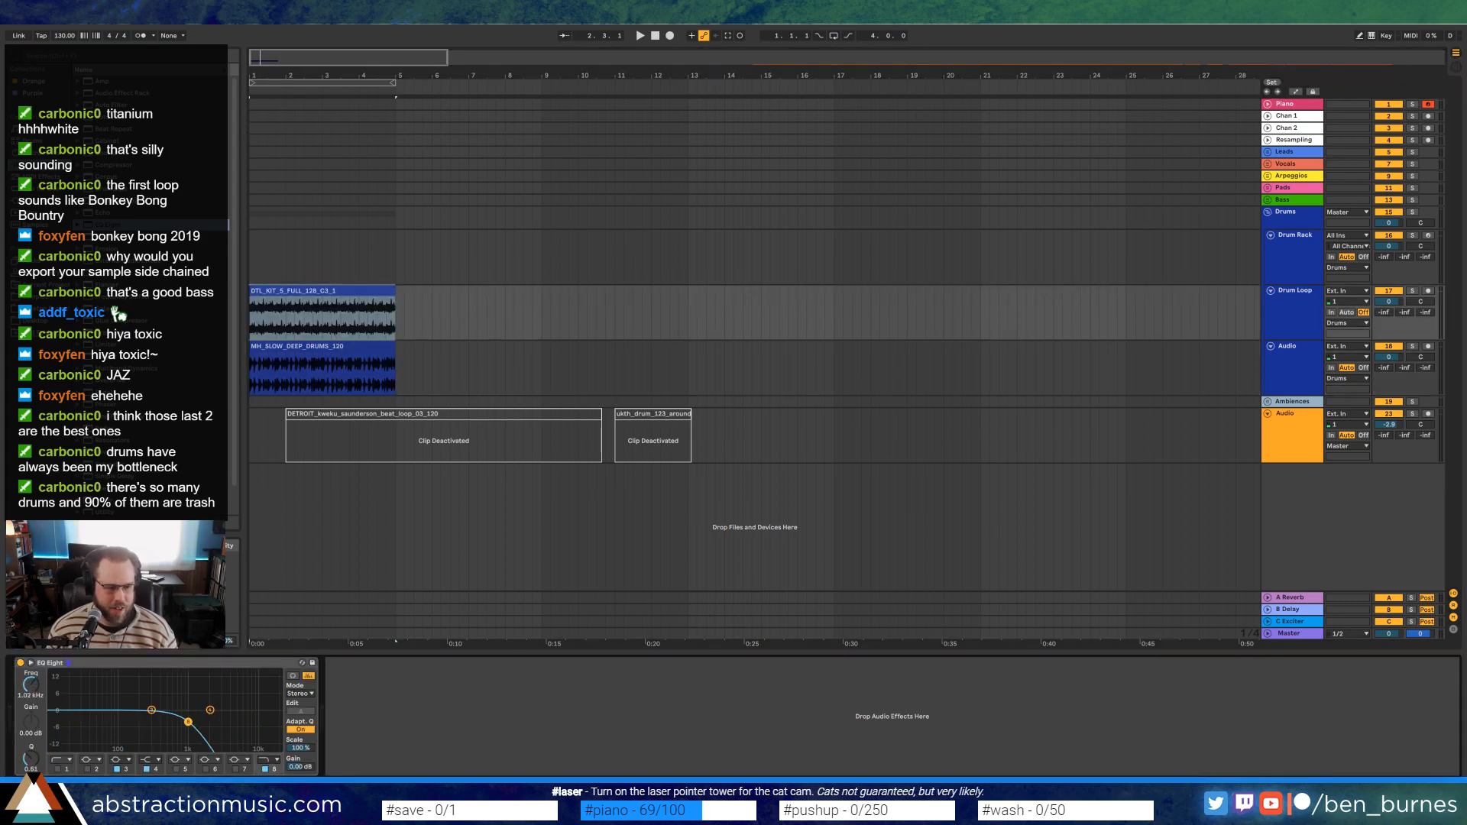
pyautogui.press('space')
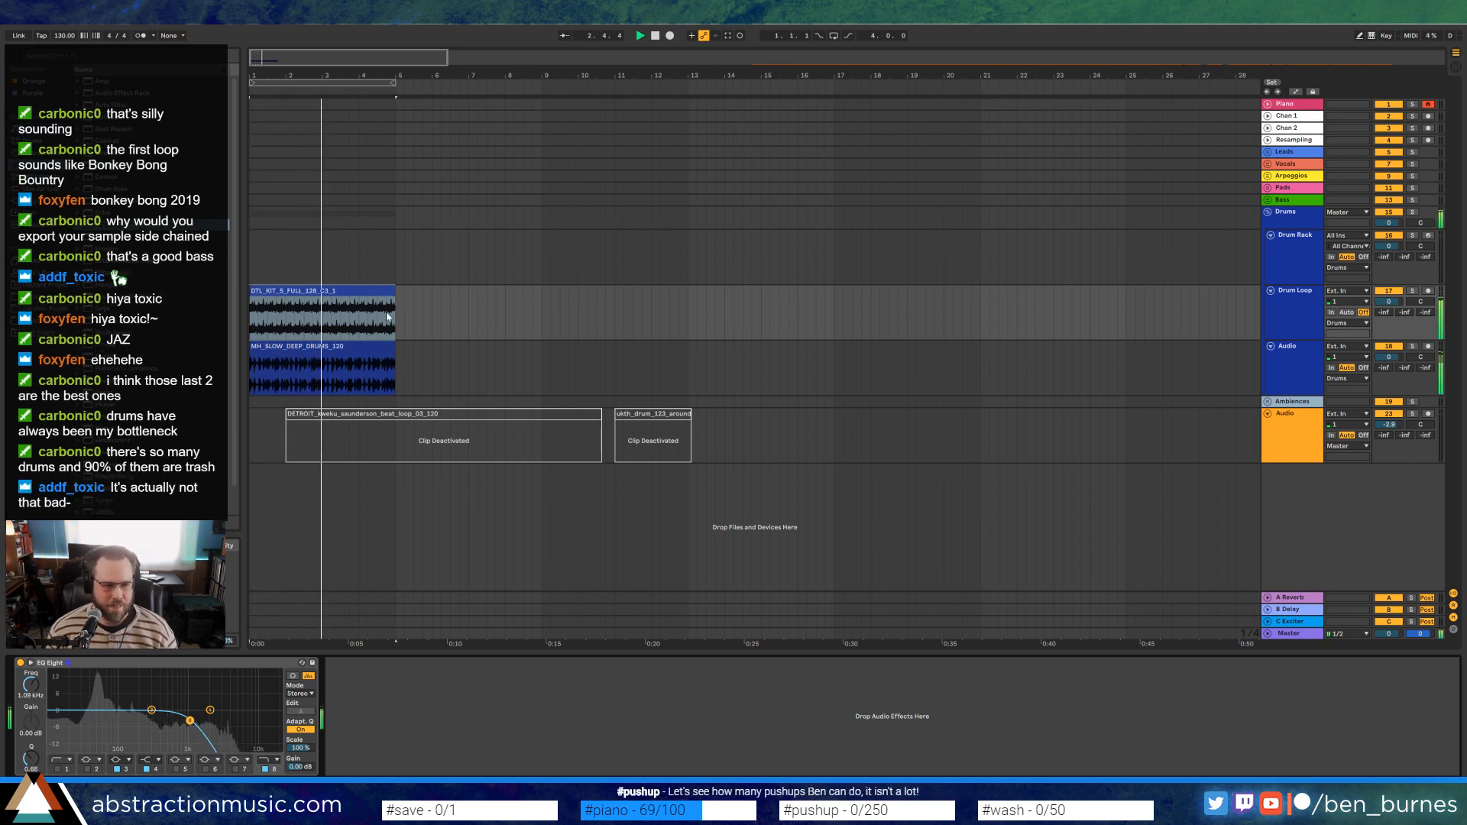
# Loop the DTL_KIT_5_FULL_128 clip's range and cut Drum Loop's EQ band 2 by 7.56 dB at about 57 Hz
pyautogui.click(85, 770)
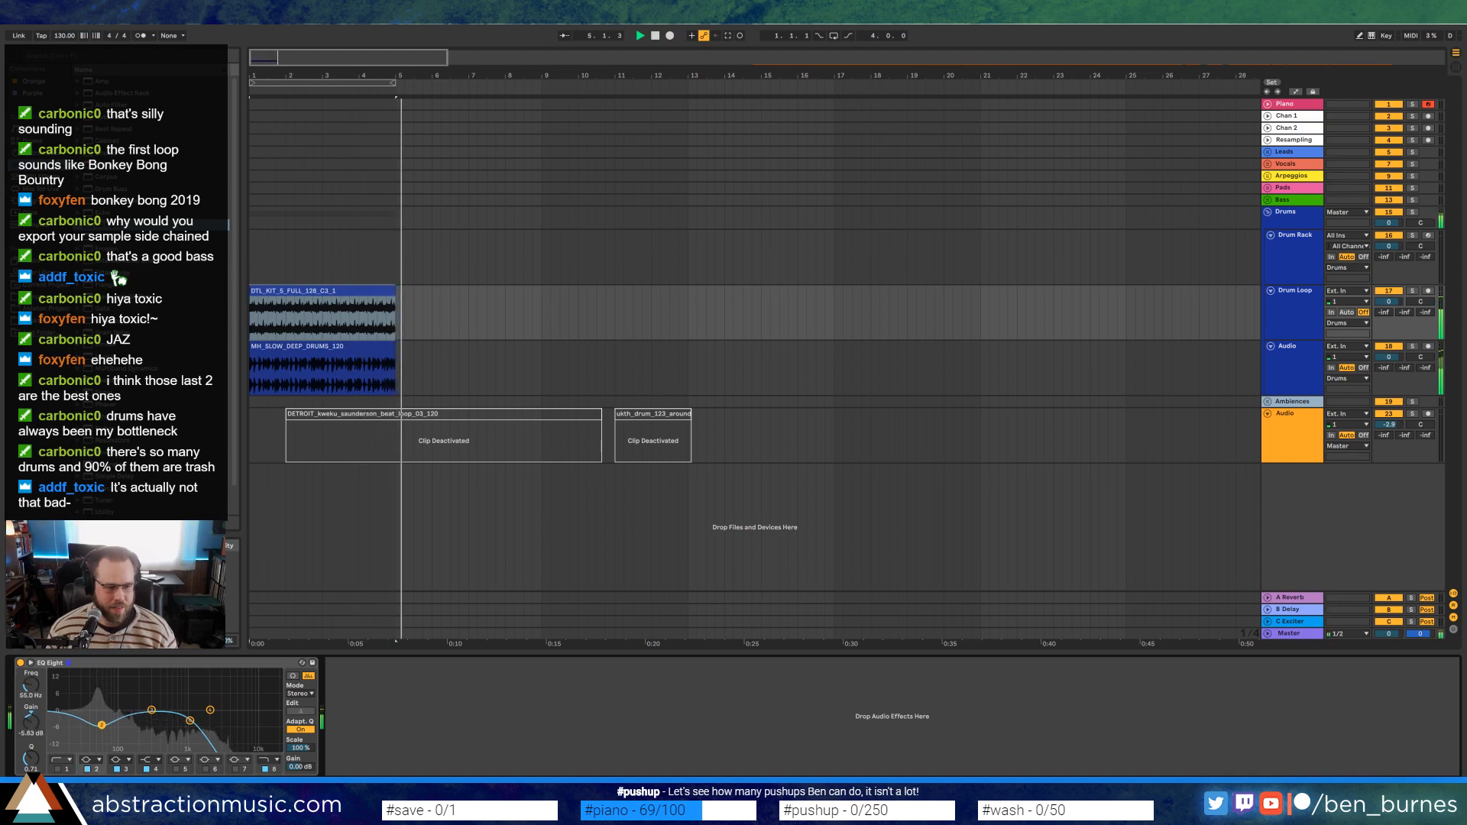
pyautogui.click(362, 294)
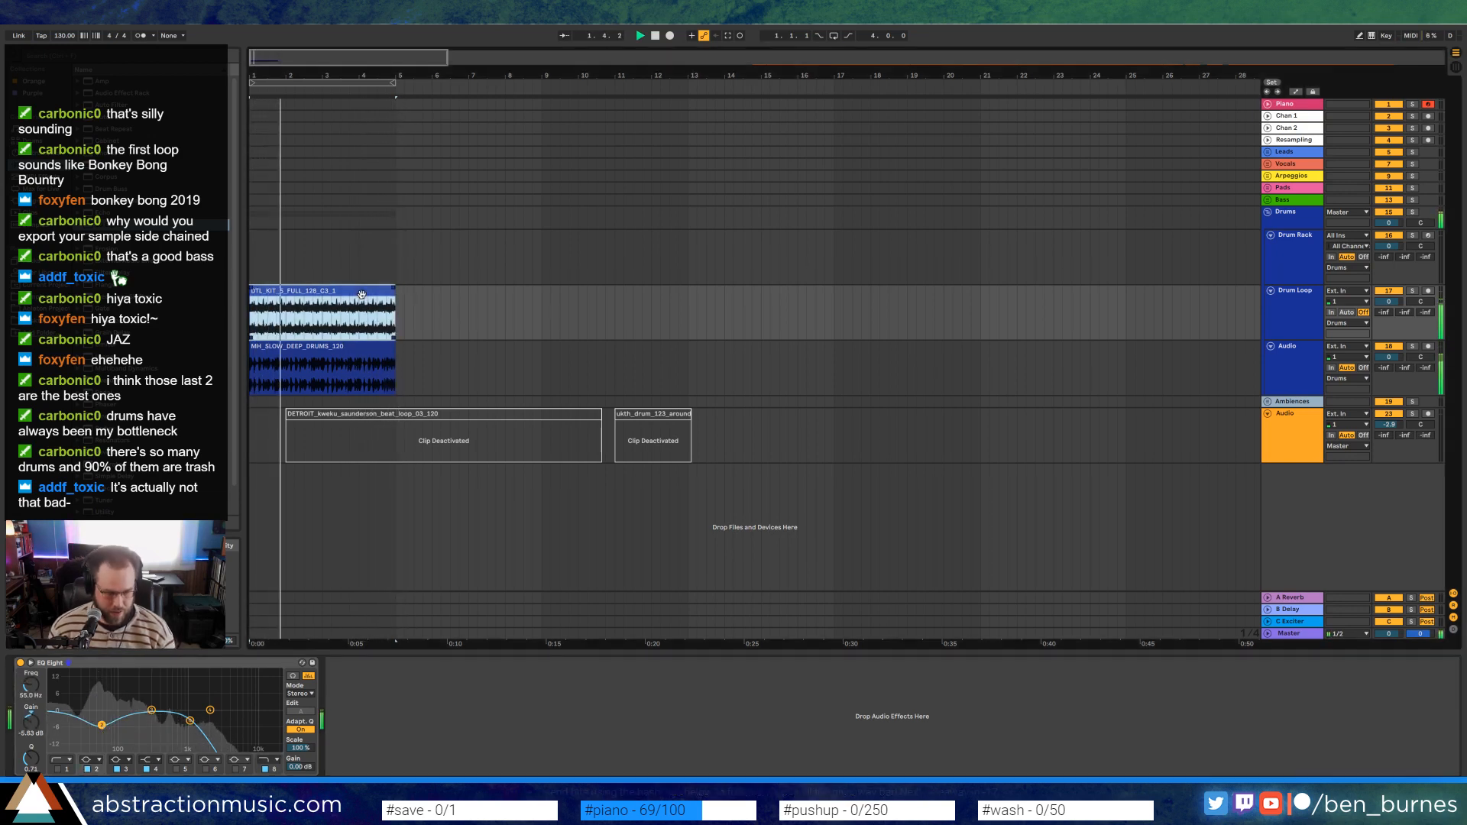
pyautogui.hotkey('ctrl', 'l')
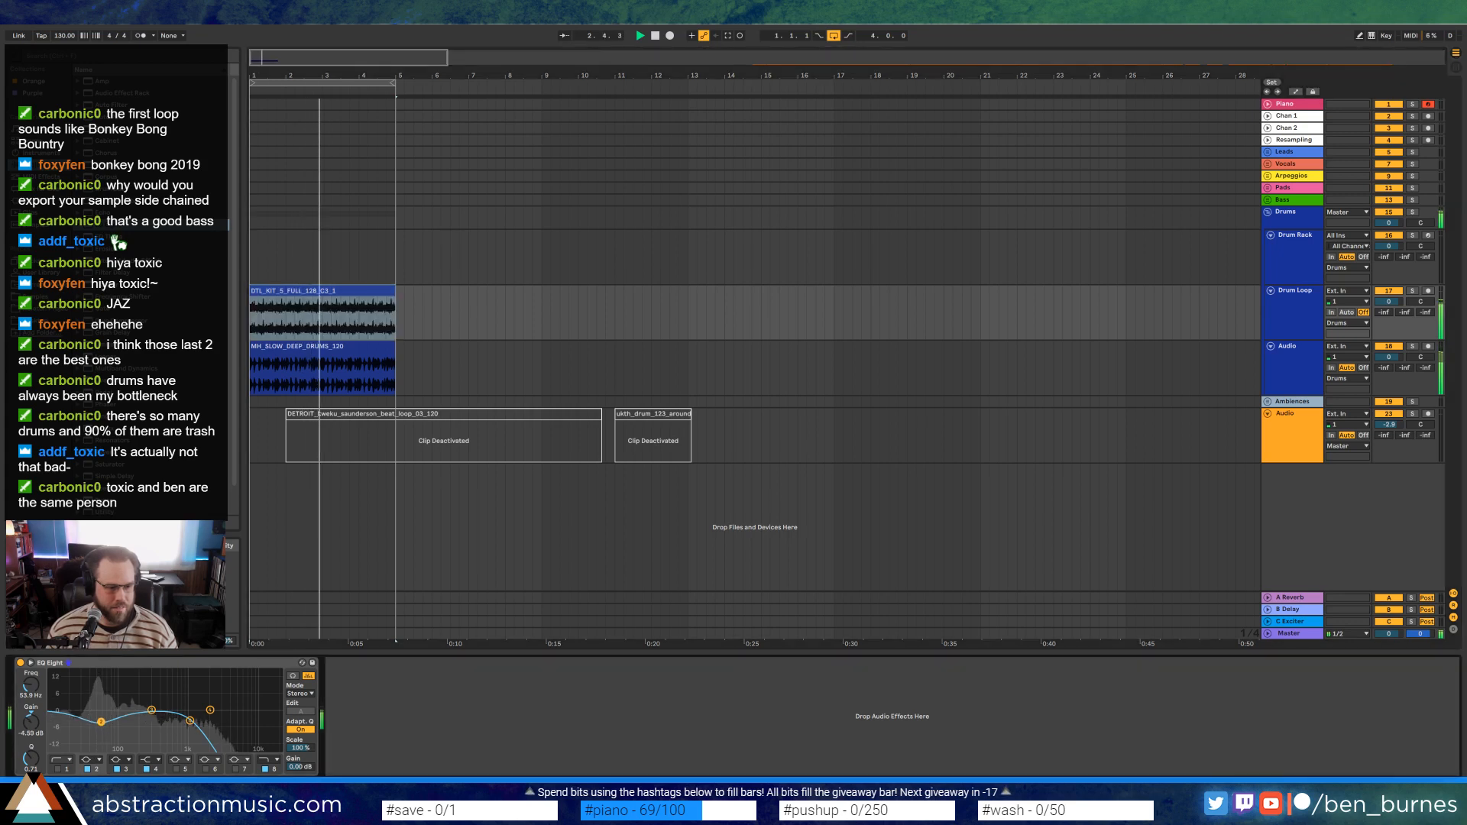
pyautogui.press('space')
pyautogui.moveTo(100, 722); pyautogui.dragTo(102, 730)
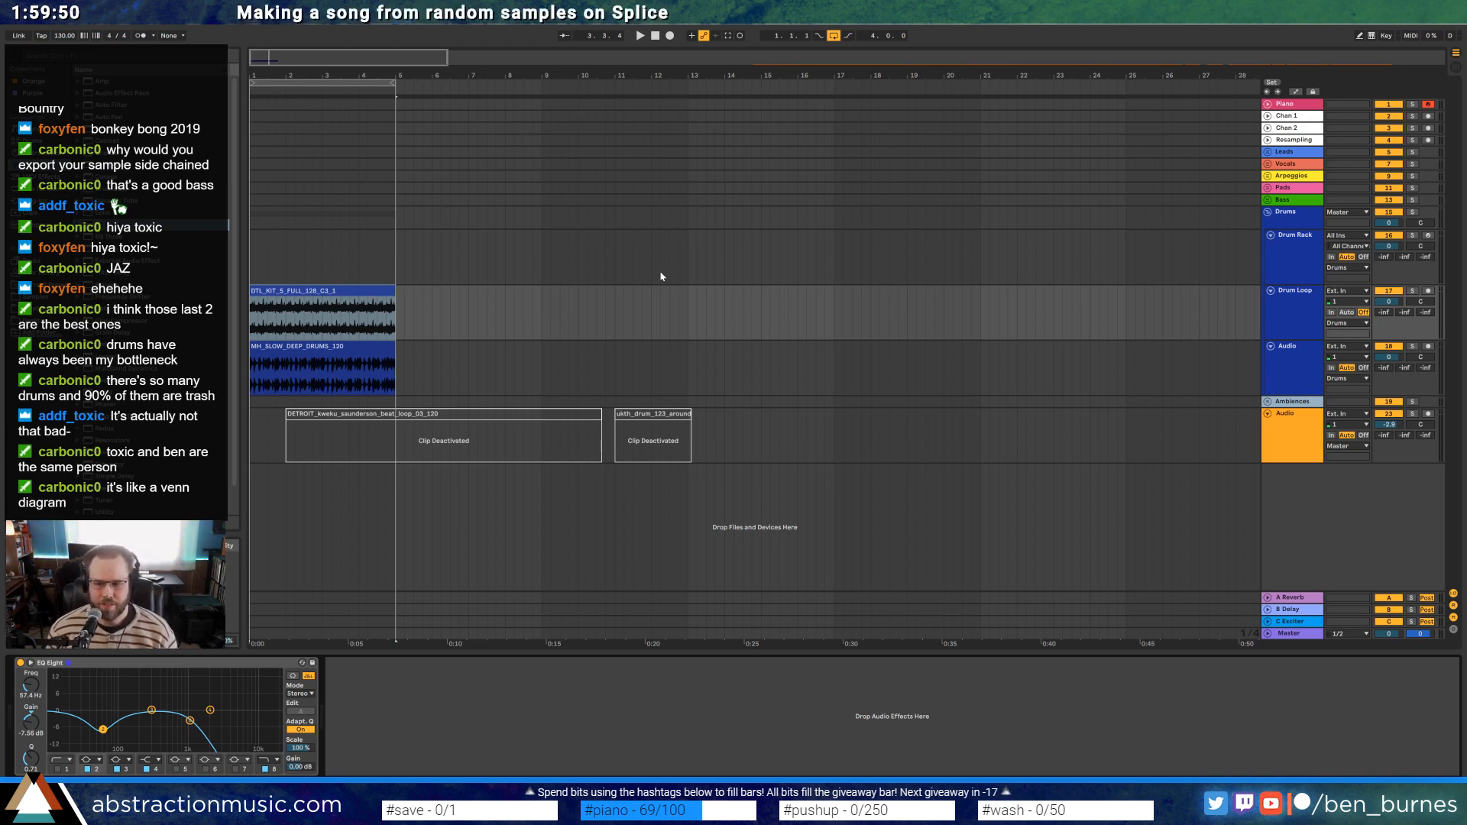
# Solo the Drum Loop track during playback and raise its EQ low-pass frequency to about 3.75 kHz
pyautogui.click(341, 290)
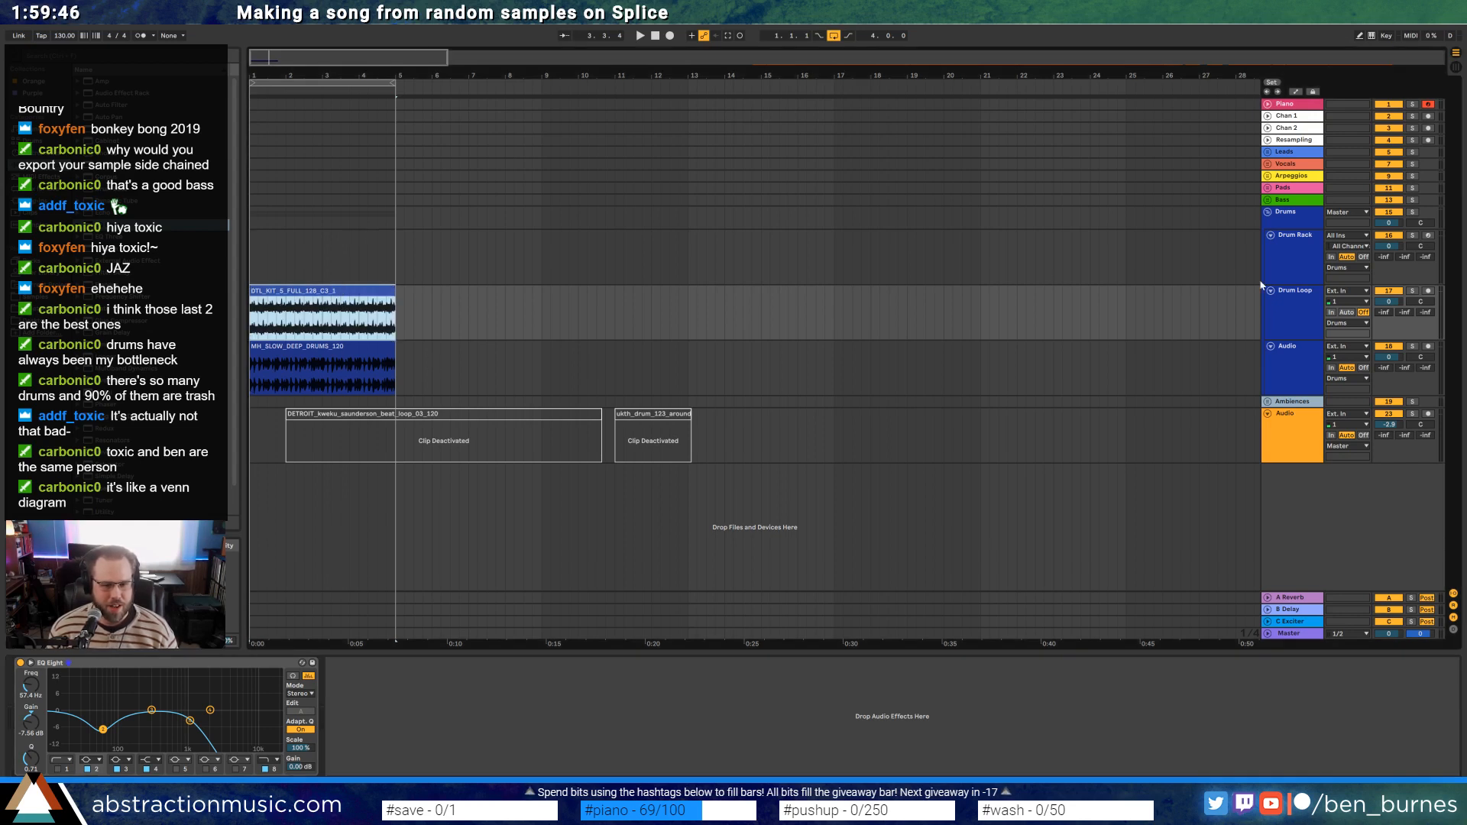
pyautogui.click(1411, 291)
pyautogui.press('space')
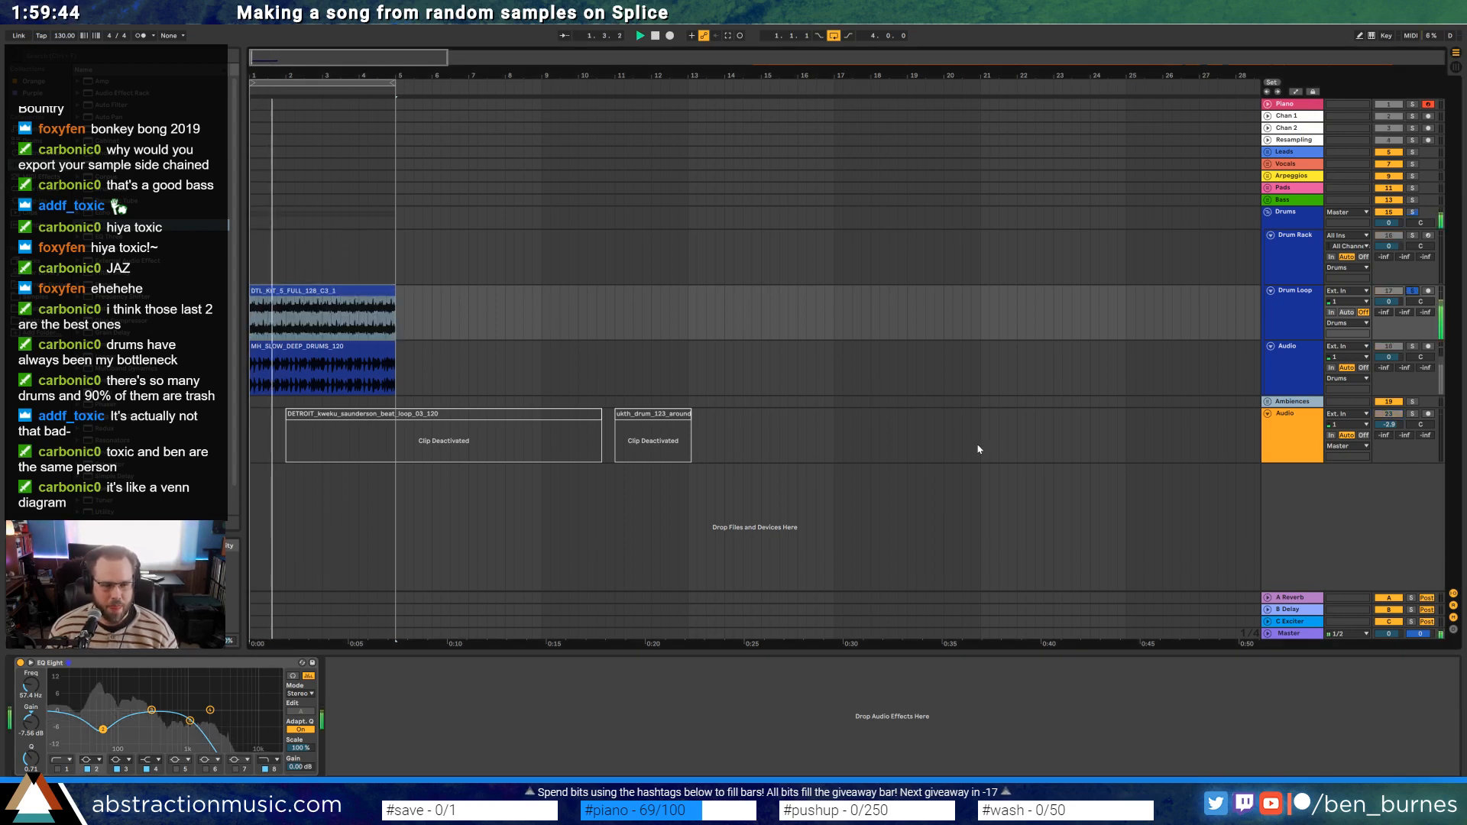
pyautogui.moveTo(197, 722); pyautogui.dragTo(226, 721)
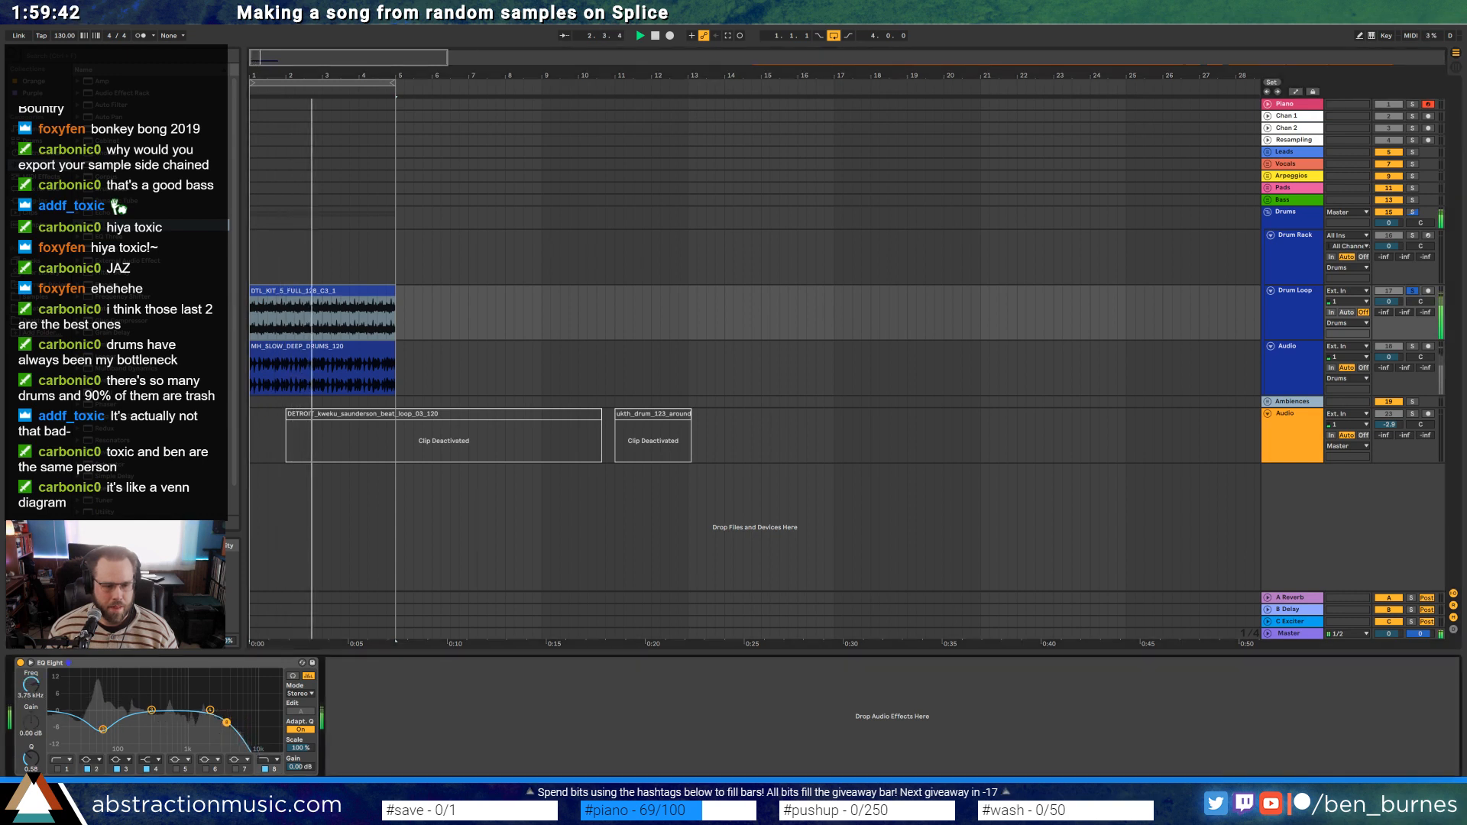
# Raise the MH_SLOW_DEEP_DRUMS_120 track's EQ high-pass to about 880 Hz and play both loops without solo
pyautogui.click(1287, 348)
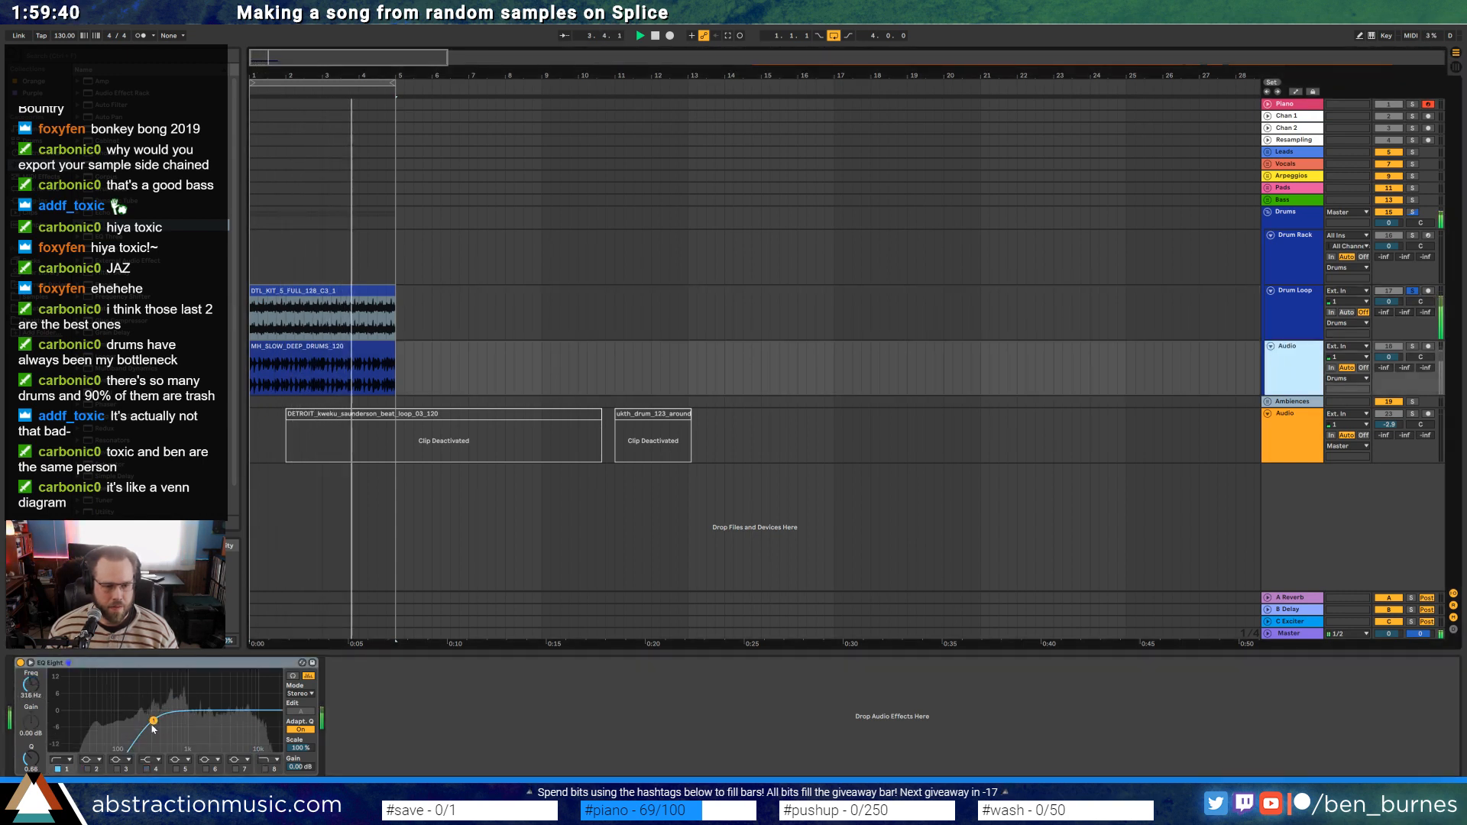
pyautogui.click(1412, 347)
pyautogui.click(1413, 348)
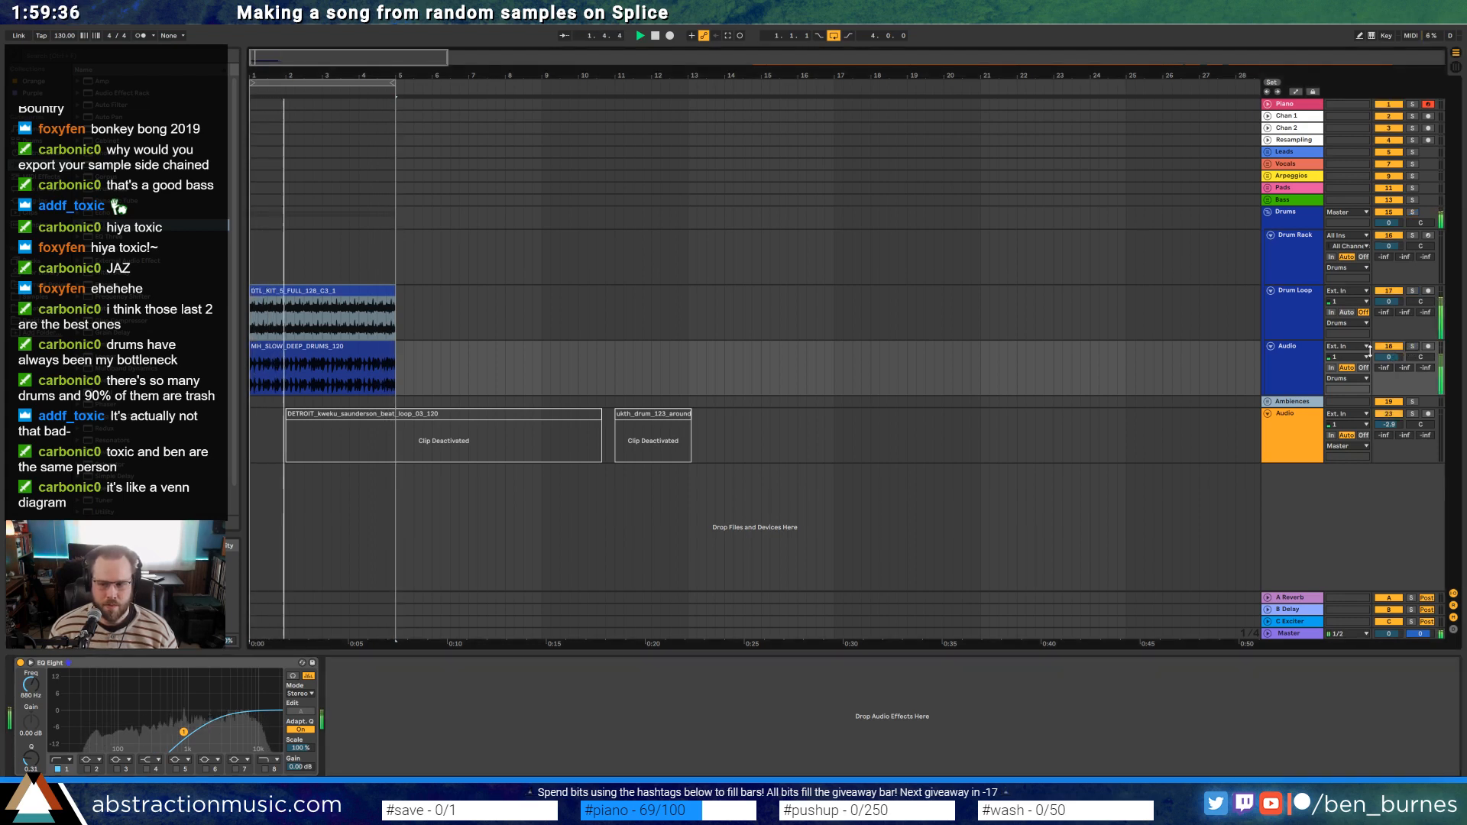
# Replace the band 2 cut in the Drum Loop track's EQ with a band 1 high-pass at about 98 Hz
pyautogui.click(308, 292)
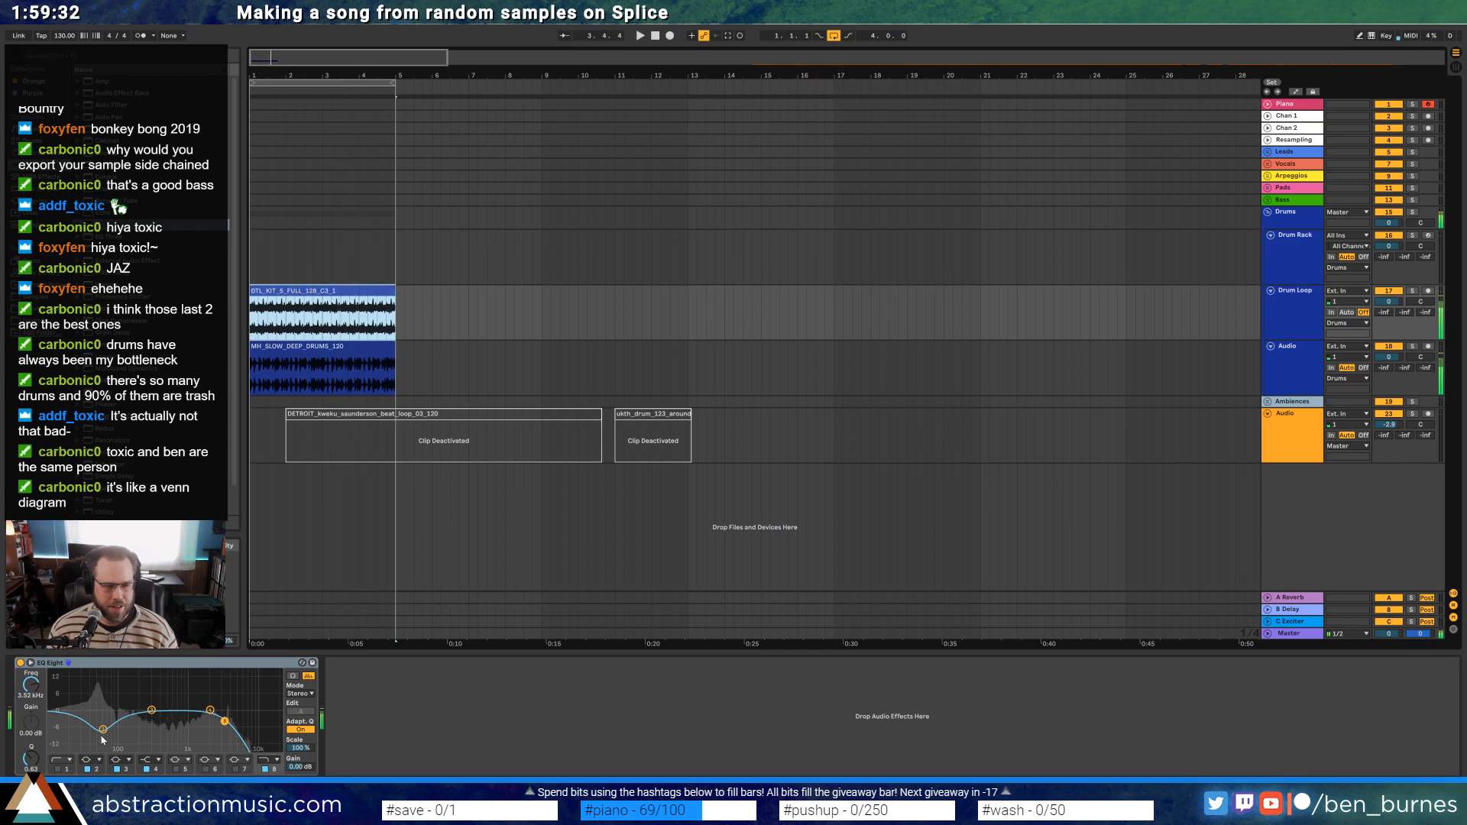
pyautogui.press('space')
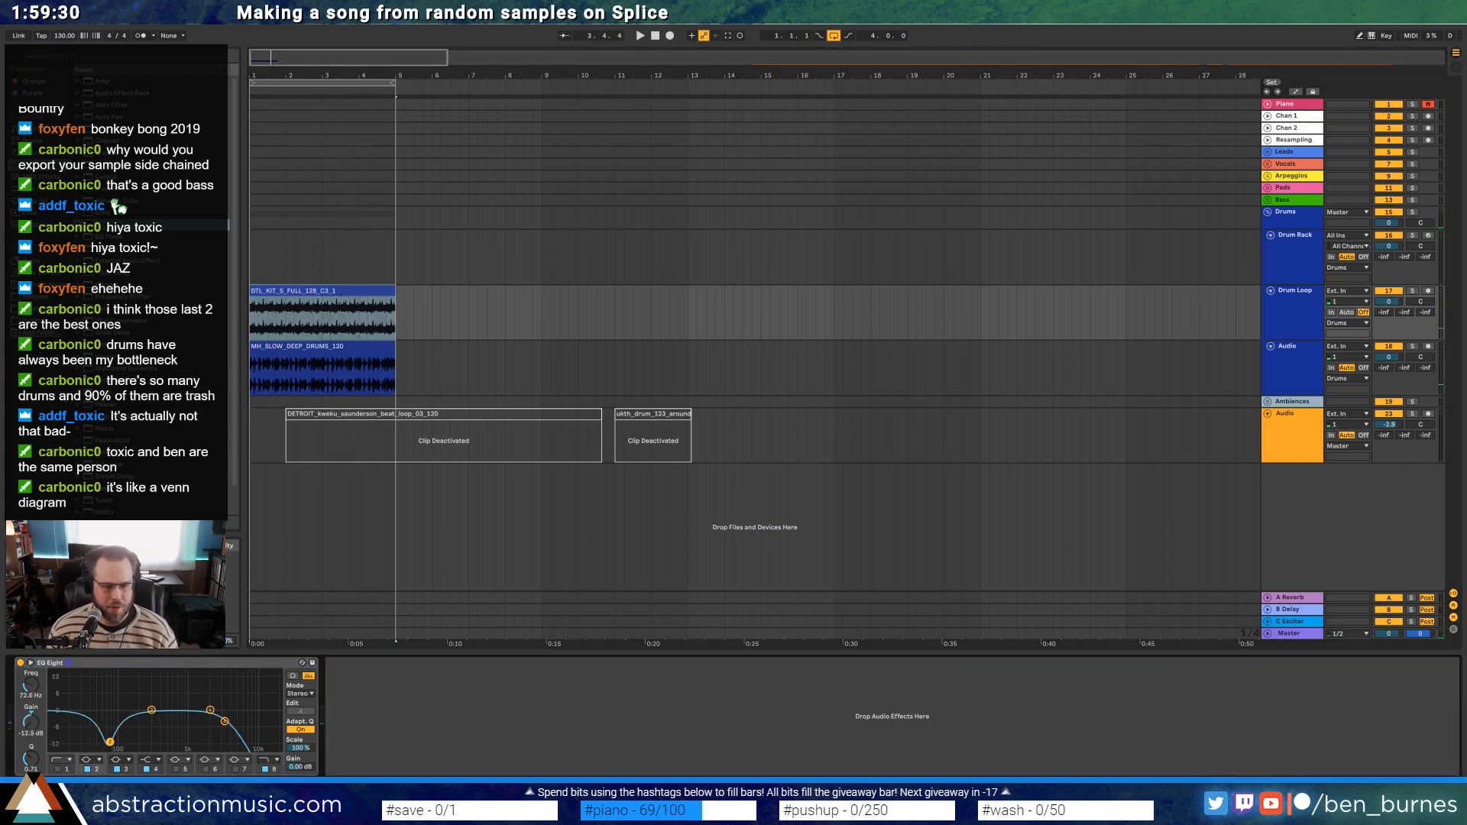
pyautogui.press('space')
pyautogui.moveTo(105, 744)
pyautogui.mouseDown()
pyautogui.moveTo(129, 741)
pyautogui.moveTo(95, 735)
pyautogui.moveTo(121, 721)
pyautogui.mouseUp()
pyautogui.doubleClick(76, 719)
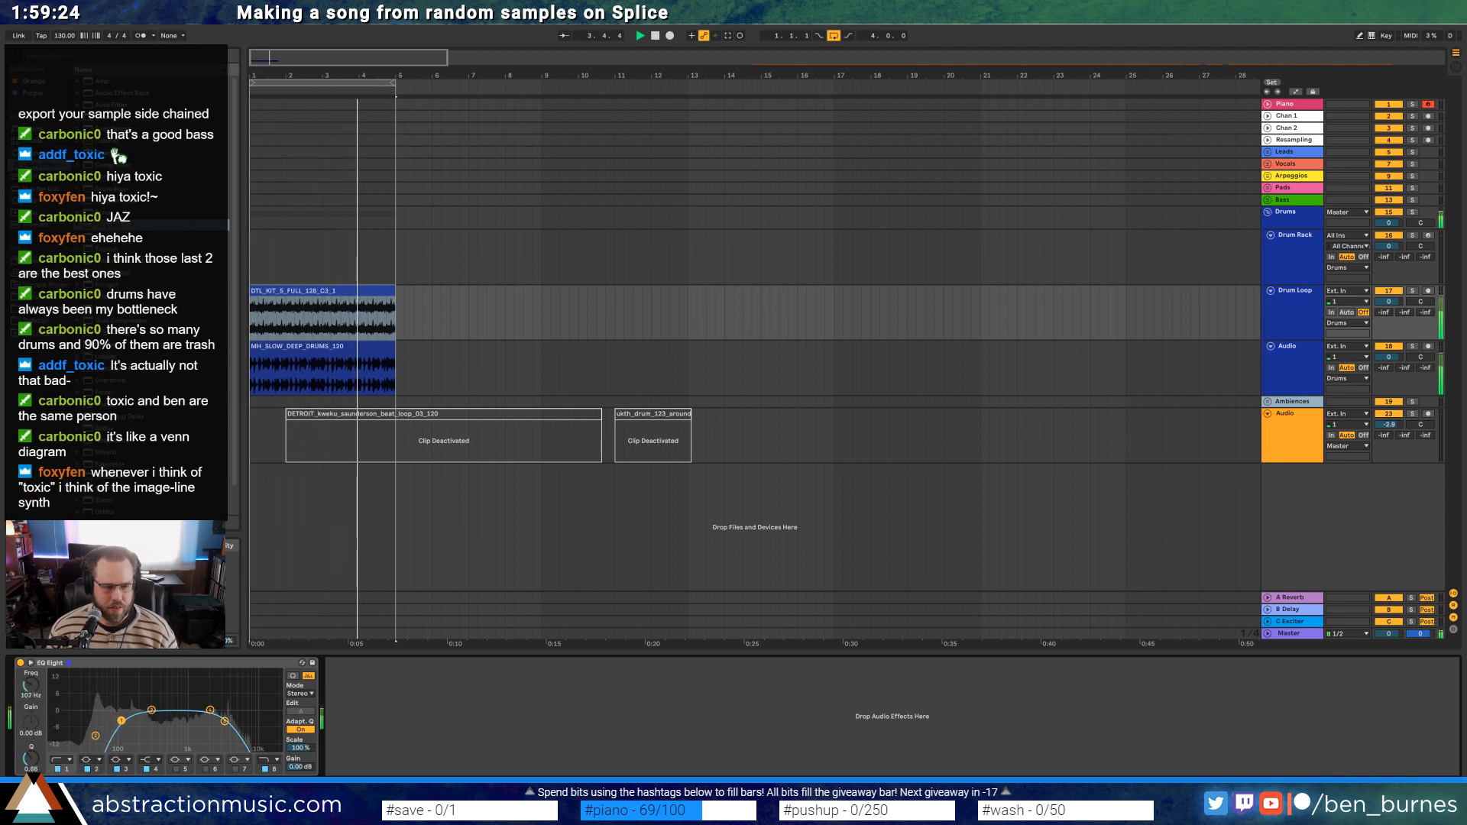
pyautogui.click(95, 736)
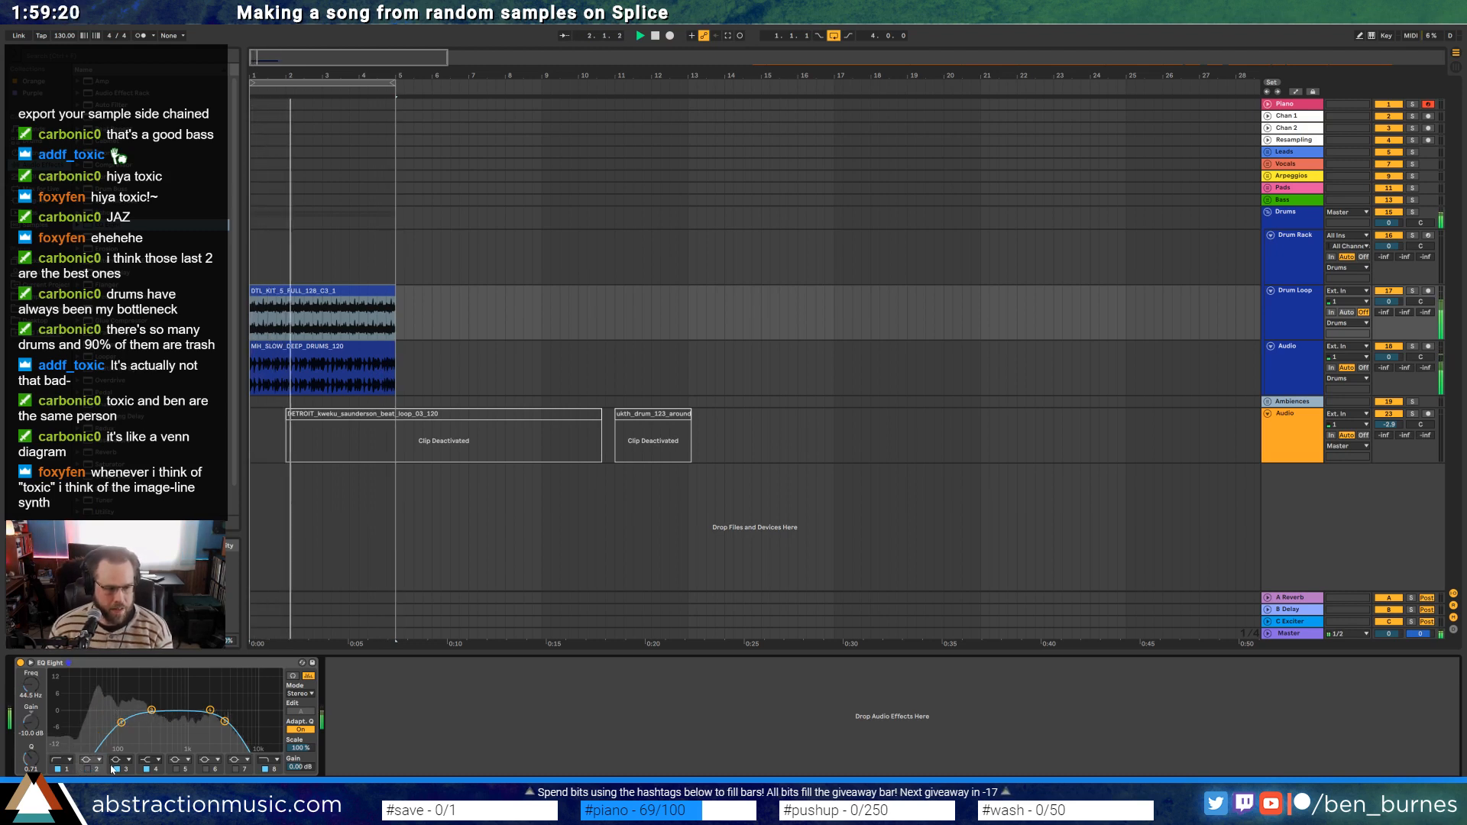
pyautogui.press('space')
pyautogui.click(119, 722)
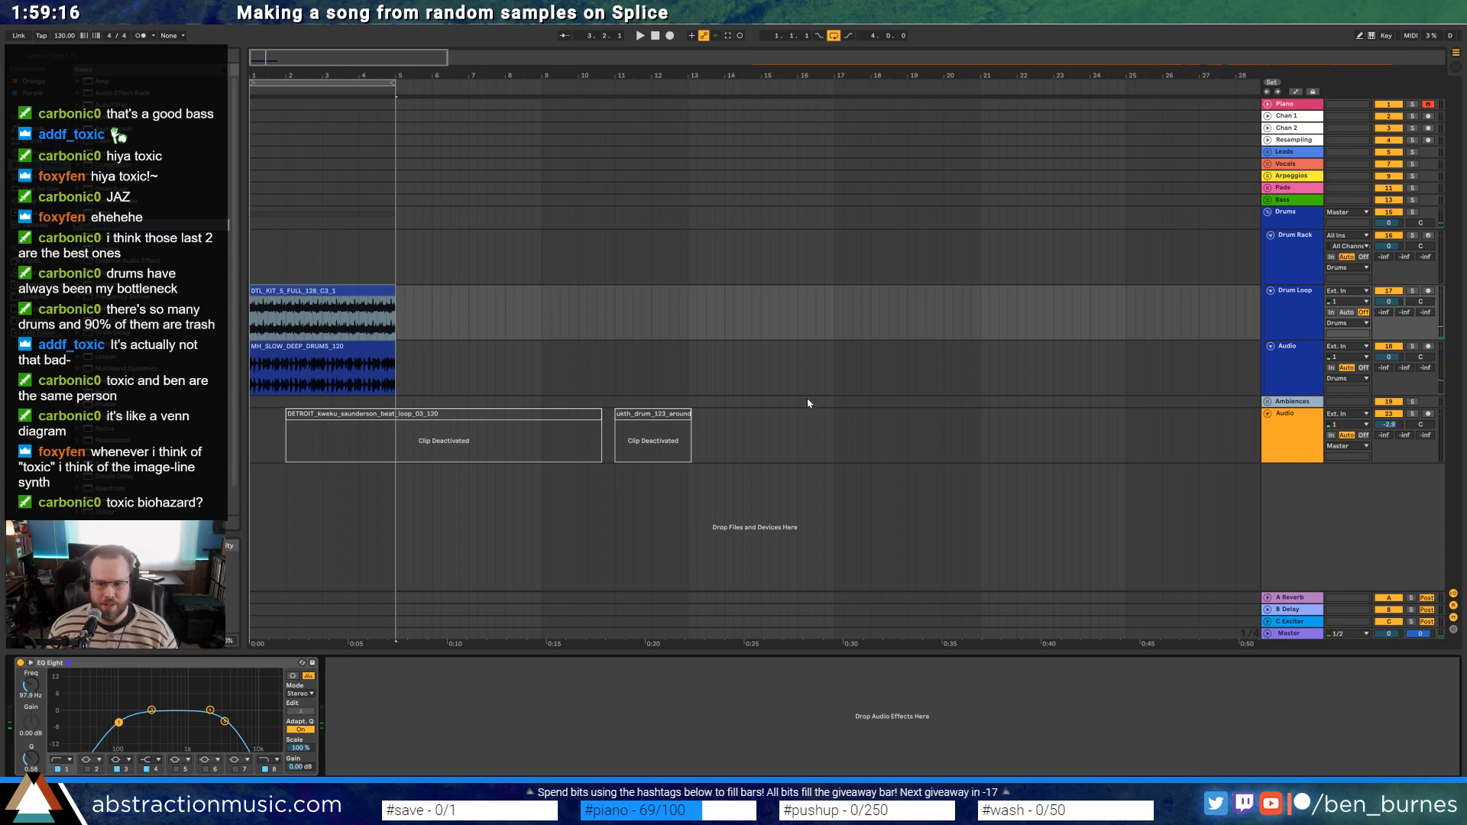
# Insert a new audio track below Drum Rack and open a folder of one-shot drum samples in the browser
pyautogui.click(1295, 266)
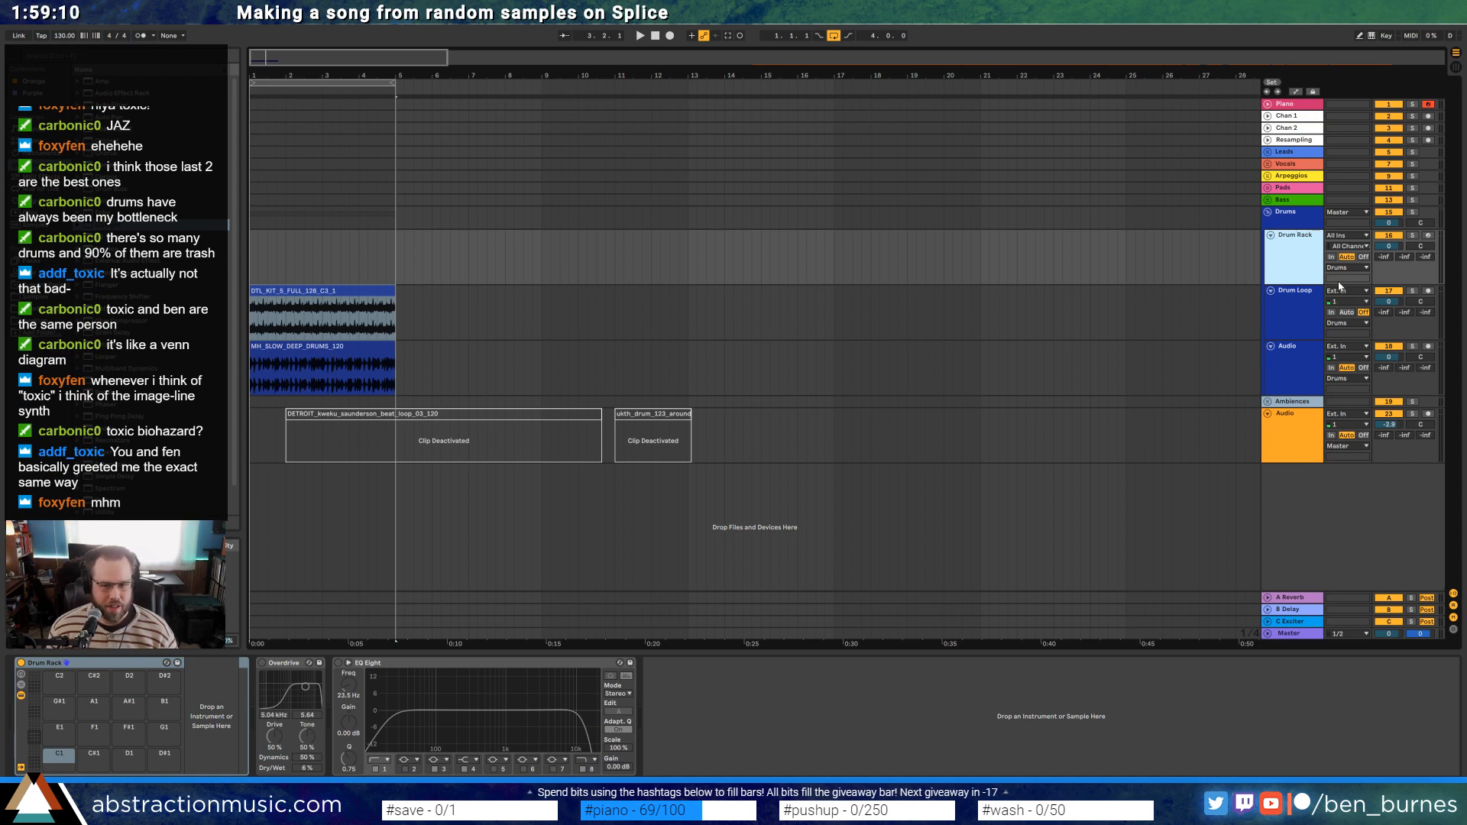
pyautogui.hotkey('ctrl', 't')
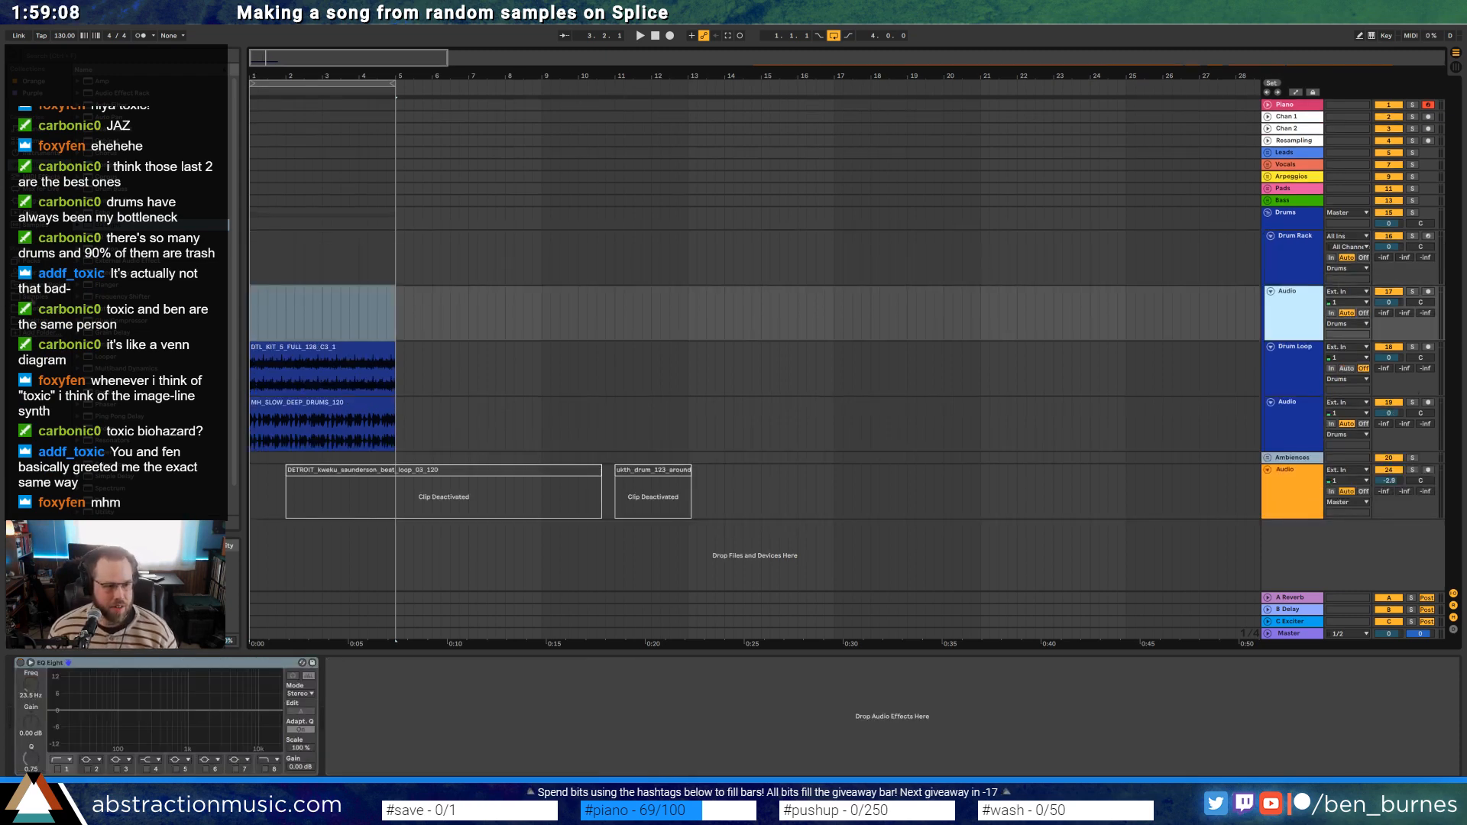
pyautogui.click(120, 83)
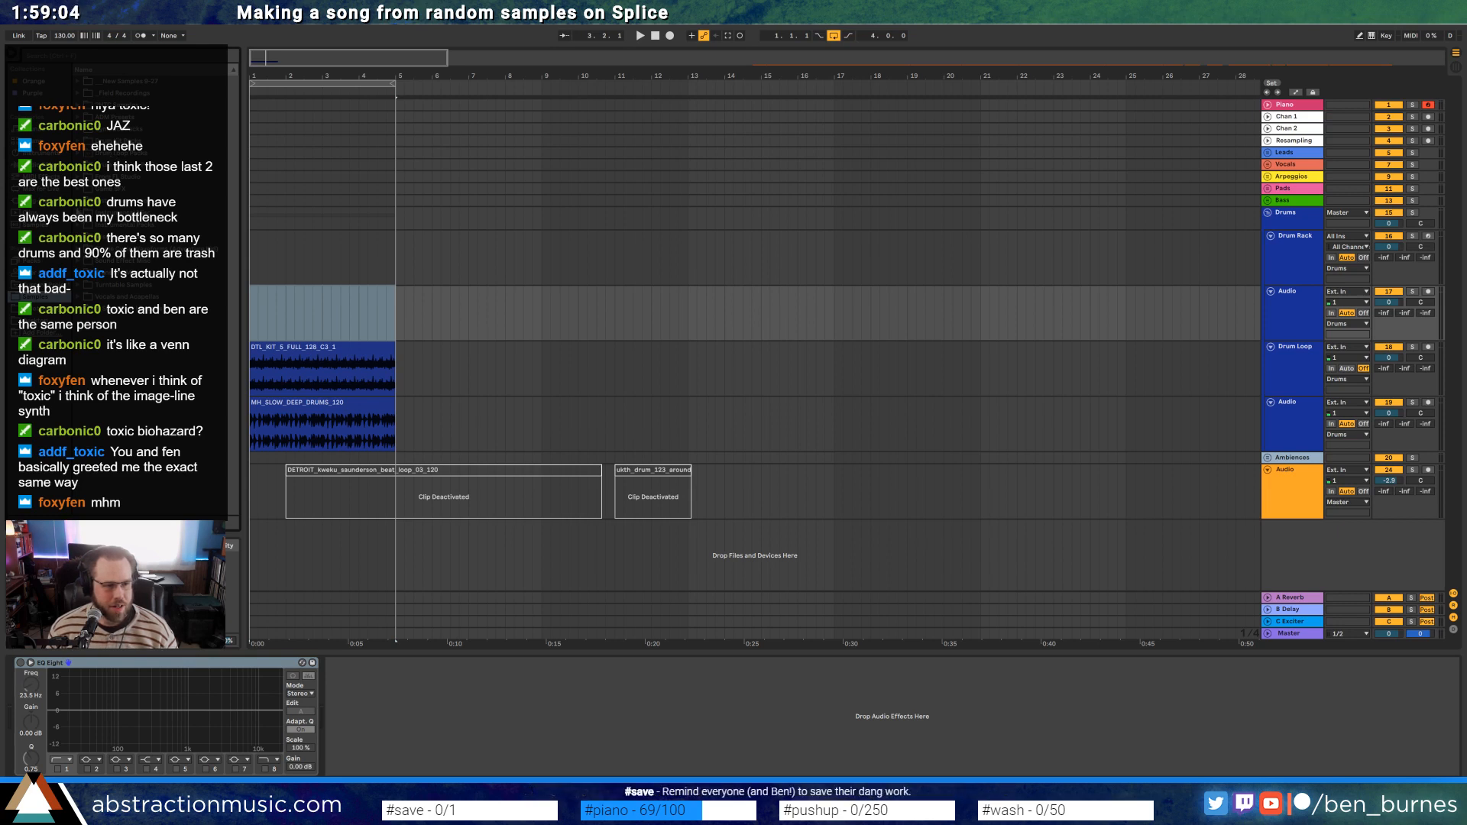
pyautogui.click(115, 166)
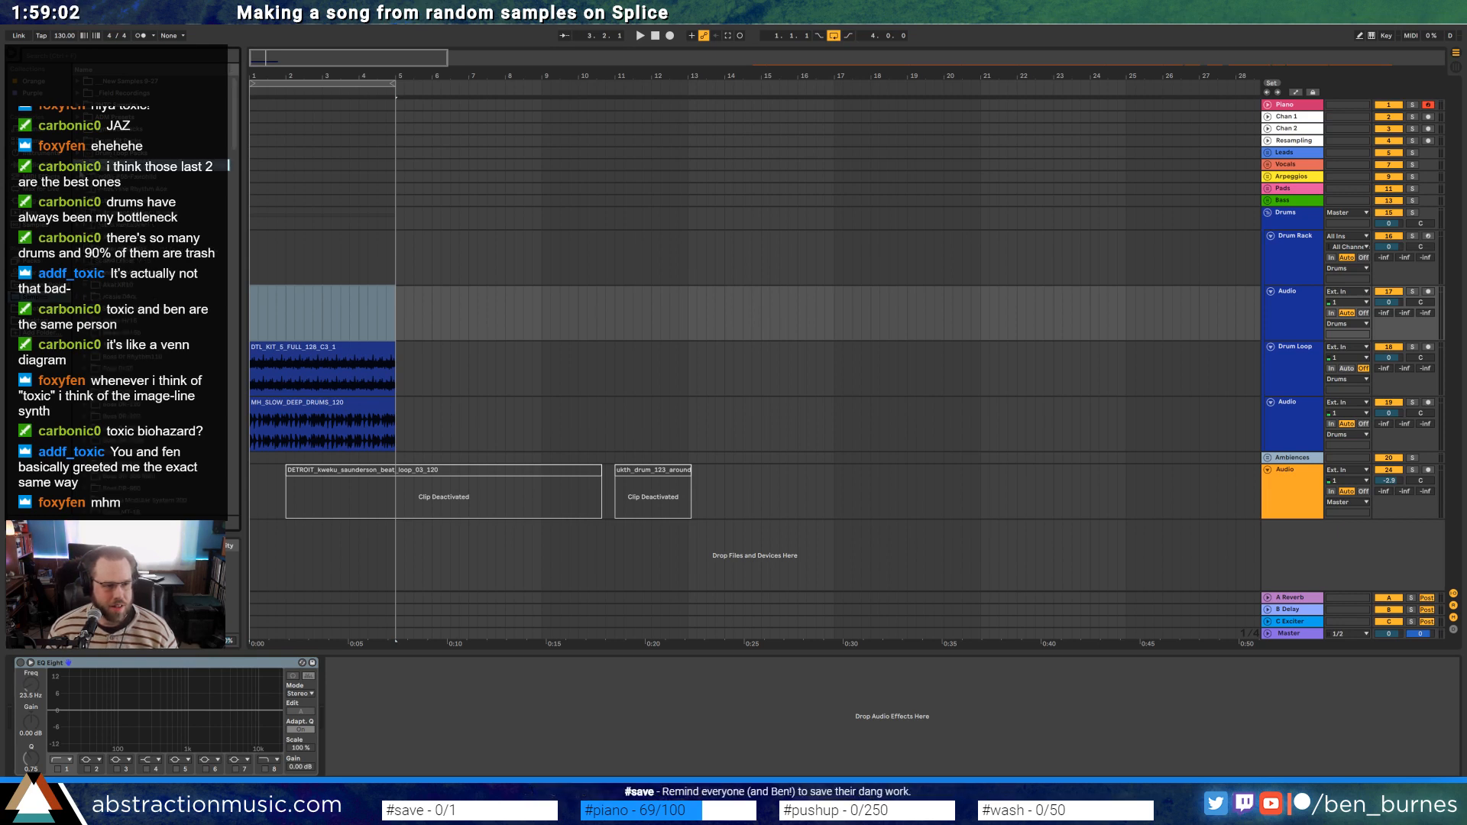
pyautogui.click(115, 177)
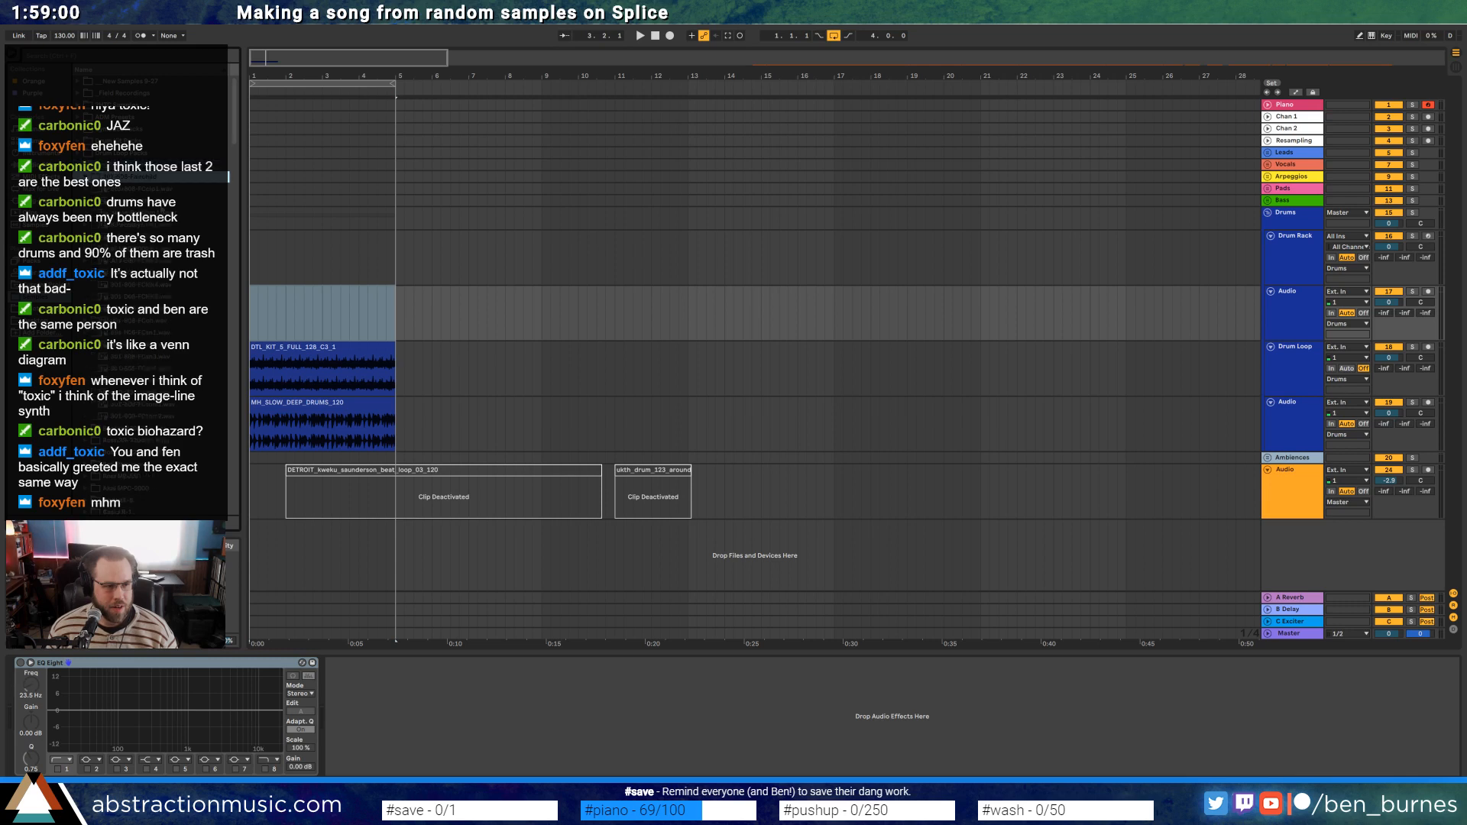
pyautogui.click(114, 297)
pyautogui.click(115, 249)
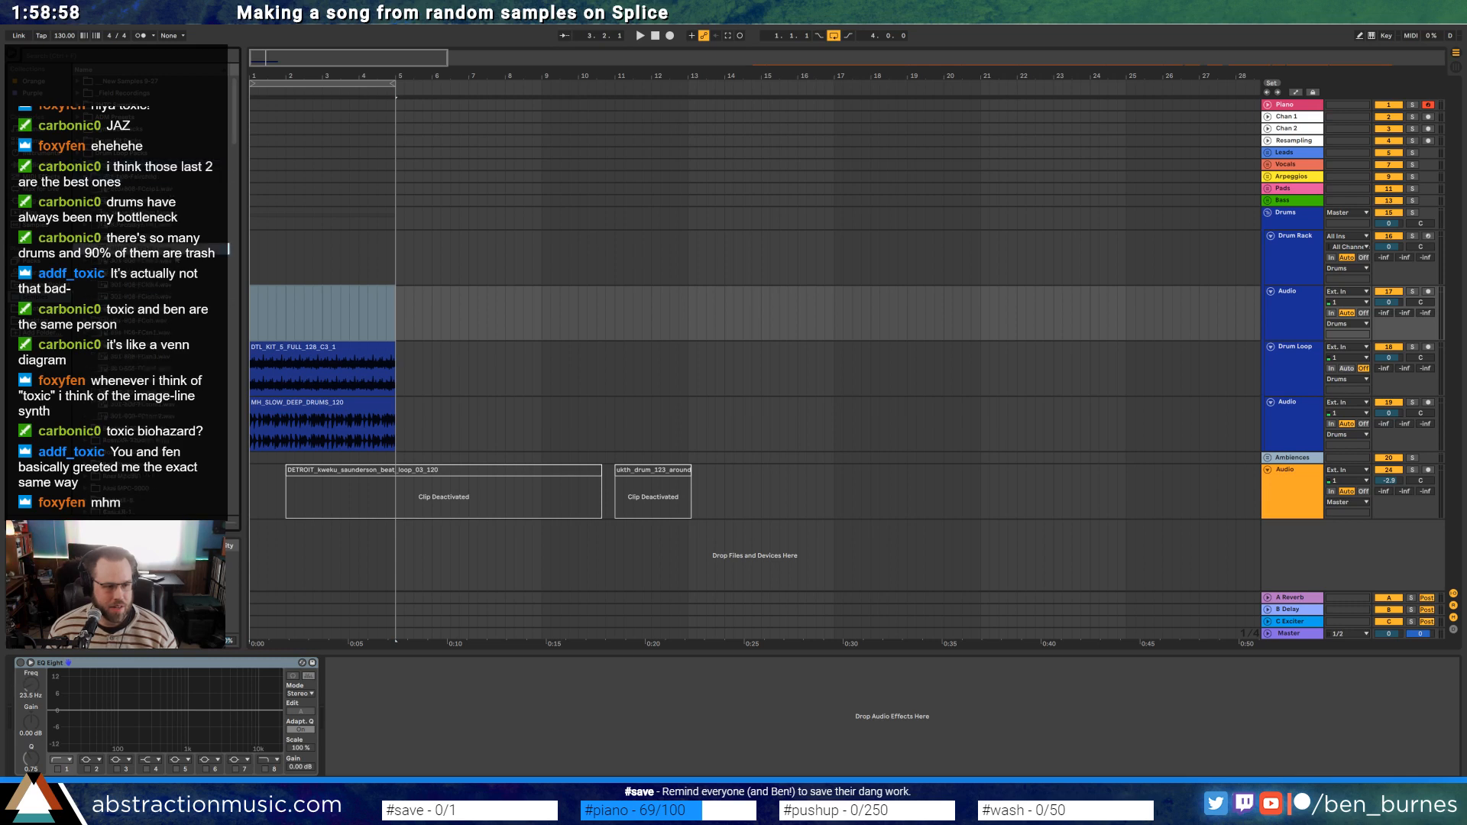
# Audition the one-shot drum samples and place the chosen one at bar 1 of the new track below Drum Rack
pyautogui.press('Down')
pyautogui.press('Up')
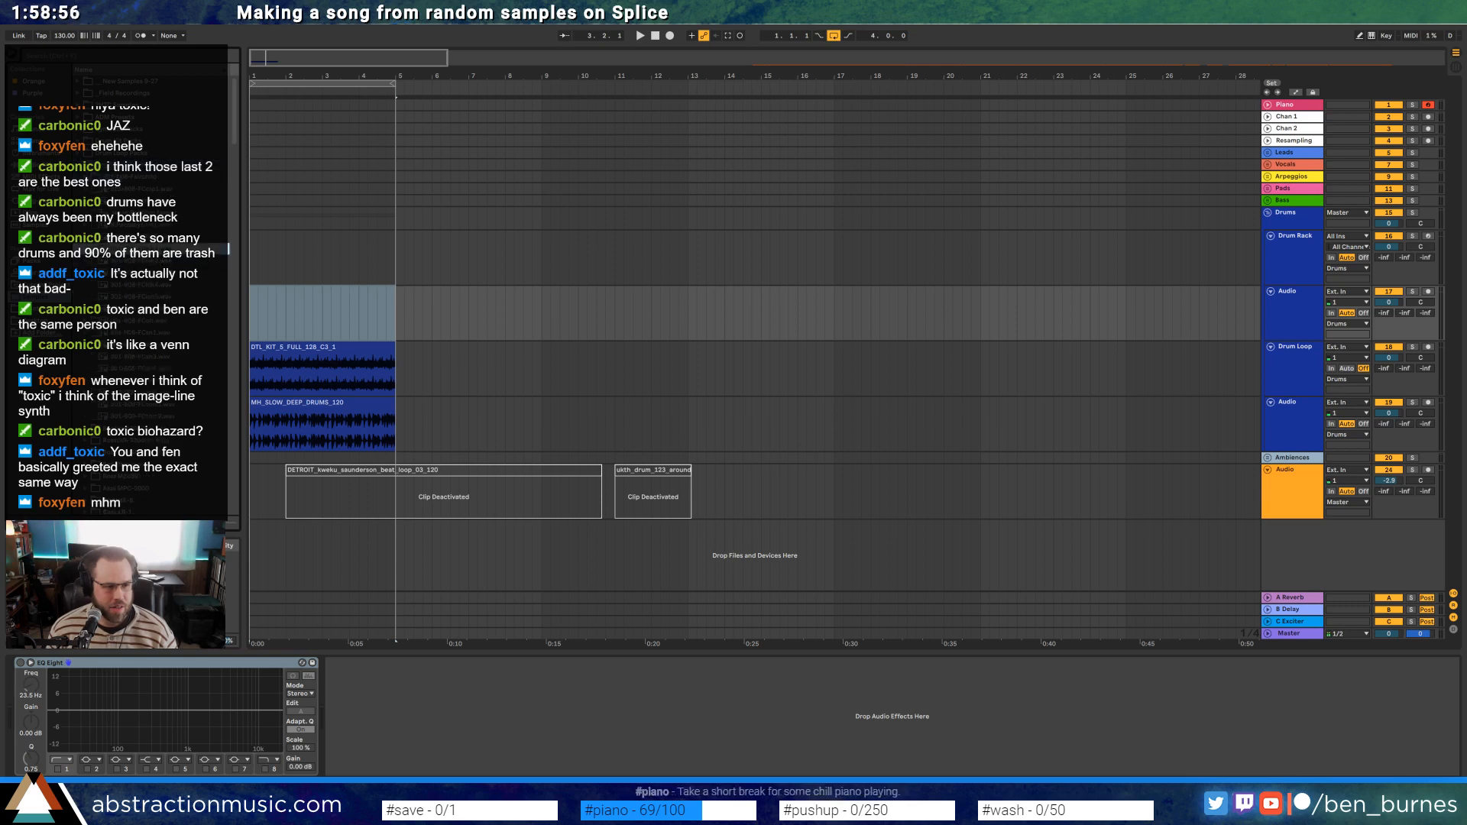
pyautogui.press('Up')
pyautogui.press('Down')
pyautogui.press('Down')
pyautogui.press('Down')
pyautogui.press('Down')
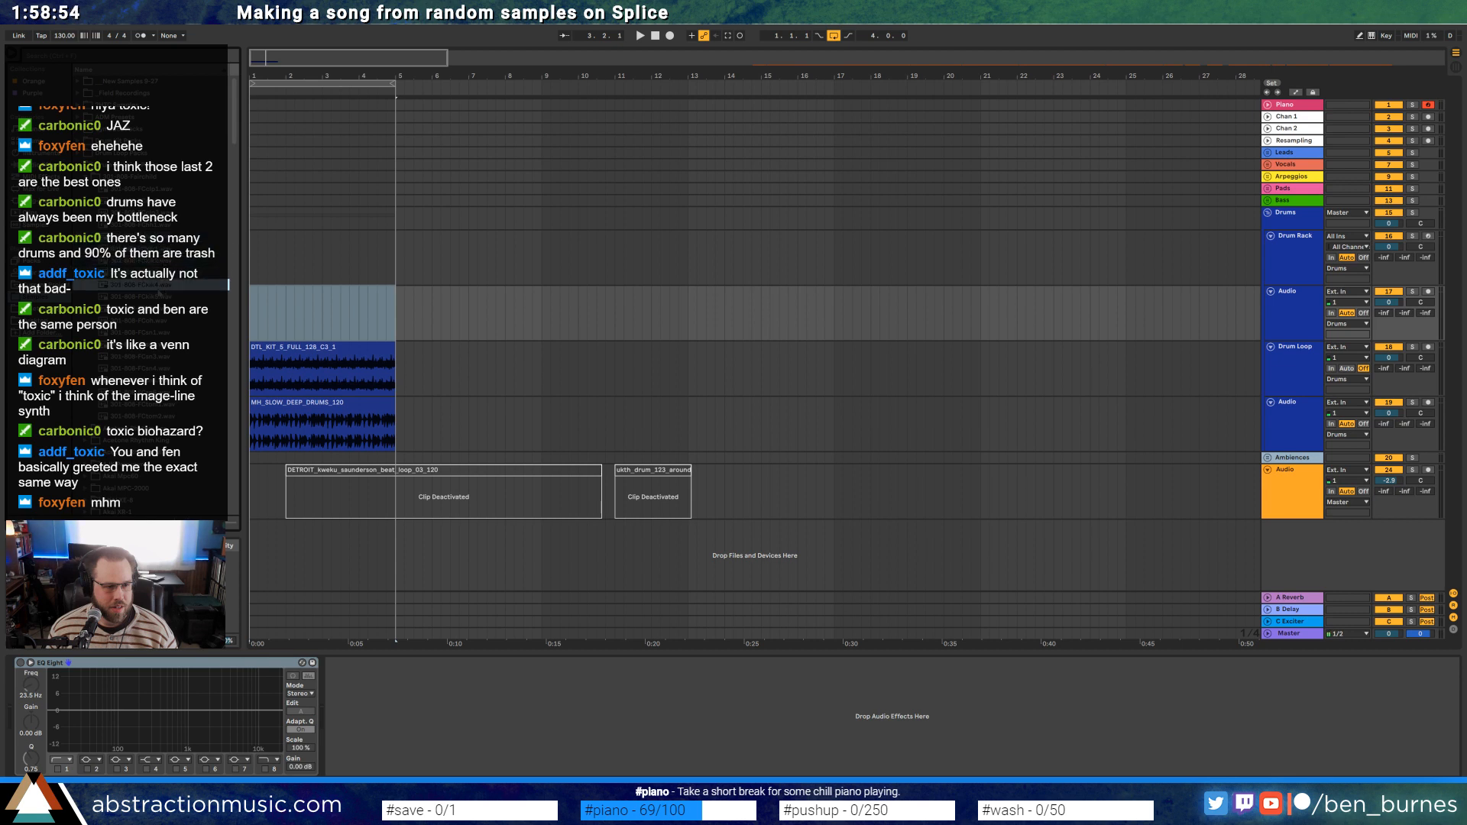
pyautogui.press('Down')
pyautogui.press('Down')
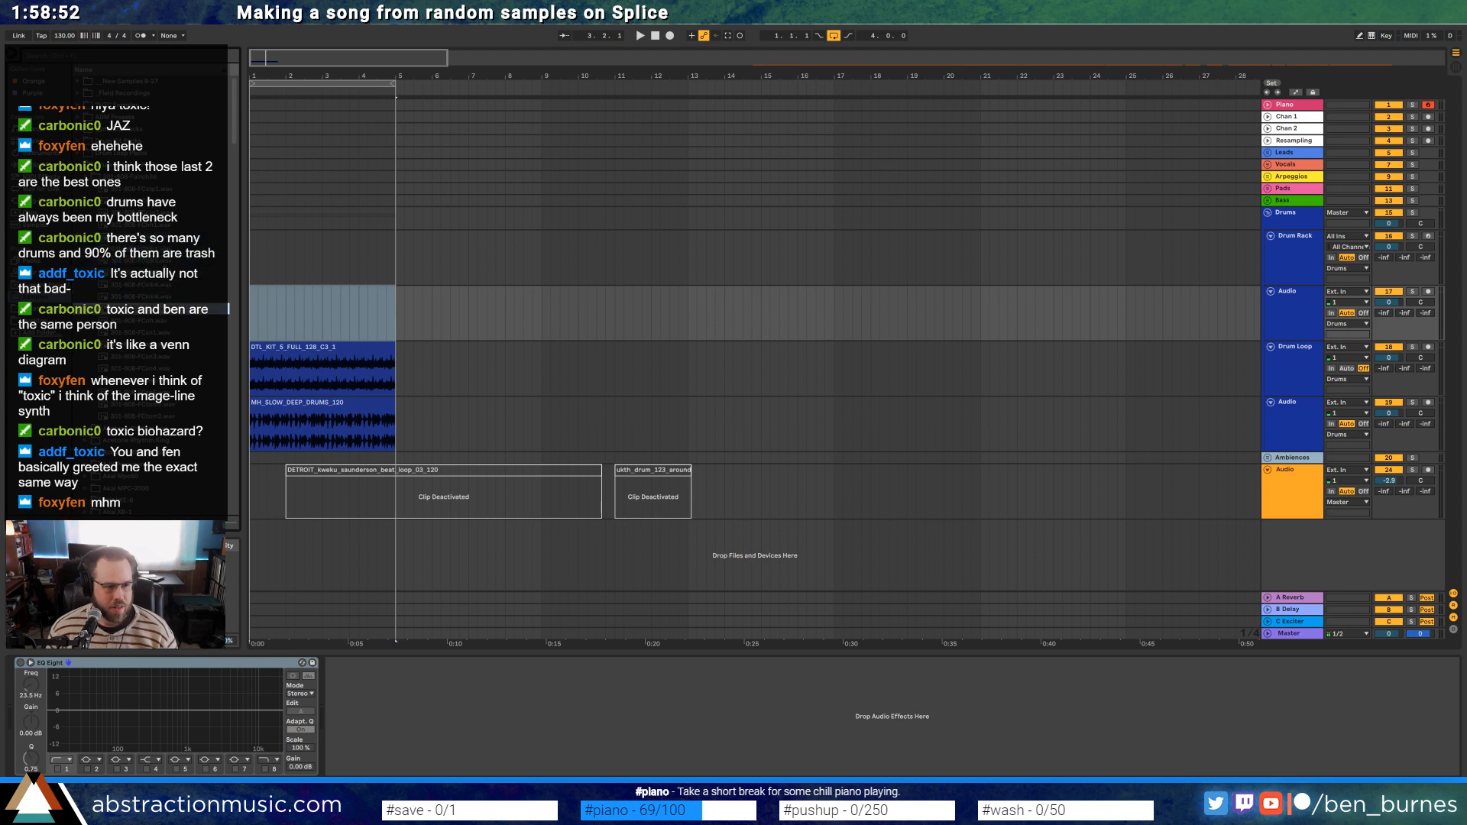
pyautogui.moveTo(137, 308); pyautogui.dragTo(253, 324)
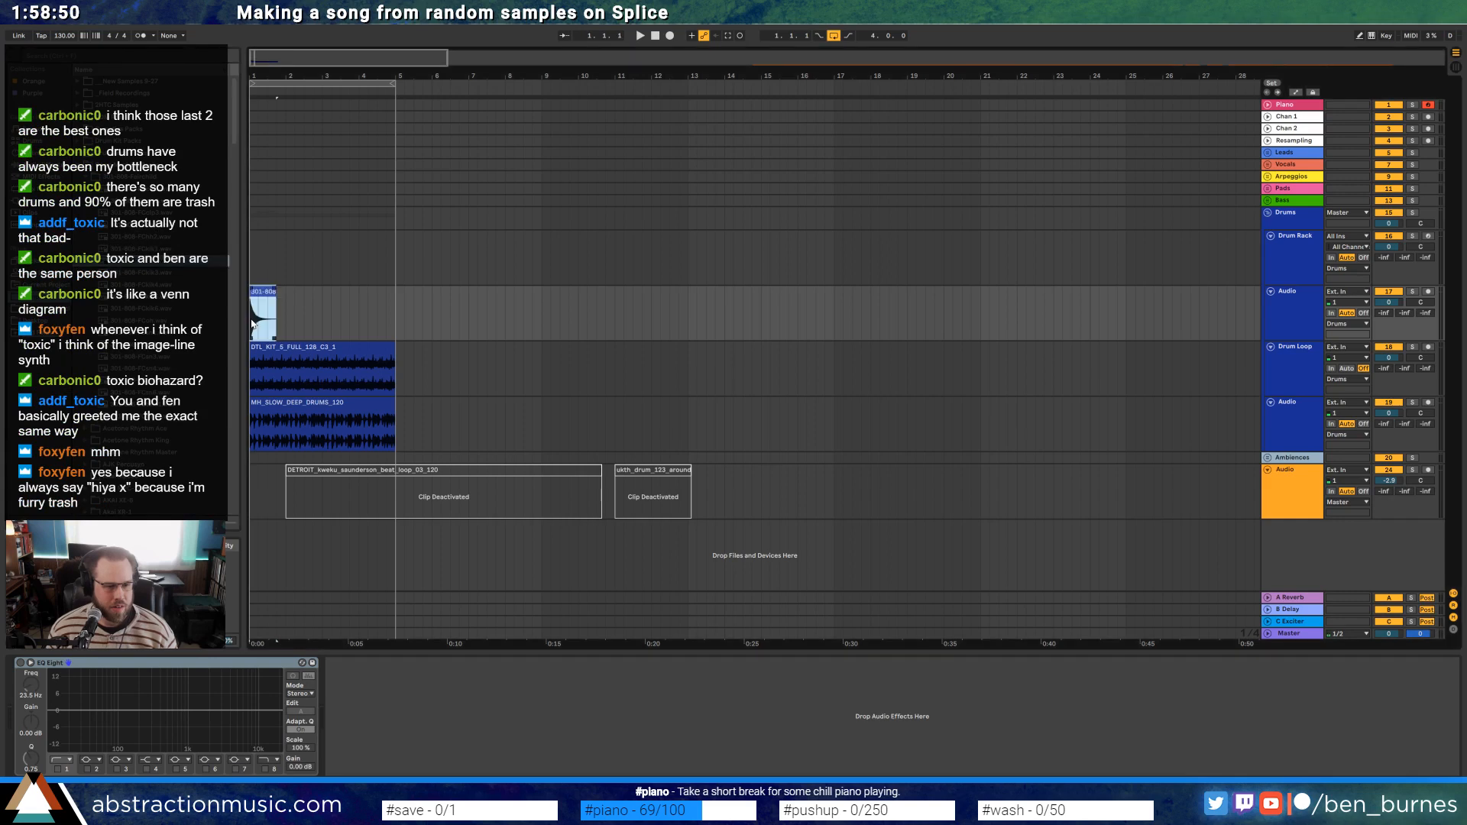
# Trim the kick clip at bar 1 to half a beat and duplicate it onto every beat of the bar
pyautogui.press('+')
pyautogui.press('+')
pyautogui.press('+')
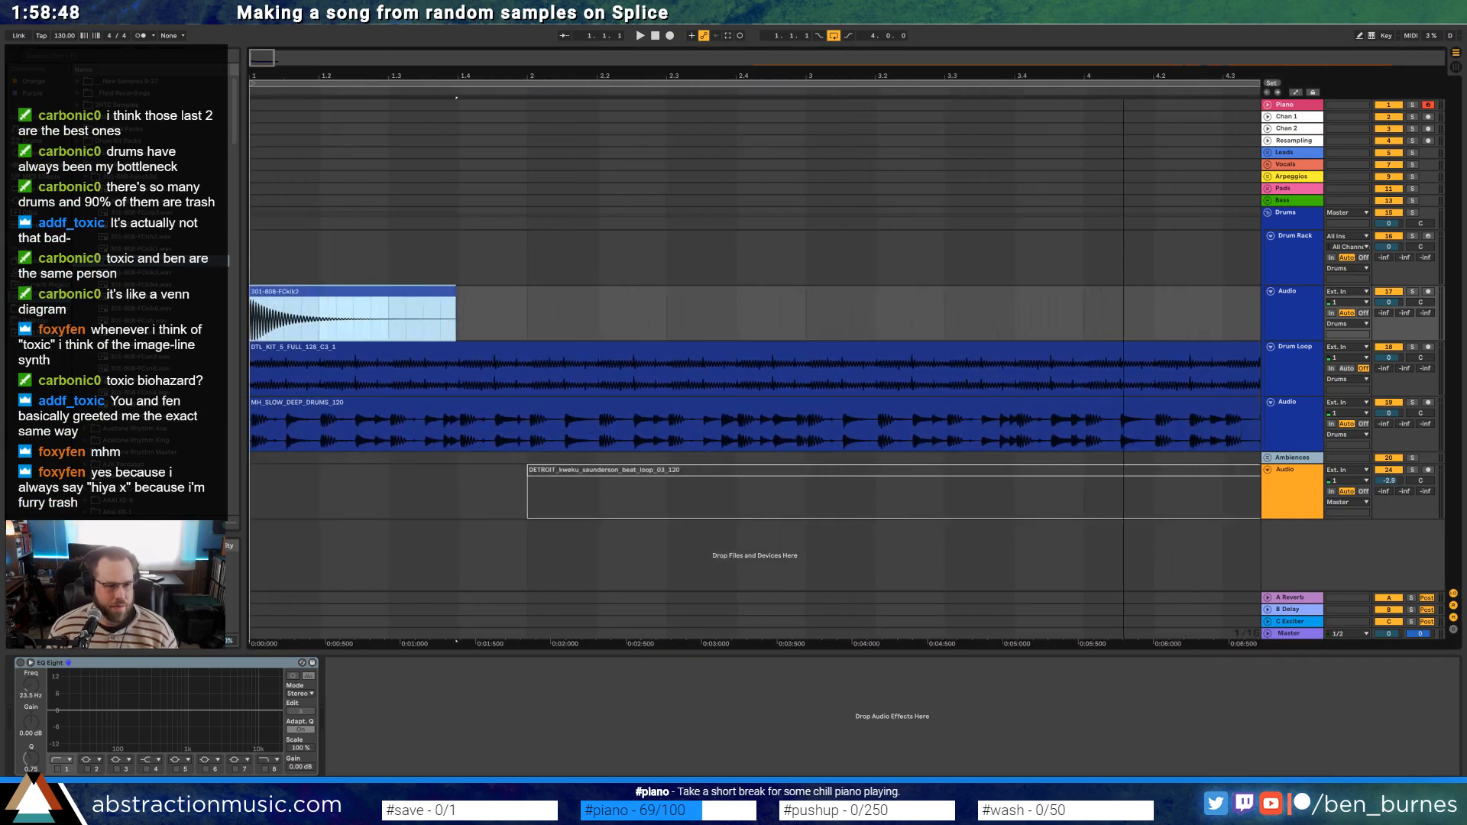
pyautogui.moveTo(327, 200); pyautogui.dragTo(327, 188)
pyautogui.moveTo(429, 293); pyautogui.dragTo(279, 305)
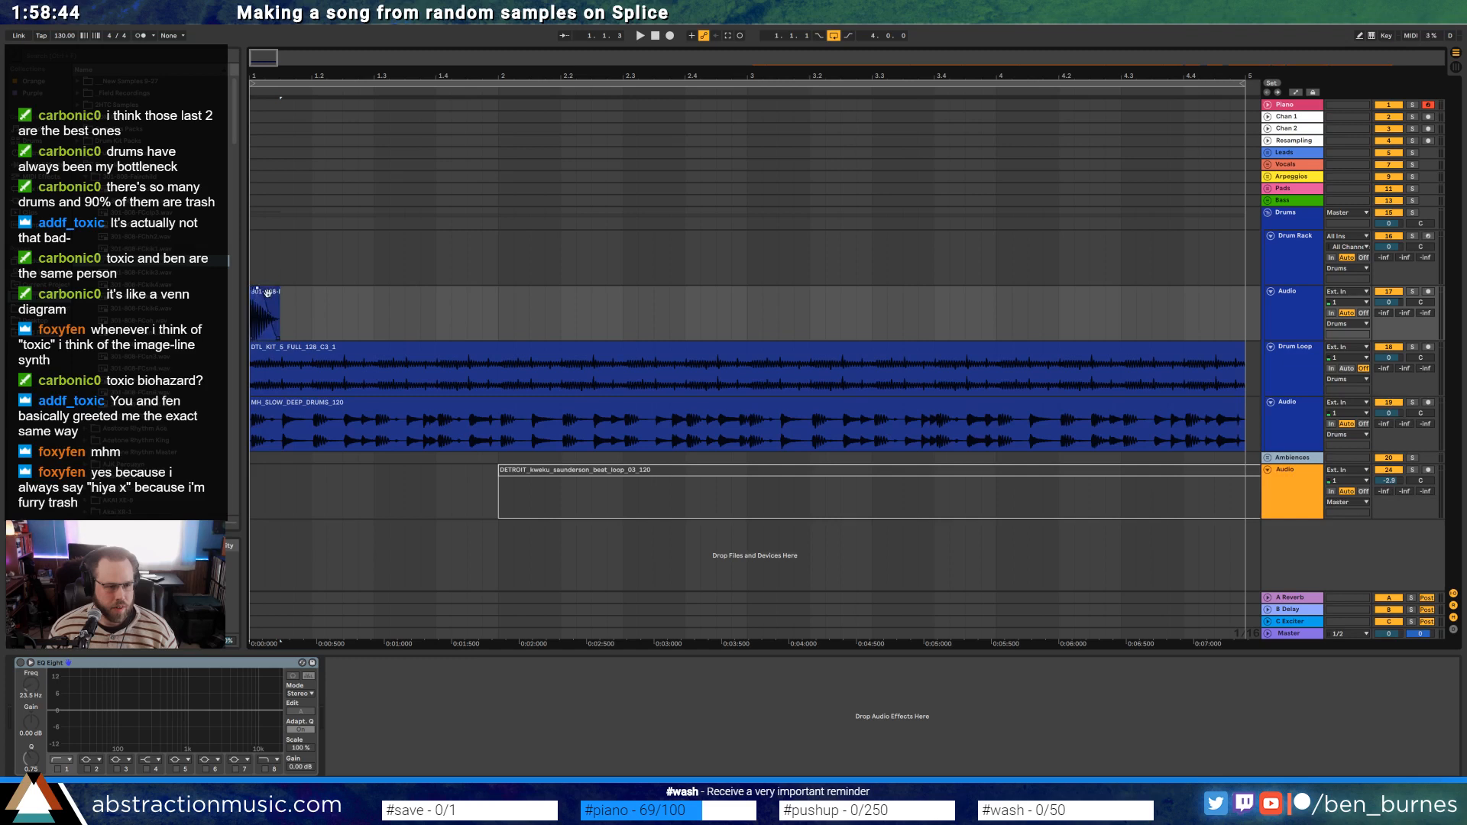
pyautogui.hotkey('ctrl', 'd')
pyautogui.hotkey('ctrl', 'd')
pyautogui.hotkey('ctrl', 'd')
pyautogui.press('space')
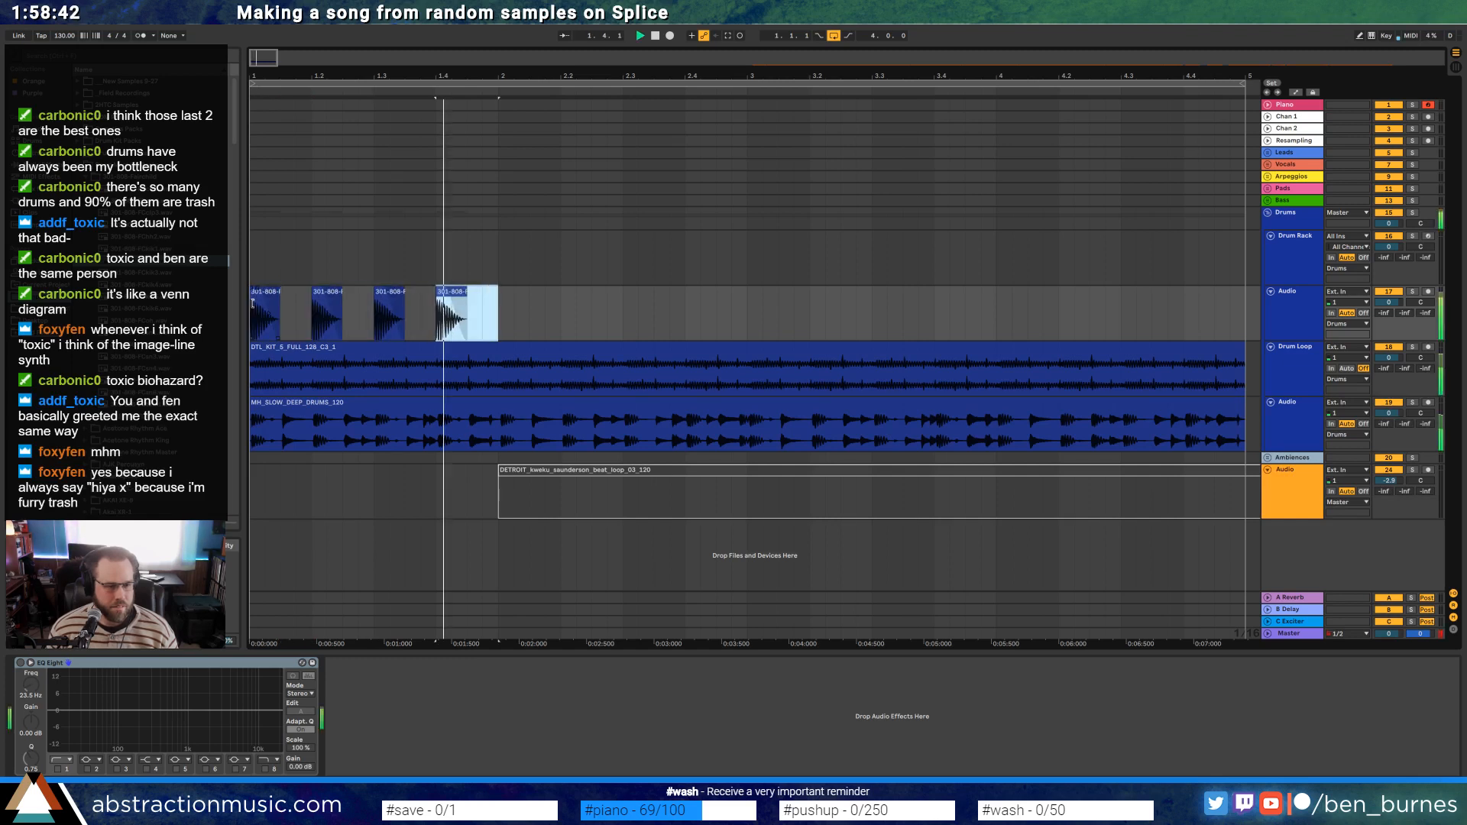
# Duplicate the first bar's four kicks through bar 4 and set the kick track's volume to -7.0 dB
pyautogui.moveTo(498, 317); pyautogui.dragTo(252, 317)
pyautogui.hotkey('ctrl', 'd')
pyautogui.hotkey('ctrl', 'd')
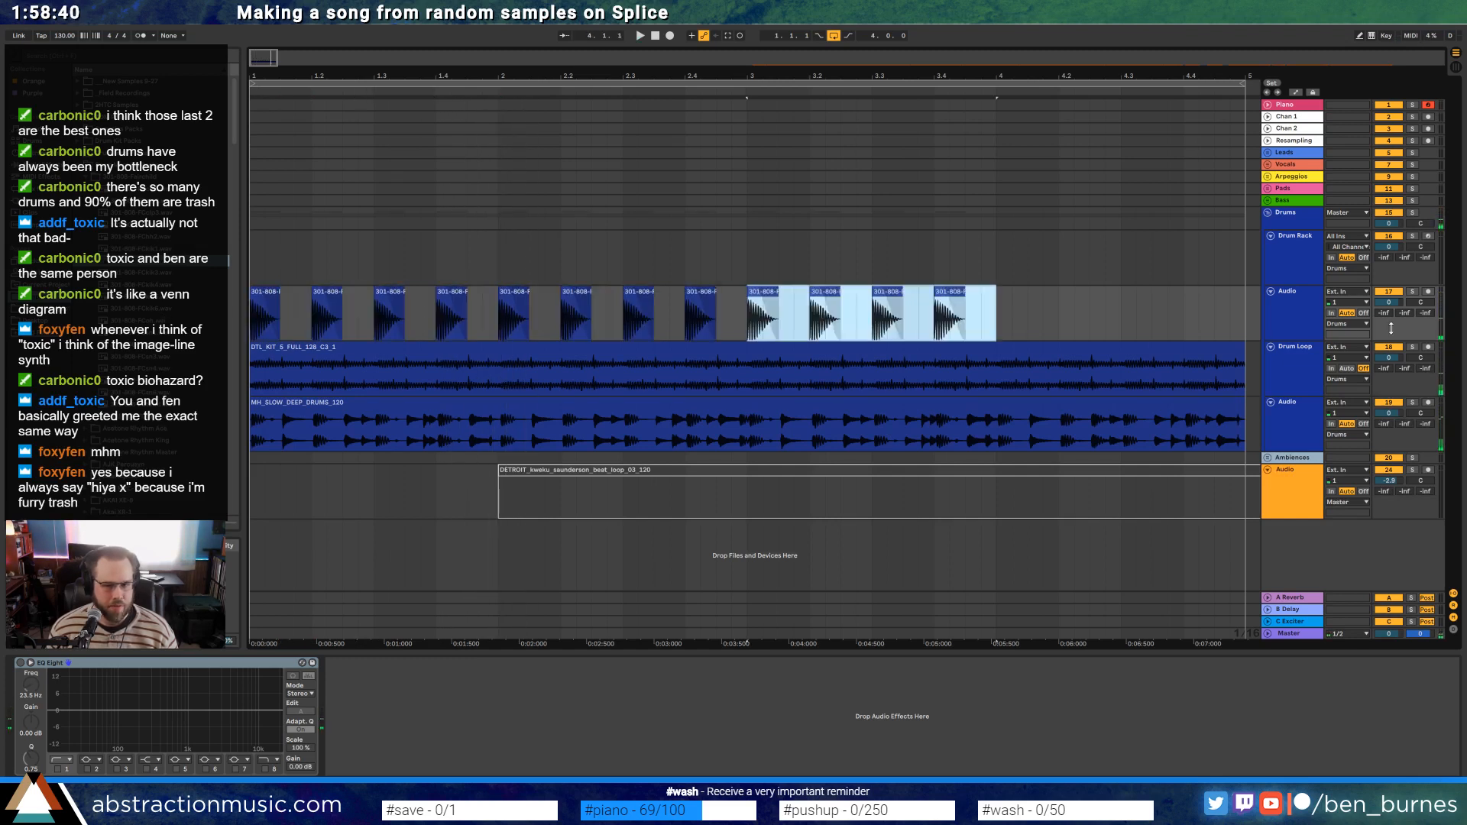
pyautogui.hotkey('ctrl', 'd')
pyautogui.moveTo(1401, 303); pyautogui.dragTo(1400, 321)
pyautogui.press('space')
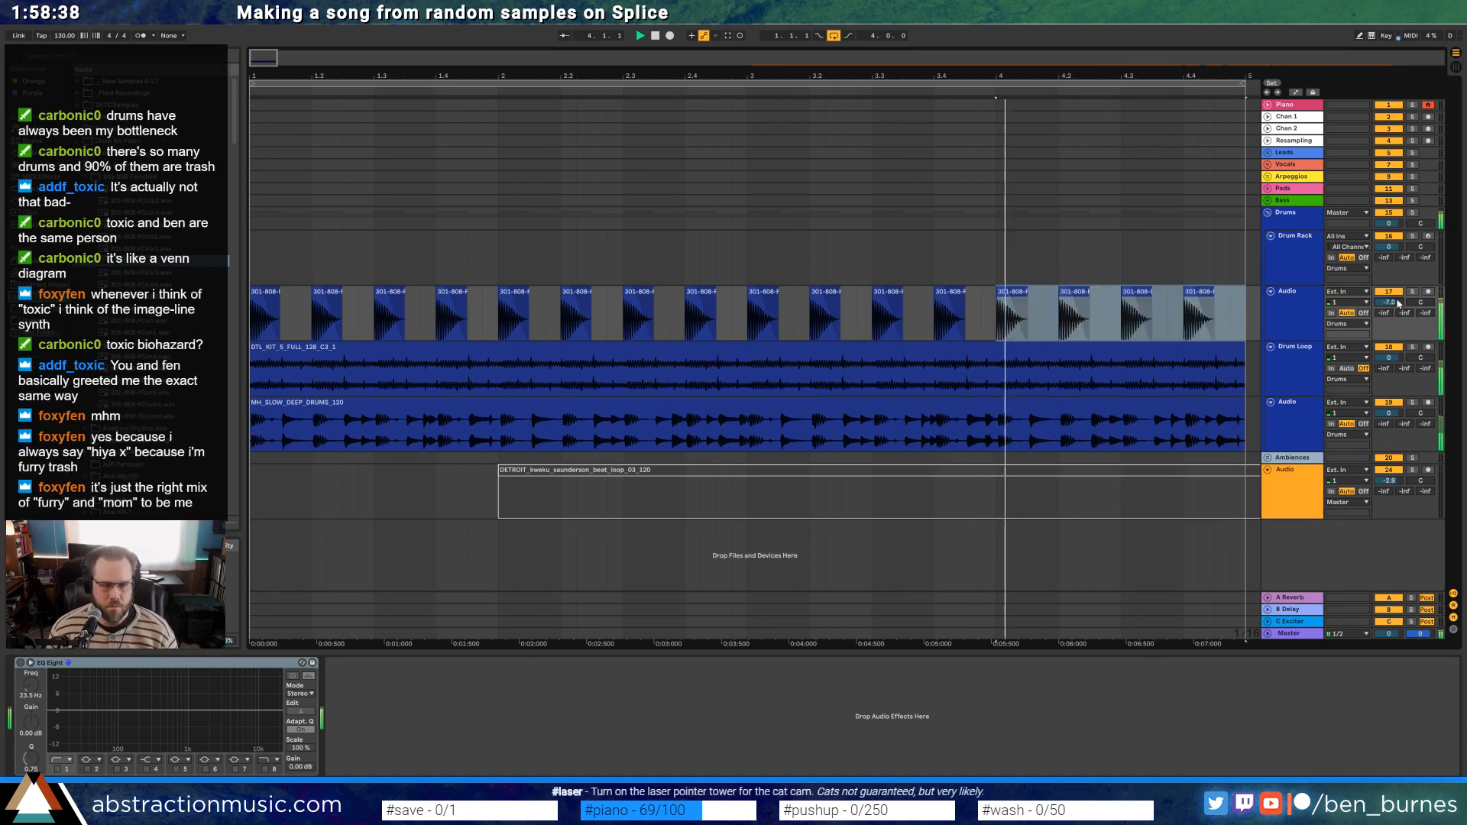
# Raise the band 1 high-pass in the Drum Loop track's EQ Eight to about 250 Hz during playback
pyautogui.moveTo(282, 58); pyautogui.dragTo(284, 50)
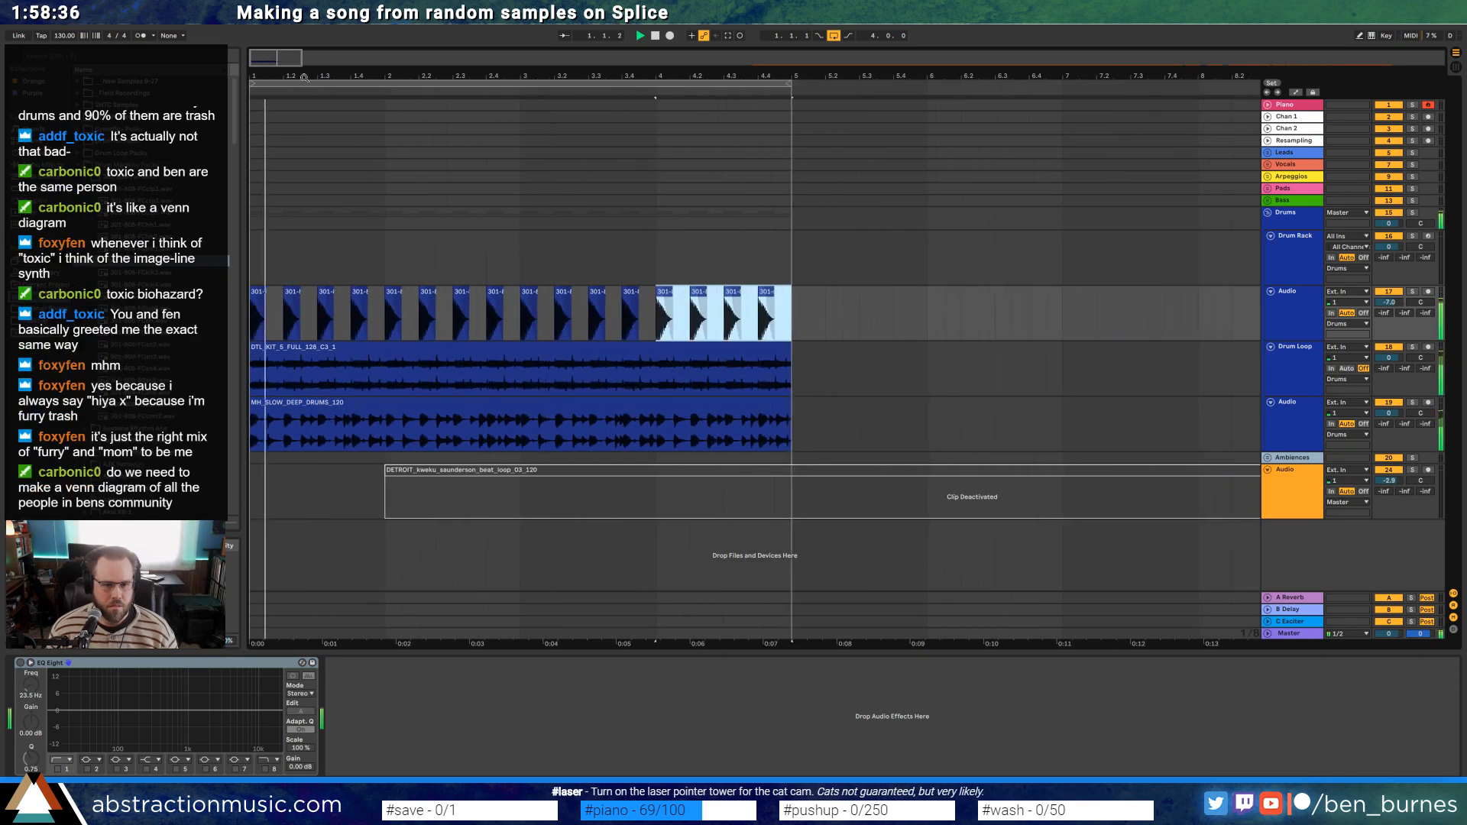
pyautogui.click(514, 377)
pyautogui.moveTo(119, 723); pyautogui.dragTo(146, 720)
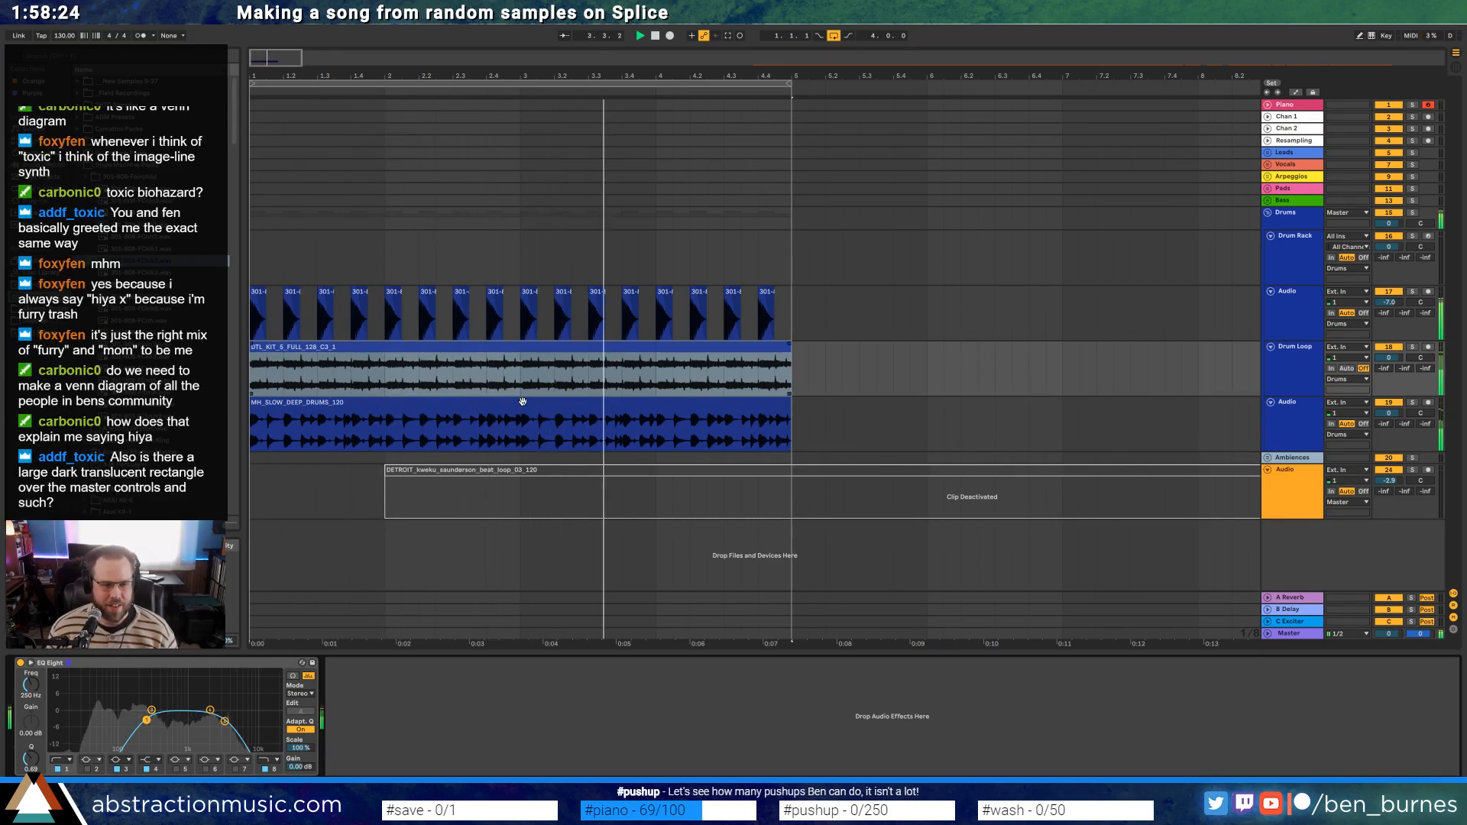
pyautogui.press('space')
# Try quantizing the whole Drum Loop clip with the 1/32 grid, undo it, and replay the drums
pyautogui.doubleClick(548, 418)
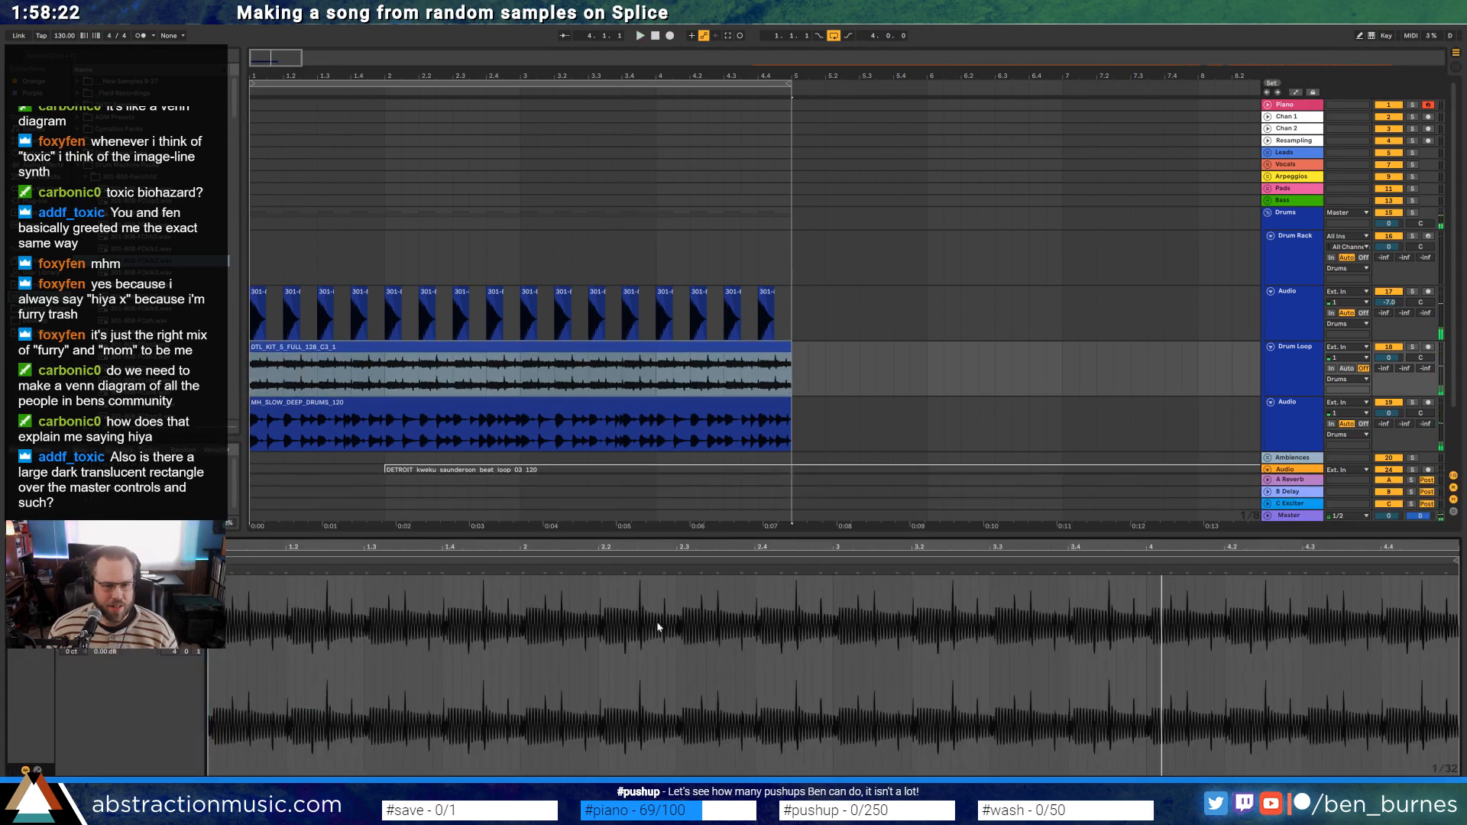
pyautogui.click(522, 659)
pyautogui.hotkey('ctrl', 'a')
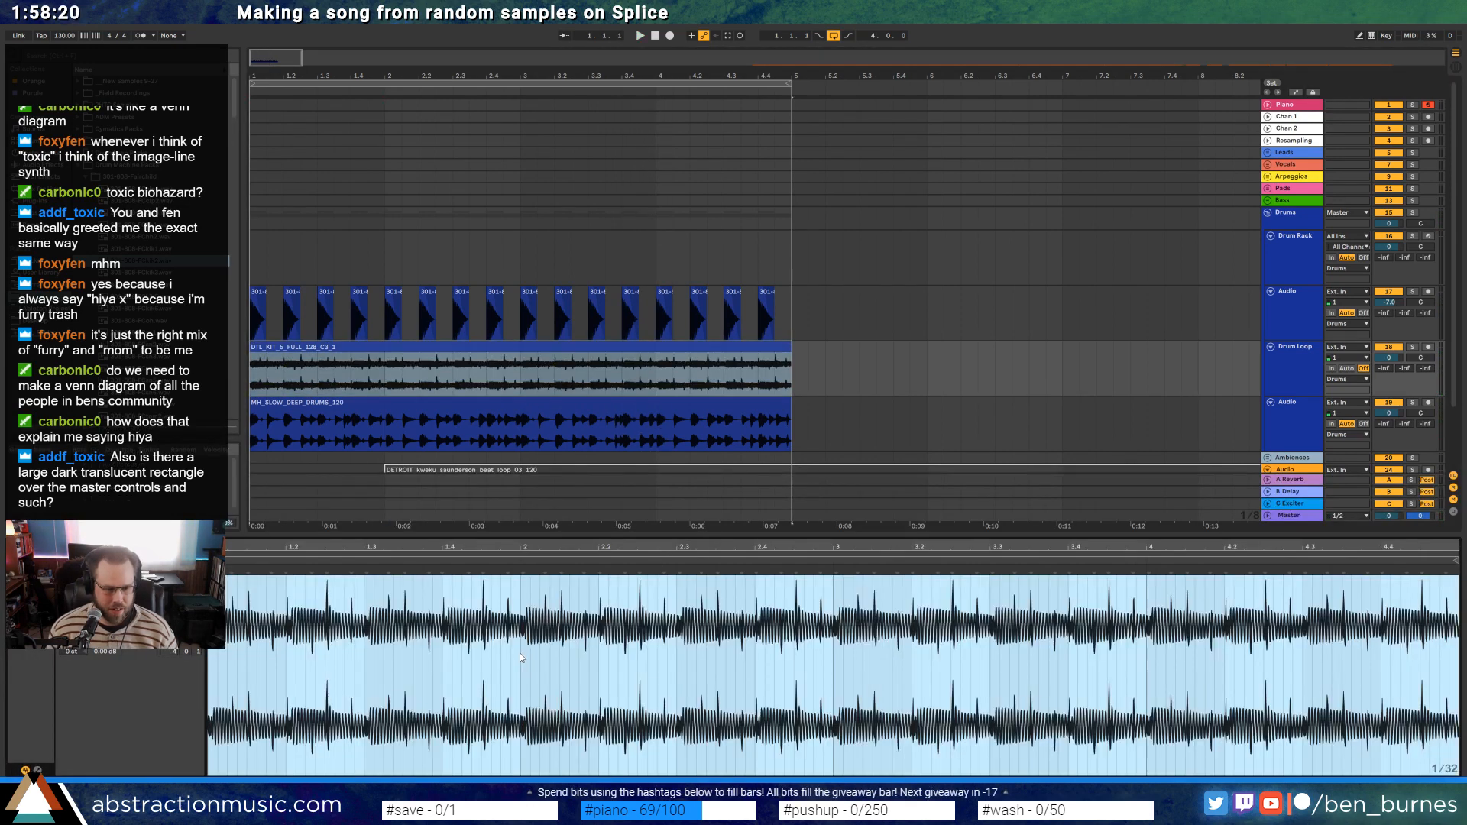
pyautogui.hotkey('ctrl', 'u')
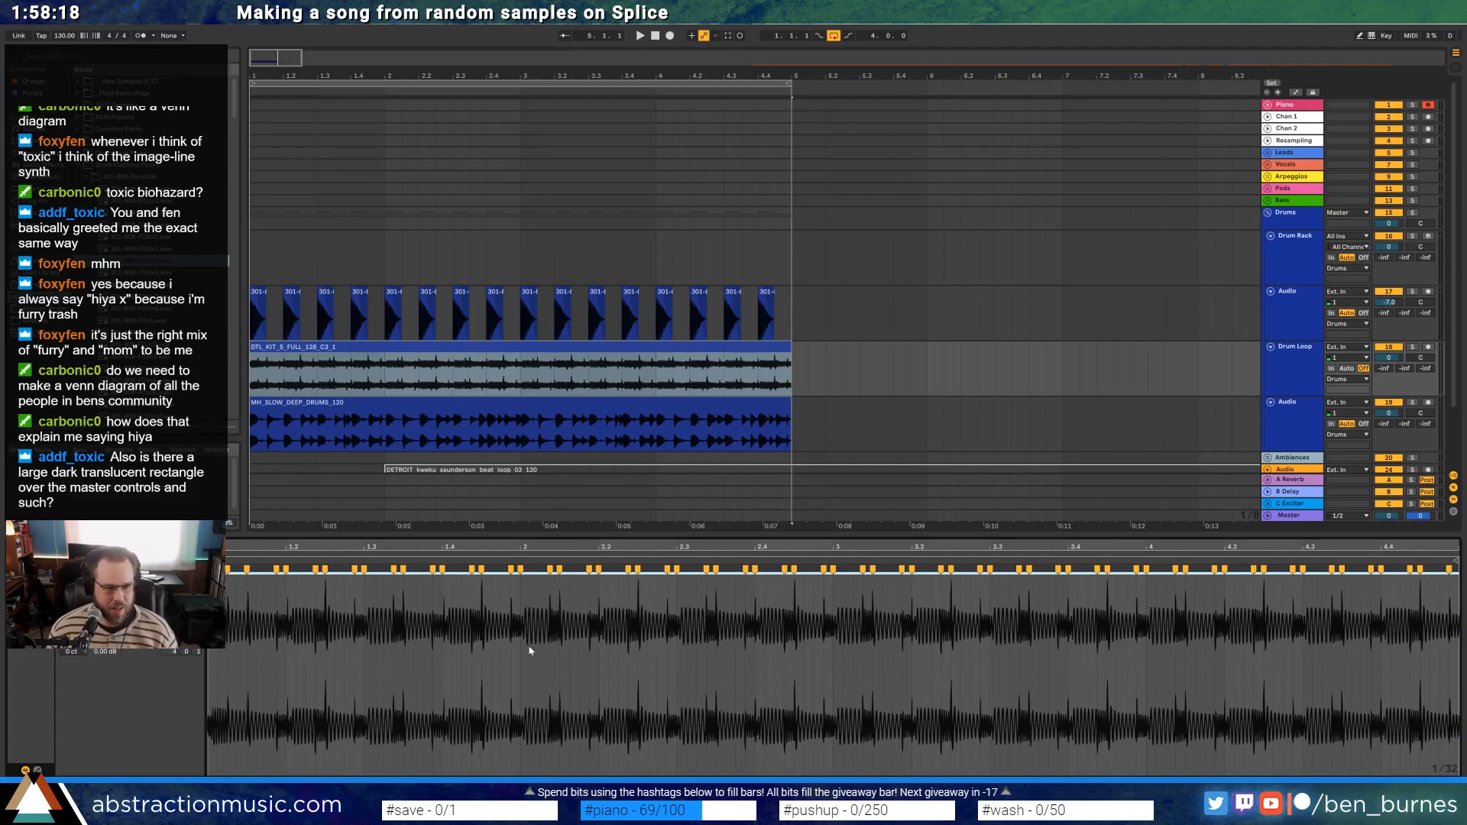
pyautogui.hotkey('ctrl', 'z')
pyautogui.press('space')
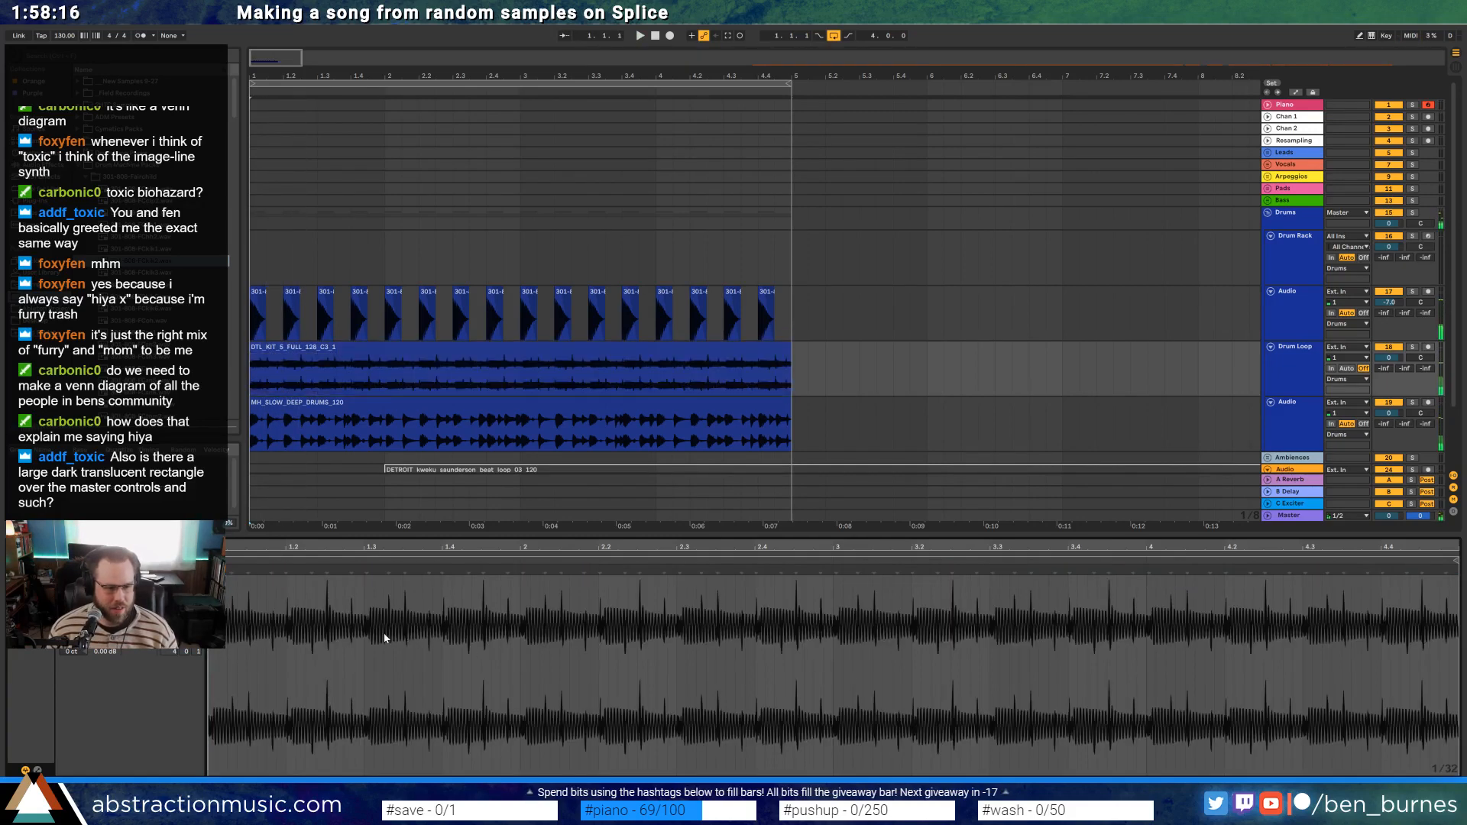
pyautogui.press('space')
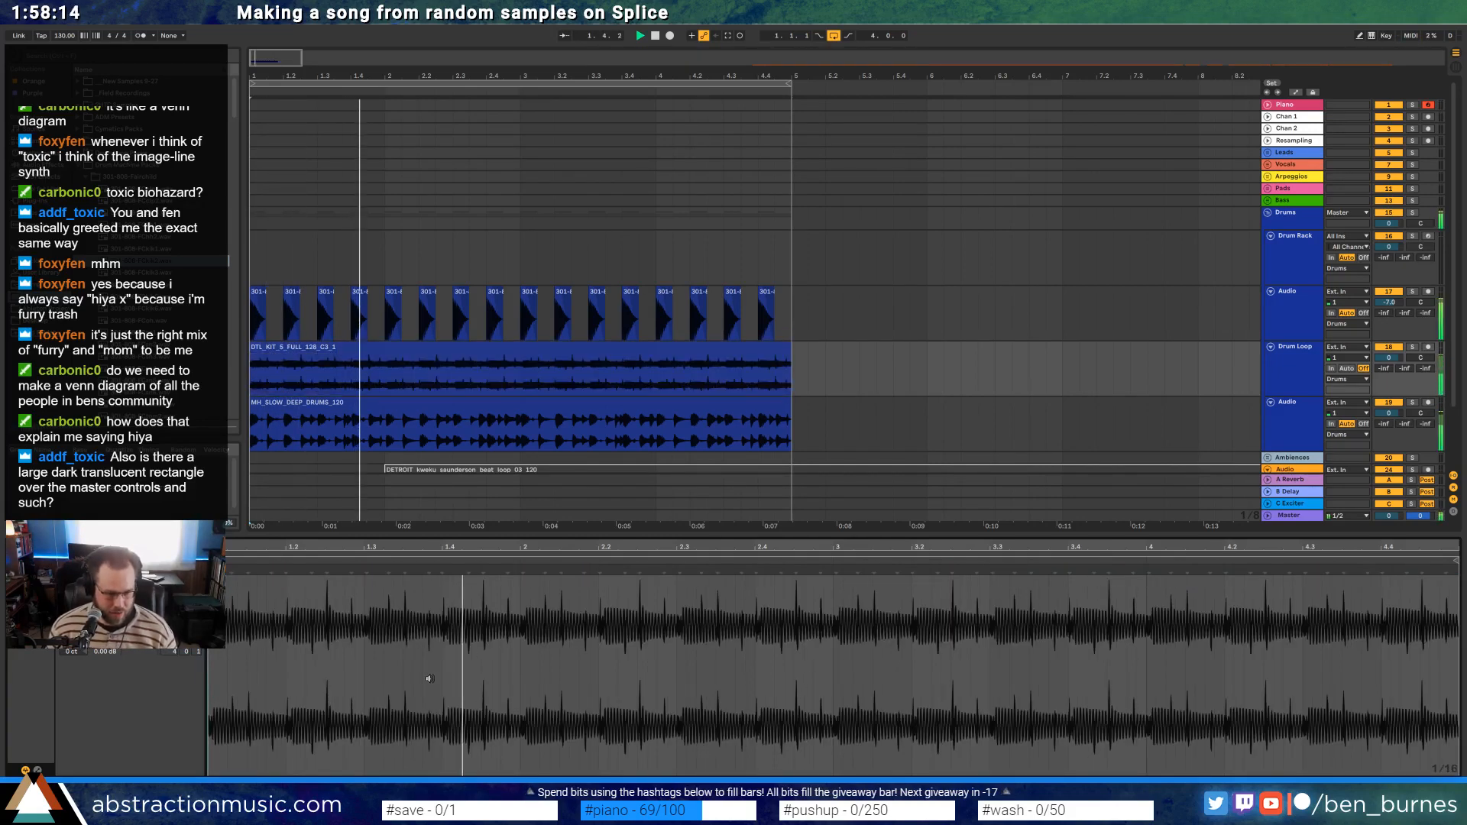
# Quantize the entire Drum Loop clip with the 1/16 grid and play the layered drums
pyautogui.press('a')
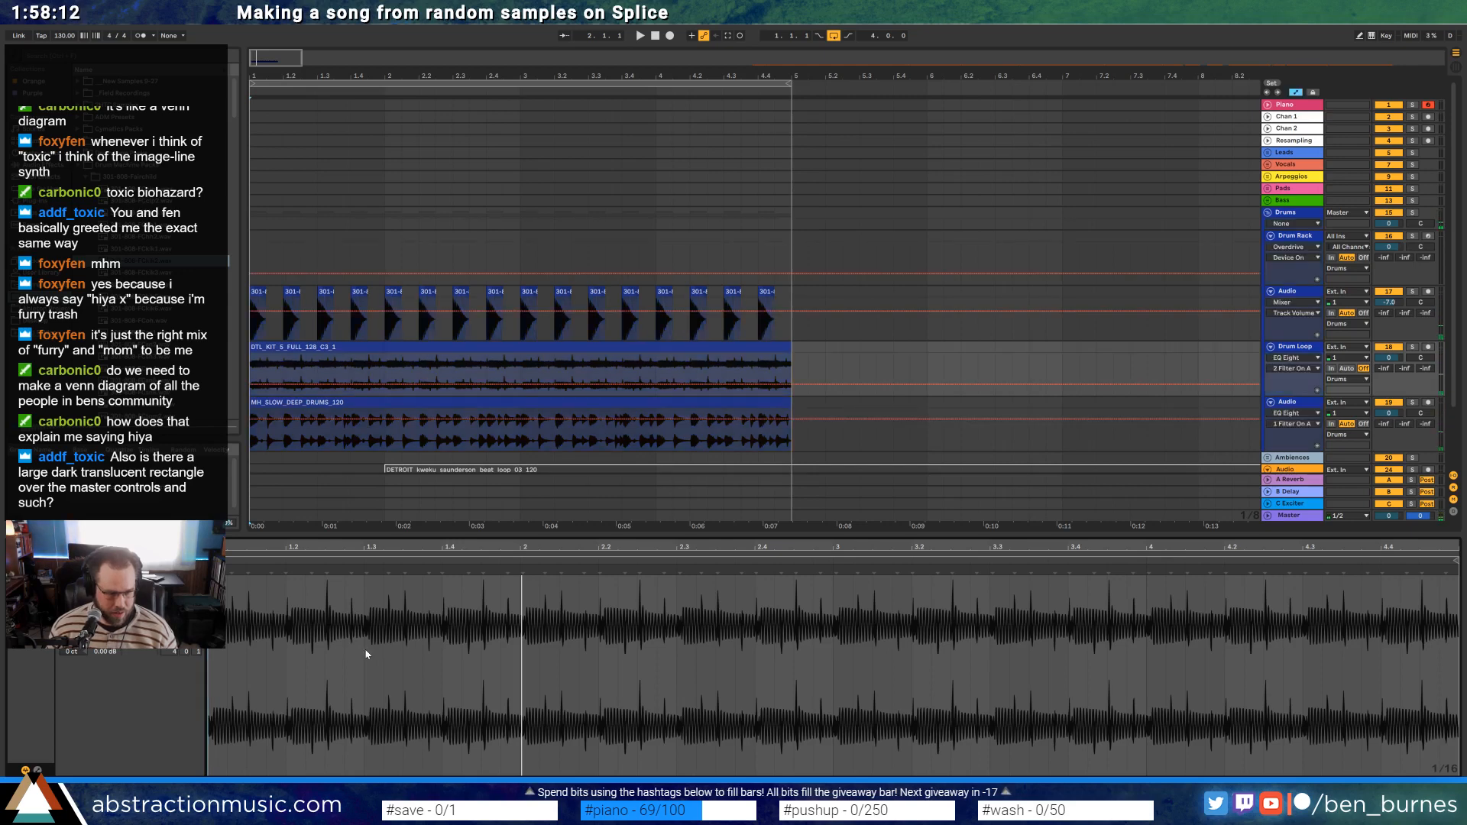
pyautogui.press('a')
pyautogui.hotkey('ctrl', 'a')
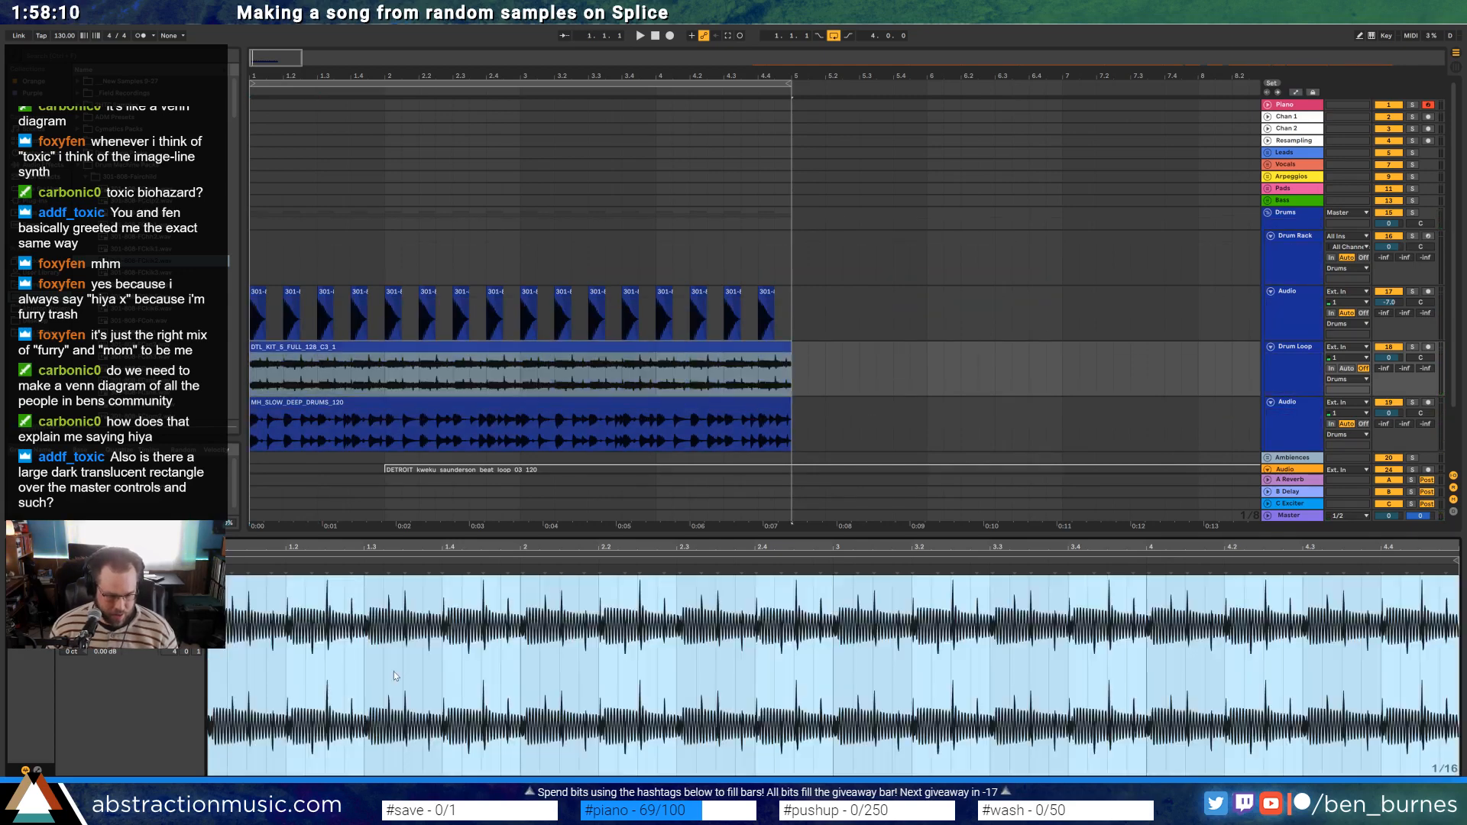
pyautogui.click(396, 675)
pyautogui.press('space')
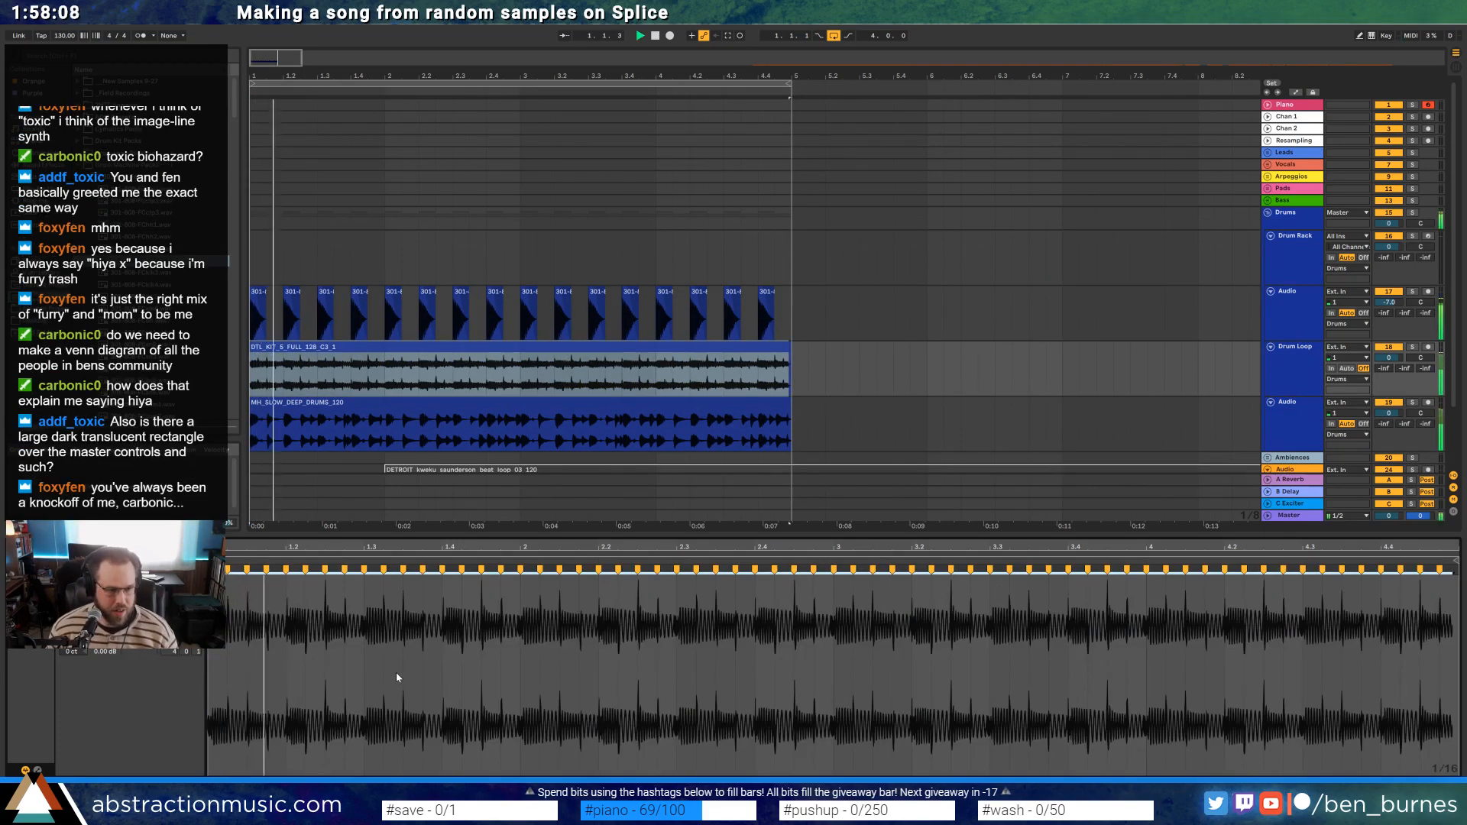
# Try quantizing the whole MH_SLOW_DEEP_DRUMS_120 clip with the 1/32 grid during playback, then remove the quantization
pyautogui.click(483, 437)
pyautogui.hotkey('ctrl', 'a')
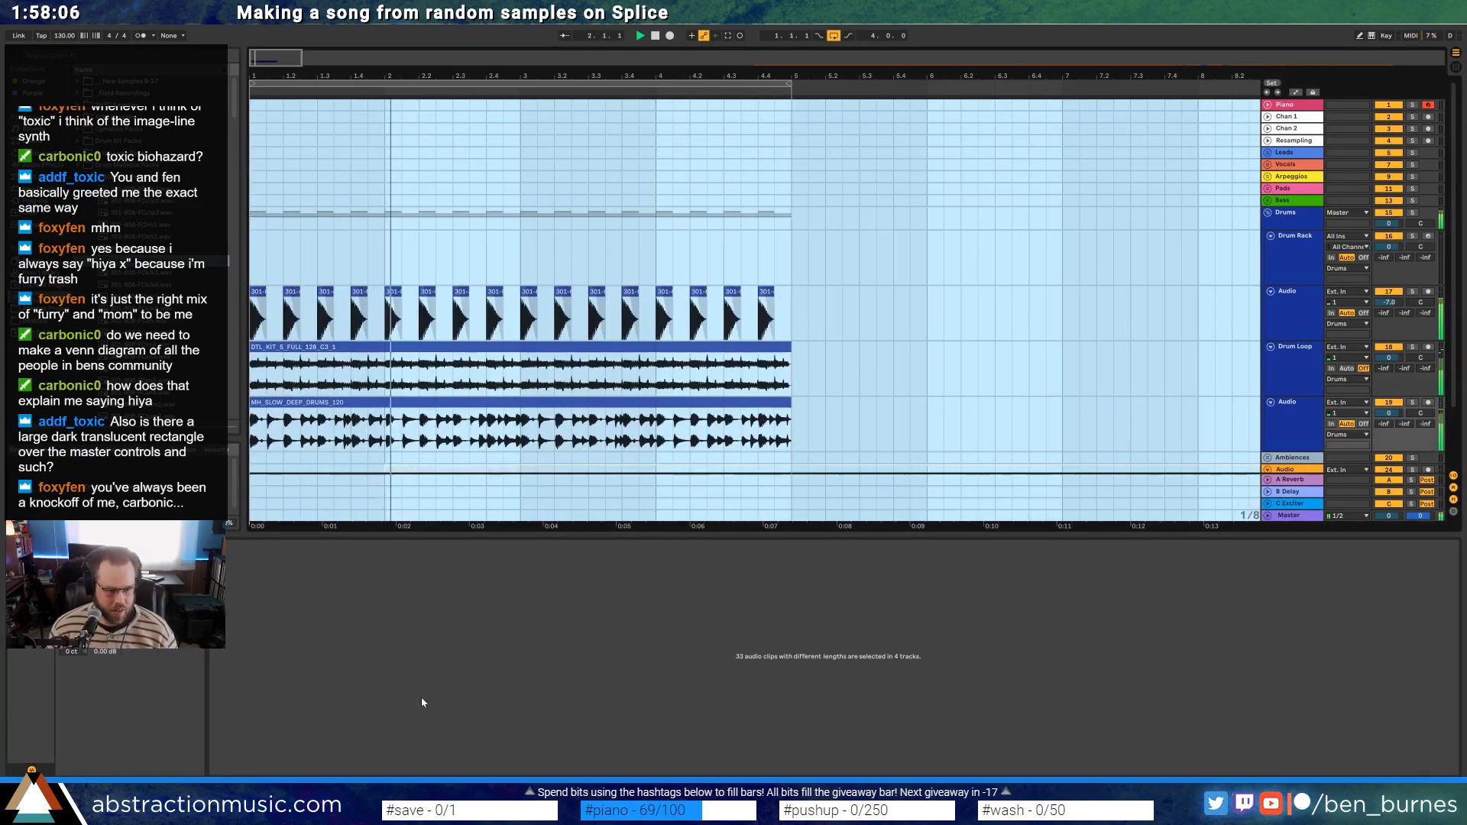
pyautogui.click(481, 433)
pyautogui.click(457, 658)
pyautogui.hotkey('ctrl', 'a')
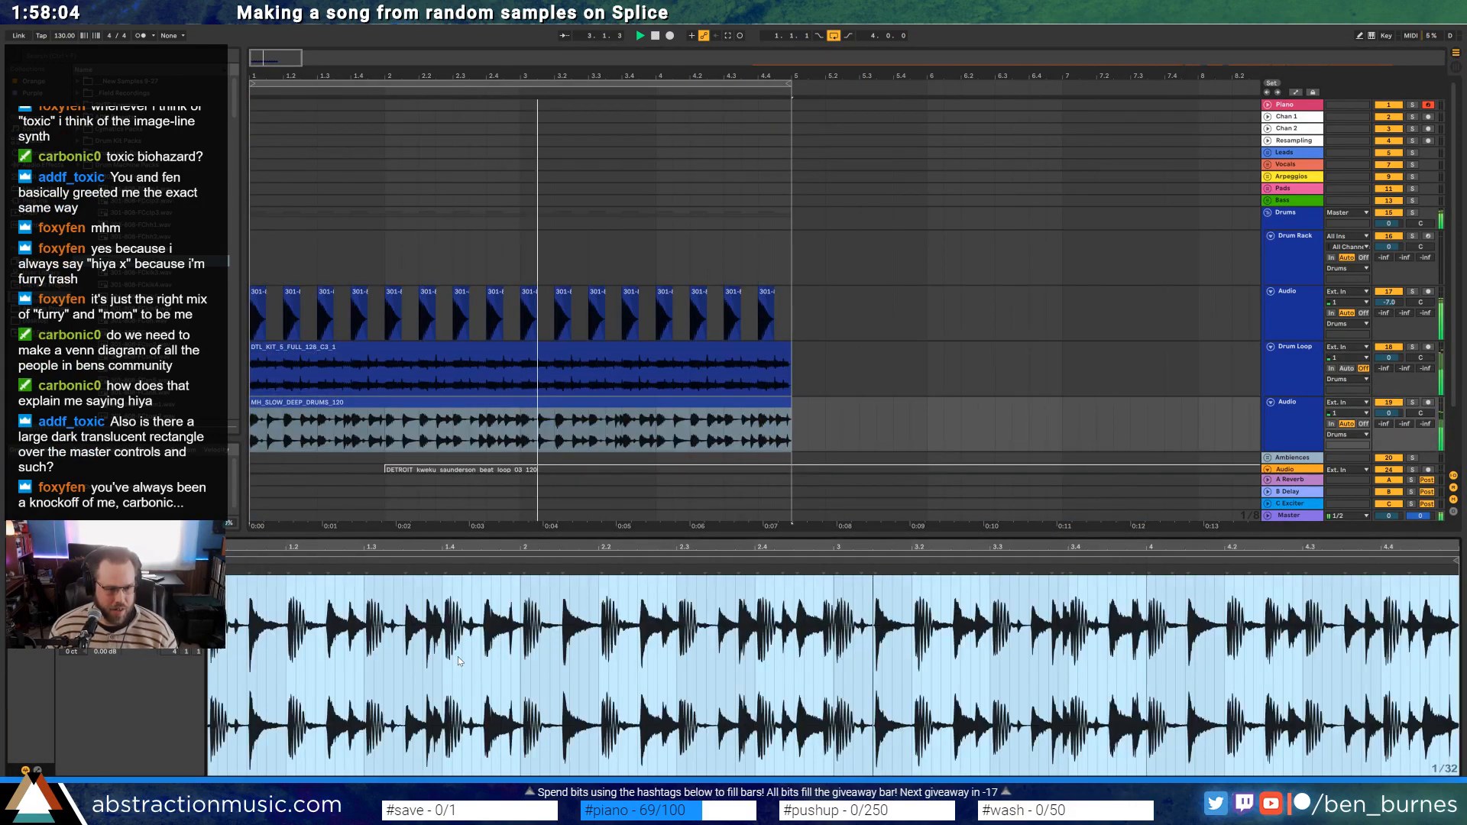
pyautogui.hotkey('ctrl', 'i')
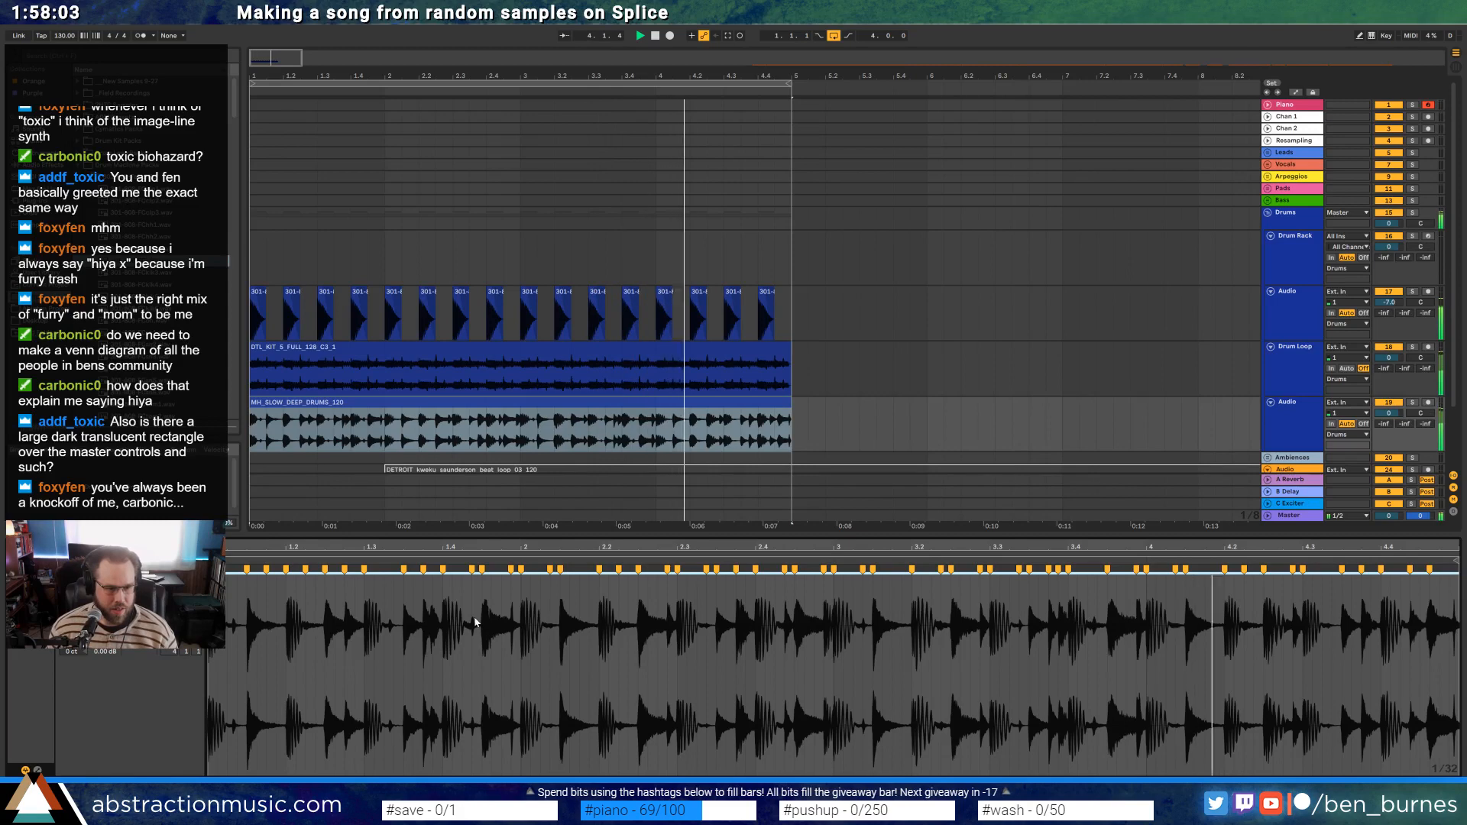
pyautogui.click(540, 679)
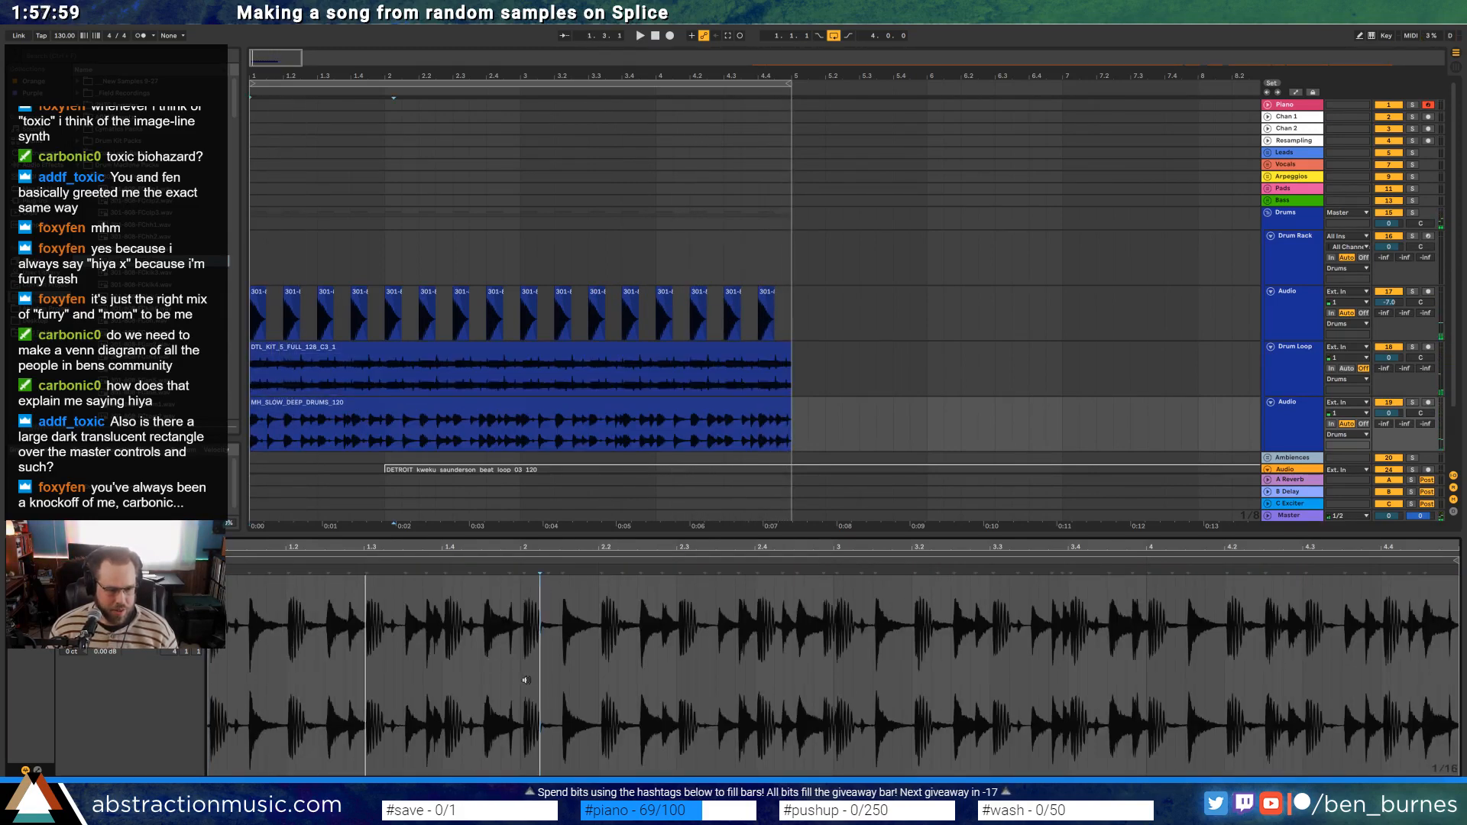
# Quantize the MH_SLOW_DEEP_DRUMS_120 clip with the 1/16 grid and compare the drums with and without that clip
pyautogui.hotkey('ctrl', 'a')
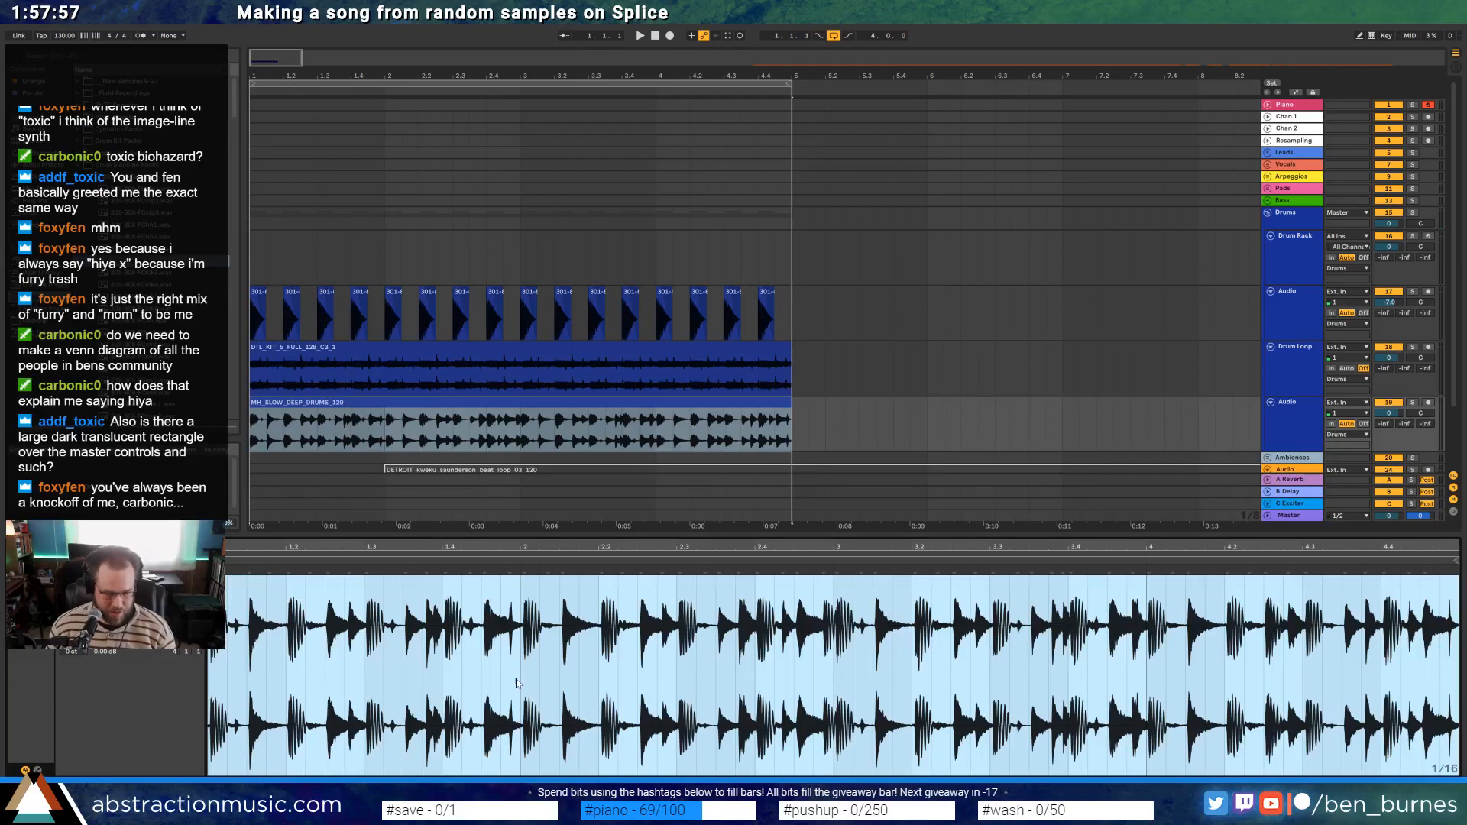
pyautogui.hotkey('ctrl', 'i')
pyautogui.press('space')
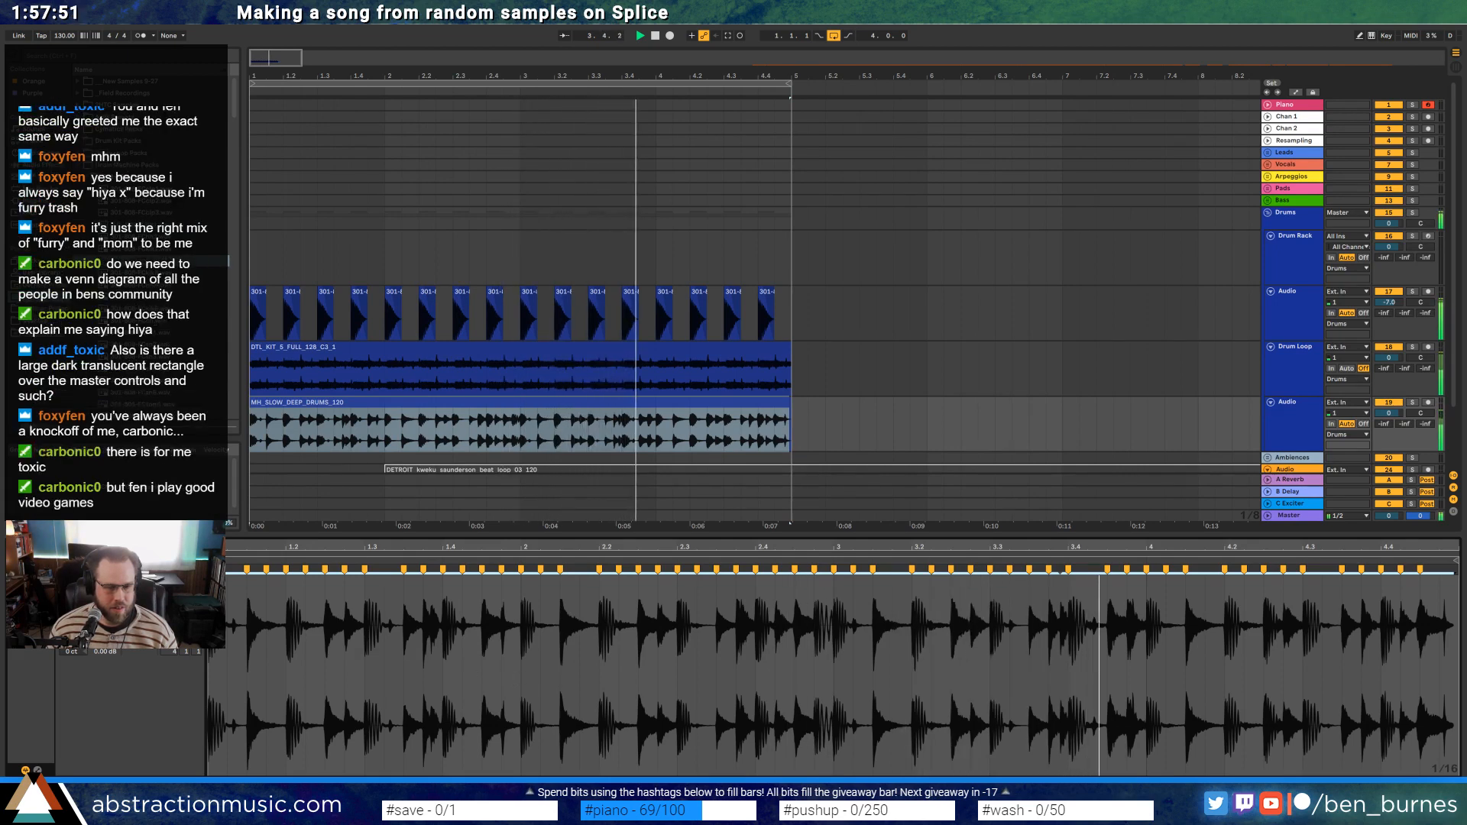
pyautogui.press('space')
pyautogui.click(538, 420)
pyautogui.press('space')
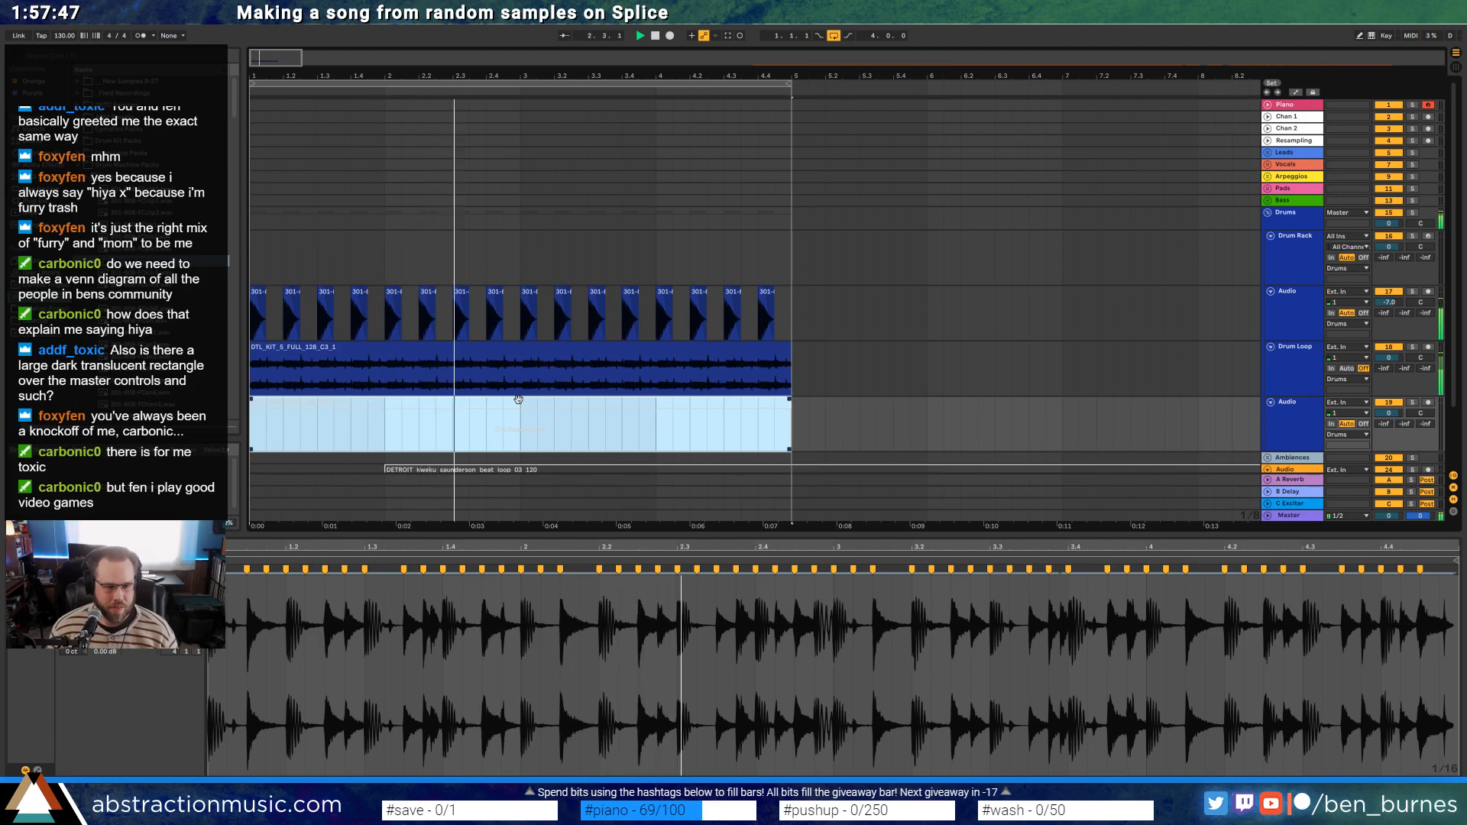
pyautogui.press('space')
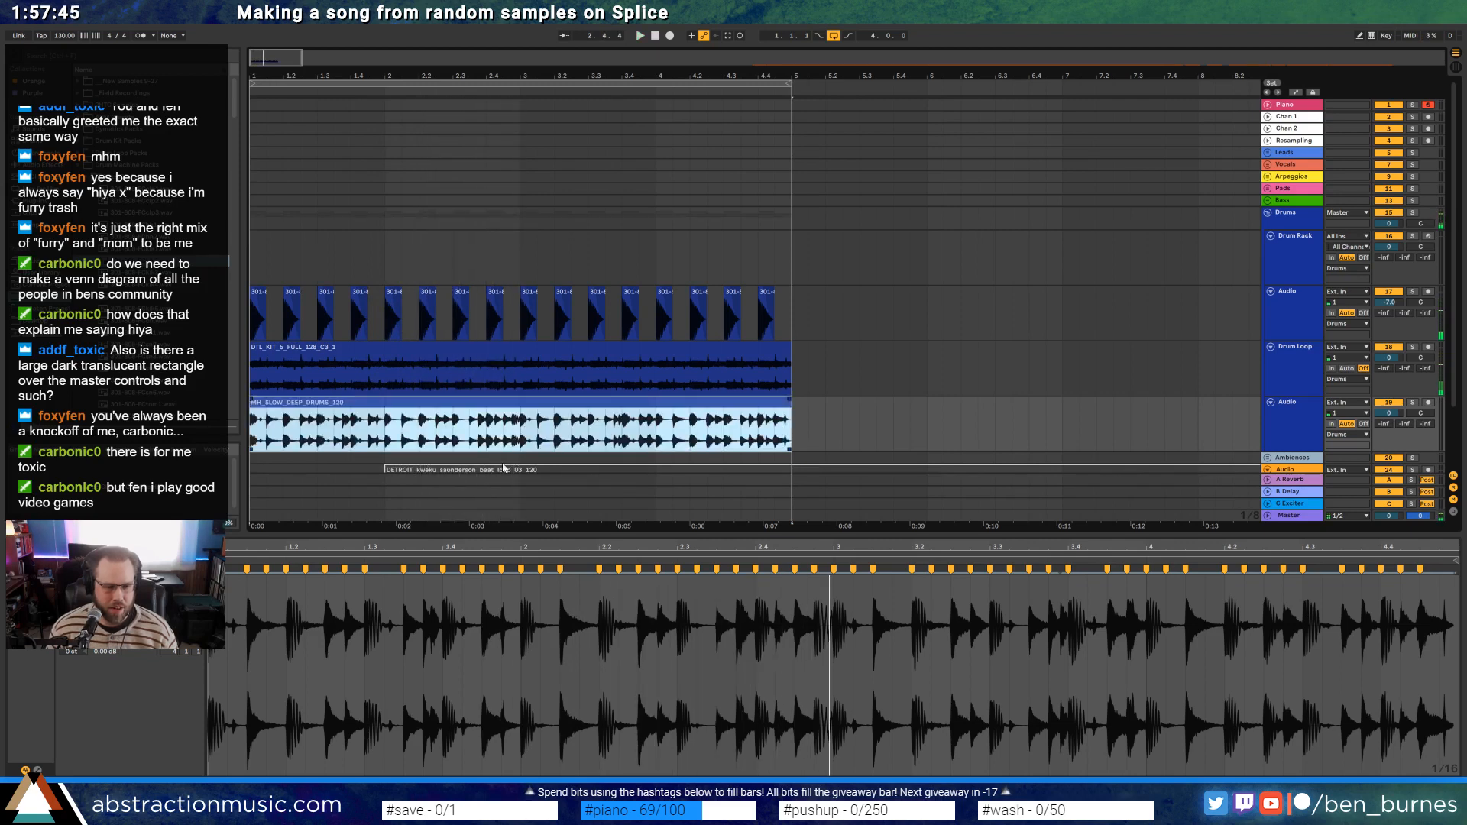
# Solo the MH_SLOW_DEEP_DRUMS_120 track, remove all the quantization warp markers from its clip, and listen to it
pyautogui.click(1412, 402)
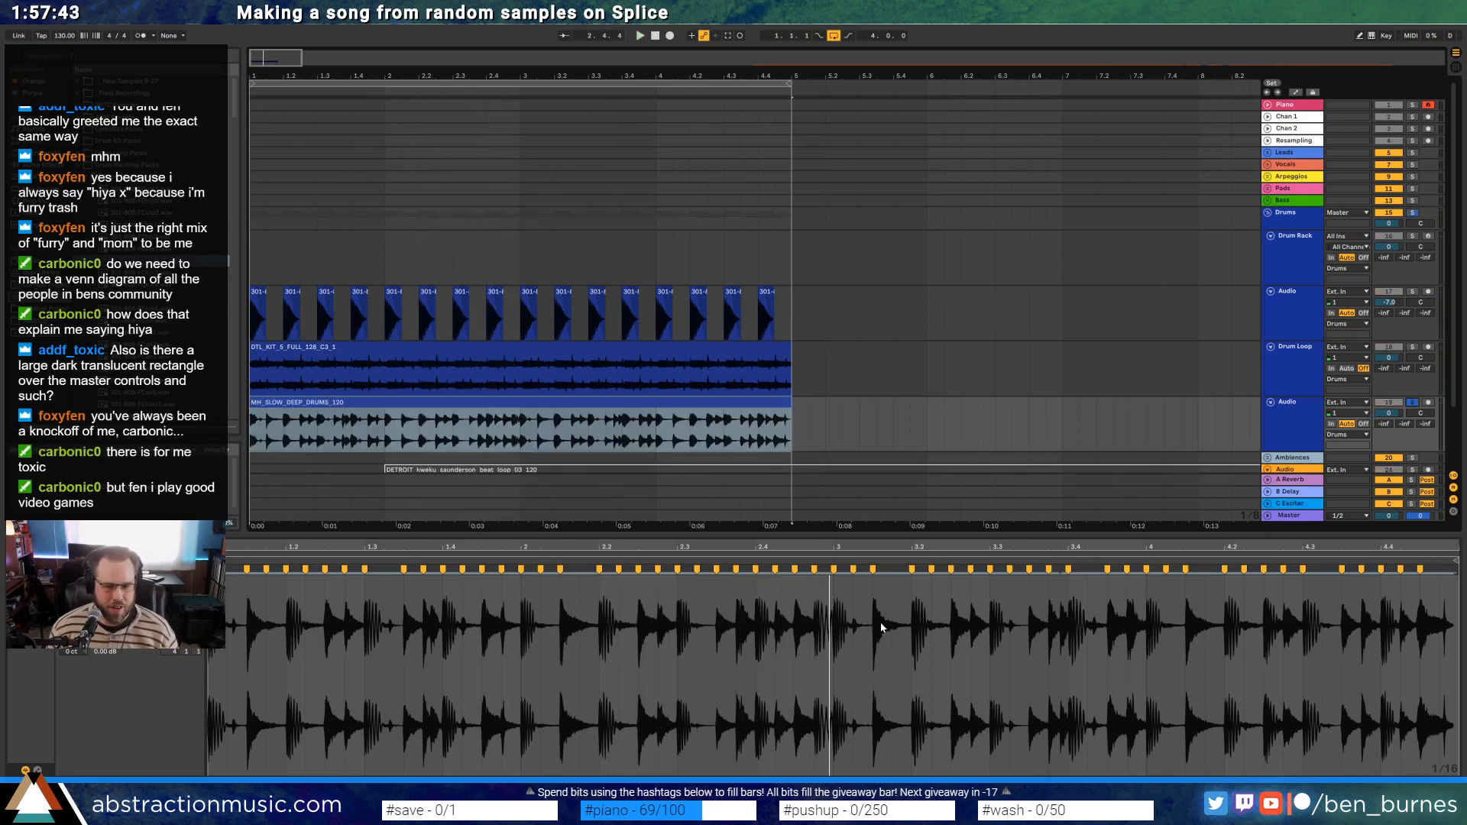
pyautogui.hotkey('ctrl', 'a')
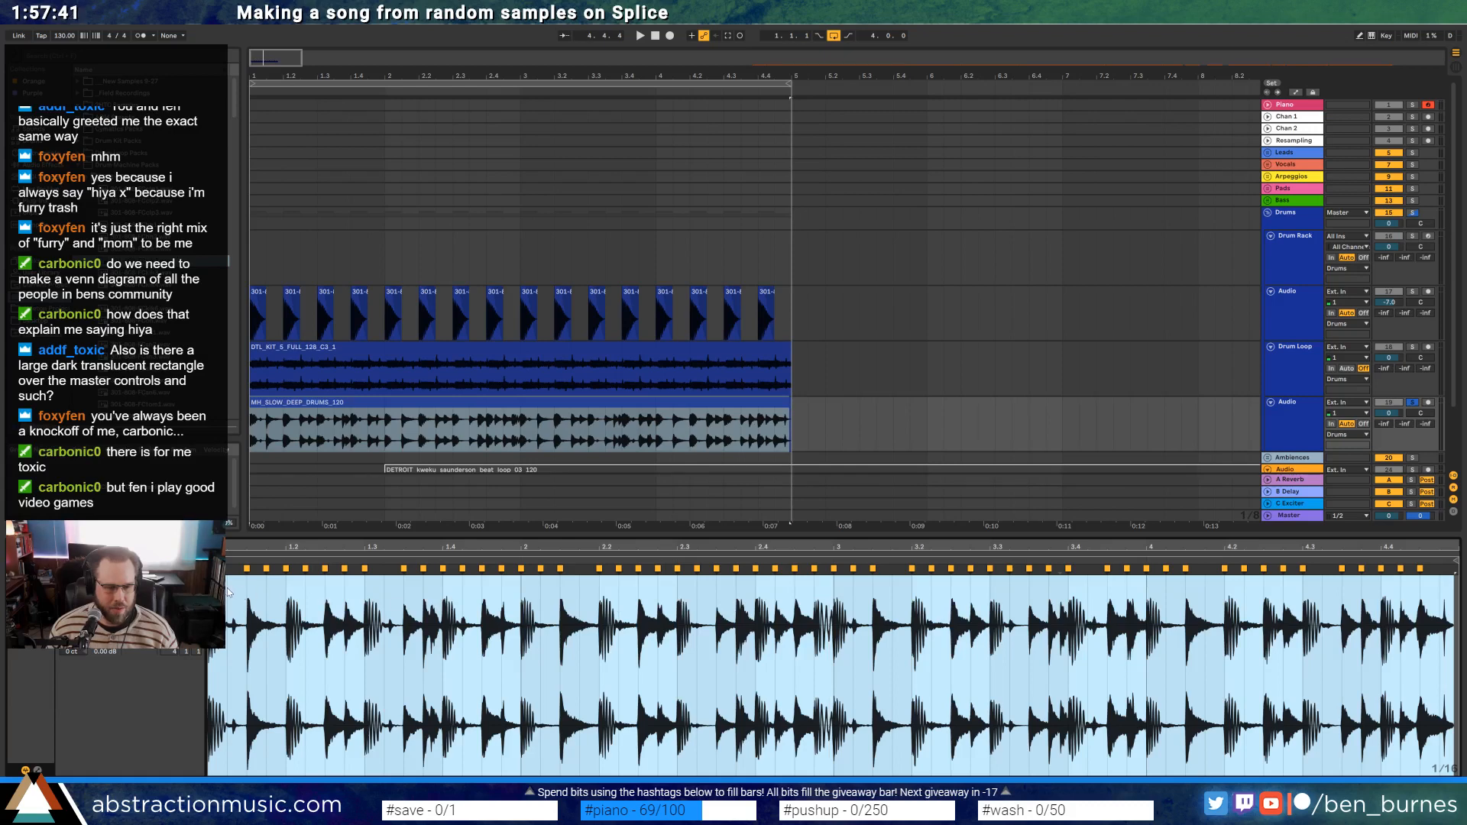
pyautogui.click(235, 590)
pyautogui.press('space')
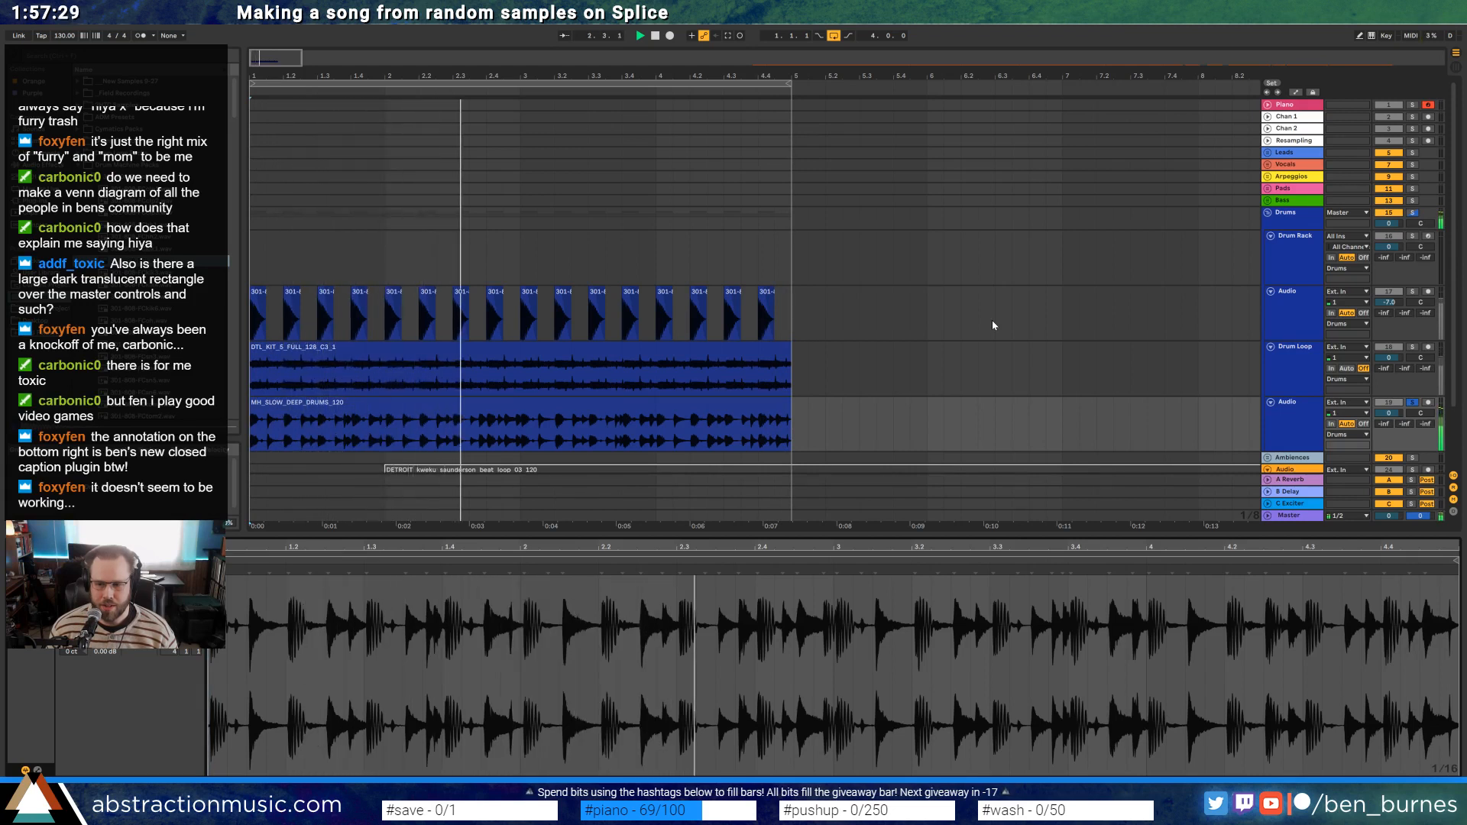
pyautogui.press('space')
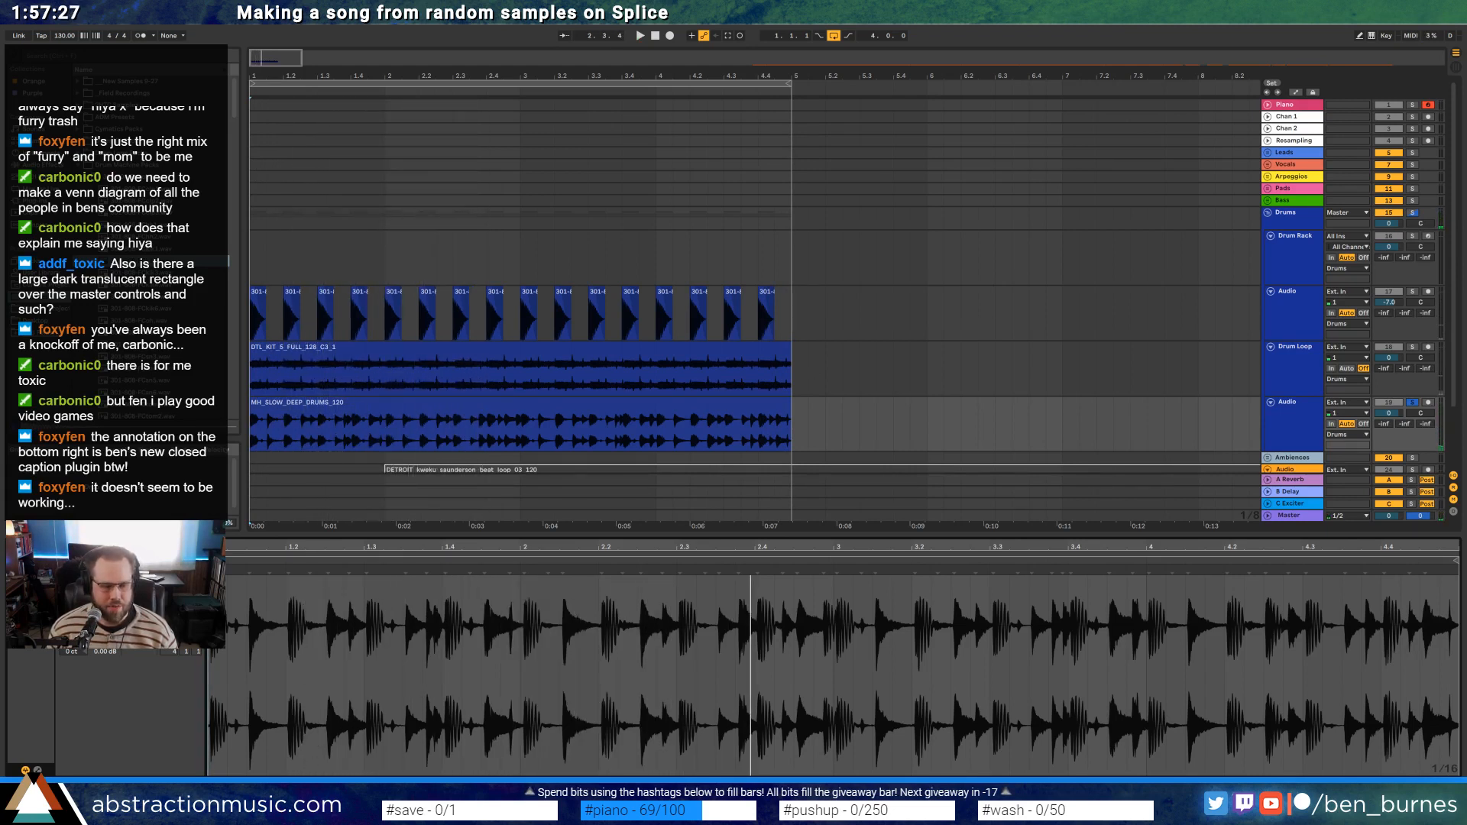
pyautogui.click(554, 415)
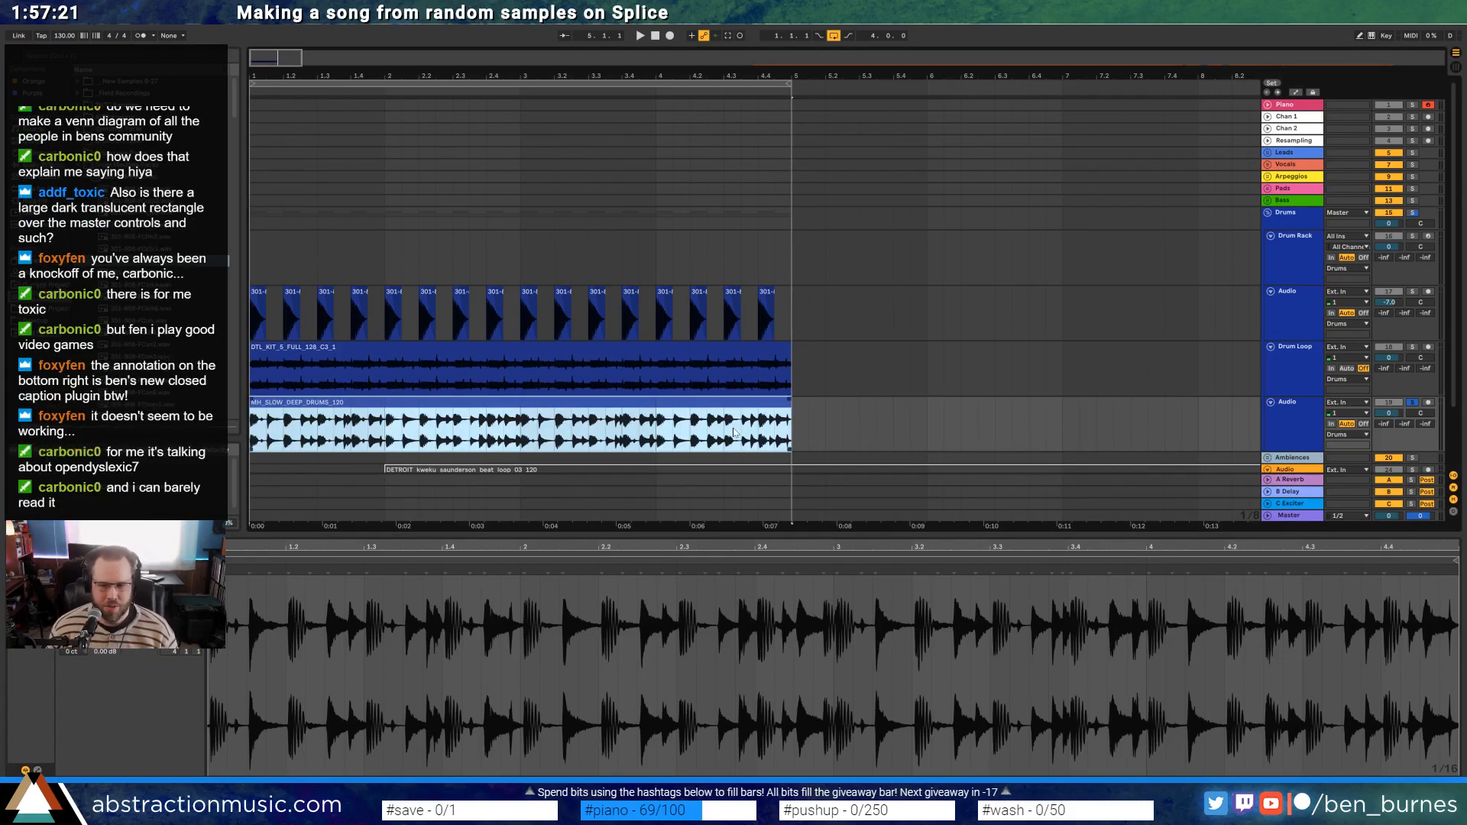
pyautogui.press('space')
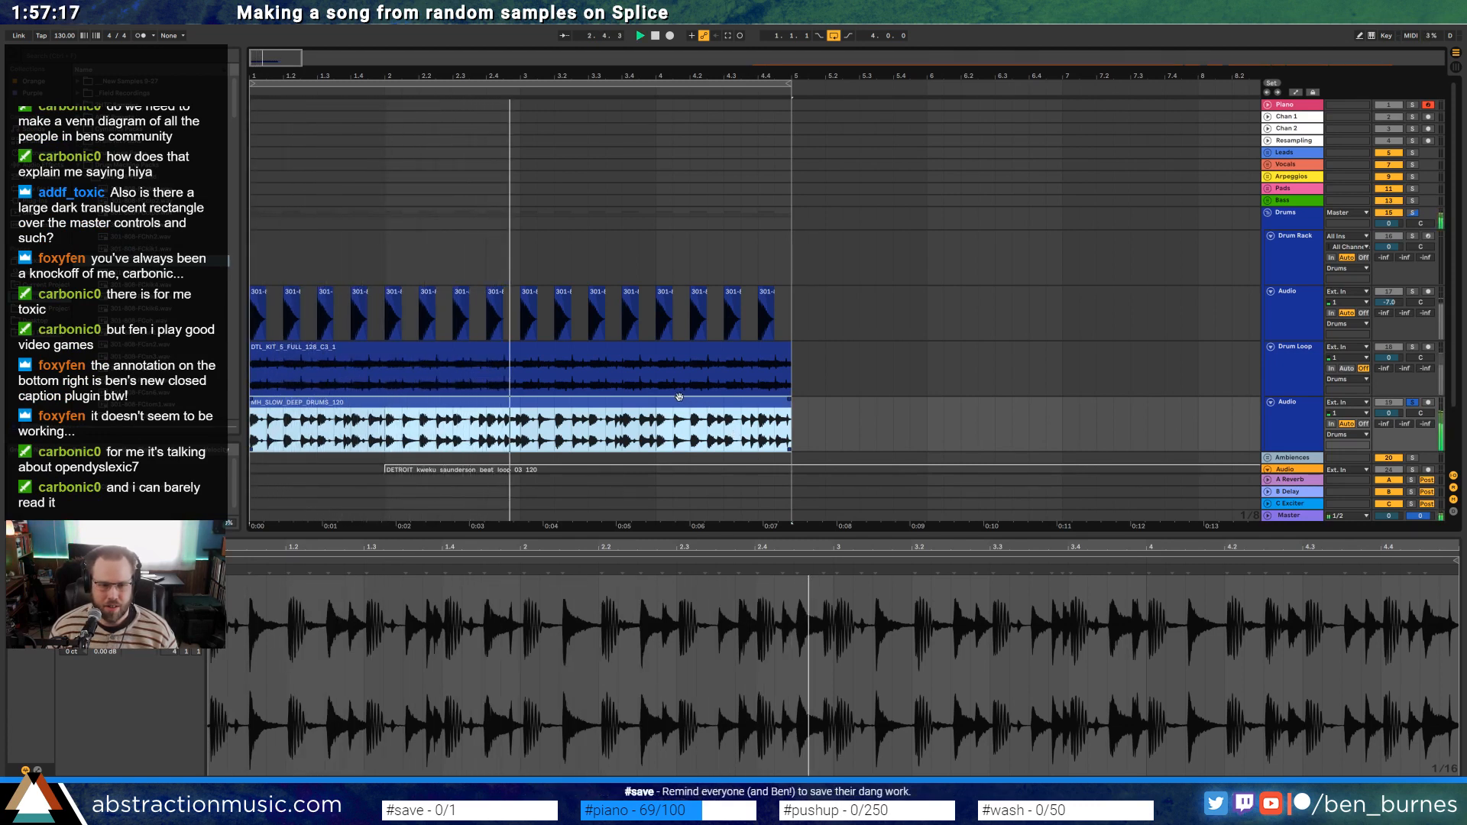
# Take the MH_SLOW_DEEP_DRUMS_120 track out of solo, deactivate its clip, and play the remaining drums
pyautogui.click(1376, 391)
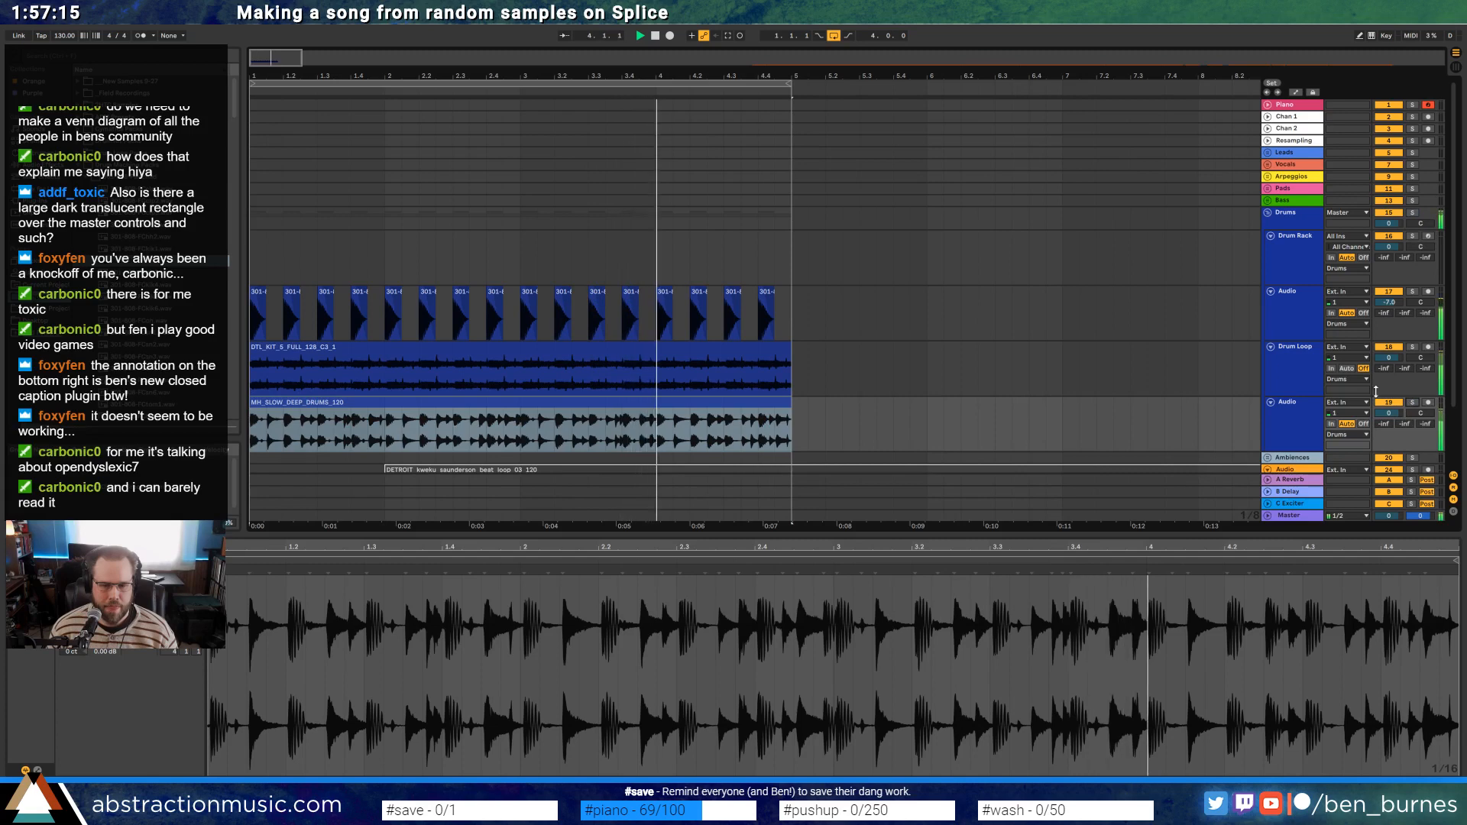
pyautogui.click(624, 399)
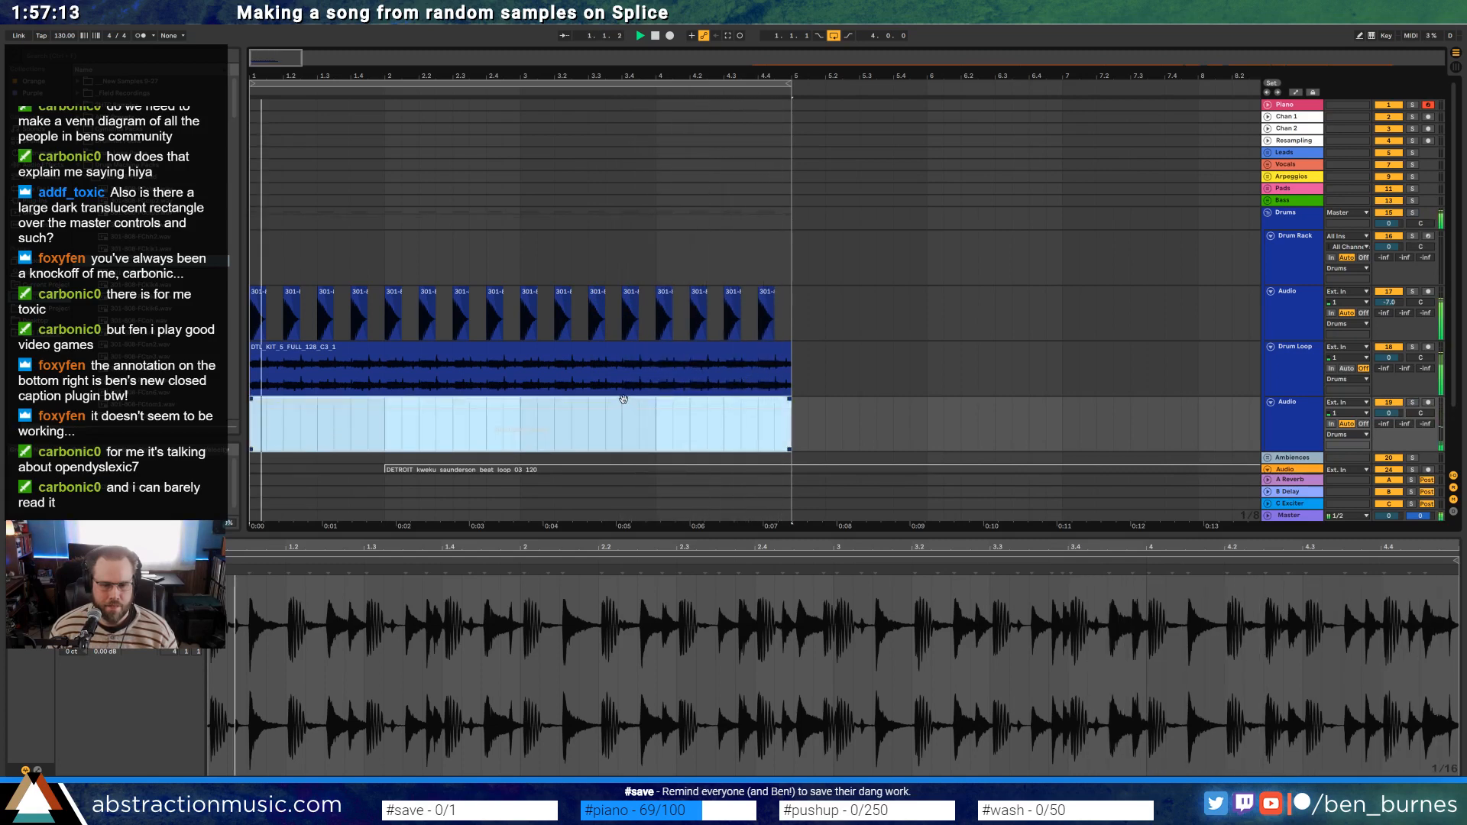
pyautogui.press('-')
pyautogui.press('-')
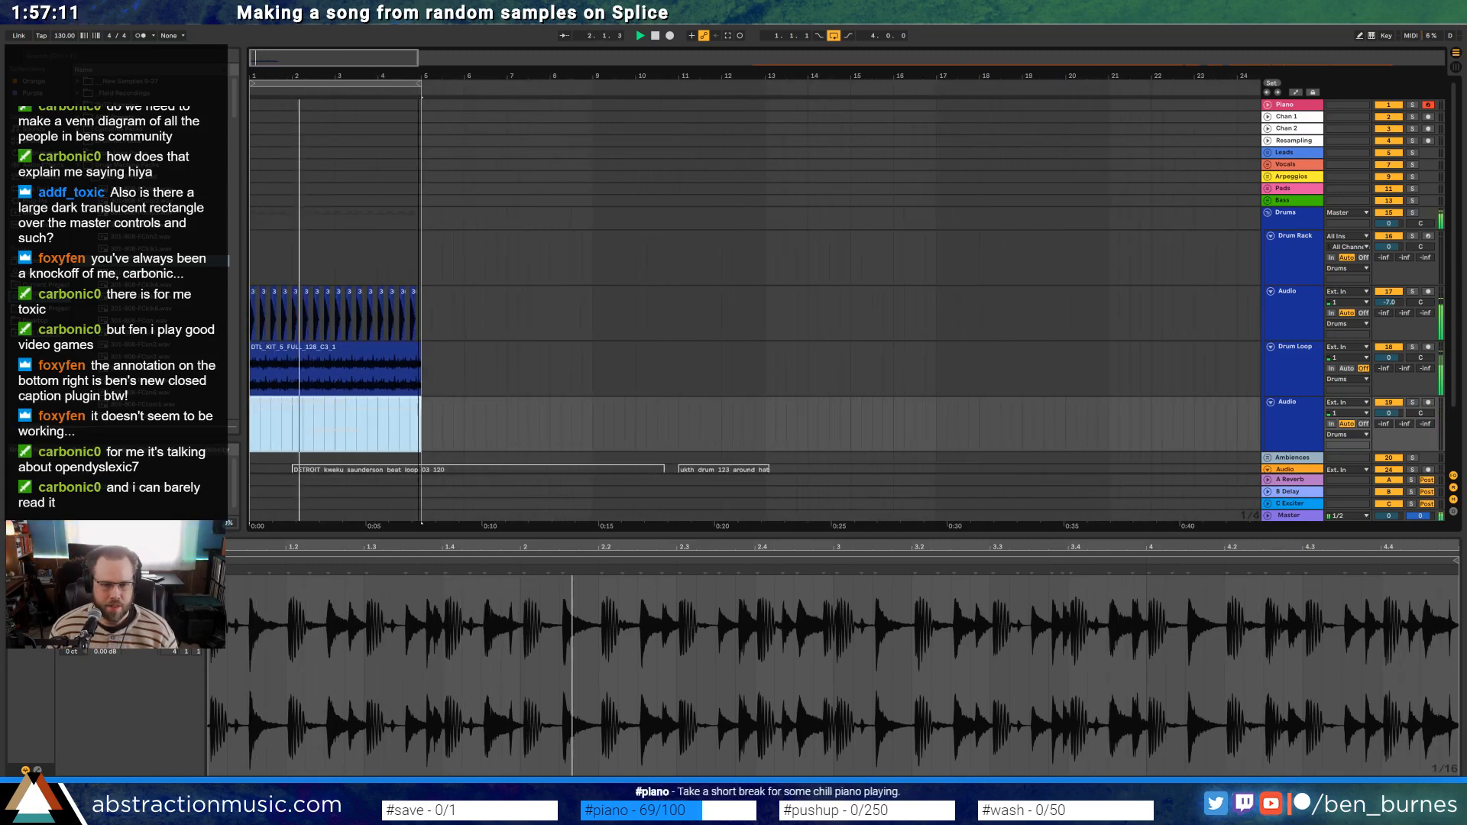
pyautogui.press('space')
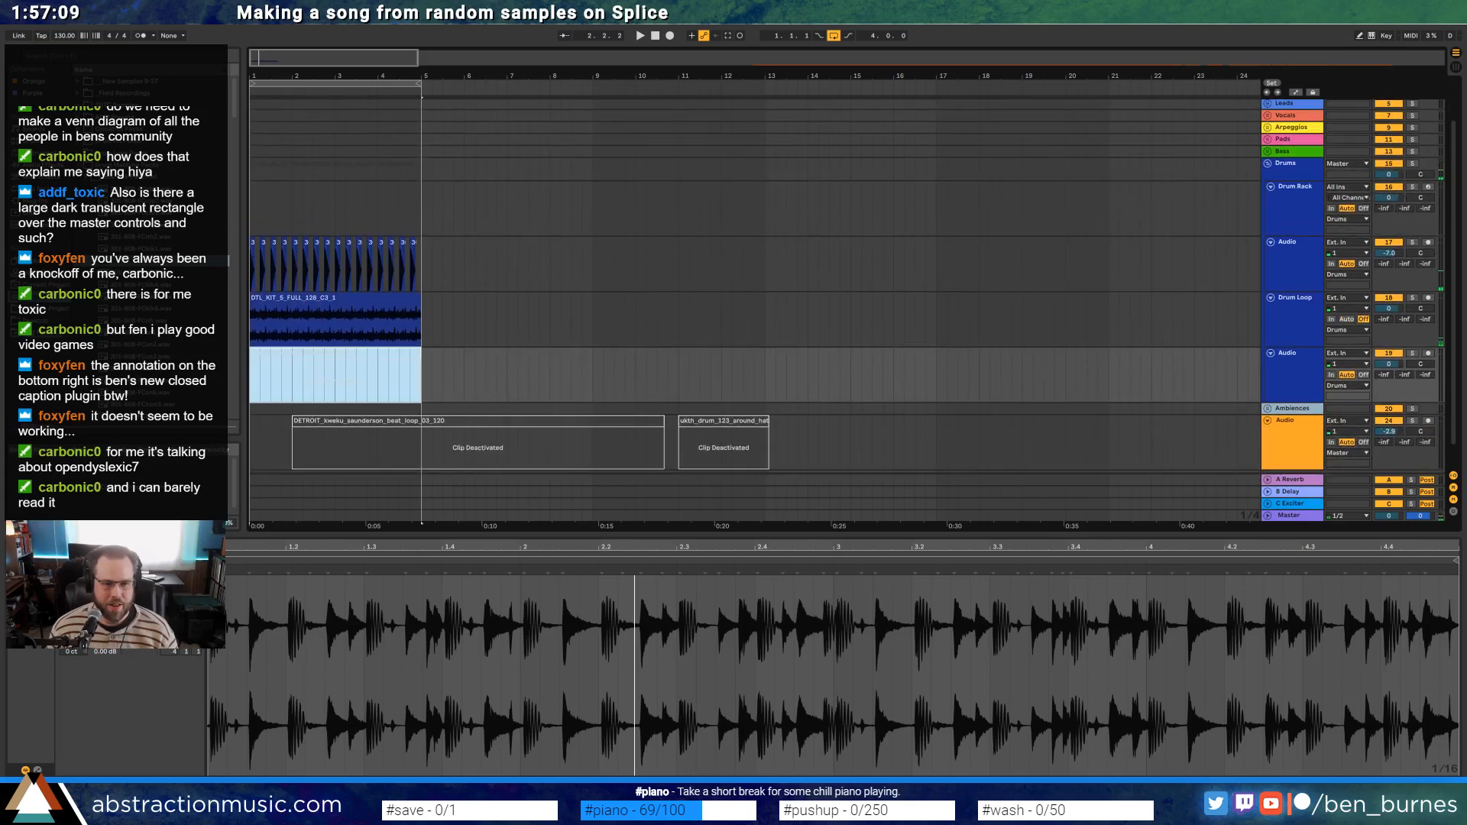
# Audition the short sample clip at around bar 131 on the orange Audio track
pyautogui.press('-')
pyautogui.press('-')
pyautogui.press('-')
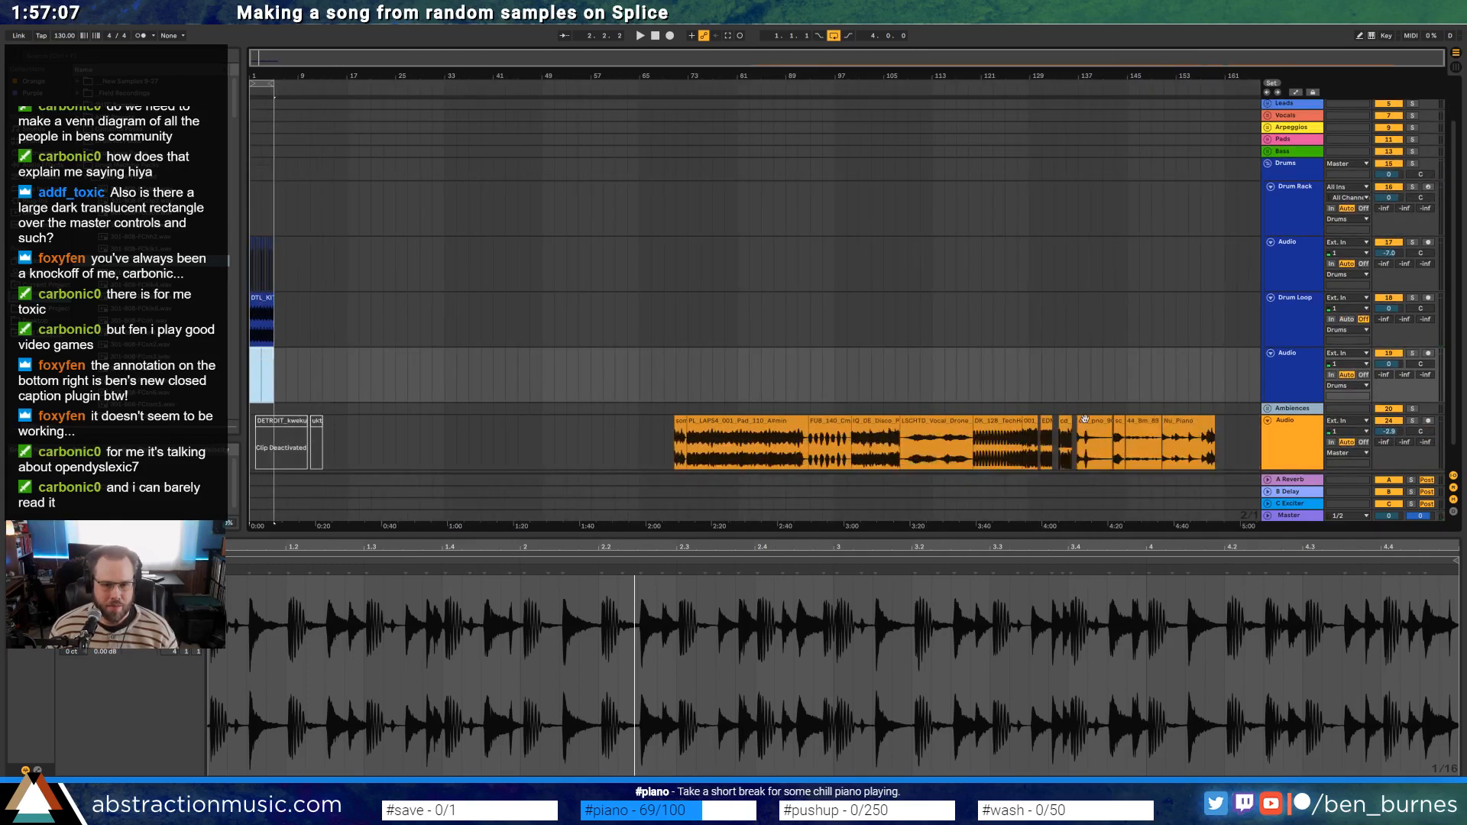
pyautogui.click(1047, 425)
pyautogui.press('space')
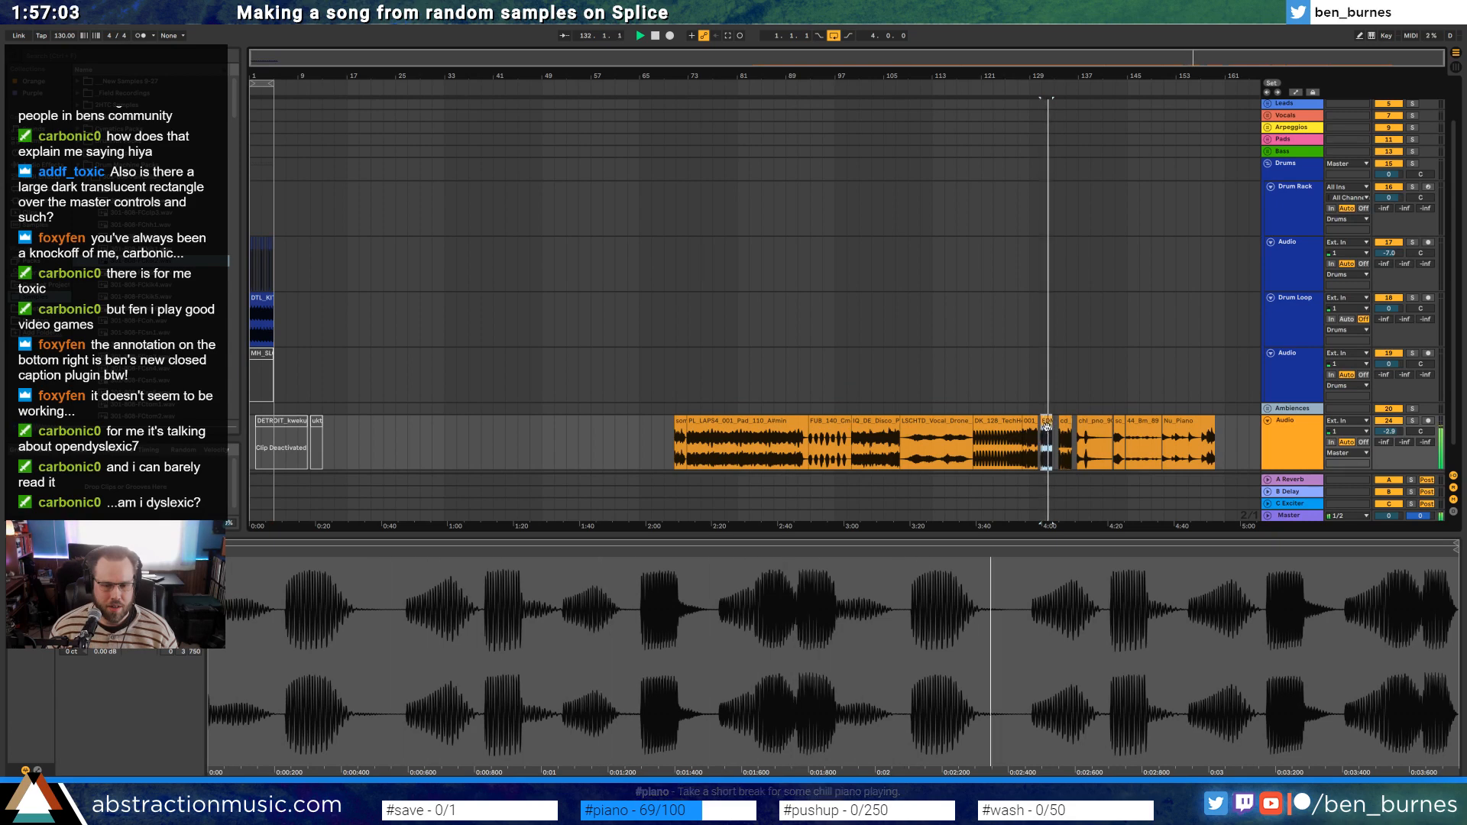
# Audition the clips at around bars 137 and 142 on the orange Audio track and move the second one to about bar 17
pyautogui.click(1092, 424)
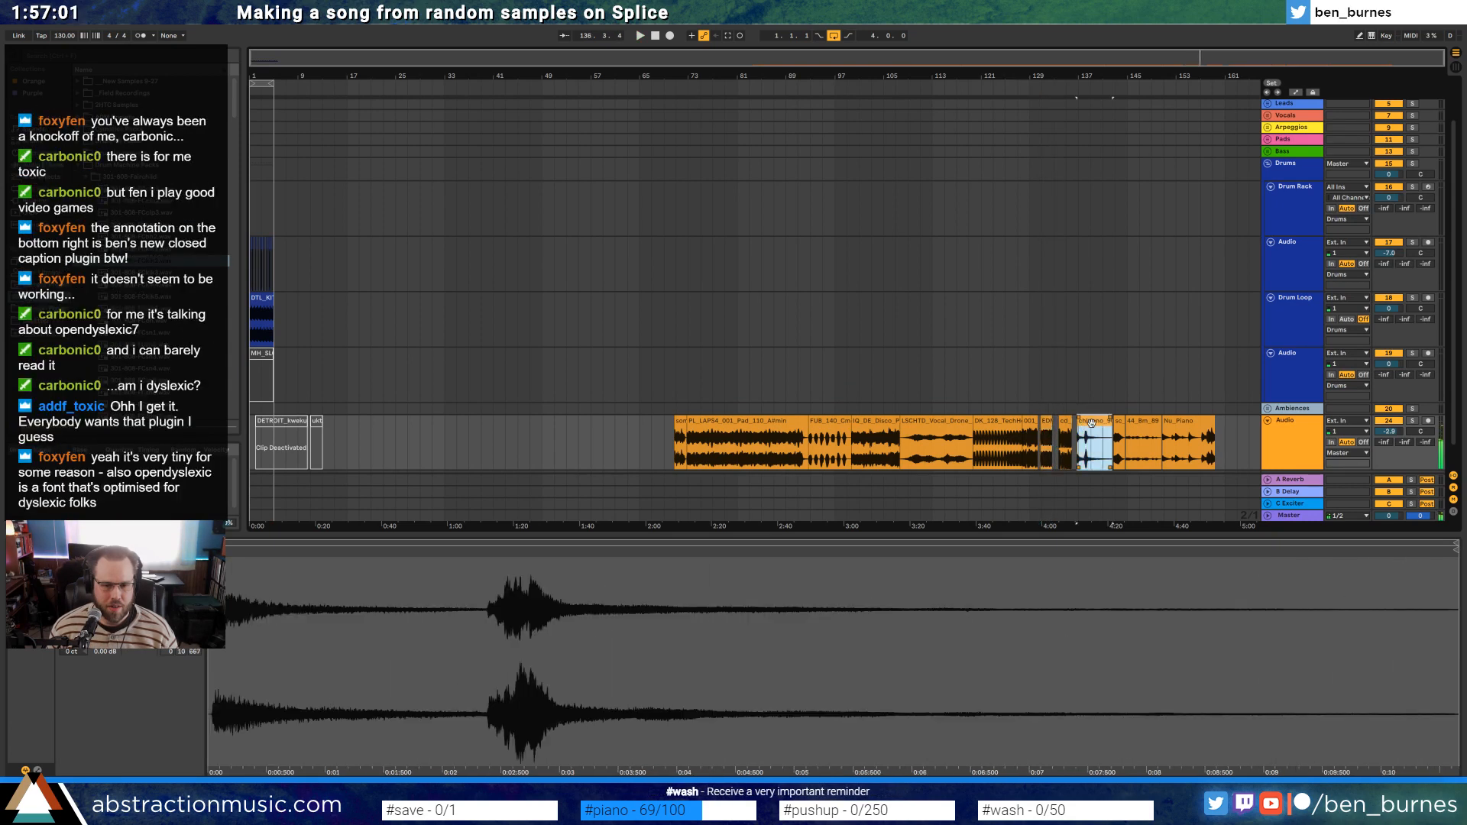
pyautogui.click(1118, 426)
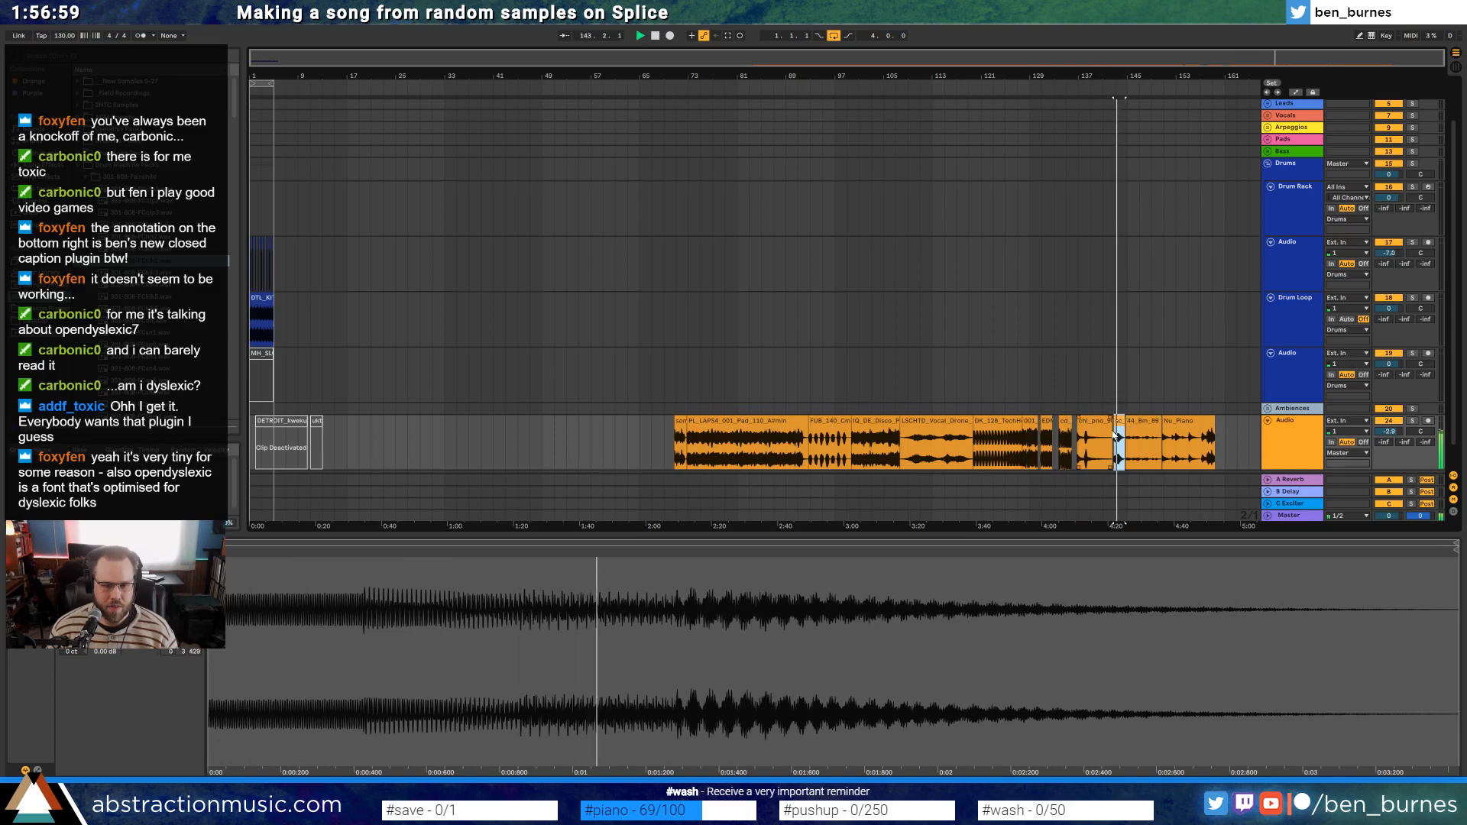
pyautogui.moveTo(1118, 426); pyautogui.dragTo(352, 451)
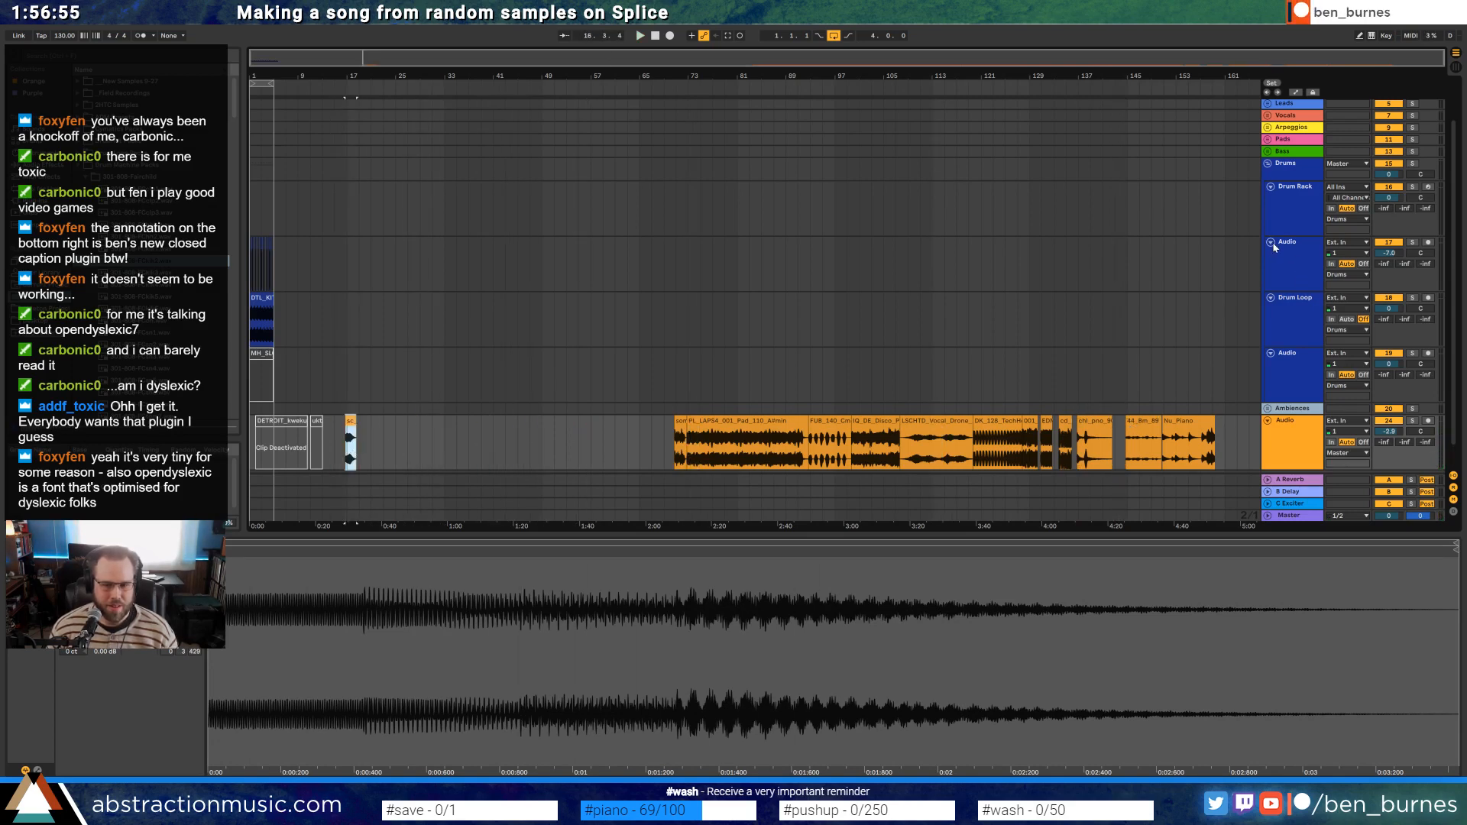
# Fold the kick Audio track in the Drums group, rename it KICK, and rename the Drum Loop track SpliceLoop
pyautogui.click(1298, 249)
pyautogui.press('u')
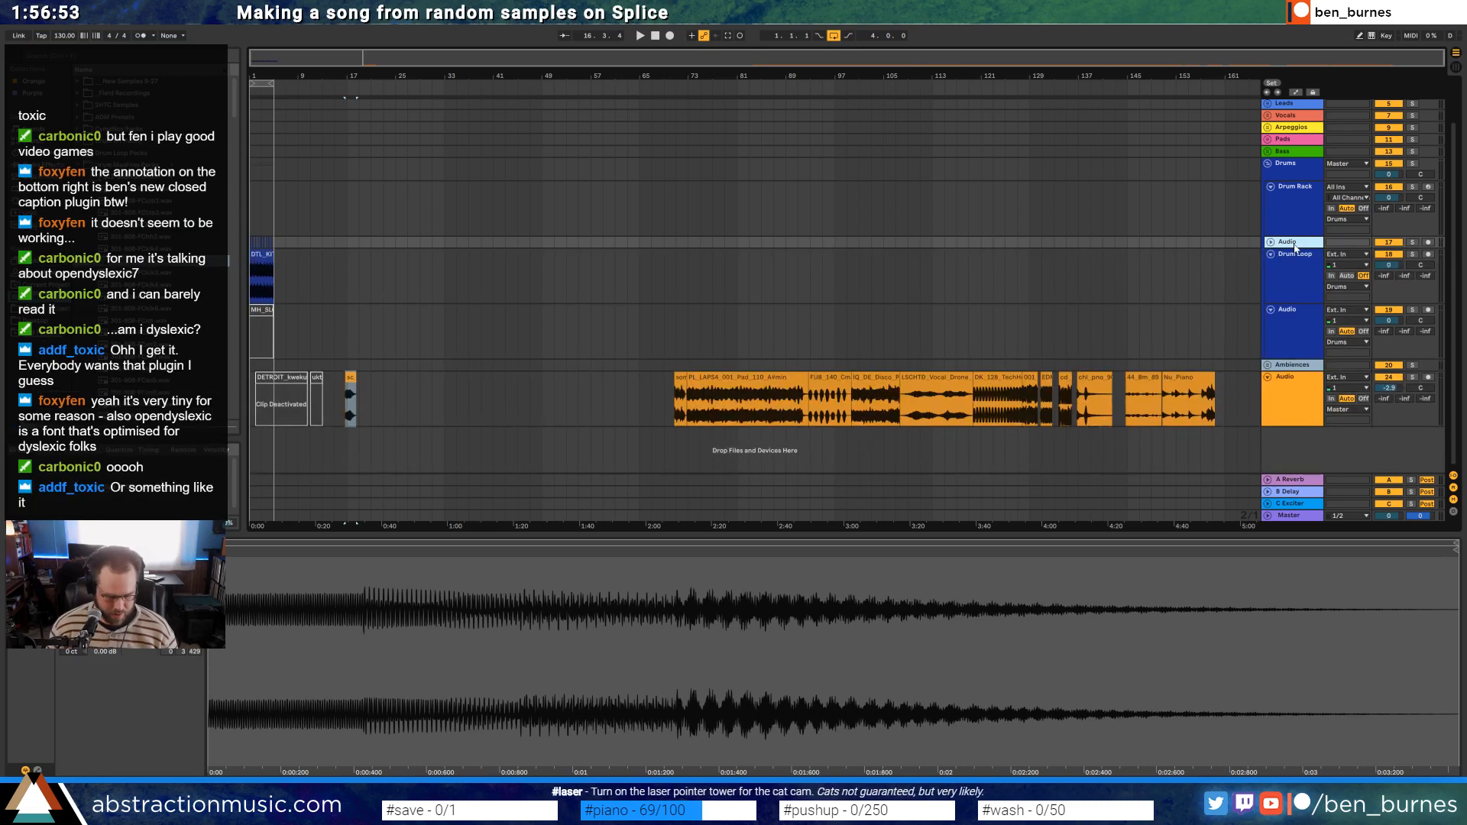
pyautogui.hotkey('ctrl', 'r')
pyautogui.write('KICK')
pyautogui.press('Return')
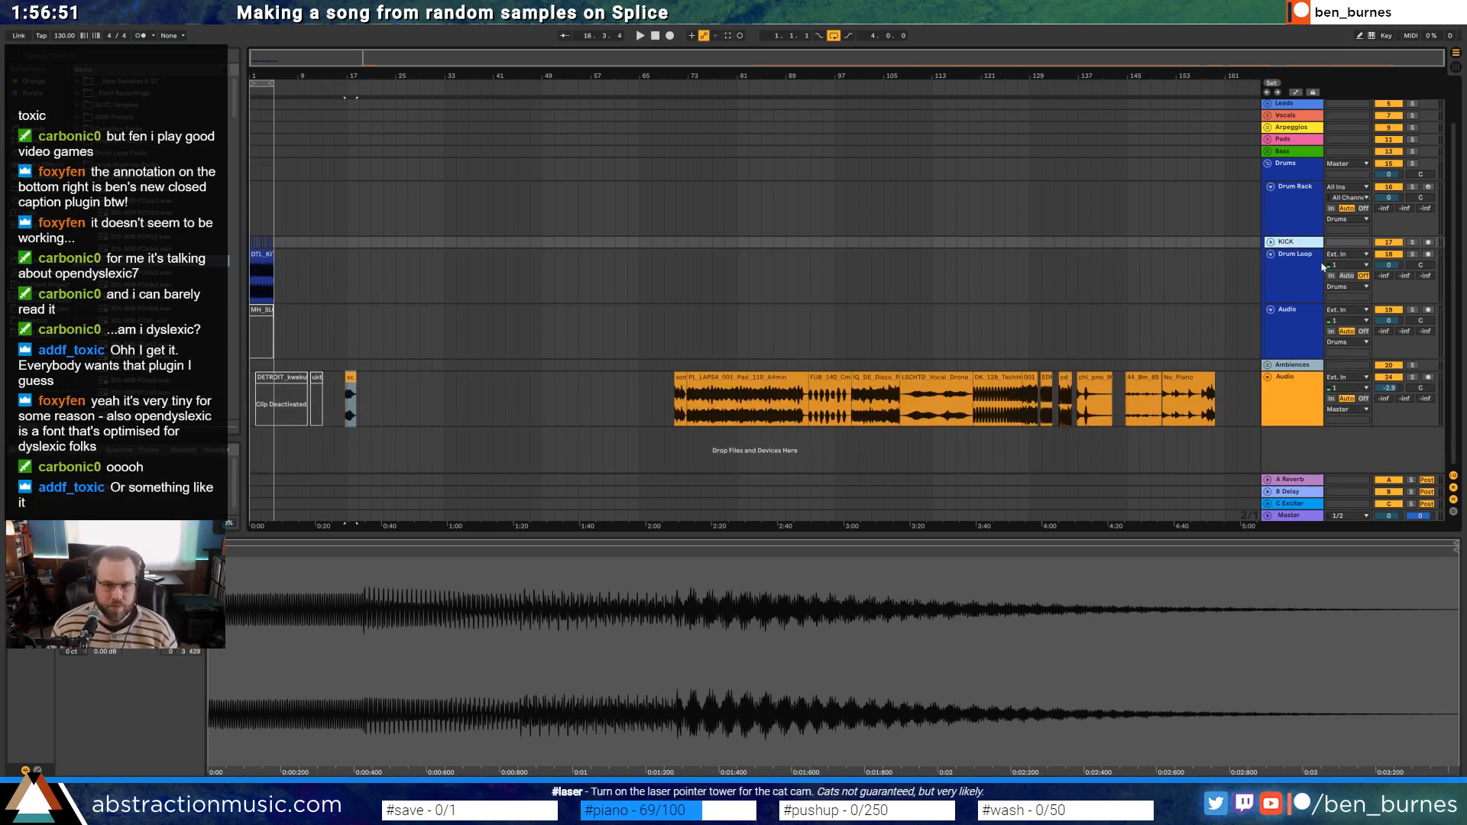
pyautogui.press('Tab')
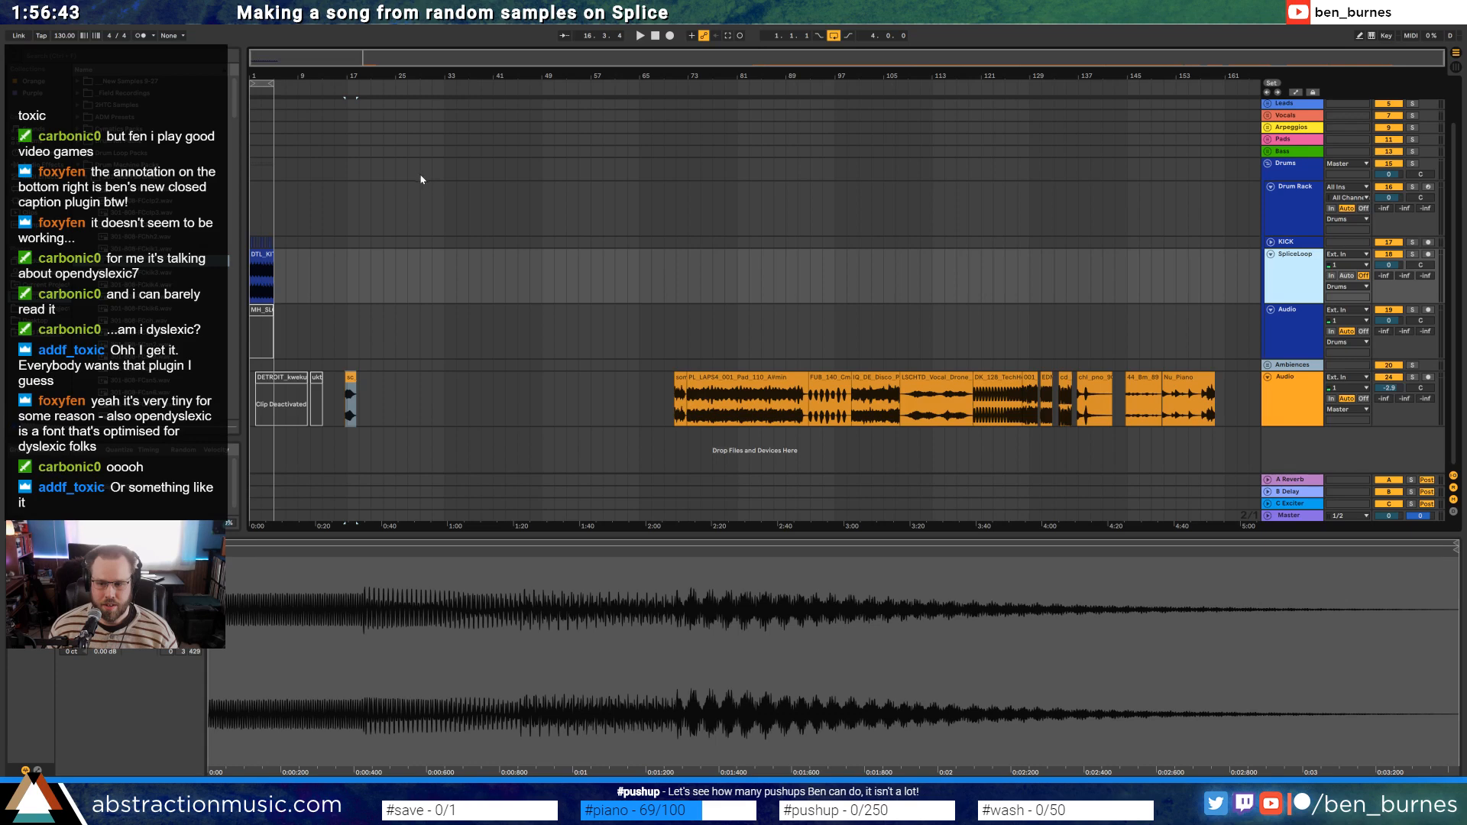
# Fold the SpliceLoop track and the Audio track holding the MH_SLOW_DEEP_DRUMS_120 clip
pyautogui.moveTo(273, 58); pyautogui.dragTo(259, 63)
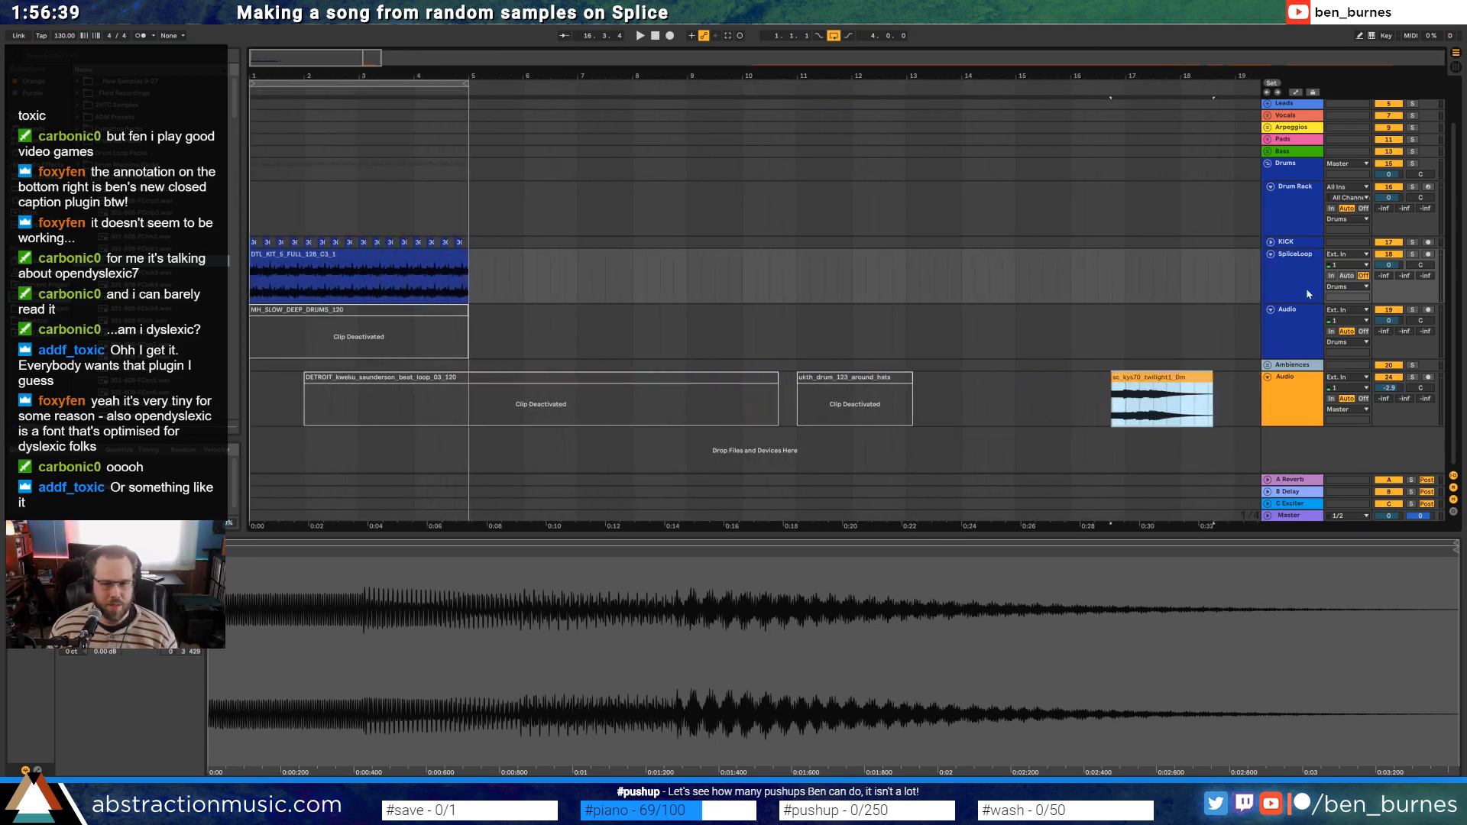
pyautogui.click(1270, 254)
pyautogui.click(1271, 316)
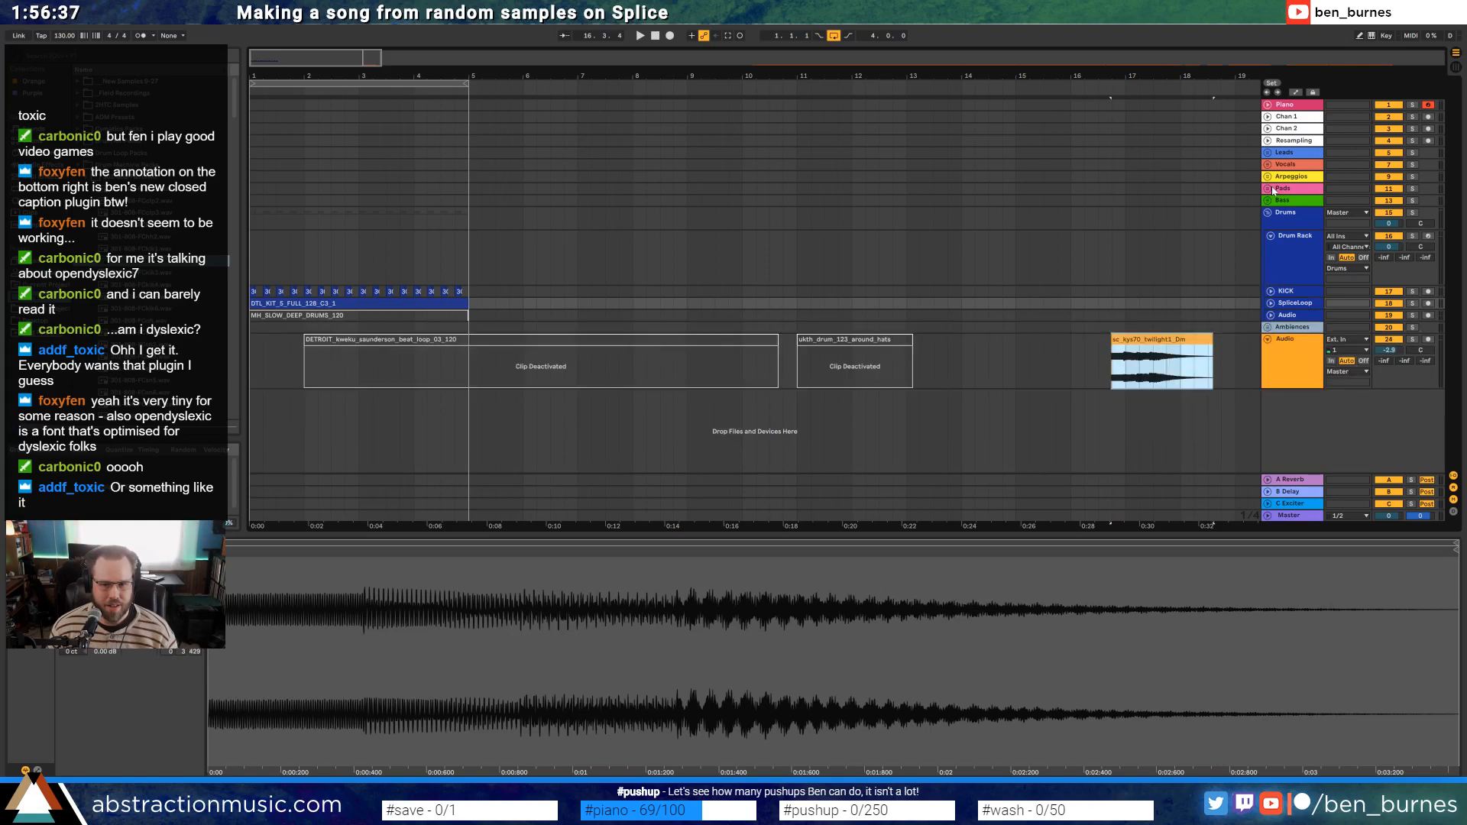
# Expand the Pads group, add an audio track to it, and place the sc_kys70_twilight1_Dm clip there at bar 1
pyautogui.click(1285, 188)
pyautogui.click(1268, 188)
pyautogui.moveTo(1167, 405)
pyautogui.mouseDown()
pyautogui.moveTo(891, 305)
pyautogui.moveTo(603, 263)
pyautogui.moveTo(1108, 437)
pyautogui.moveTo(296, 290)
pyautogui.mouseUp()
pyautogui.click(1298, 224)
pyautogui.hotkey('ctrl', 't')
pyautogui.click(702, 302)
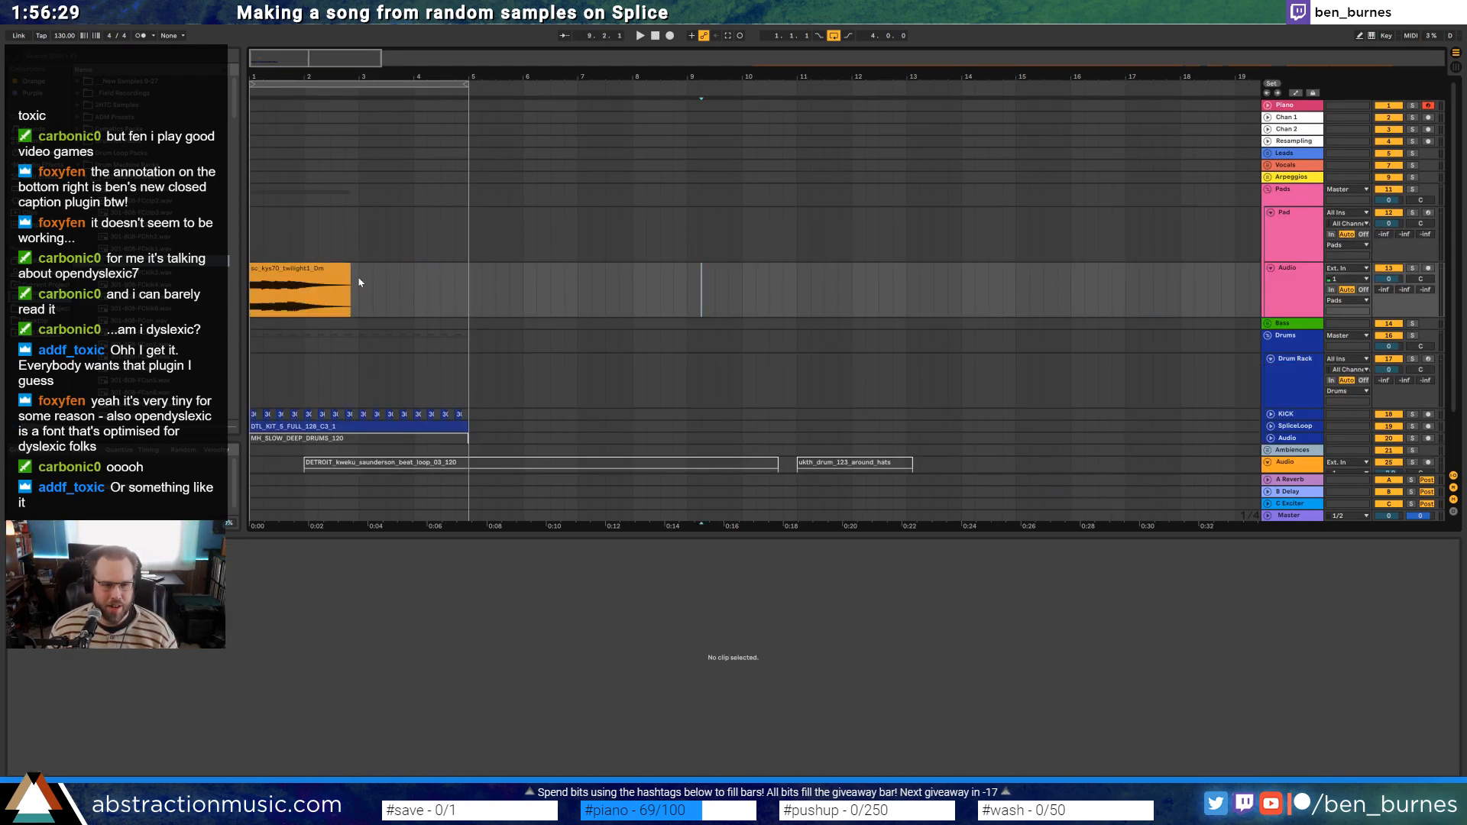
# Assign the pink track color to the clip on the Audio track in the Pads group
pyautogui.rightClick(1290, 290)
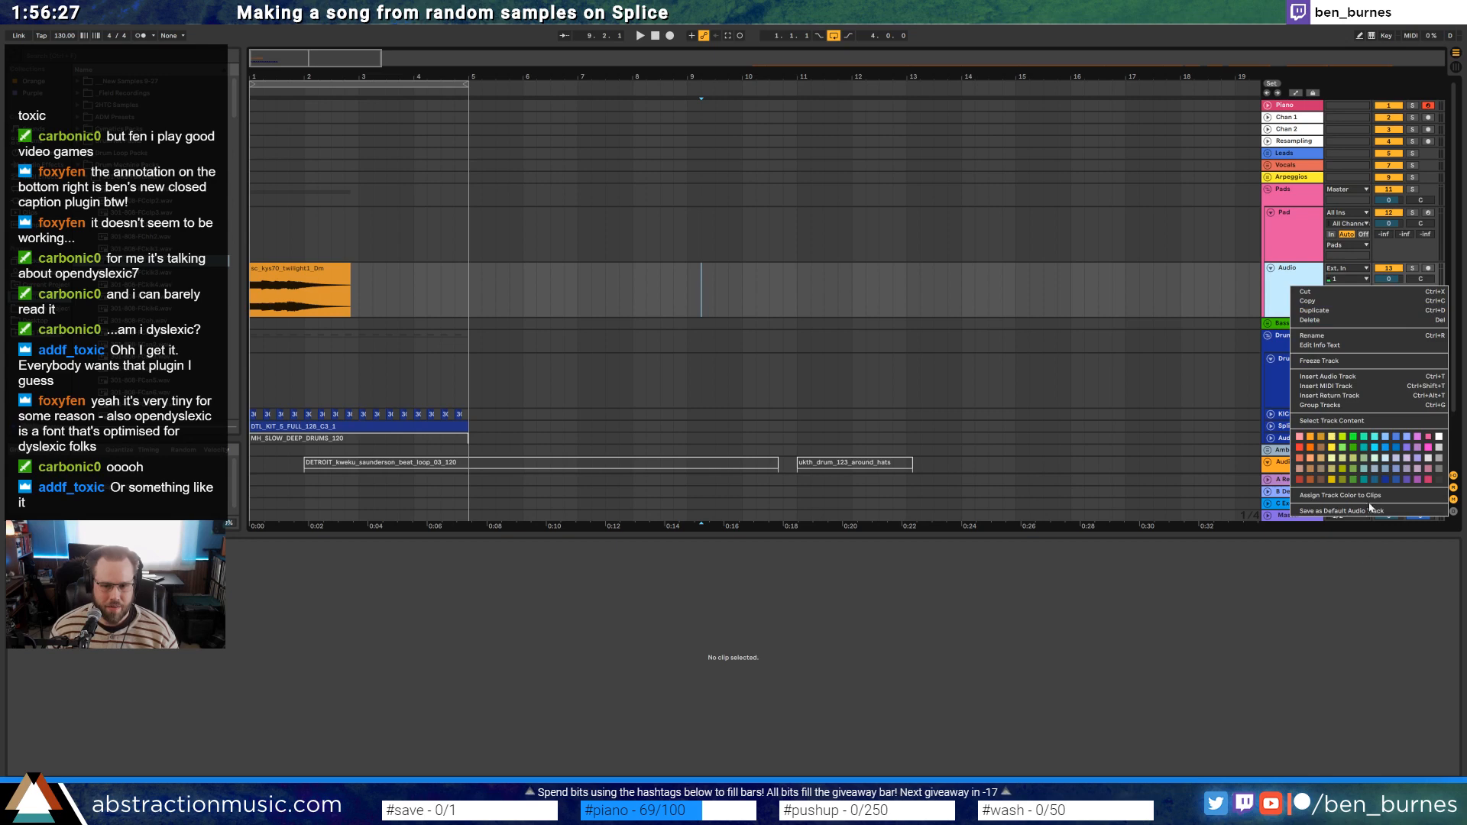
pyautogui.click(1348, 495)
pyautogui.click(330, 288)
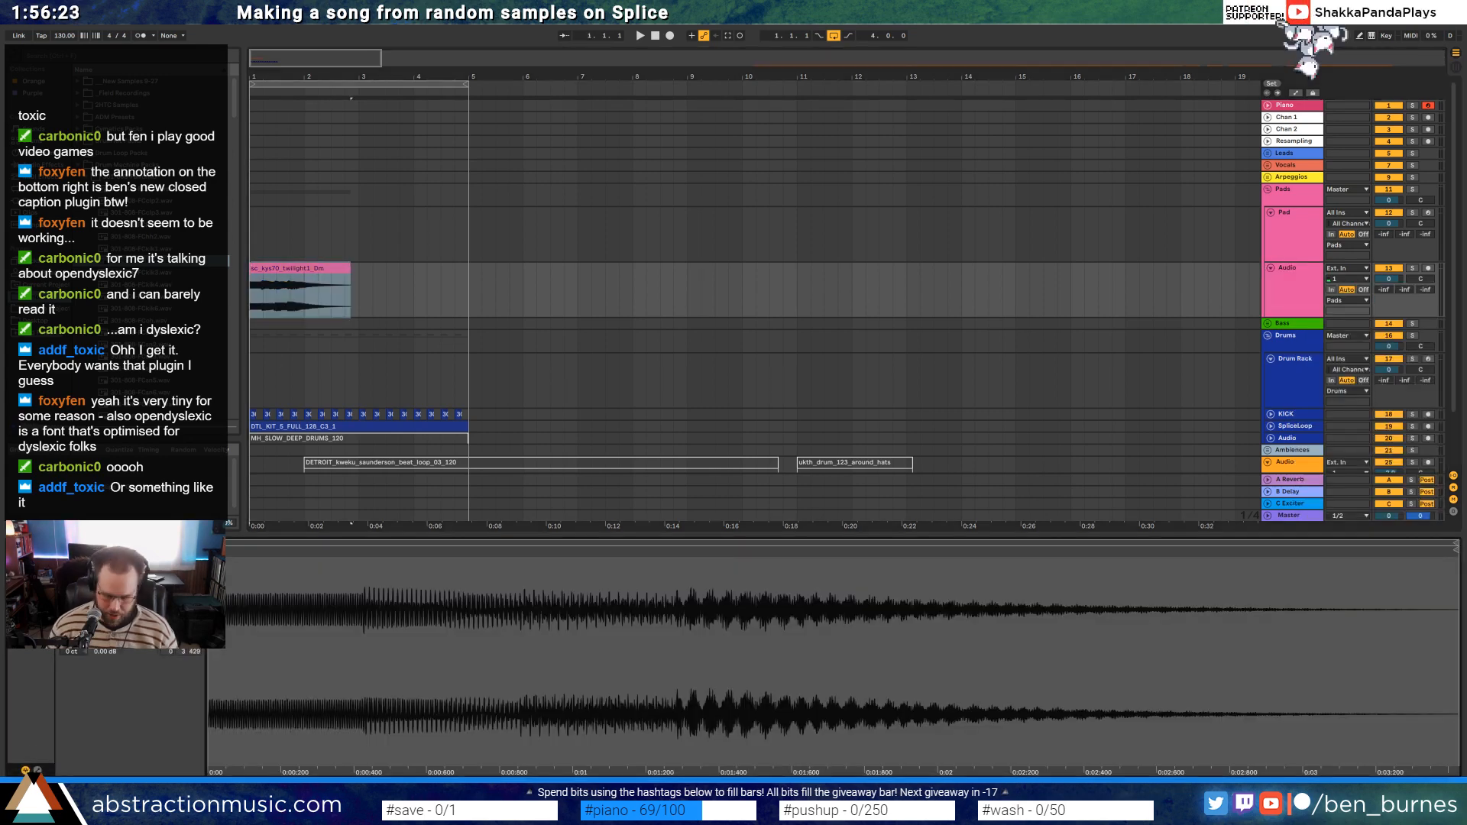
# Lengthen the sc_kys70_twilight1_Dm clip to end at bar 3 and duplicate it to fill the loop up to bar 5
pyautogui.moveTo(350, 291); pyautogui.dragTo(363, 291)
pyautogui.press('space')
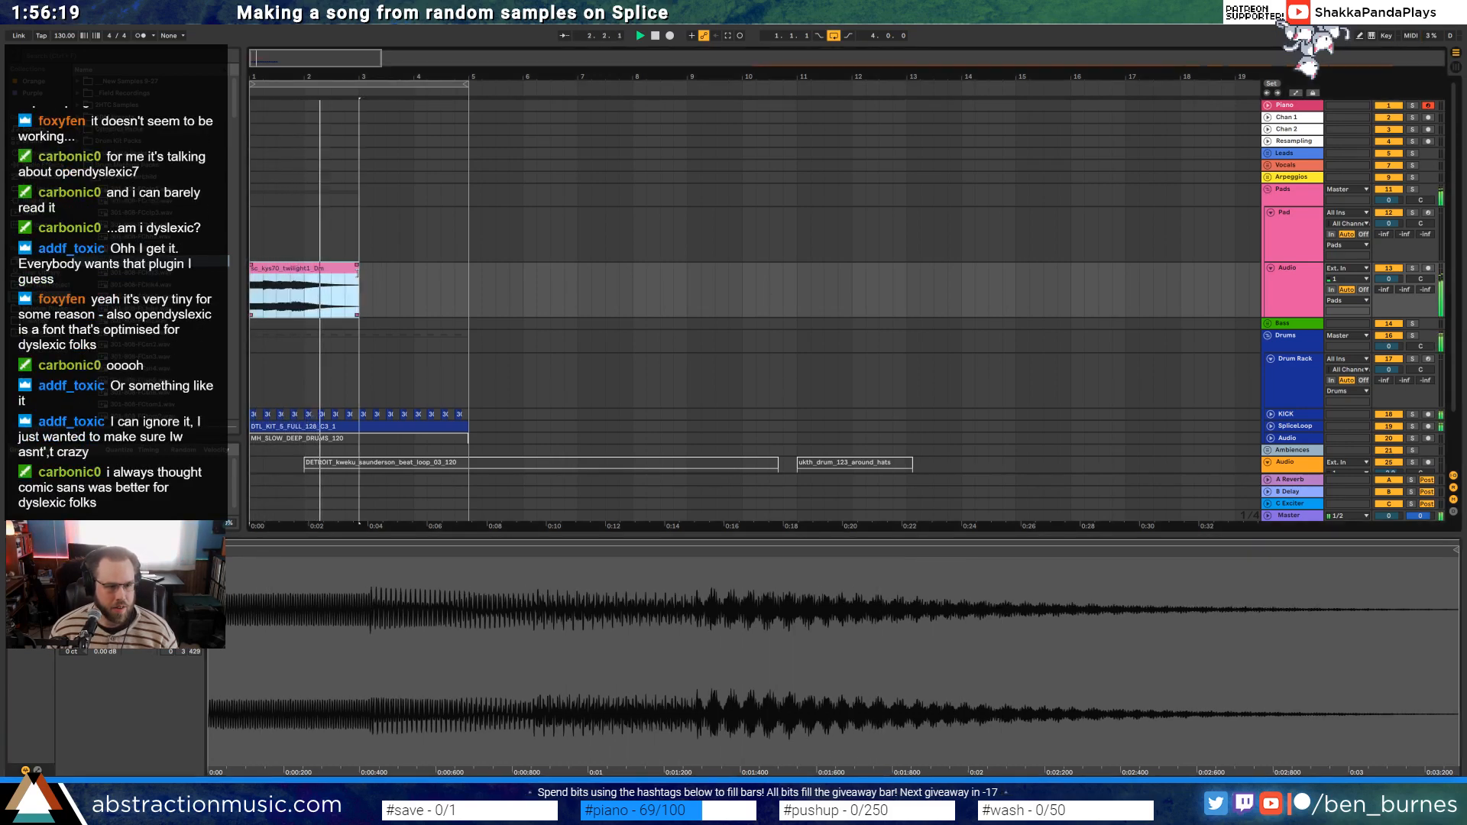
pyautogui.hotkey('ctrl', 'd')
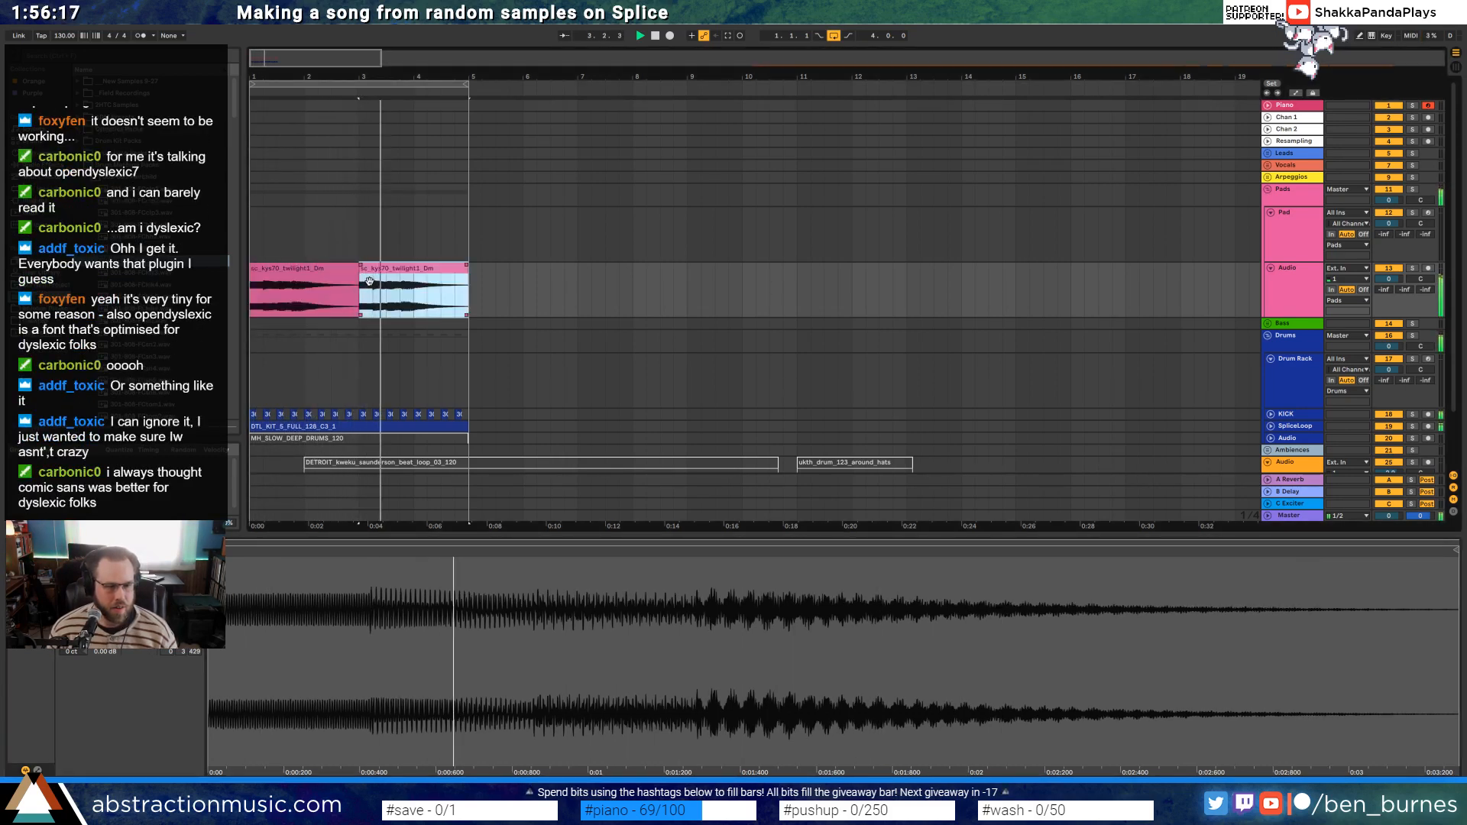
# Add a Compressor after the EQ Eight on the Pads group's Audio track and lower its threshold to -24.7 dB
pyautogui.click(781, 294)
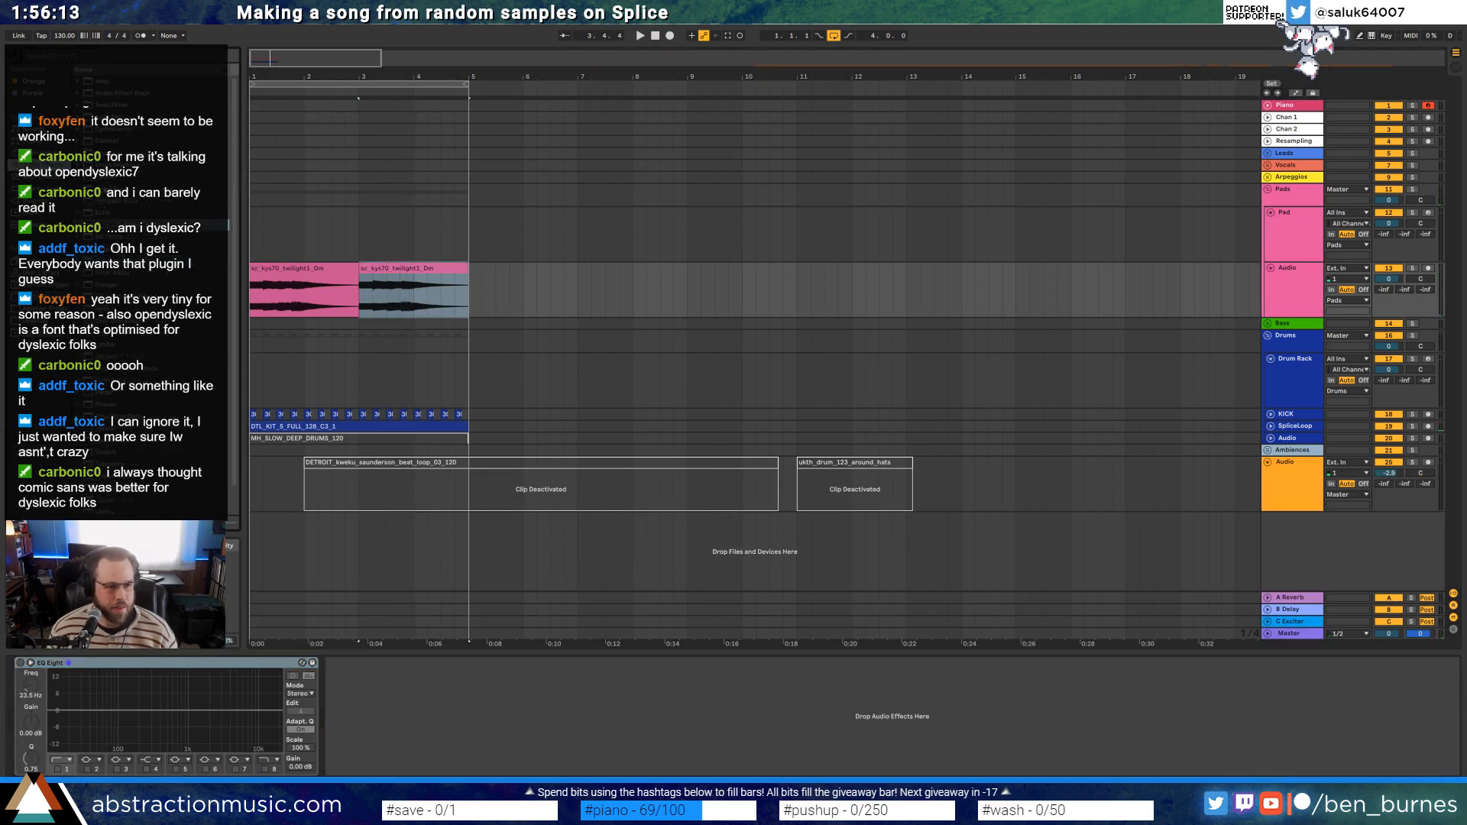
pyautogui.press('Return')
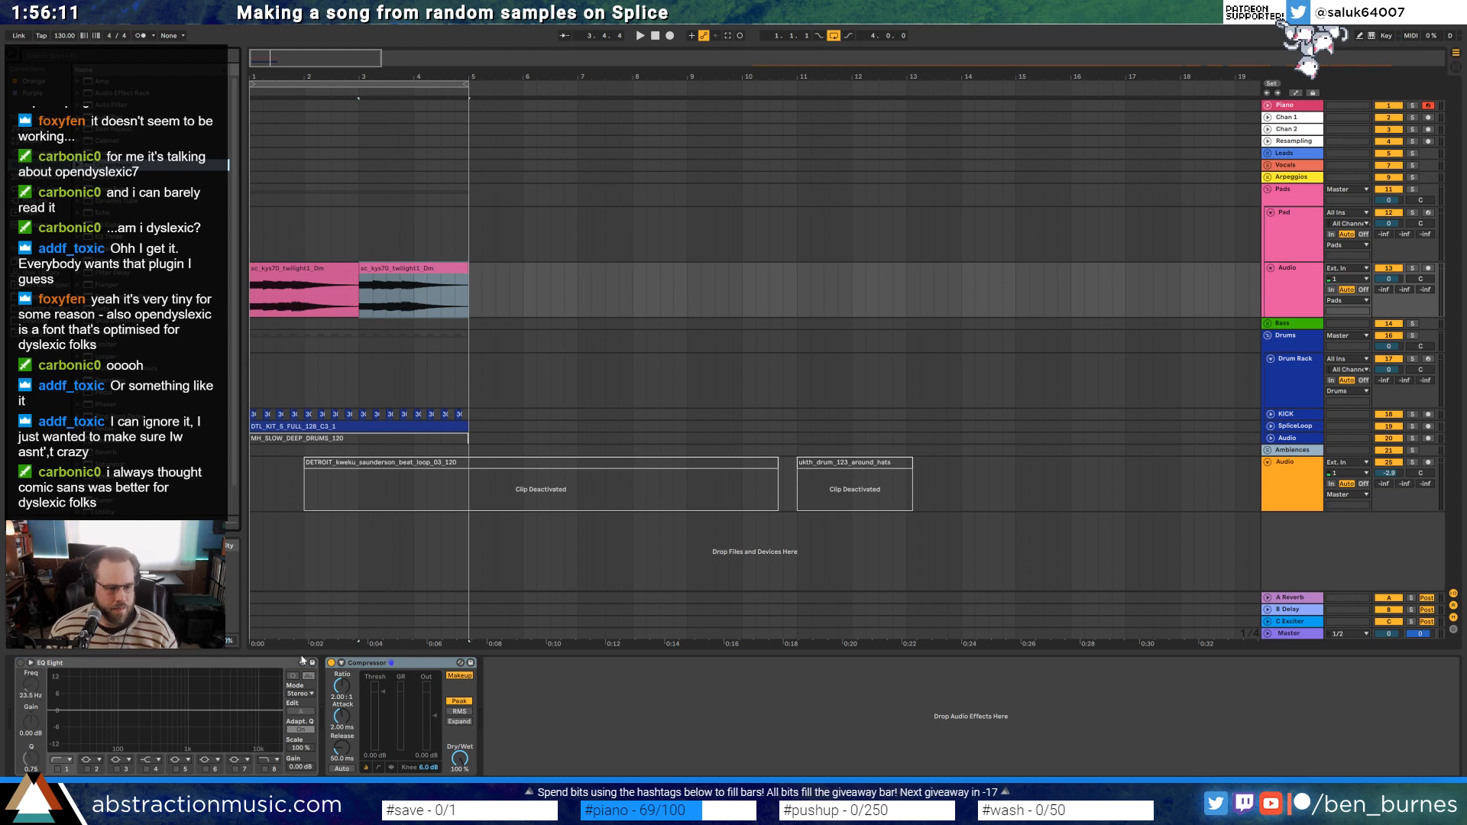
pyautogui.moveTo(380, 697); pyautogui.dragTo(382, 729)
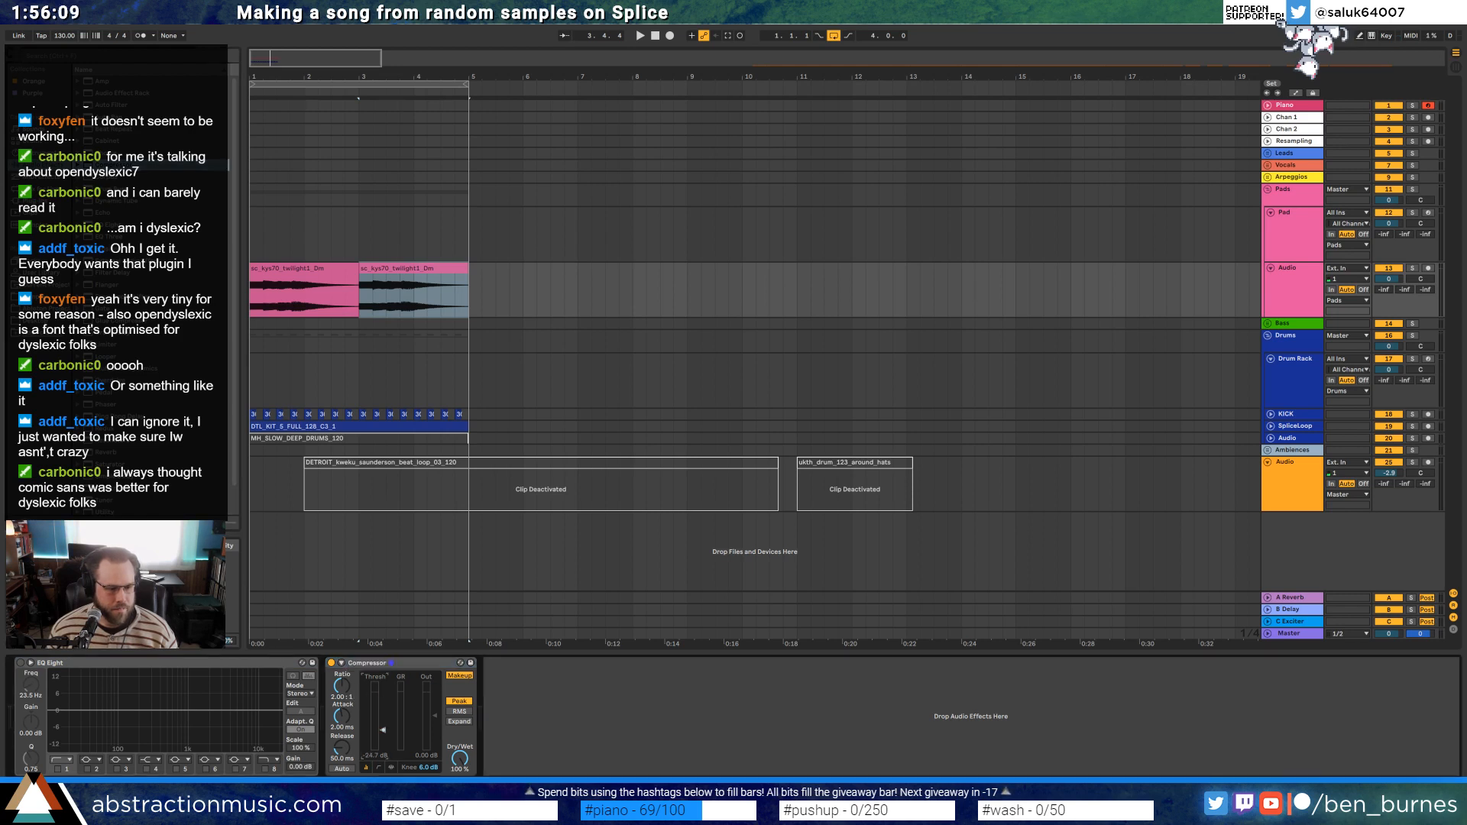
# Sidechain the Compressor from the KICK track and, during playback, set its threshold to -34.2 dB and its attack to 0.13 ms
pyautogui.click(340, 663)
pyautogui.click(350, 677)
pyautogui.click(351, 694)
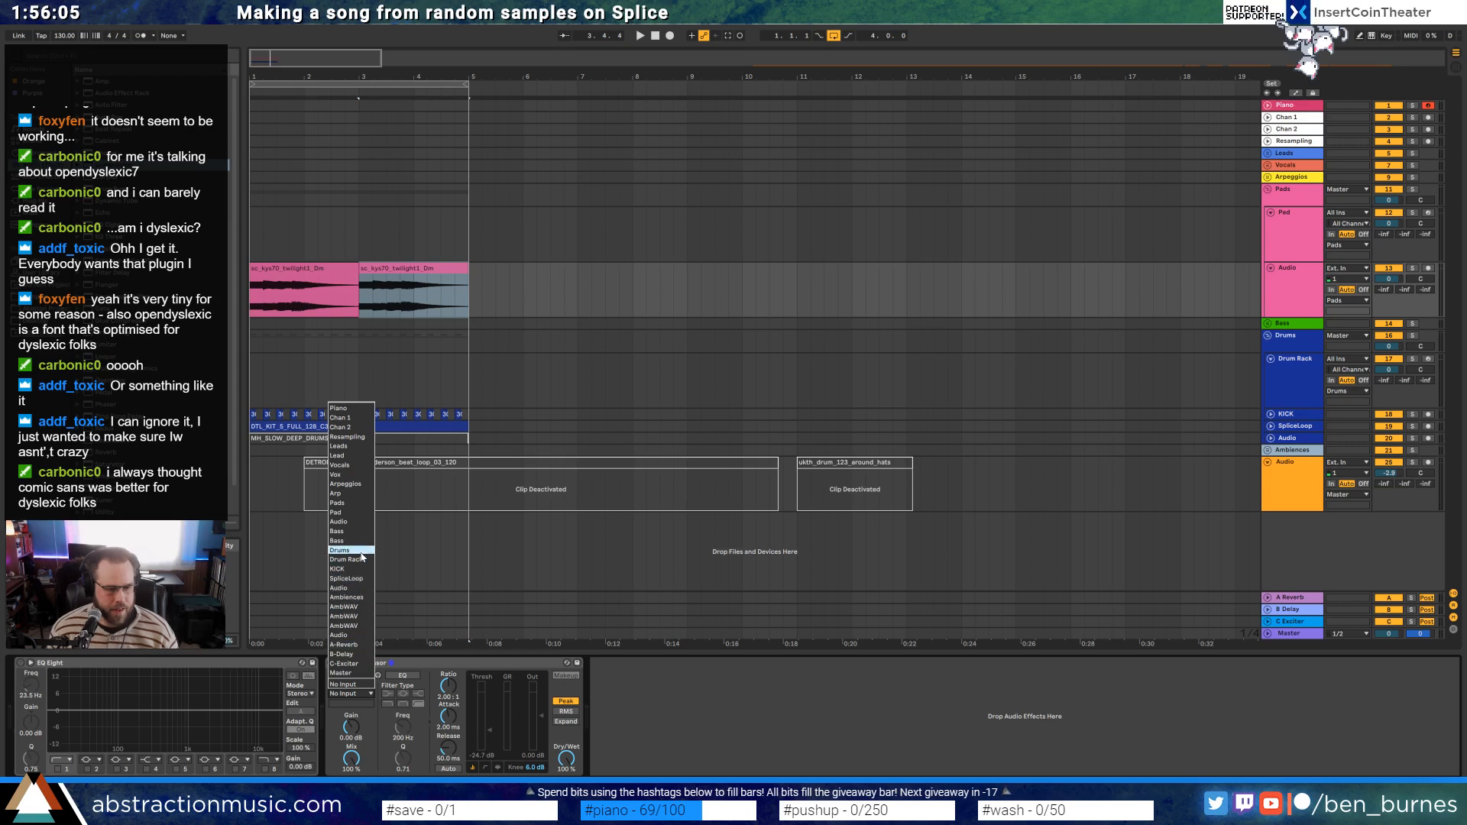
pyautogui.click(348, 569)
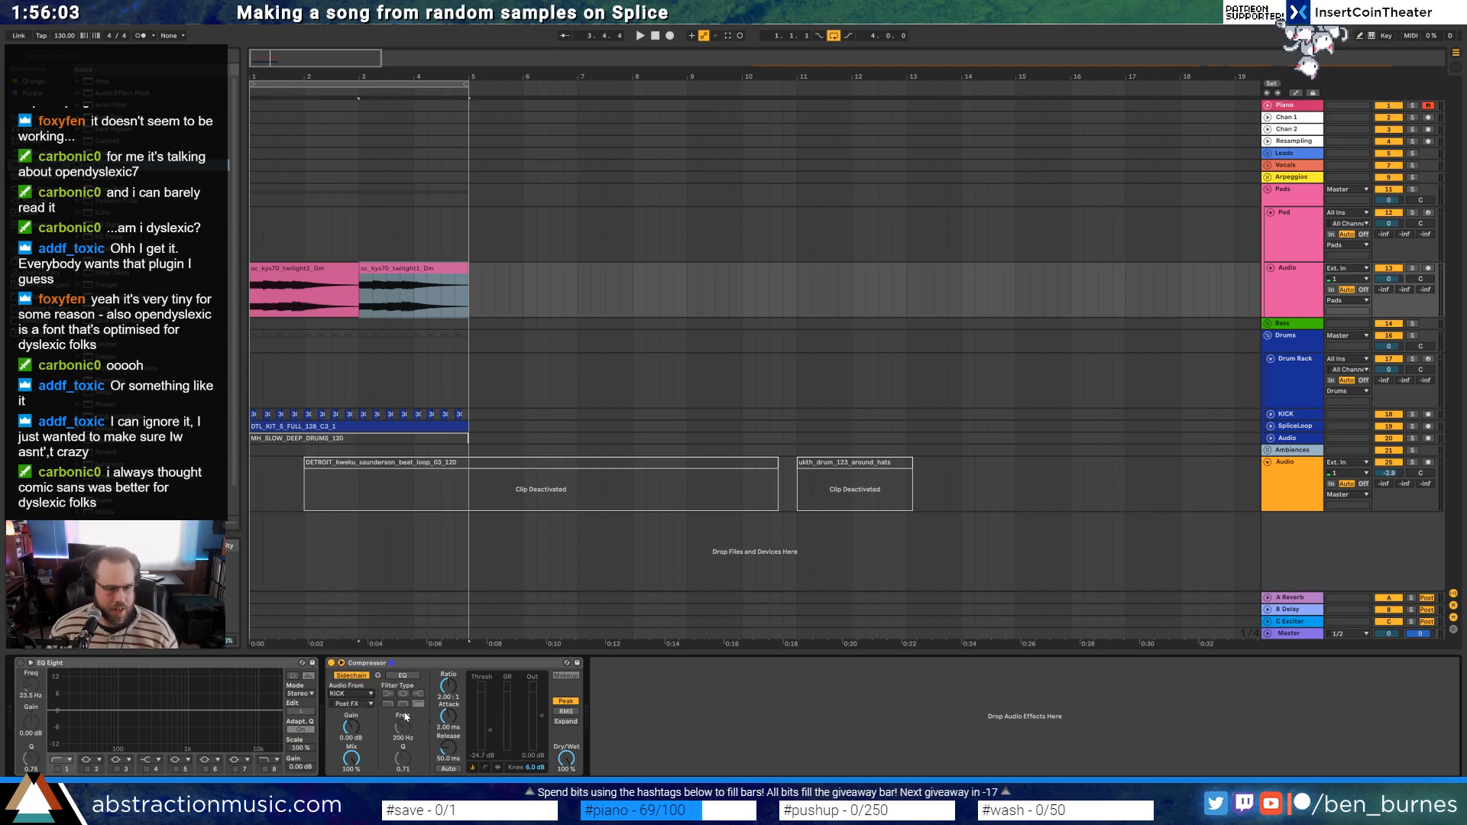
pyautogui.press('space')
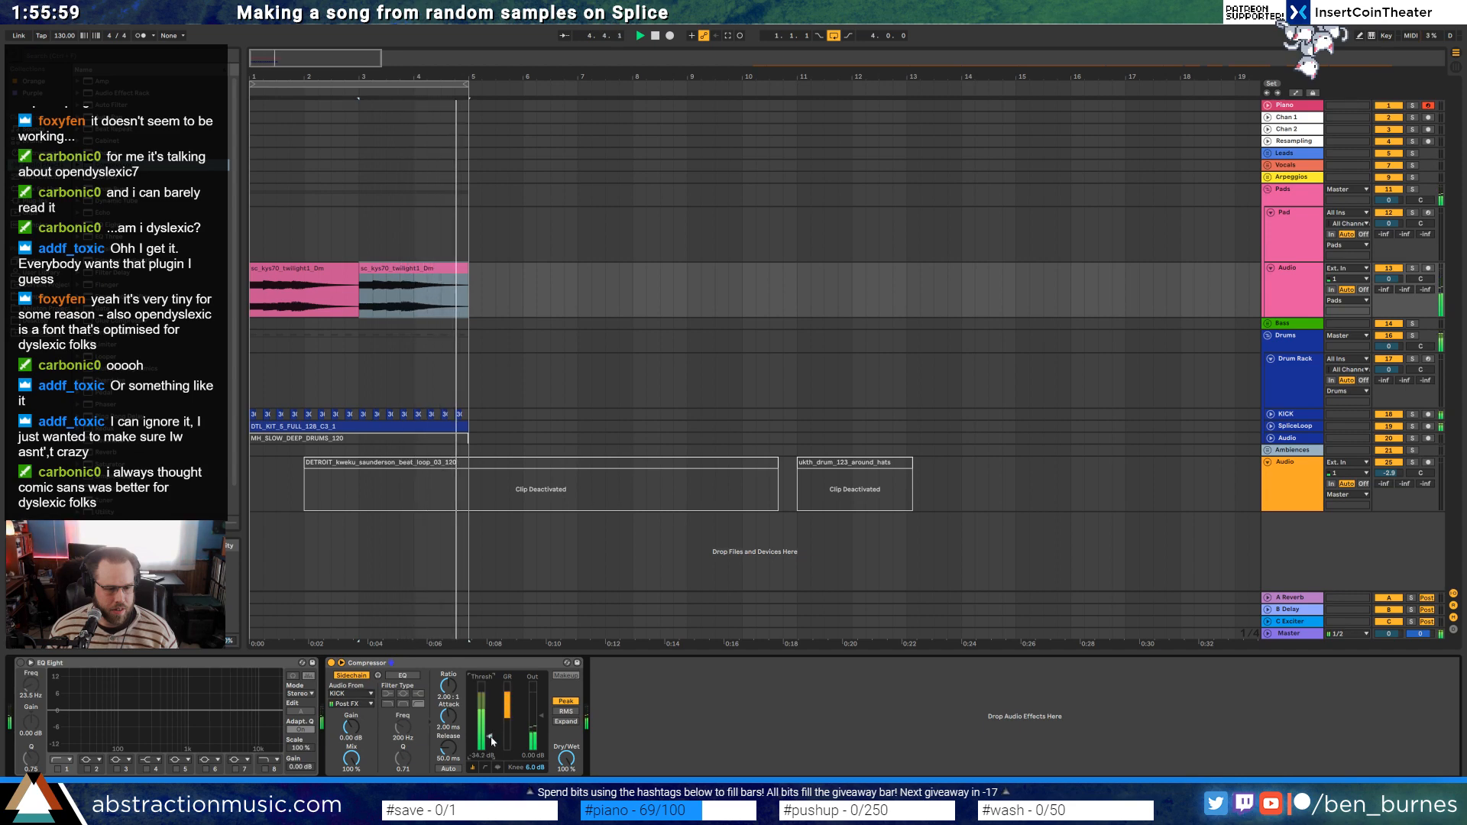
pyautogui.moveTo(497, 731); pyautogui.dragTo(449, 733)
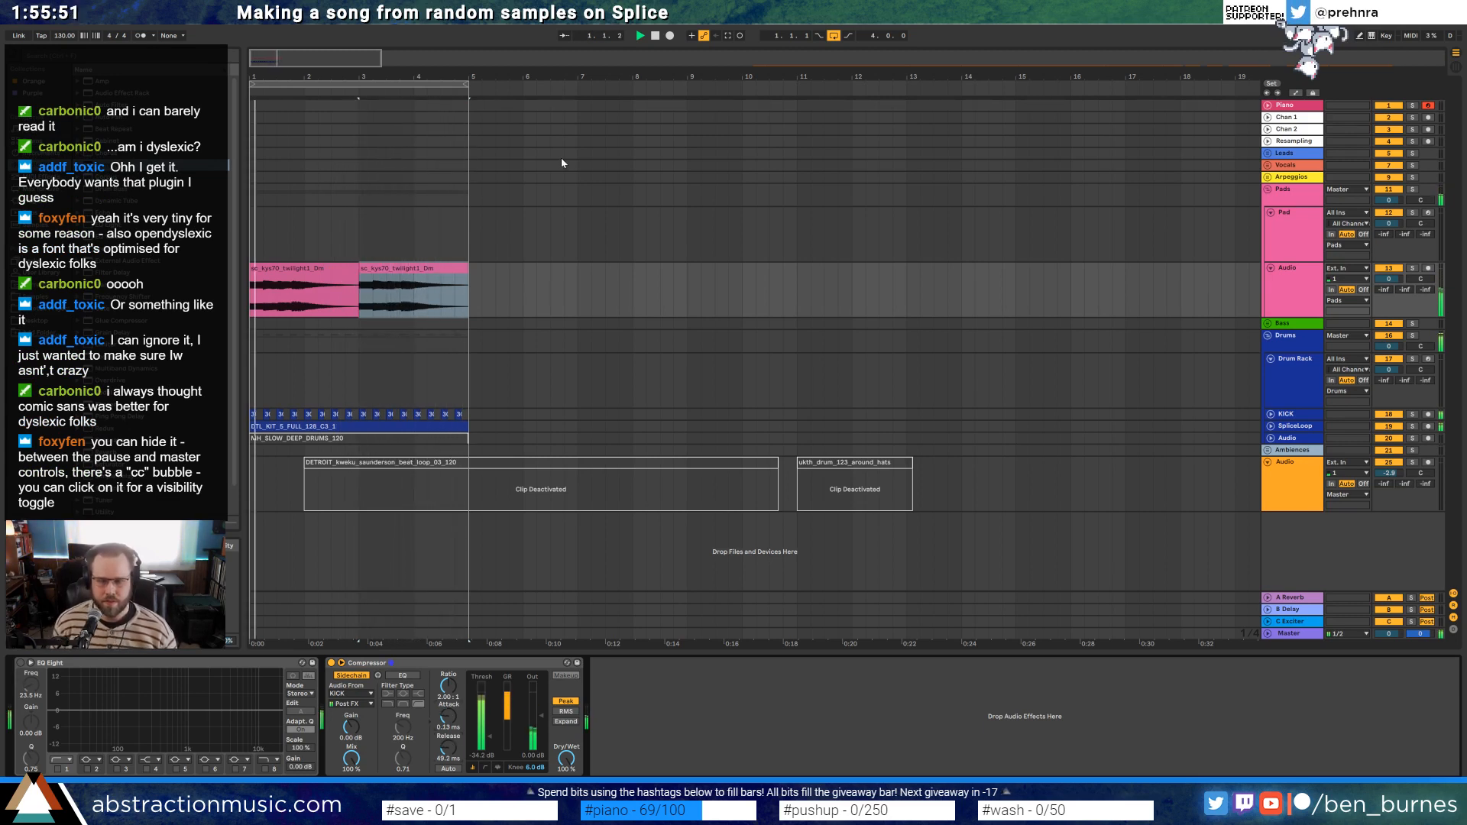
# Unfold the KICK track and lower its volume to -11.0 dB
pyautogui.scroll(3, 863, 410)
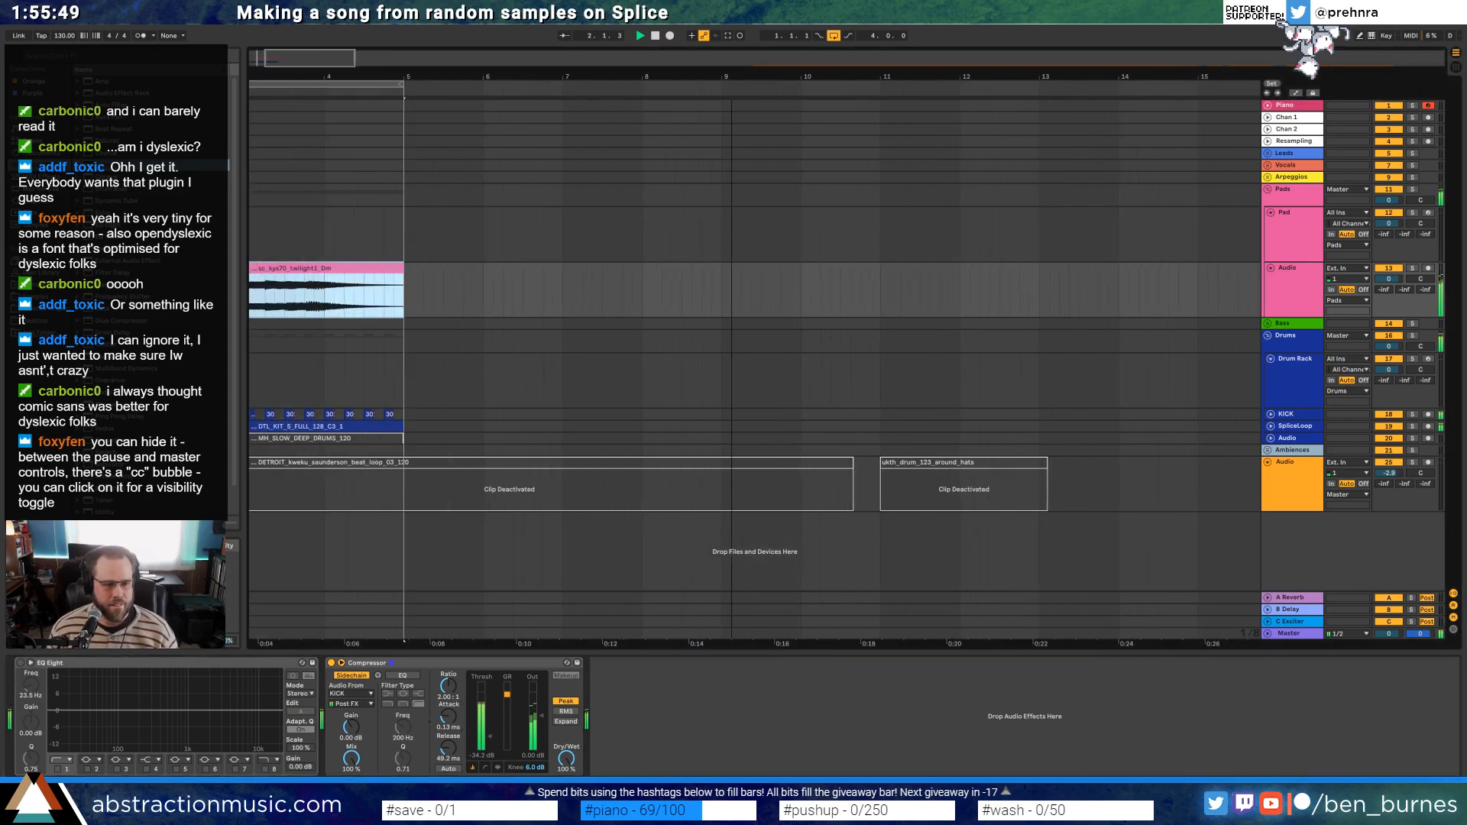
pyautogui.click(1271, 414)
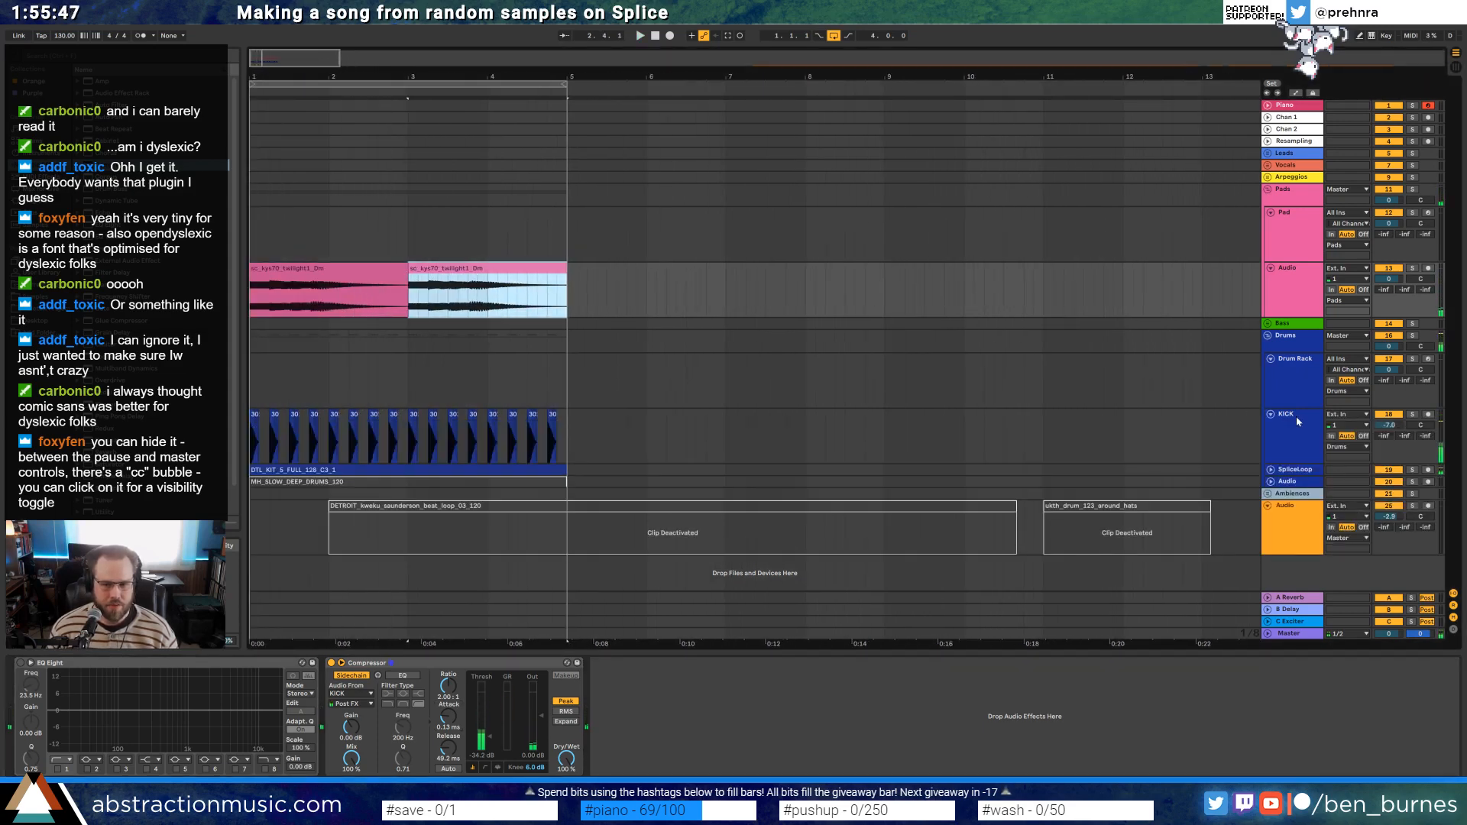
pyautogui.click(1286, 414)
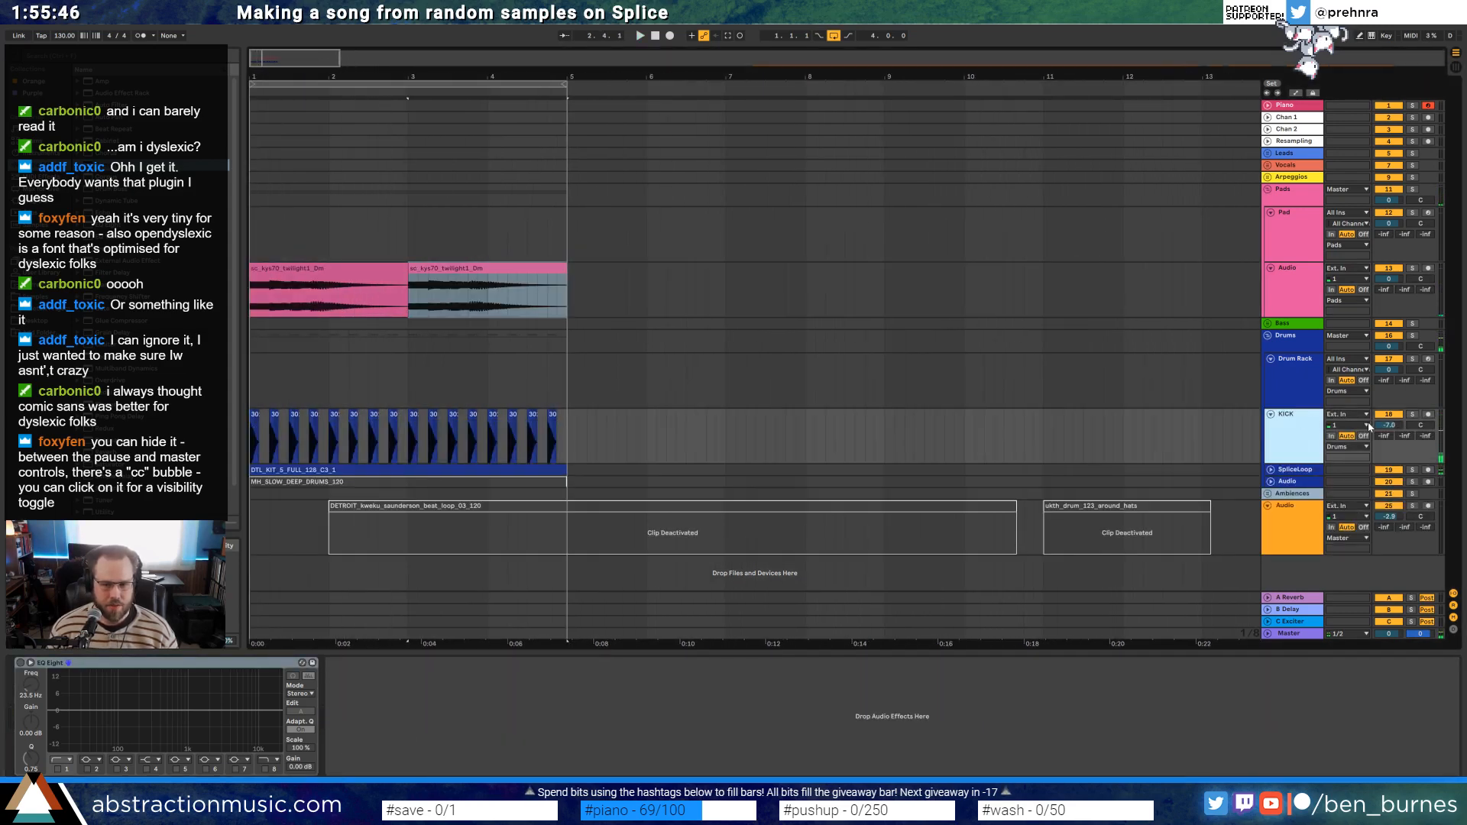
# Unfold the SpliceLoop track and lower its volume to -8.0 dB while checking the mix in playback
pyautogui.click(1281, 474)
pyautogui.click(1271, 470)
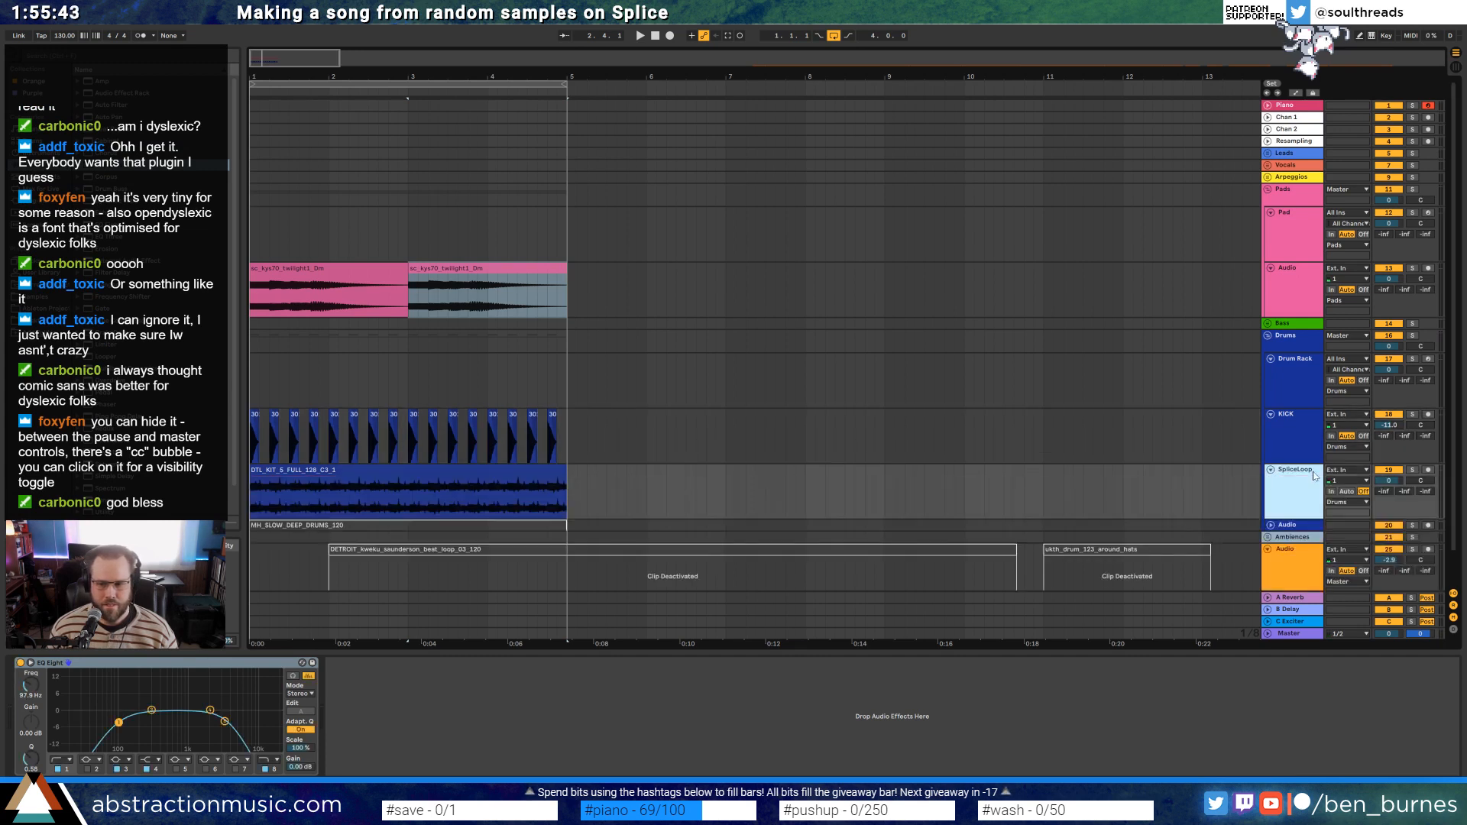
pyautogui.moveTo(1390, 480); pyautogui.dragTo(1391, 497)
pyautogui.press('space')
pyautogui.press('space')
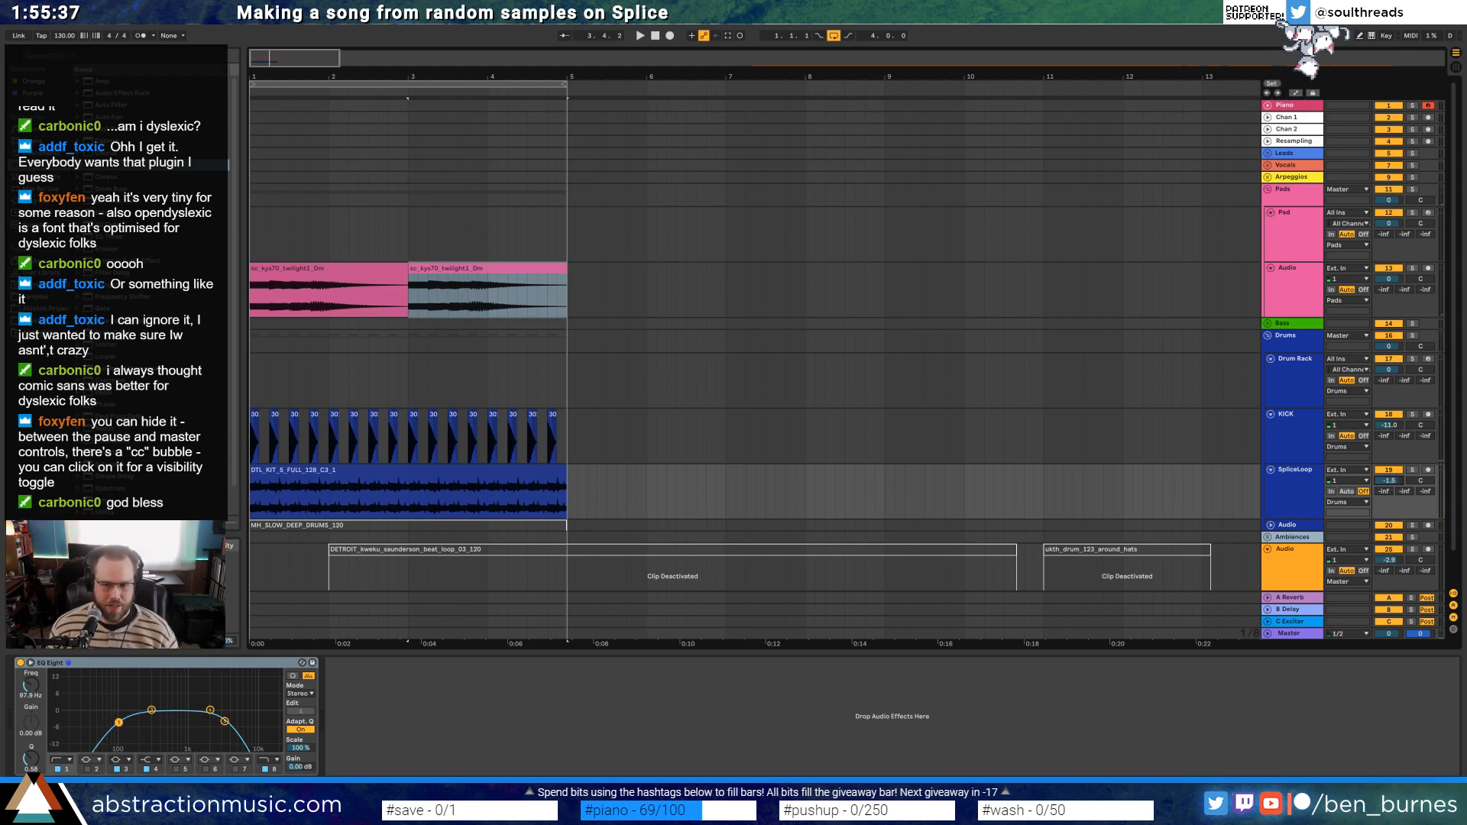
pyautogui.moveTo(1389, 480); pyautogui.dragTo(1389, 486)
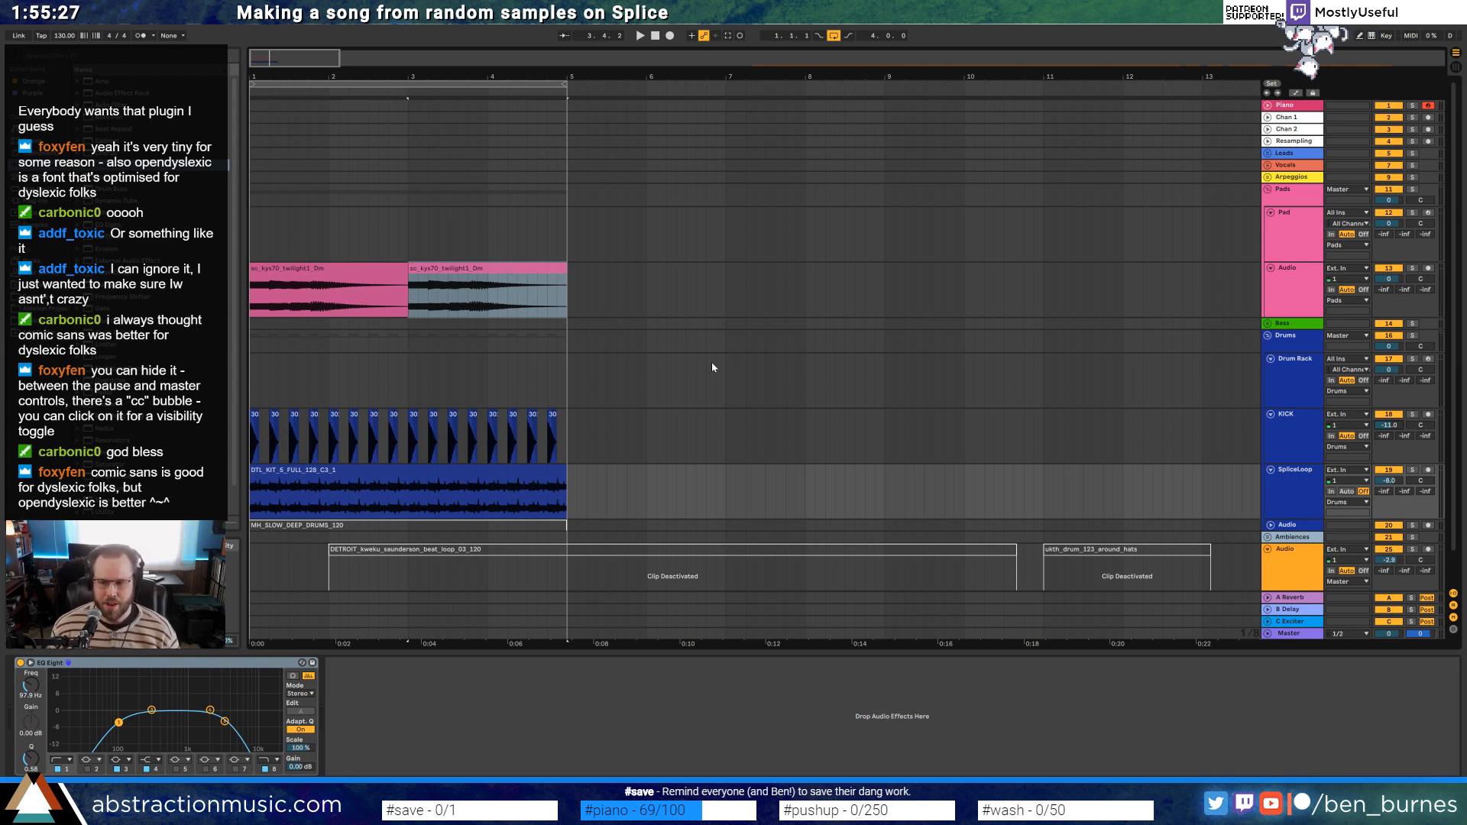
# Expand the Ambiences group and select its first AmbWAV track
pyautogui.click(467, 377)
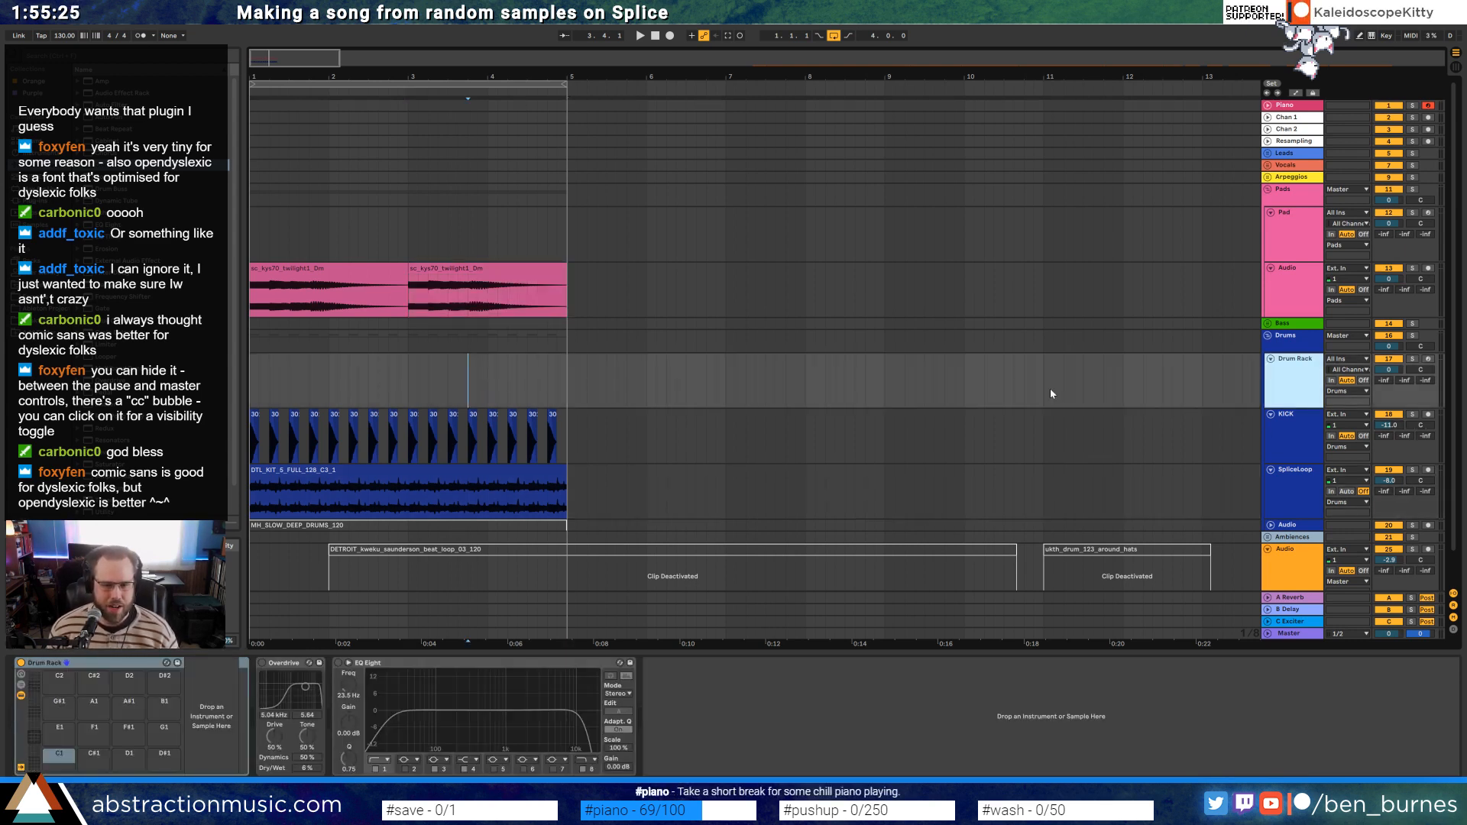
pyautogui.scroll(-1, 1051, 394)
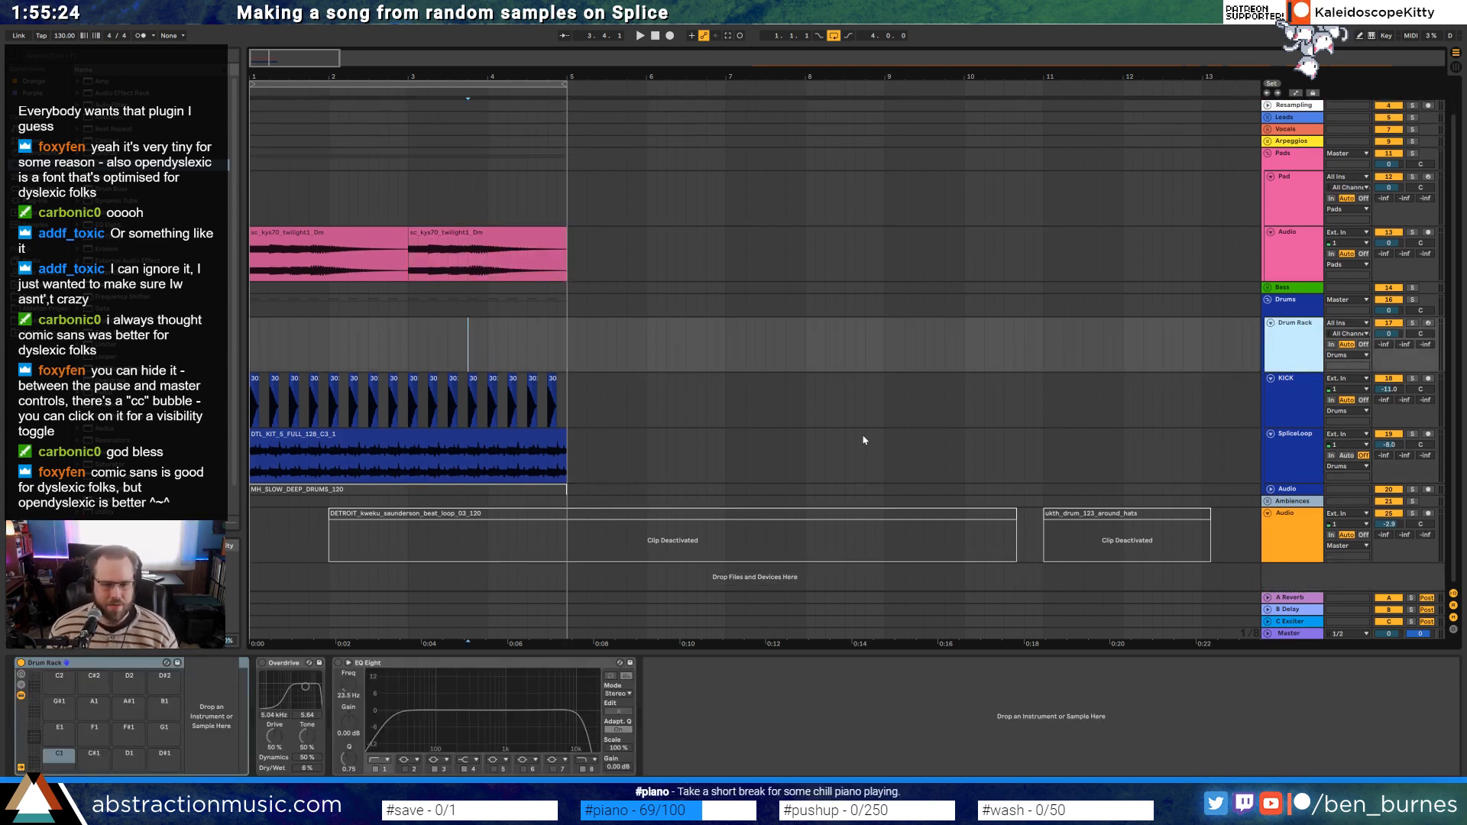
pyautogui.click(1270, 501)
pyautogui.click(1297, 526)
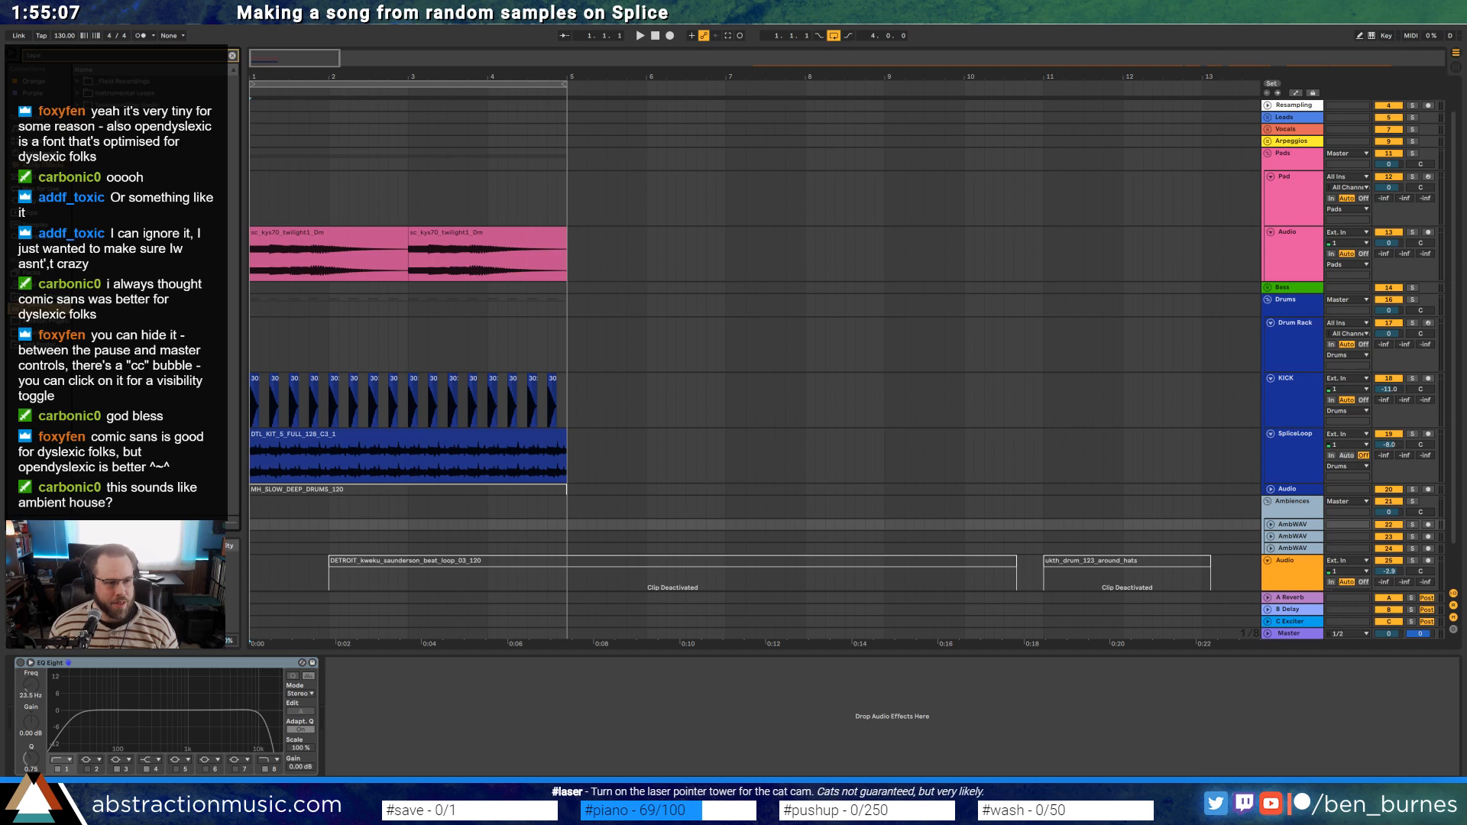
# Browse the field recordings and neighbouring folders of the sample library for a background ambience
pyautogui.click(78, 85)
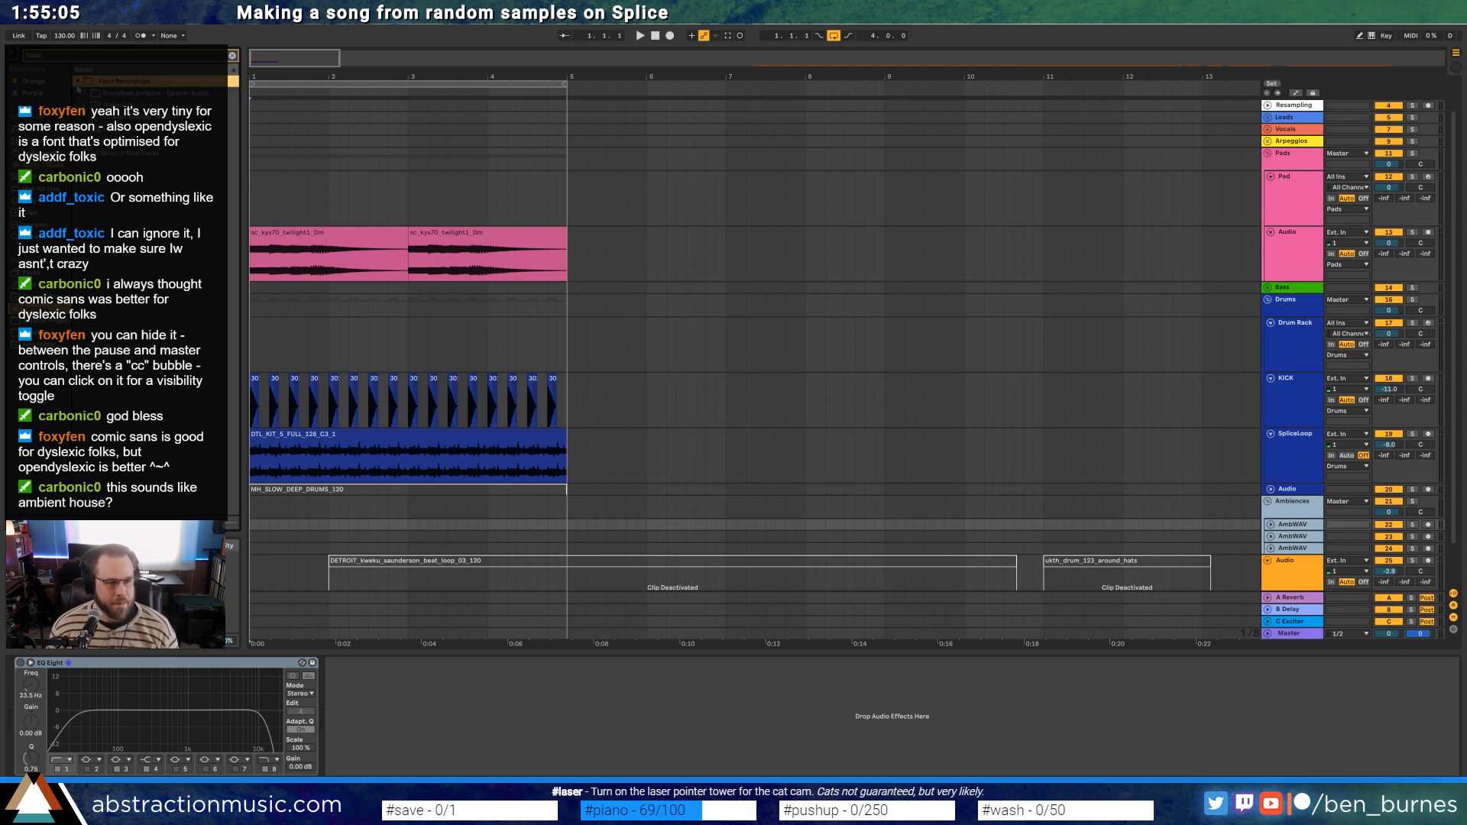
pyautogui.click(78, 106)
pyautogui.press('Right')
pyautogui.press('Down')
pyautogui.press('Right')
pyautogui.press('Down')
pyautogui.press('Right')
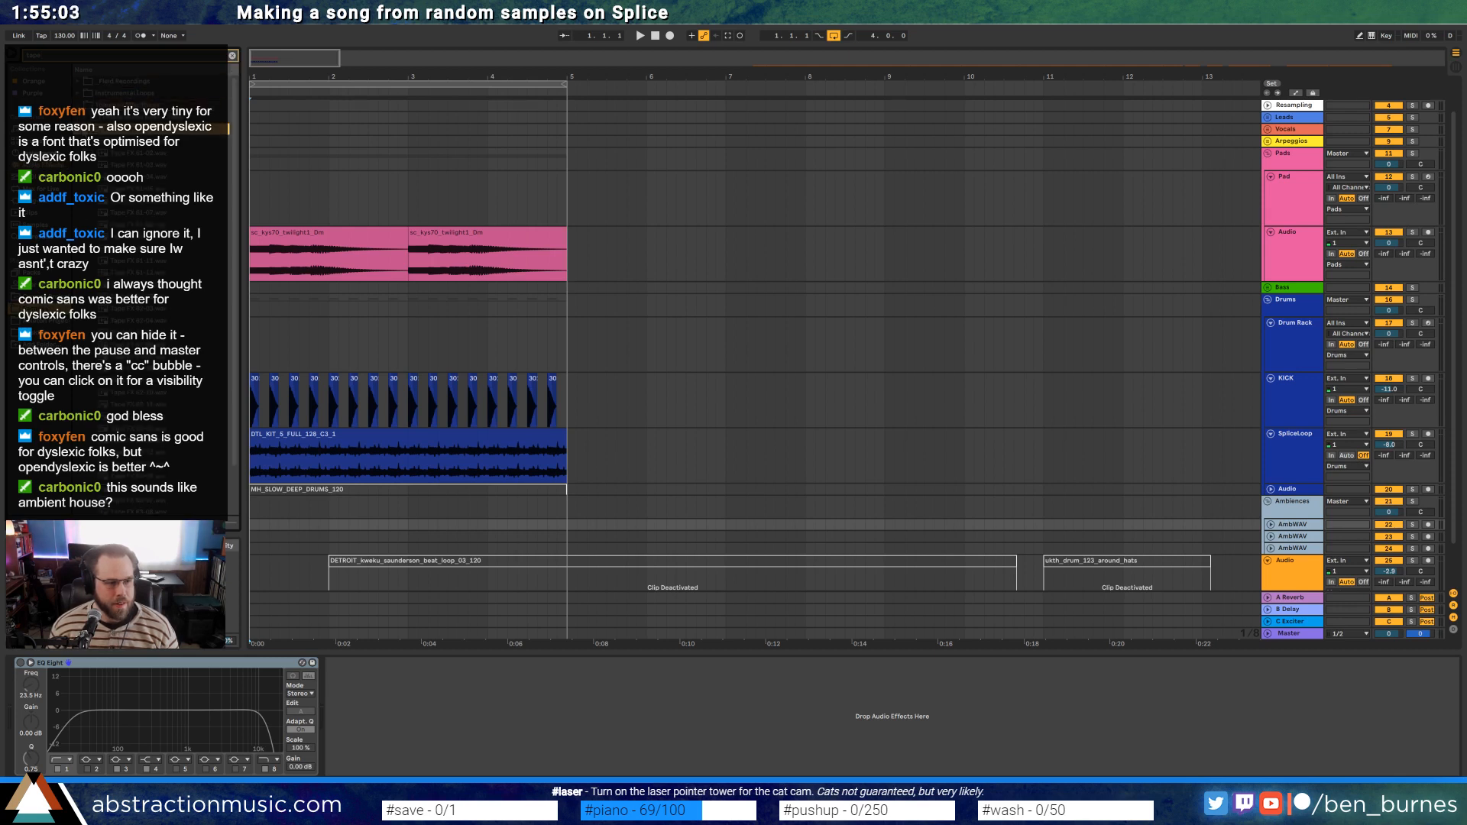
pyautogui.click(78, 94)
pyautogui.click(87, 106)
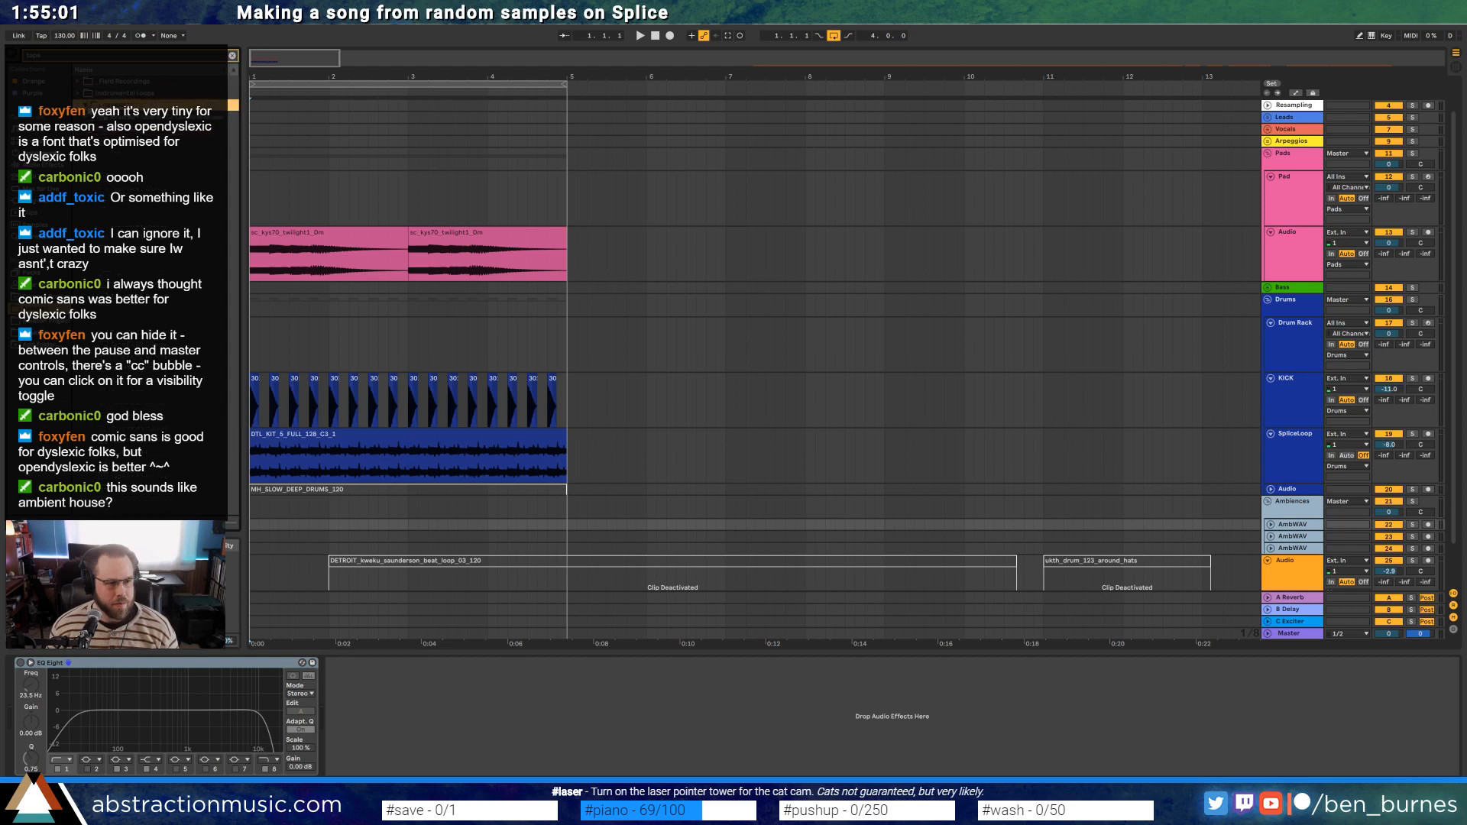
# Find the US2 Cassette Tape 001 recording in the sample folders and place it at bar 1 on the first AmbWAV track, checking it in playback
pyautogui.click(78, 82)
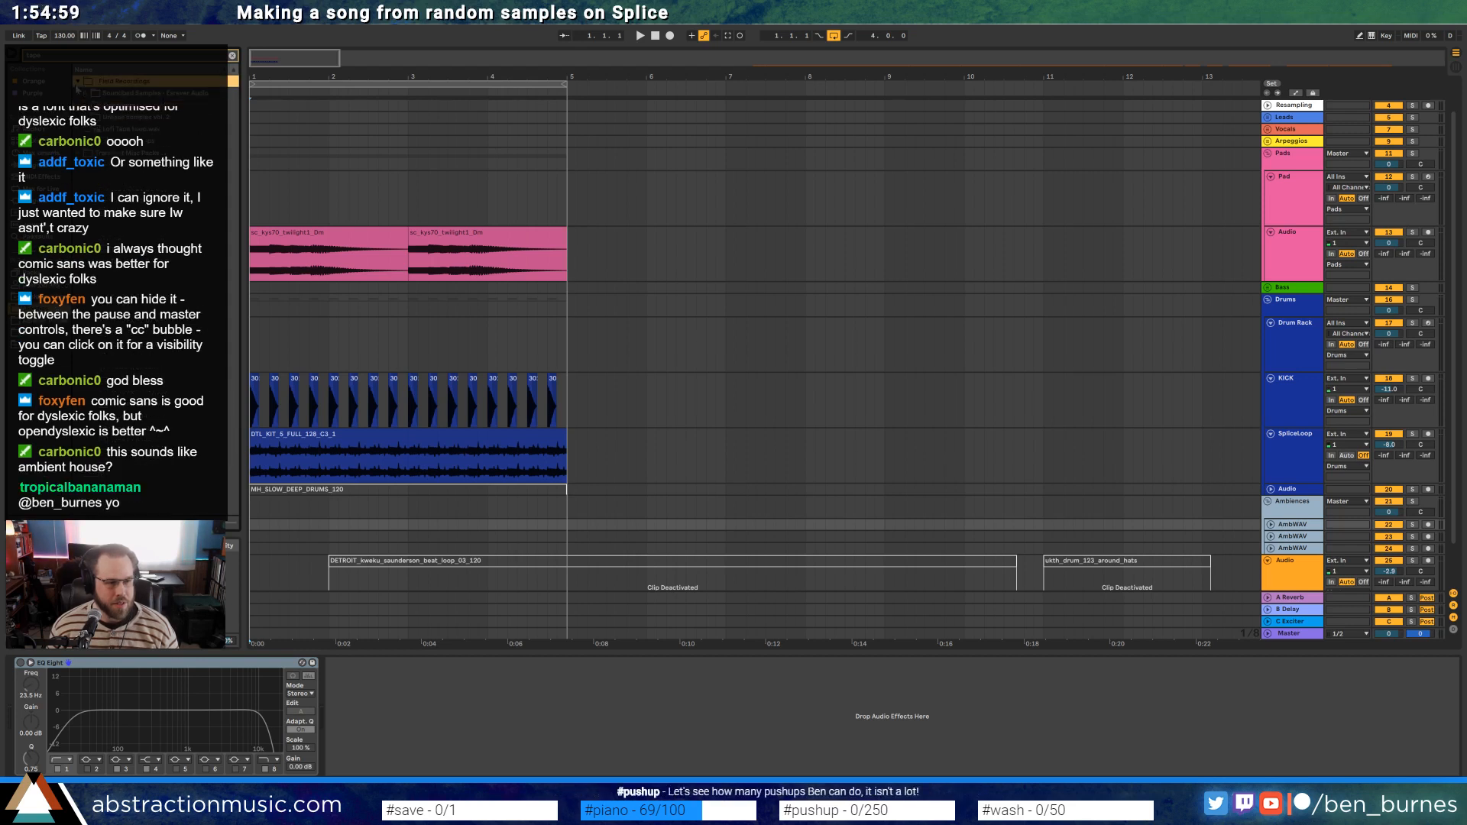
pyautogui.click(115, 128)
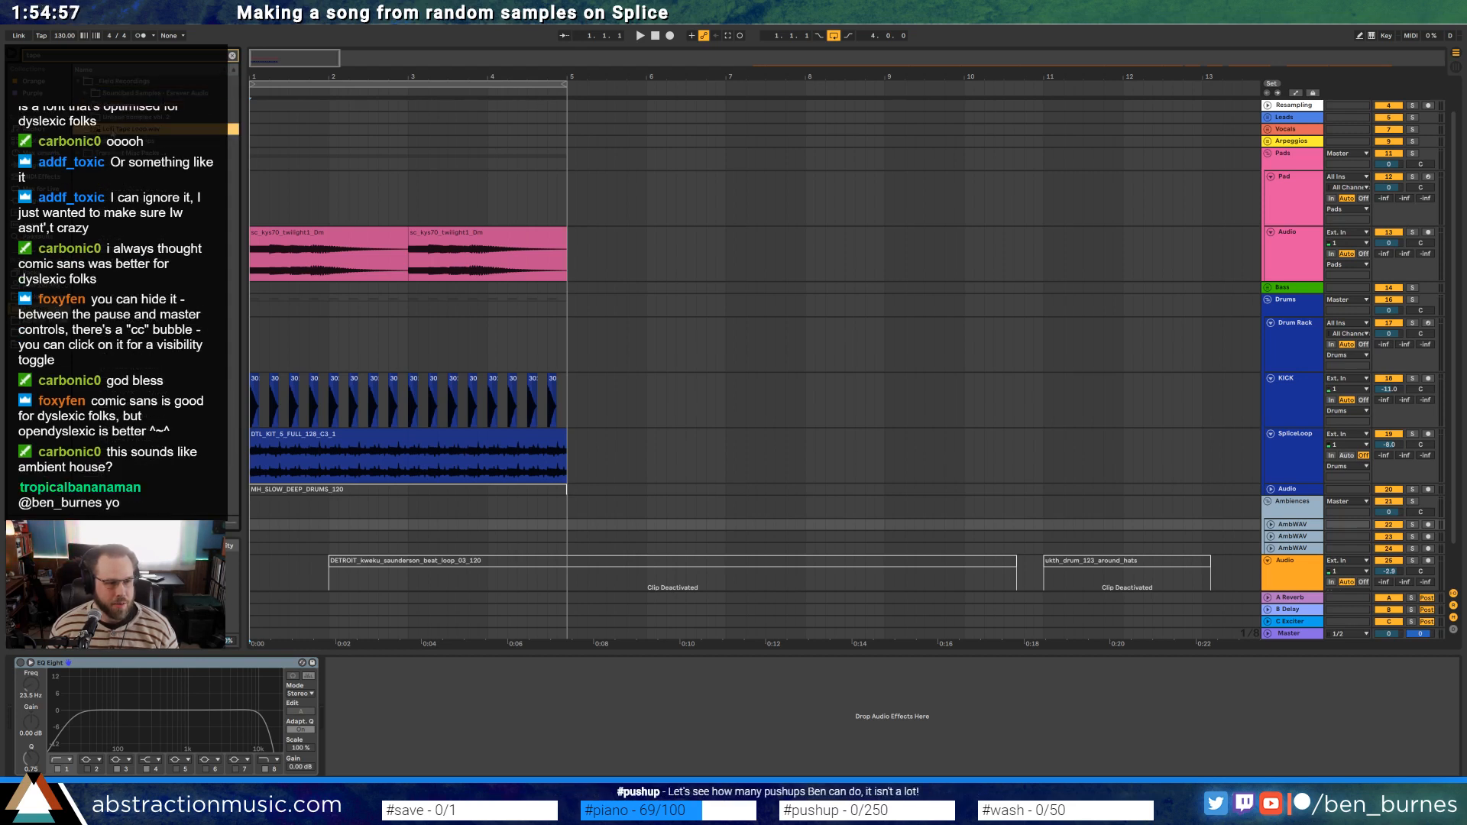
pyautogui.click(86, 106)
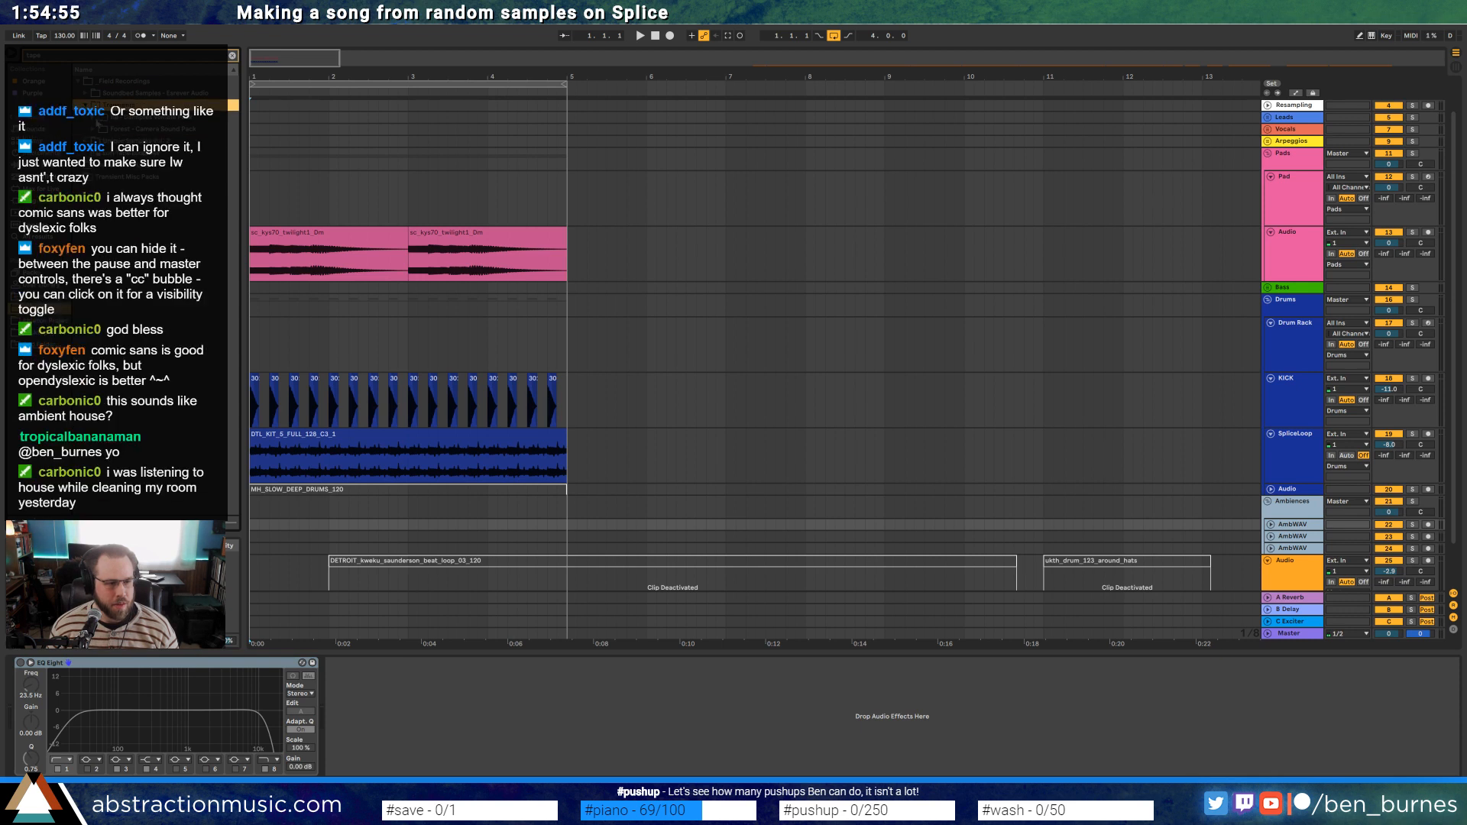
pyautogui.click(93, 130)
pyautogui.click(122, 153)
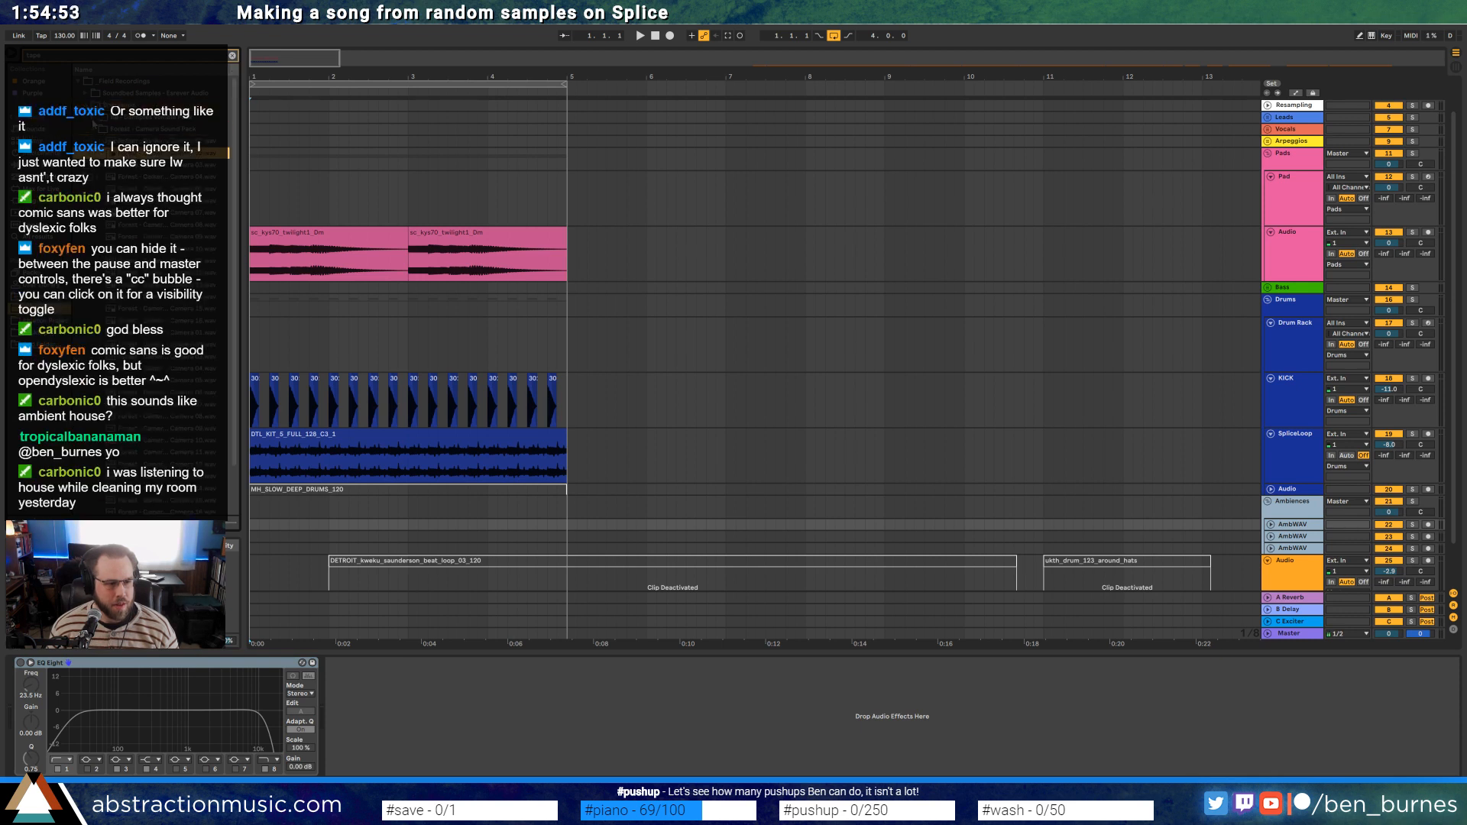
pyautogui.click(94, 119)
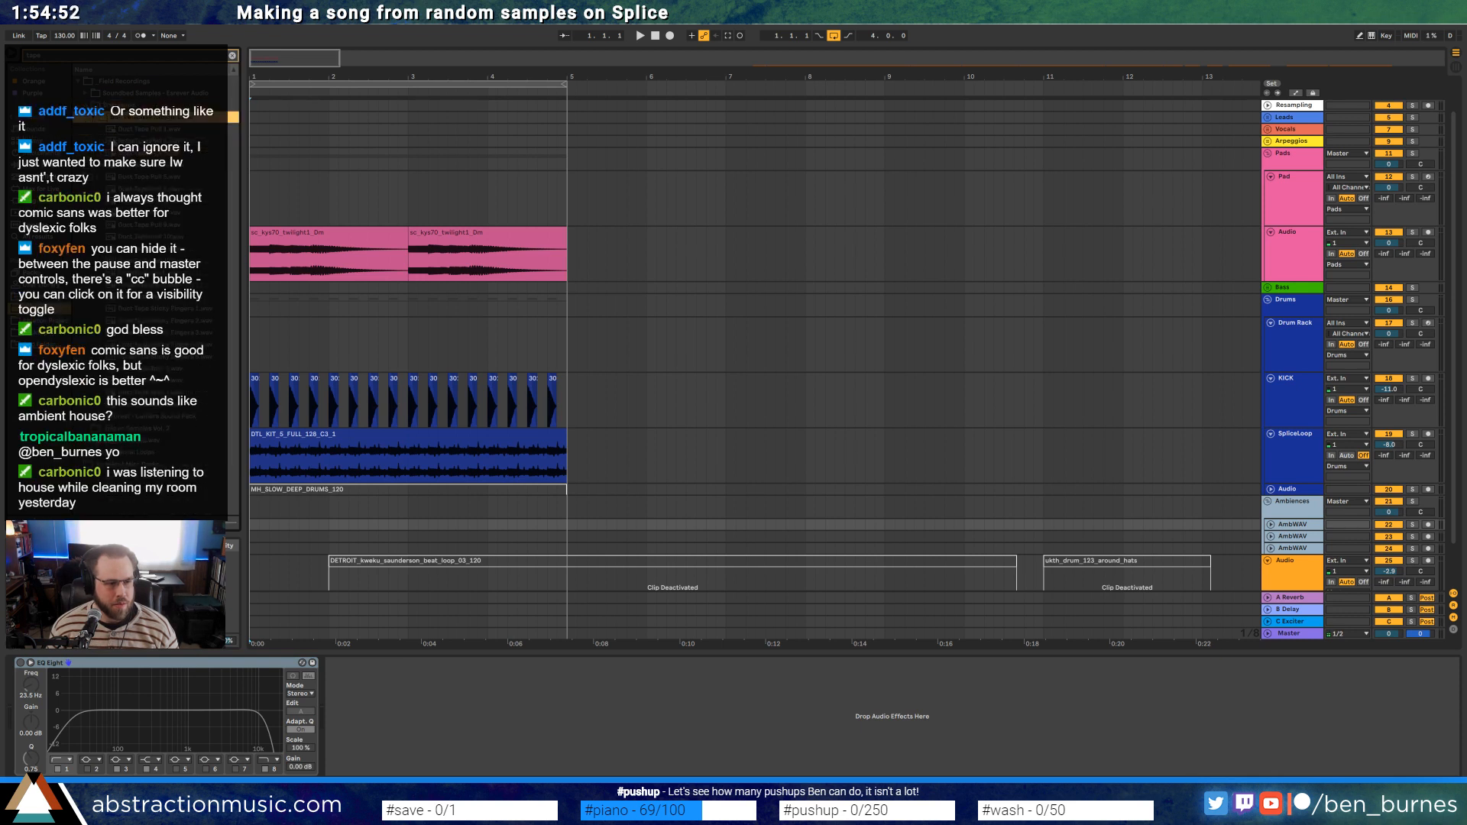
pyautogui.click(86, 106)
pyautogui.click(85, 118)
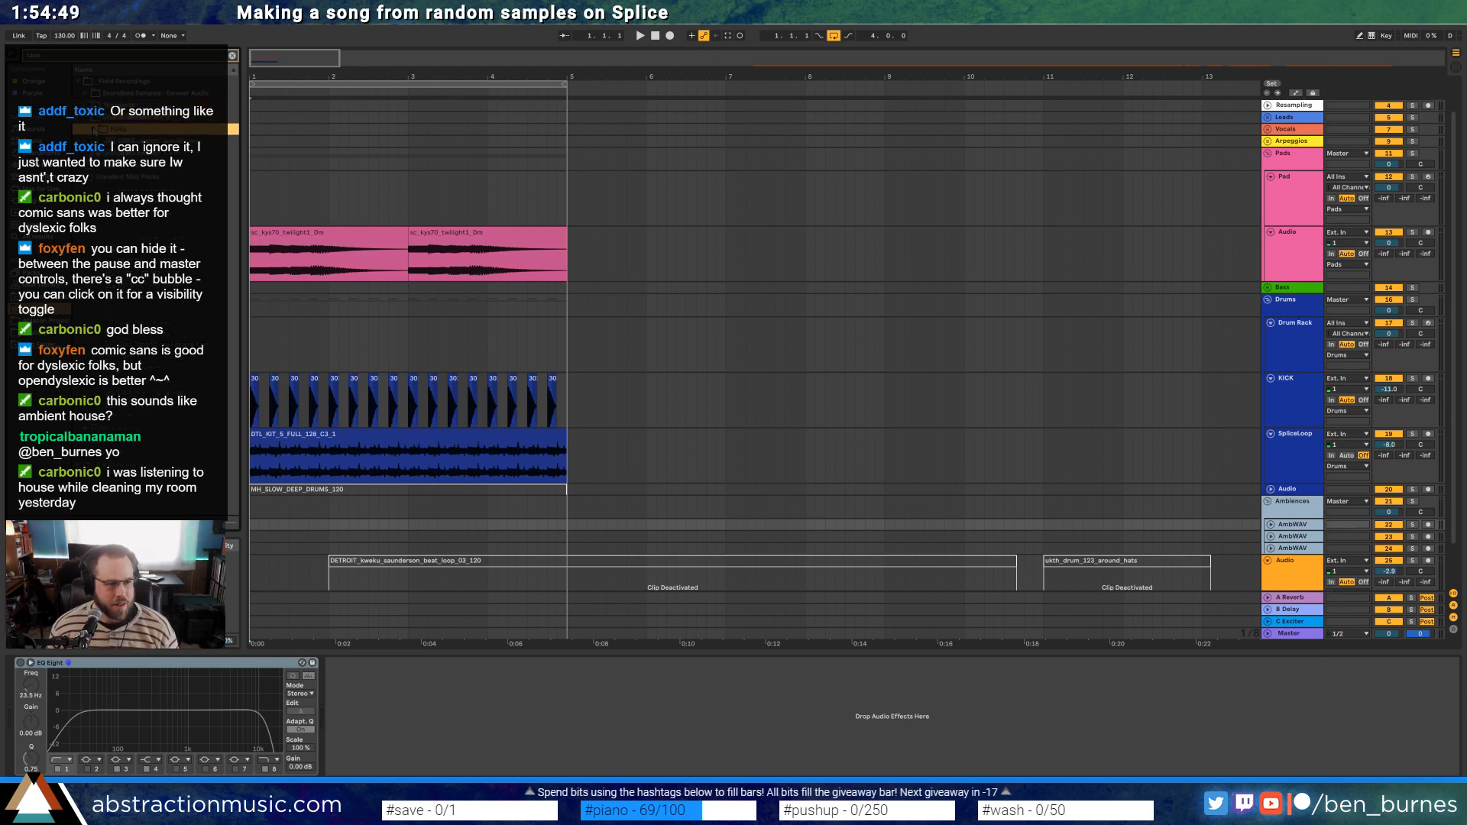
pyautogui.click(86, 142)
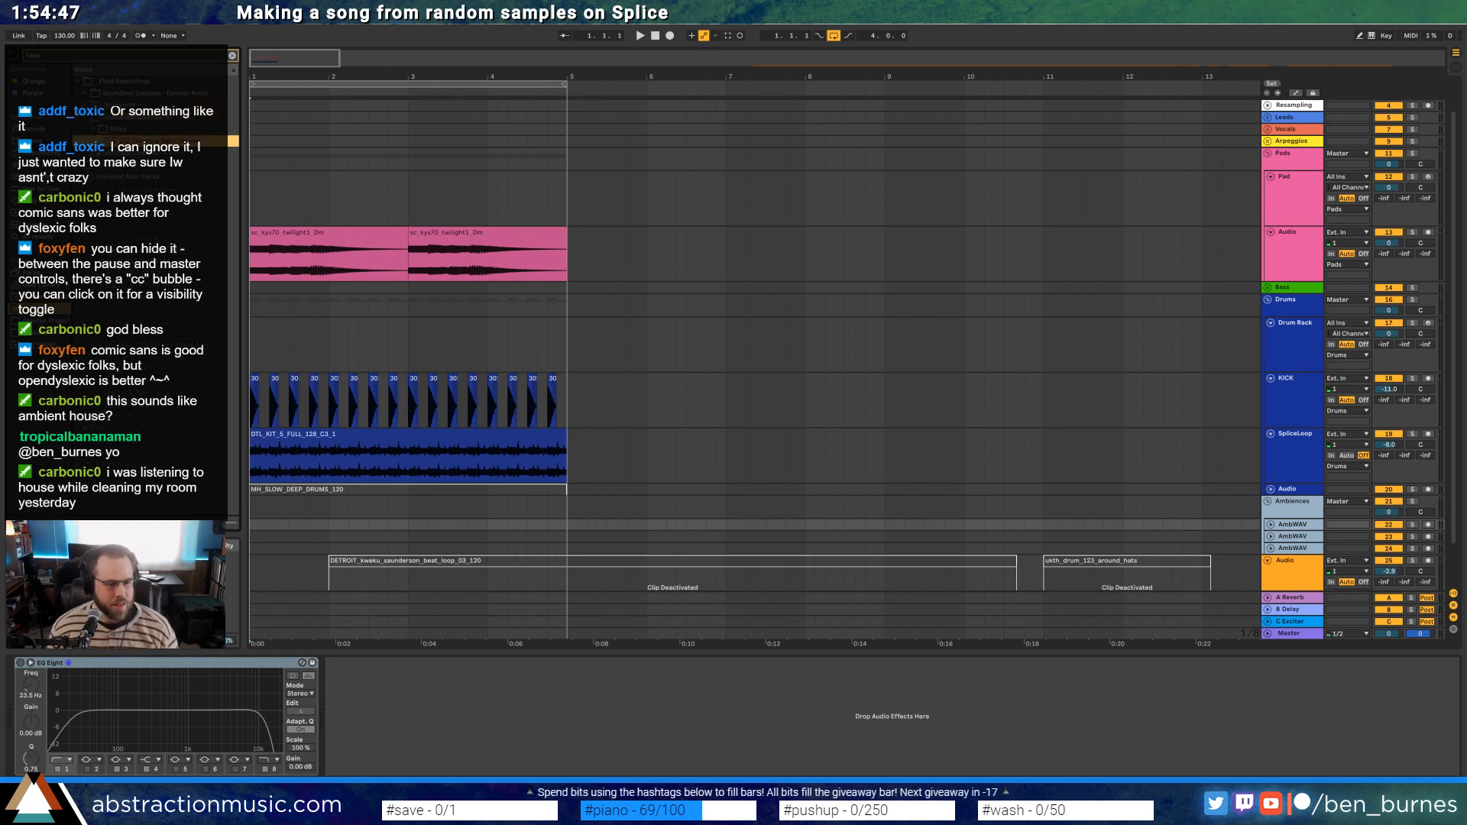
pyautogui.moveTo(86, 141); pyautogui.dragTo(254, 529)
pyautogui.press('space')
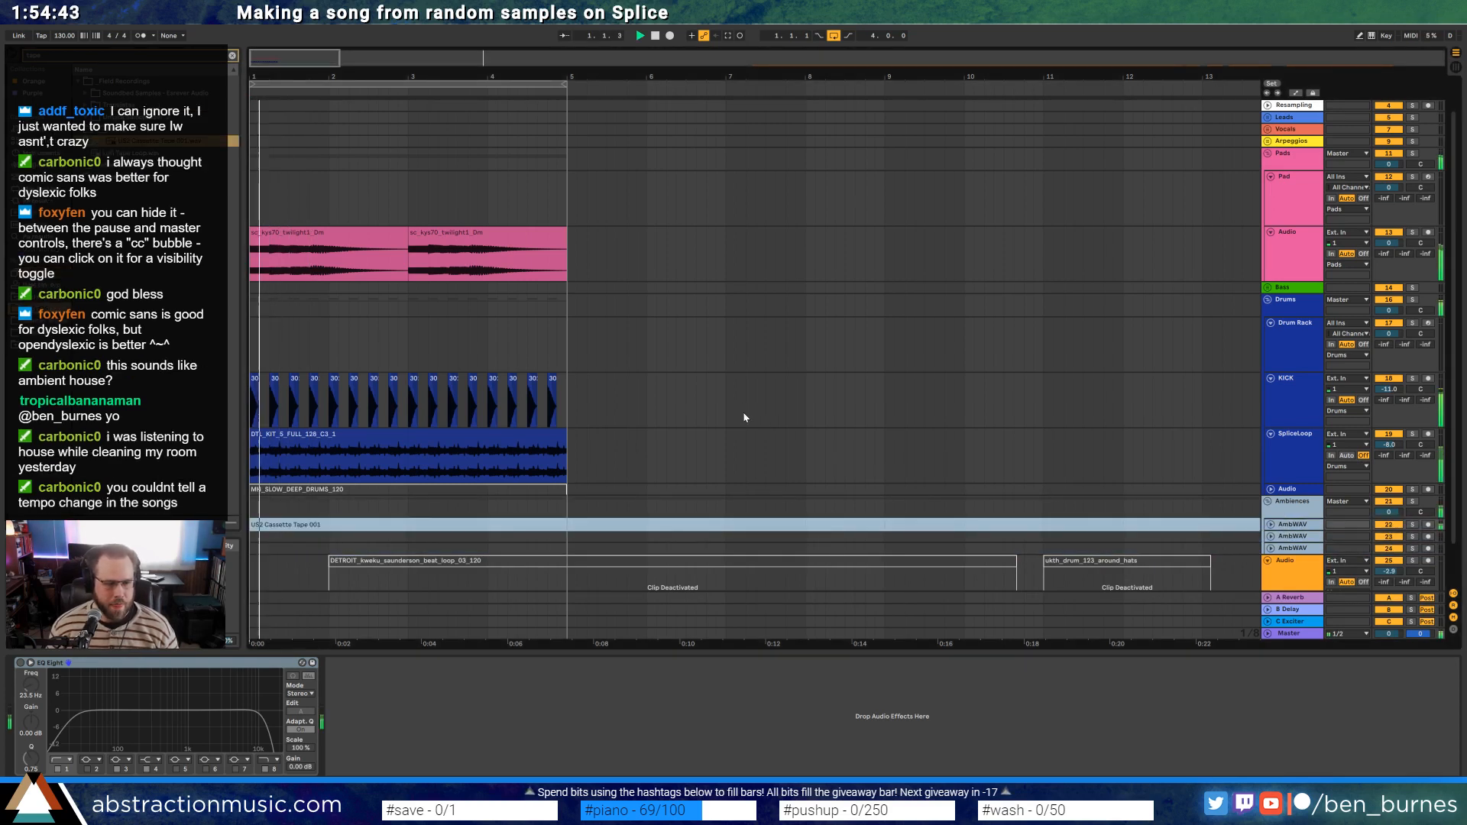
# Enlarge the first AmbWAV track, enable its EQ Eight and raise the low cut to about 550 Hz
pyautogui.moveTo(1285, 537); pyautogui.dragTo(1285, 574)
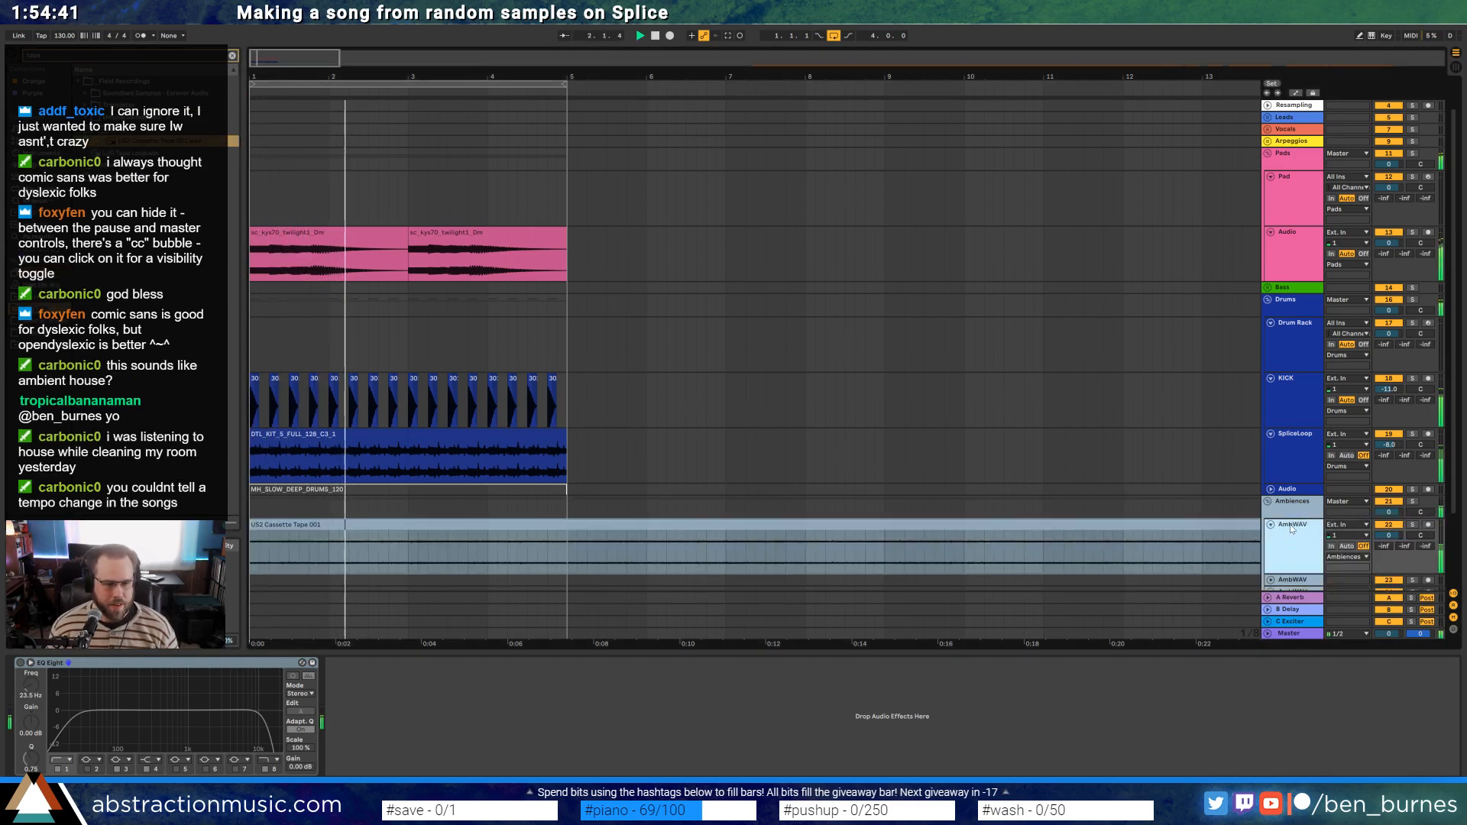
pyautogui.click(20, 664)
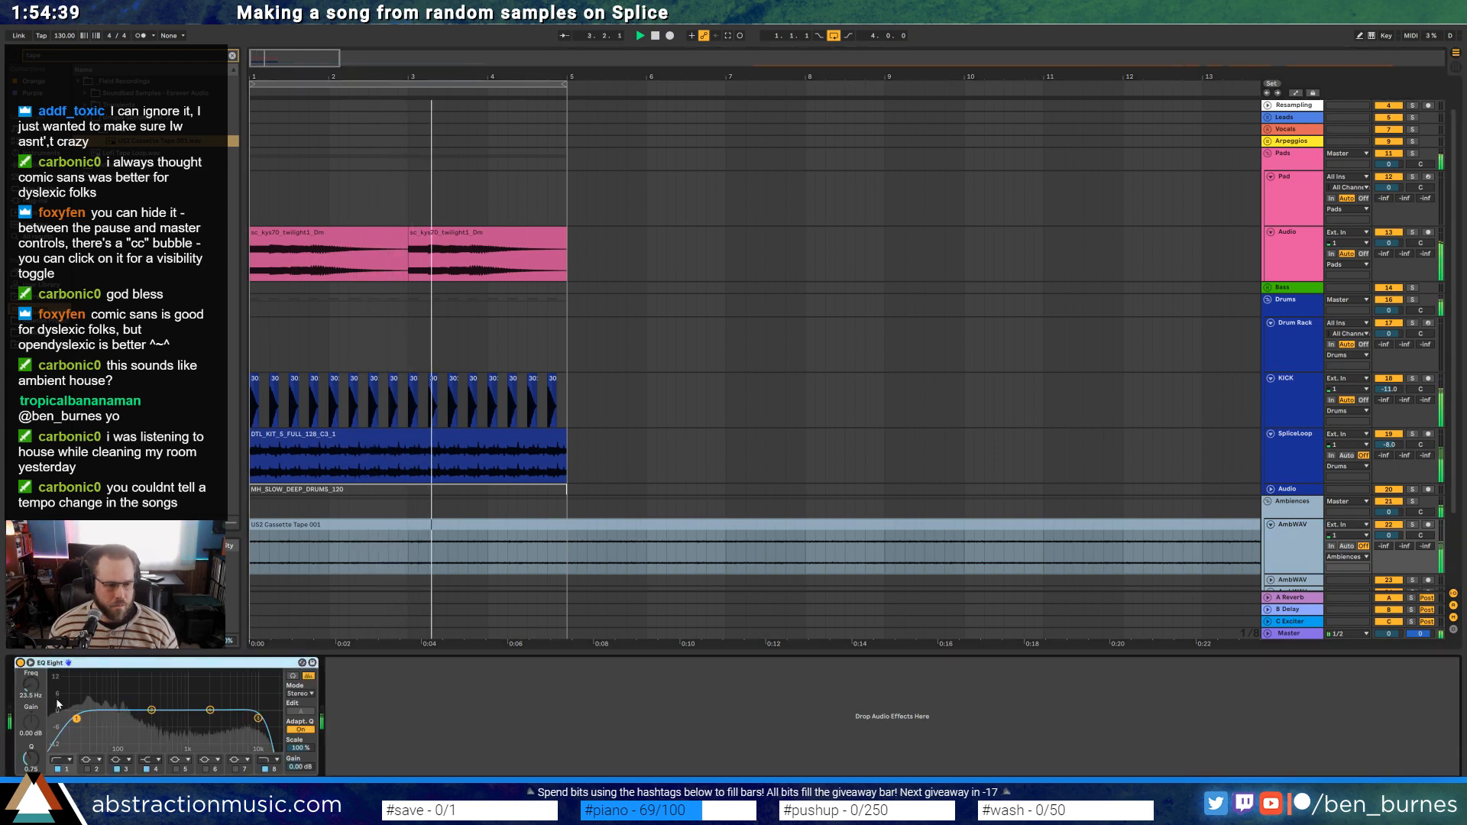
pyautogui.moveTo(74, 716); pyautogui.dragTo(170, 737)
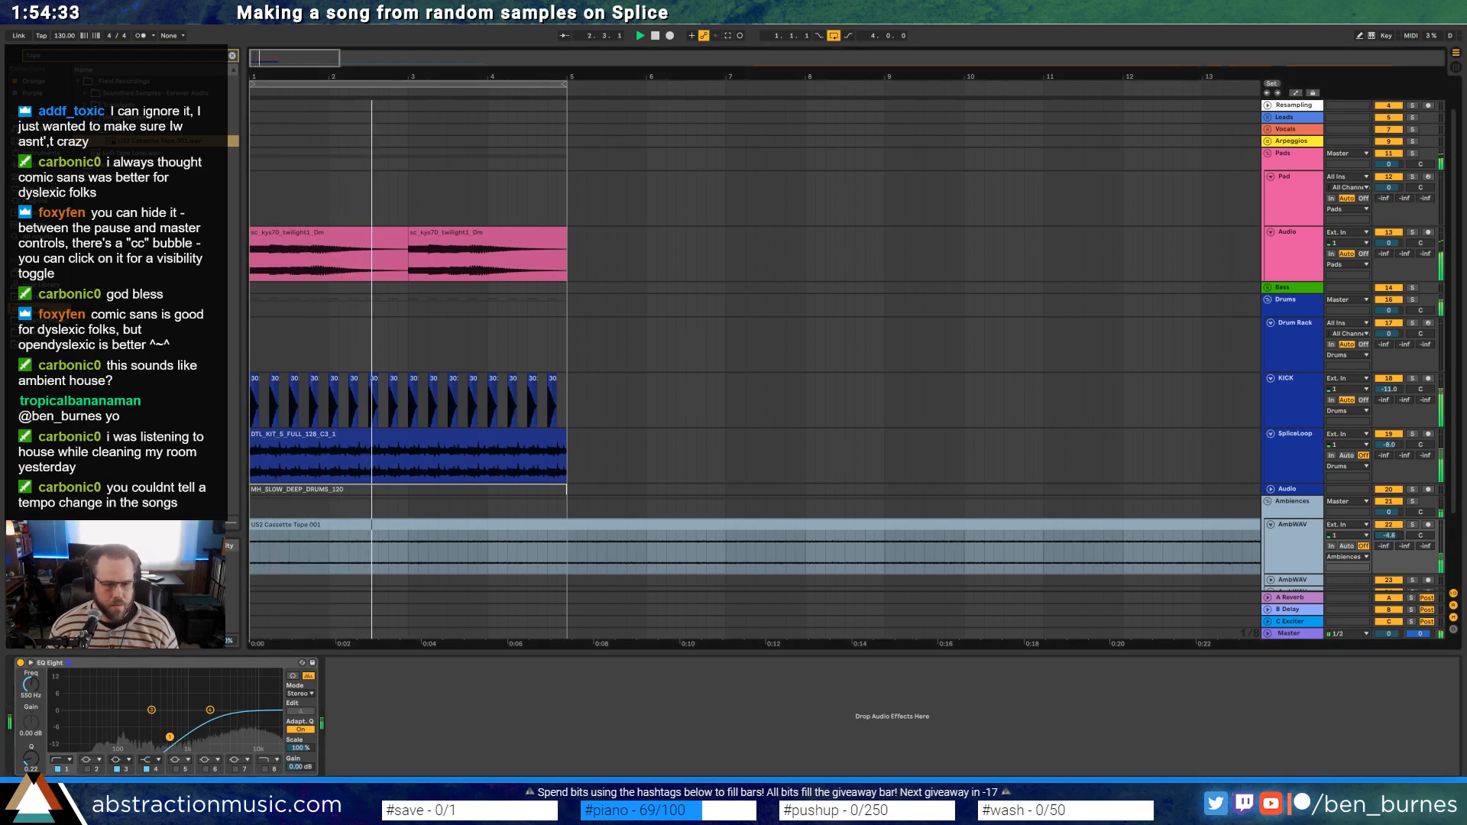
# Copy the pad track's kick-sidechained Compressor to the AmbWAV track and set its threshold to about -14.9 dB and release to 217 ms
pyautogui.click(700, 253)
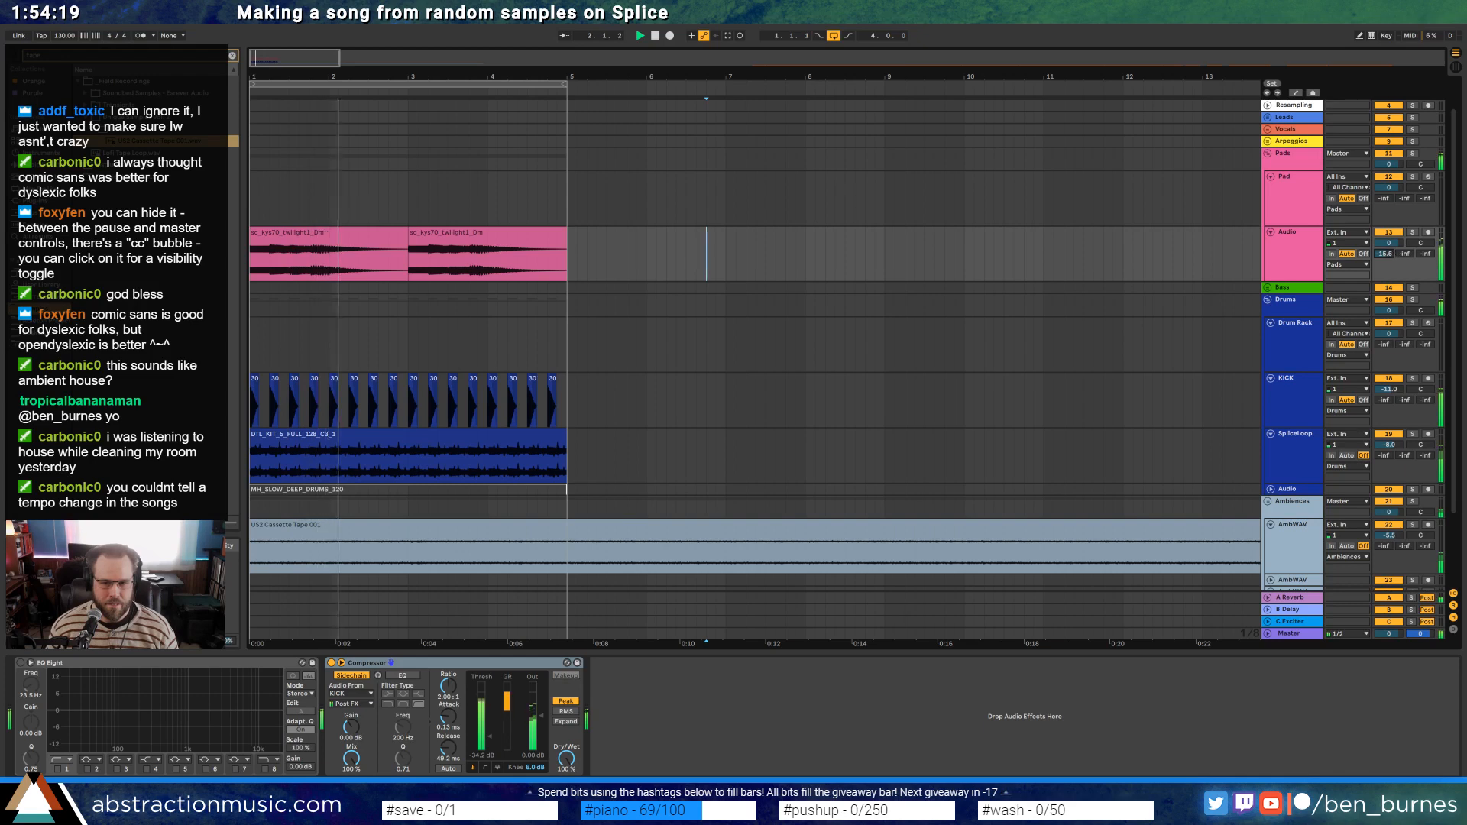
pyautogui.click(804, 568)
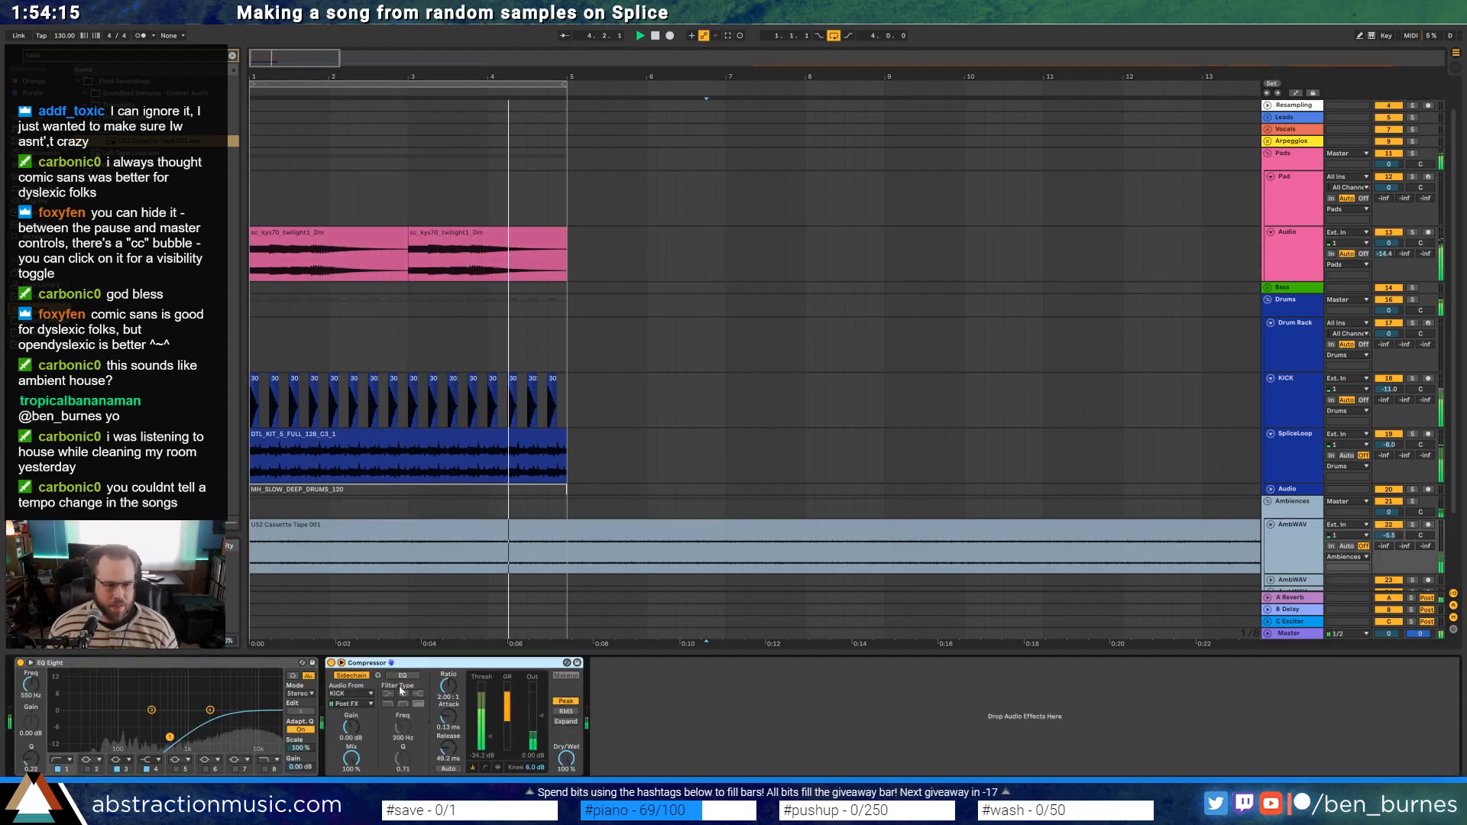
pyautogui.moveTo(481, 736); pyautogui.dragTo(482, 710)
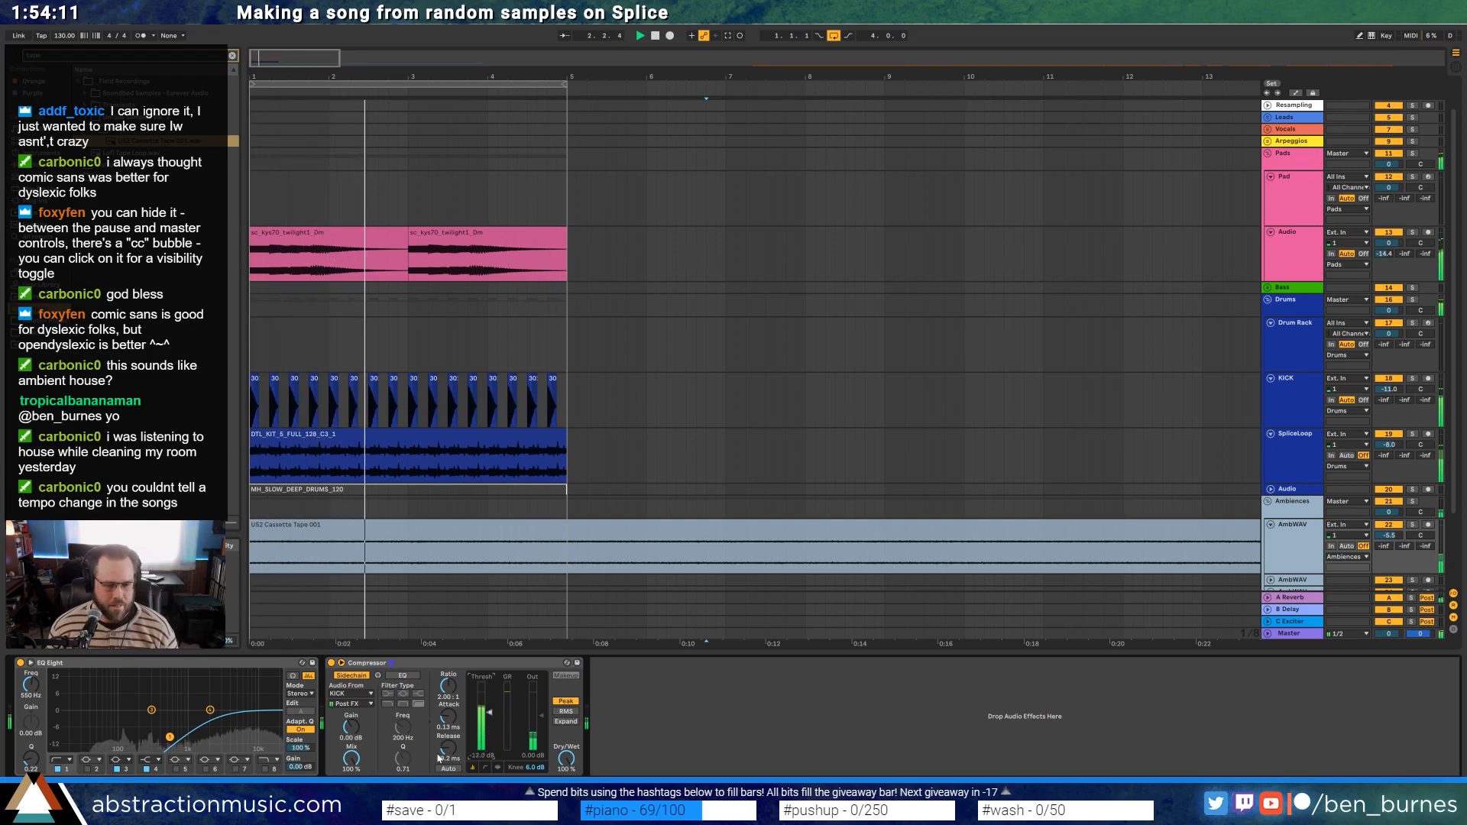
pyautogui.moveTo(481, 713); pyautogui.dragTo(482, 717)
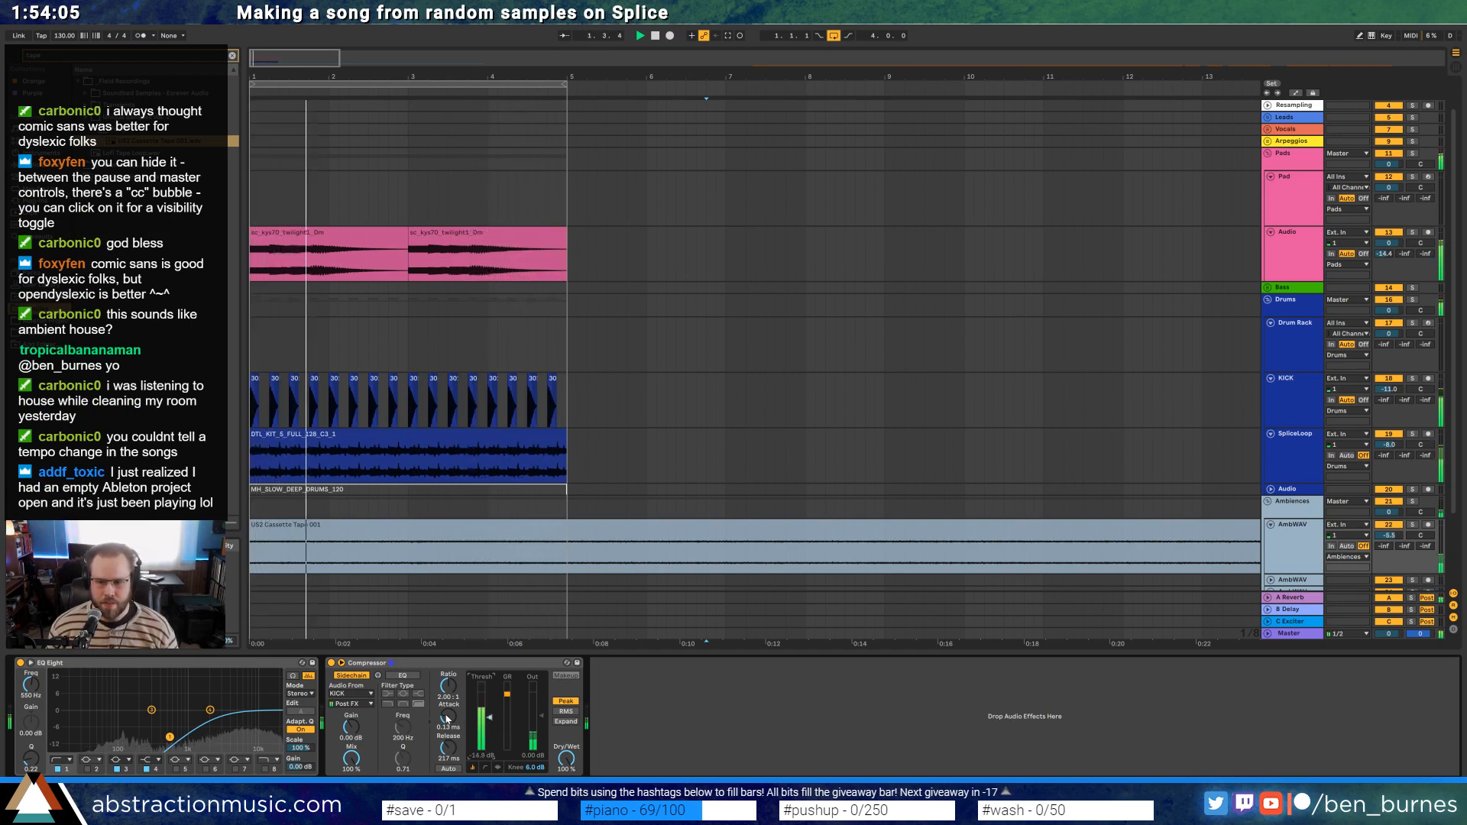
pyautogui.press('space')
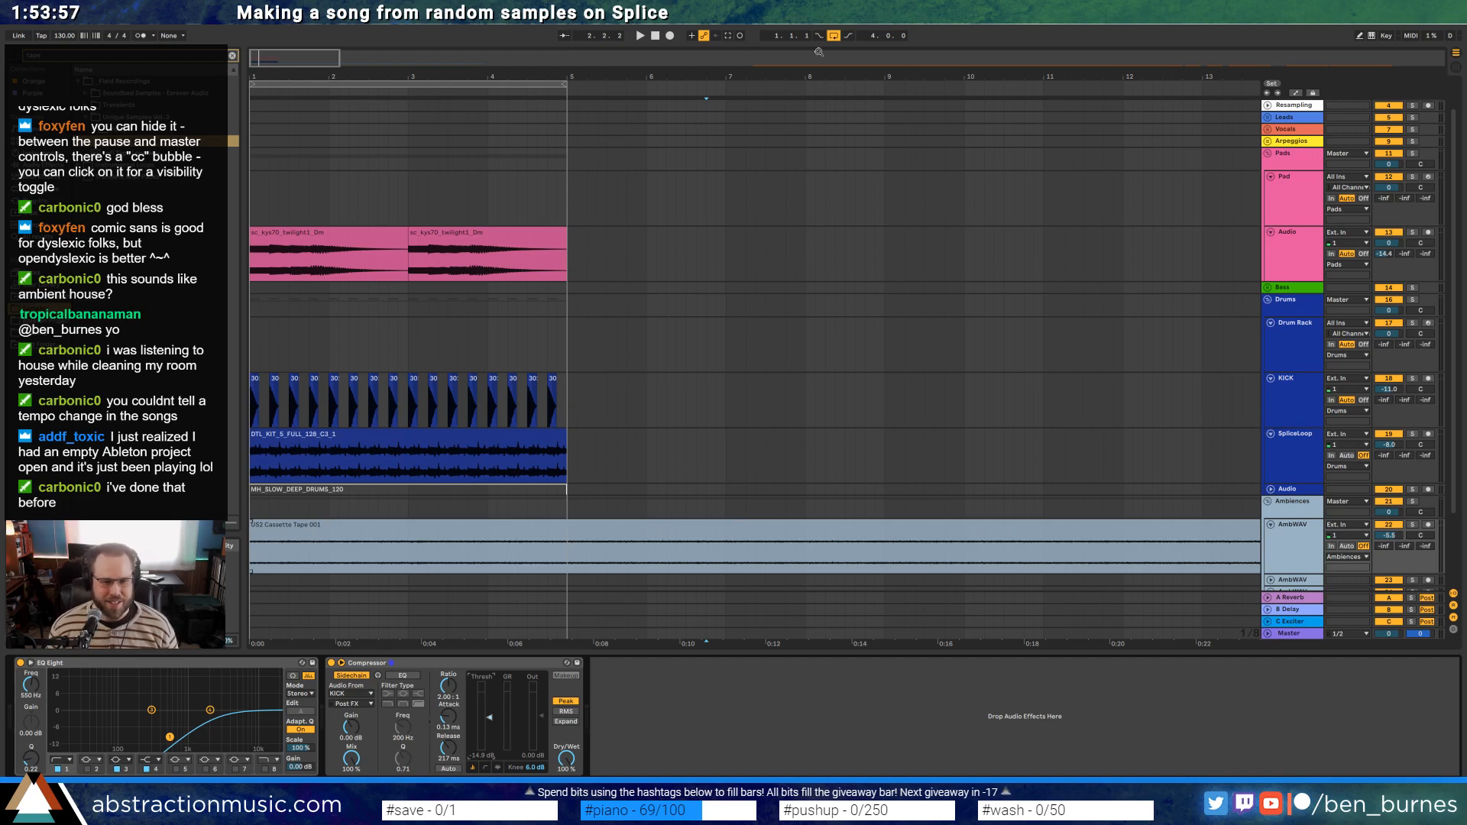
# Shorten the US2 Cassette Tape 001 clip so it ends at bar 17
pyautogui.moveTo(336, 63); pyautogui.dragTo(688, 344)
pyautogui.scroll(-2, 736, 370)
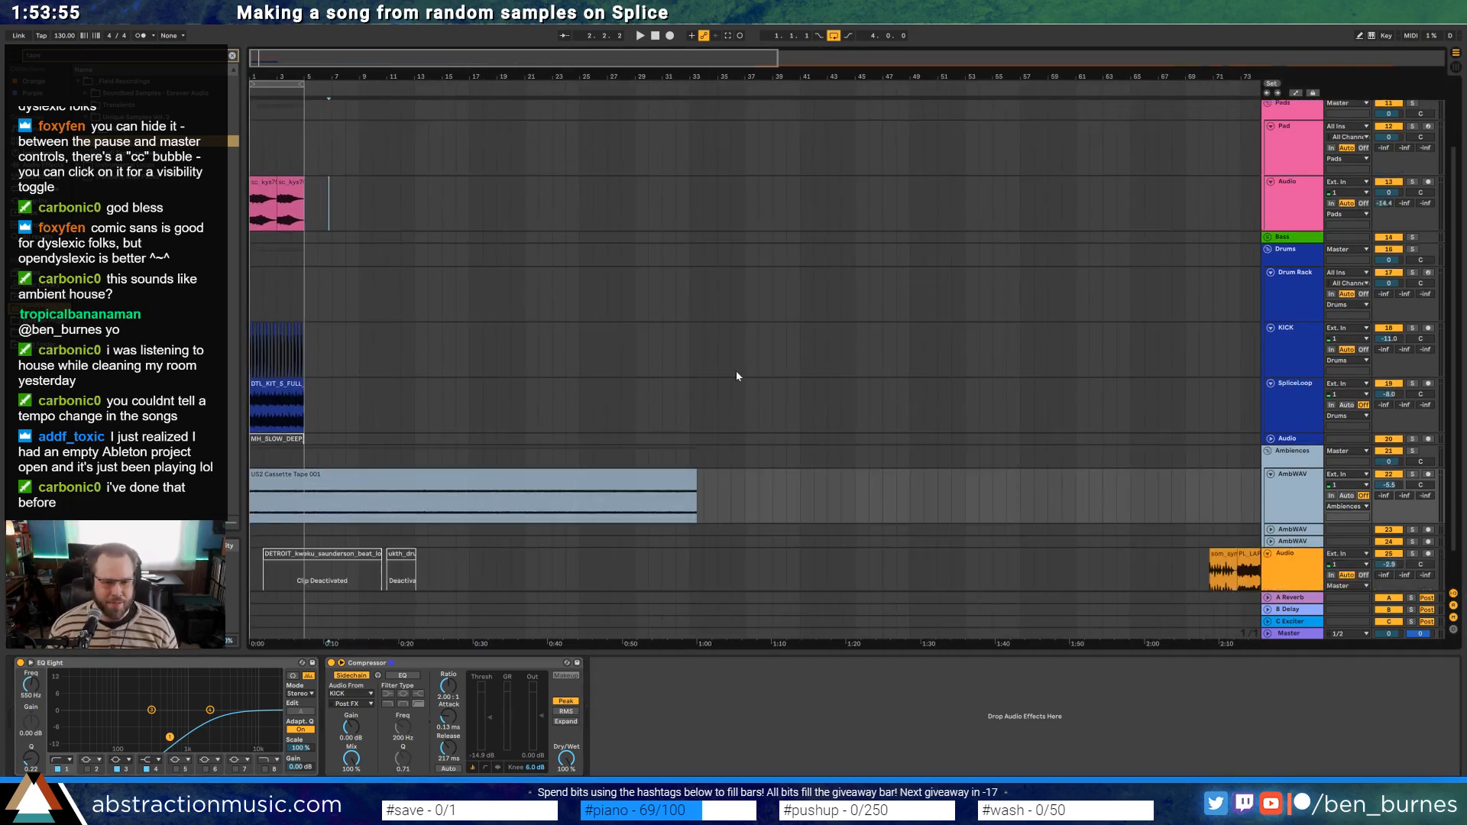
pyautogui.scroll(-1, 700, 466)
pyautogui.moveTo(696, 457); pyautogui.dragTo(469, 457)
pyautogui.click(482, 457)
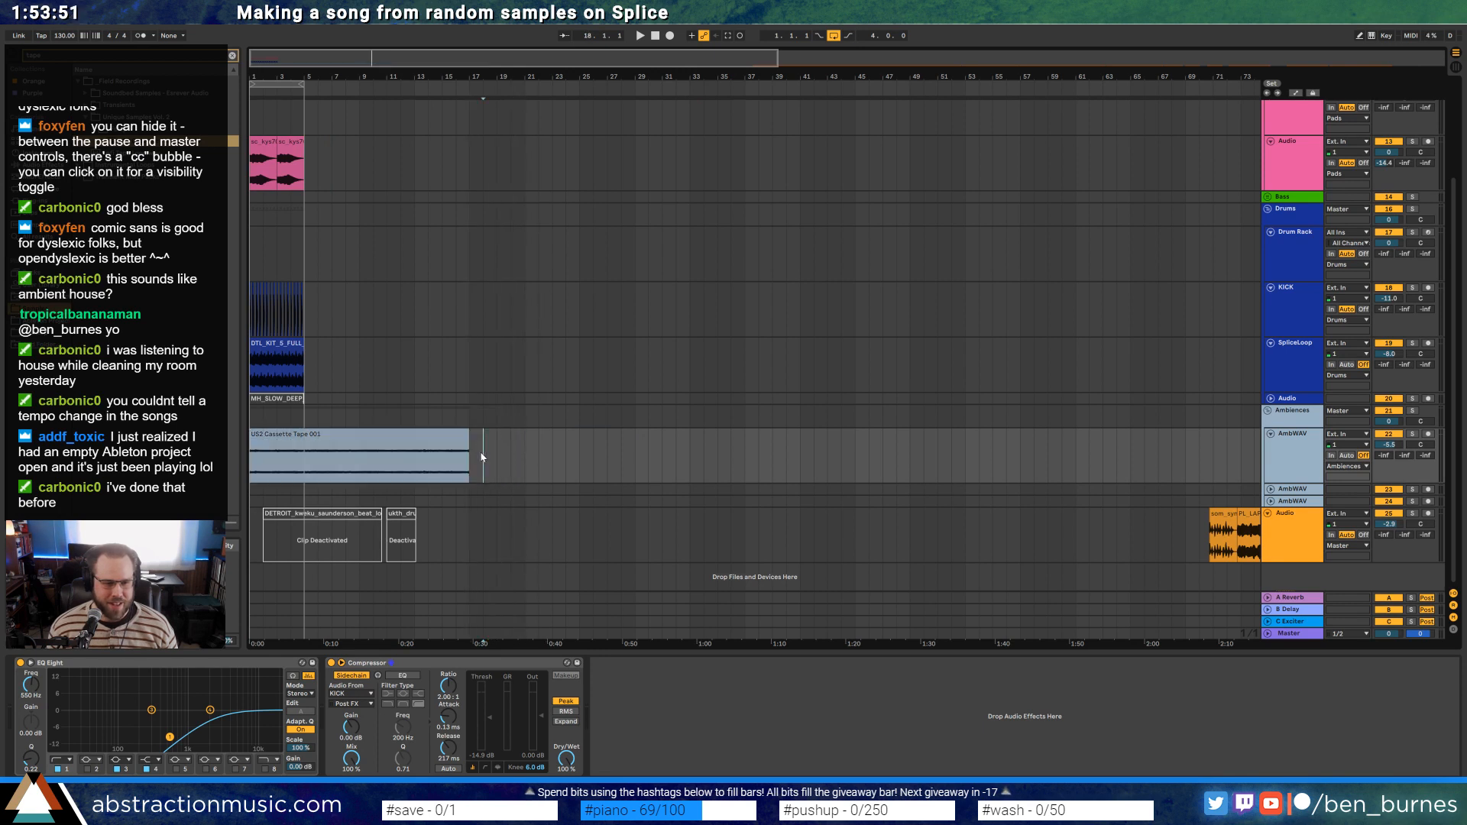
# Move the deactivated DETROIT beat loop clip to bar 1 and the short deactivated drum clip to just after it
pyautogui.click(323, 517)
pyautogui.moveTo(322, 517); pyautogui.dragTo(309, 516)
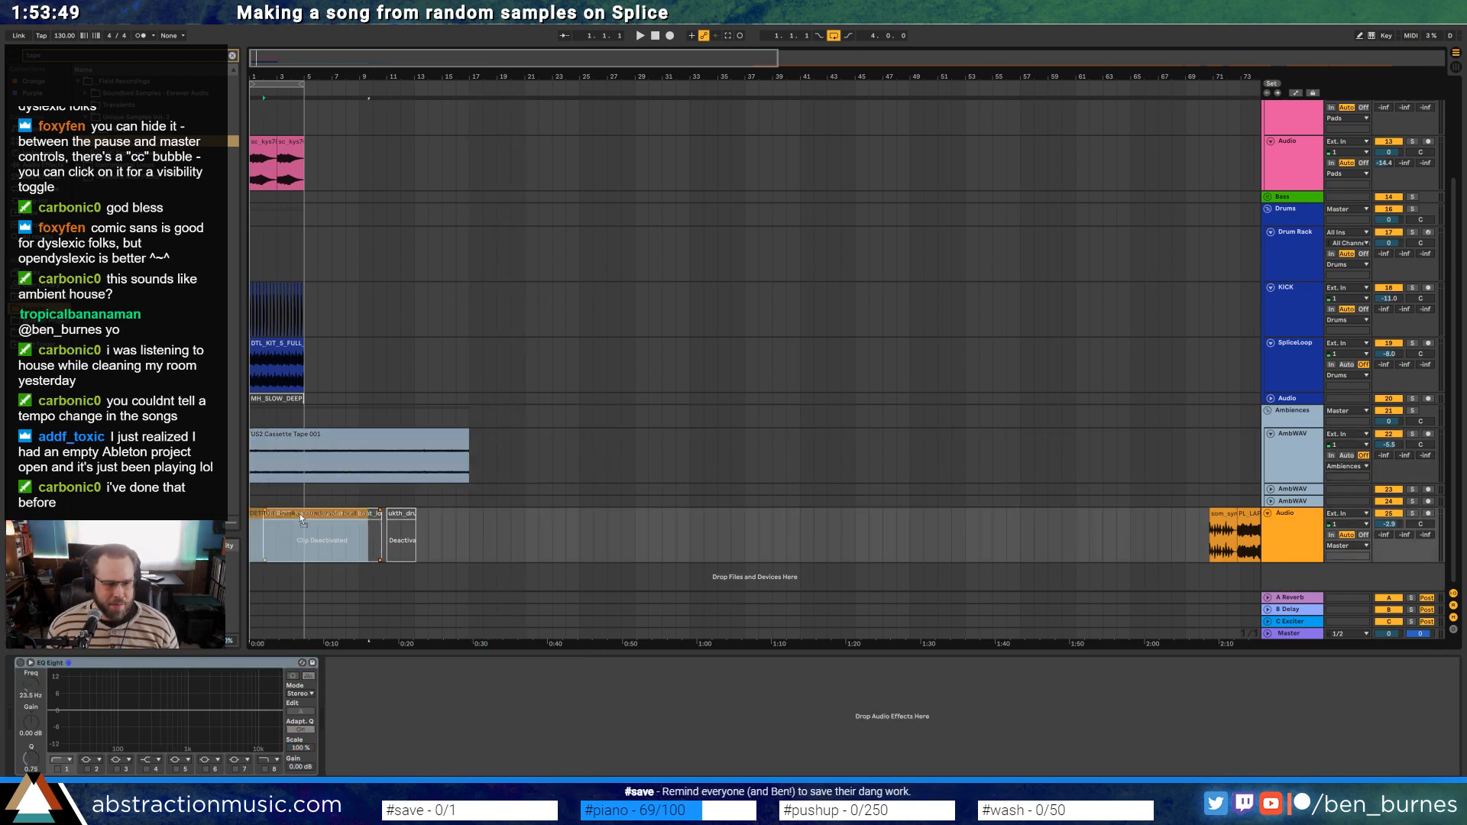
pyautogui.moveTo(401, 515); pyautogui.dragTo(386, 516)
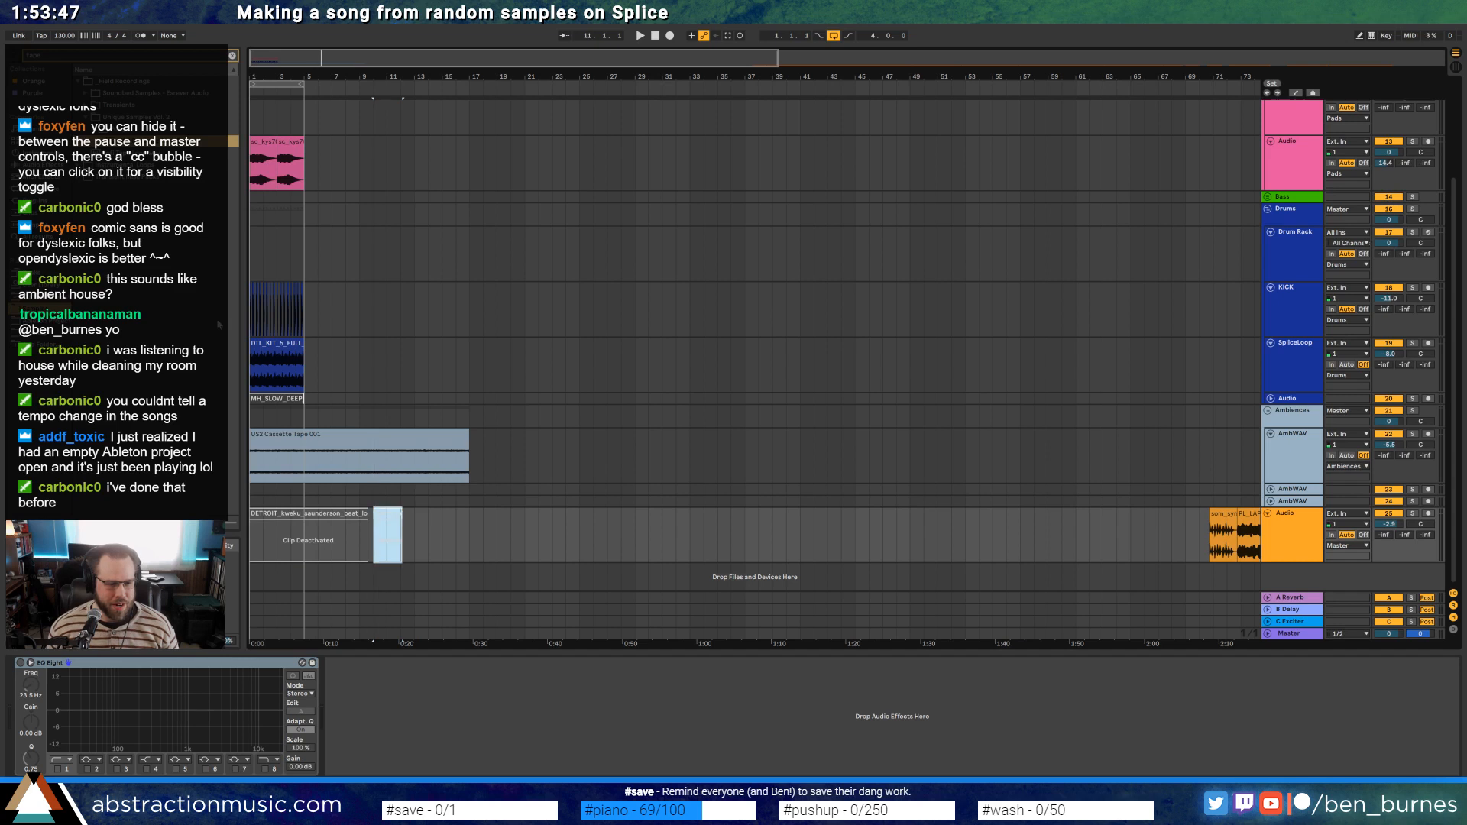
# Reactivate the SLOW_DEEP_DRUMS_130 clip and shape its track's EQ Eight into a band-pass during playback
pyautogui.click(282, 396)
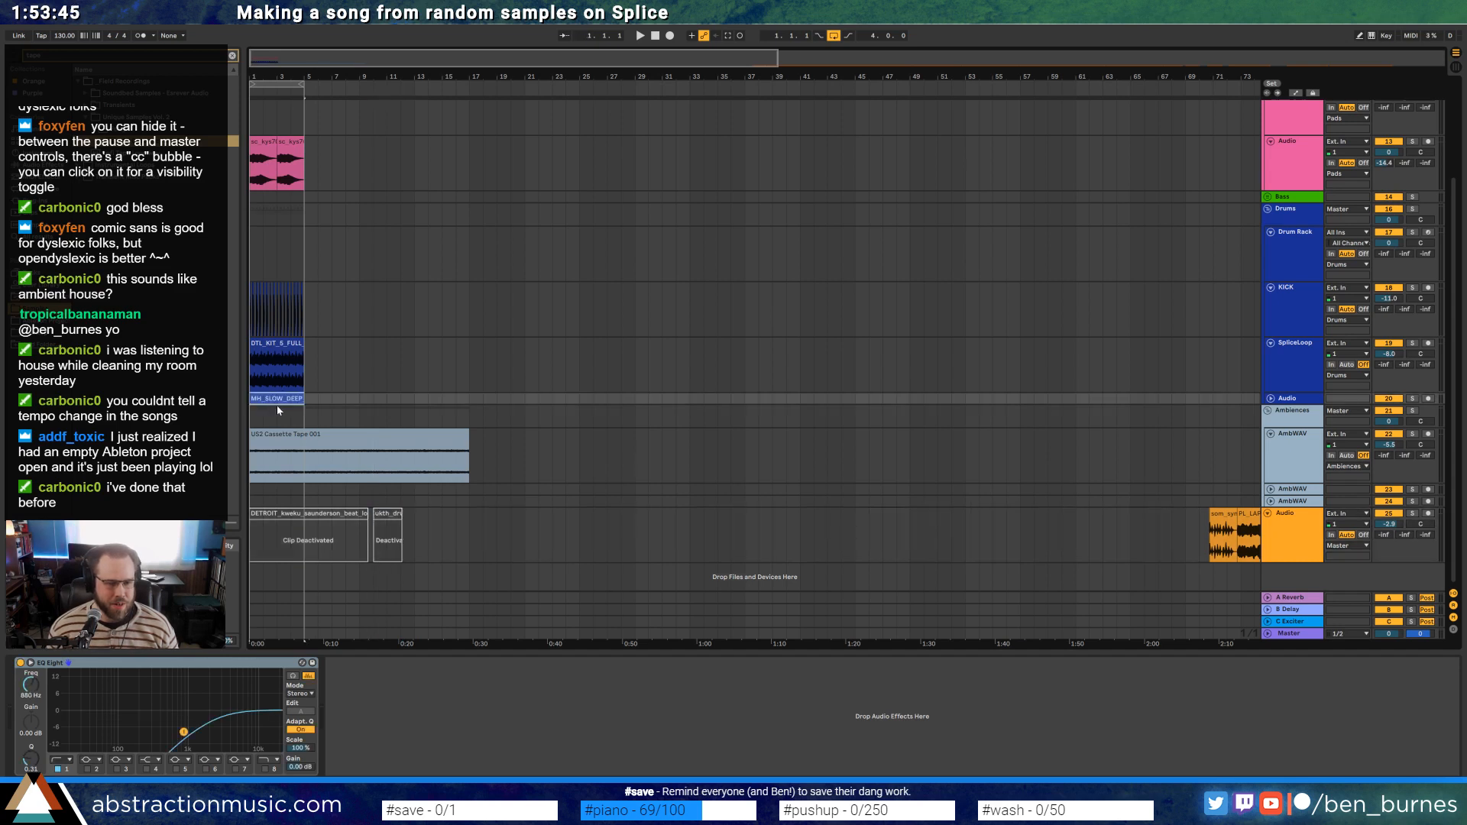
pyautogui.press('space')
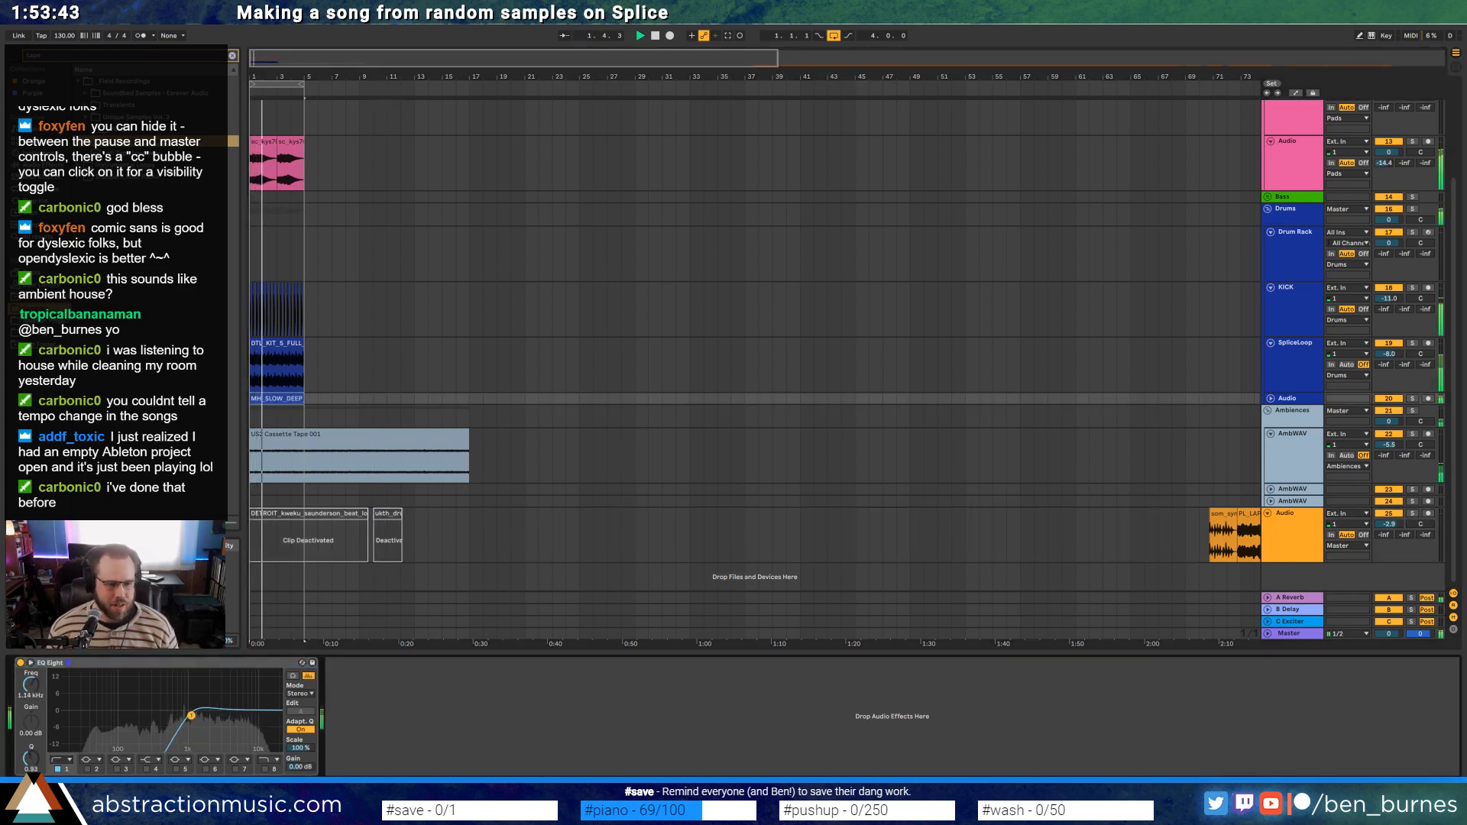
pyautogui.moveTo(191, 715)
pyautogui.mouseDown()
pyautogui.moveTo(261, 722)
pyautogui.moveTo(192, 727)
pyautogui.mouseUp()
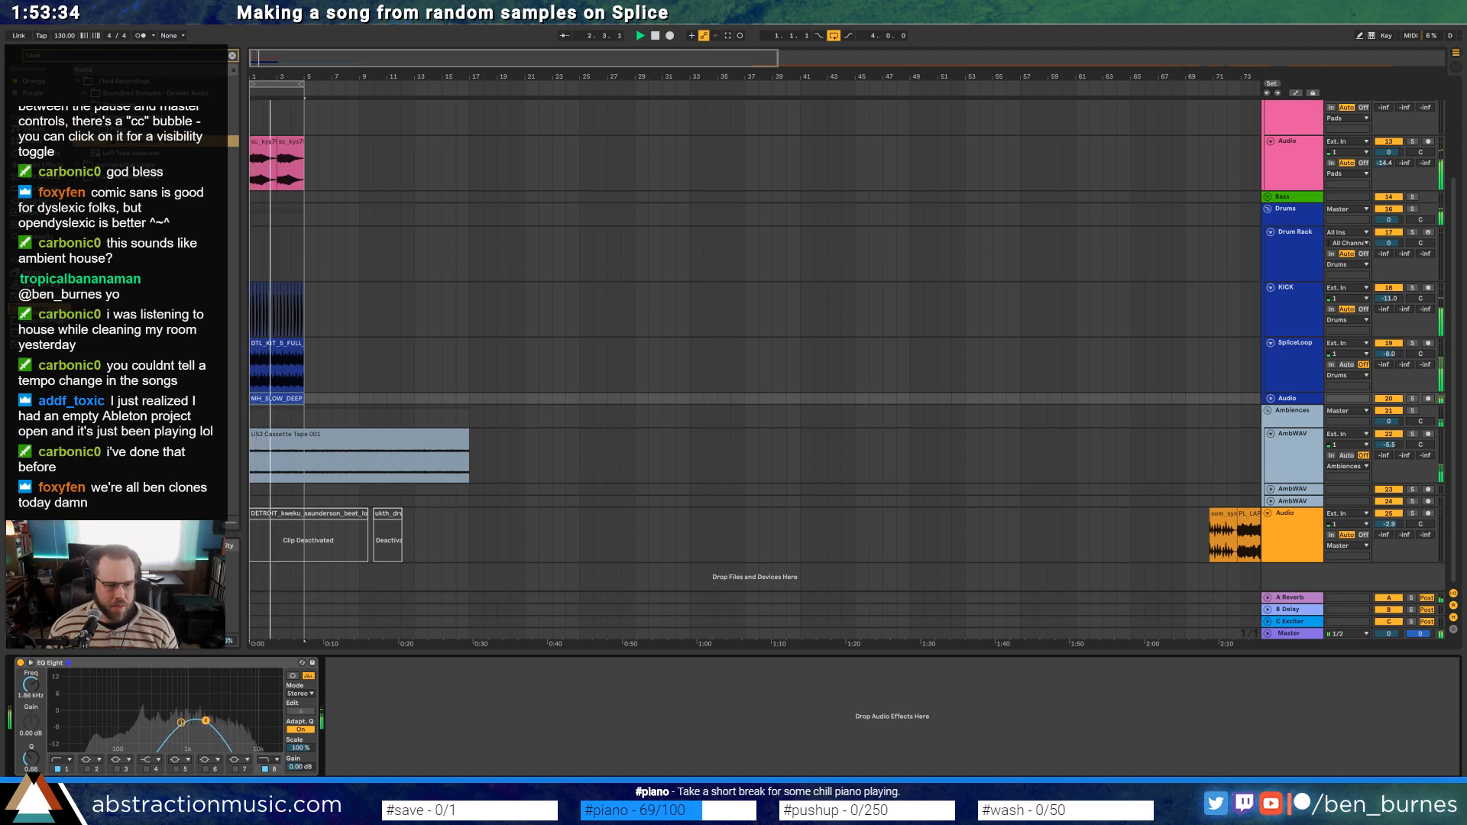
# Unfold the SLOW_DEEP_DRUMS track, open its clip's waveform and place warp markers on the beats from 3.3 to 4.3
pyautogui.click(1271, 398)
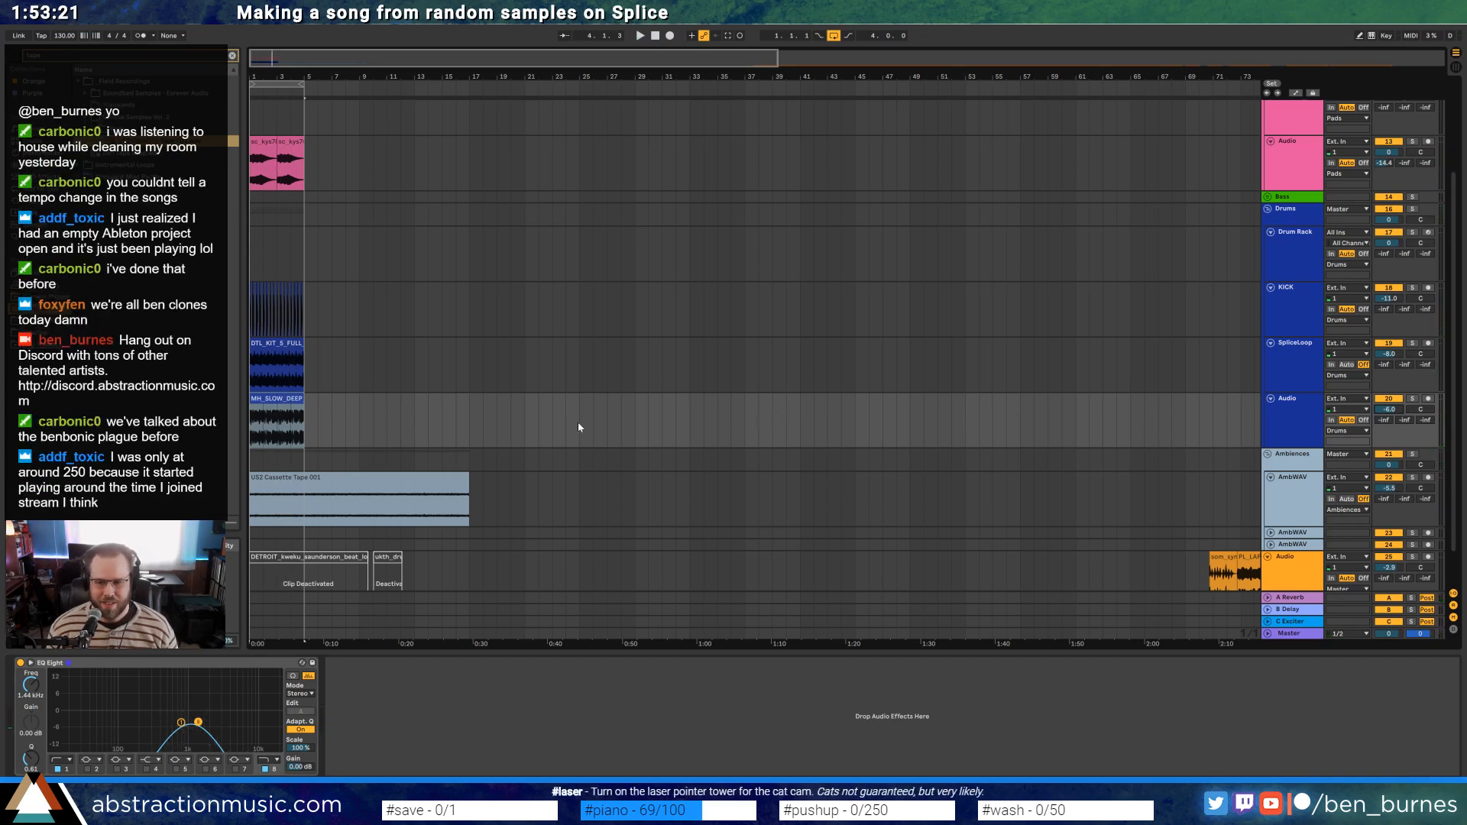
pyautogui.doubleClick(273, 429)
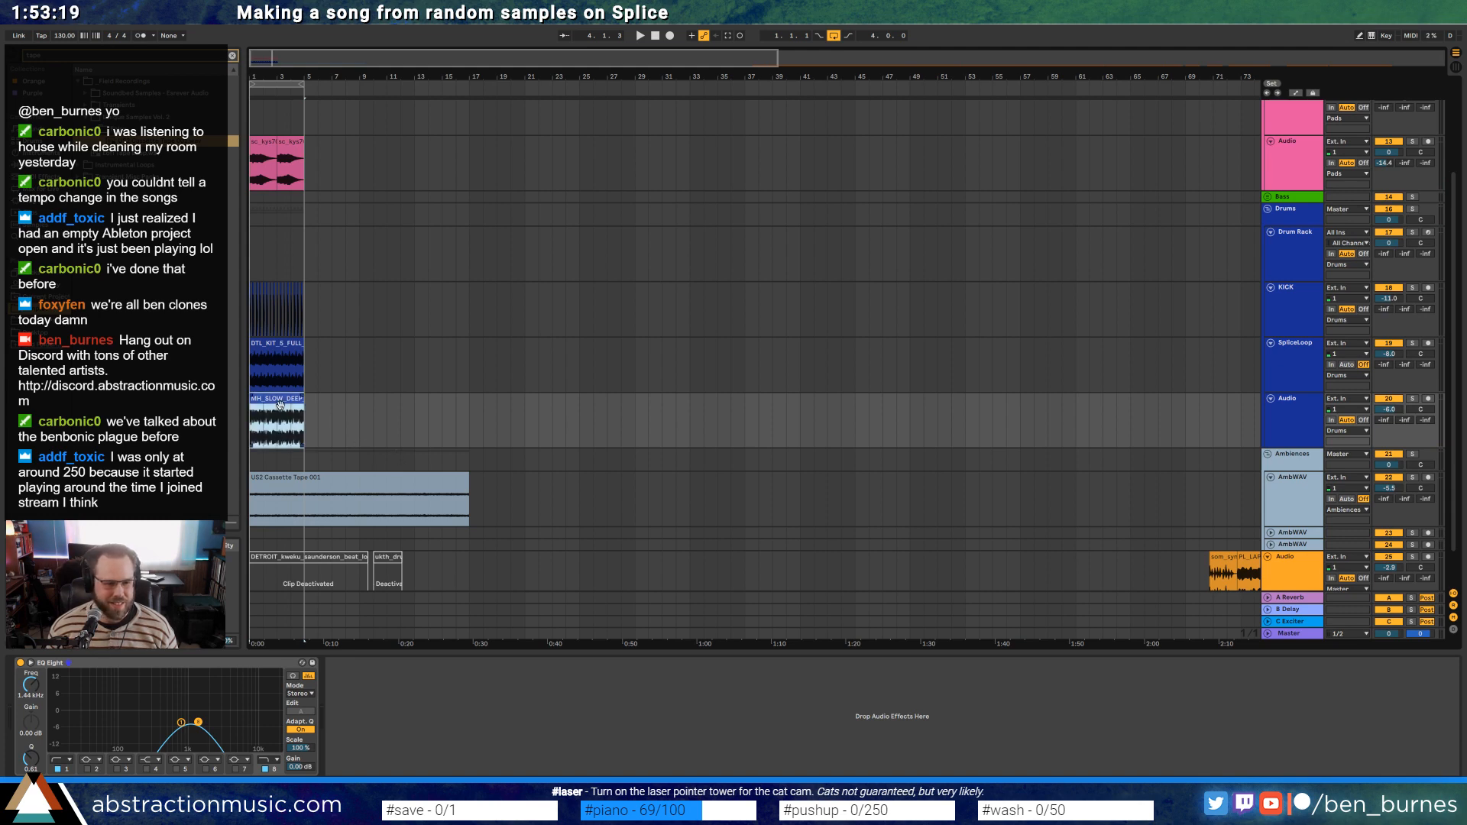
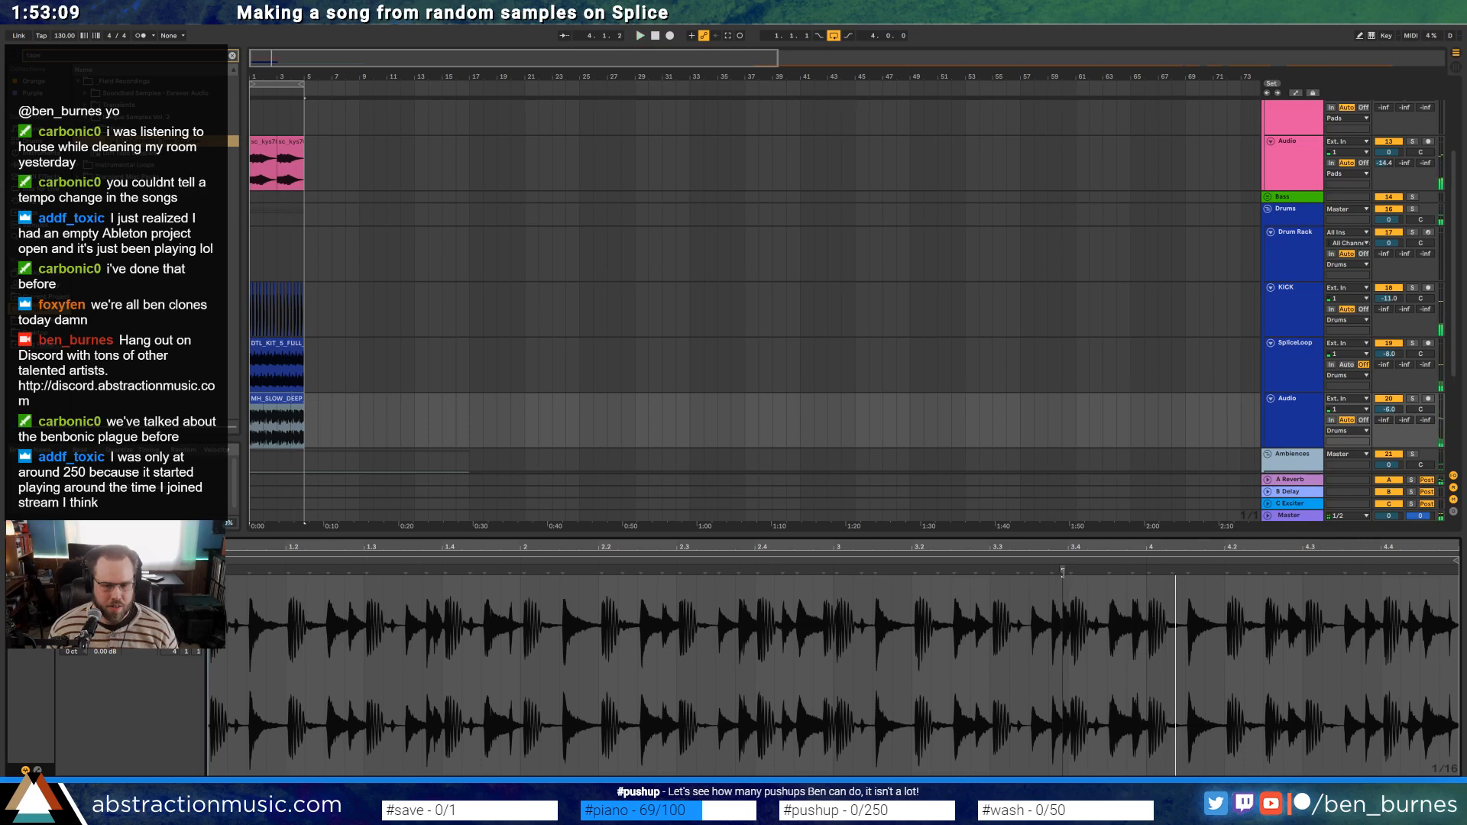
pyautogui.click(994, 572)
pyautogui.moveTo(992, 570); pyautogui.dragTo(989, 570)
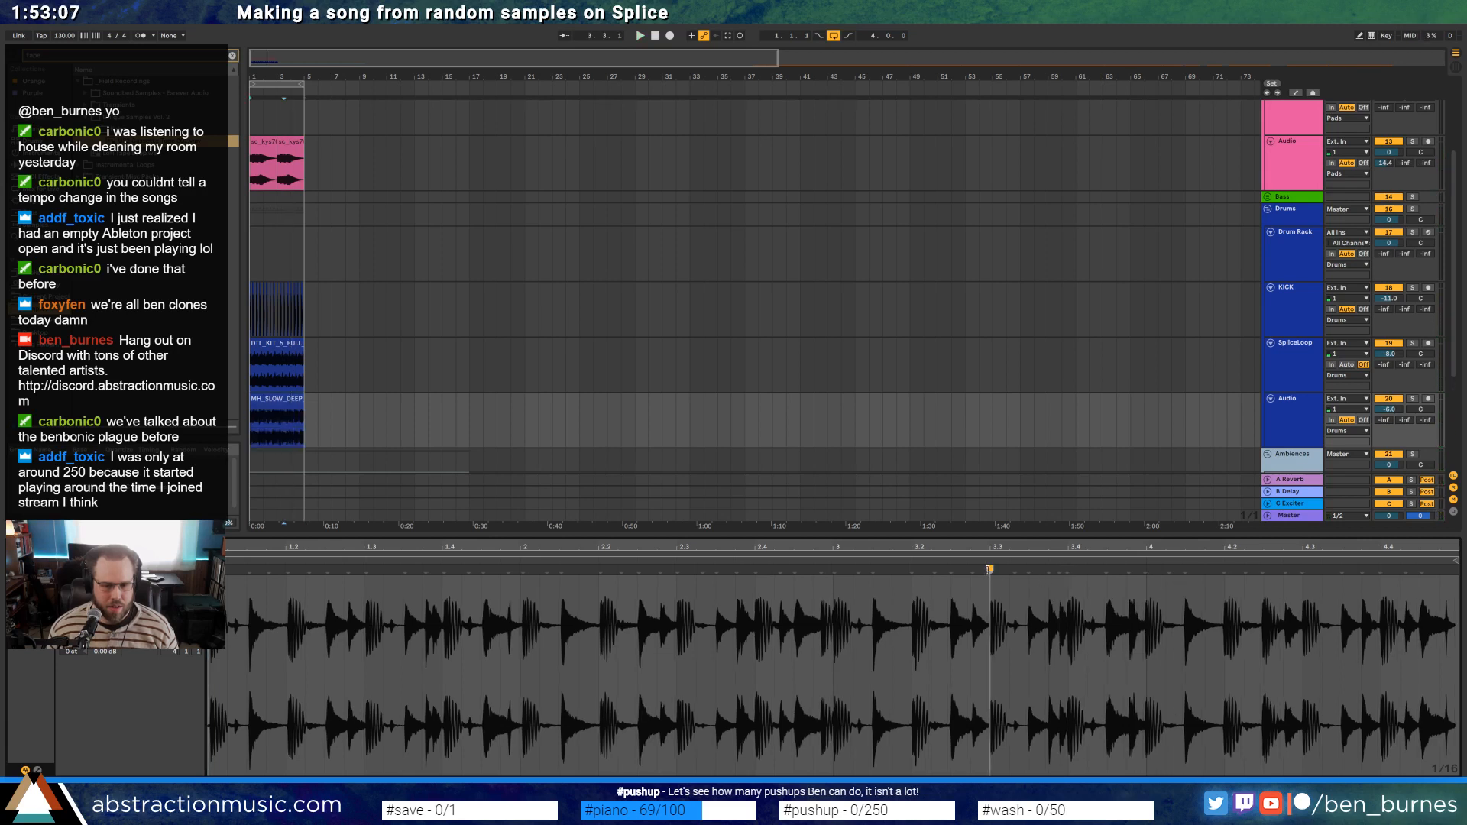
pyautogui.click(1146, 570)
pyautogui.click(1223, 571)
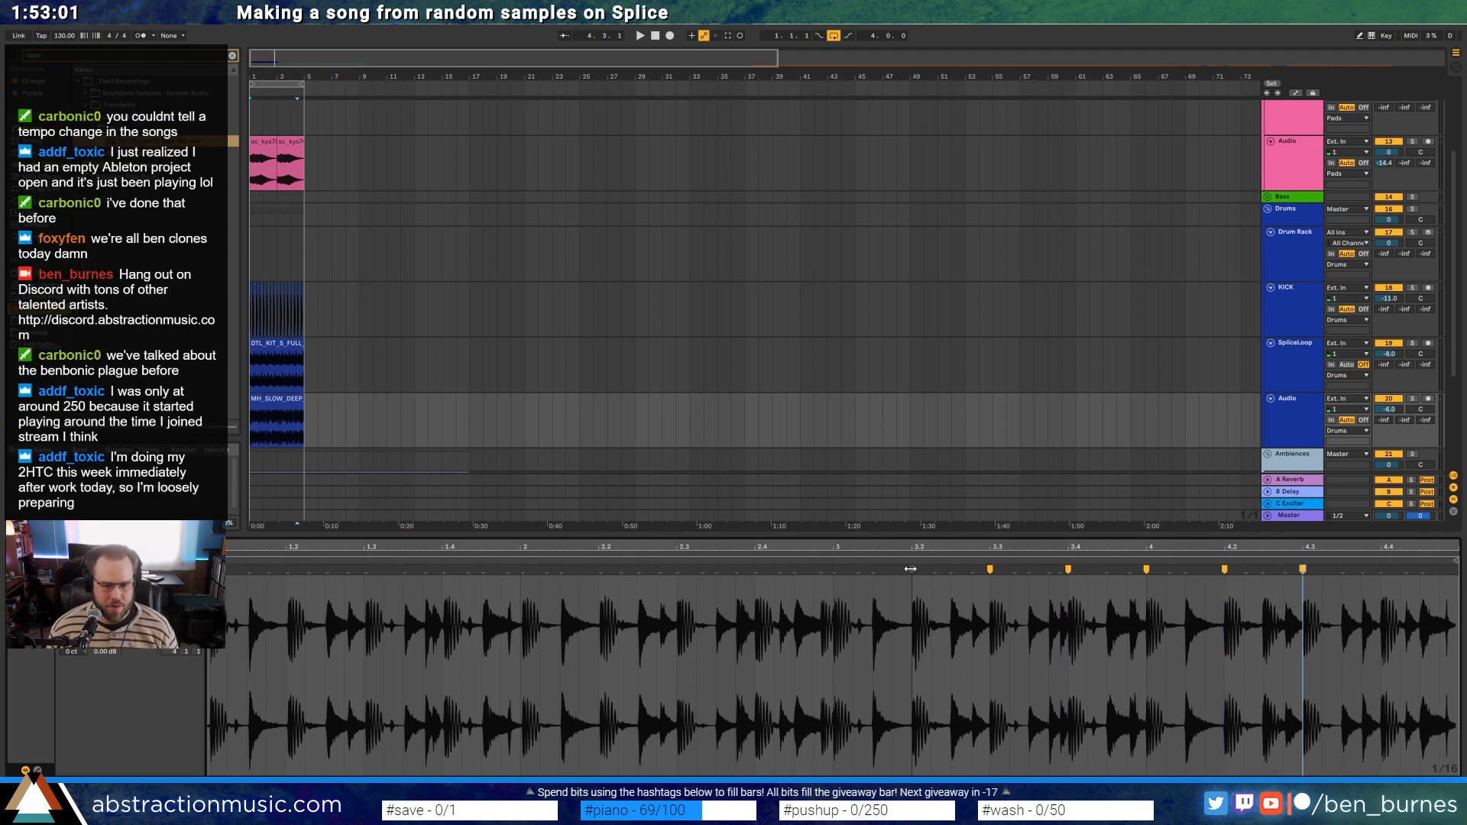
# Add warp markers on the earlier beats of the SLOW_DEEP_DRUMS clip, from 3.2 back to 1.2
pyautogui.click(834, 570)
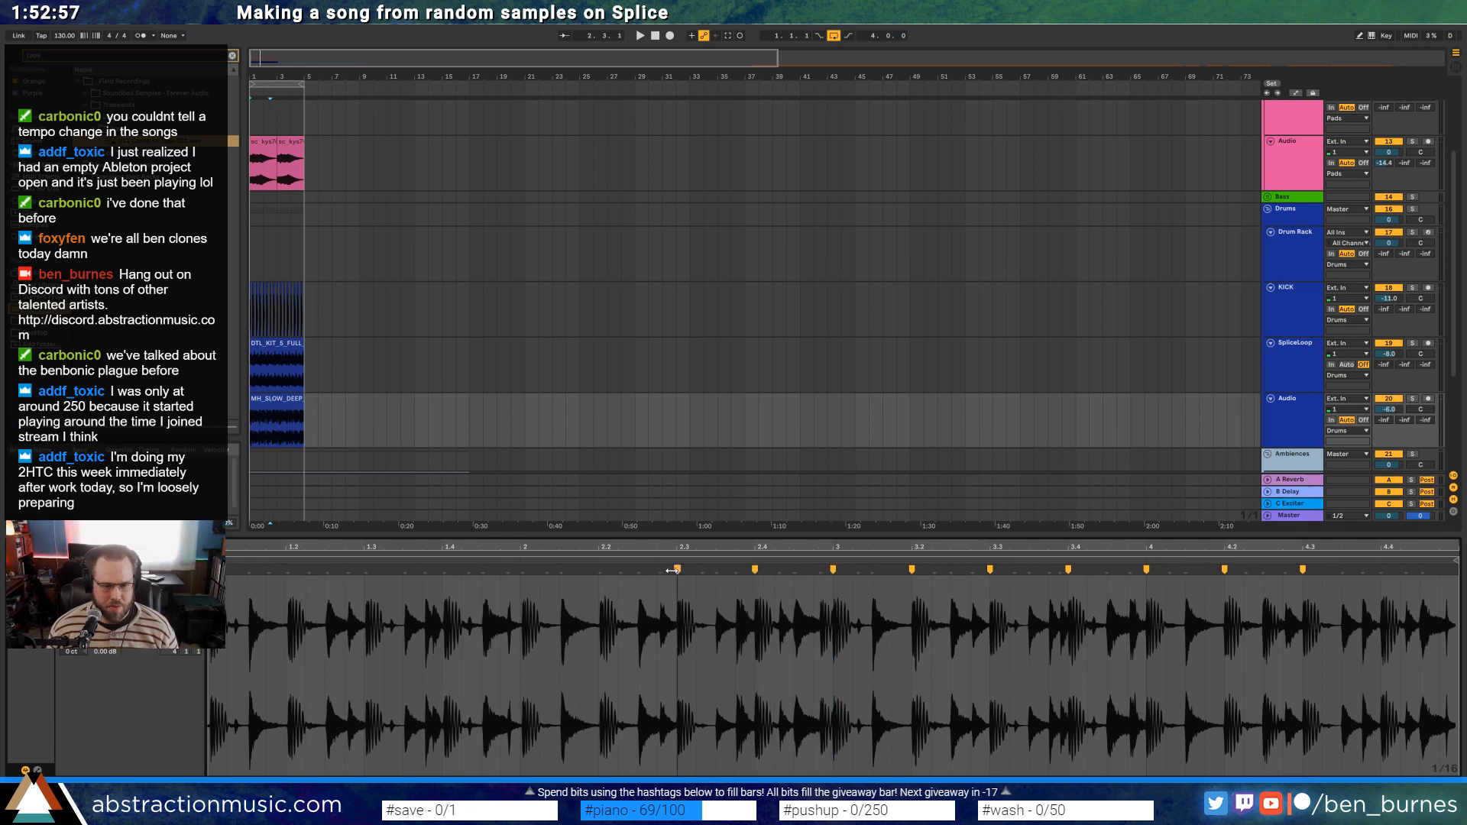
pyautogui.click(673, 570)
pyautogui.doubleClick(600, 570)
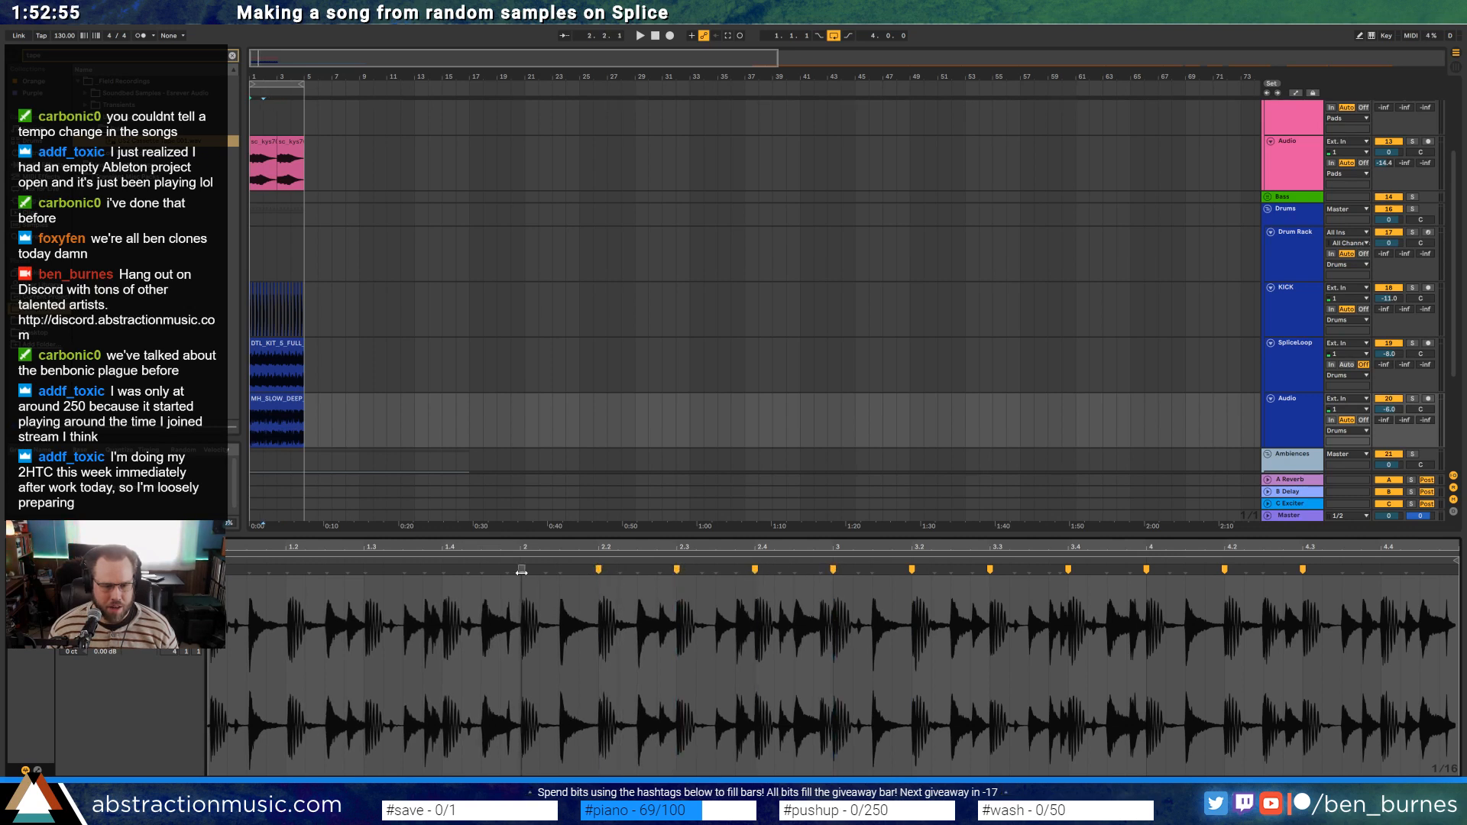
pyautogui.doubleClick(521, 570)
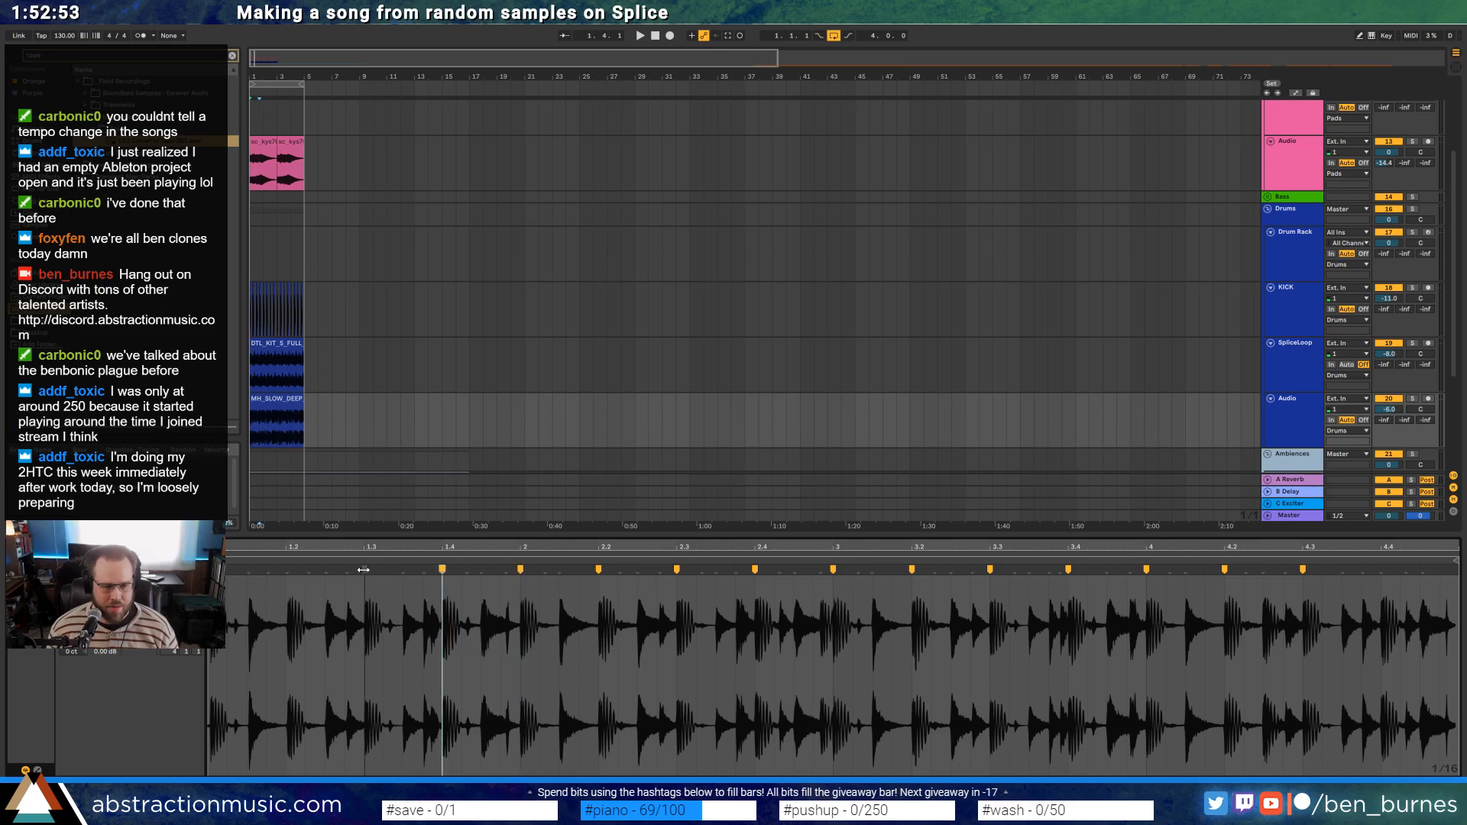
pyautogui.doubleClick(288, 569)
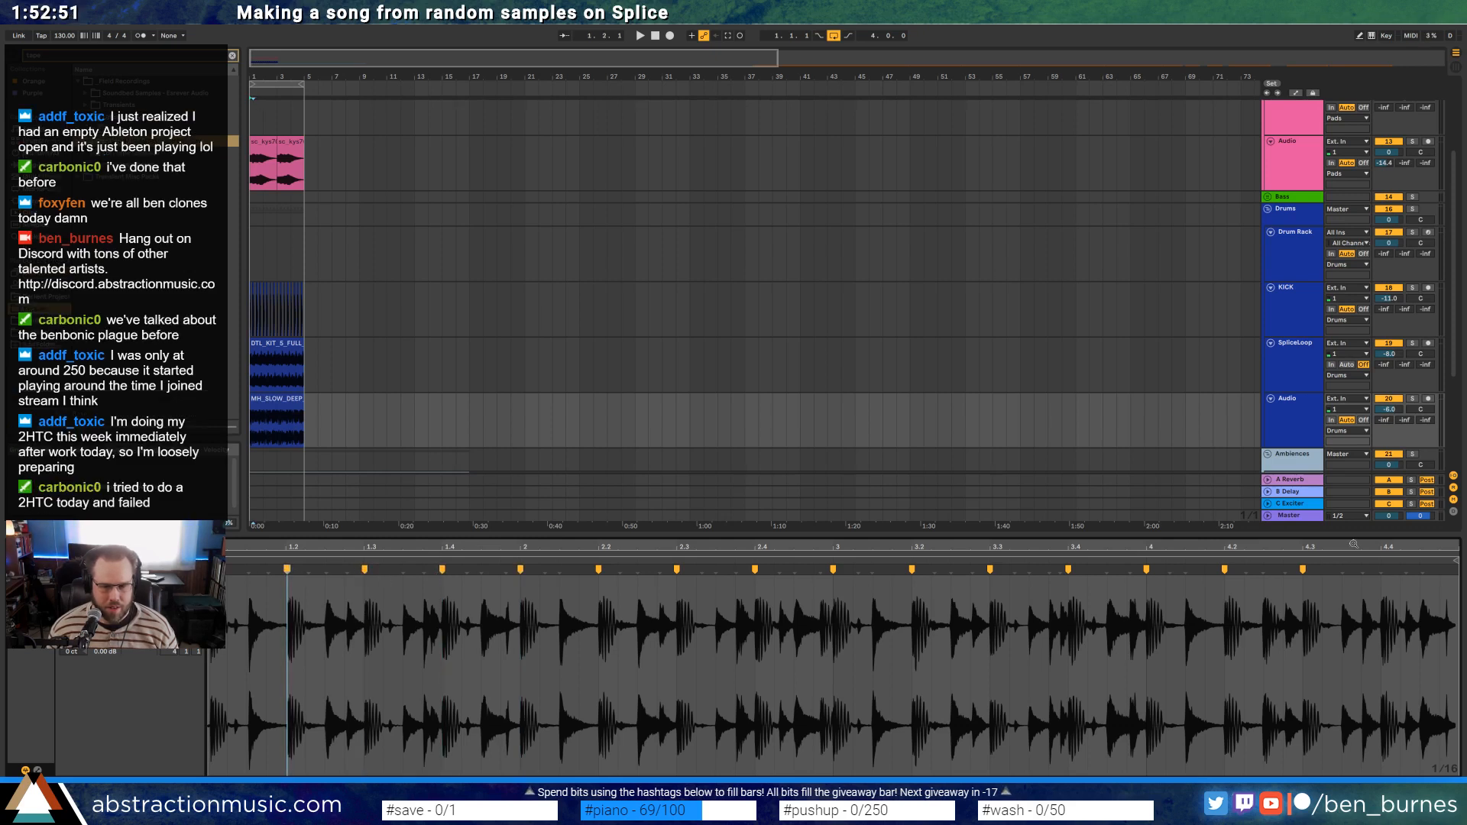
# Add the last warp marker on beat 4.4 of the SLOW_DEEP_DRUMS clip and audition the loop
pyautogui.doubleClick(1381, 569)
pyautogui.press('space')
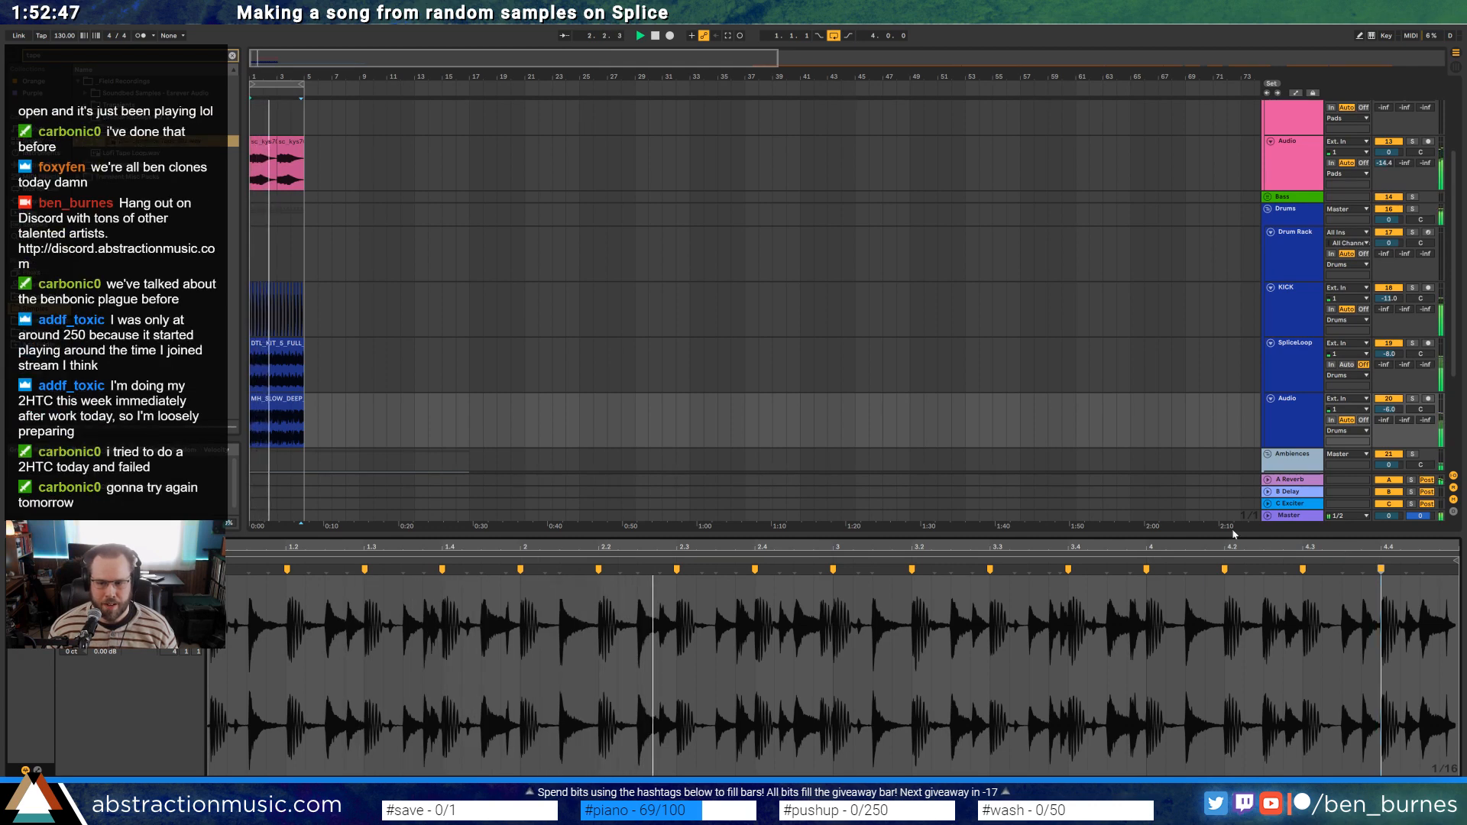
pyautogui.click(758, 490)
pyautogui.press('space')
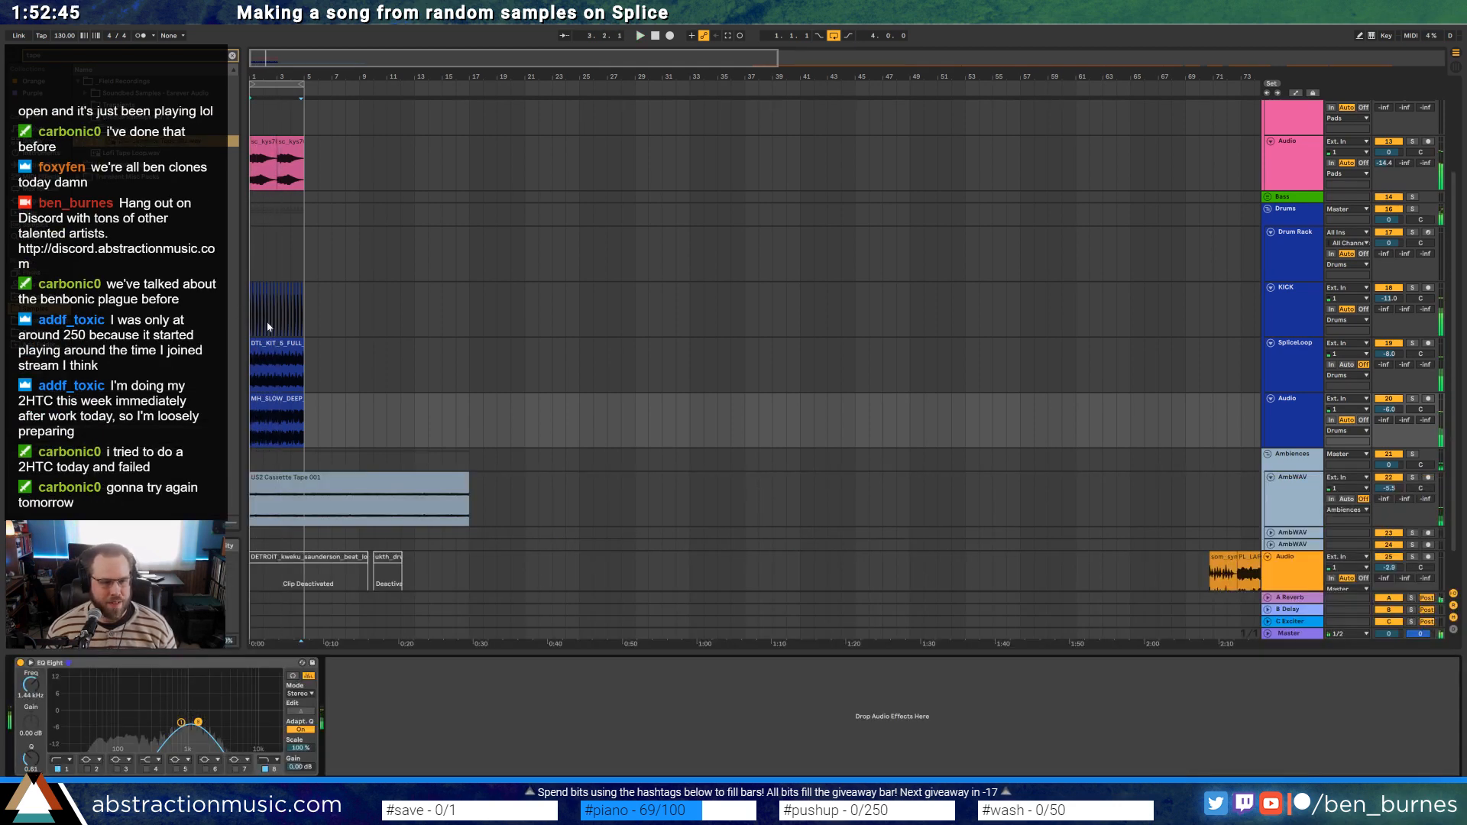
# Insert a Redux between the pad track's EQ Eight and Compressor, and set soft downsampling to about 2.06 during playback
pyautogui.click(260, 150)
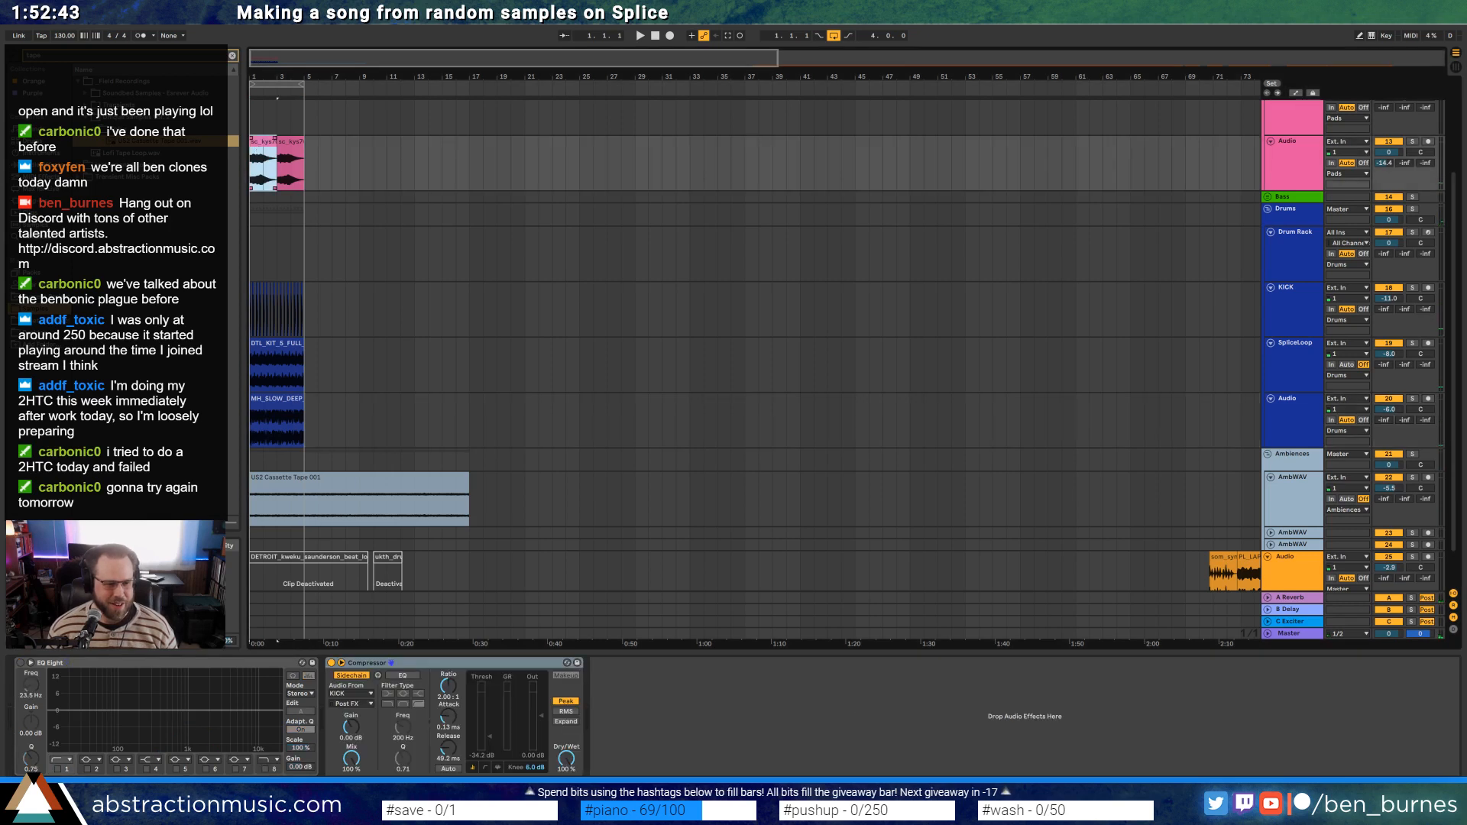
pyautogui.click(42, 165)
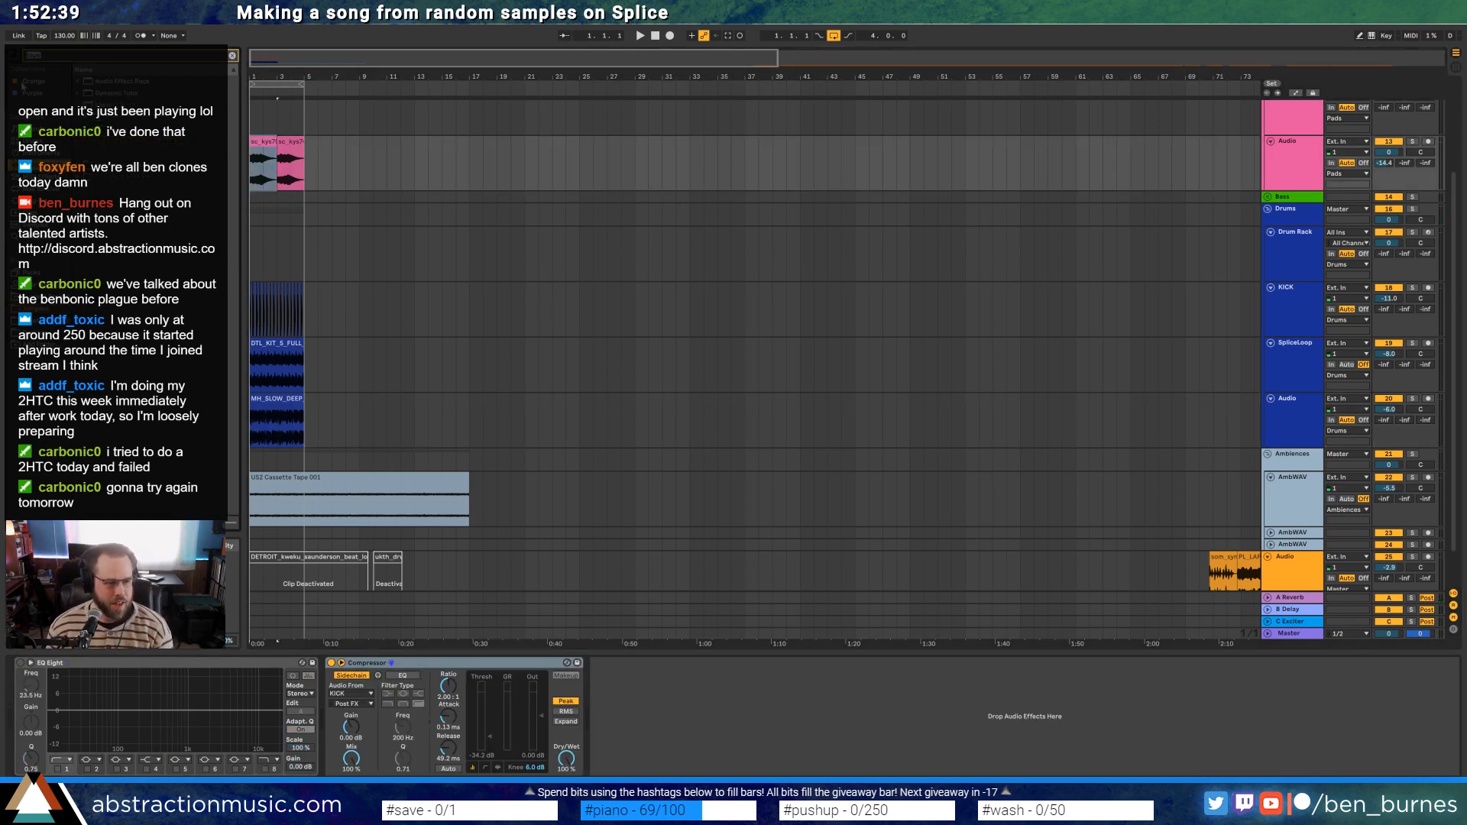
pyautogui.scroll(-2, 115, 290)
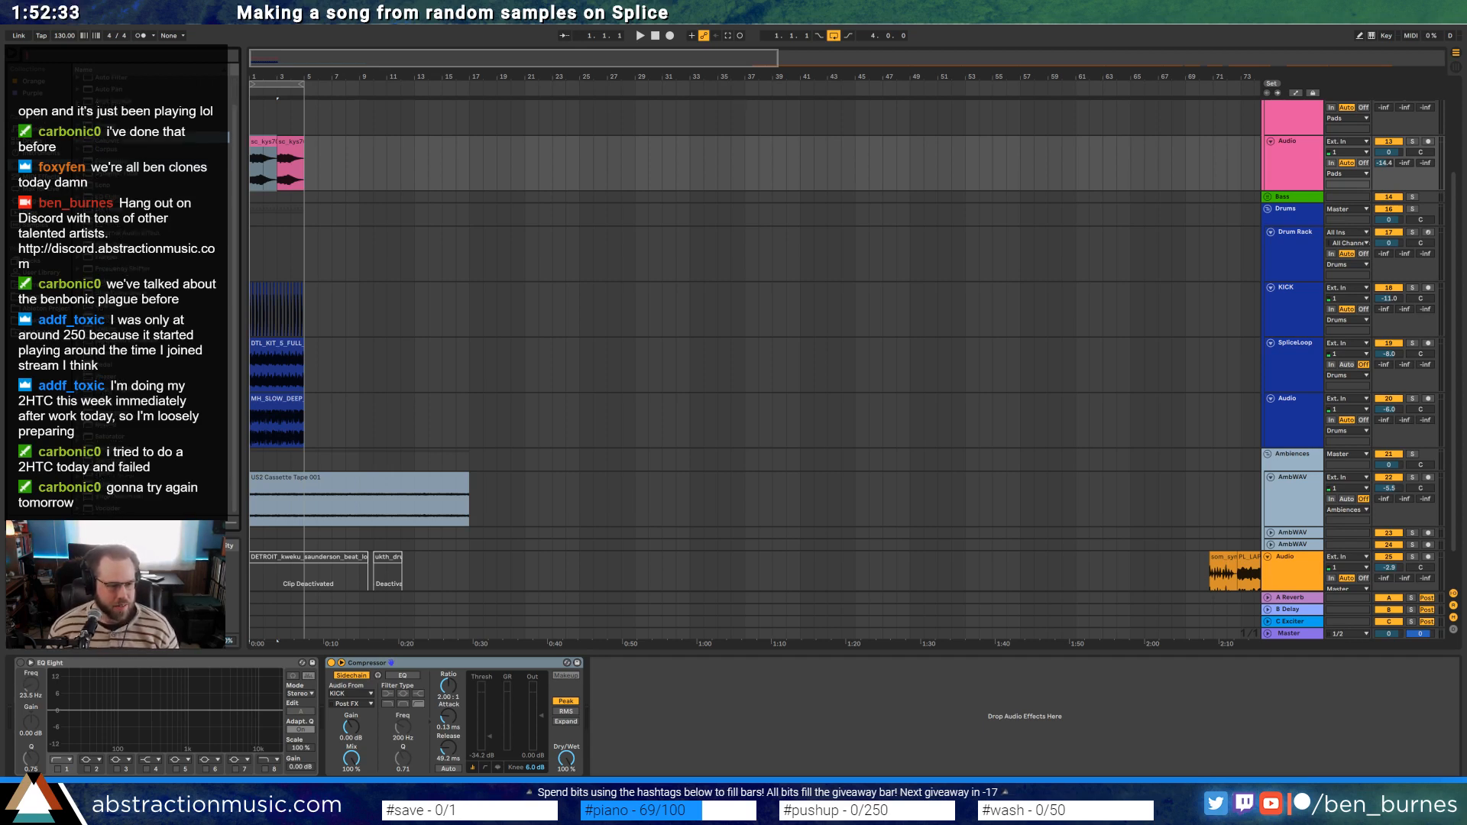
pyautogui.moveTo(115, 401); pyautogui.dragTo(321, 694)
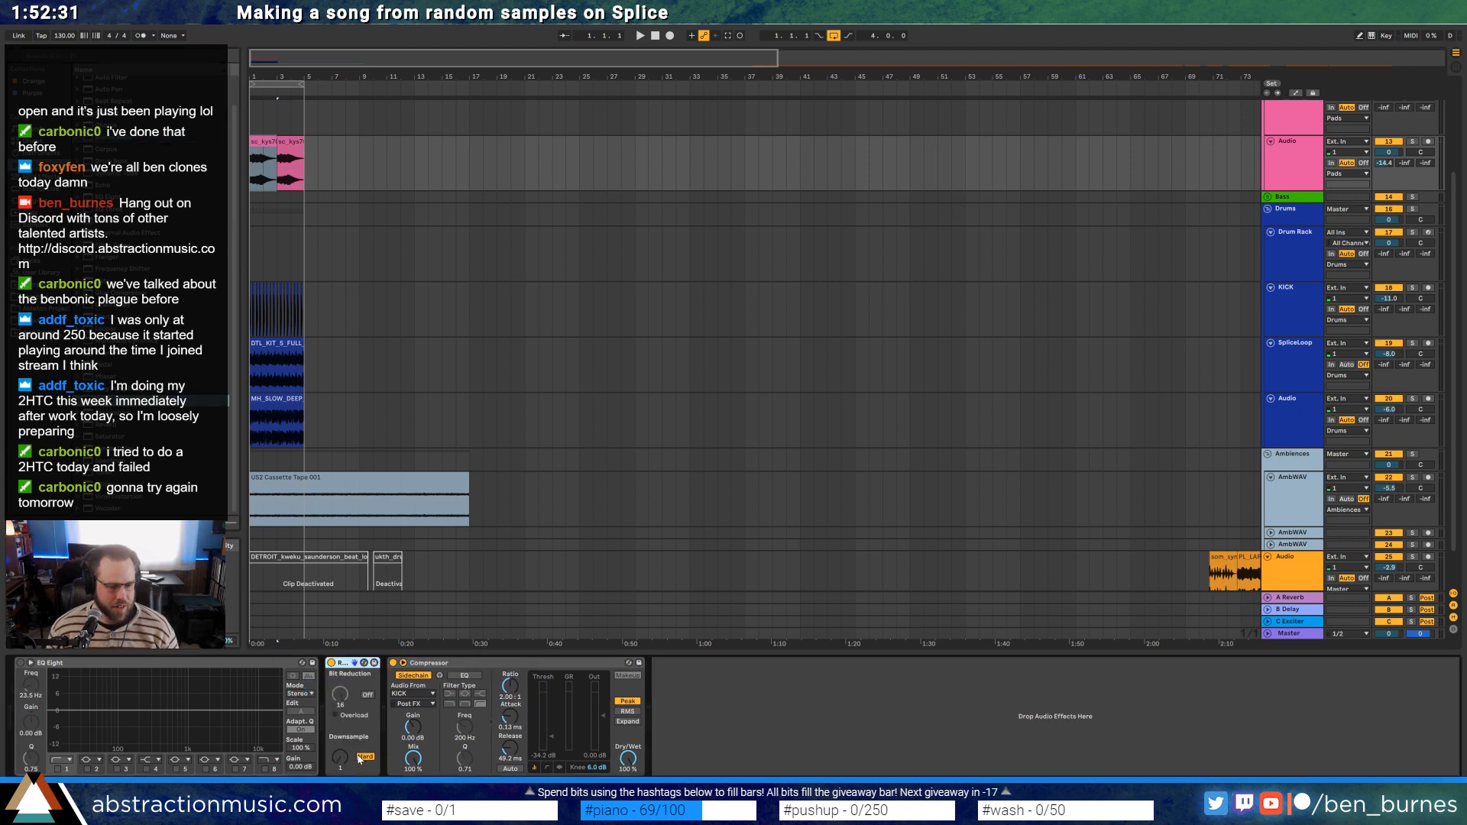
pyautogui.press('space')
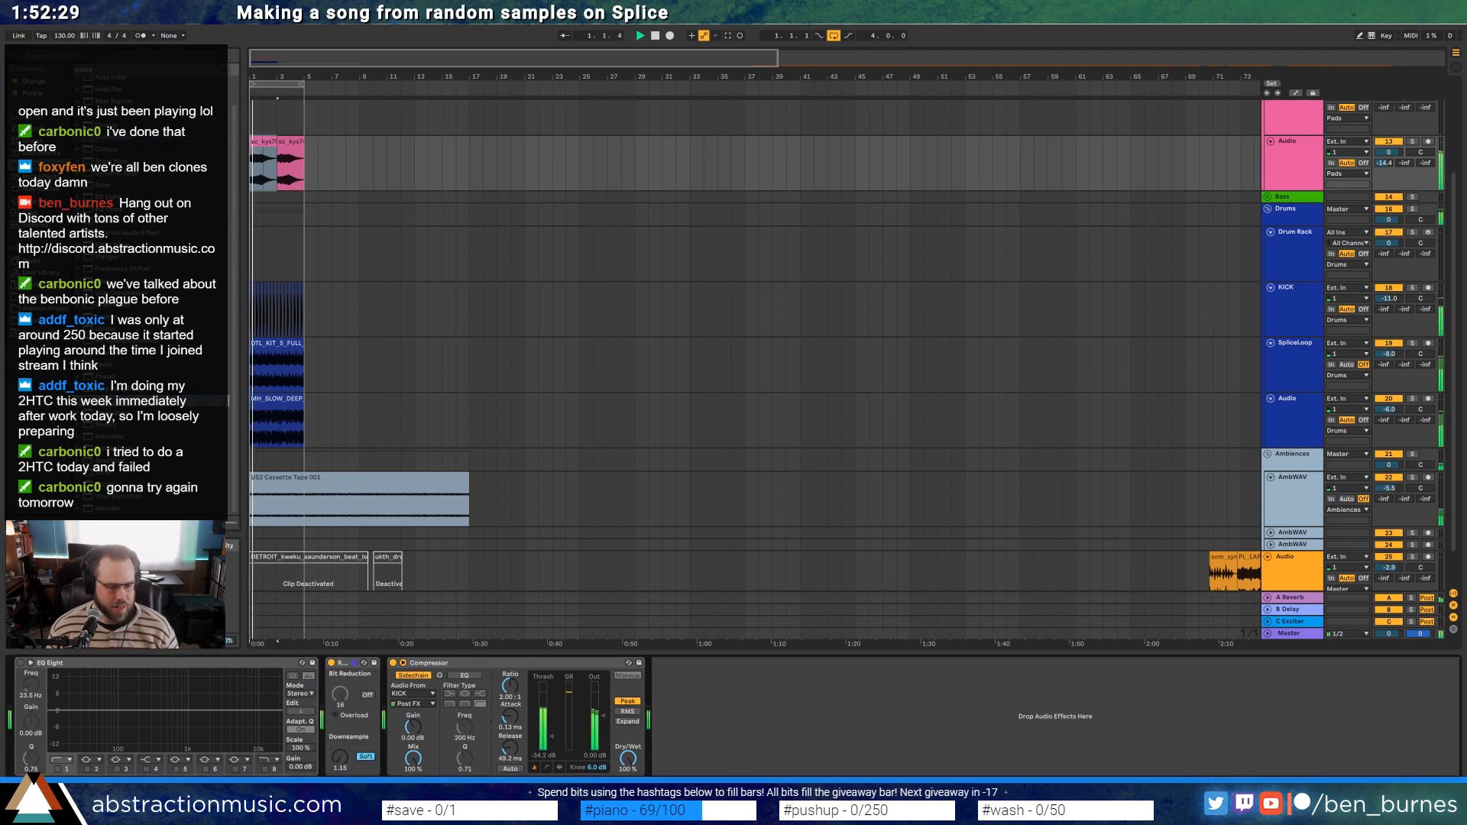
pyautogui.moveTo(342, 760); pyautogui.dragTo(340, 761)
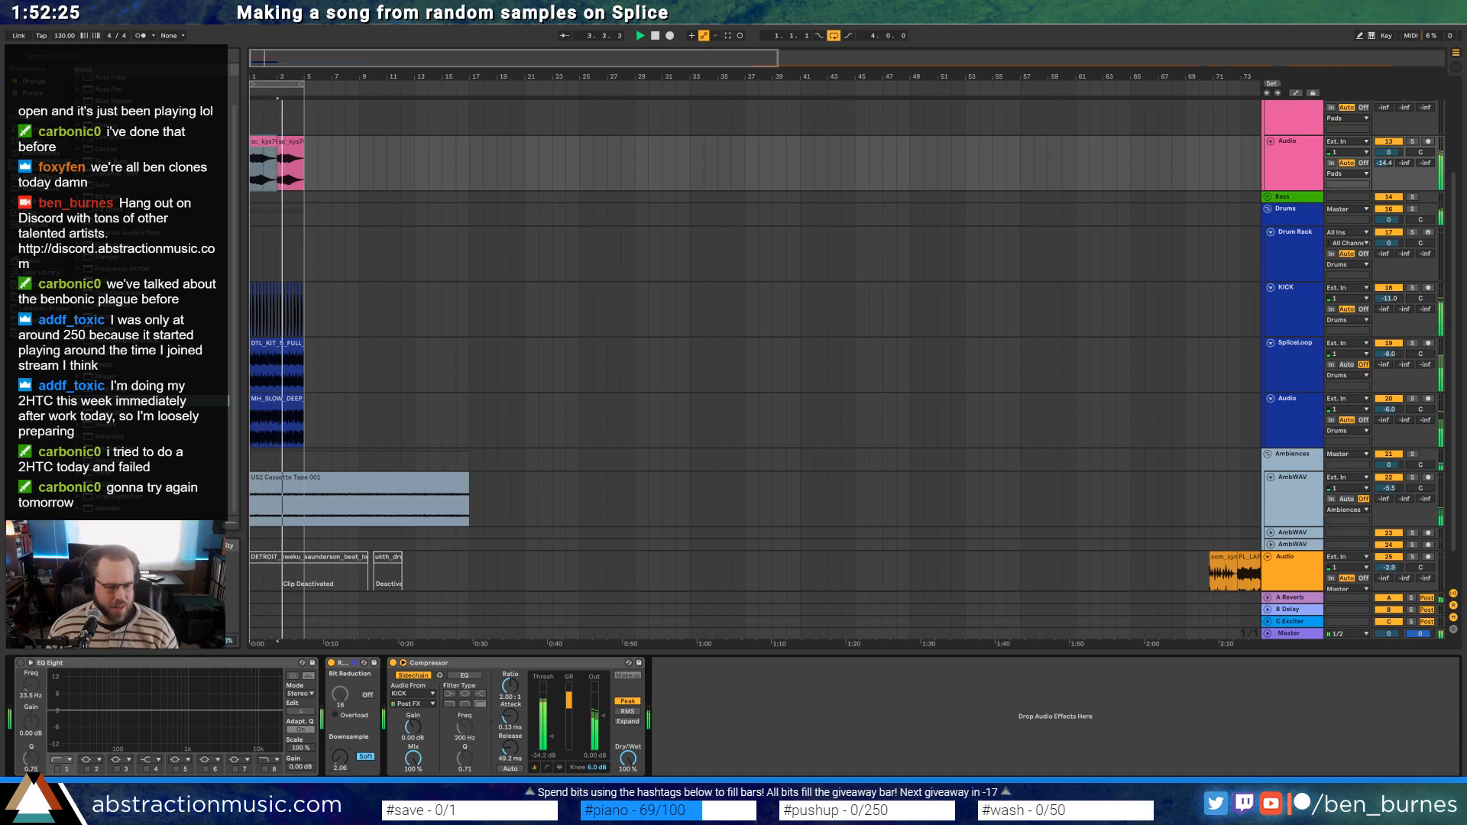
# Activate the pad track's EQ Eight with a low cut at about 52.7 Hz, and try a high cut near 8.08 kHz
pyautogui.click(86, 667)
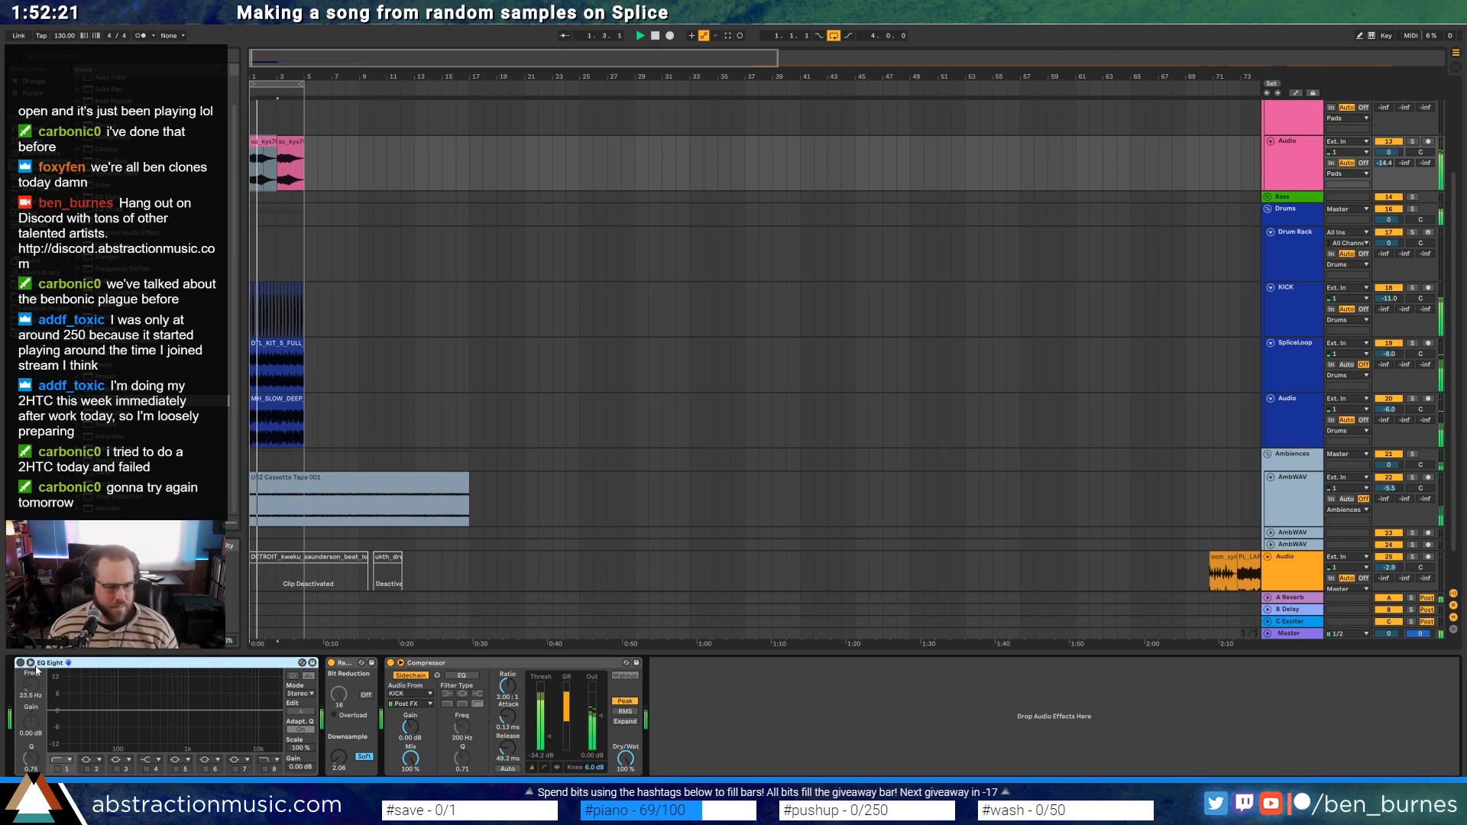
pyautogui.press('0')
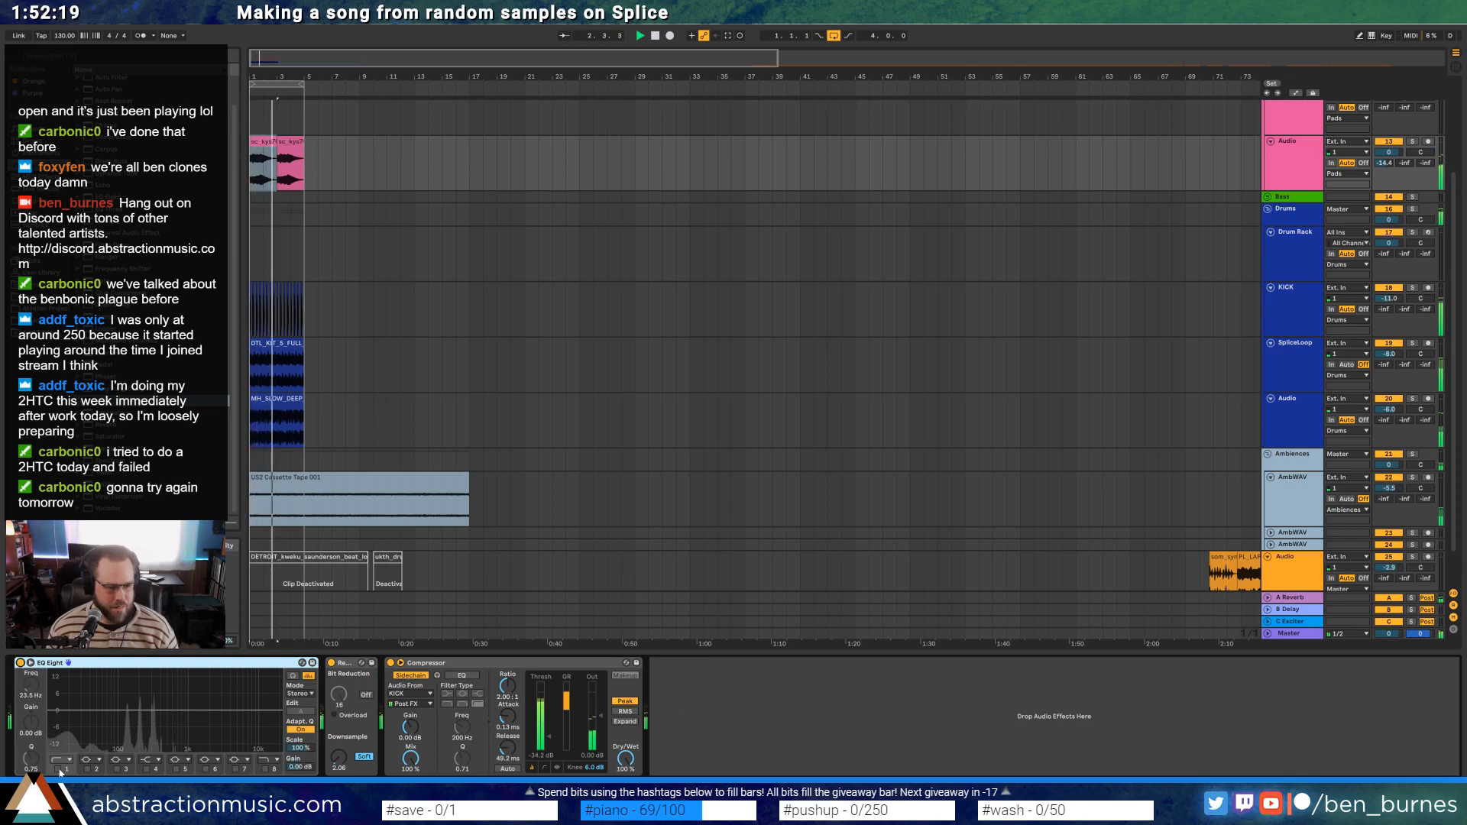
pyautogui.click(59, 770)
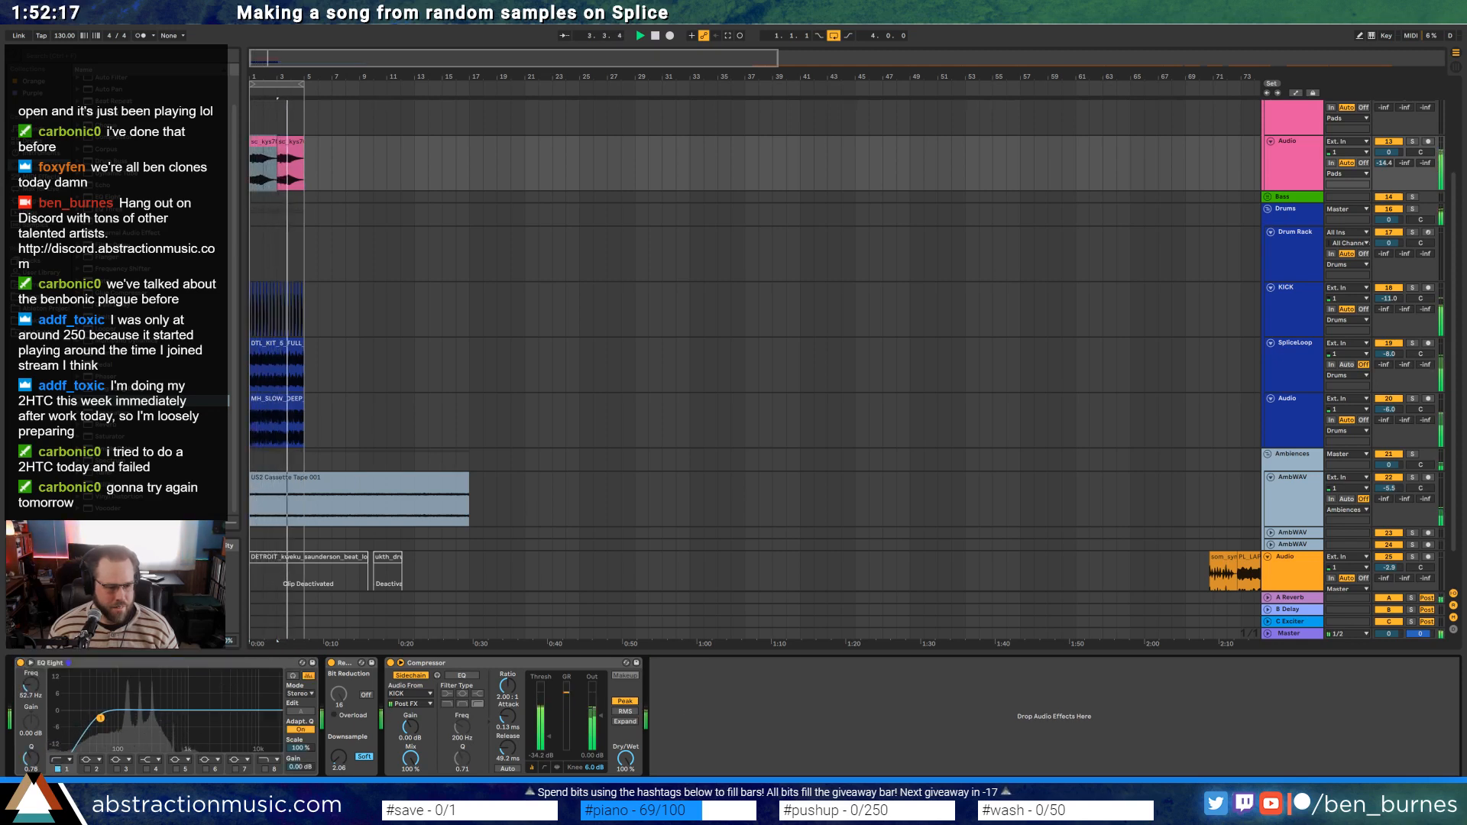
pyautogui.click(266, 770)
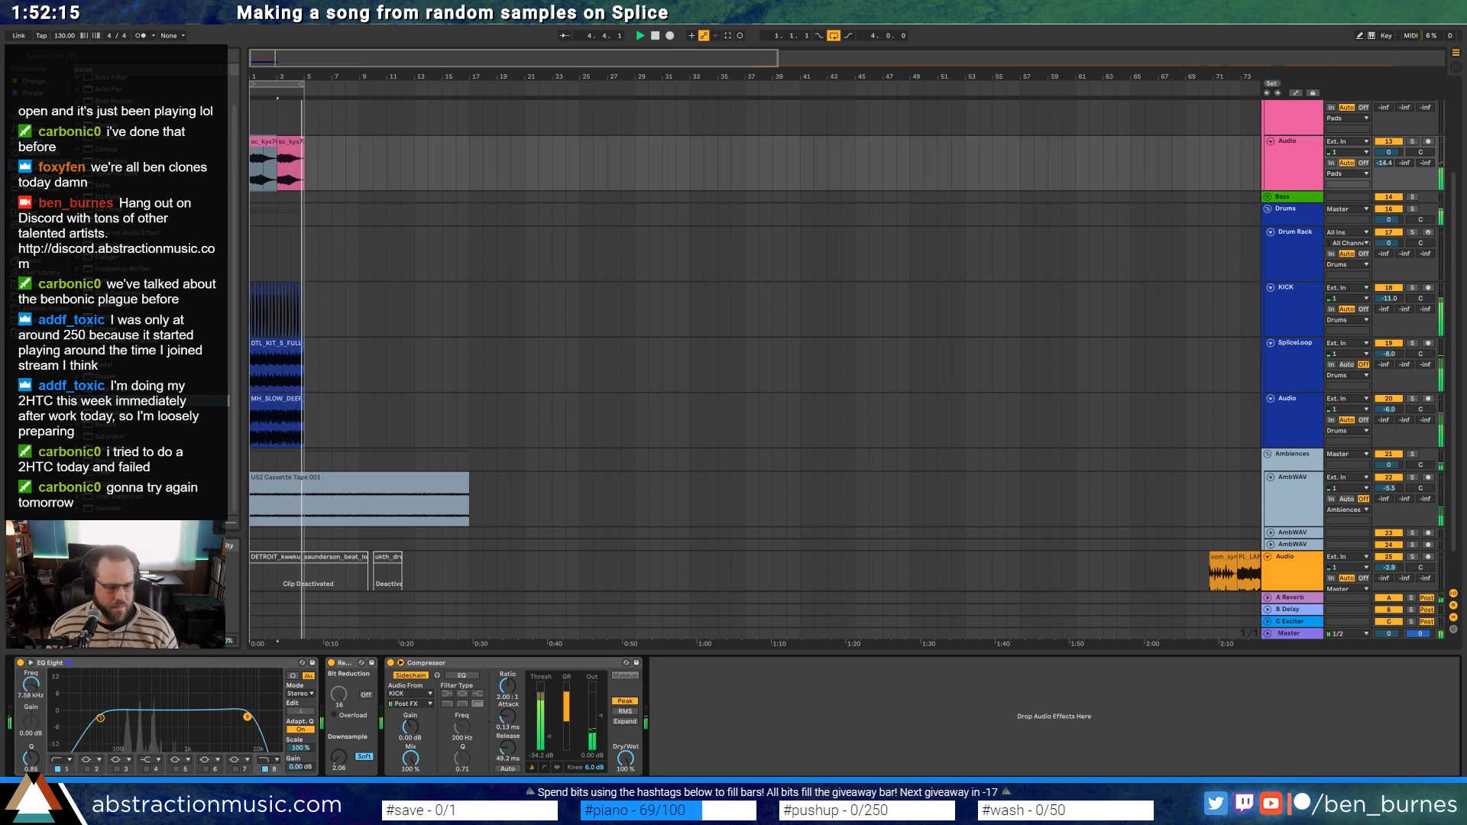
pyautogui.moveTo(247, 717); pyautogui.dragTo(249, 719)
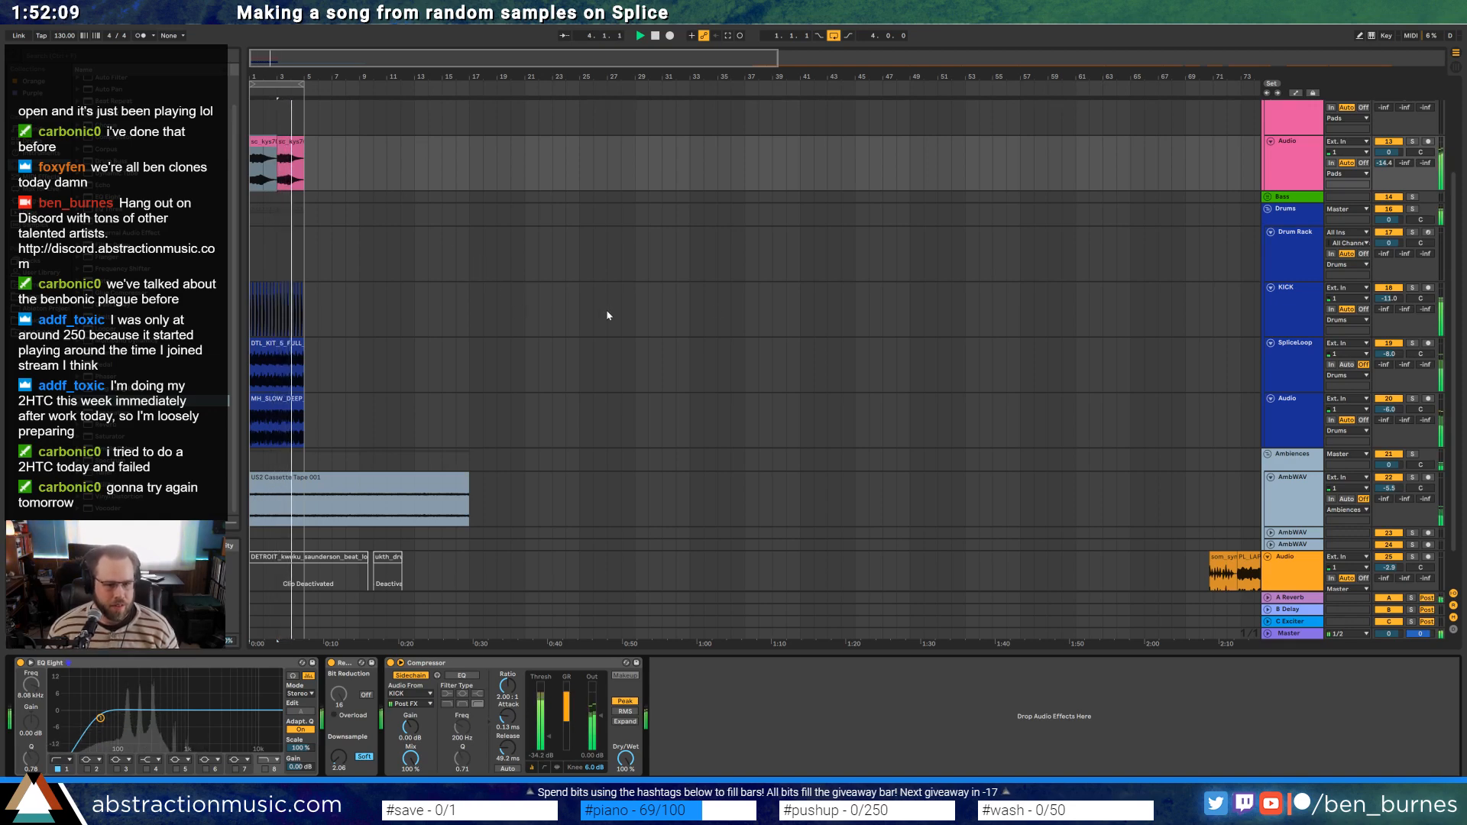
# Move the DK_128_TechHouse clip ahead of the other orange sample clips to about bar 56 and audition it
pyautogui.scroll(-2, 608, 315)
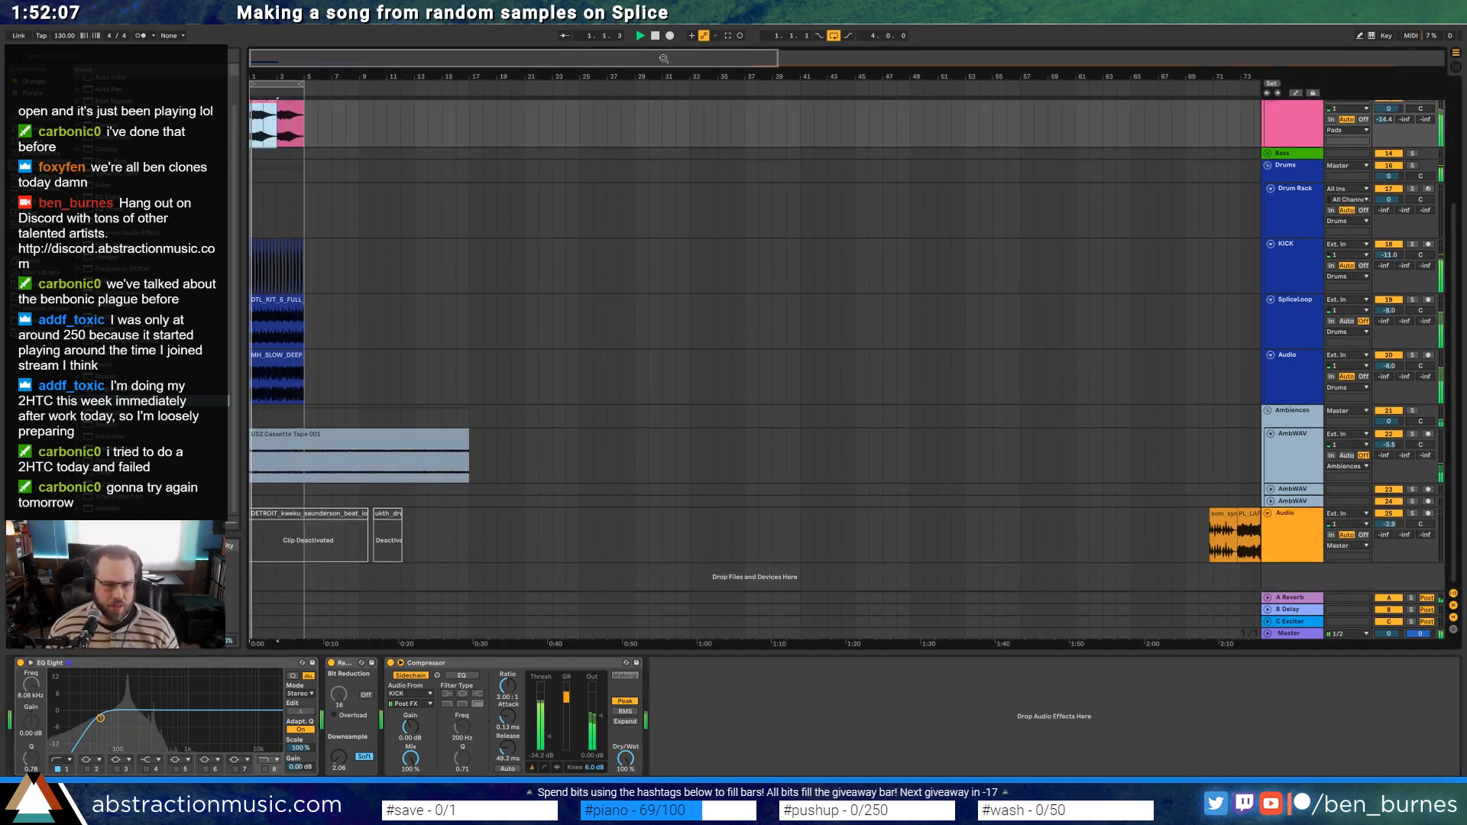
pyautogui.moveTo(664, 58); pyautogui.dragTo(994, 58)
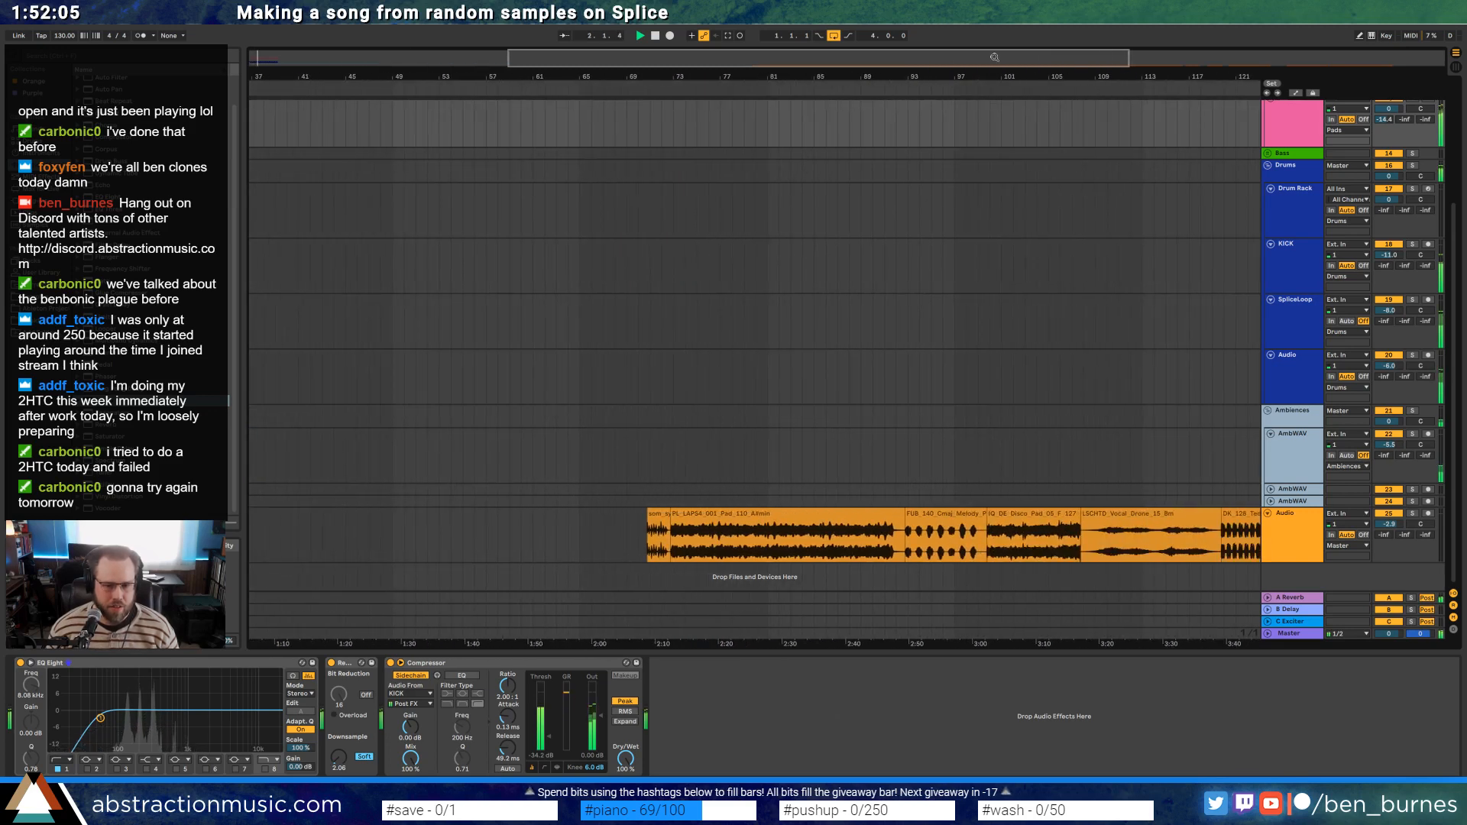
pyautogui.moveTo(1241, 515); pyautogui.dragTo(493, 528)
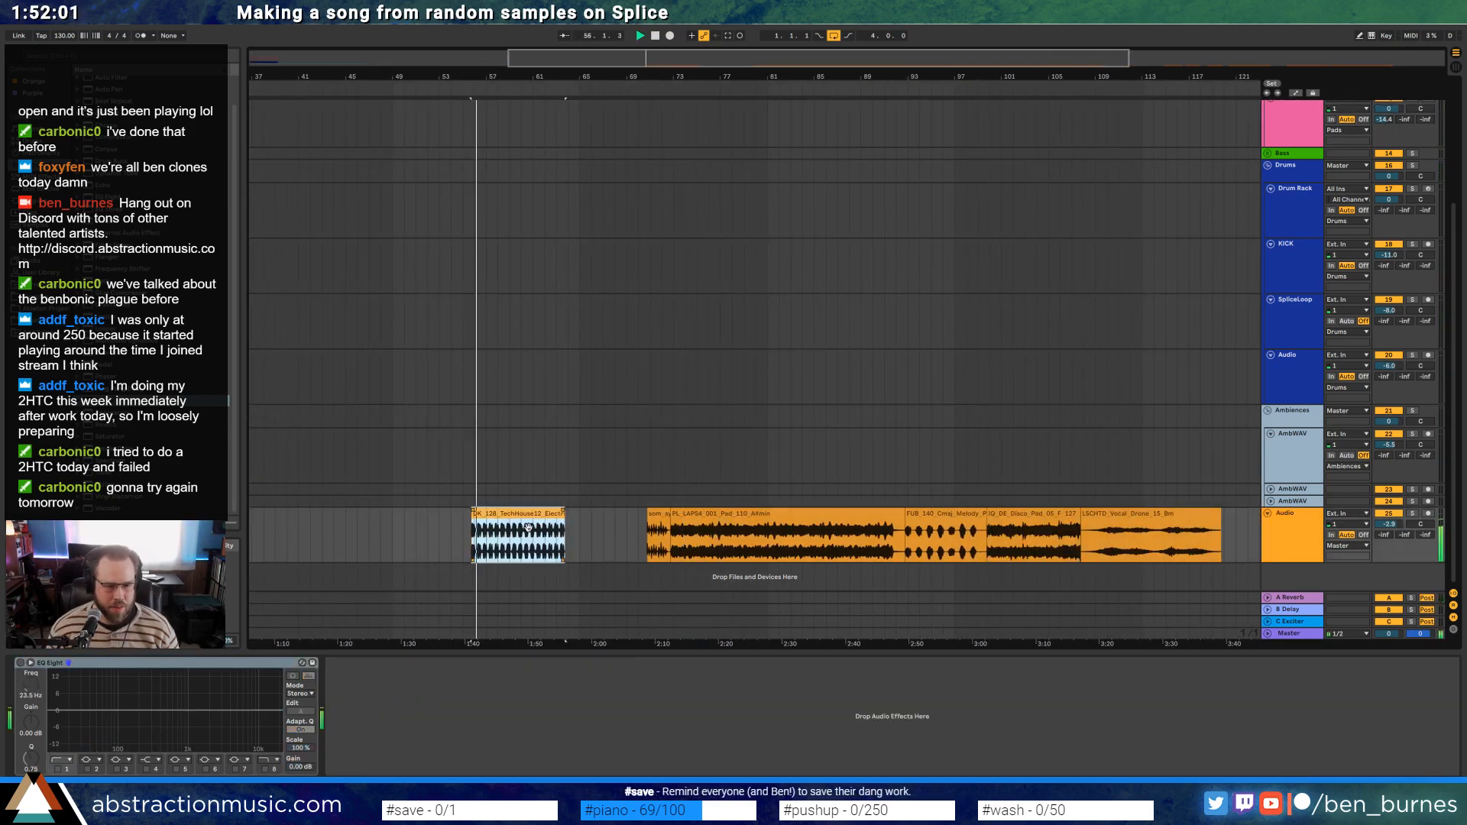
pyautogui.press('space')
# Audition the parked orange sample clips, from the Cmaj melody loop to the short bass loops, to find a bass part
pyautogui.click(1120, 519)
pyautogui.click(997, 521)
pyautogui.press('space')
pyautogui.click(950, 521)
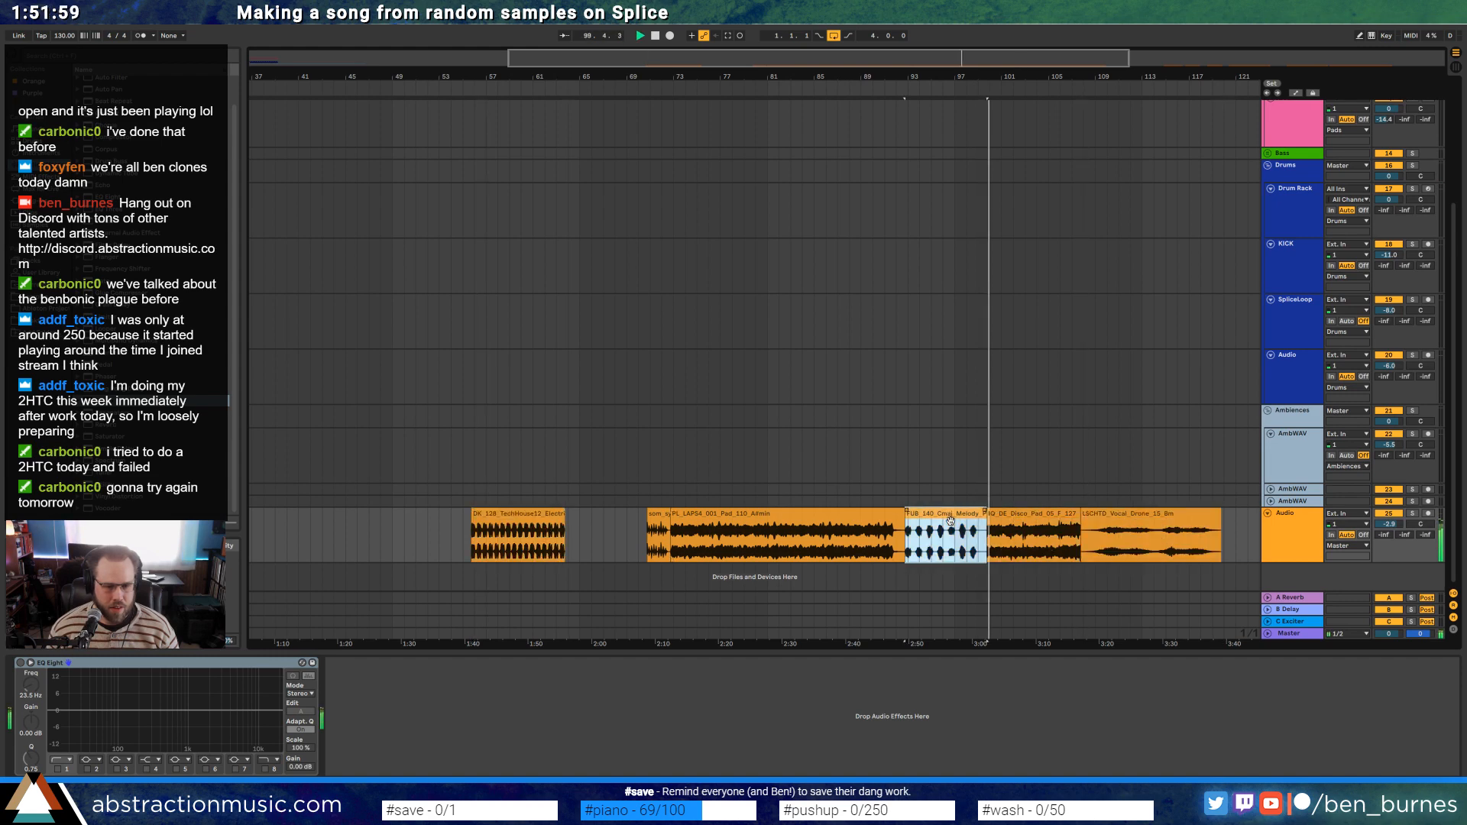
pyautogui.press('space')
pyautogui.hscroll(5, 1095, 531)
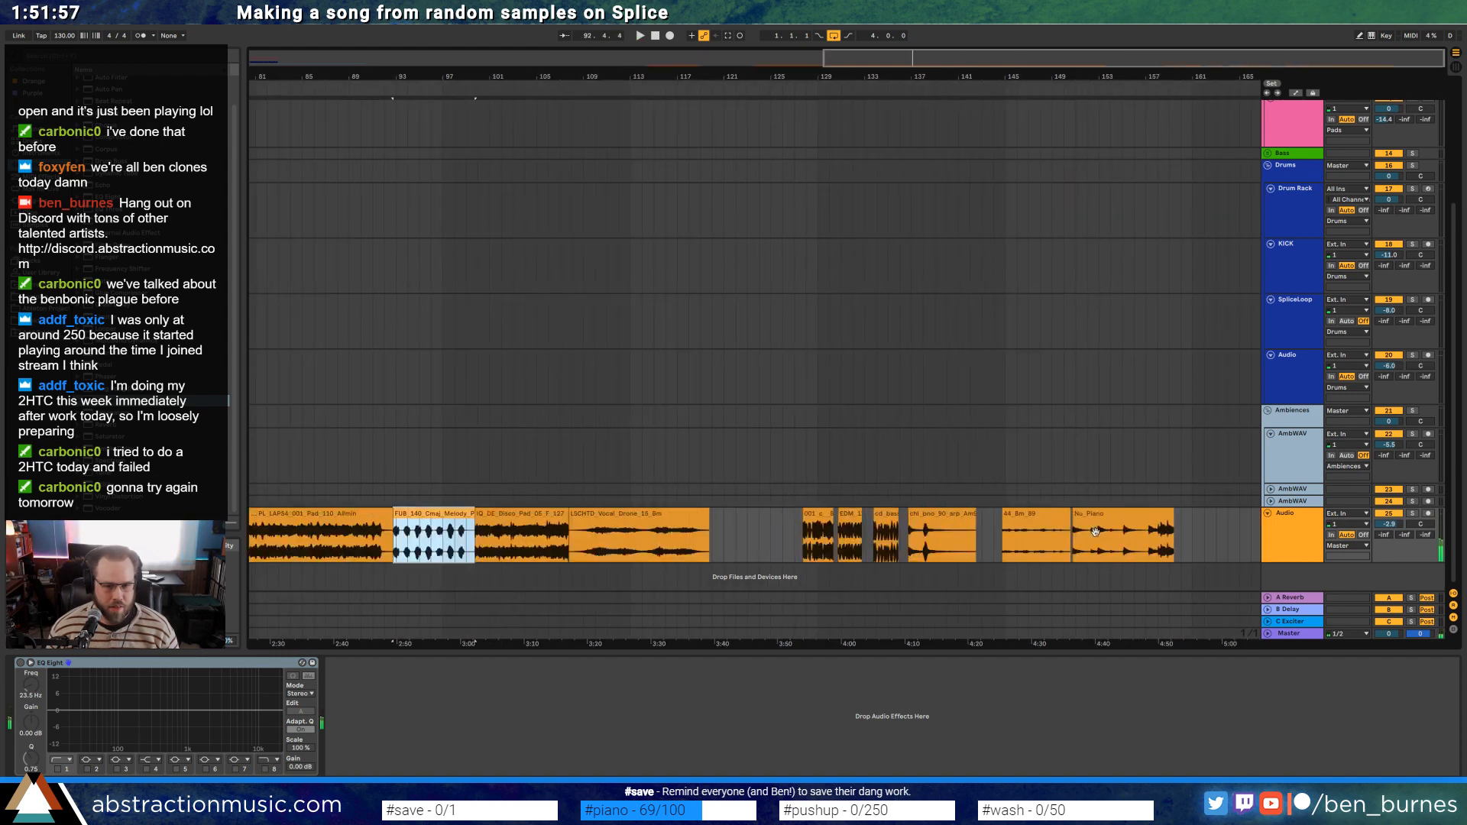
pyautogui.click(819, 529)
pyautogui.press('space')
pyautogui.click(850, 525)
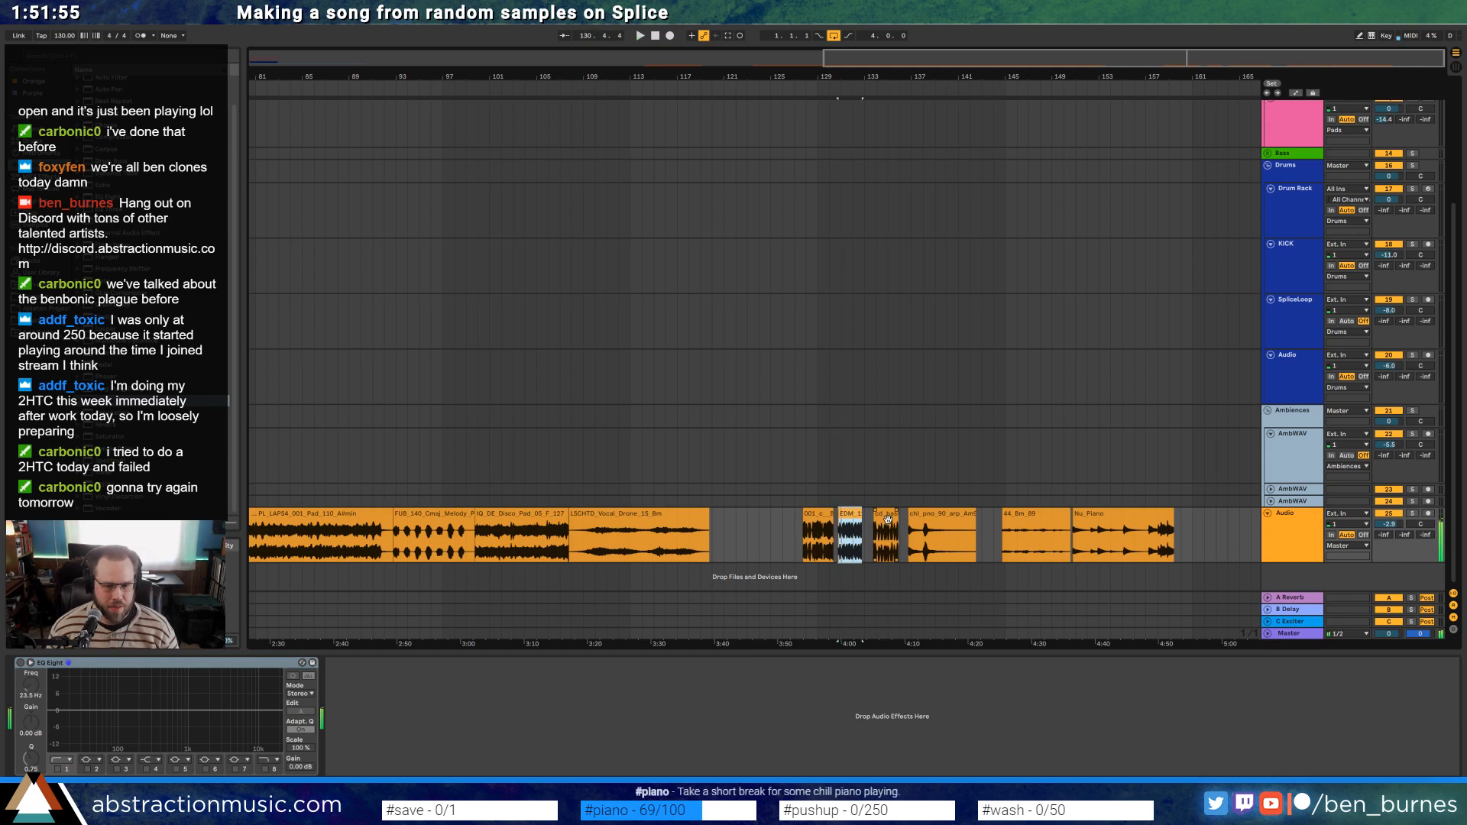
pyautogui.press('space')
# Unfold the Bass group, add an audio track to it and paste the EDM_128_Cm_Bass_Loop_07 clip there at bar 1
pyautogui.click(850, 517)
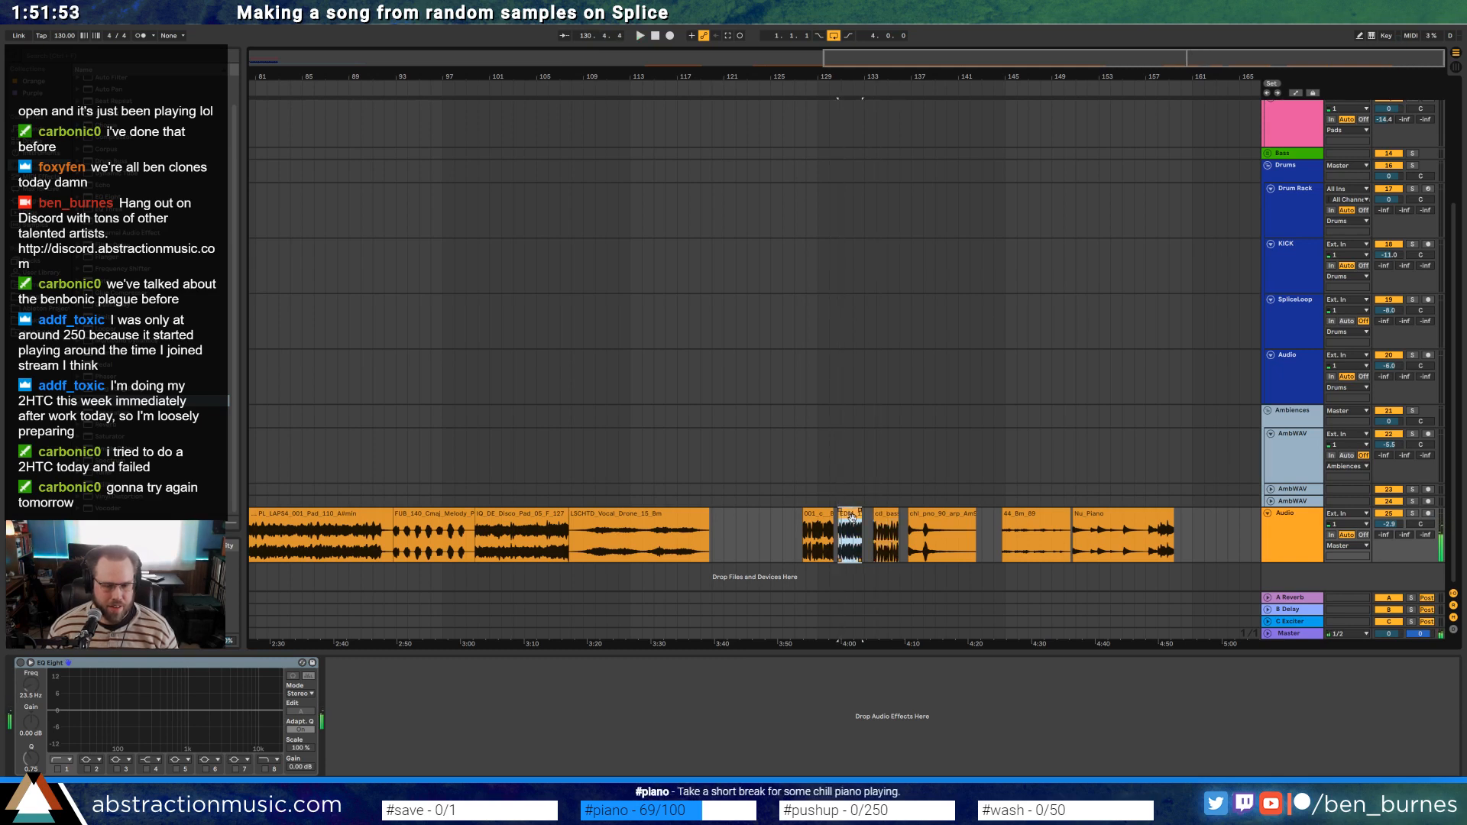
pyautogui.press('Home')
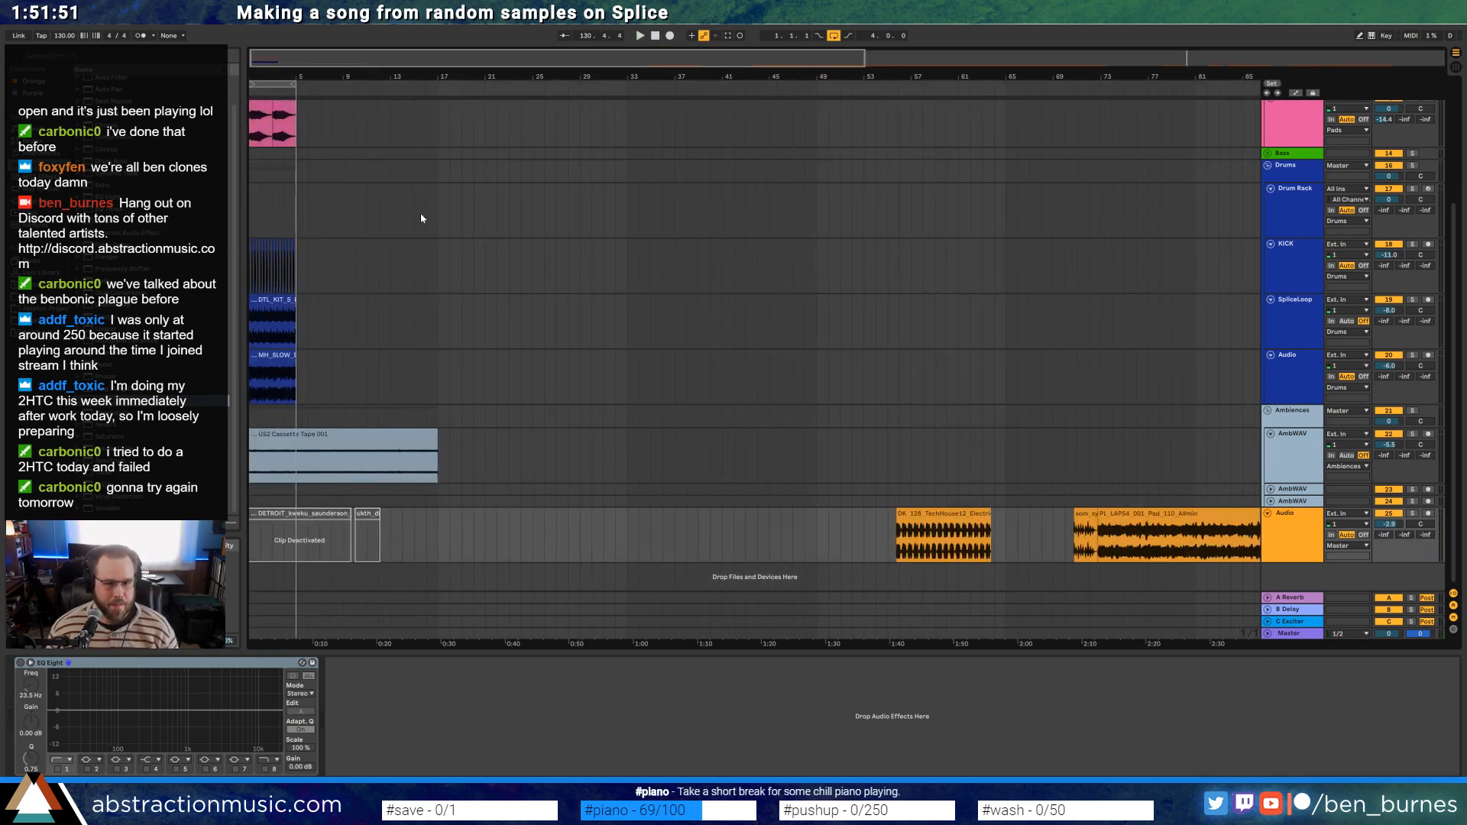
pyautogui.click(1270, 154)
pyautogui.click(796, 204)
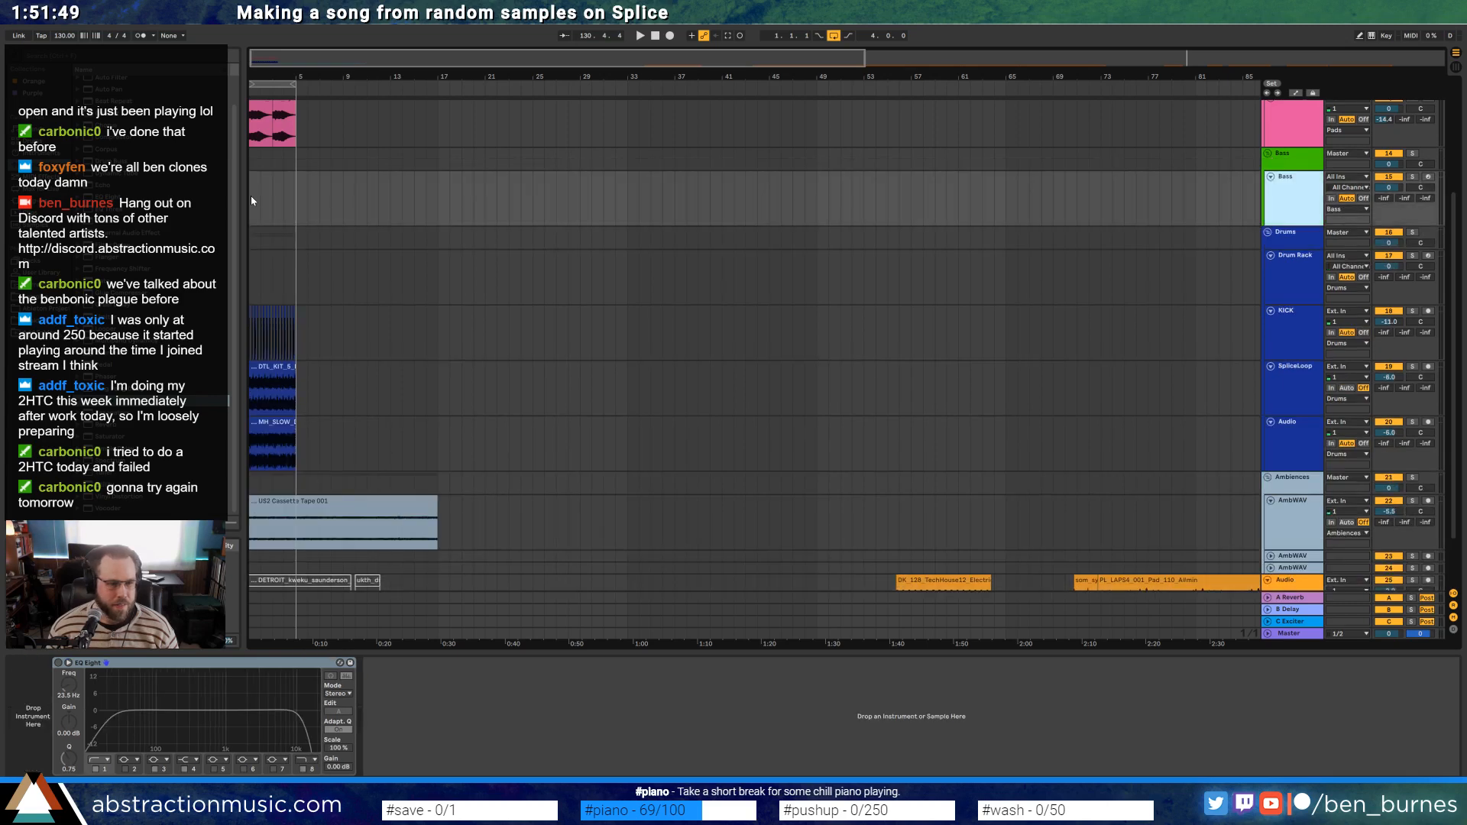
pyautogui.hotkey('ctrl', 't')
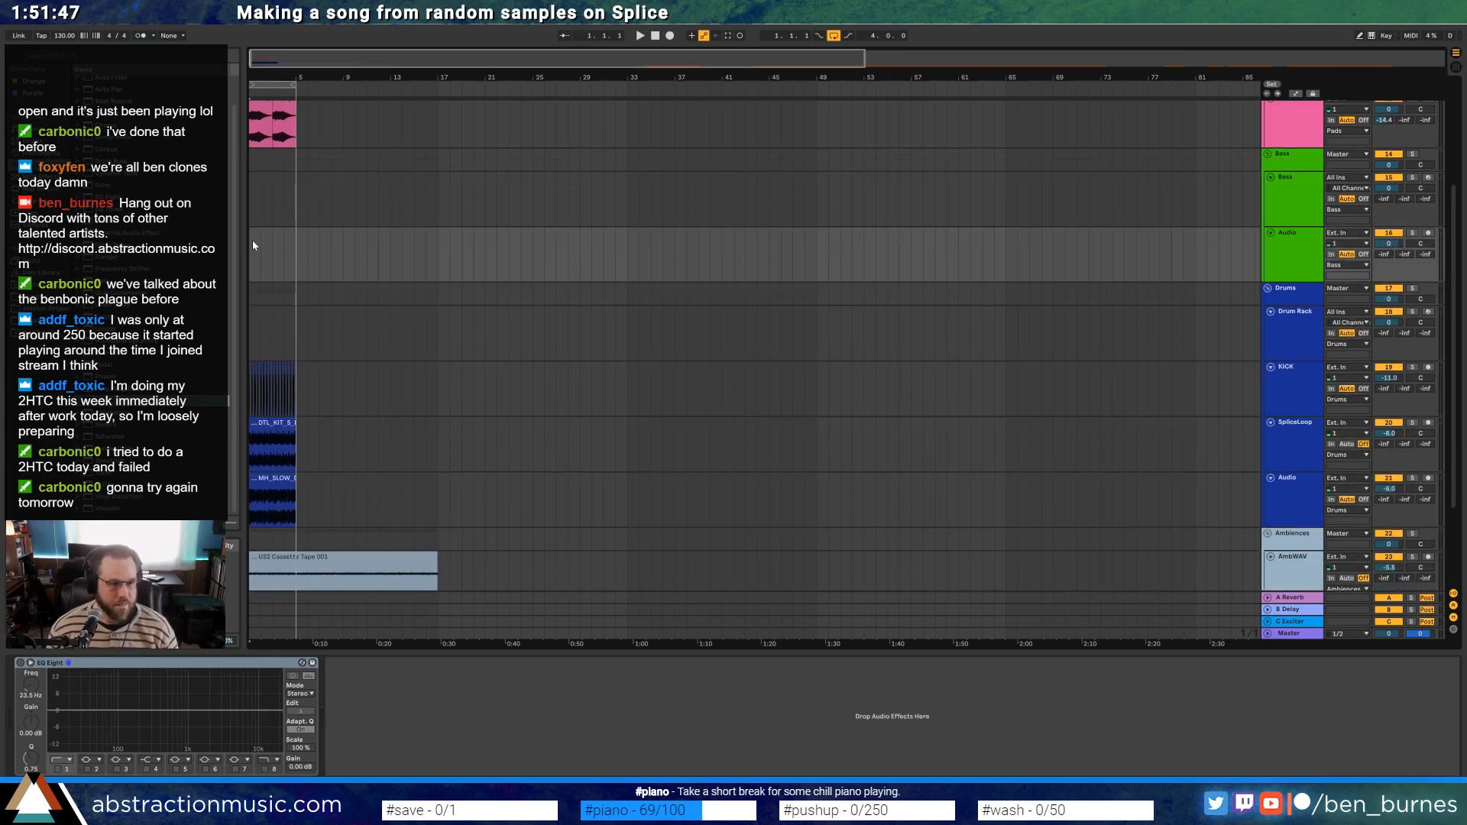
pyautogui.press('+')
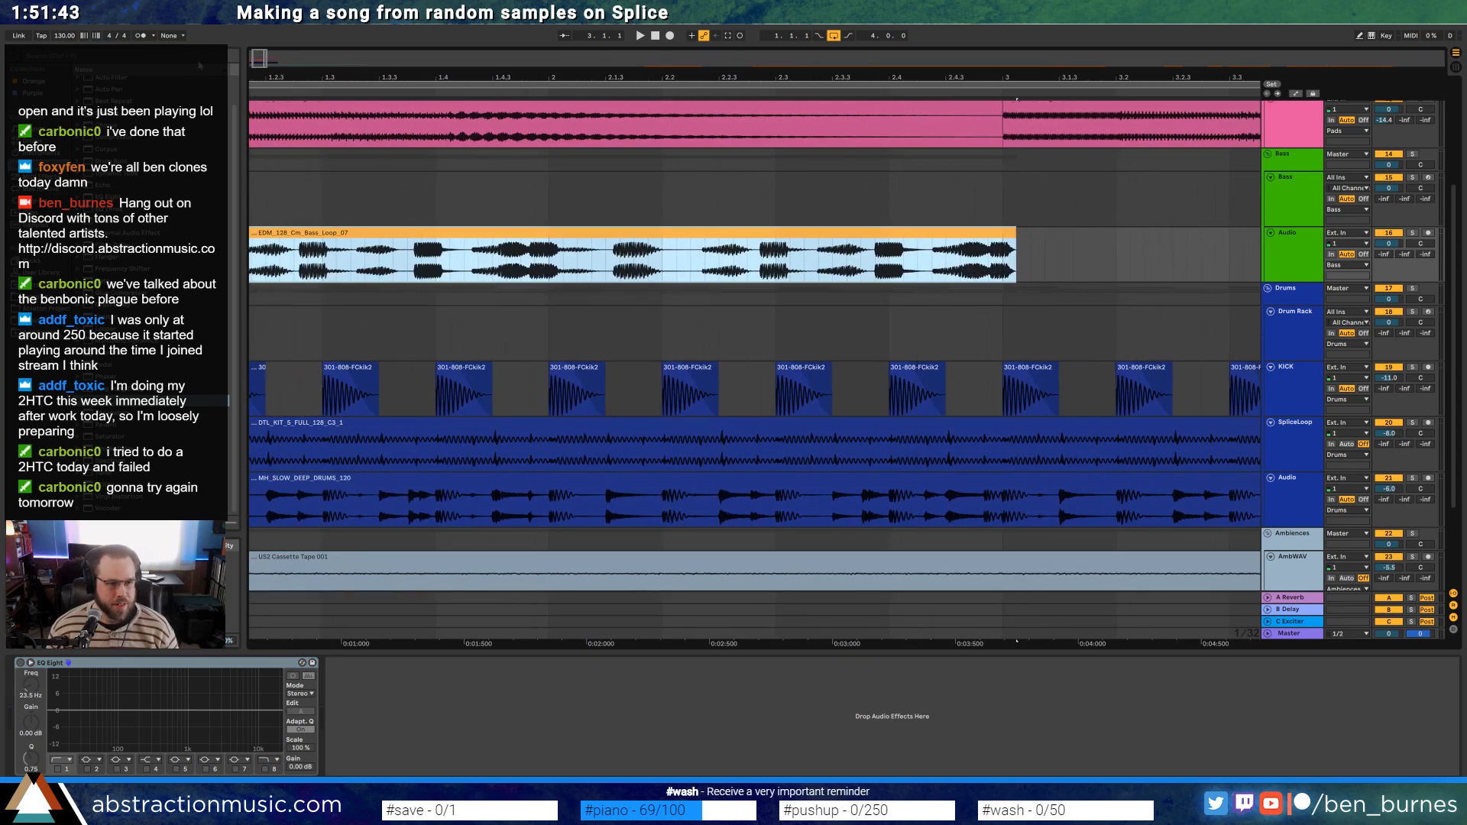
pyautogui.press('-')
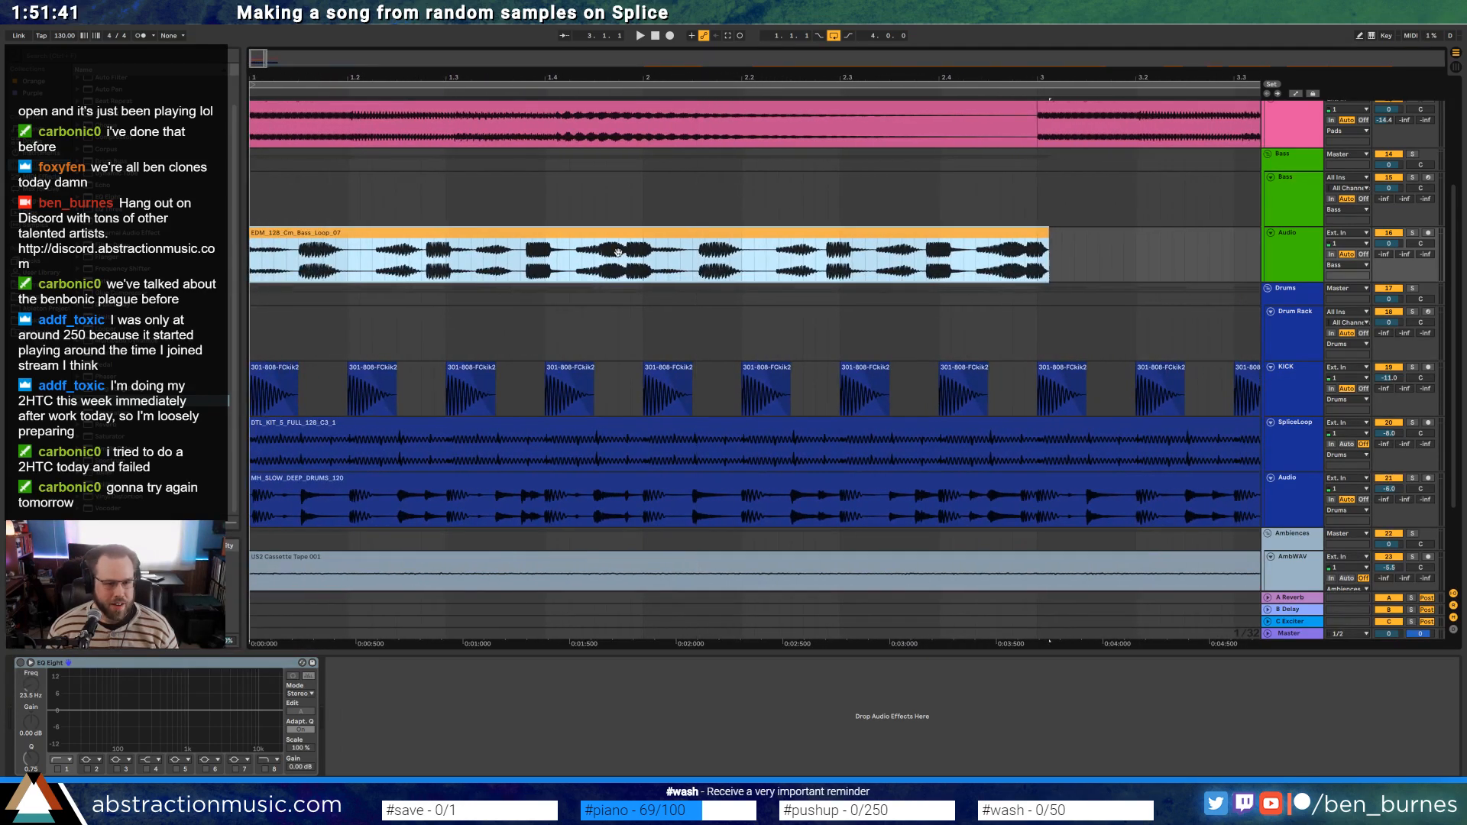
# Audition the bass loop, split it around the note from 1.1.3 to 1.2 and delete the audio before that note
pyautogui.press('space')
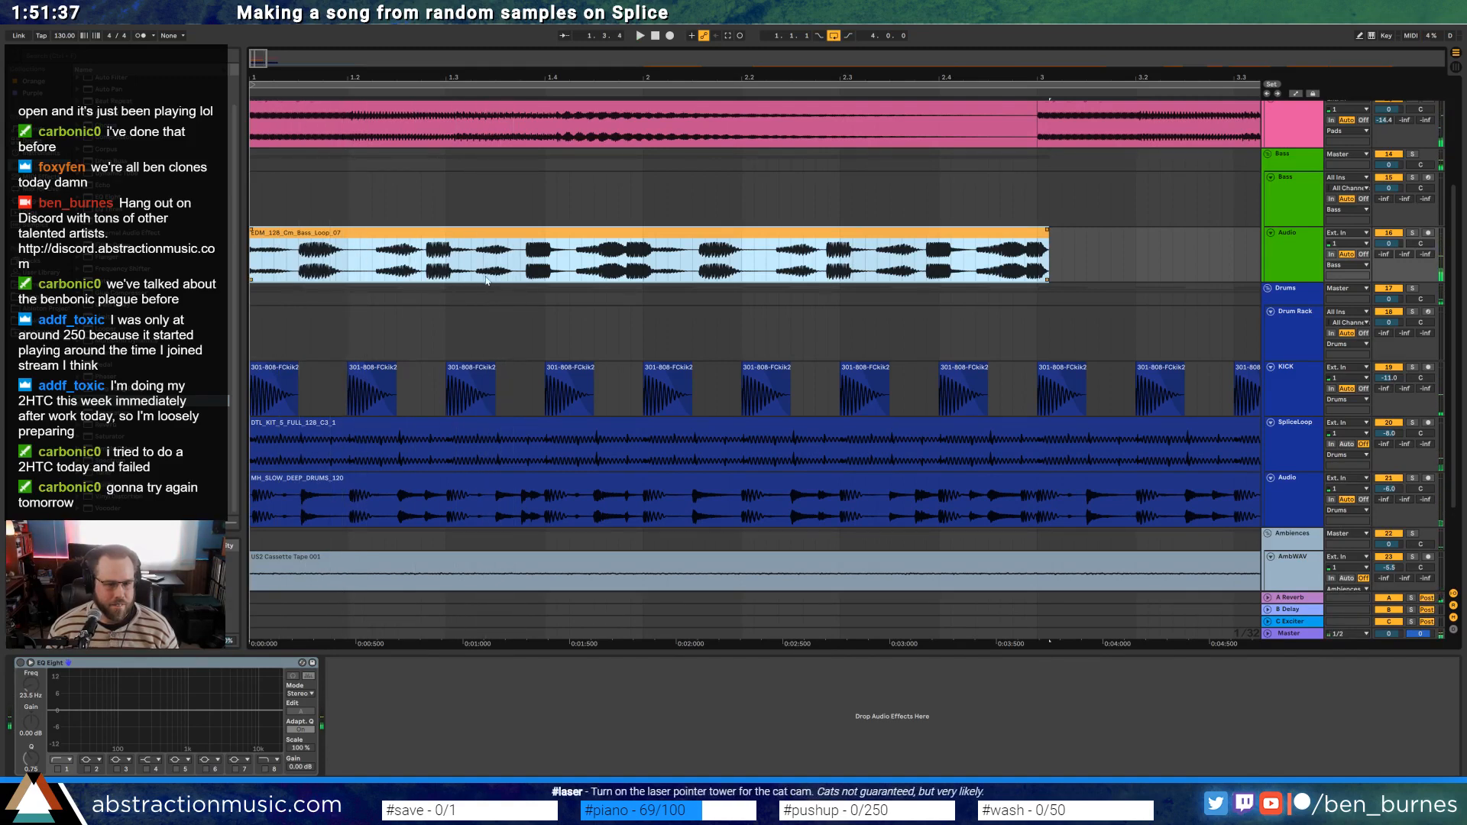
pyautogui.click(306, 267)
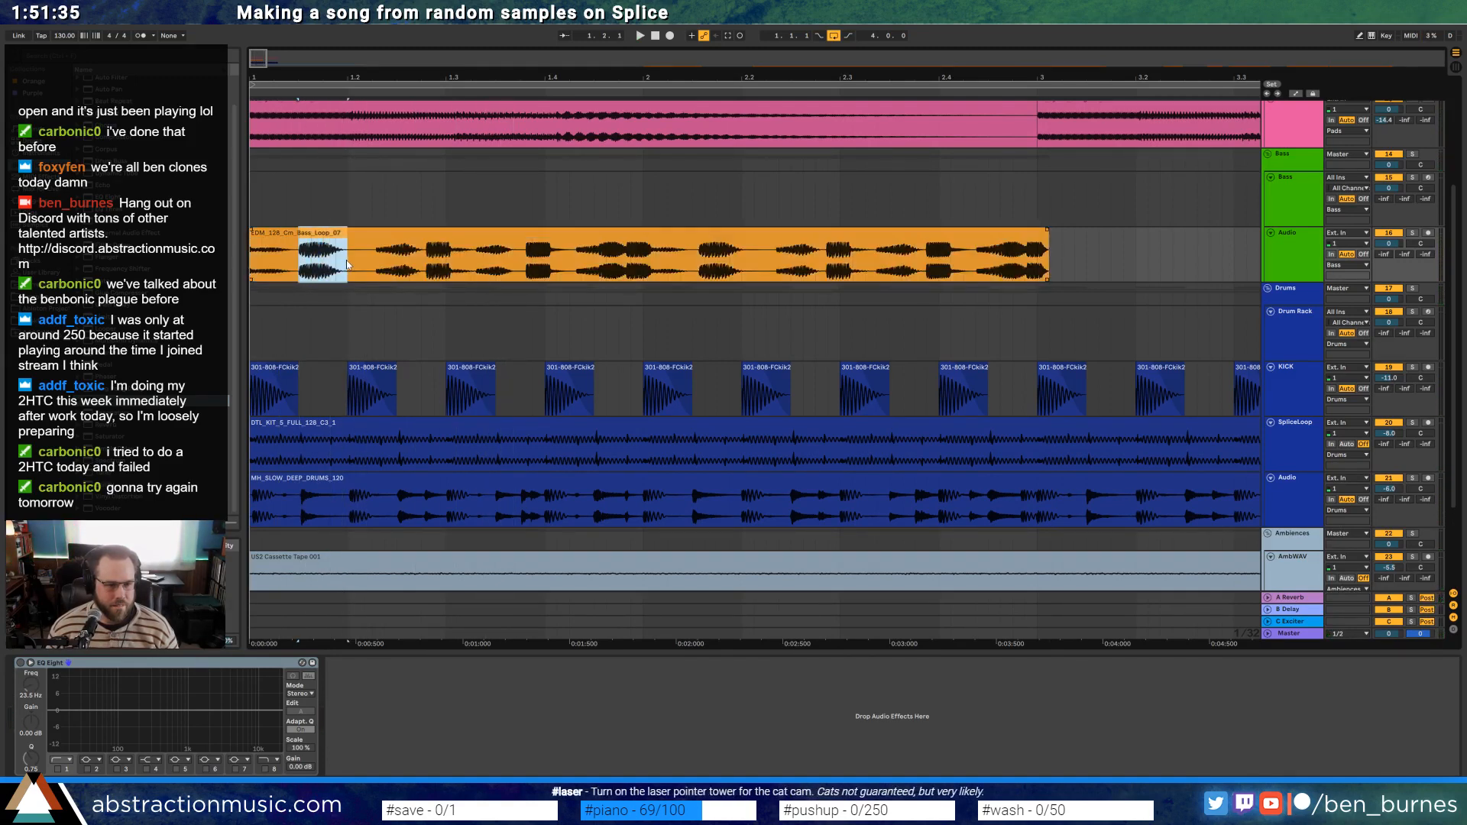
pyautogui.click(268, 234)
pyautogui.press('space')
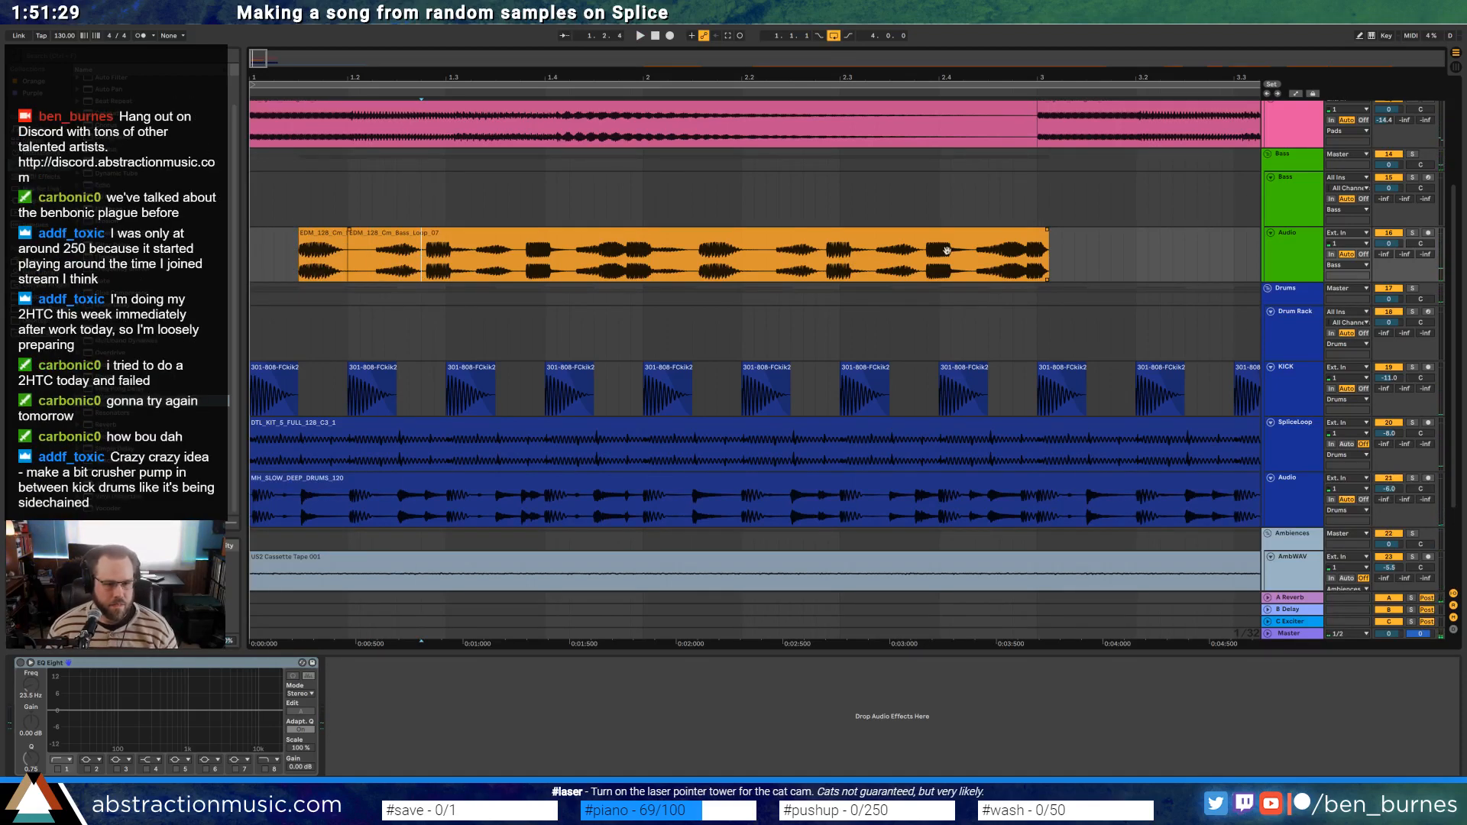
# Reduce the rest of the bass loop to one short hit at 2.2.4 and lower its track's volume to about -5.5 dB
pyautogui.moveTo(1047, 256); pyautogui.dragTo(546, 236)
pyautogui.moveTo(797, 249); pyautogui.dragTo(836, 248)
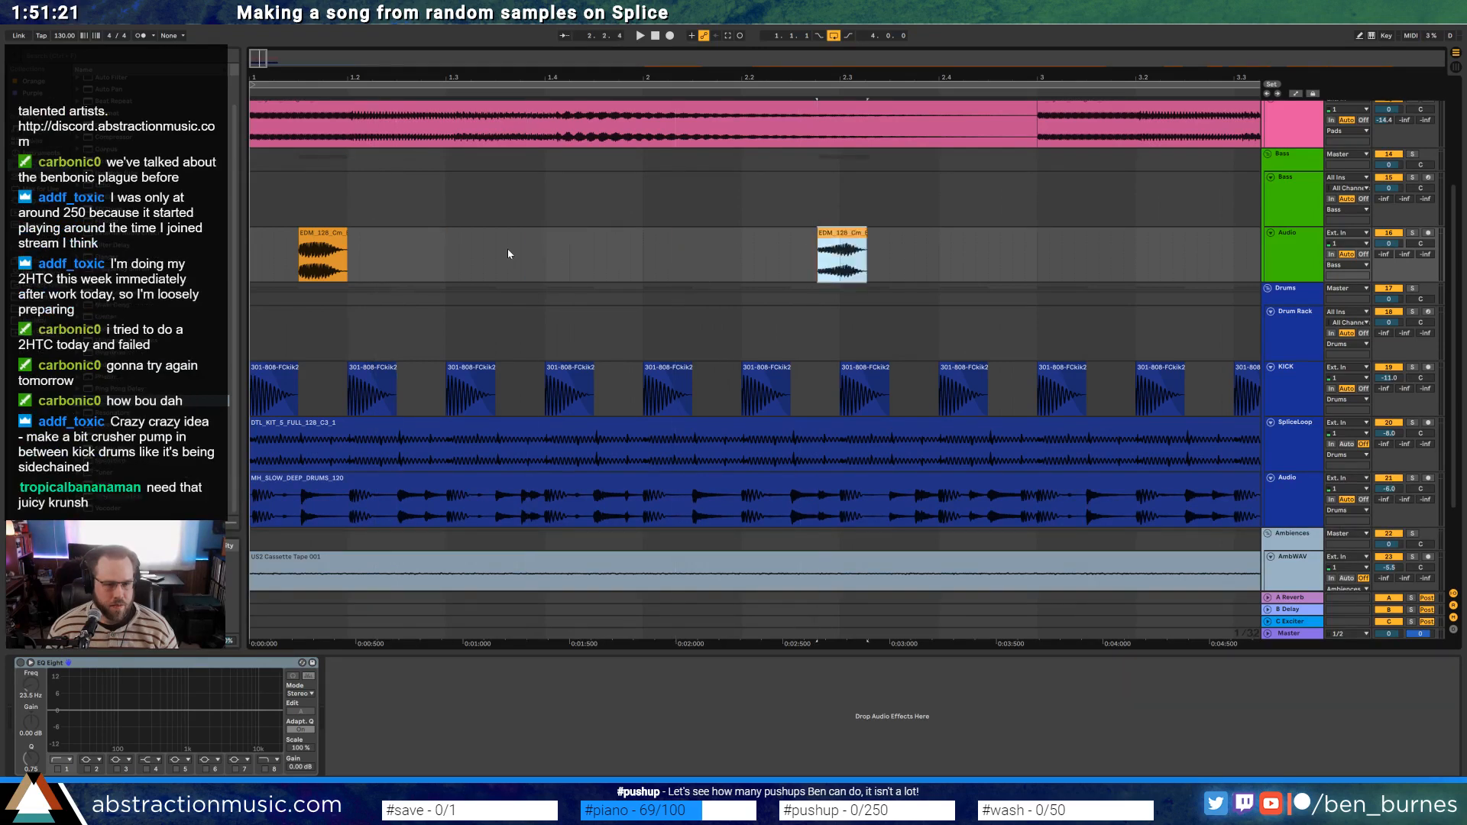
pyautogui.press('-')
pyautogui.click(1392, 250)
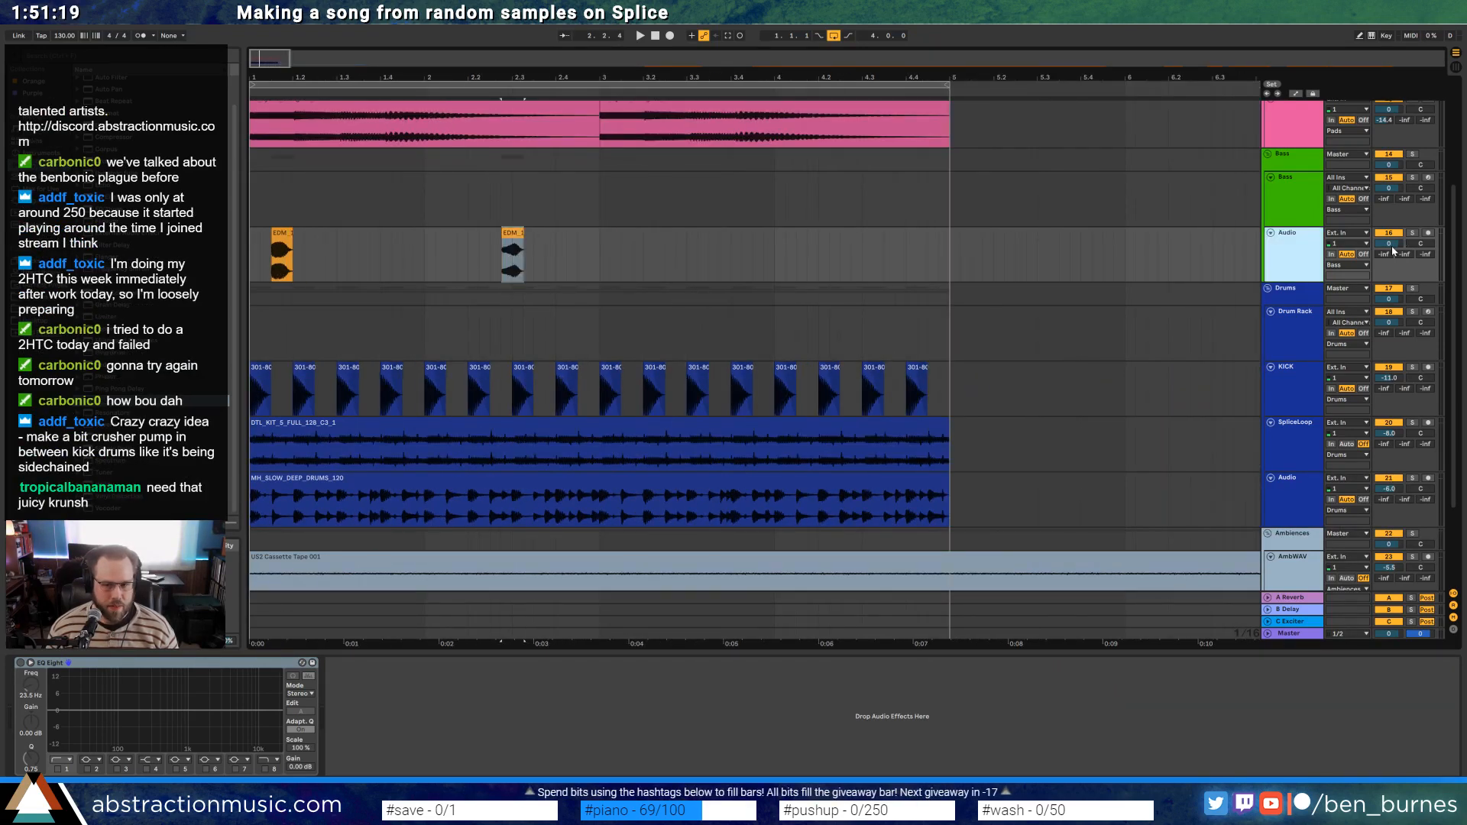
pyautogui.moveTo(1389, 243); pyautogui.dragTo(1389, 260)
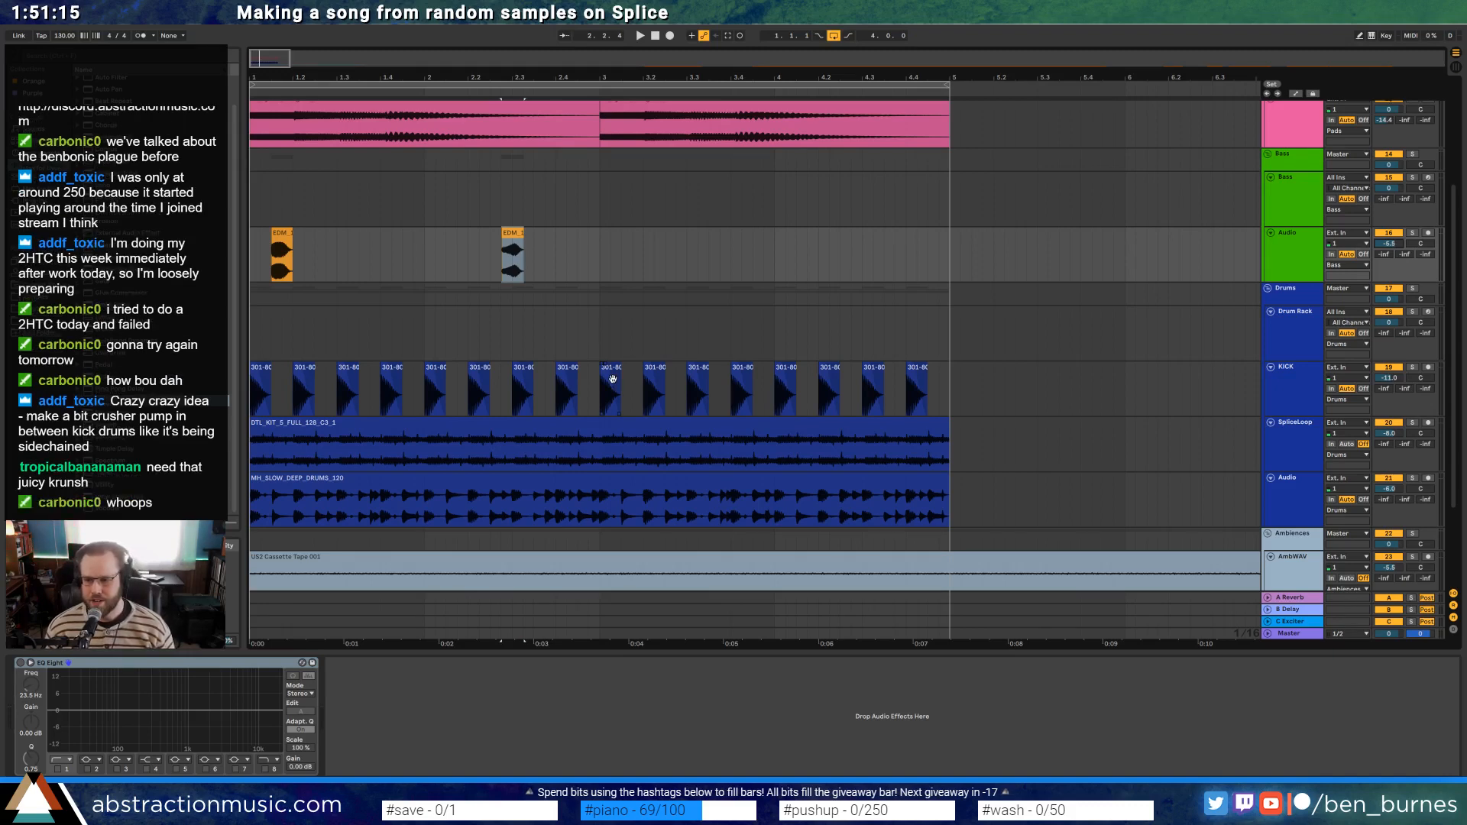
# Switch to Streamlabs Chatbot, move its window toward the middle to check the chat, and put it away again
pyautogui.hotkey('alt', 'Tab')
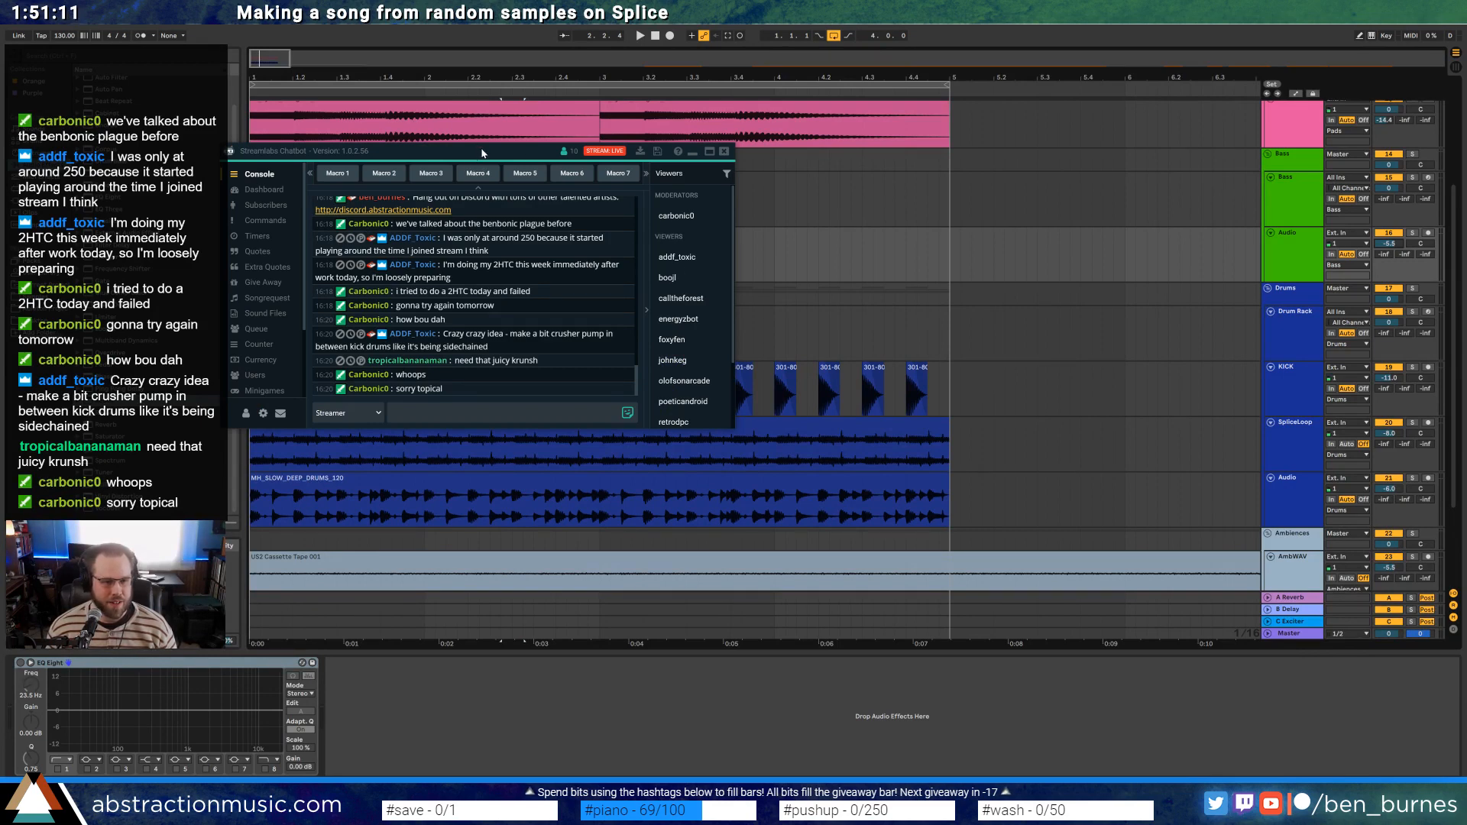
pyautogui.moveTo(482, 153); pyautogui.dragTo(765, 294)
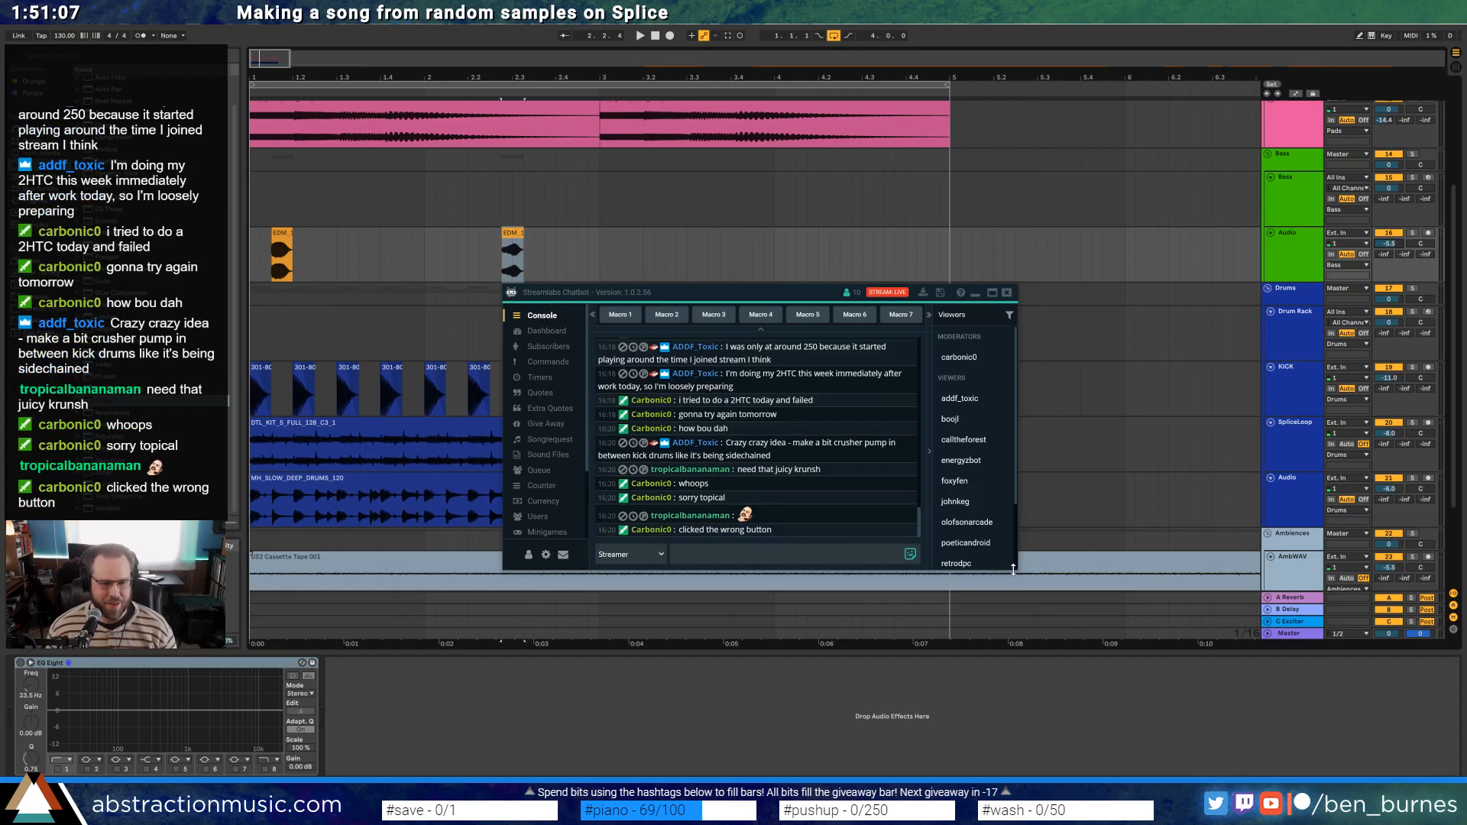
pyautogui.click(973, 293)
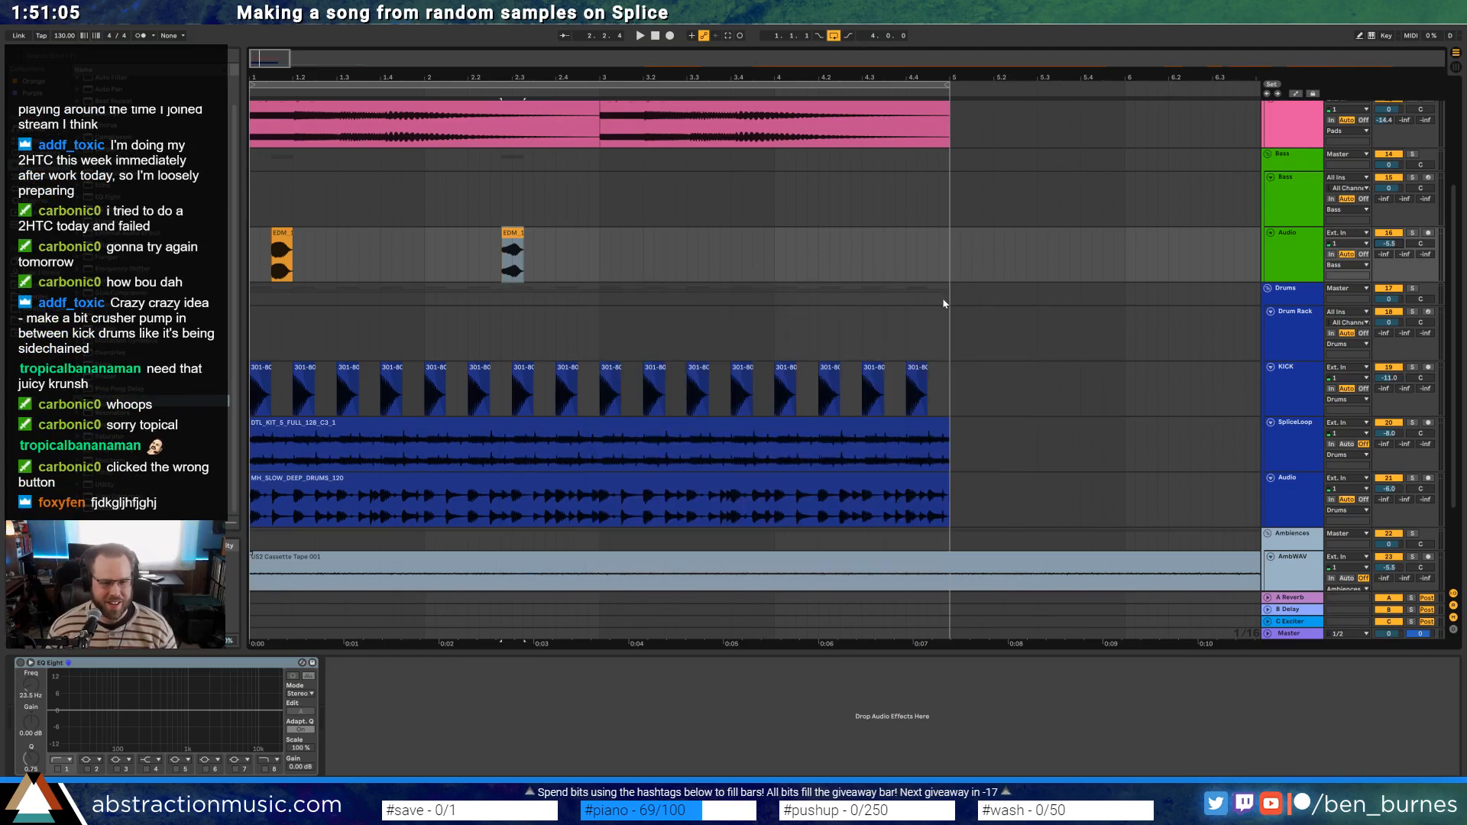
# Enable the EQ Eight on the bass audio track and low-pass it with band 8 at about 900 Hz while playing the loop
pyautogui.click(254, 236)
pyautogui.click(20, 664)
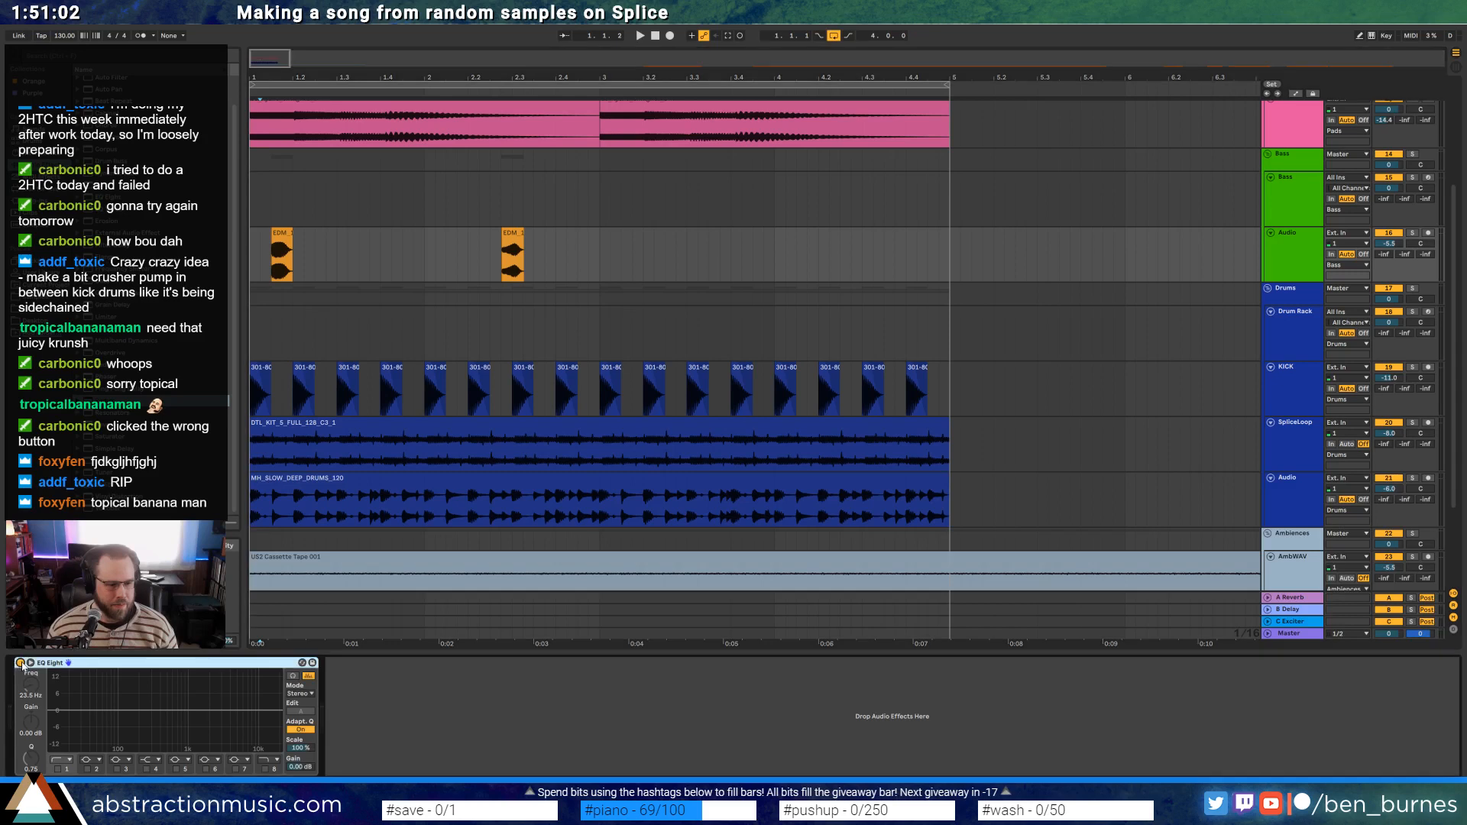
pyautogui.click(266, 770)
pyautogui.moveTo(188, 740); pyautogui.dragTo(184, 740)
pyautogui.press('space')
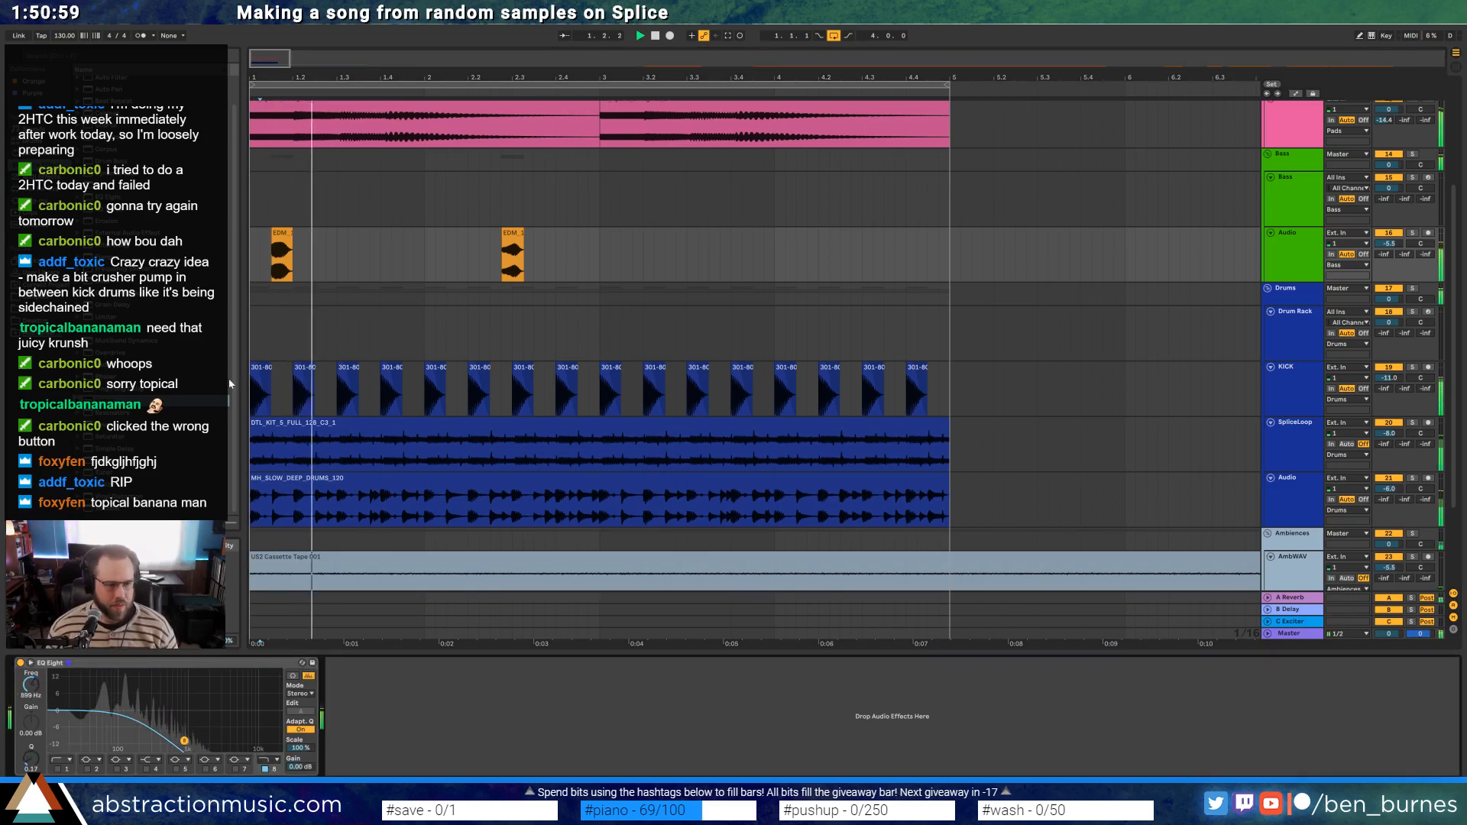
# Move the first bass hit to beat 1.2 and play the loop from the start to check its timing
pyautogui.click(276, 238)
pyautogui.moveTo(277, 237); pyautogui.dragTo(298, 238)
pyautogui.click(259, 247)
pyautogui.press('space')
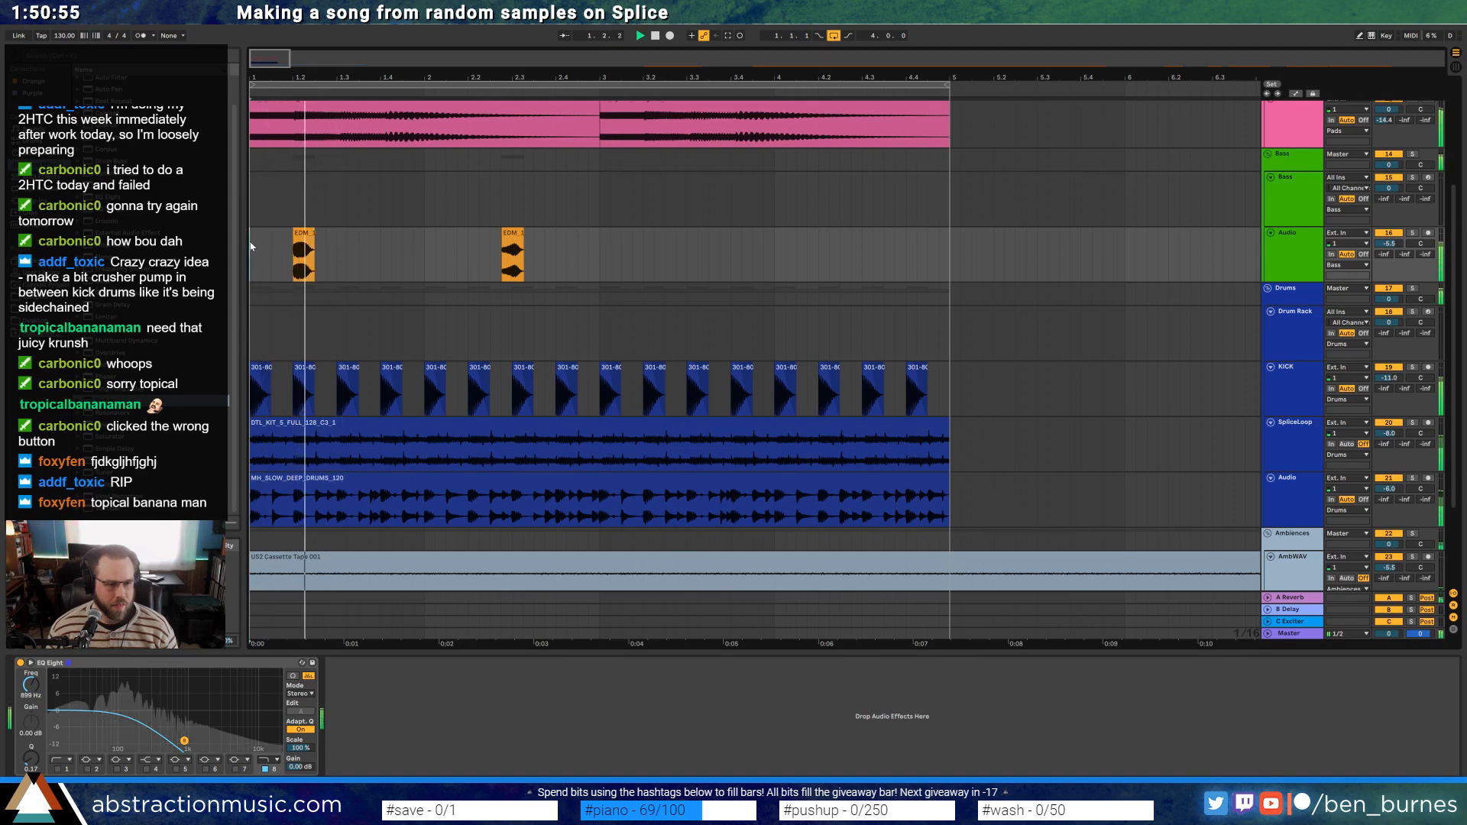
pyautogui.press('space')
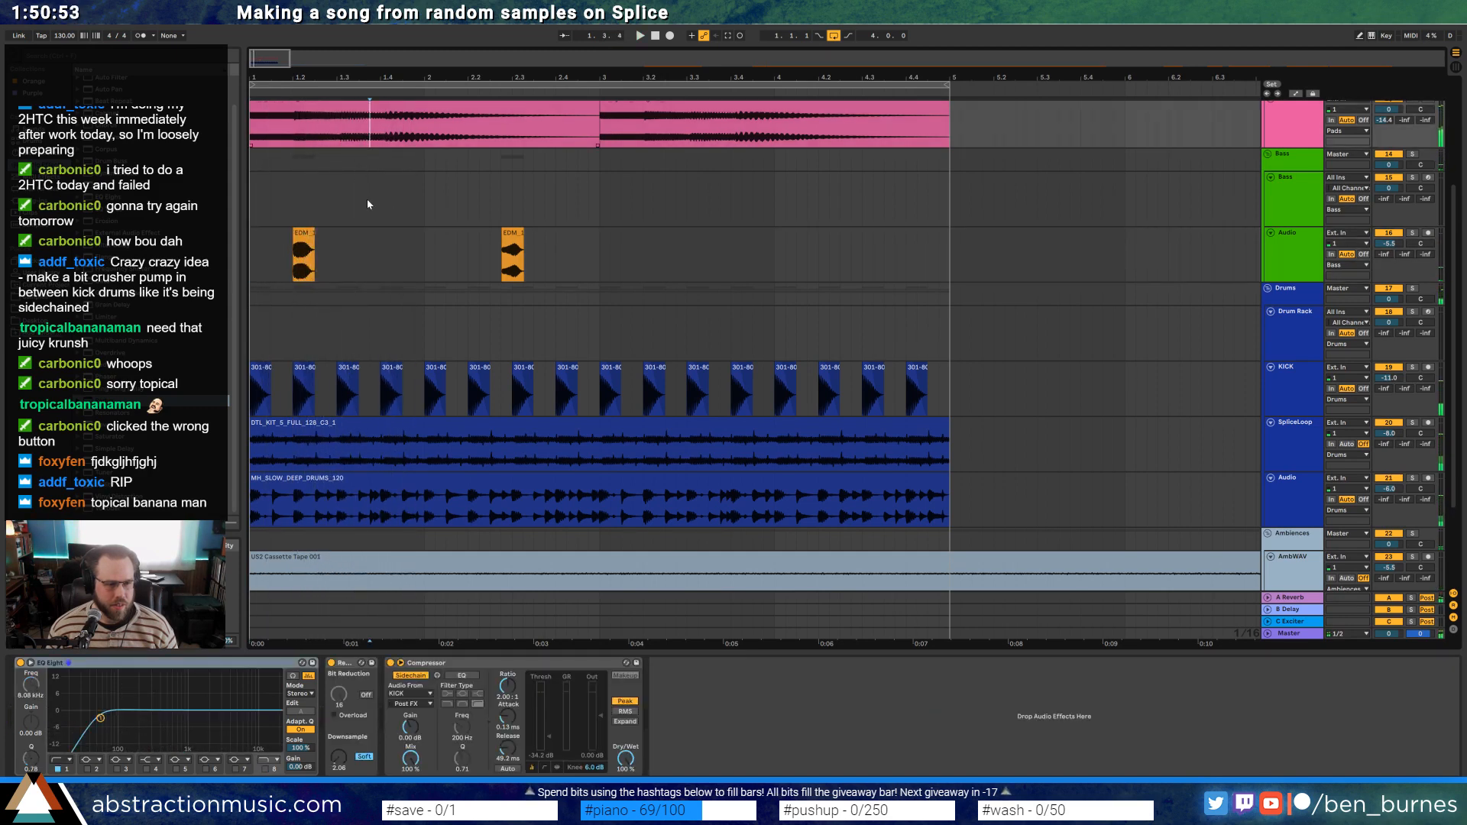
# Solo the twilight pad's audio track together with the Piano track and play the loop to hear them without the other parts
pyautogui.scroll(1, 367, 201)
pyautogui.click(402, 163)
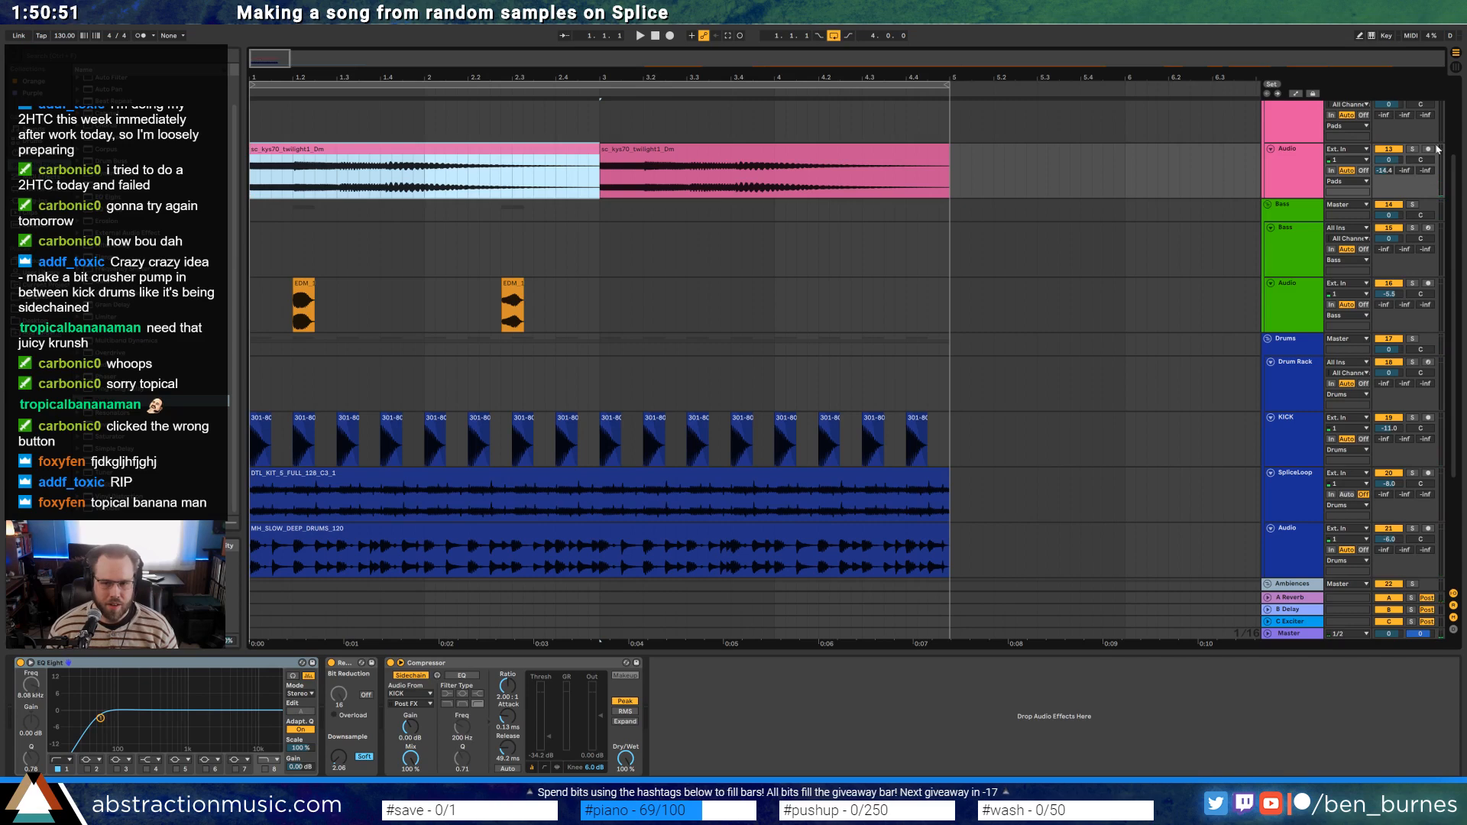
pyautogui.click(1411, 150)
pyautogui.scroll(3, 1276, 182)
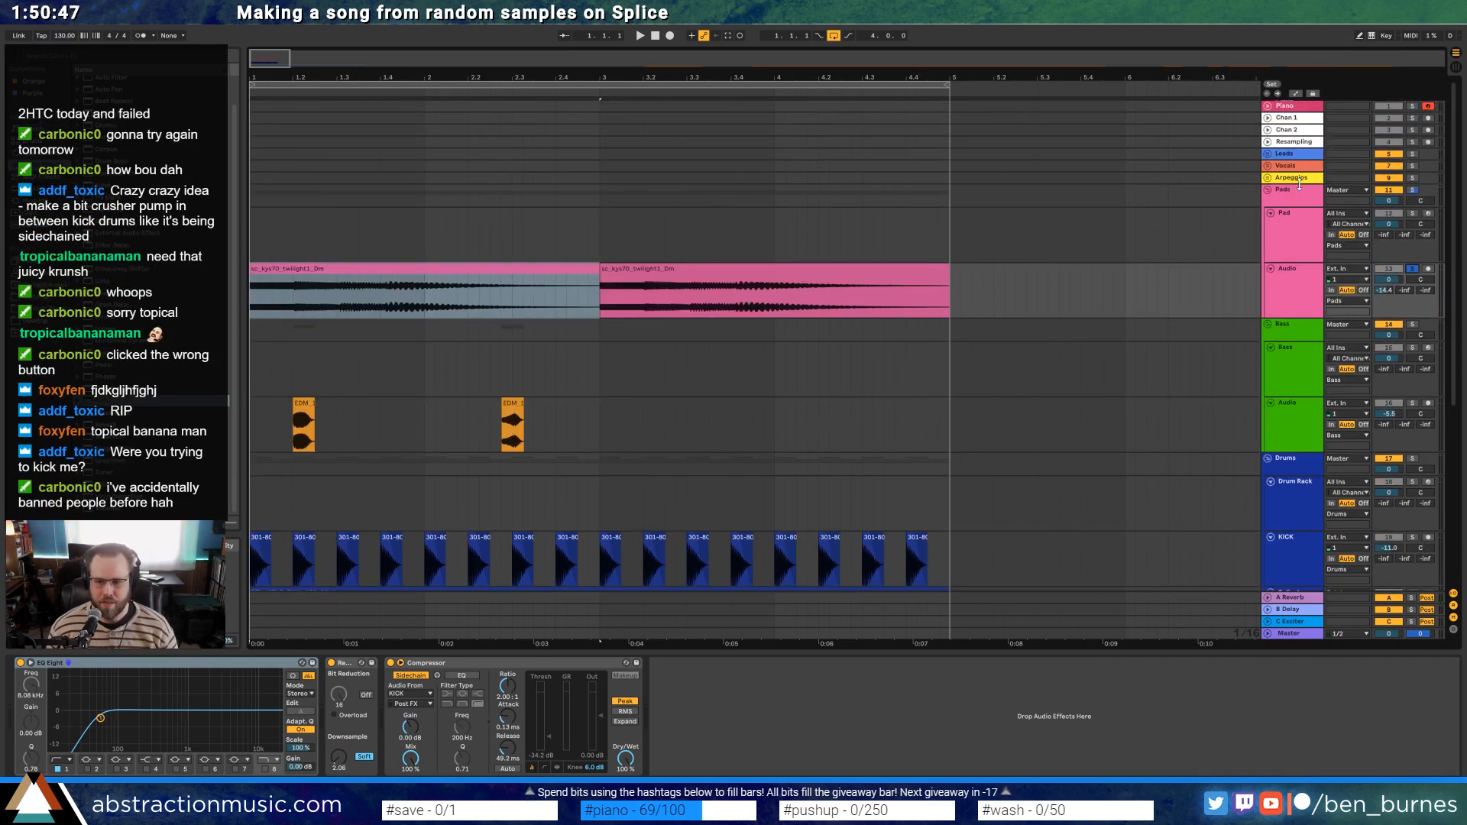
pyautogui.click(1413, 107)
pyautogui.press('space')
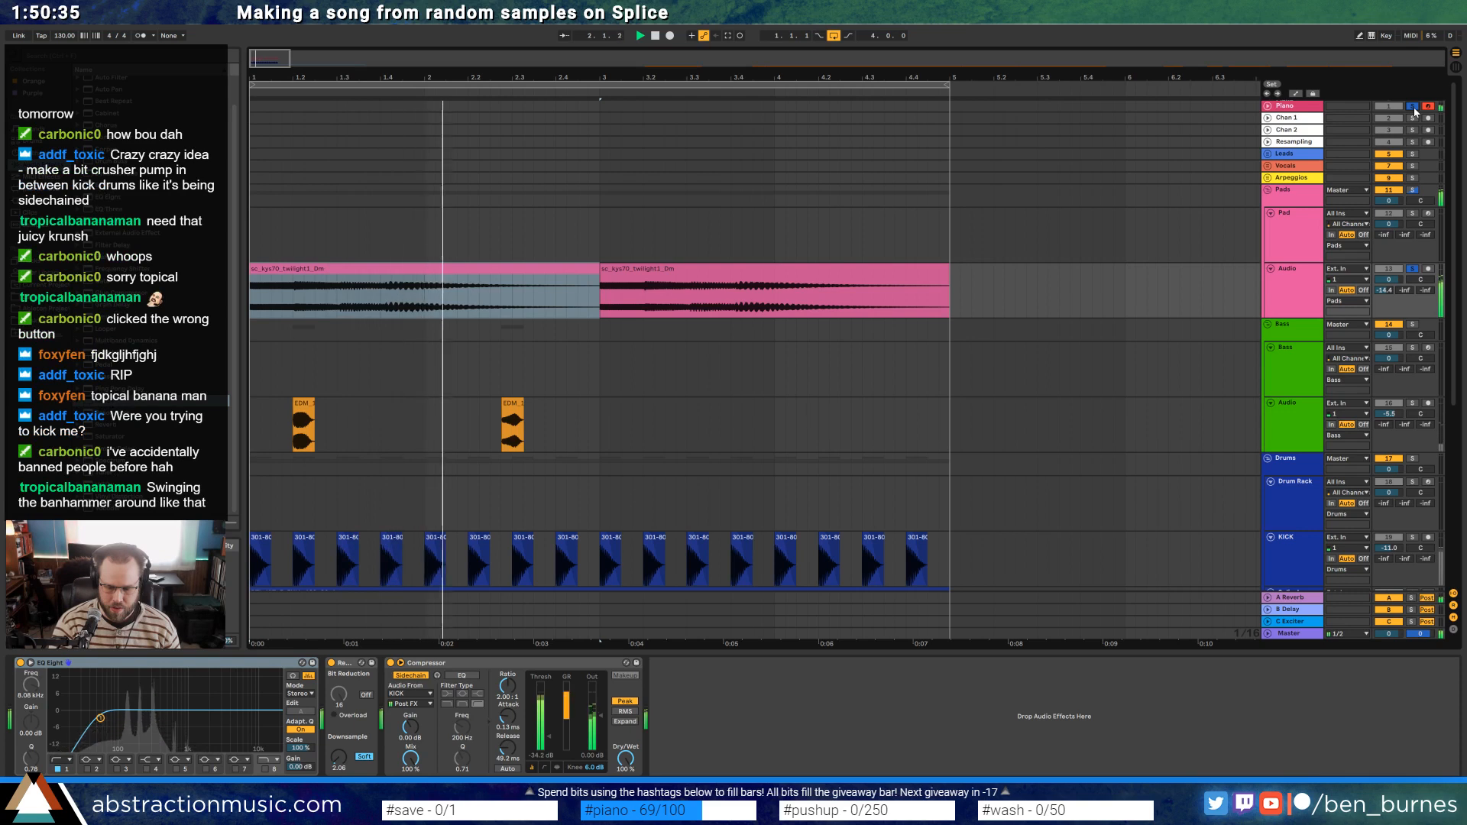
pyautogui.press('space')
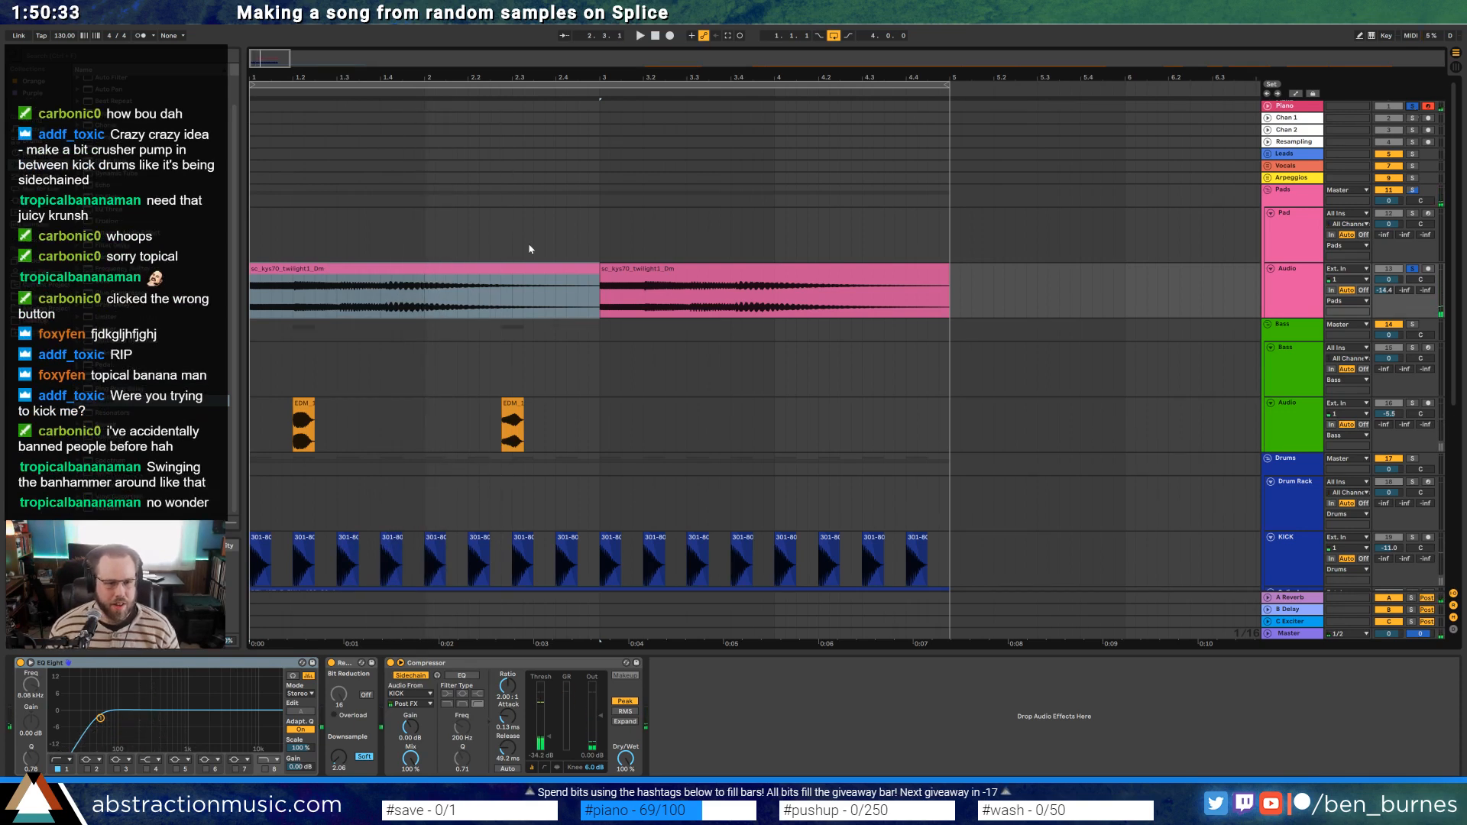
# Copy the second twilight clip onto the Pad track, convert it to MIDI with the Harmony option, and open the resulting clip
pyautogui.click(635, 266)
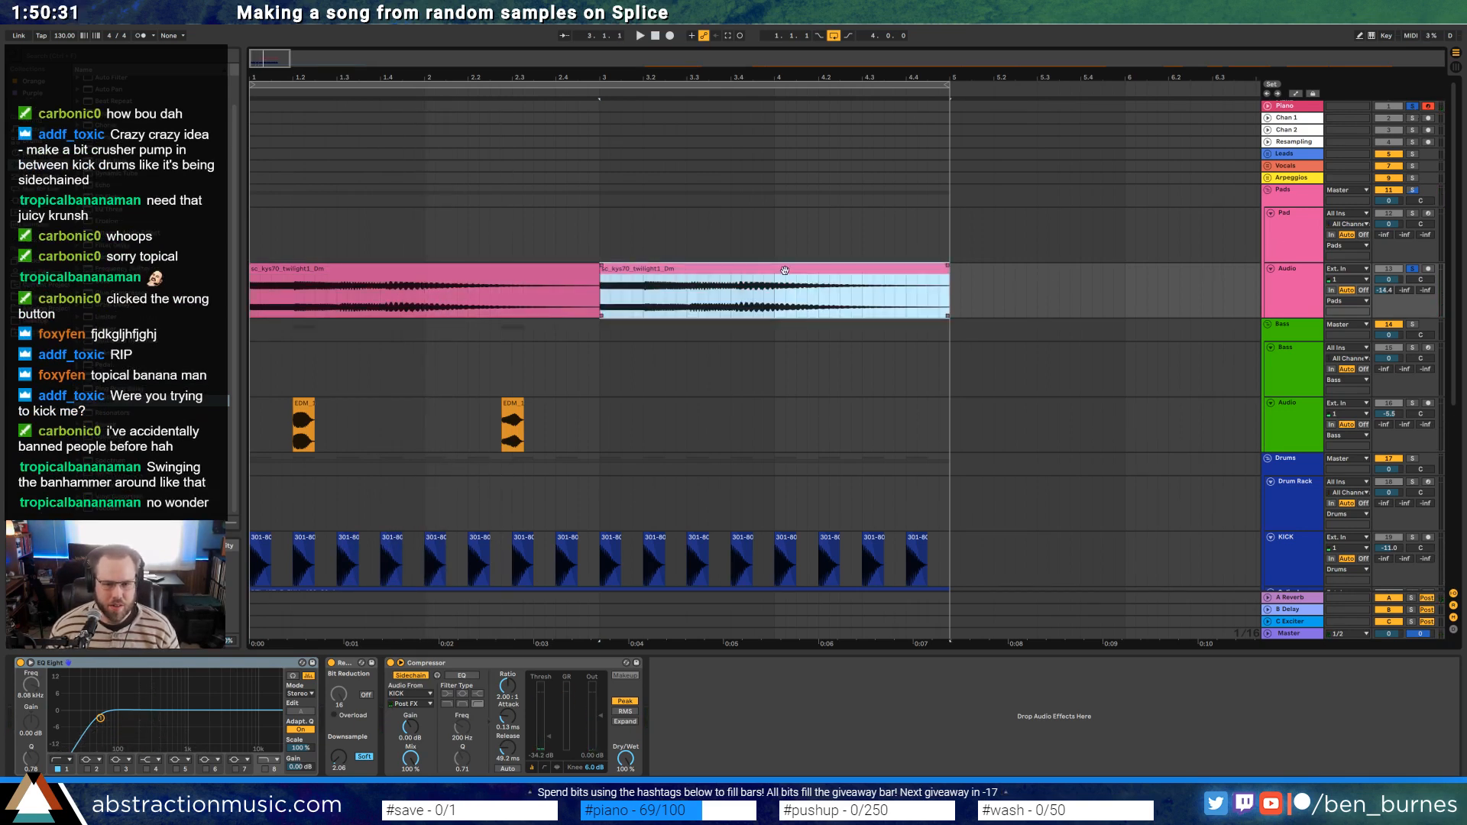
pyautogui.moveTo(785, 270); pyautogui.dragTo(782, 237)
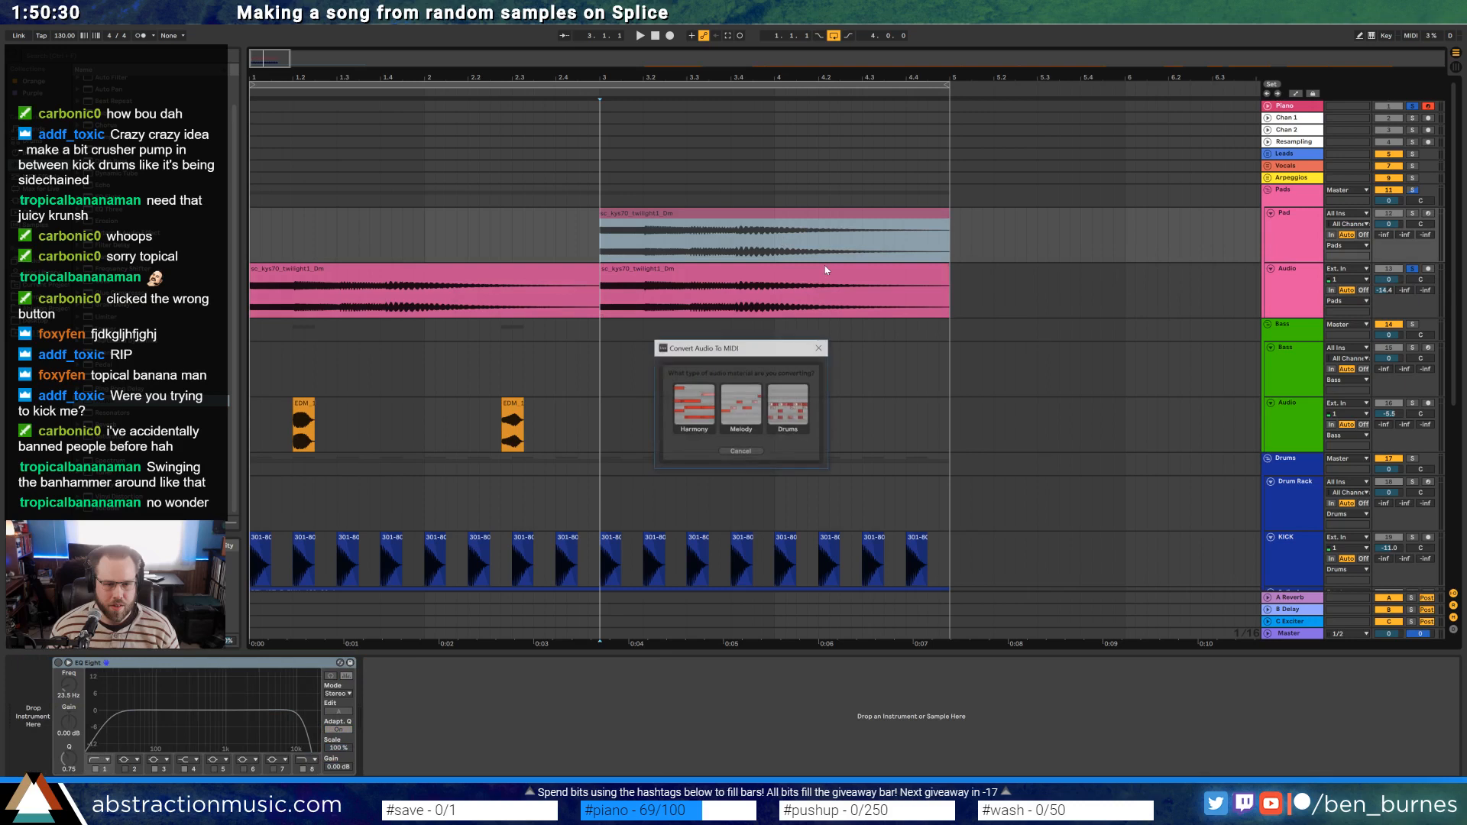
pyautogui.click(698, 409)
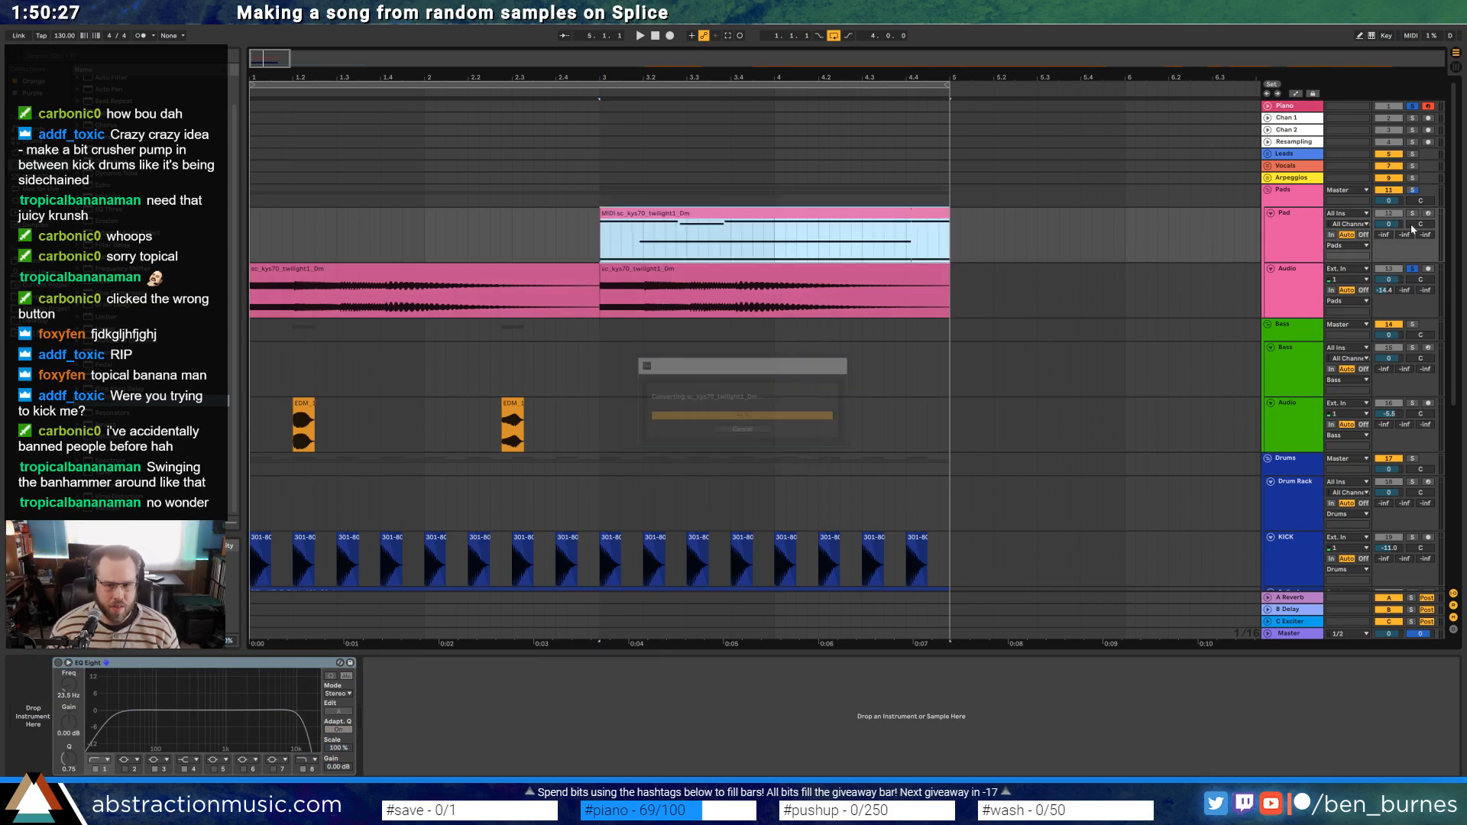
pyautogui.doubleClick(714, 215)
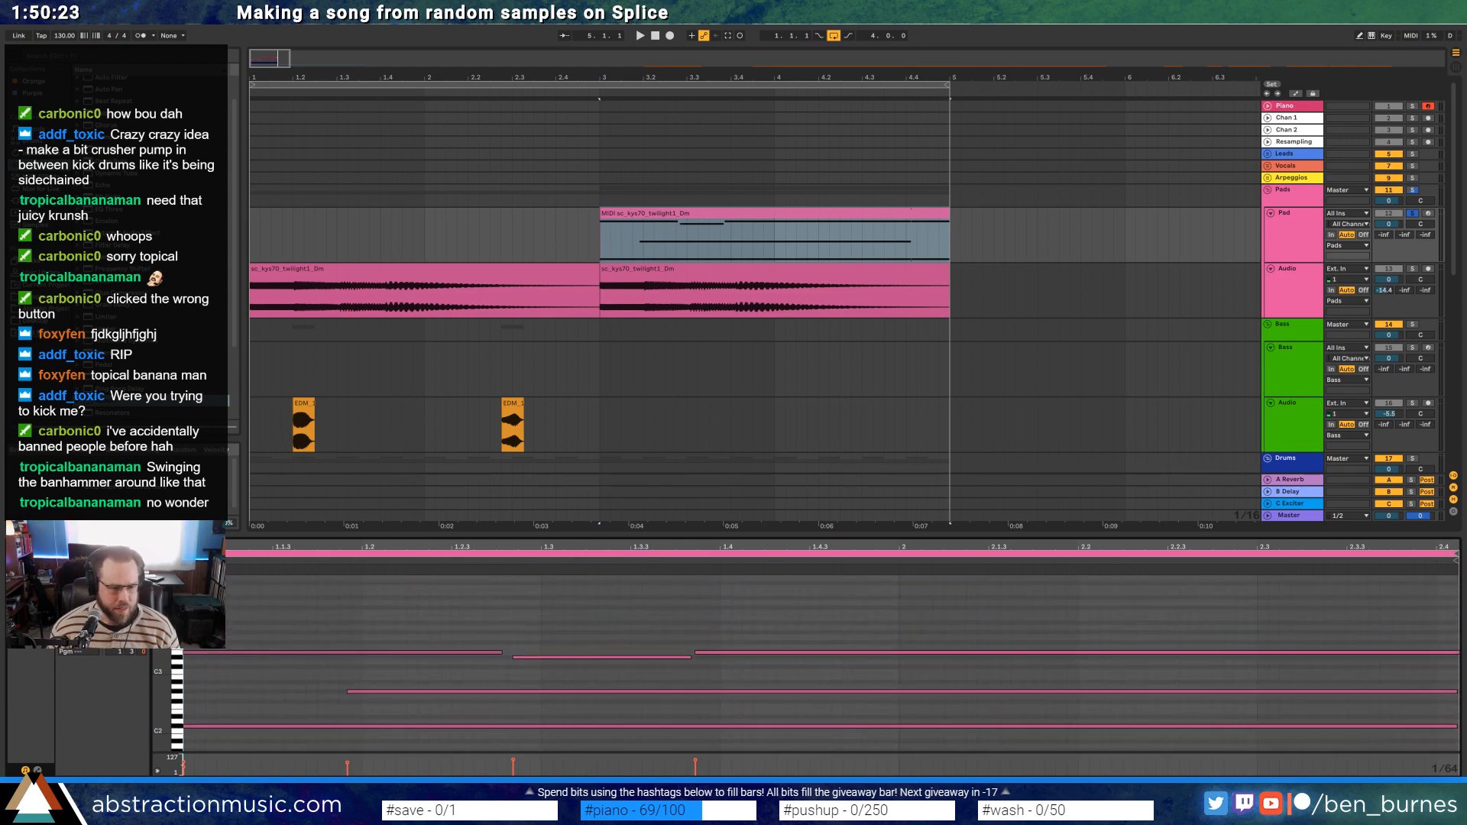
# Solo the Piano track, move the converted MIDI clip onto it, and play the clip
pyautogui.click(671, 274)
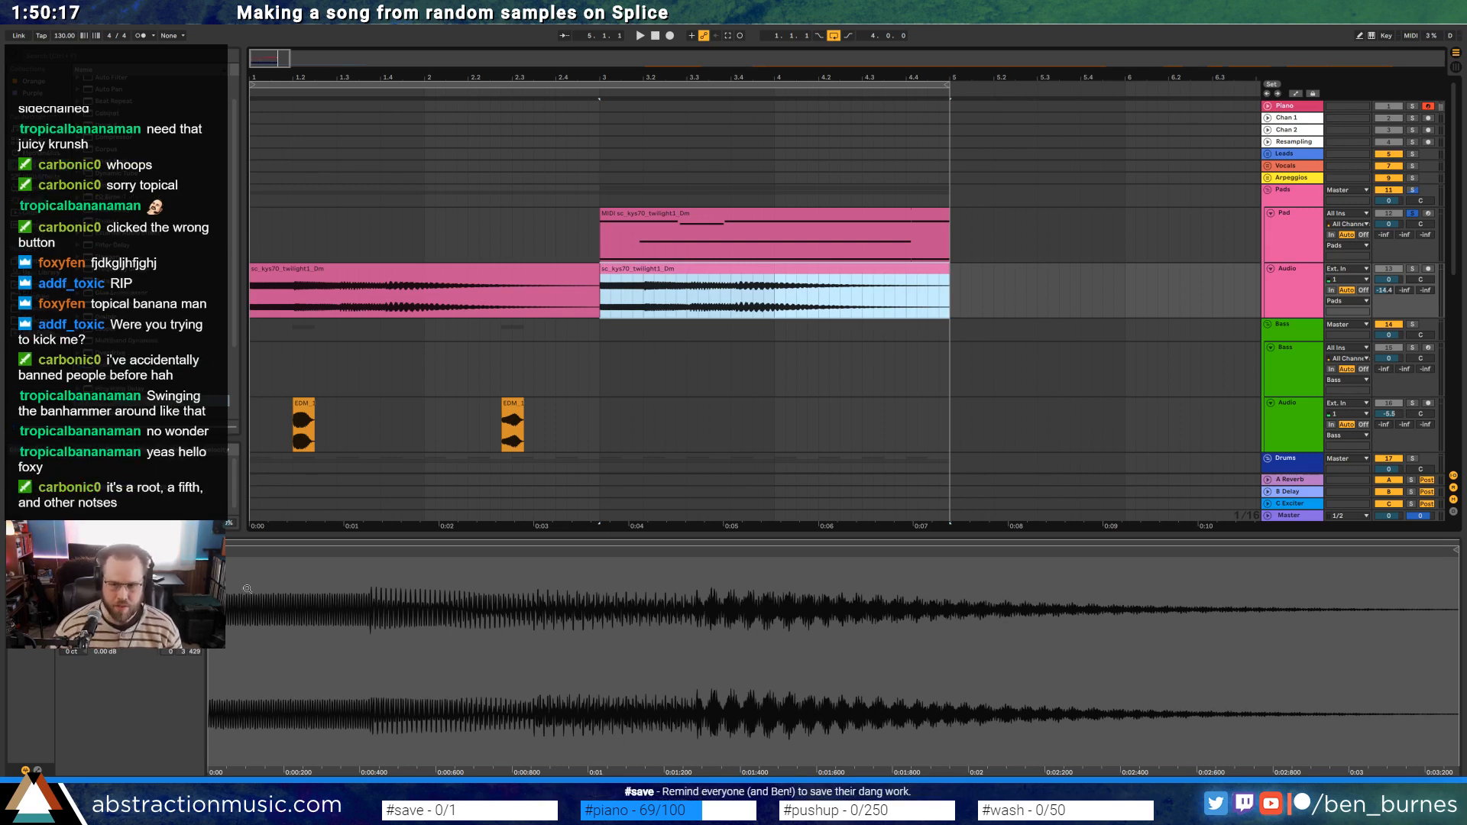
pyautogui.click(1412, 108)
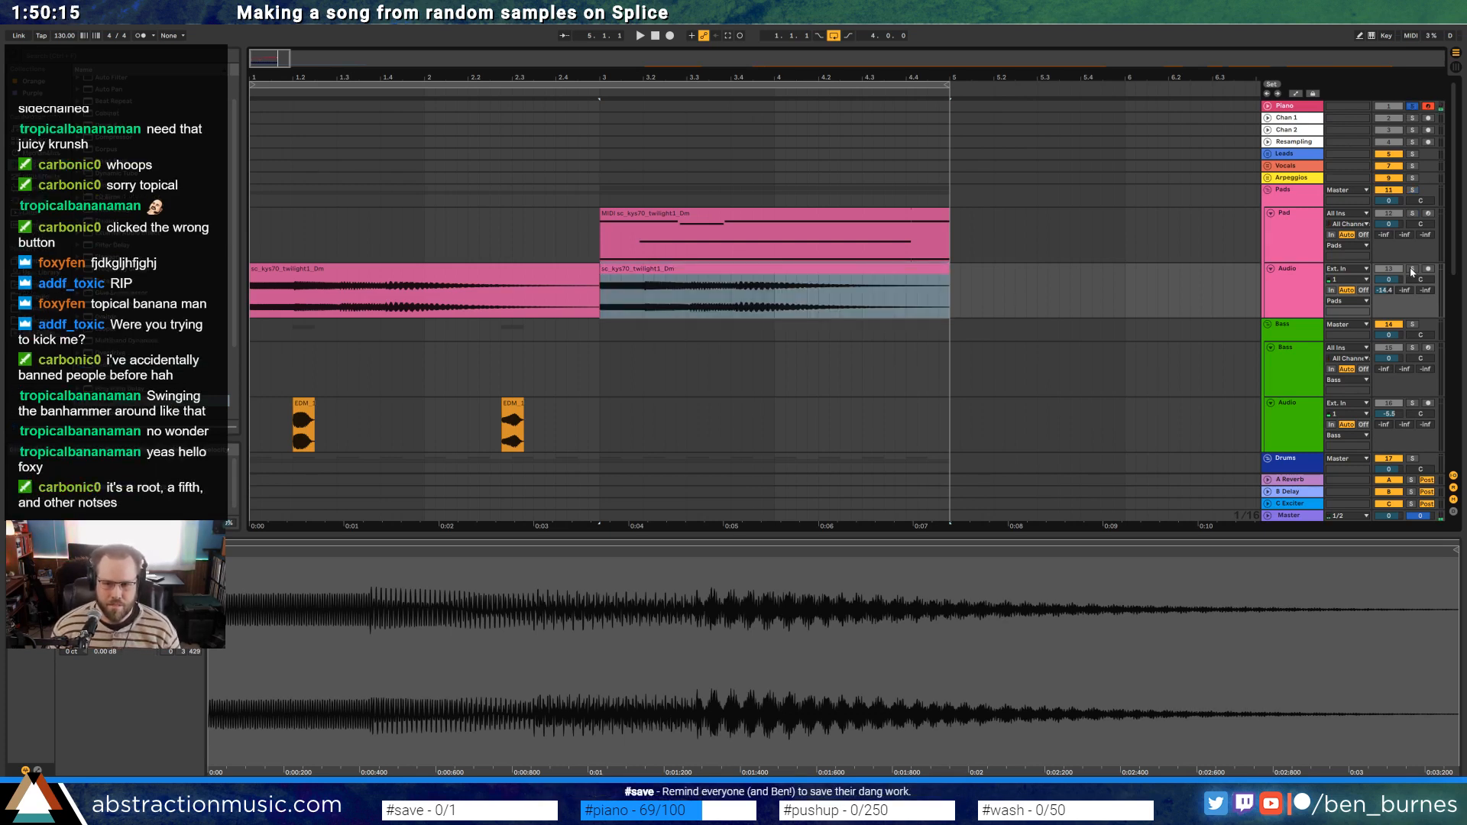
pyautogui.moveTo(854, 216); pyautogui.dragTo(843, 109)
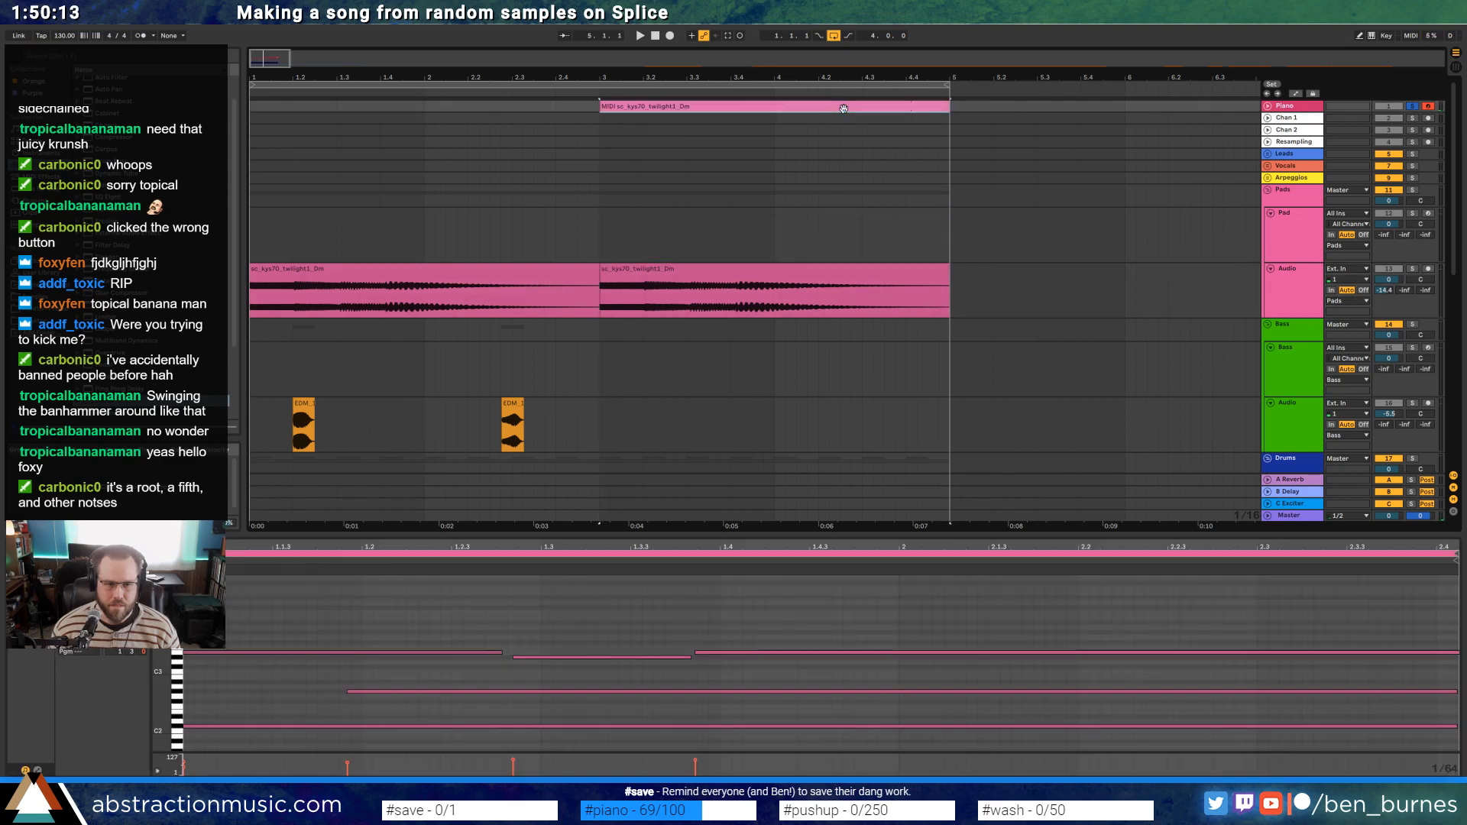
pyautogui.press('space')
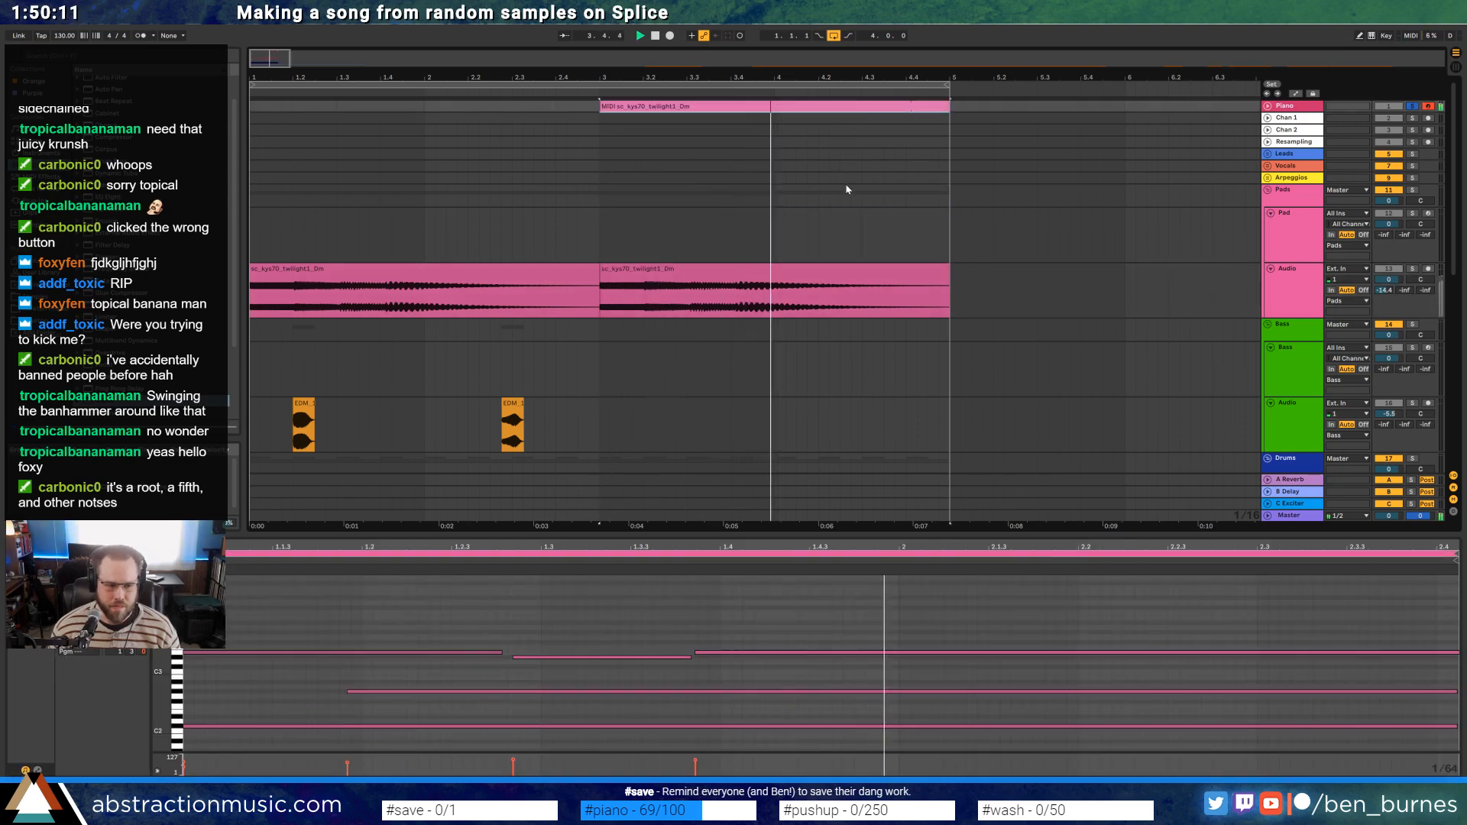
pyautogui.press('space')
# Solo the Pads audio track alongside the Piano track and play both to compare the sample with the converted notes
pyautogui.click(826, 273)
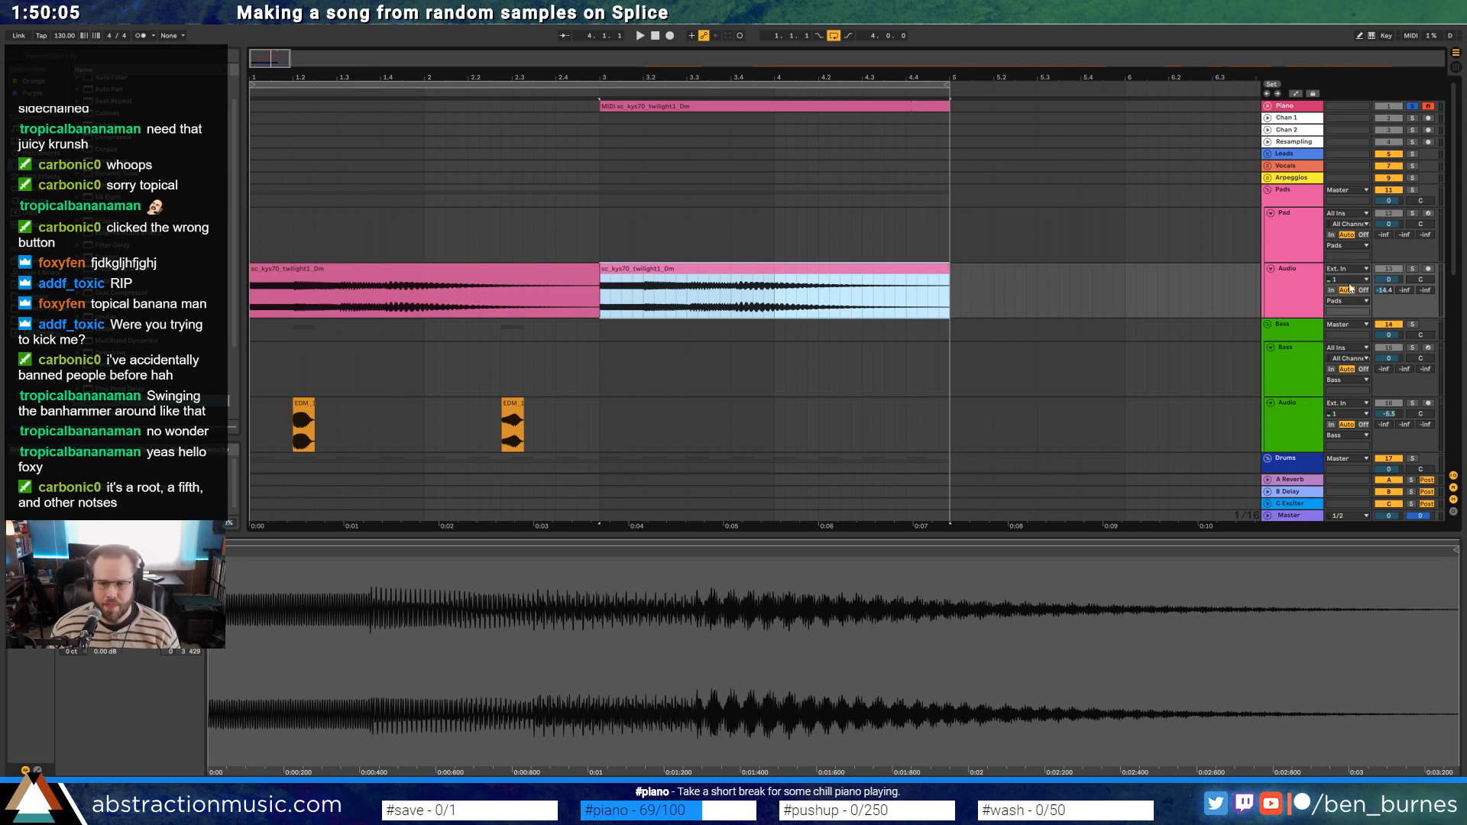
pyautogui.click(1411, 269)
pyautogui.press('space')
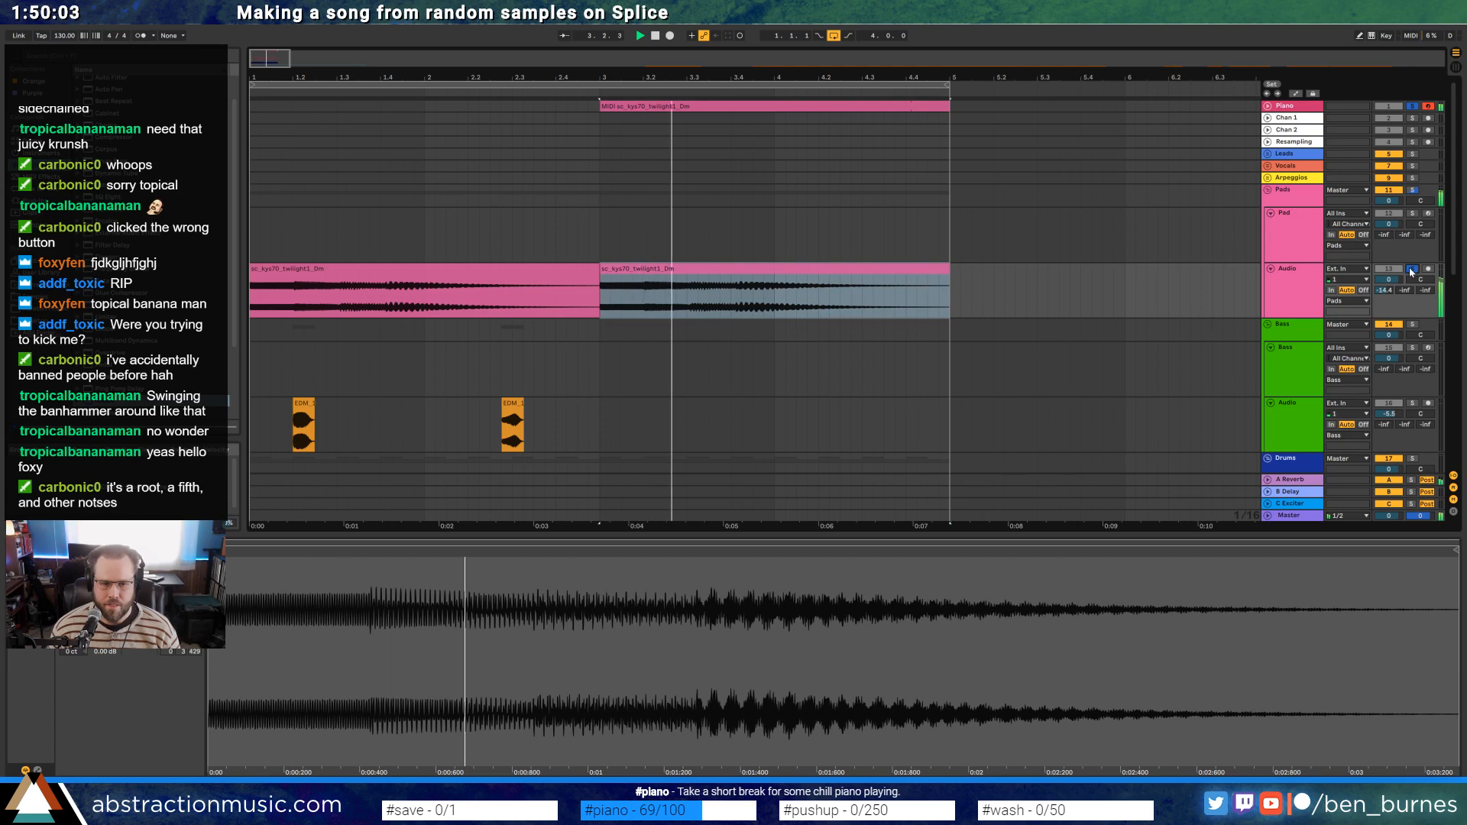
pyautogui.click(799, 107)
pyautogui.press('space')
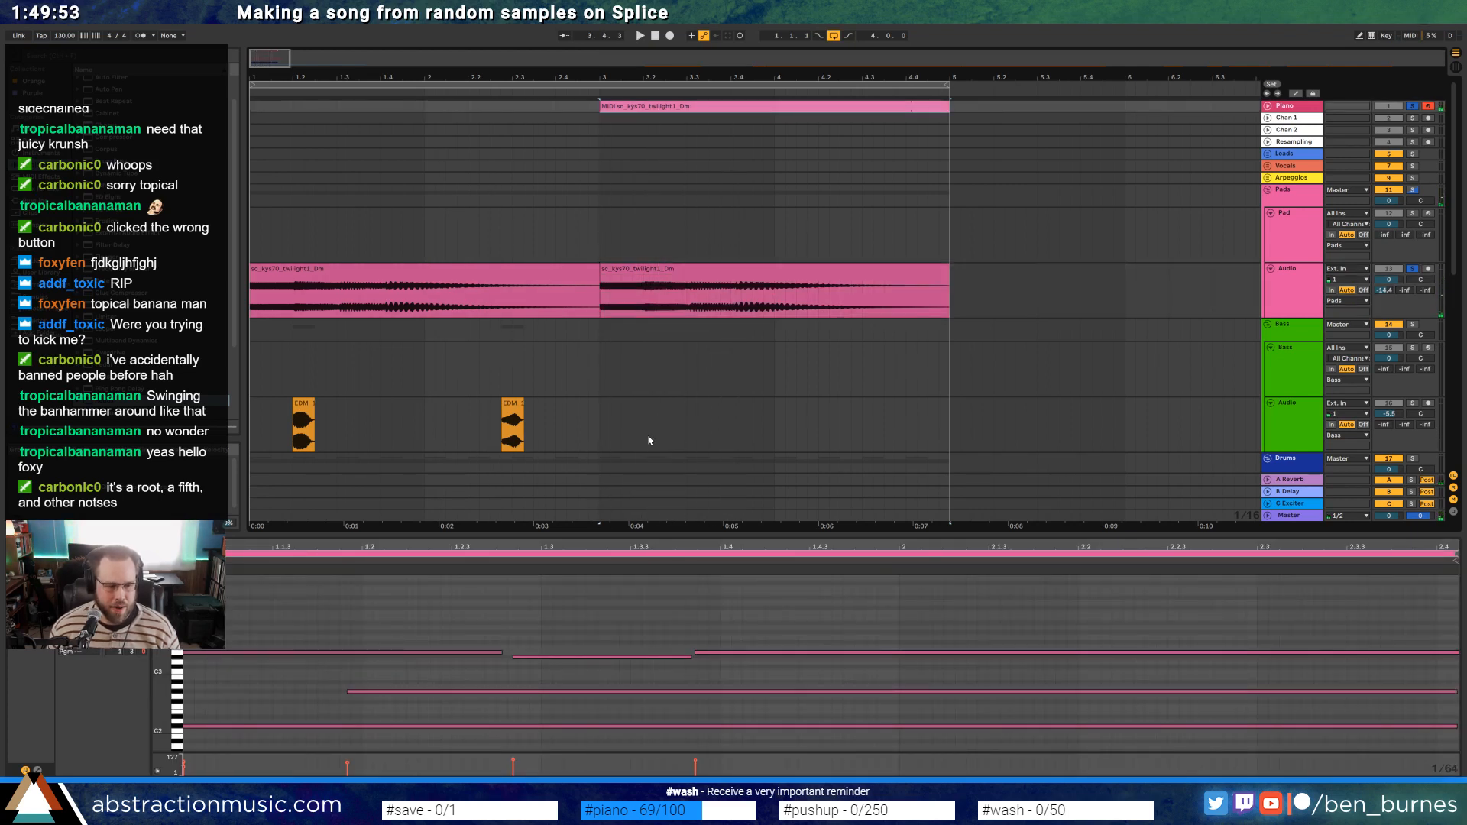
# Transpose the second twilight clip down one semitone and trim its end back to bar 5
pyautogui.click(715, 280)
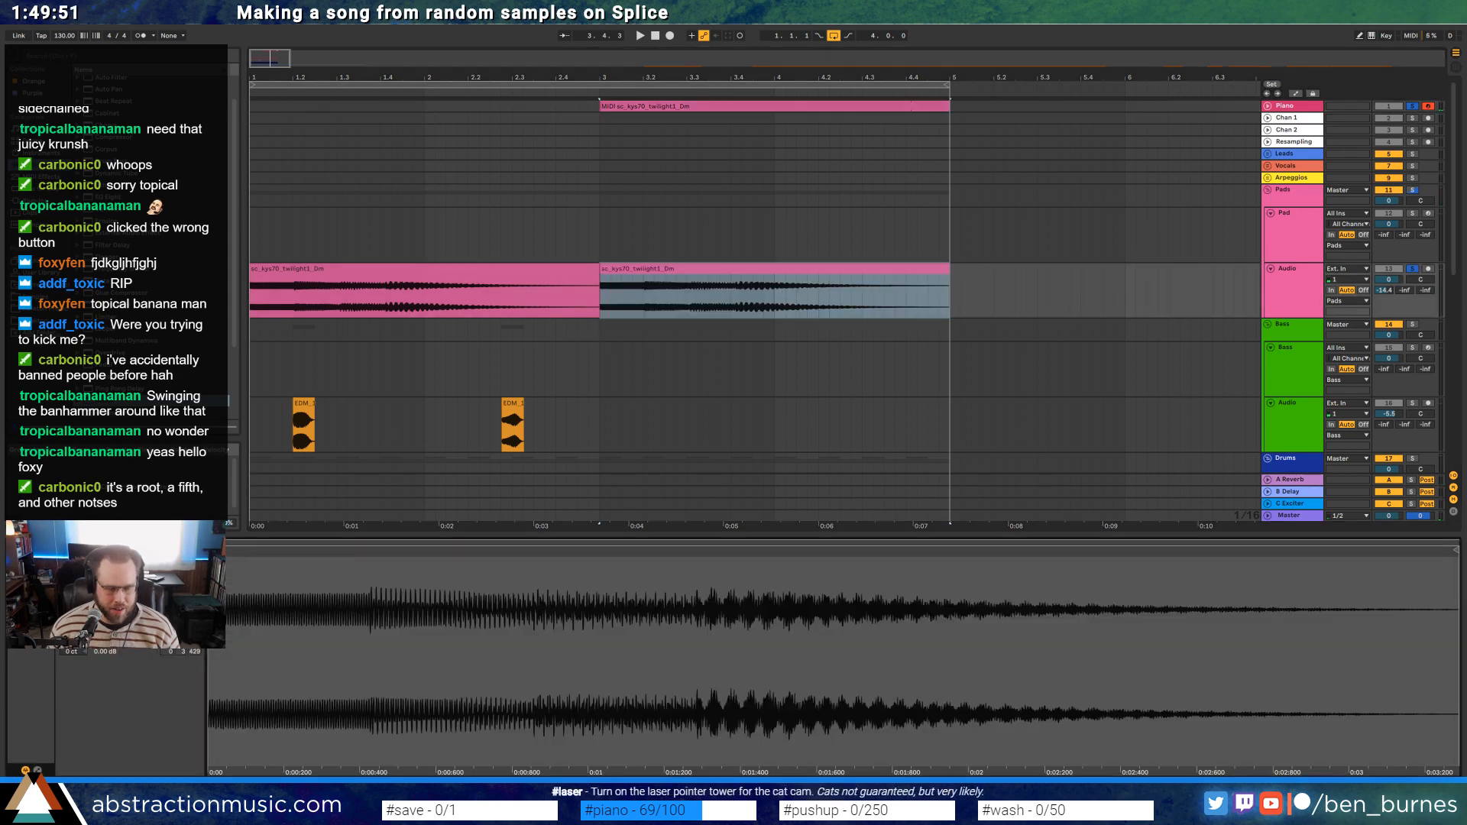
pyautogui.press('Down')
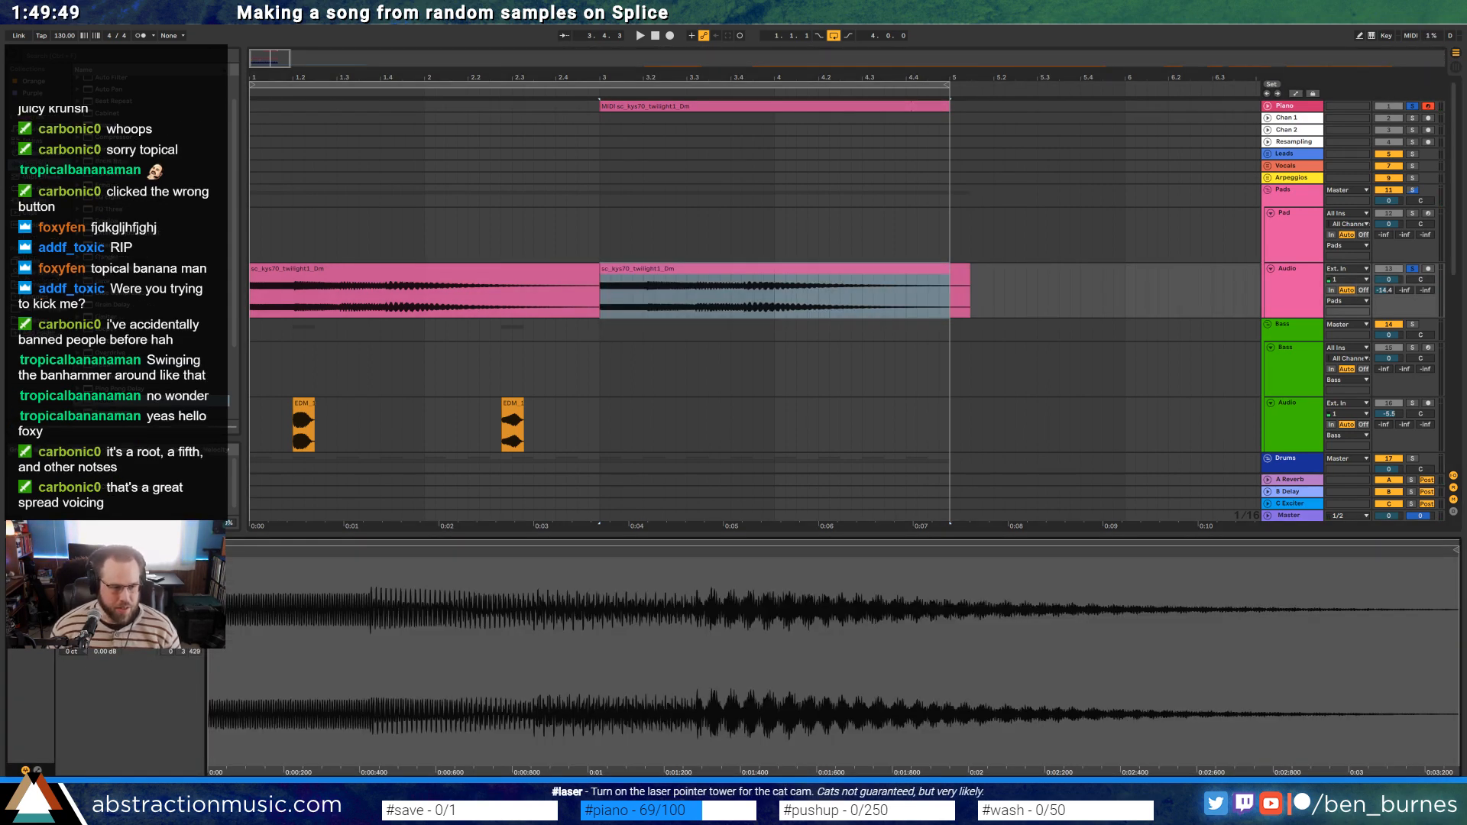
pyautogui.click(697, 272)
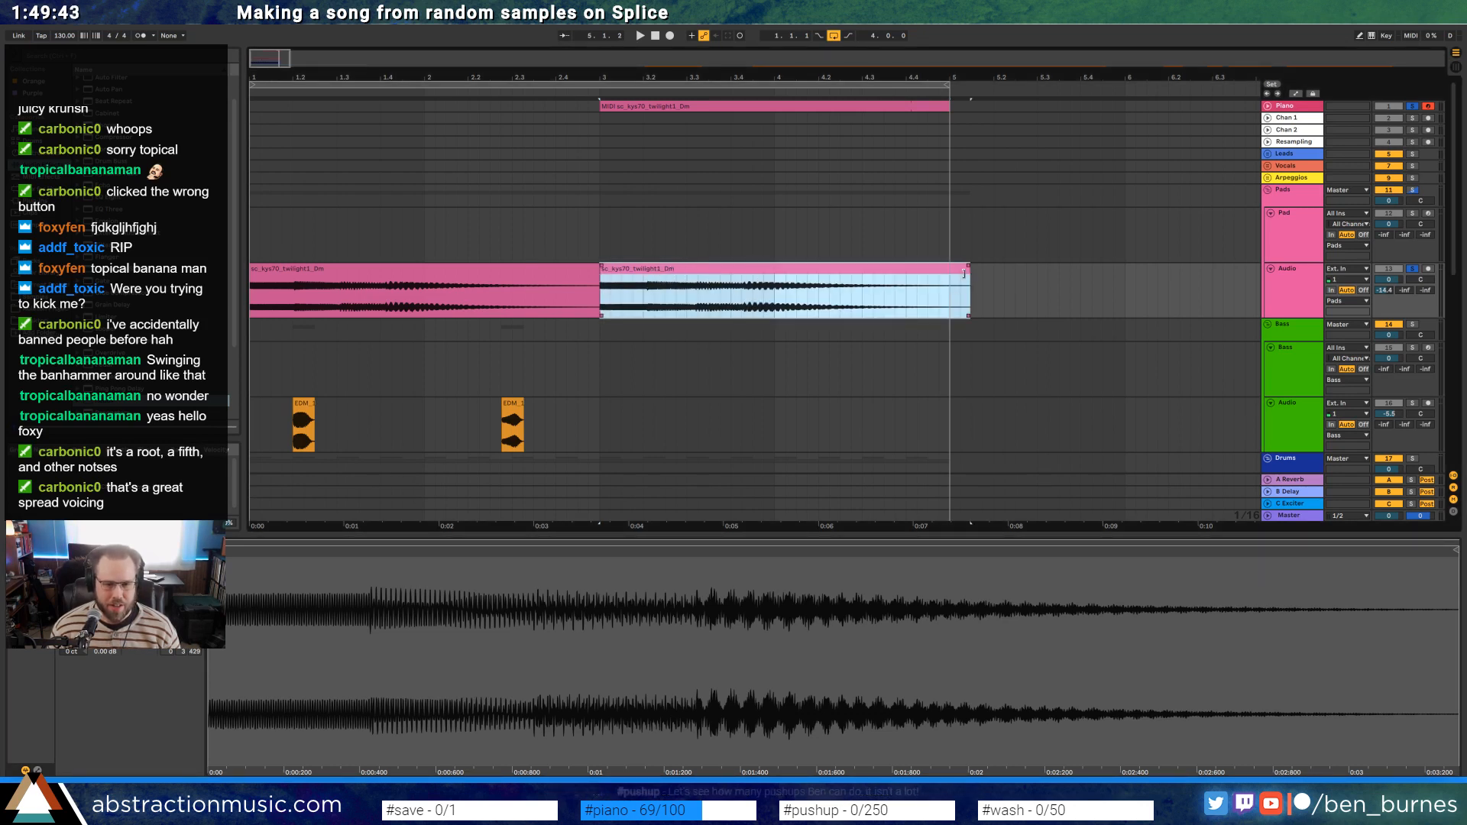
pyautogui.moveTo(968, 273); pyautogui.dragTo(951, 271)
# Lower all notes of the Piano MIDI clip by one semitone and play them together with the twilight clips
pyautogui.click(524, 278)
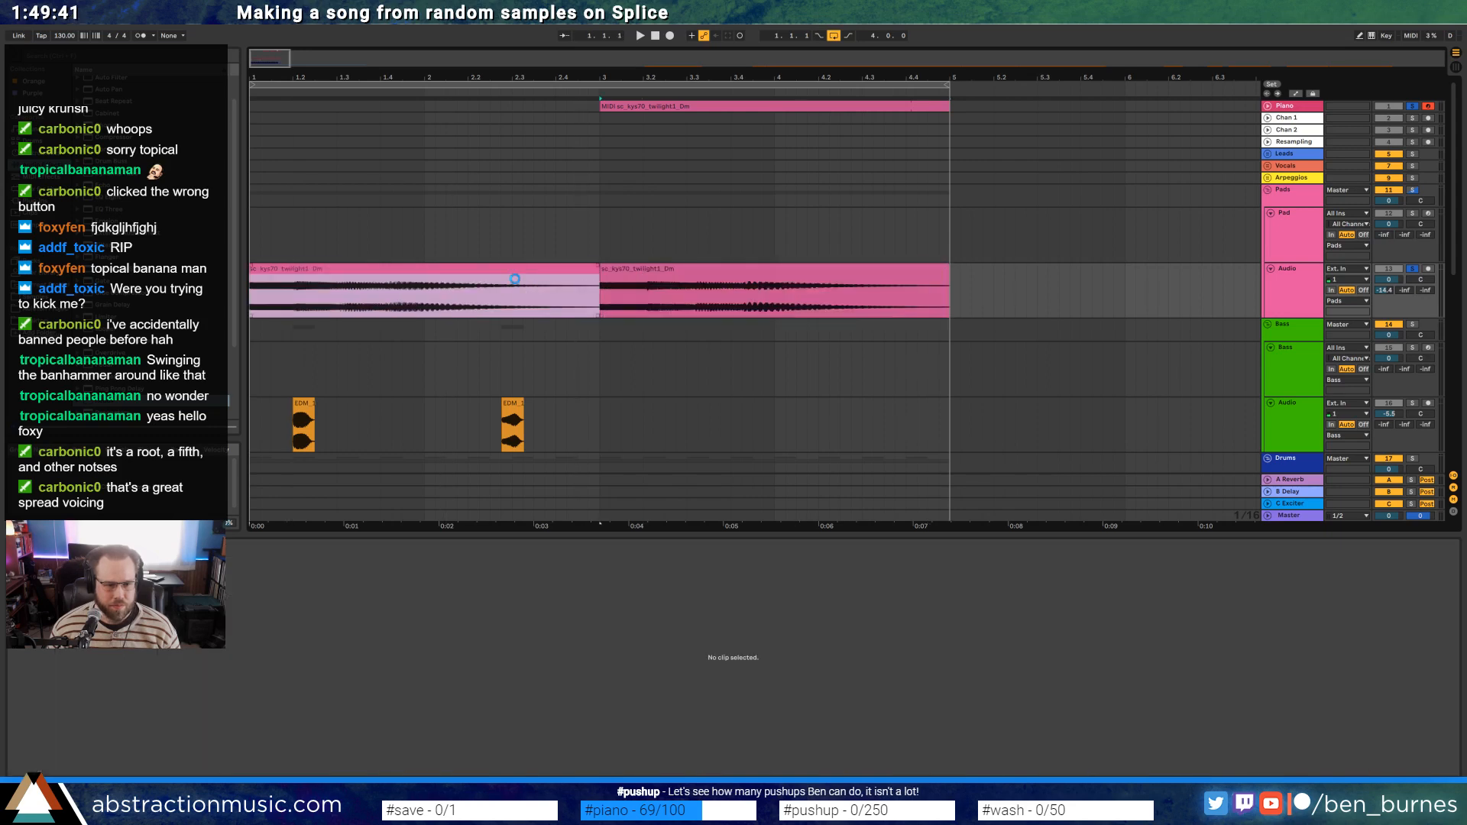
pyautogui.press('space')
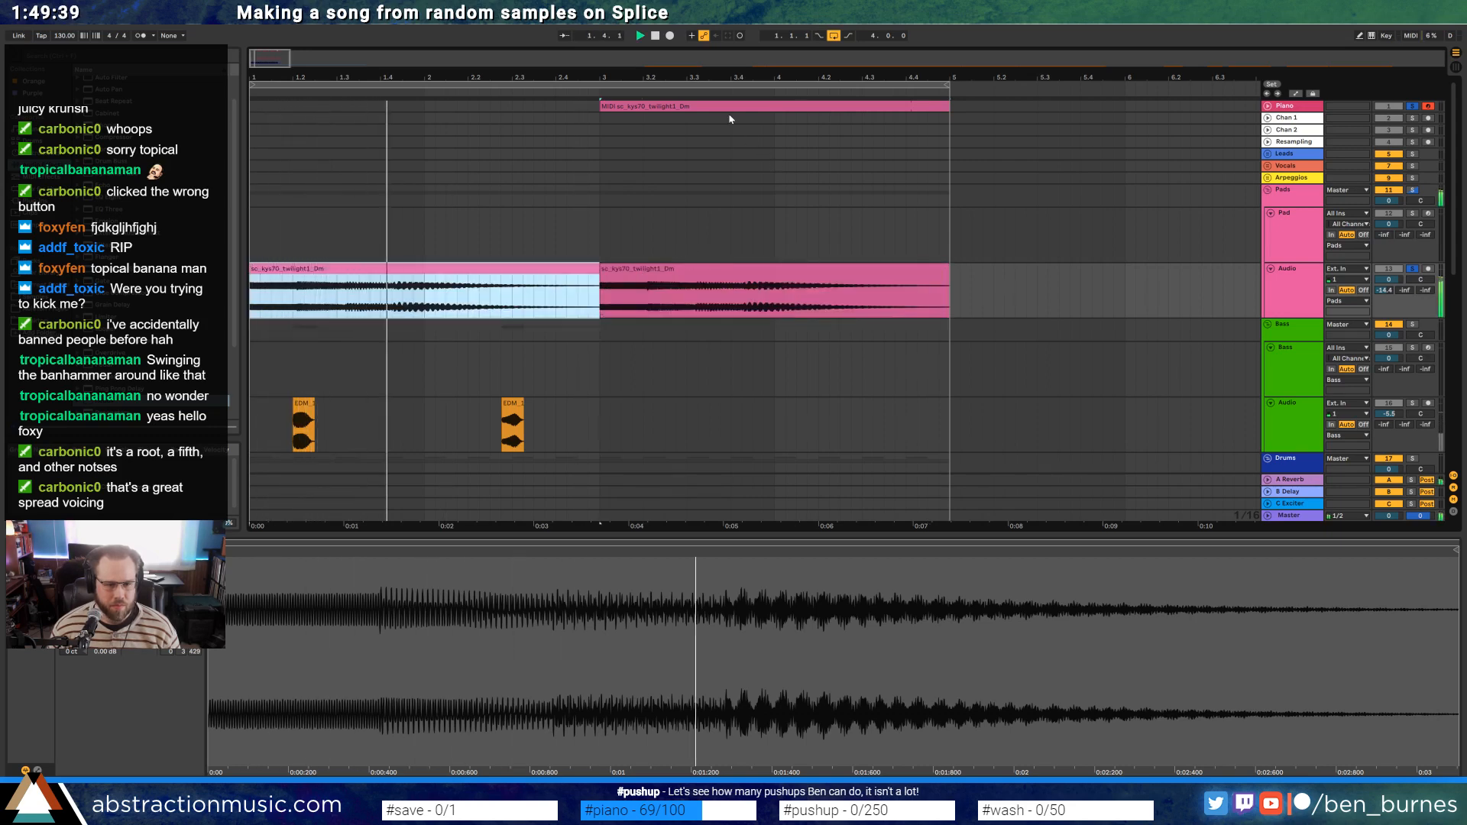
pyautogui.click(747, 249)
pyautogui.click(427, 571)
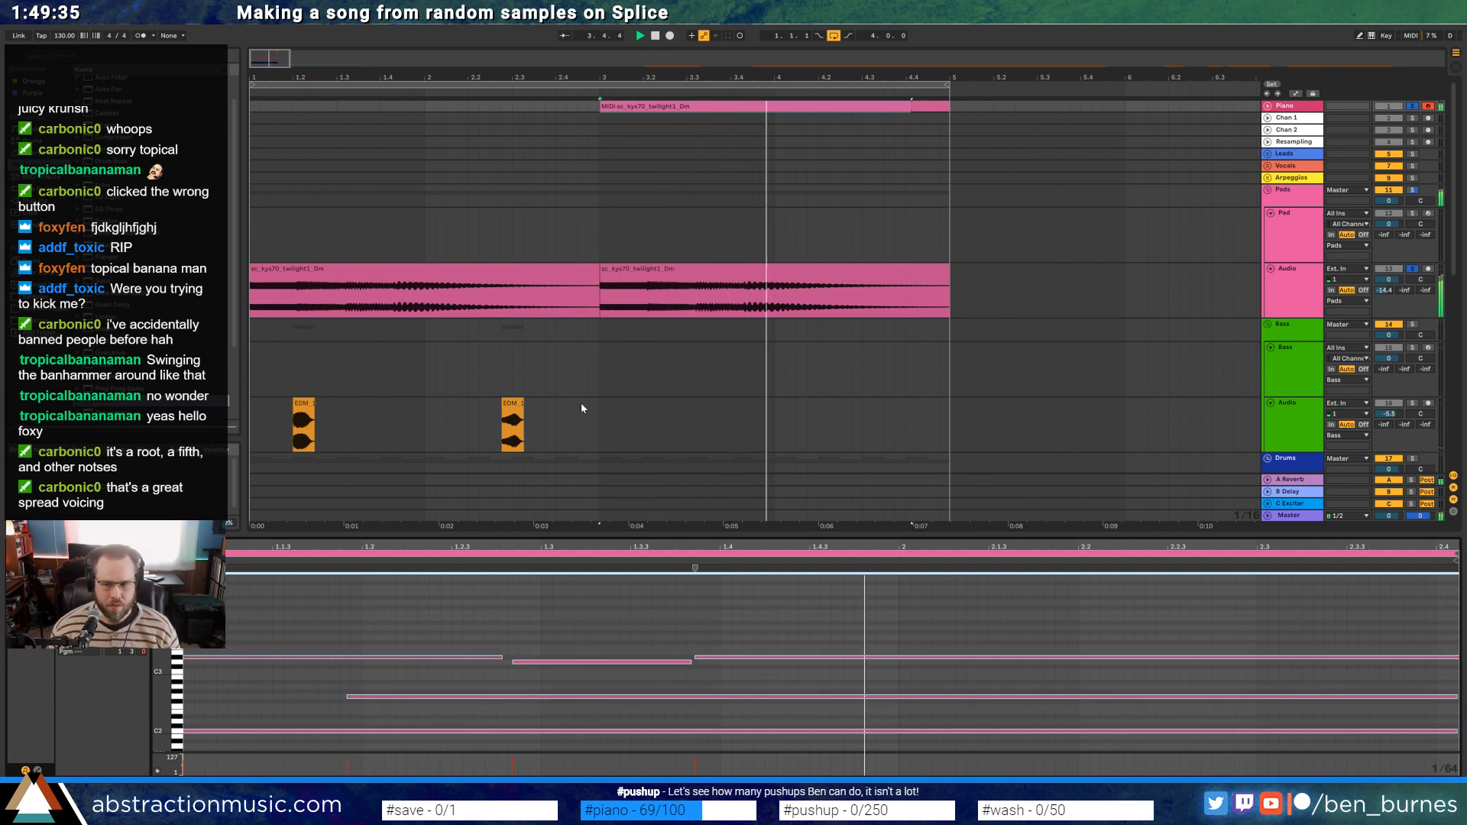
pyautogui.press('space')
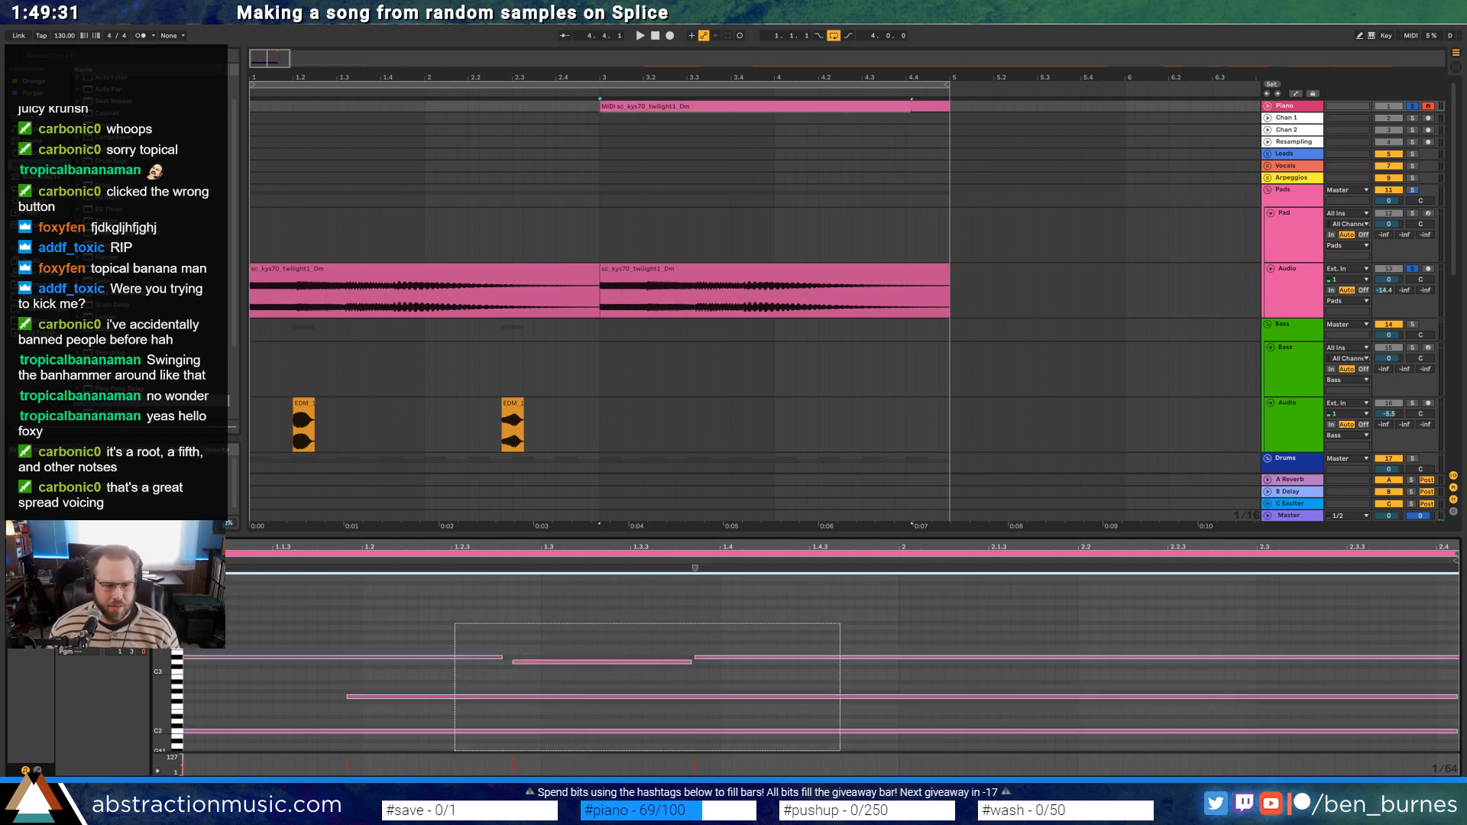
pyautogui.click(553, 636)
# Delete the converted MIDI clip from the Piano track
pyautogui.click(793, 104)
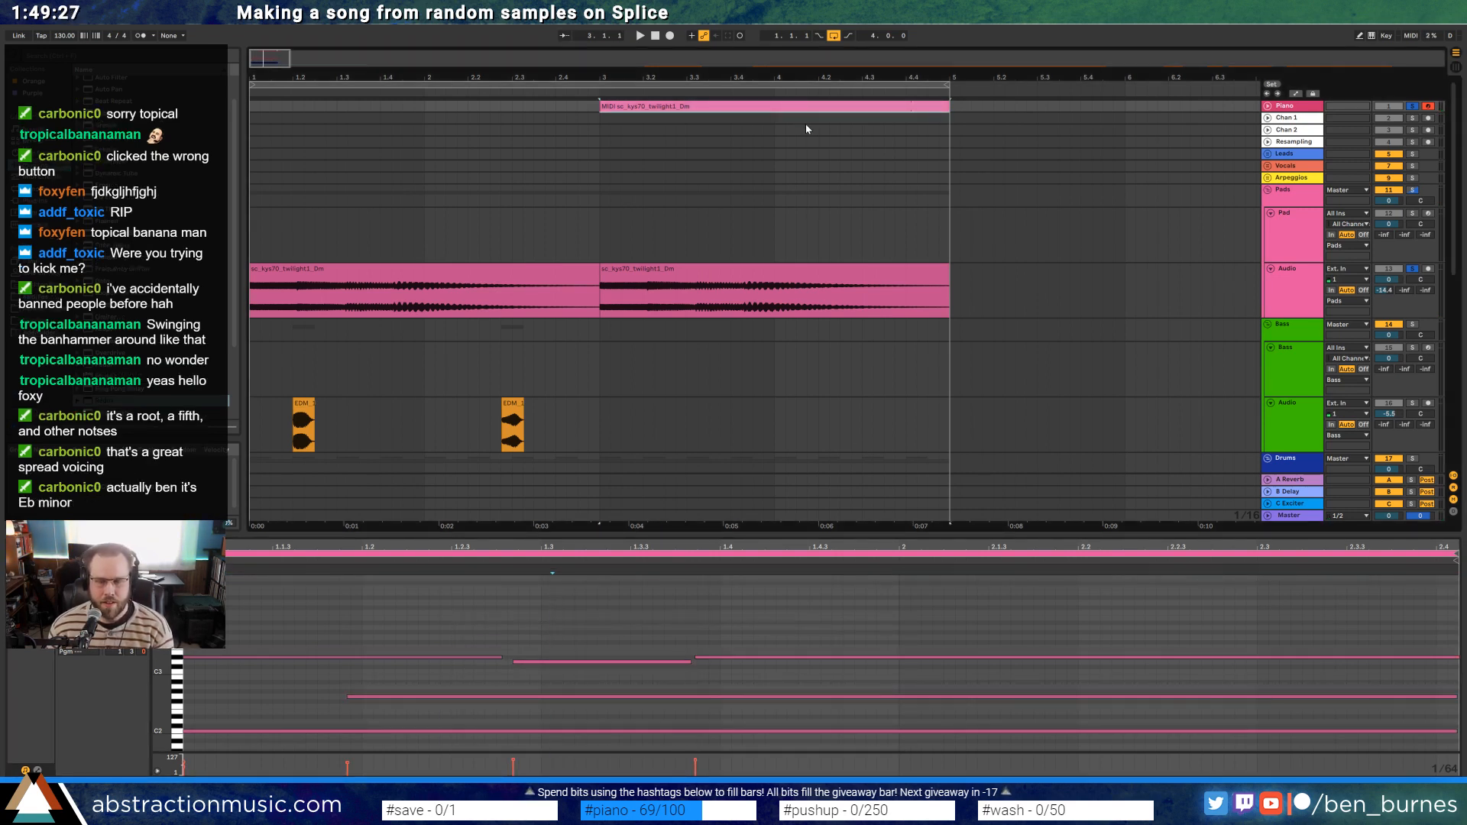
pyautogui.press('Delete')
pyautogui.moveTo(263, 66); pyautogui.dragTo(264, 75)
# Turn off soloing and play the first twilight clip with all tracks
pyautogui.click(345, 267)
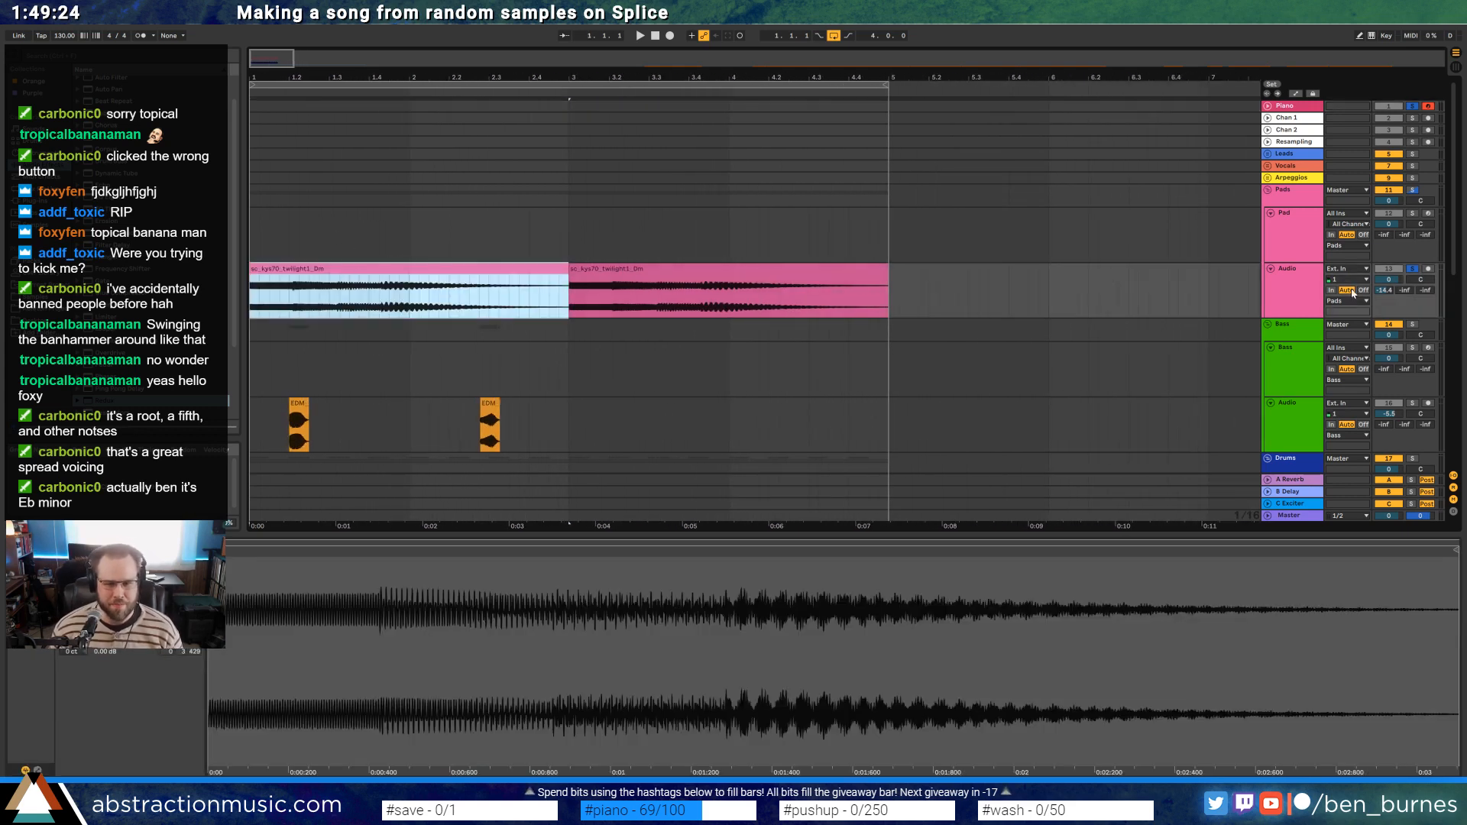
pyautogui.click(1413, 269)
pyautogui.press('space')
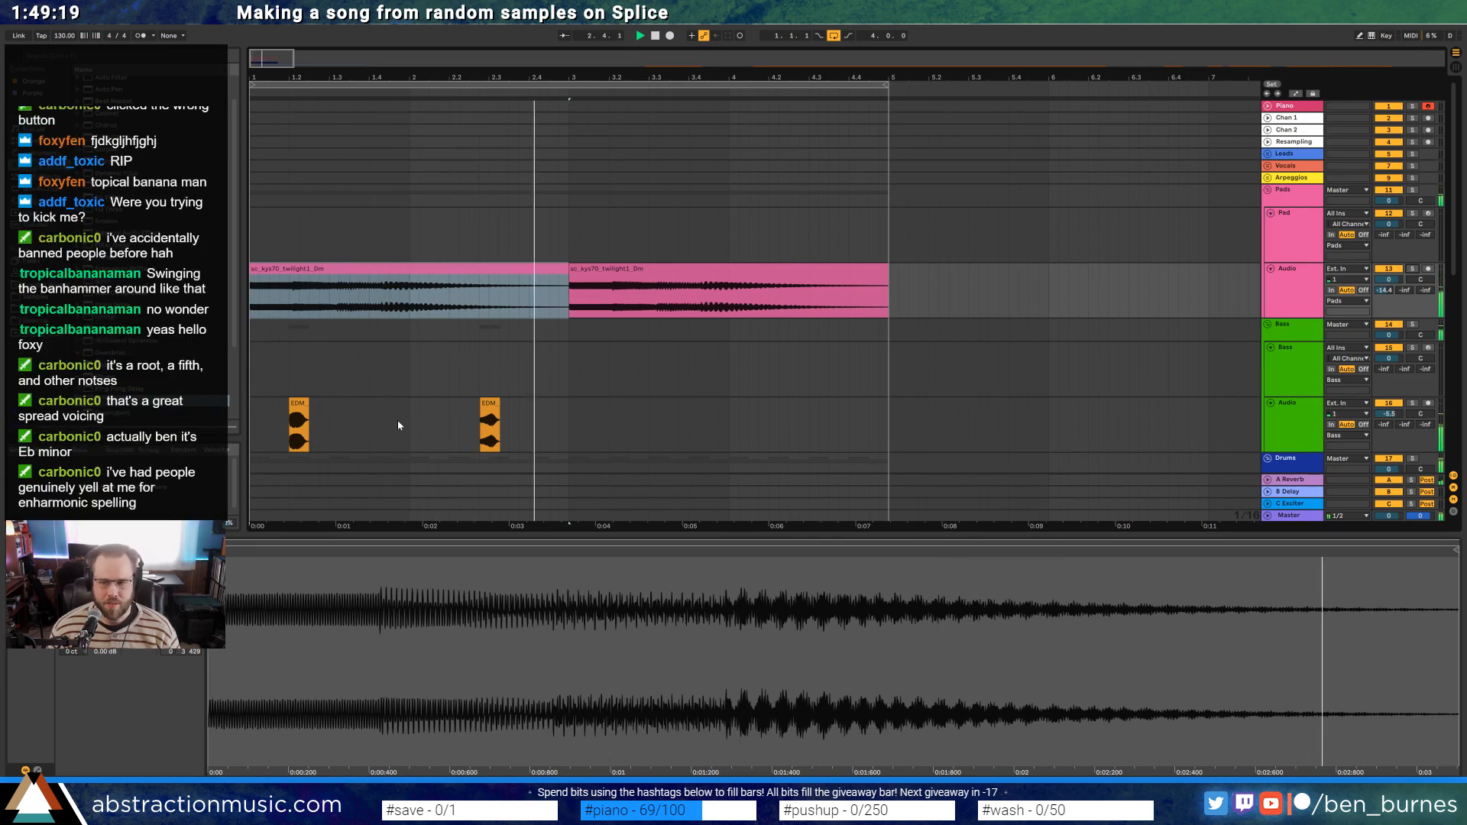
pyautogui.scroll(-5, 398, 425)
pyautogui.press('space')
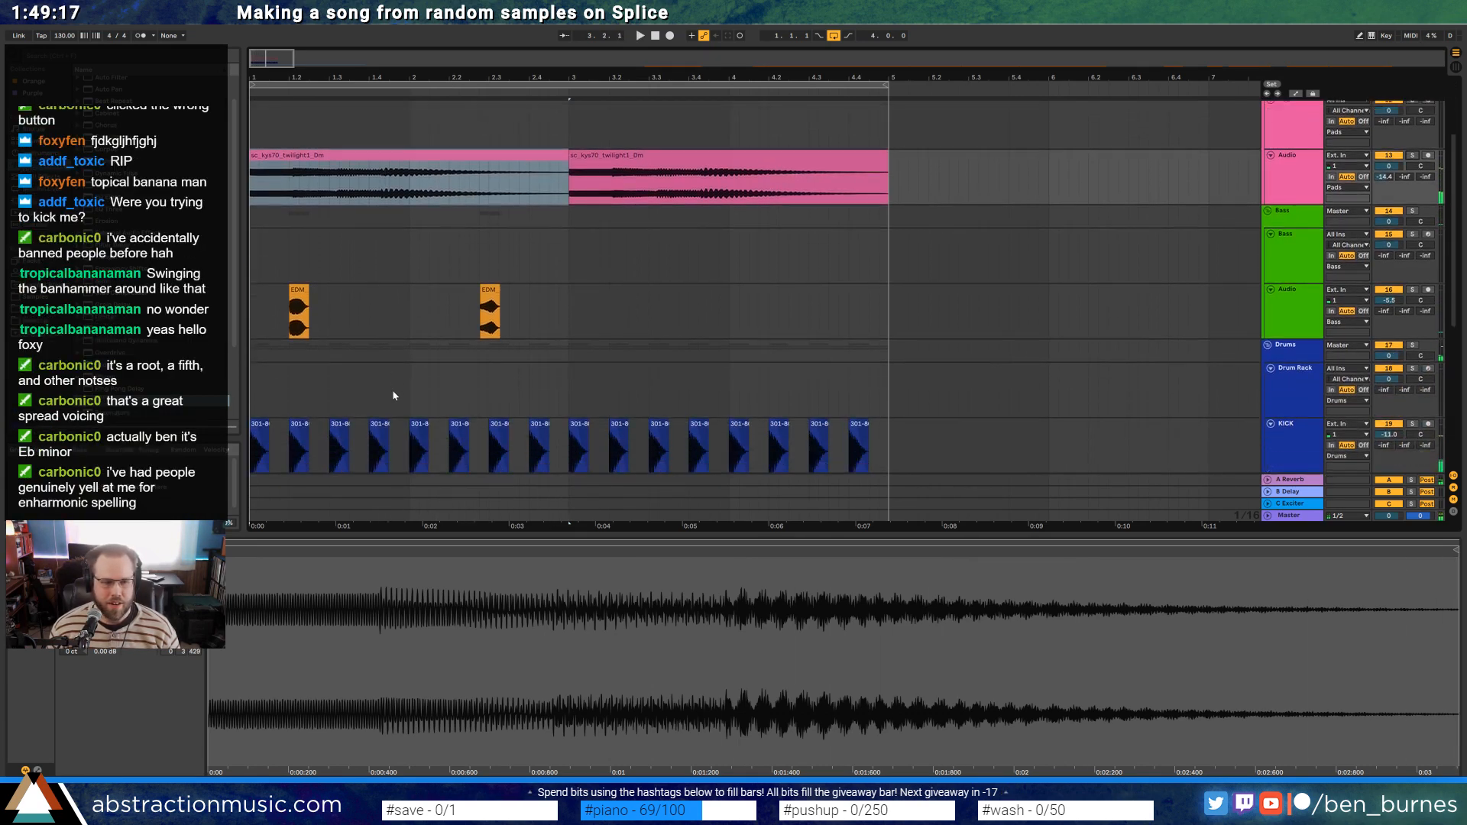
# Raise the bass audio track's EQ Eight high-cut frequency to about 2.3 kHz and set the track volume to -5.2 dB
pyautogui.scroll(-2, 394, 395)
pyautogui.moveTo(299, 79); pyautogui.dragTo(274, 161)
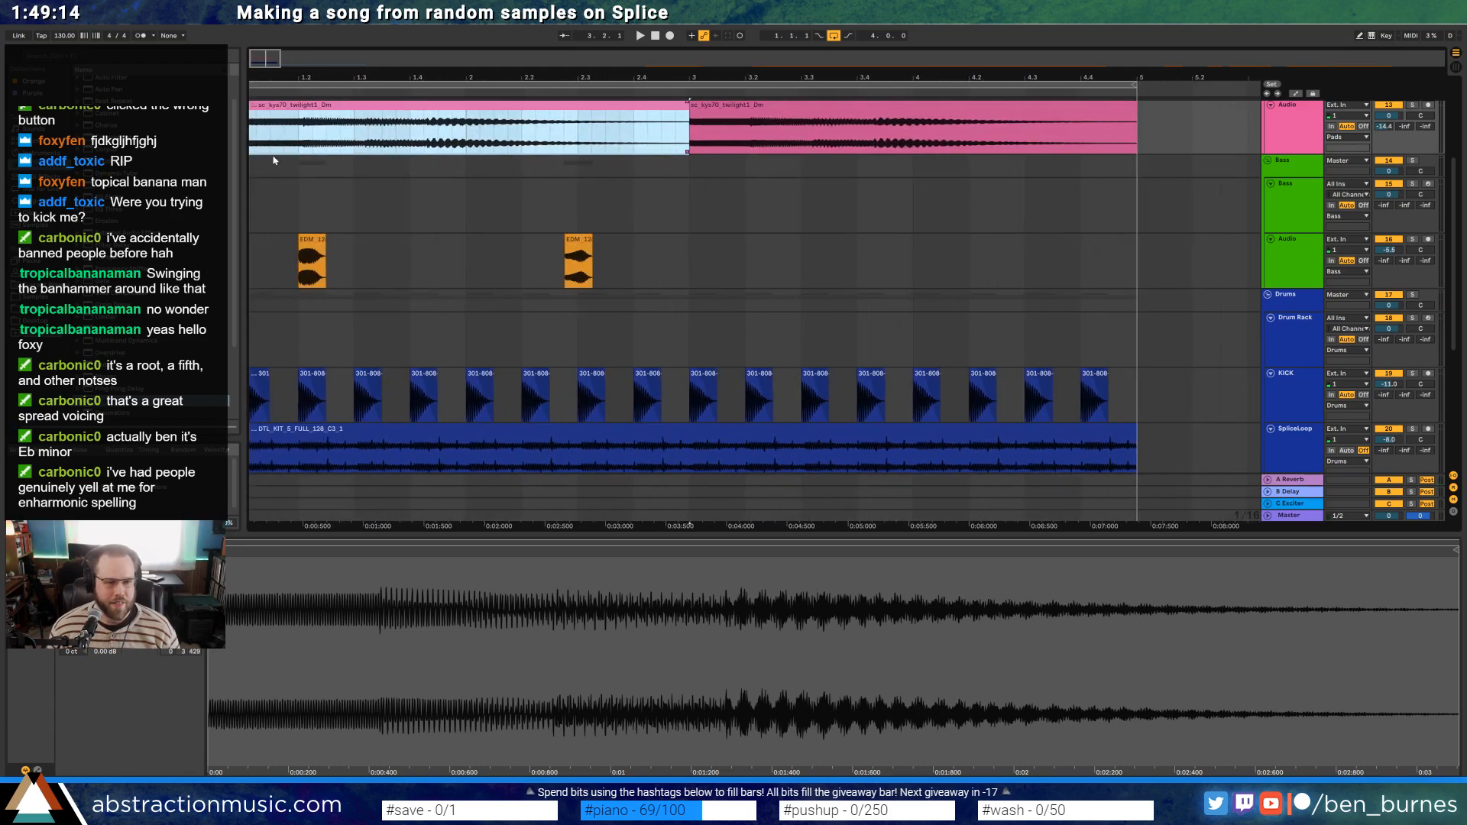
pyautogui.click(315, 250)
pyautogui.hotkey('shift', 'Tab')
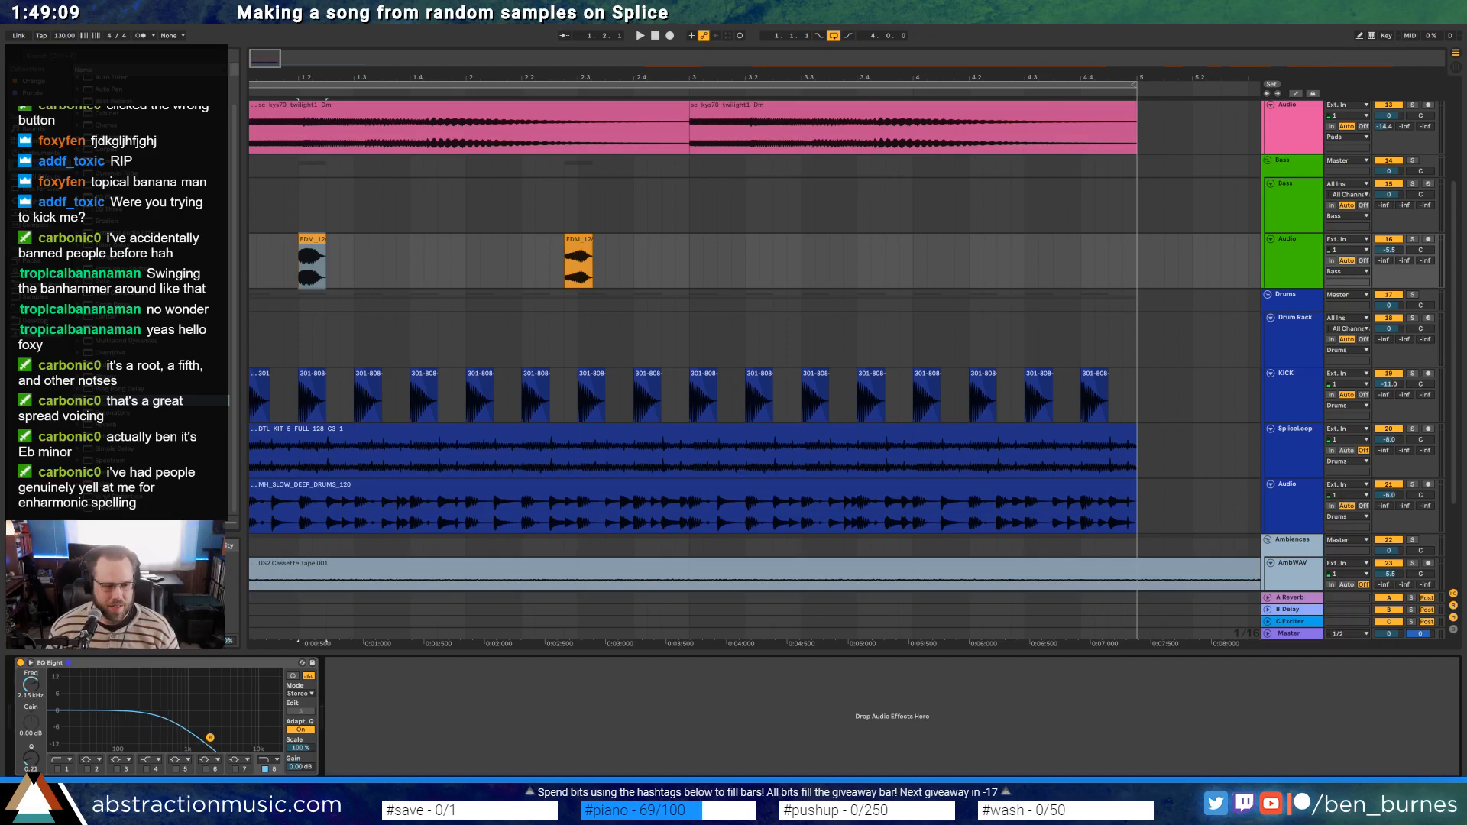
pyautogui.moveTo(210, 737); pyautogui.dragTo(213, 732)
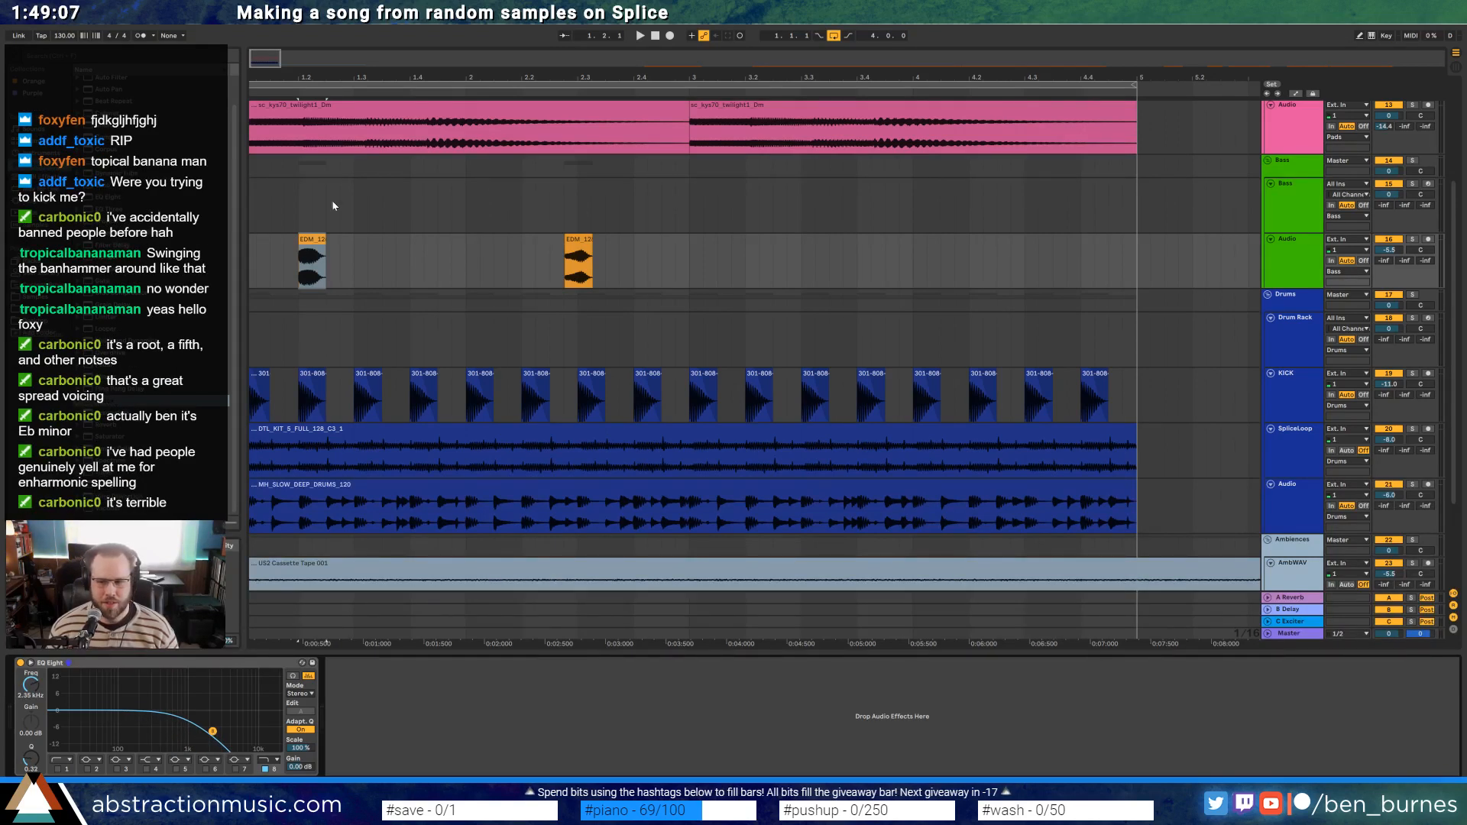
pyautogui.moveTo(1408, 254); pyautogui.dragTo(1408, 253)
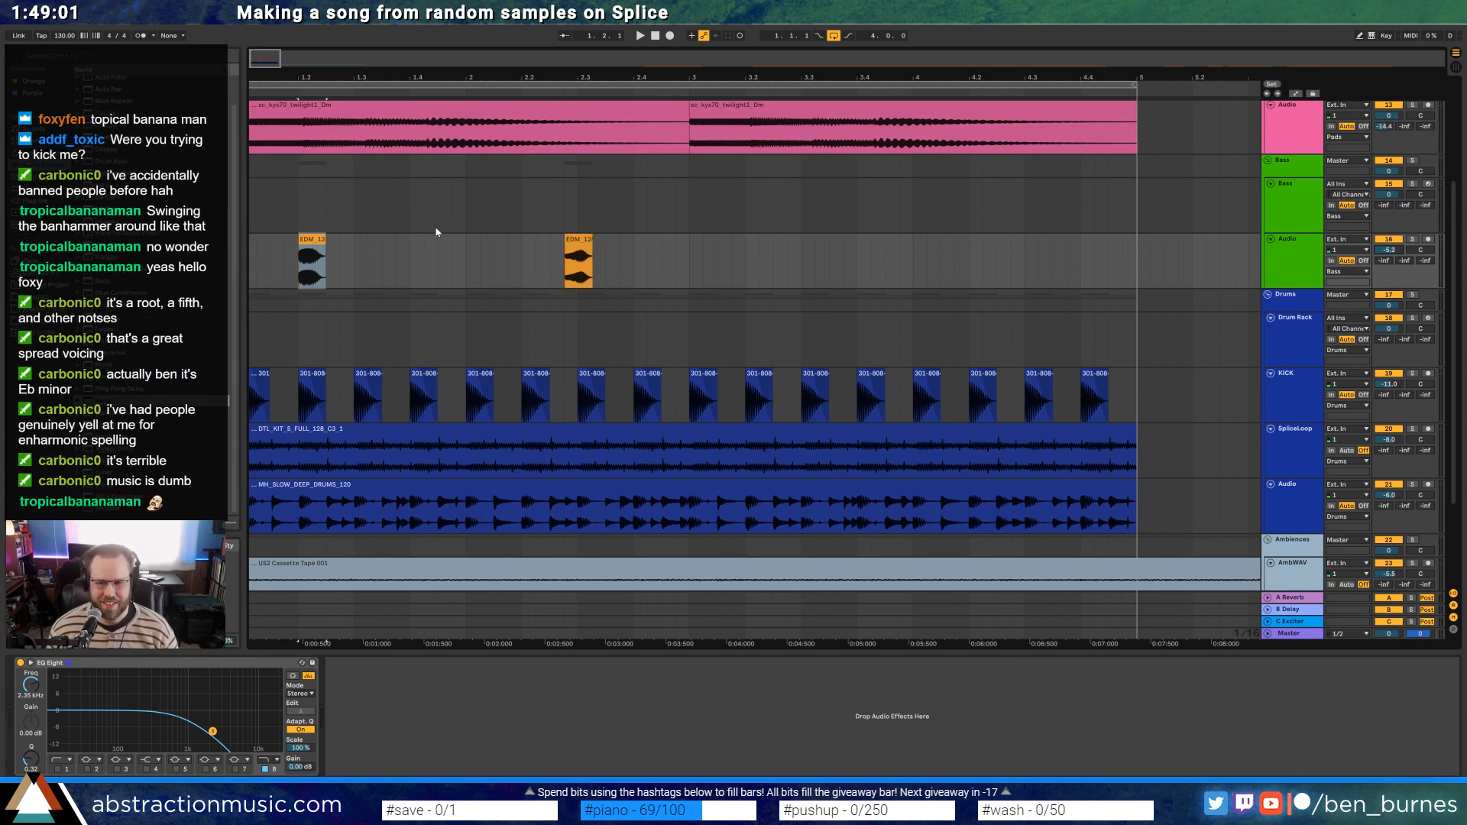
# Move the first bass clip a sixteenth note earlier, shorten it to end at beat 1.2, and play the result
pyautogui.click(254, 262)
pyautogui.press('space')
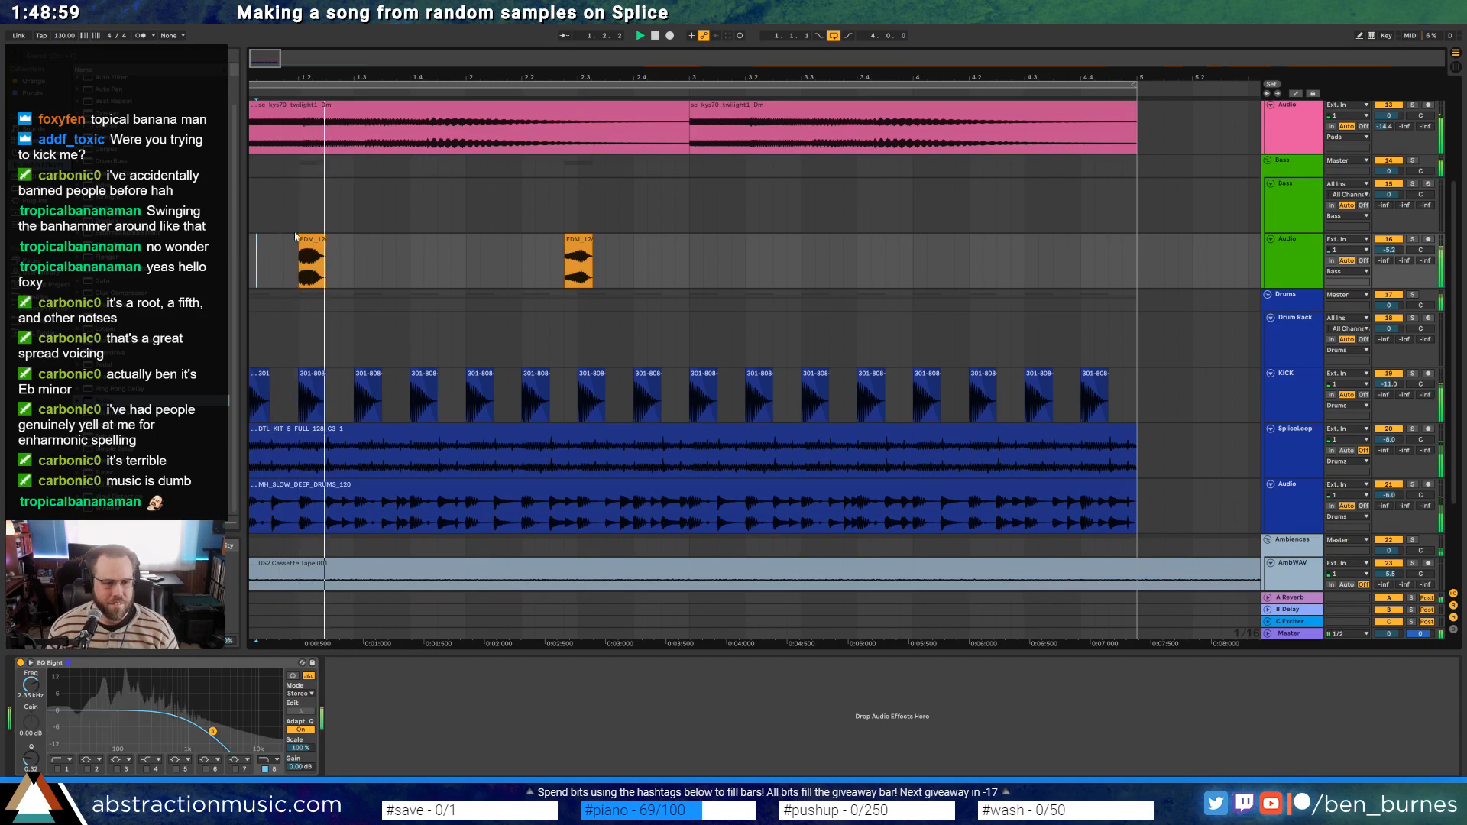
pyautogui.press('space')
pyautogui.moveTo(307, 245); pyautogui.dragTo(294, 245)
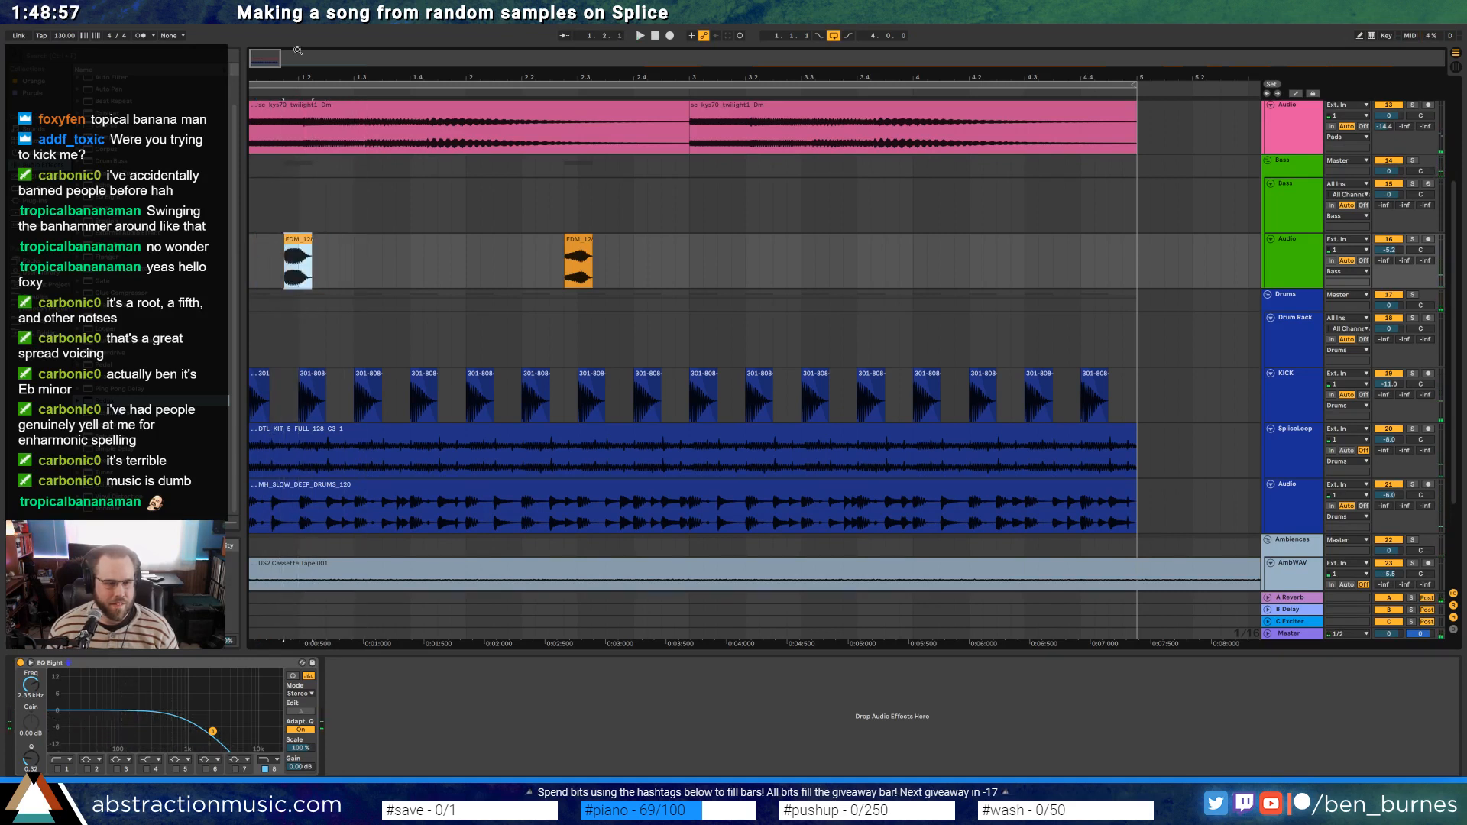
pyautogui.press('space')
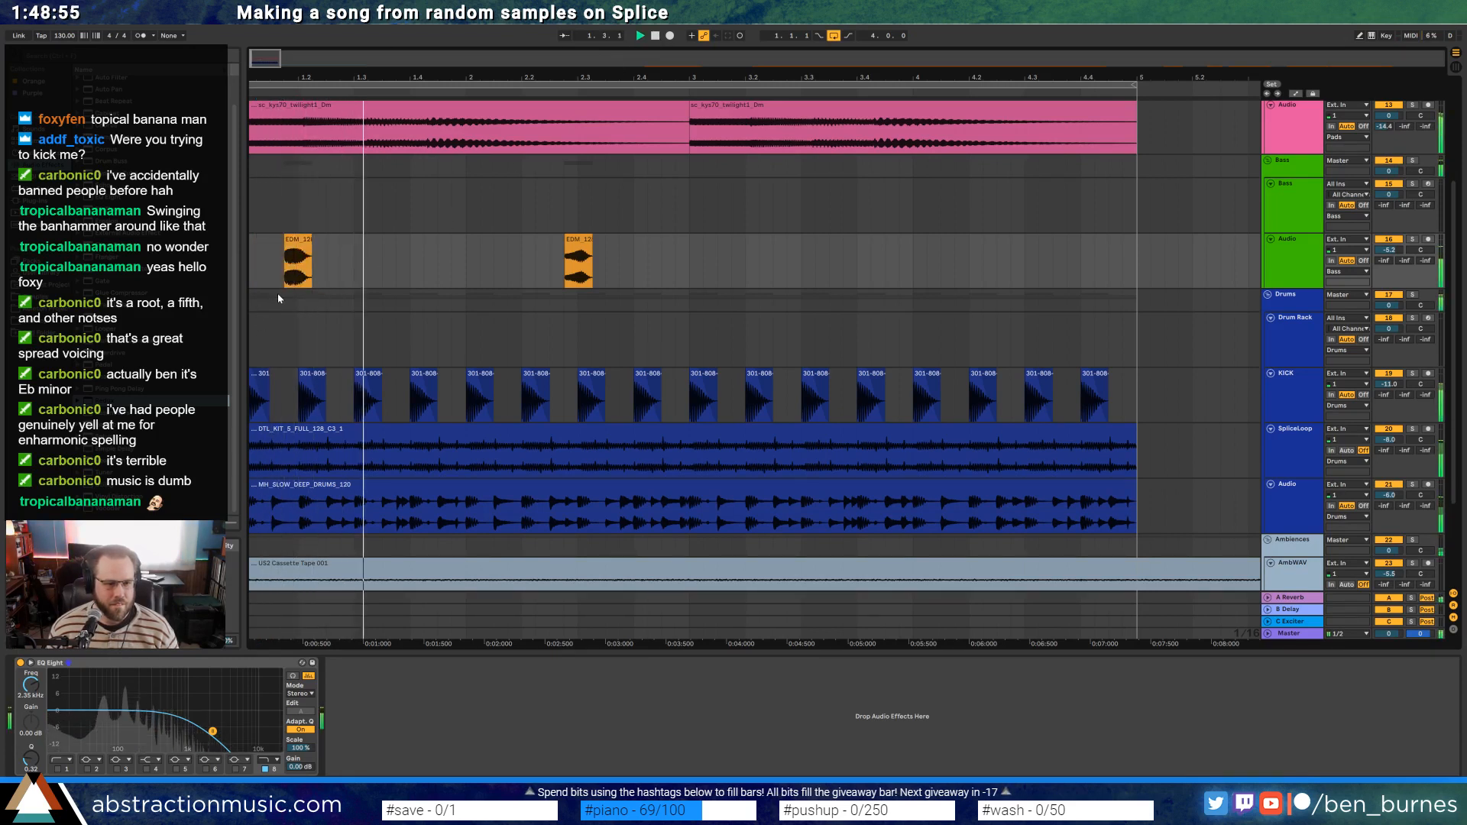
pyautogui.moveTo(310, 246); pyautogui.dragTo(298, 248)
pyautogui.press('space')
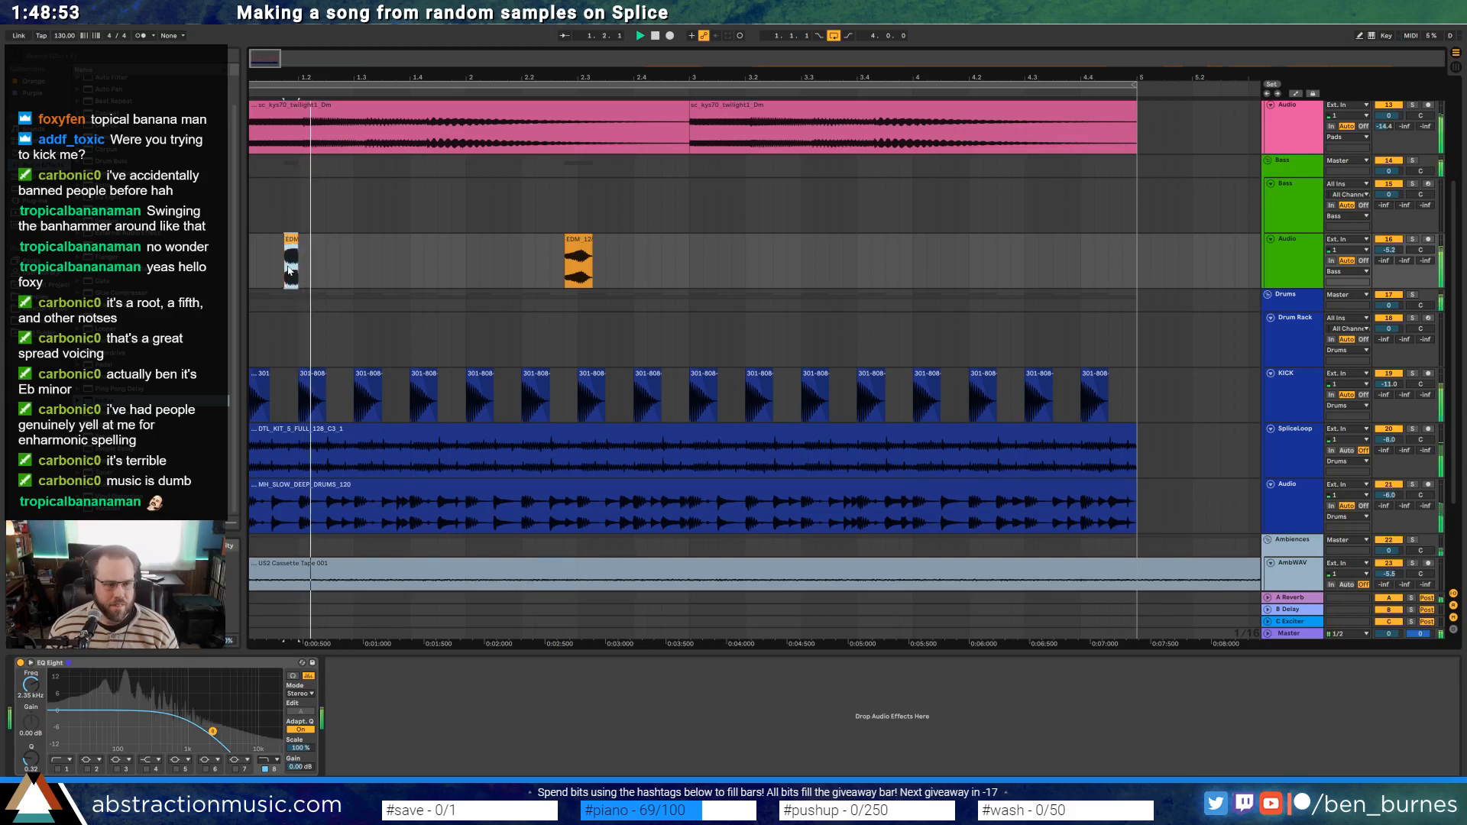
# Lower the bass audio track's EQ Eight high-cut frequency to about 464 Hz and audition it
pyautogui.press('space')
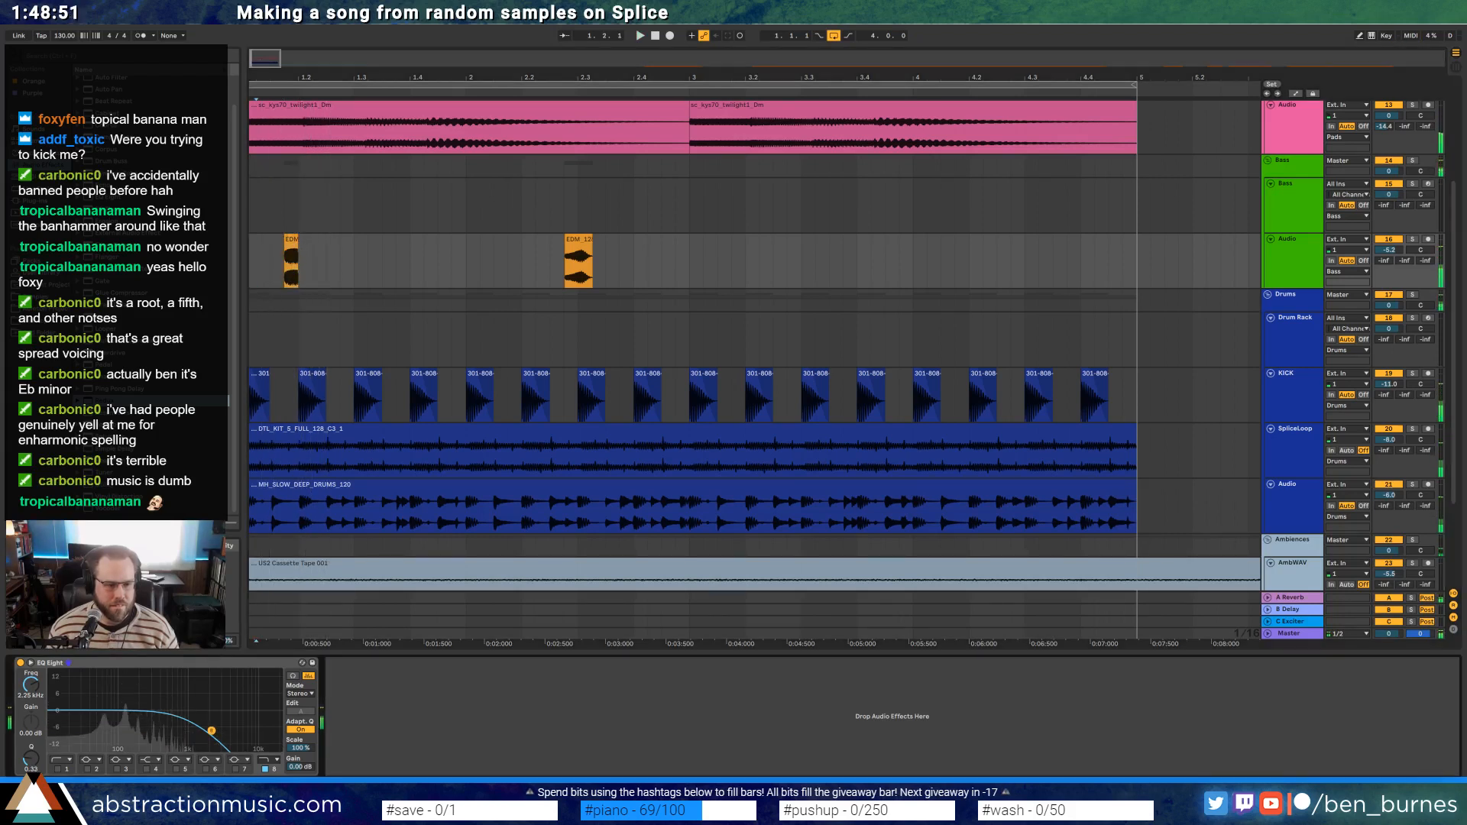
pyautogui.moveTo(173, 724); pyautogui.dragTo(165, 717)
pyautogui.press('space')
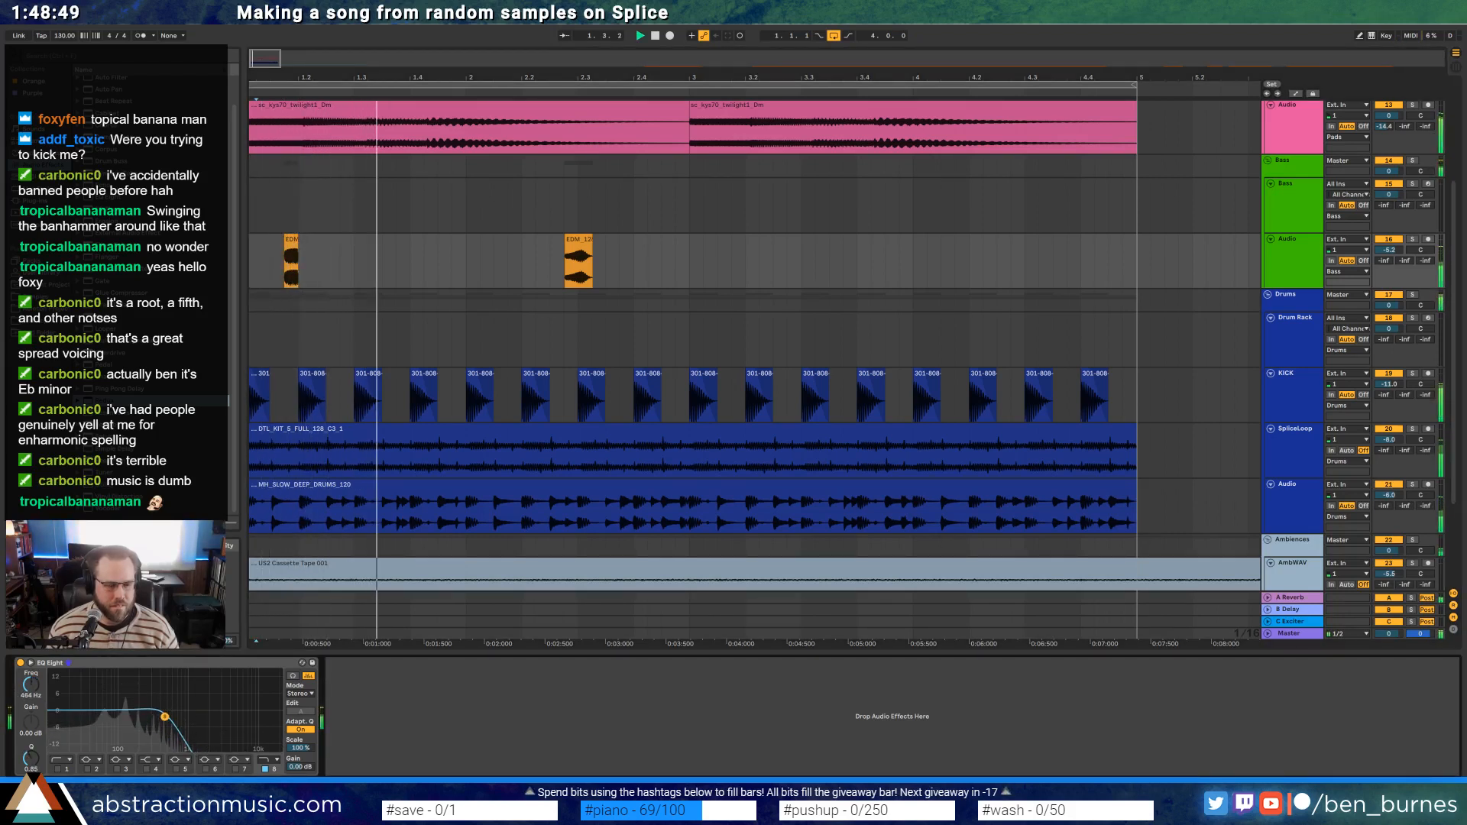
pyautogui.click(256, 267)
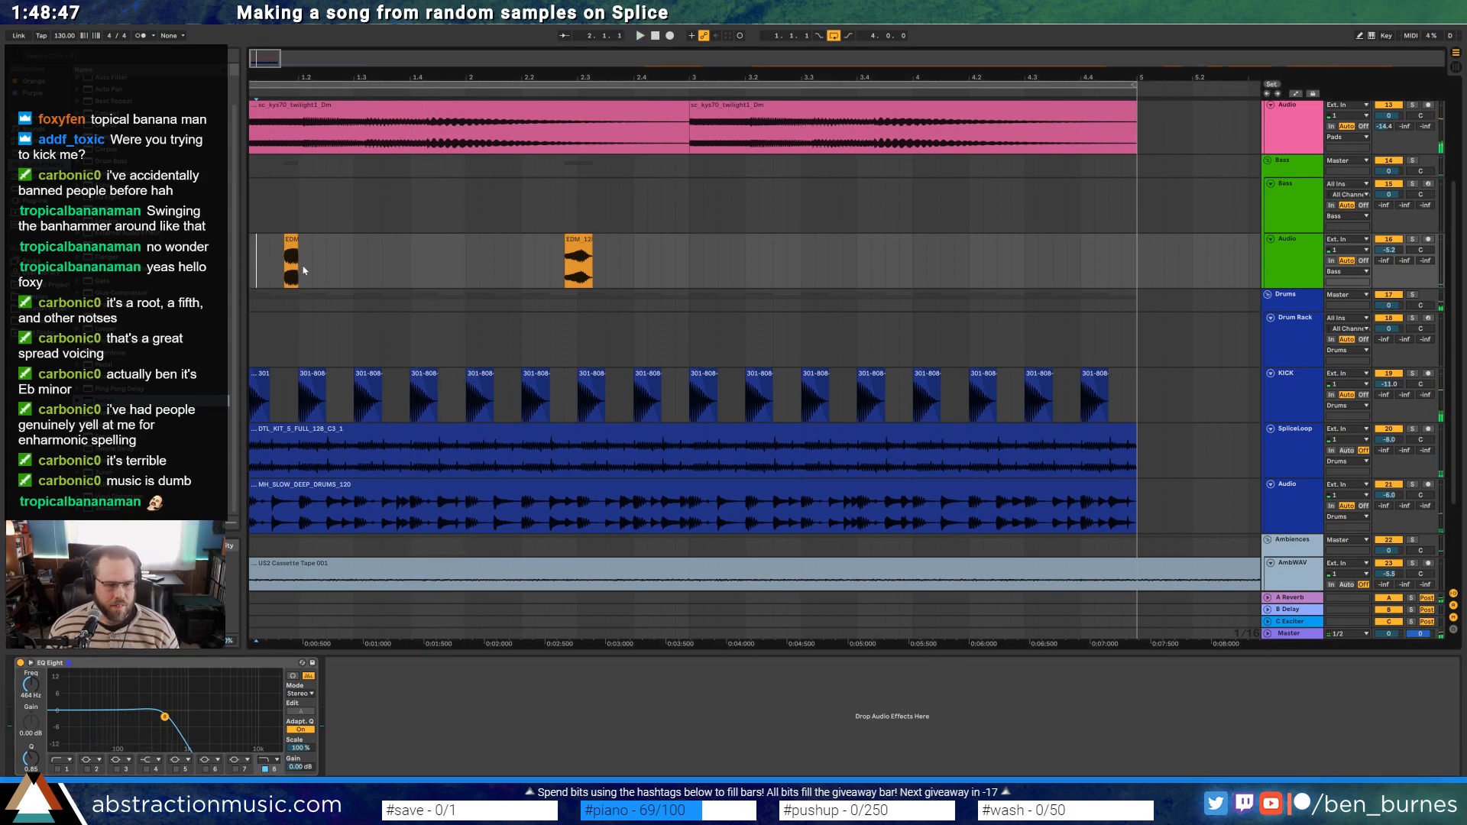
# Duplicate the bass audio track's opening beat and a half, including the short clip, directly after itself and start playback
pyautogui.moveTo(323, 268); pyautogui.dragTo(255, 267)
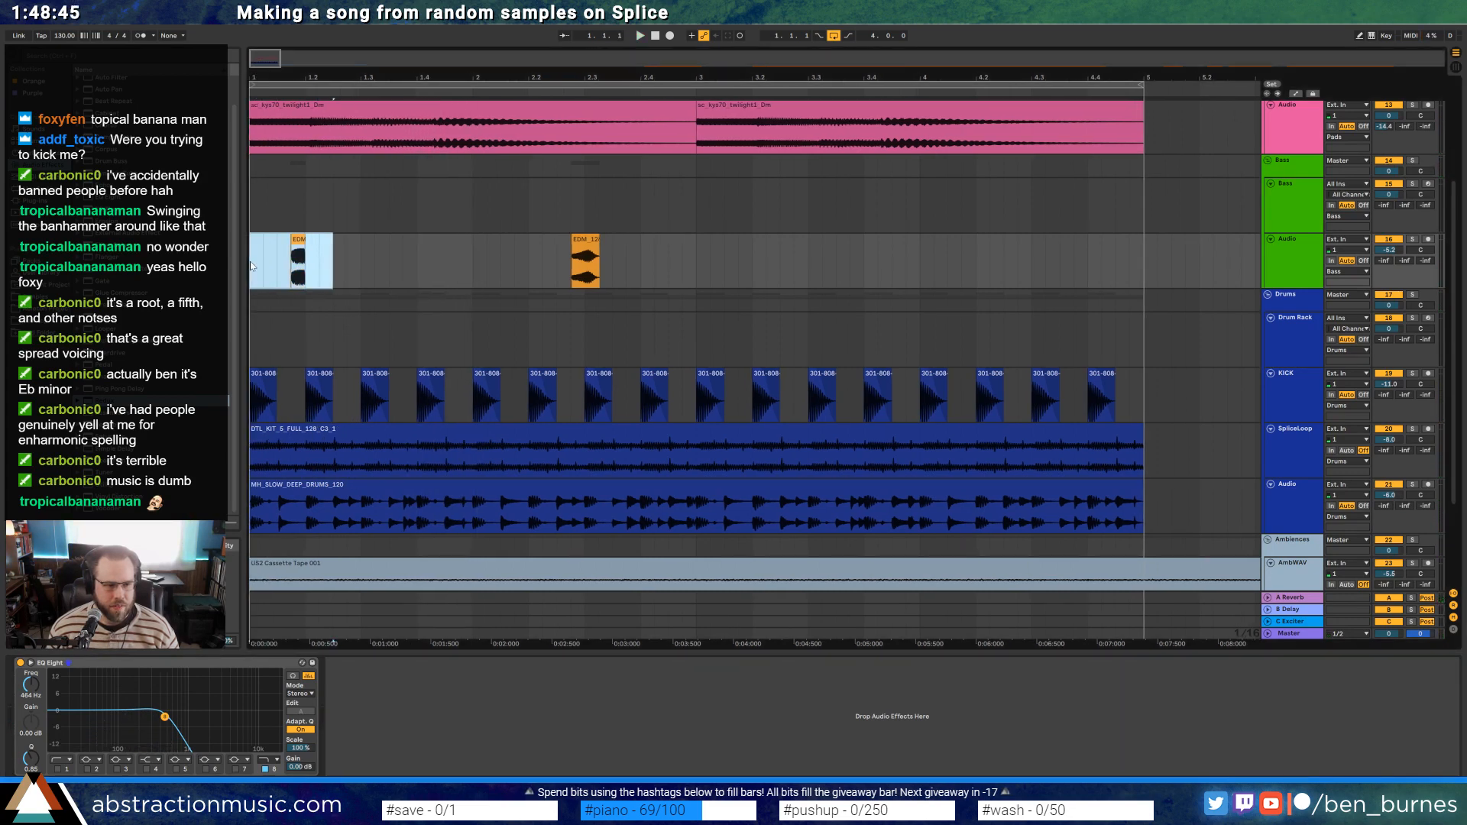
pyautogui.hotkey('ctrl', 'd')
pyautogui.click(434, 263)
pyautogui.press('space')
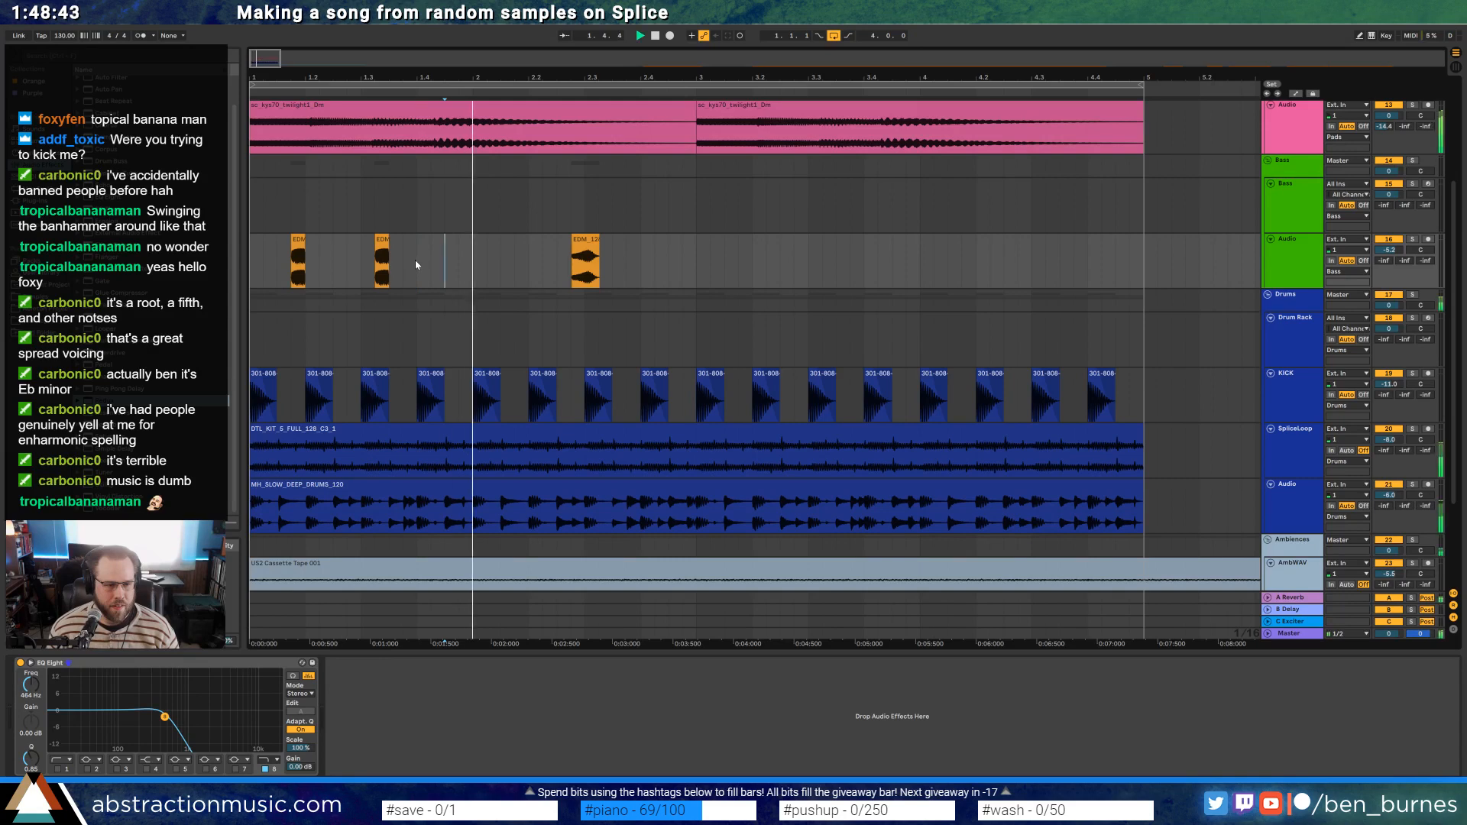
# Move the longer bass clip to beat 2.4, extend it to bar 3, and stretch its sample so the swell builds through the clip
pyautogui.click(581, 246)
pyautogui.press('space')
pyautogui.moveTo(581, 246)
pyautogui.mouseDown()
pyautogui.moveTo(691, 242)
pyautogui.moveTo(656, 238)
pyautogui.moveTo(696, 264)
pyautogui.mouseUp()
pyautogui.doubleClick(654, 252)
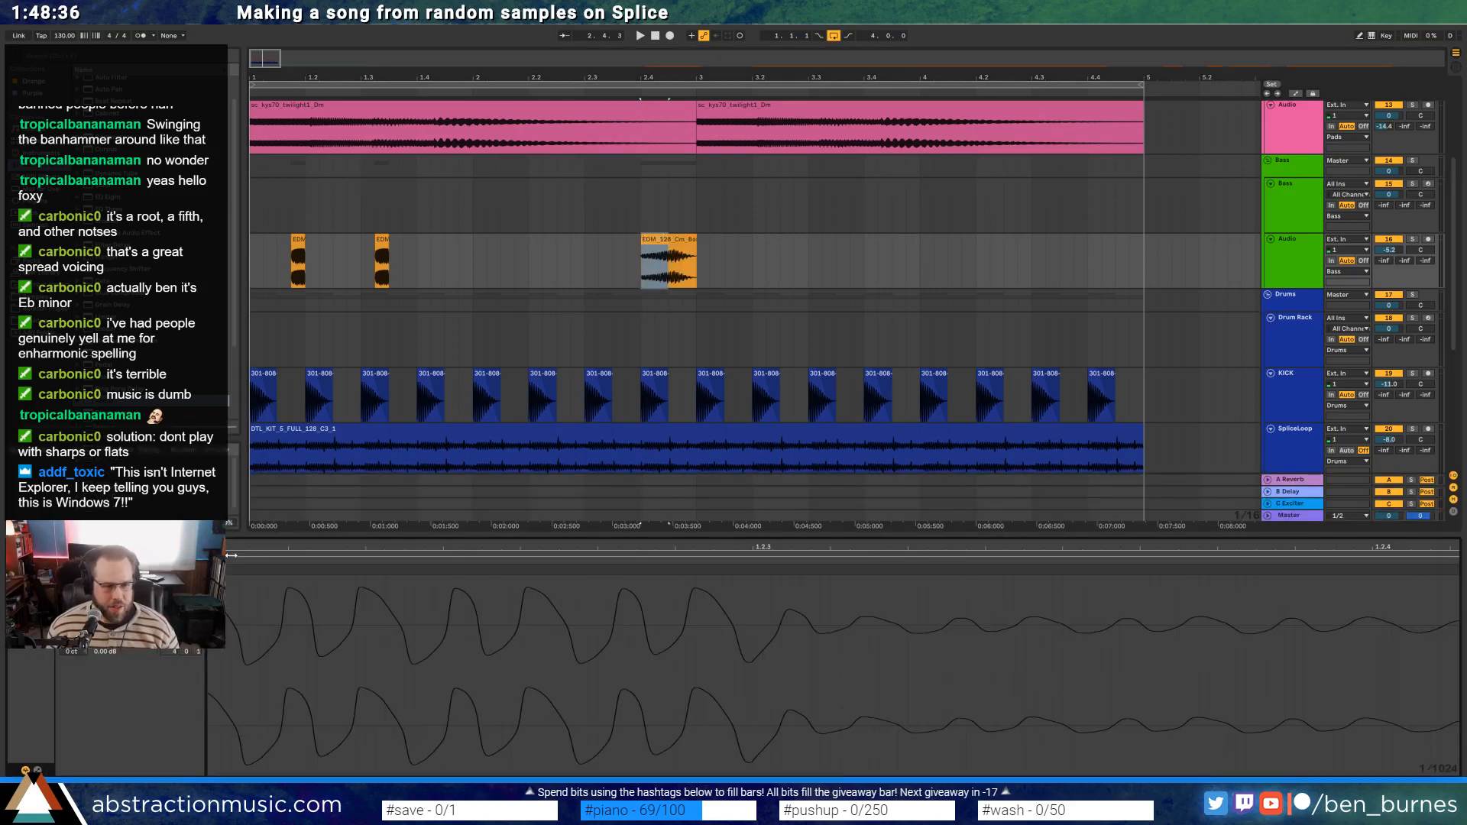
pyautogui.click(767, 271)
pyautogui.click(683, 252)
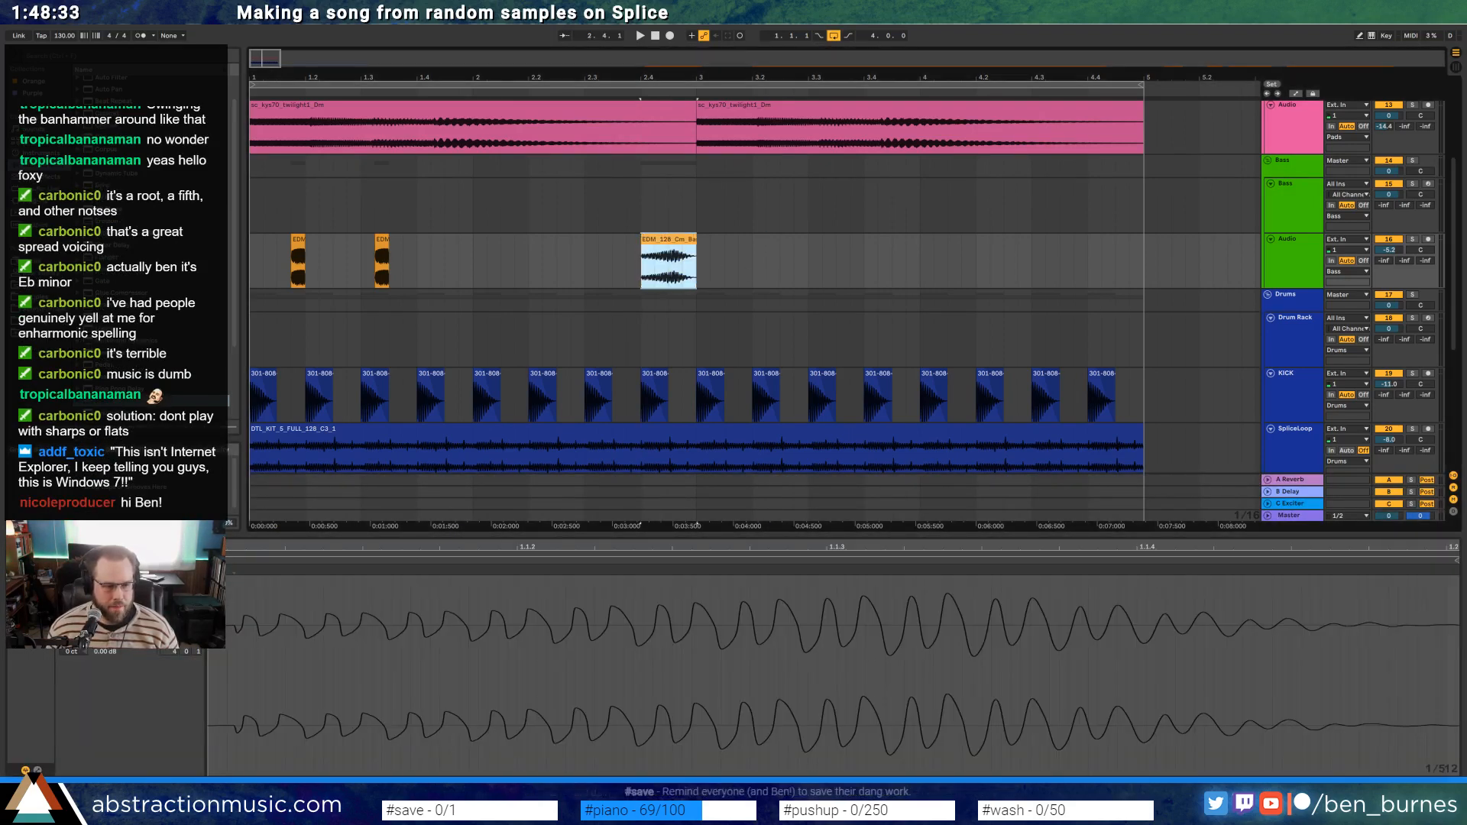
pyautogui.moveTo(142, 600); pyautogui.dragTo(142, 550)
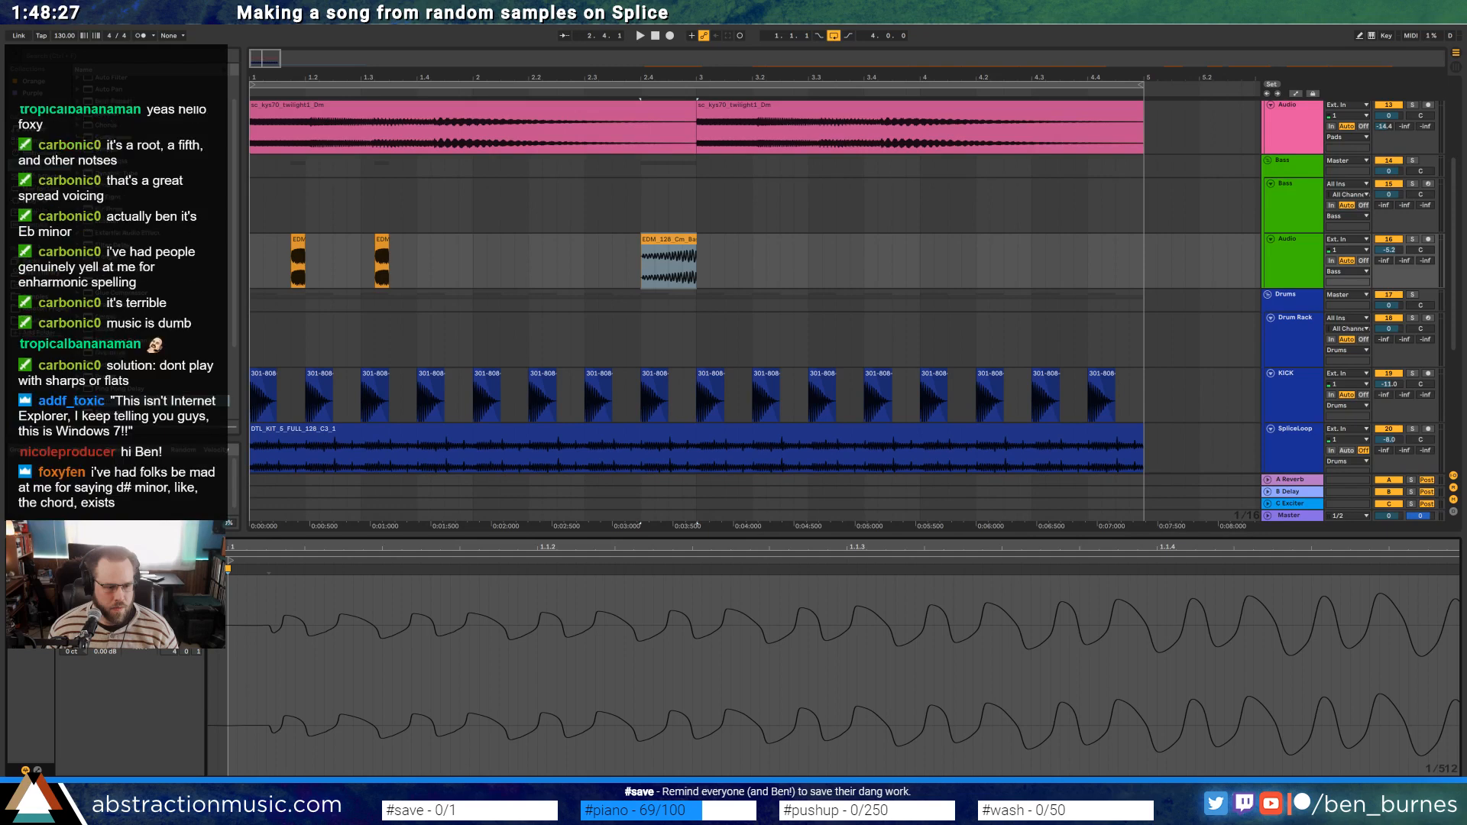
# Place copies of the short bass clip at 1.4.3, 2.1.3, 2.2.3 and 2.3.3 on the bass audio track
pyautogui.click(300, 245)
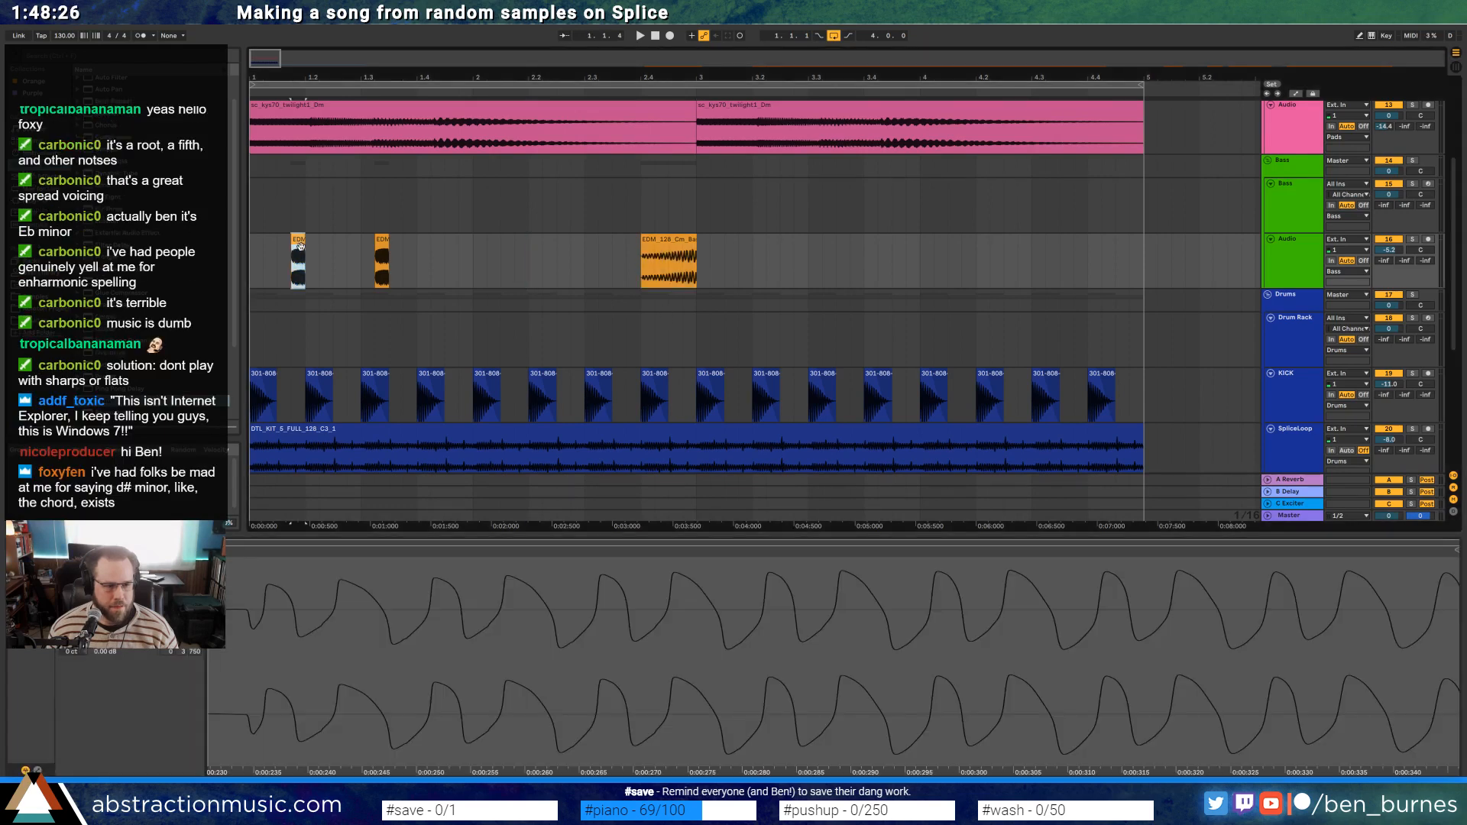
pyautogui.click(443, 259)
pyautogui.hotkey('ctrl', 'v')
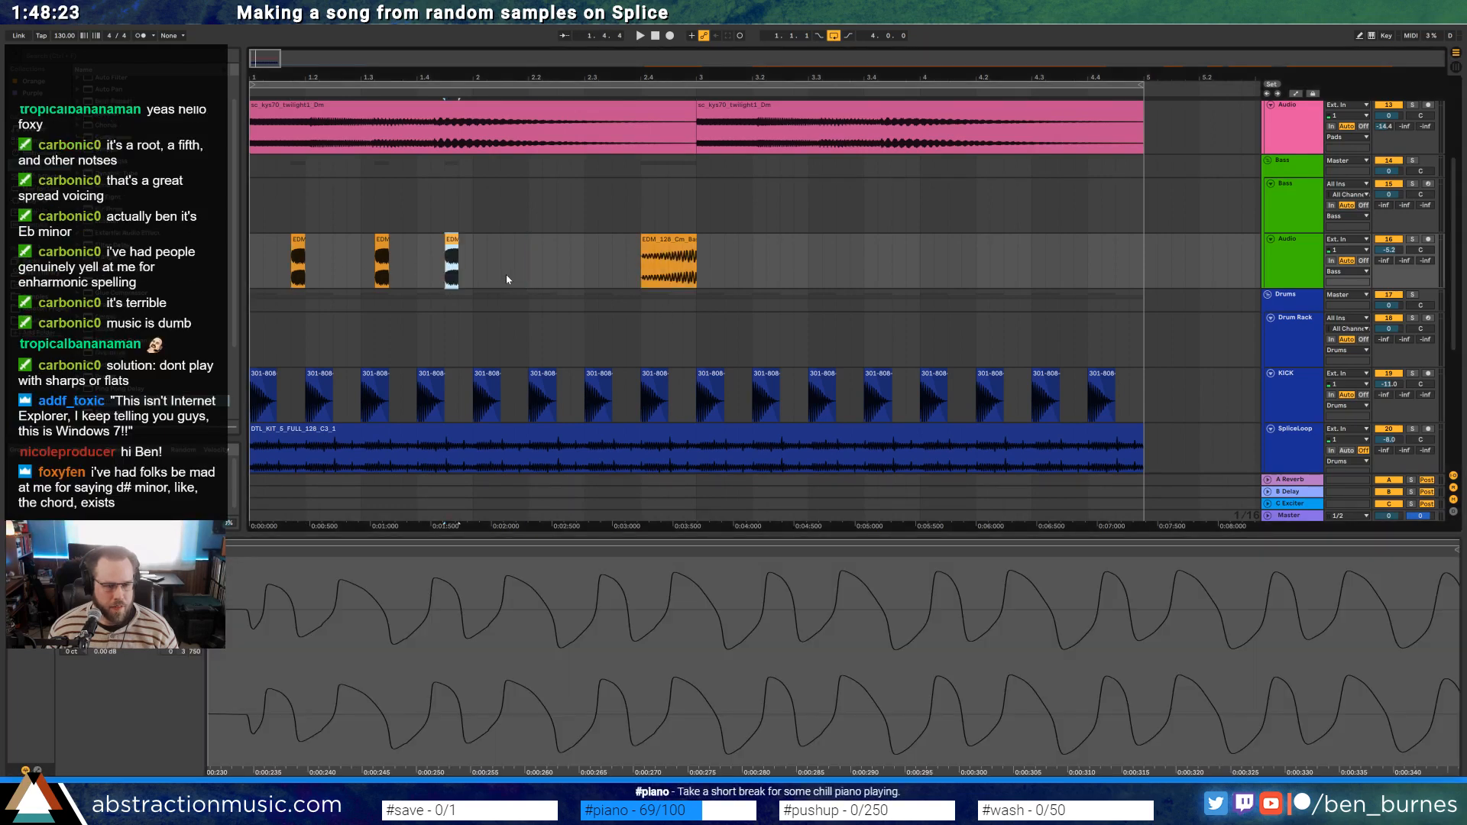
pyautogui.click(506, 278)
pyautogui.hotkey('ctrl', 'v')
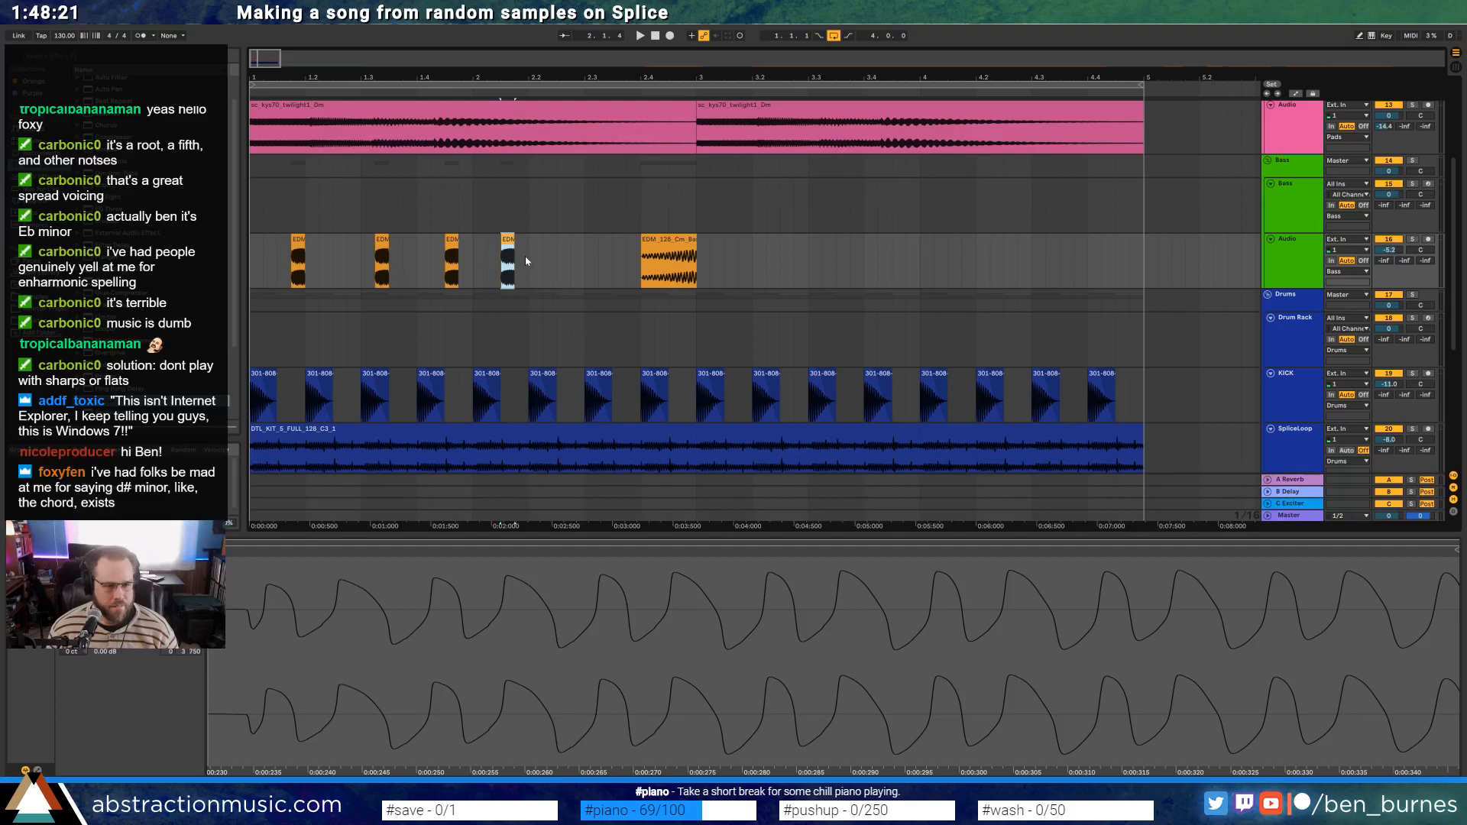
pyautogui.click(561, 263)
pyautogui.hotkey('ctrl', 'v')
pyautogui.click(624, 263)
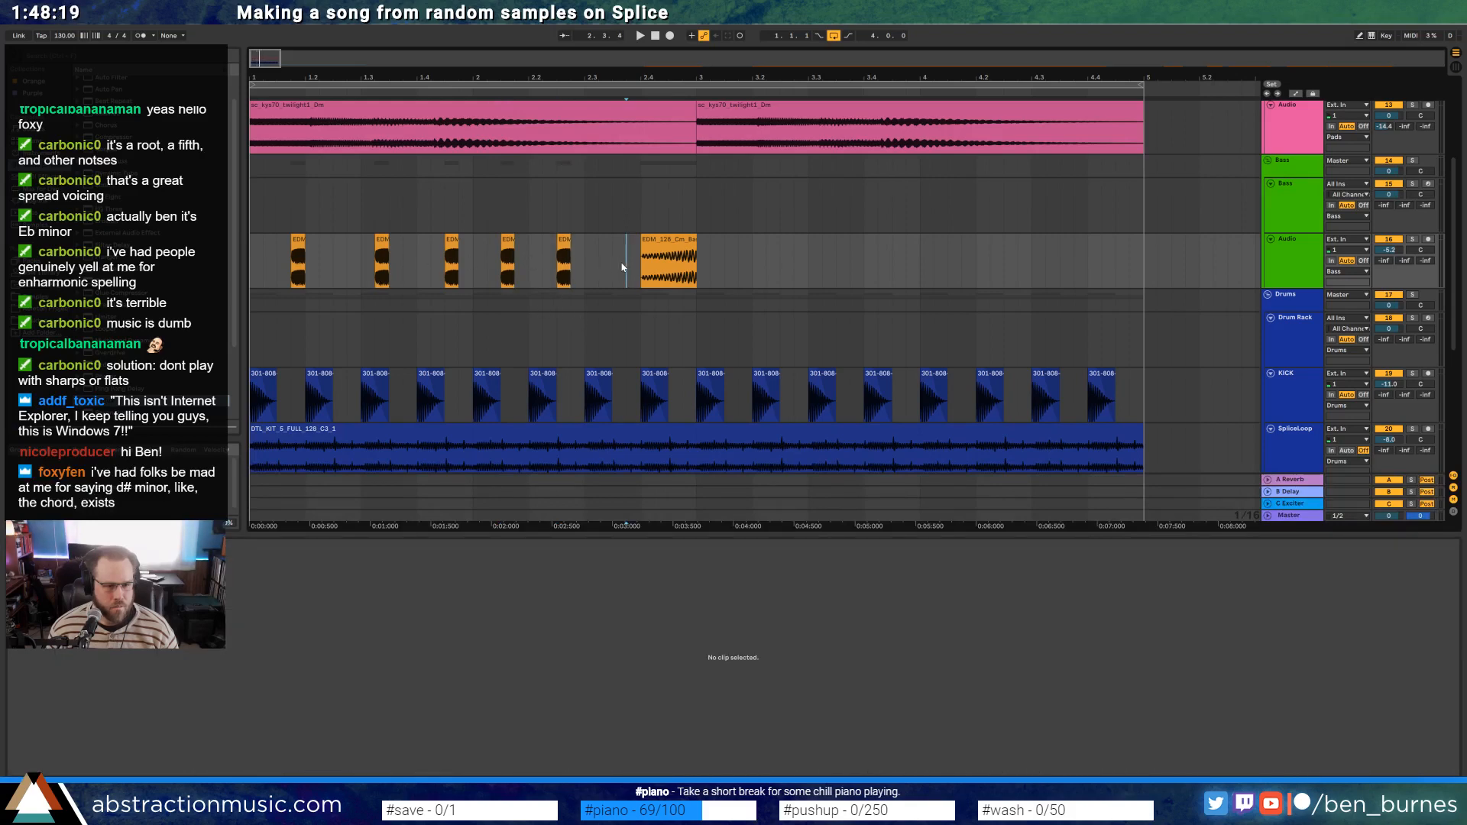
pyautogui.hotkey('ctrl', 'v')
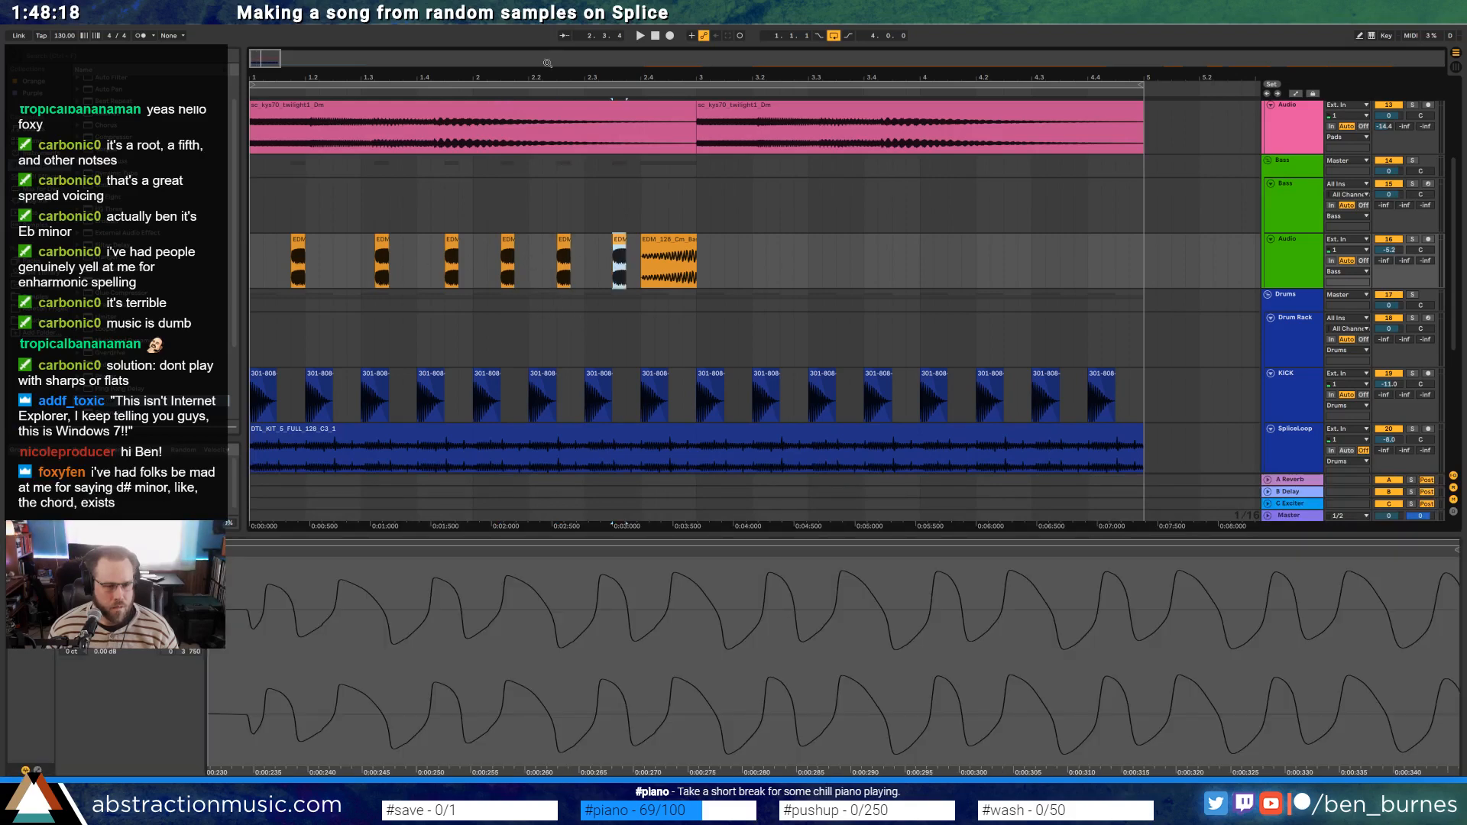
# Duplicate the bass audio track's first two bars into bars 3 and 4 and play the loop
pyautogui.click(654, 37)
pyautogui.moveTo(704, 275); pyautogui.dragTo(252, 271)
pyautogui.hotkey('ctrl', 'd')
pyautogui.click(654, 37)
pyautogui.press('space')
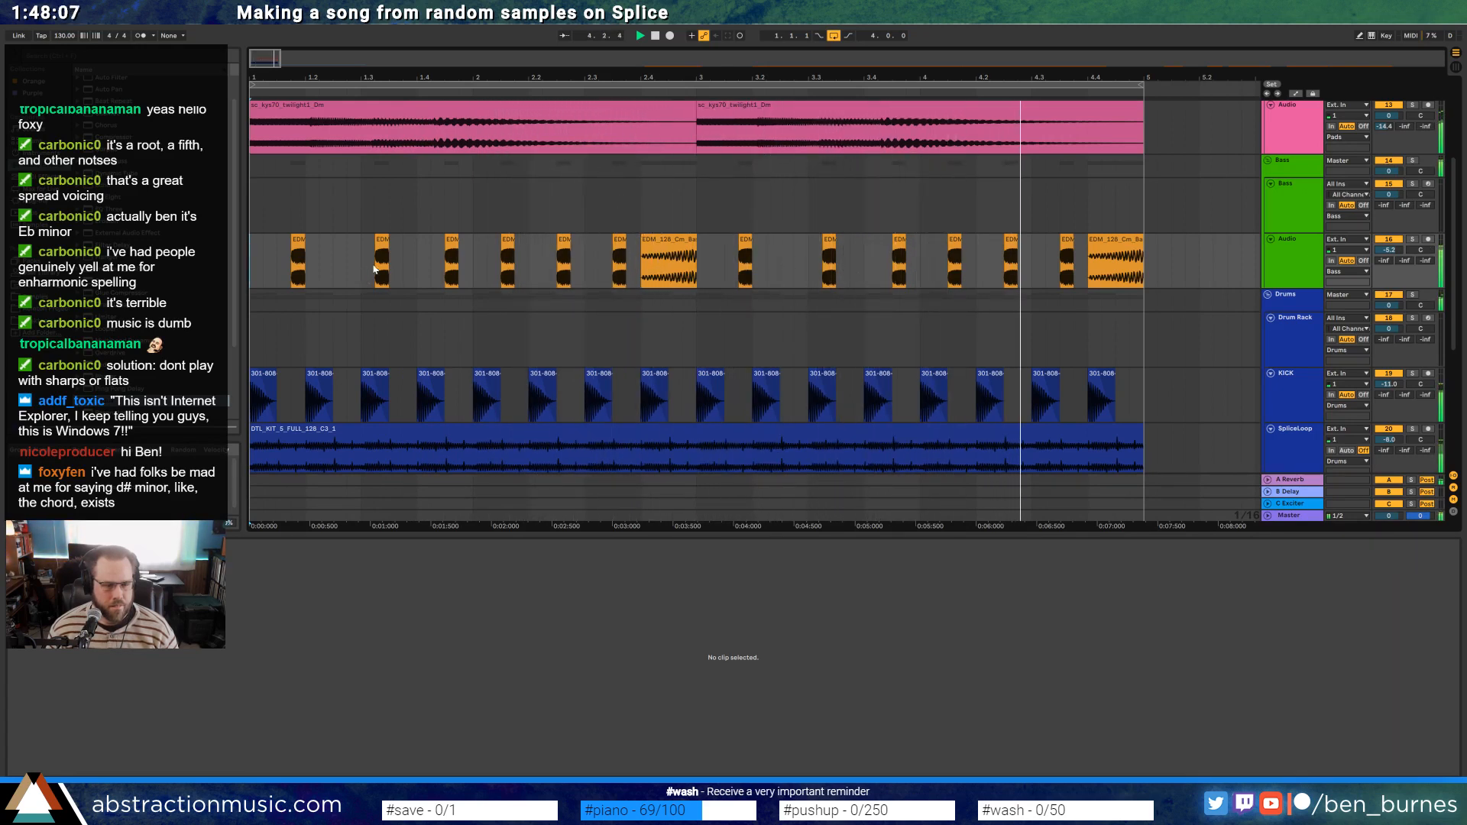
pyautogui.press('space')
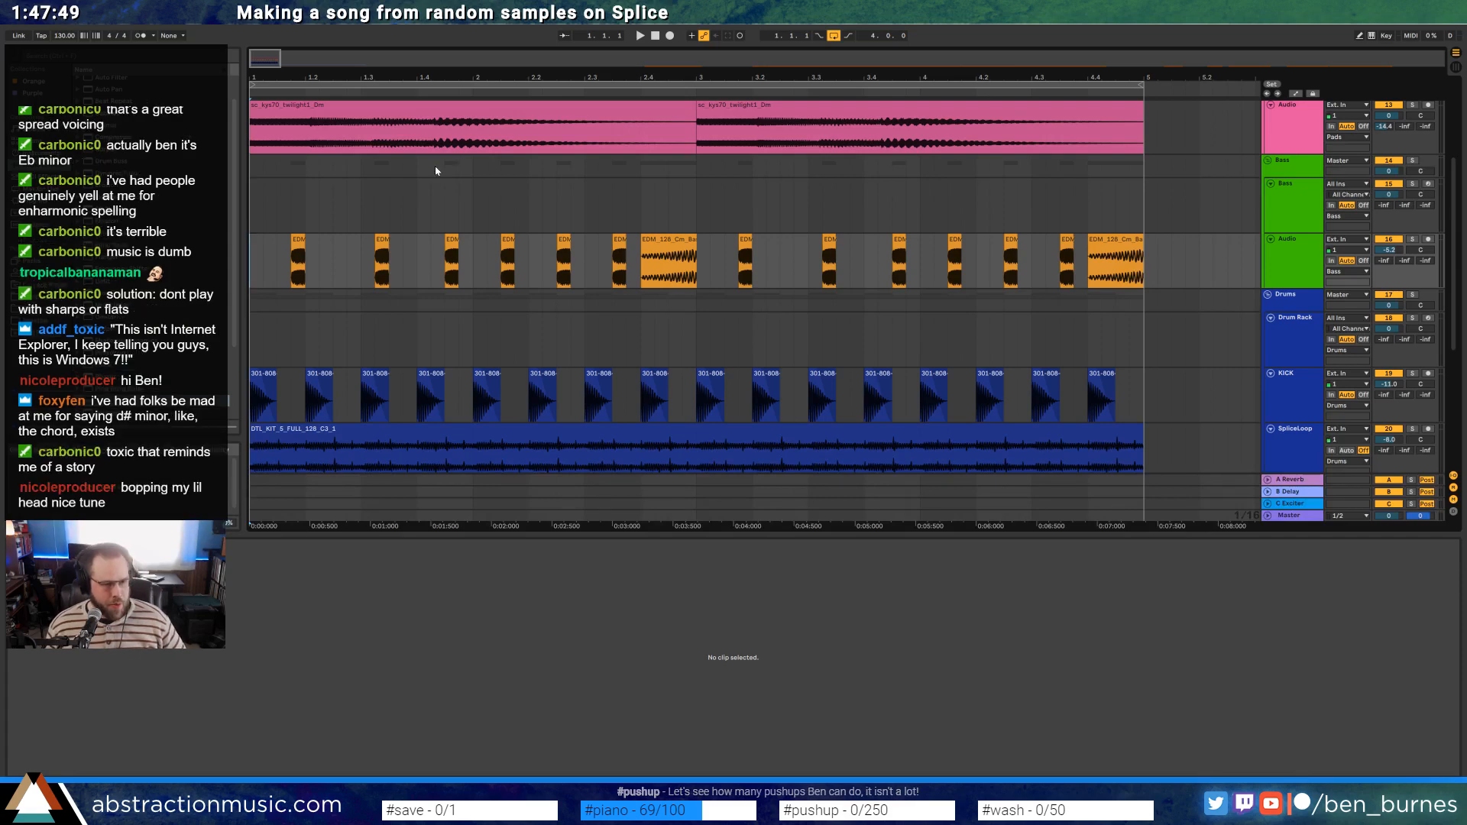
# Move the first short bass clip to 1.1.3 and repeat its one-beat pattern at 1.2.3 and 1.3.3
pyautogui.moveTo(299, 243); pyautogui.dragTo(286, 243)
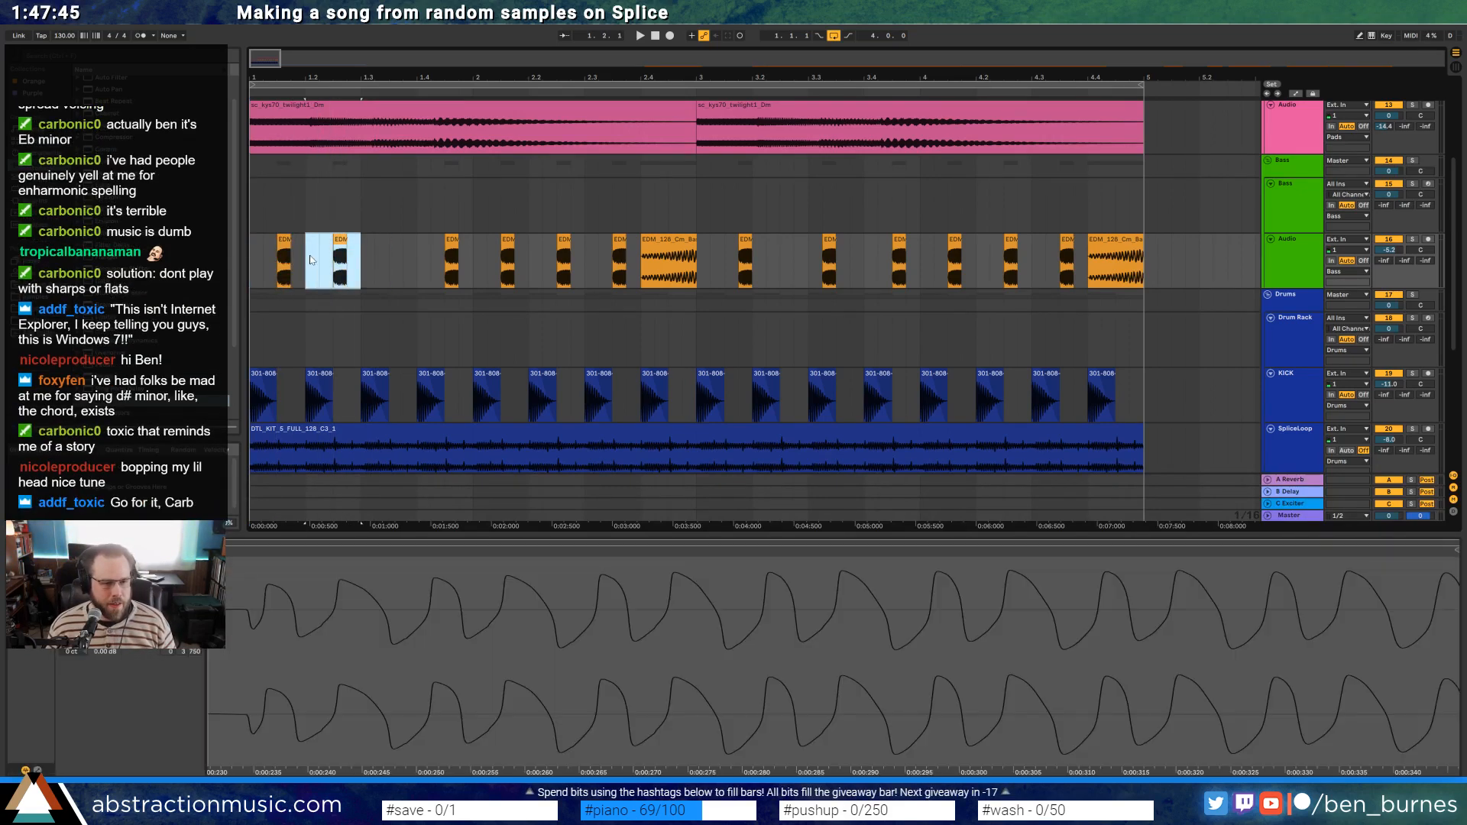
pyautogui.hotkey('ctrl', 'd')
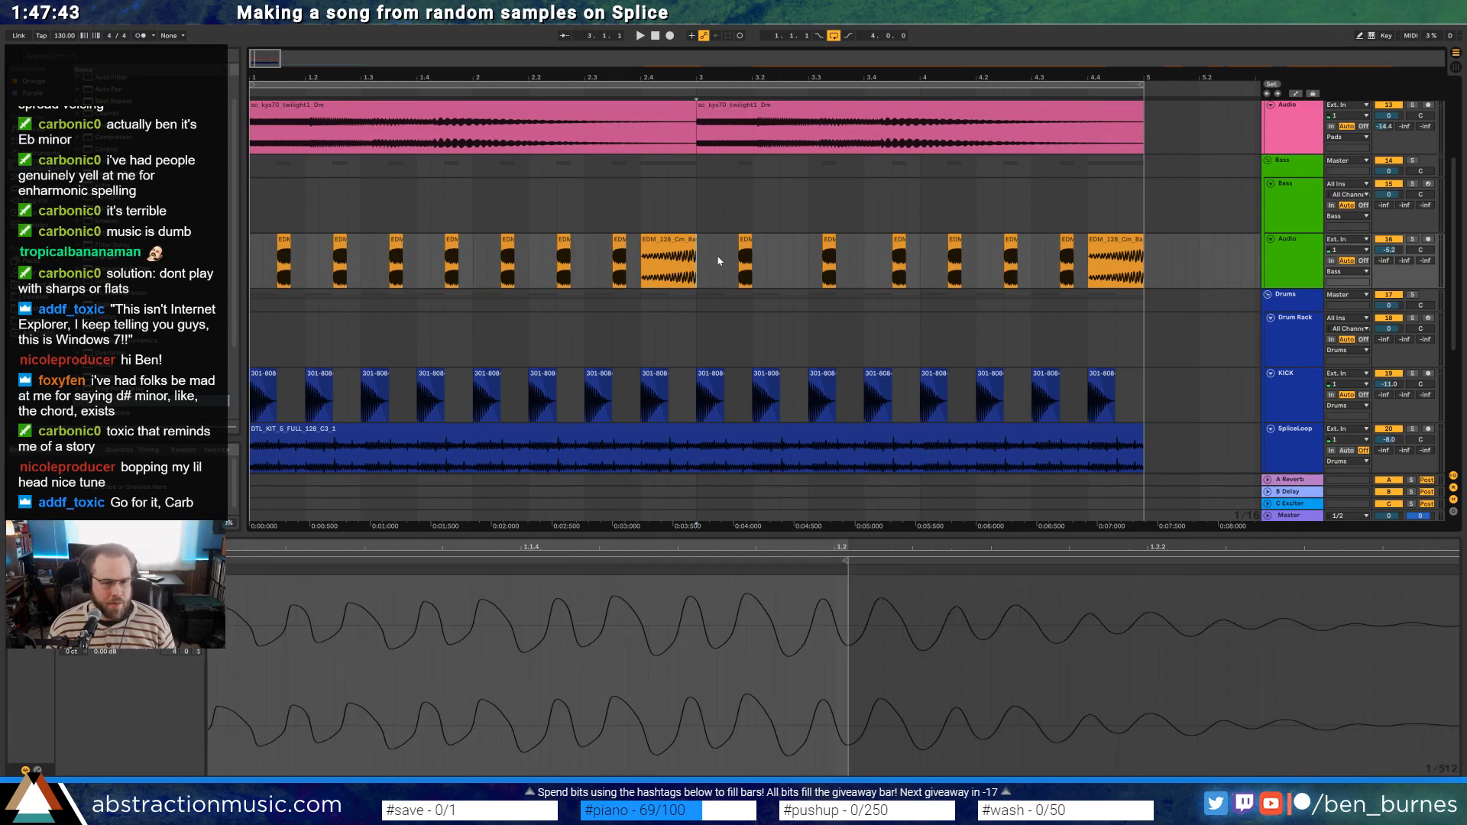
# Replace the bass audio in bars 3 and 4 with a duplicate of the revised first two bars
pyautogui.moveTo(697, 261); pyautogui.dragTo(1148, 244)
pyautogui.press('Delete')
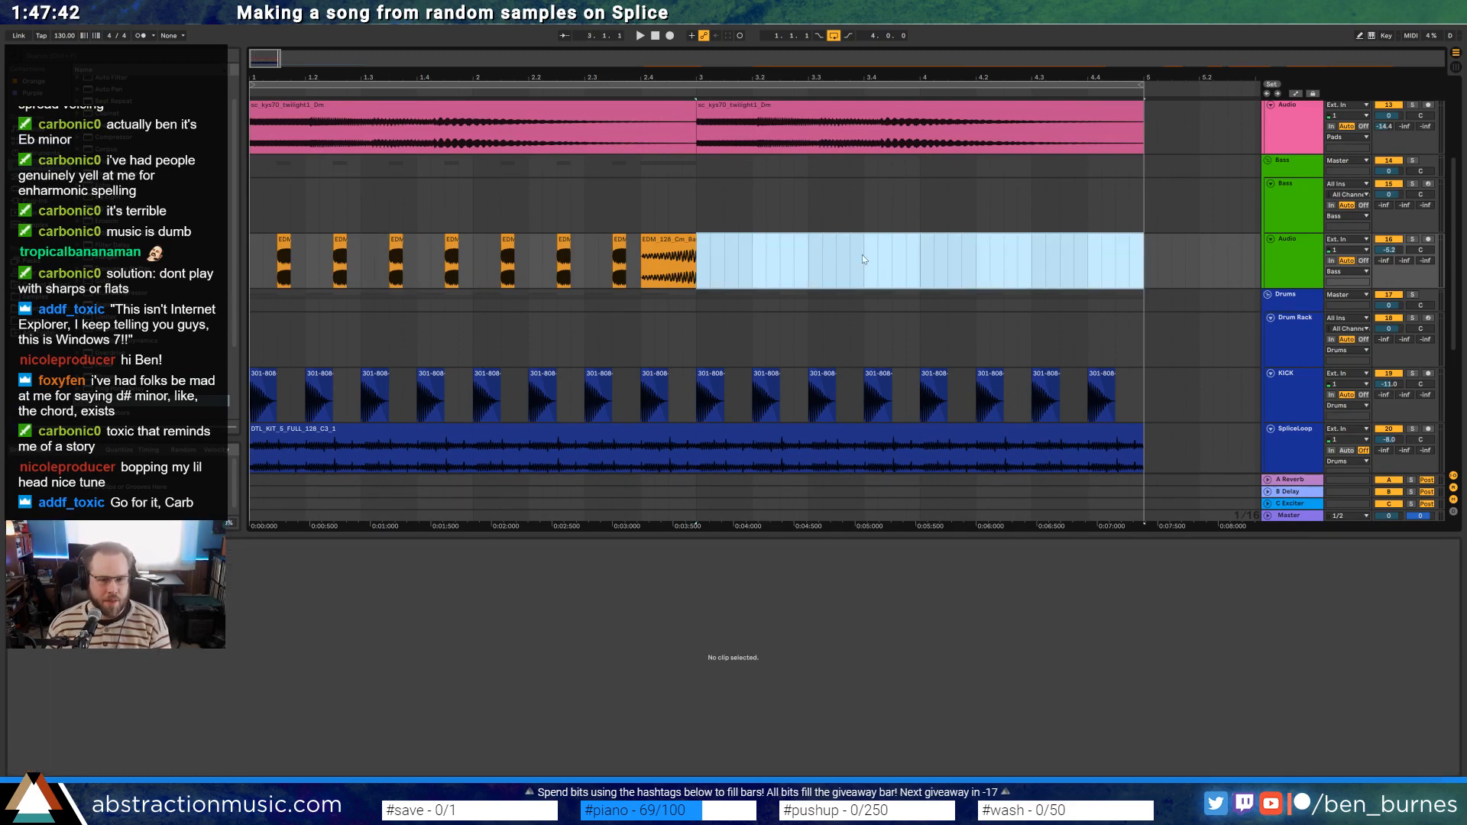
pyautogui.click(684, 261)
pyautogui.keyDown('shift'); pyautogui.click(282, 261); pyautogui.keyUp('shift')
pyautogui.hotkey('ctrl', 'd')
# Replace the long bass clip at beat 2.4 with a duplicate of the preceding short-clip beat and return to the song's start
pyautogui.click(646, 261)
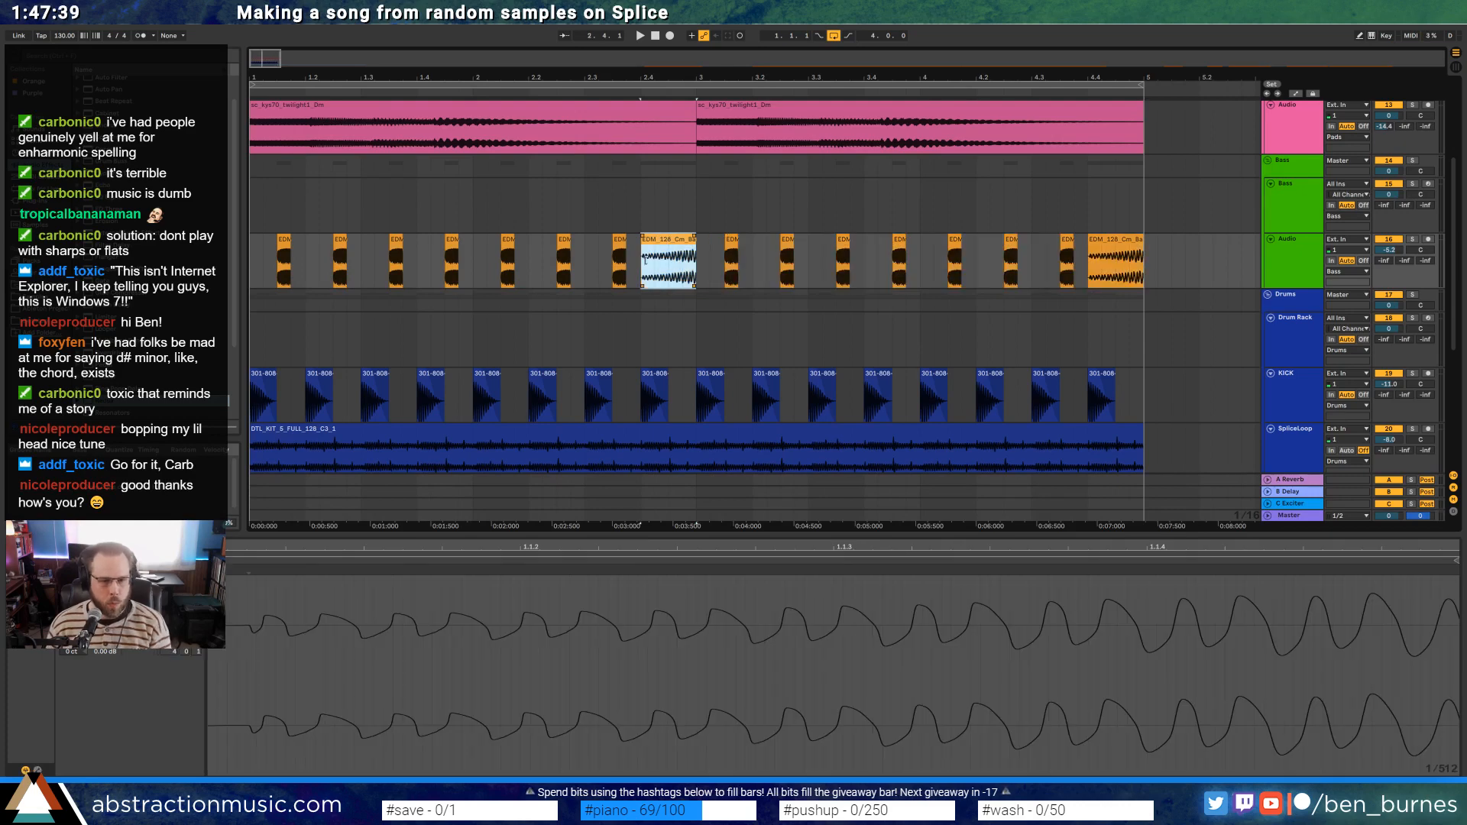
pyautogui.press('Delete')
pyautogui.moveTo(641, 261); pyautogui.dragTo(598, 264)
pyautogui.hotkey('ctrl', 'd')
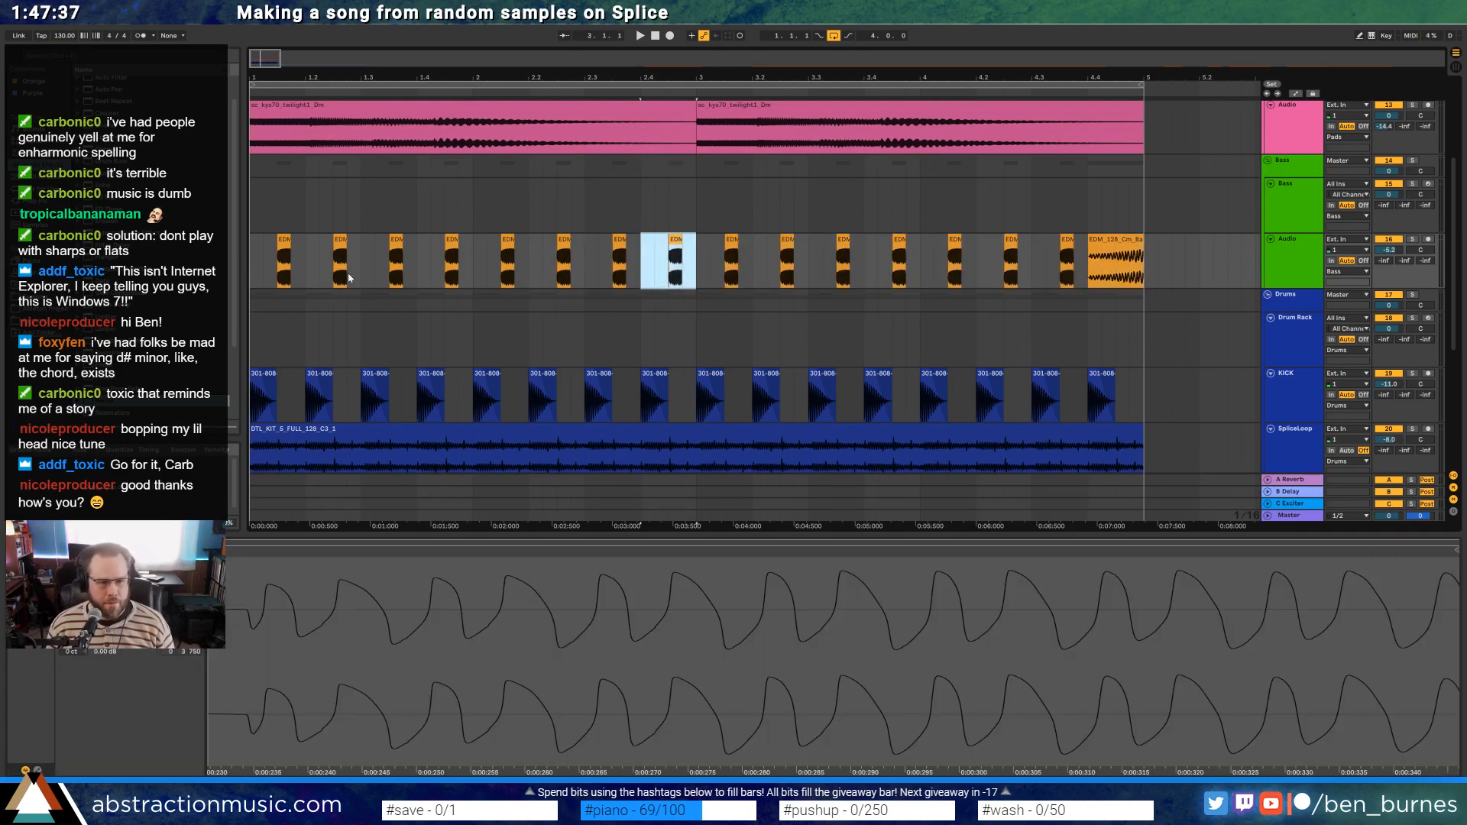
pyautogui.click(256, 261)
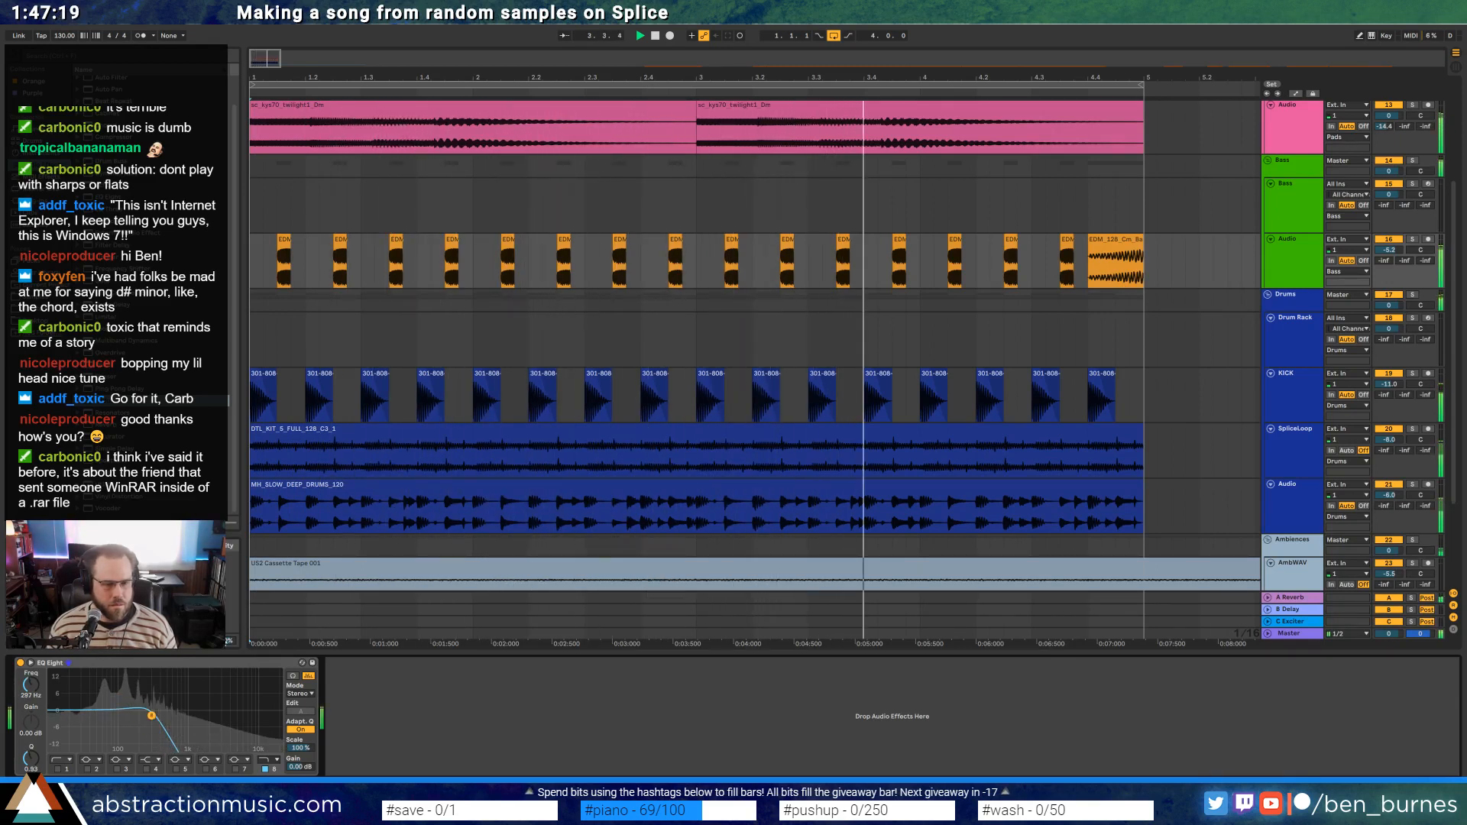
# Rearrange the short bass hit at 2.4.3 into hits at 2.4.2 and 2.4.4, and add a fade-in to the long clip at 4.4
pyautogui.moveTo(670, 240)
pyautogui.mouseDown()
pyautogui.moveTo(657, 248)
pyautogui.moveTo(691, 256)
pyautogui.mouseUp()
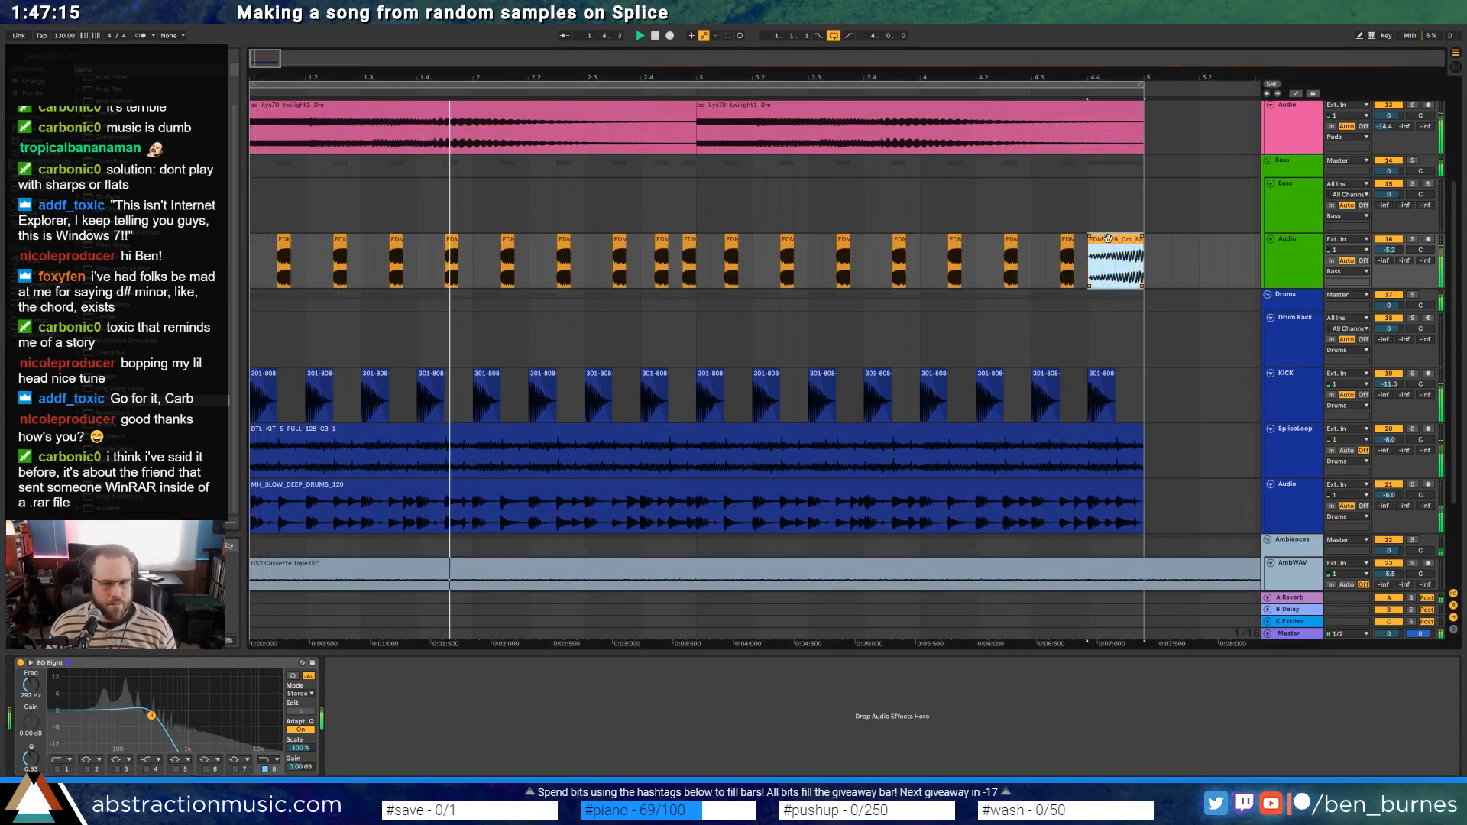
pyautogui.moveTo(1091, 239); pyautogui.dragTo(1131, 245)
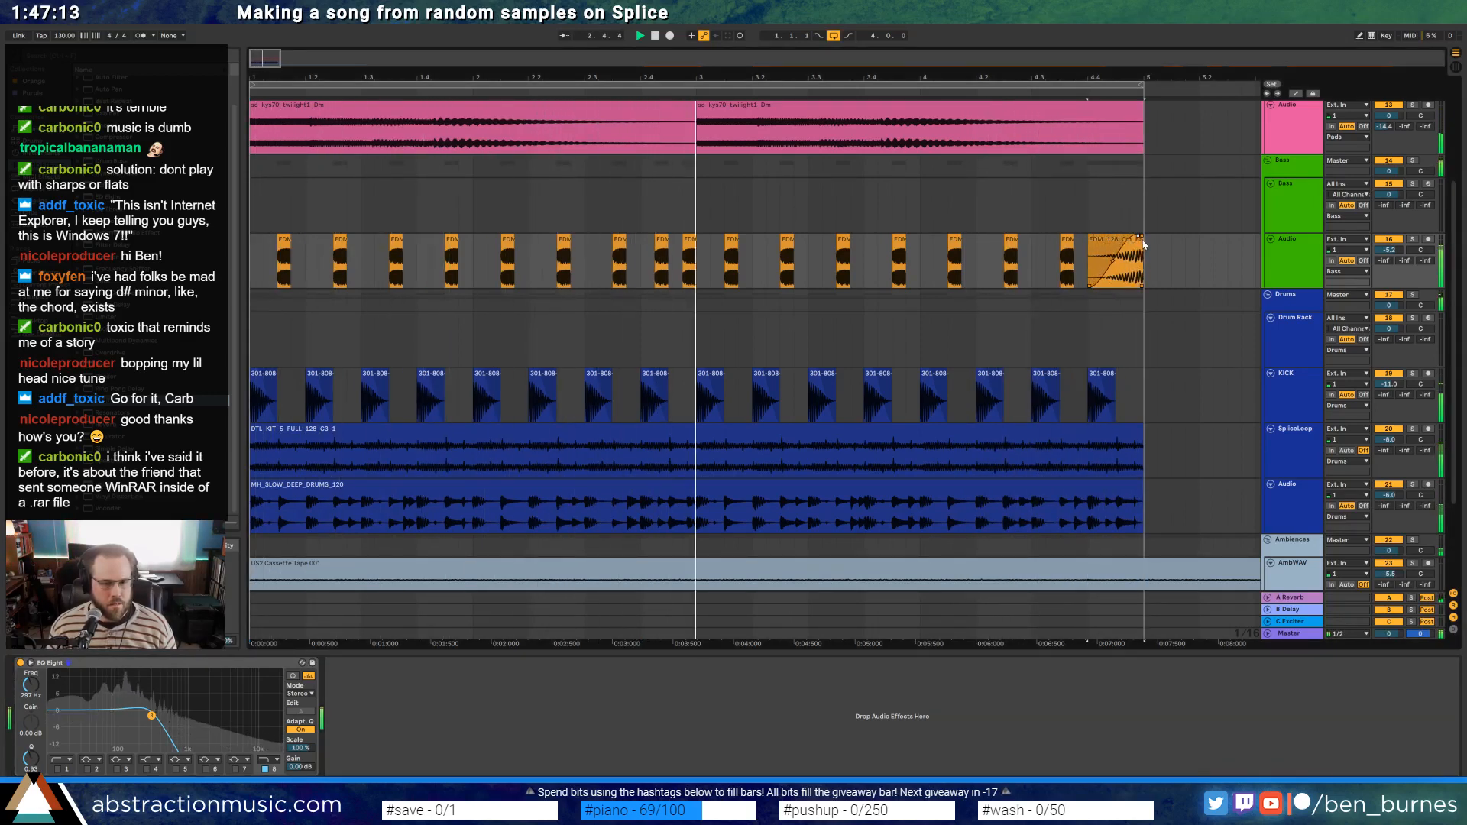
# Add a fade-out to each of the nine short bass clips in bars 1 and 2, and play from the start
pyautogui.click(283, 252)
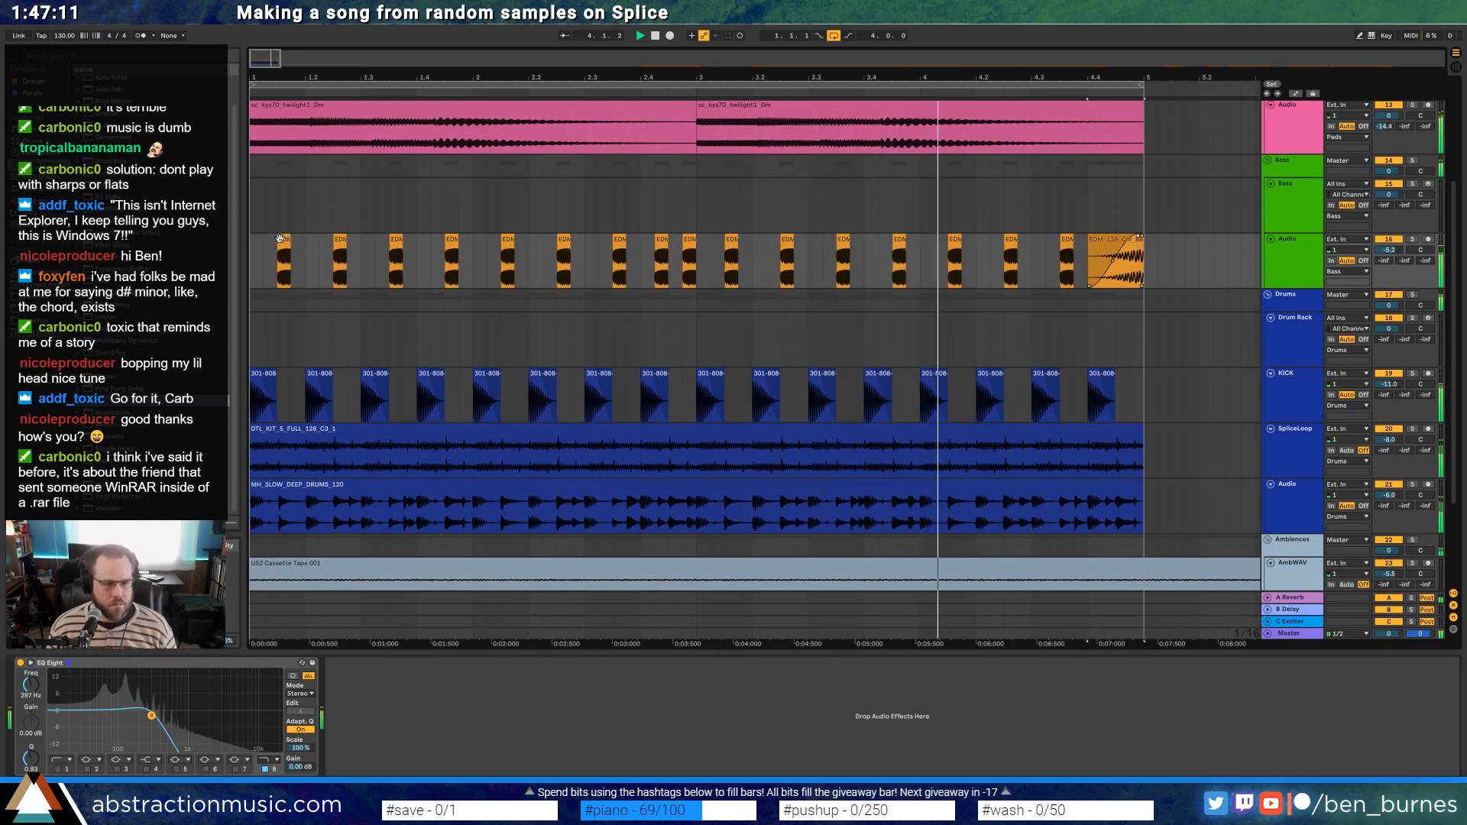
pyautogui.scroll(2, 284, 241)
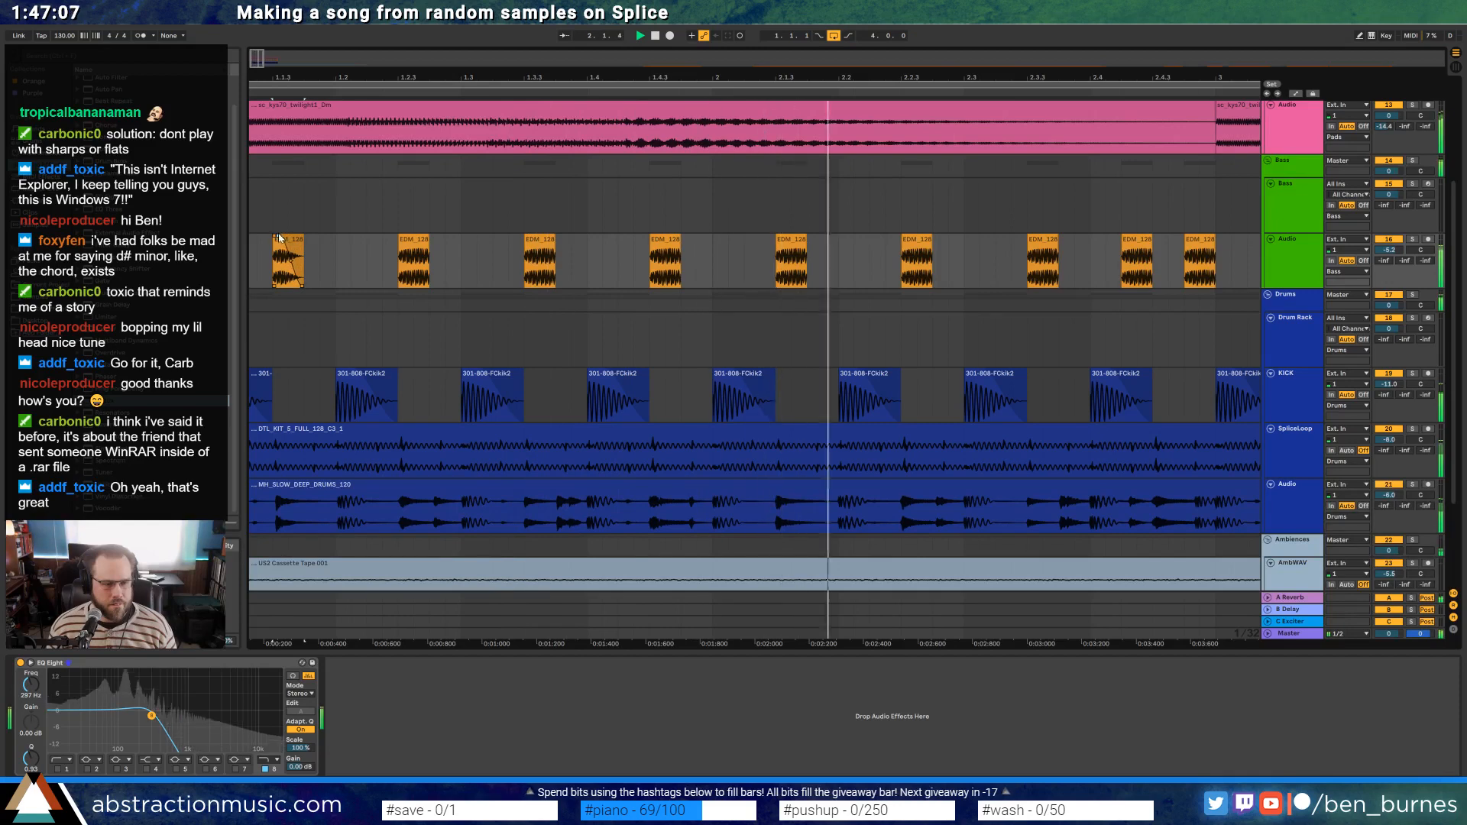
pyautogui.click(277, 238)
pyautogui.click(411, 240)
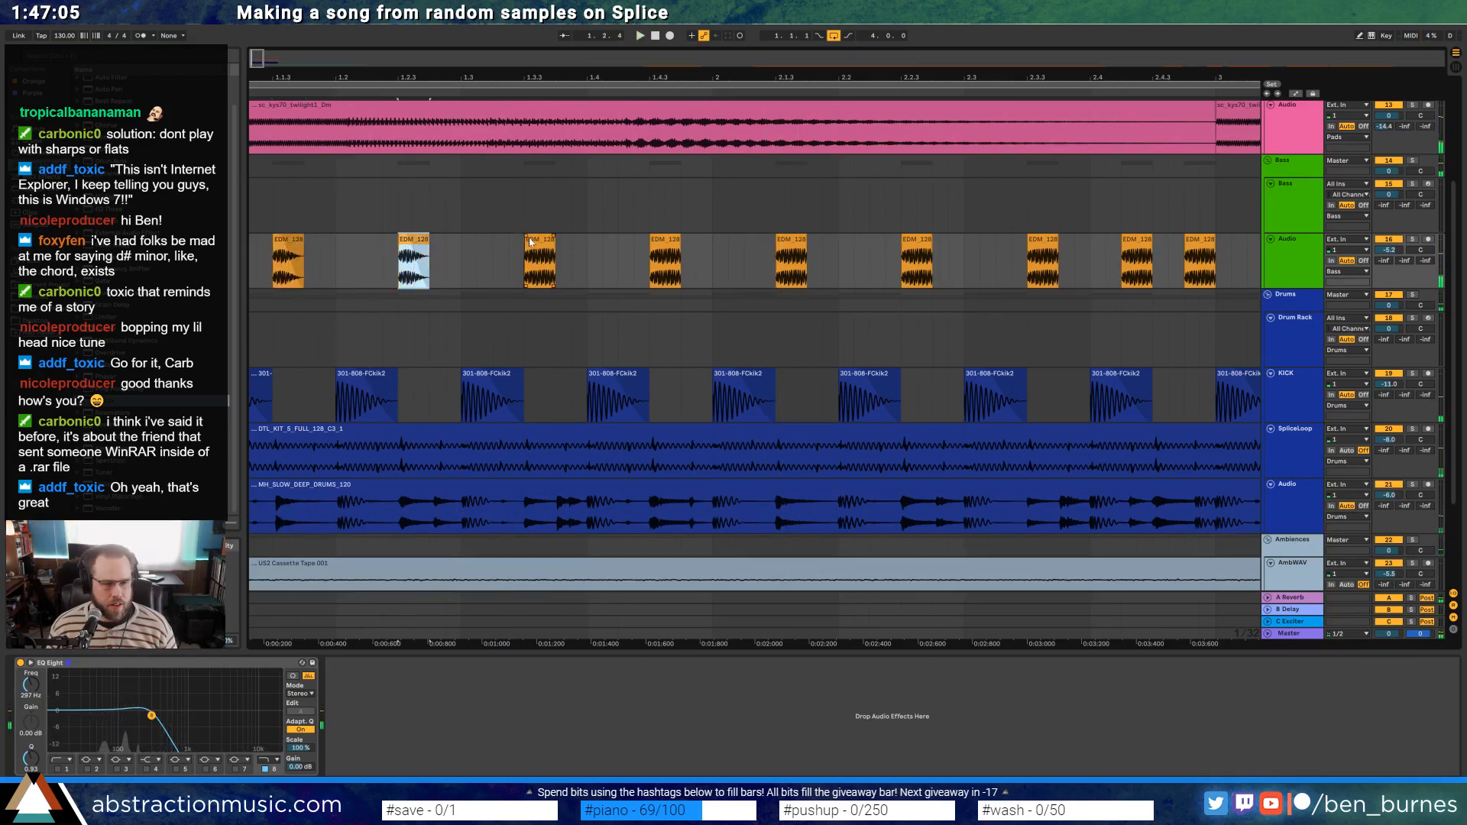
pyautogui.click(538, 240)
pyautogui.click(664, 240)
pyautogui.click(790, 247)
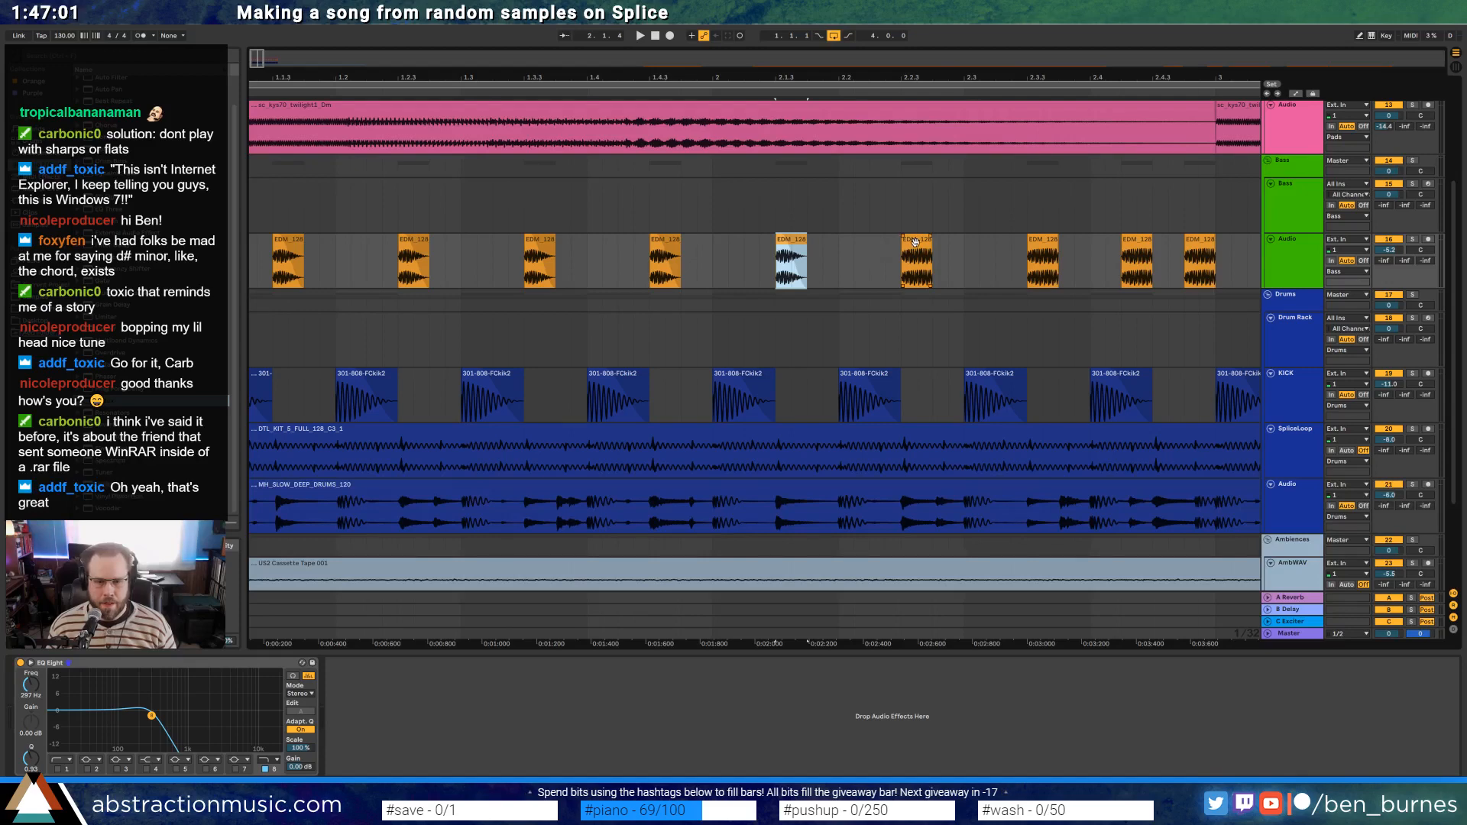
pyautogui.click(914, 242)
pyautogui.click(1043, 245)
pyautogui.click(1137, 245)
pyautogui.click(1201, 244)
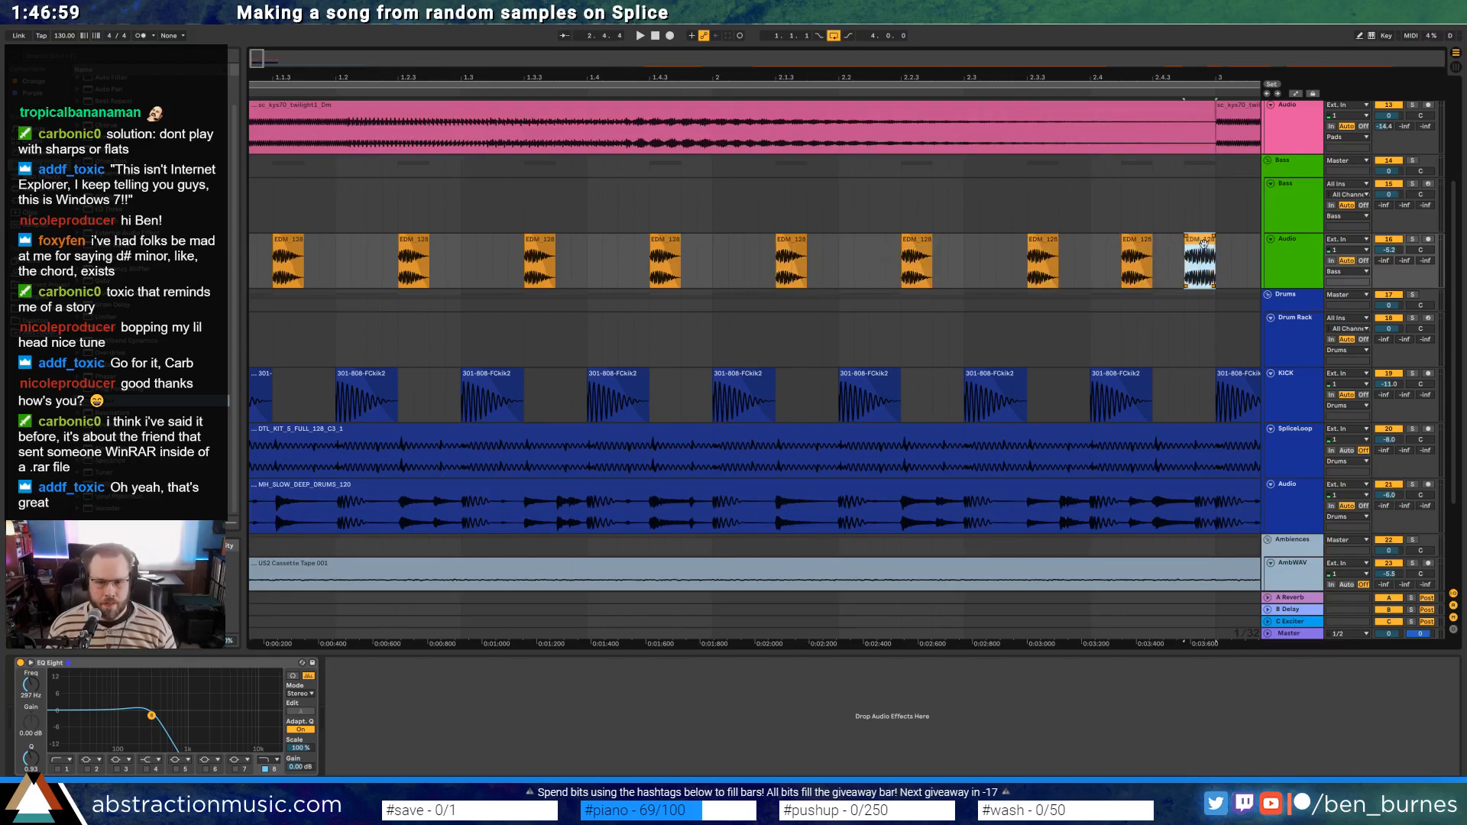
pyautogui.press('Home')
pyautogui.press('space')
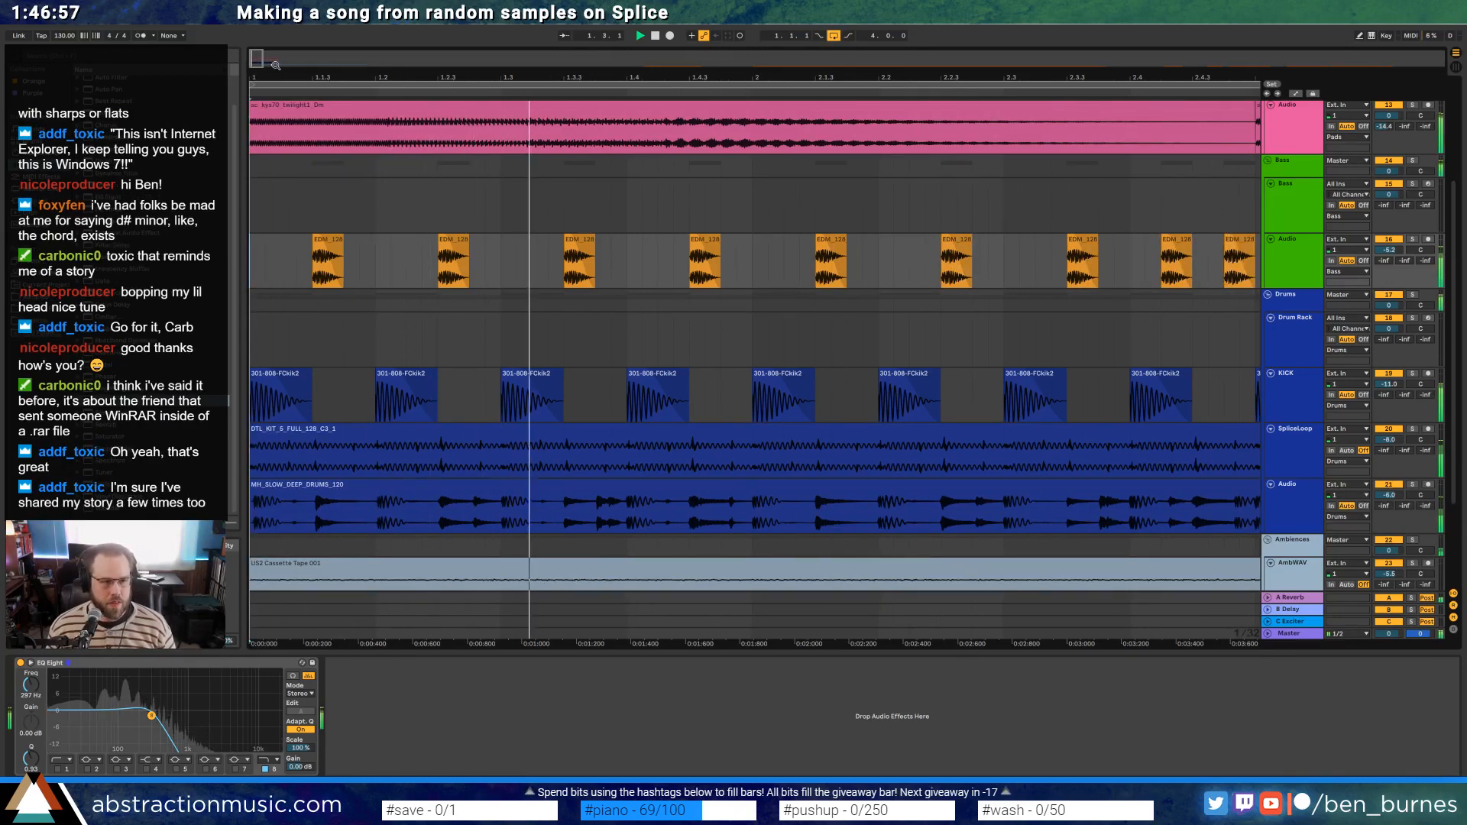
# Add a fade-out to each of the seven short bass clips in bars 3 and 4
pyautogui.moveTo(275, 65); pyautogui.dragTo(467, 222)
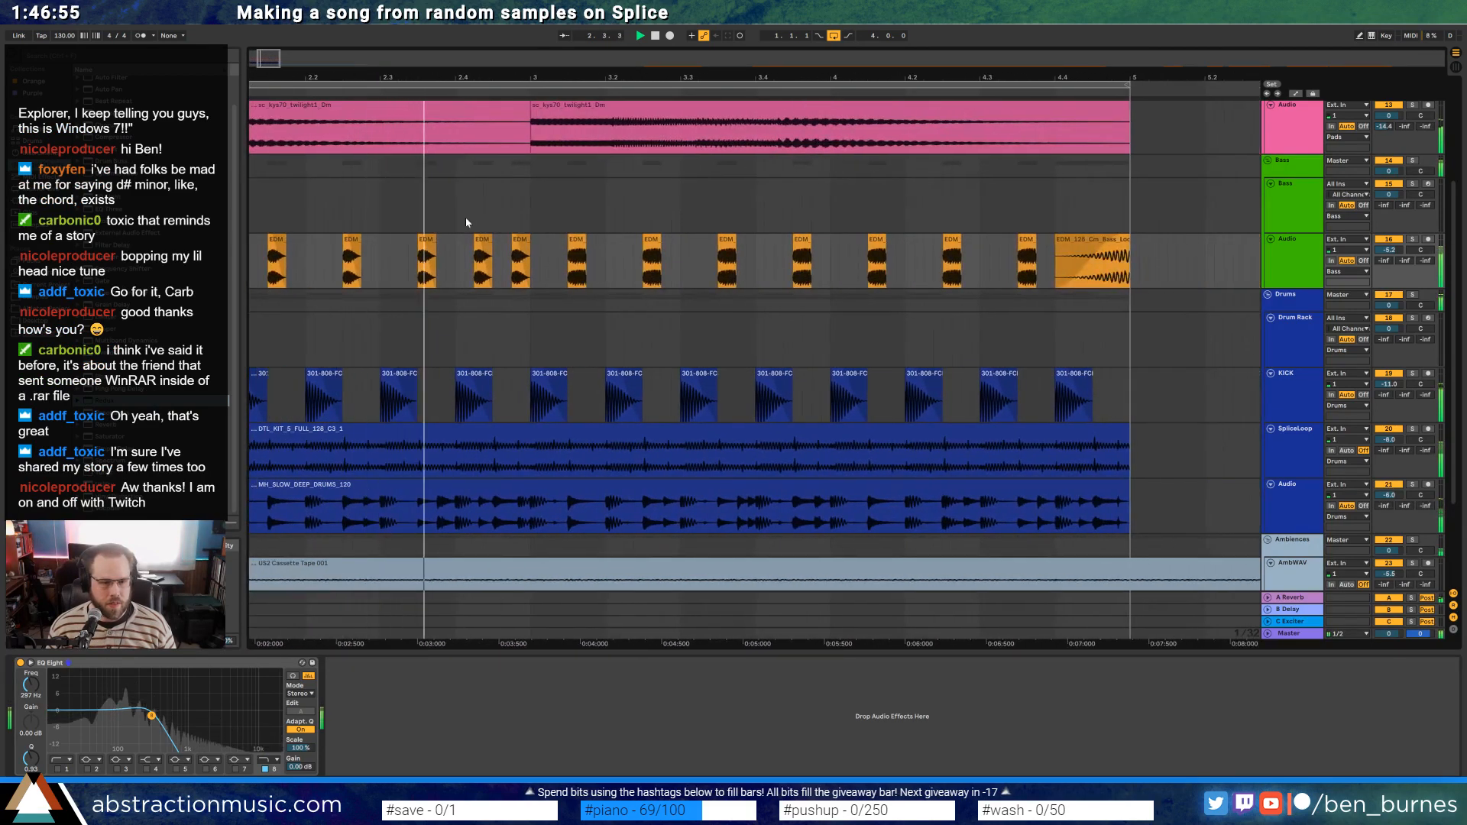
pyautogui.click(576, 252)
pyautogui.click(651, 253)
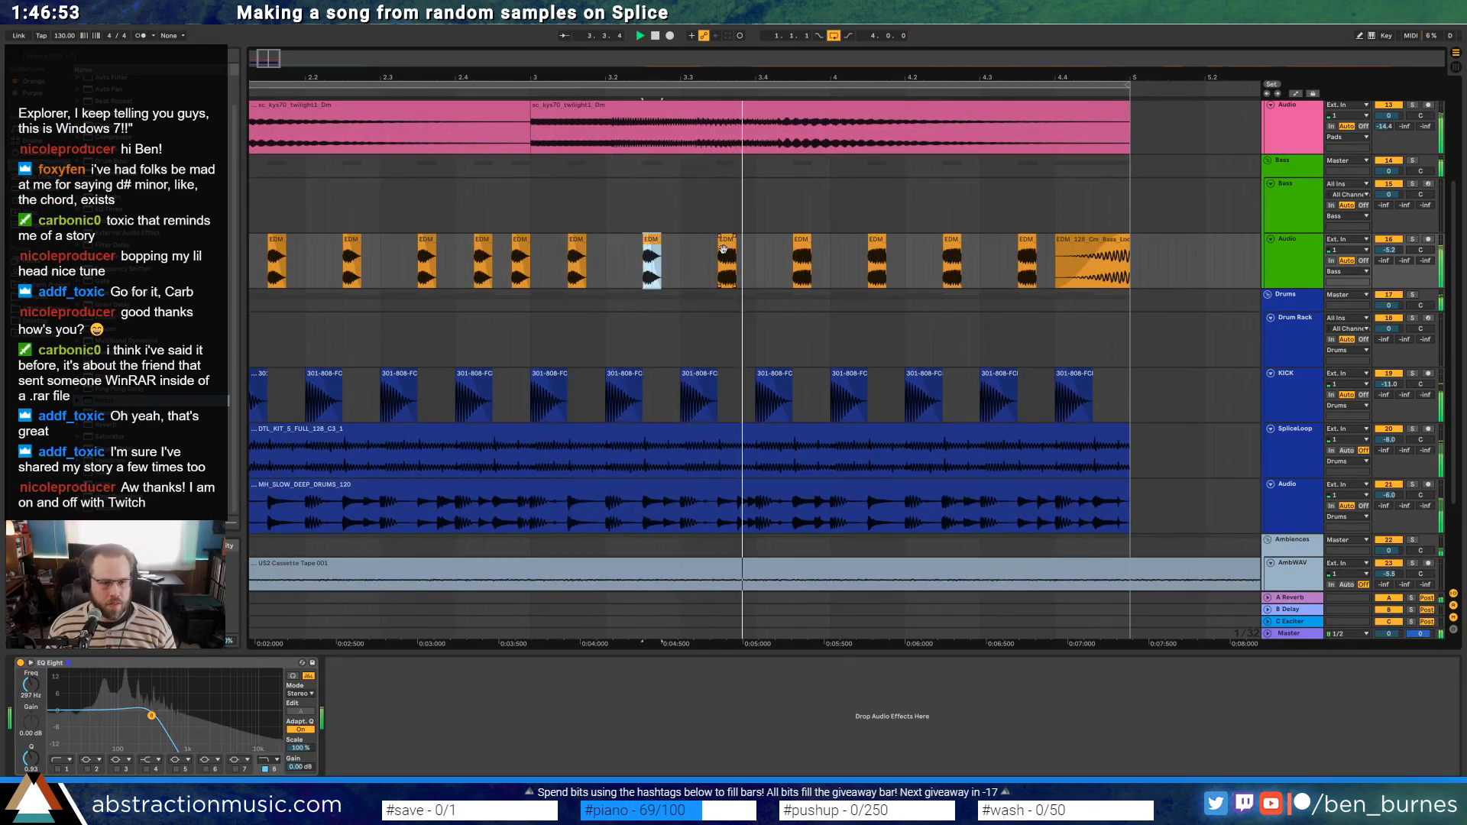
pyautogui.click(726, 252)
pyautogui.click(801, 252)
pyautogui.click(876, 252)
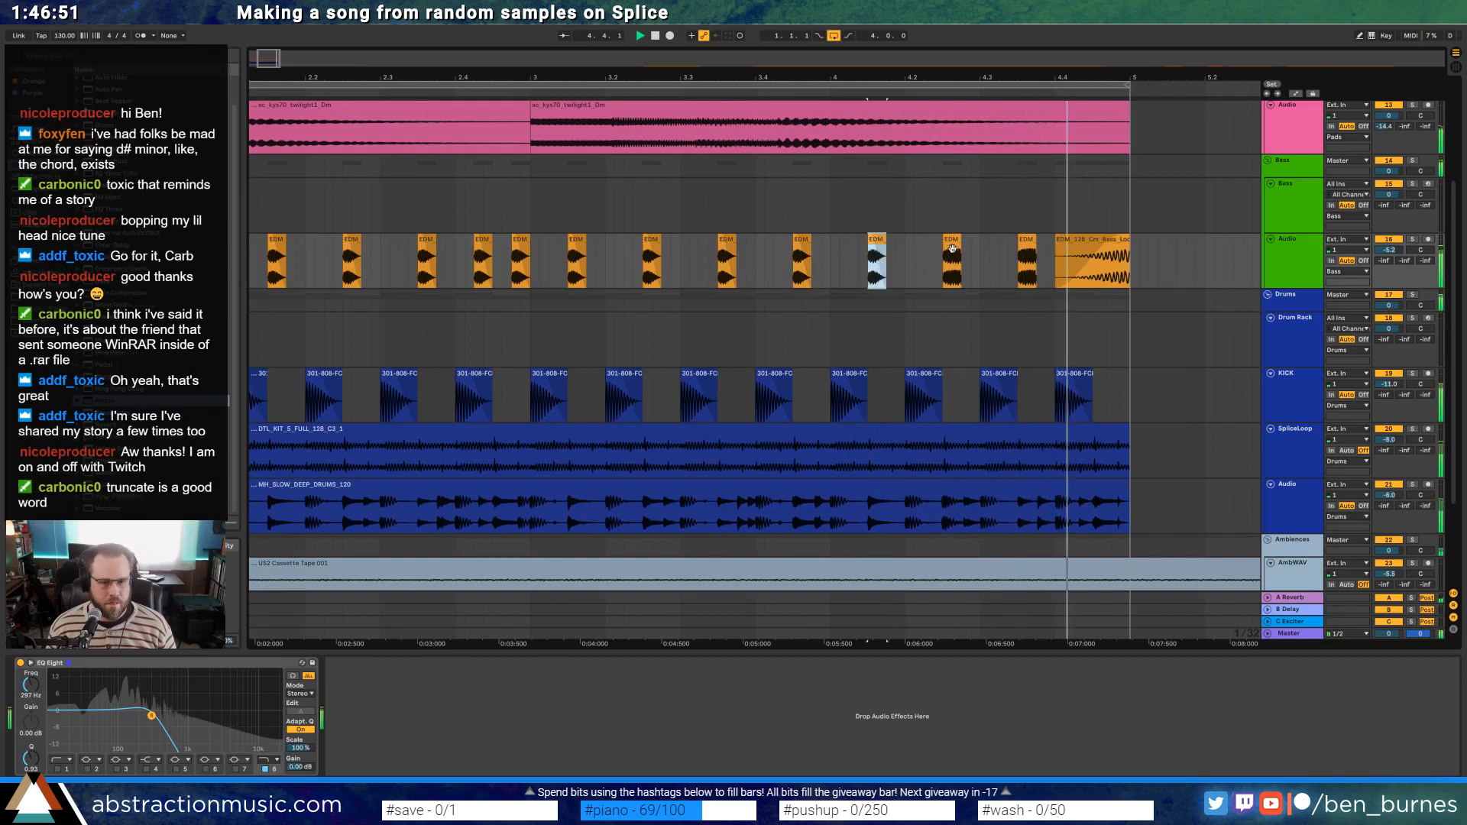
pyautogui.click(953, 249)
pyautogui.click(1026, 252)
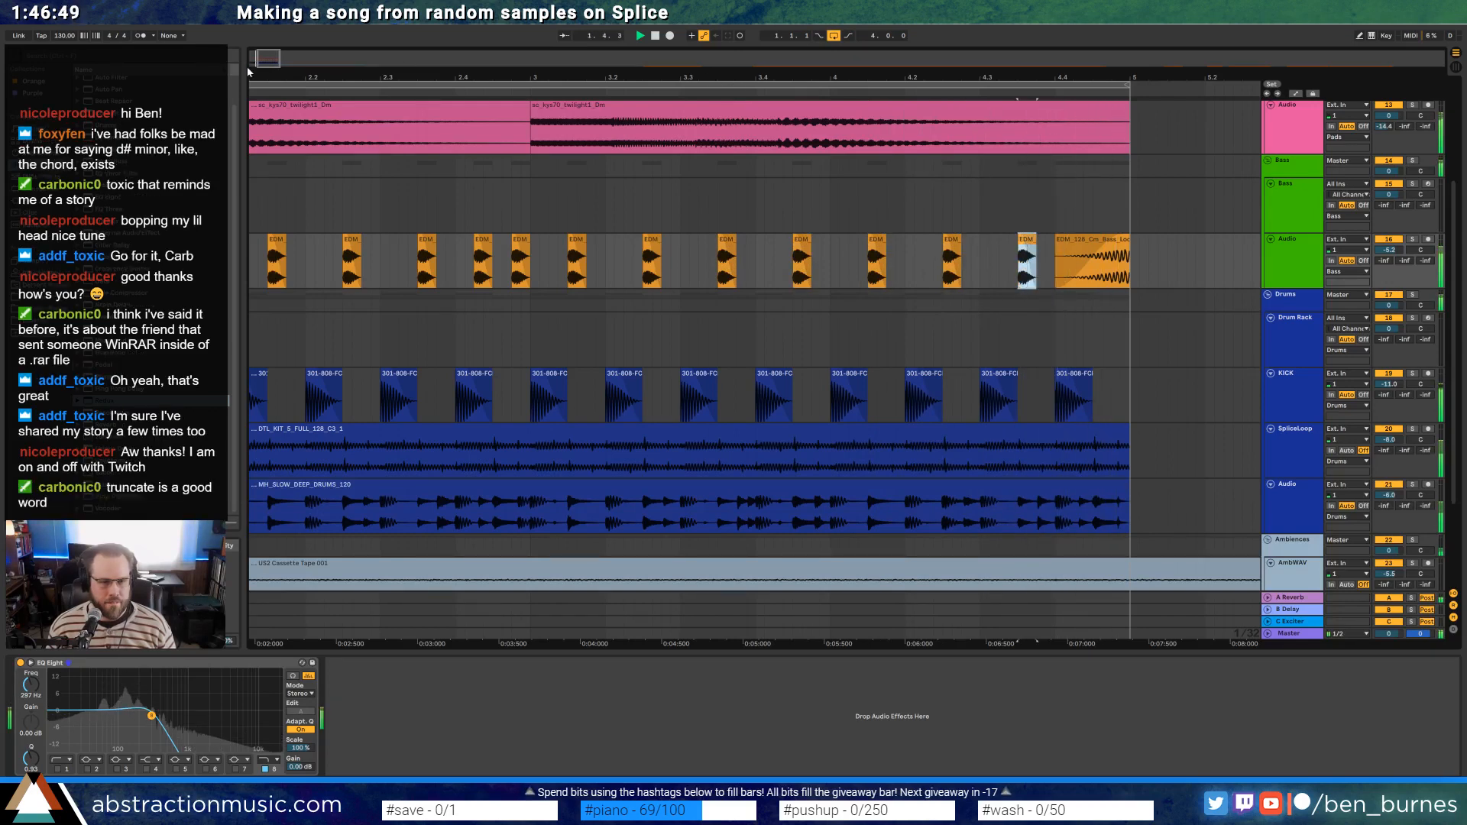
# Raise the clip gain of the long swelling bass clip at beat 4.4
pyautogui.moveTo(248, 71); pyautogui.dragTo(261, 64)
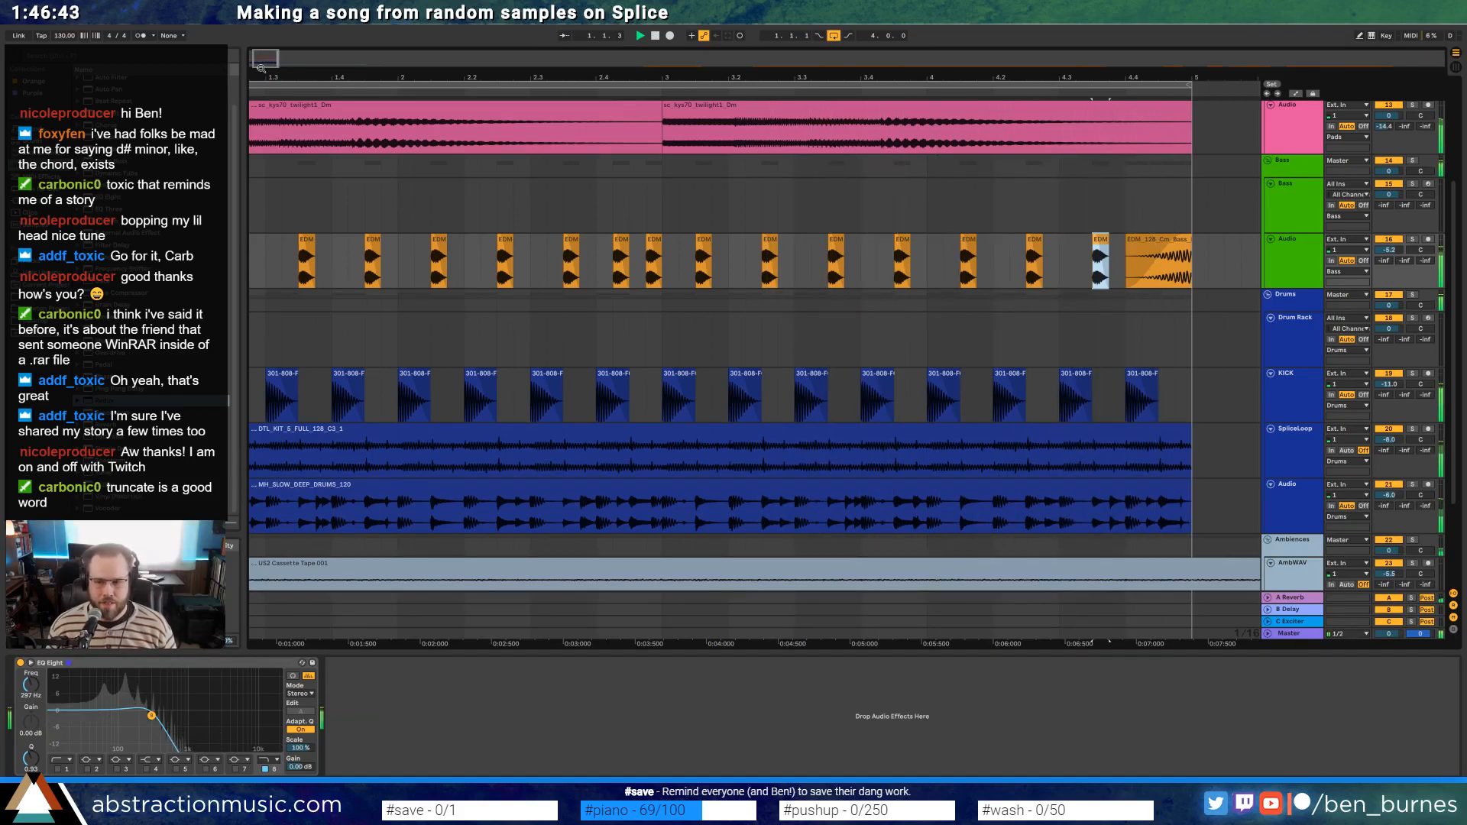
pyautogui.press('Right')
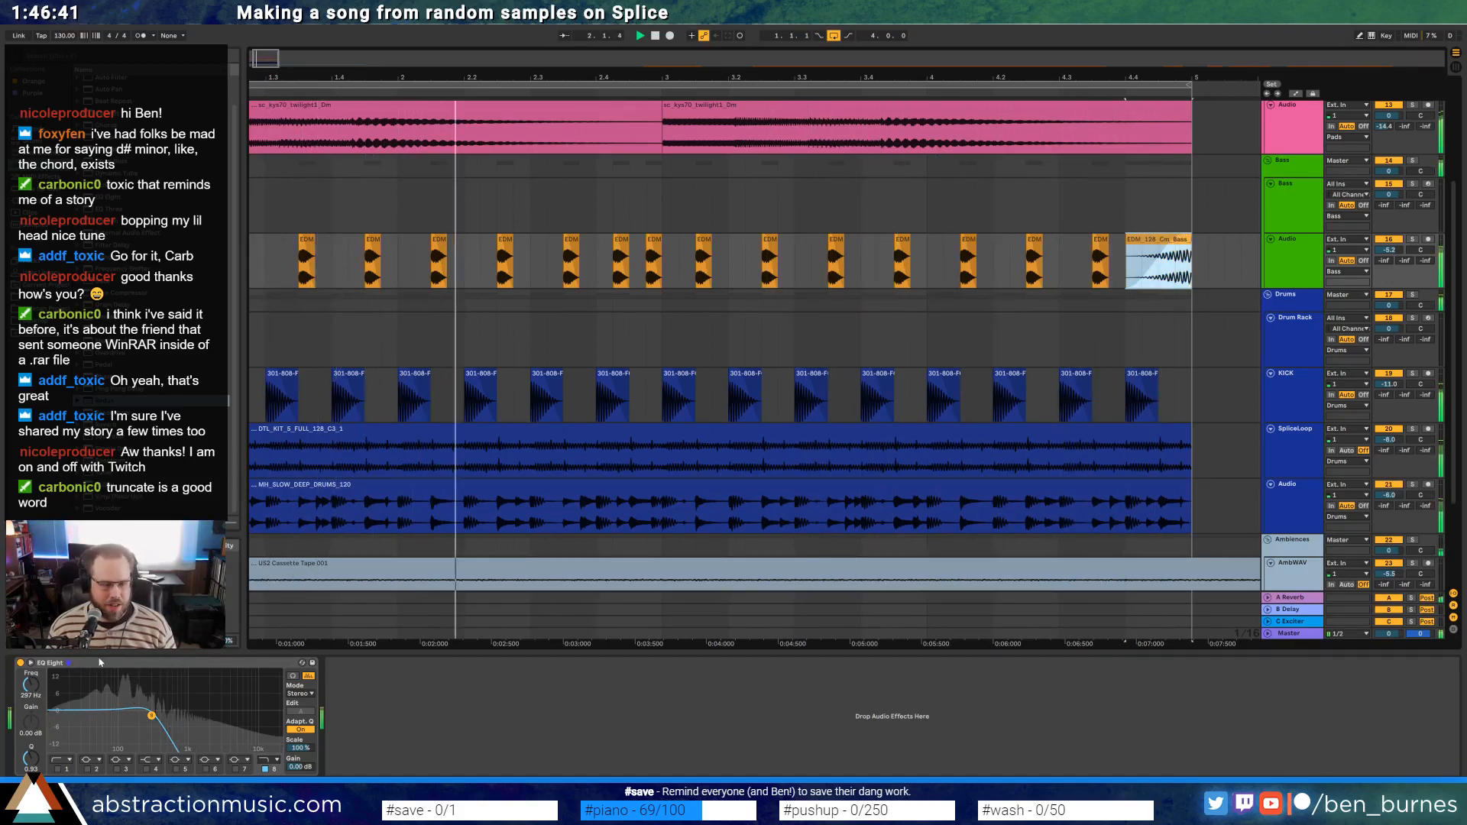
pyautogui.hotkey('shift', 'Tab')
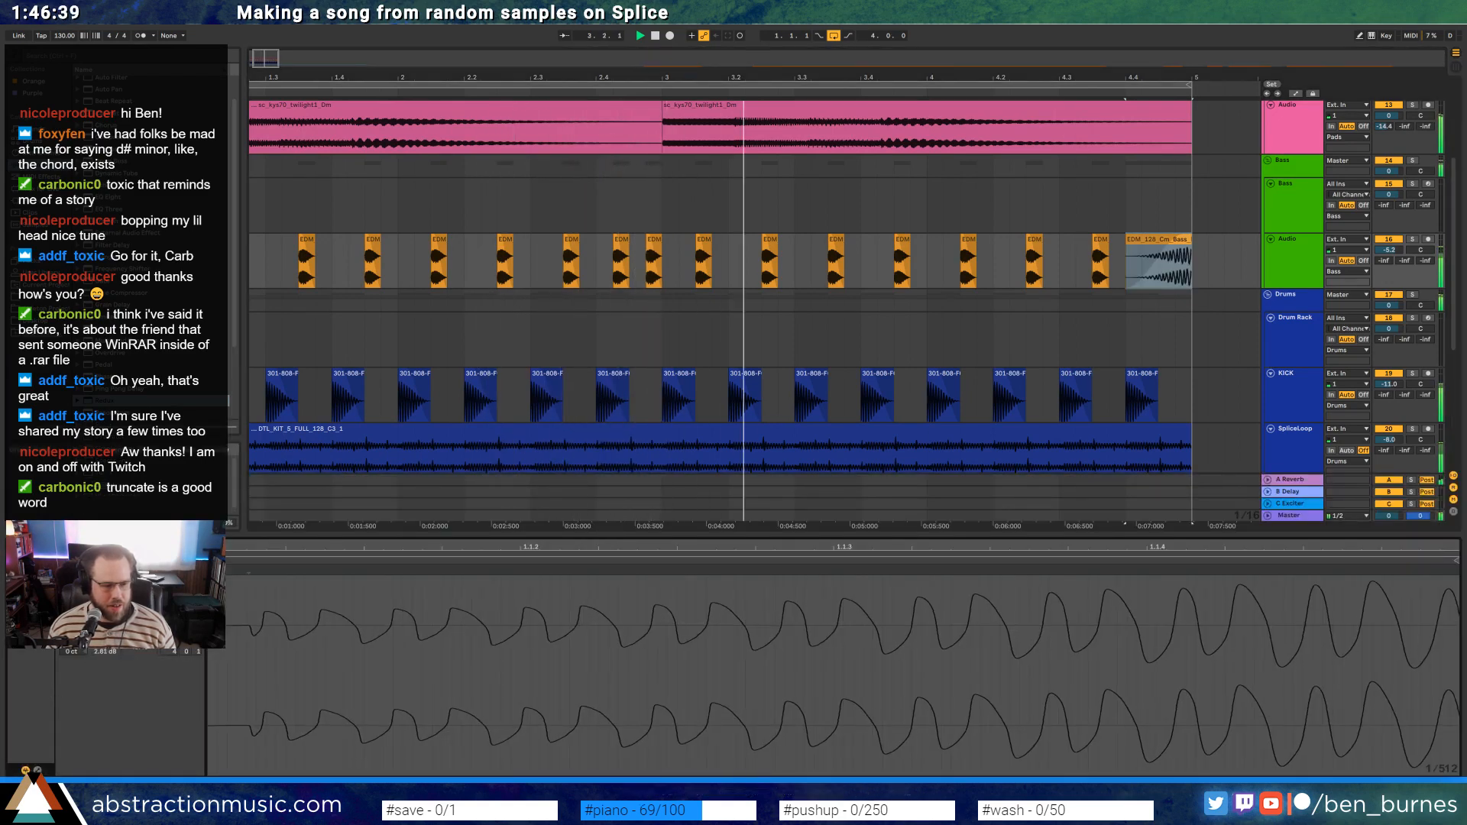
pyautogui.hotkey('shift', 'Tab')
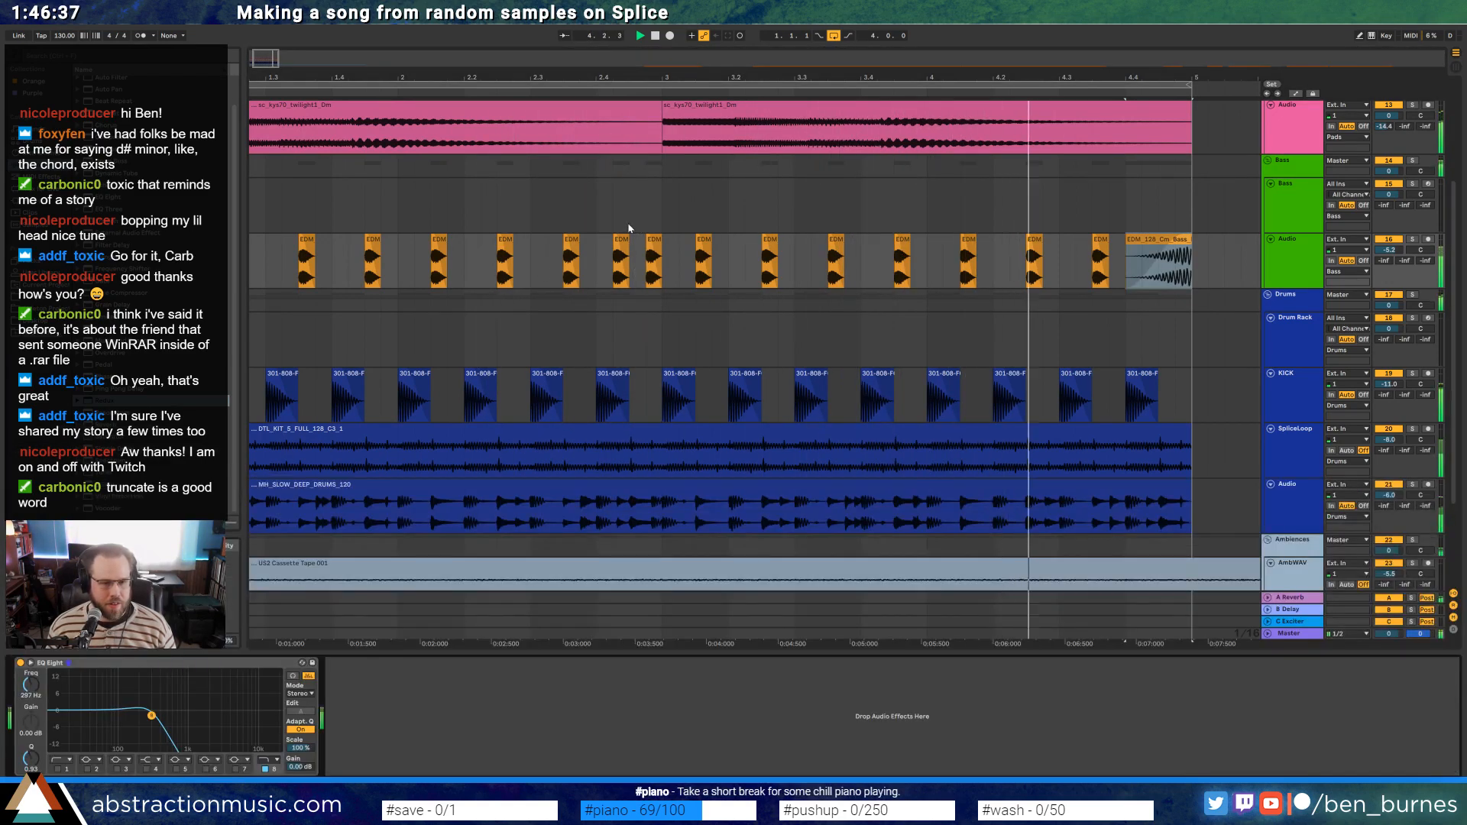
pyautogui.scroll(4, 670, 301)
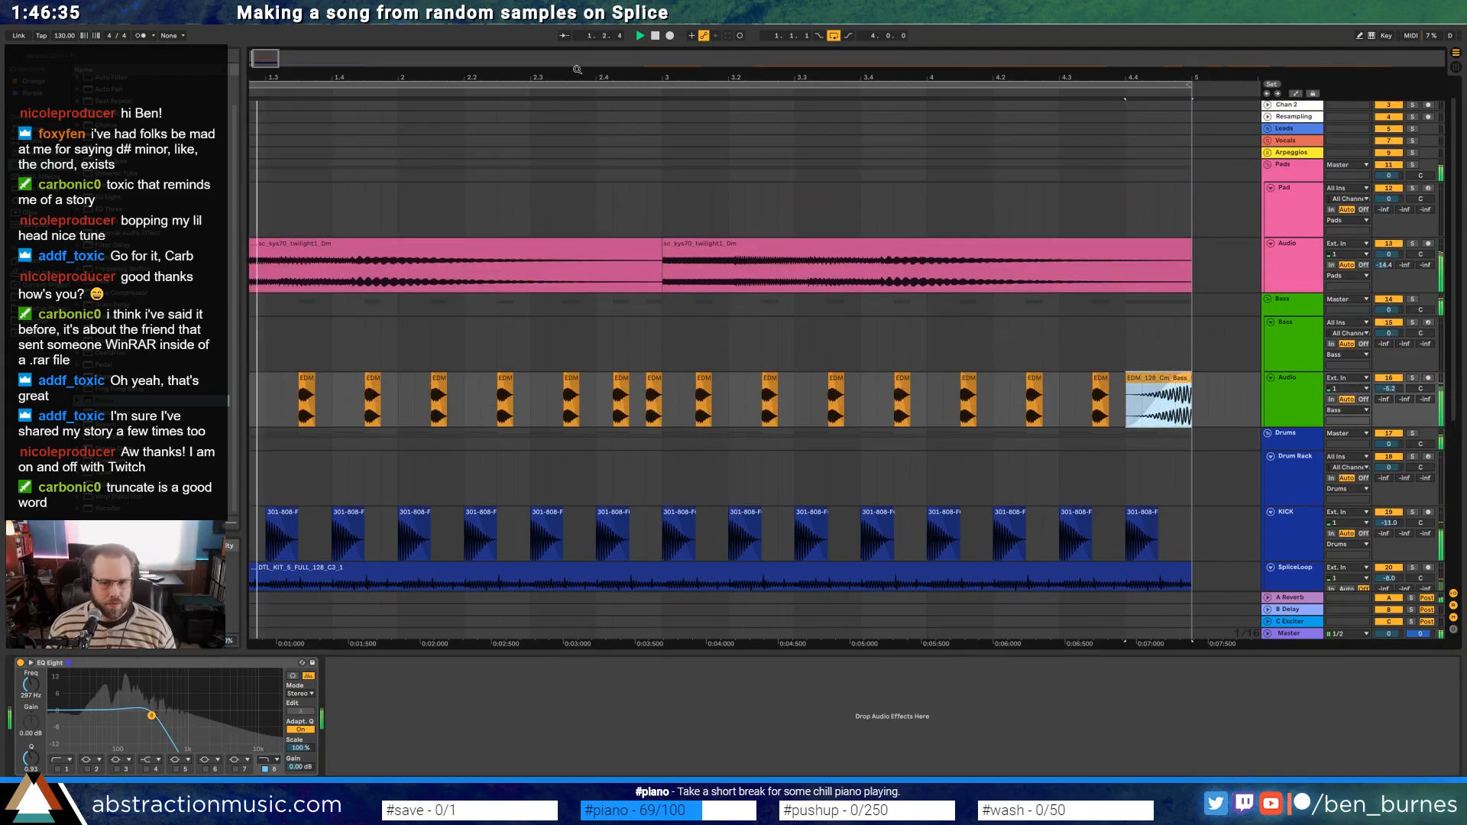
pyautogui.moveTo(577, 70); pyautogui.dragTo(795, 367)
pyautogui.scroll(-2, 794, 389)
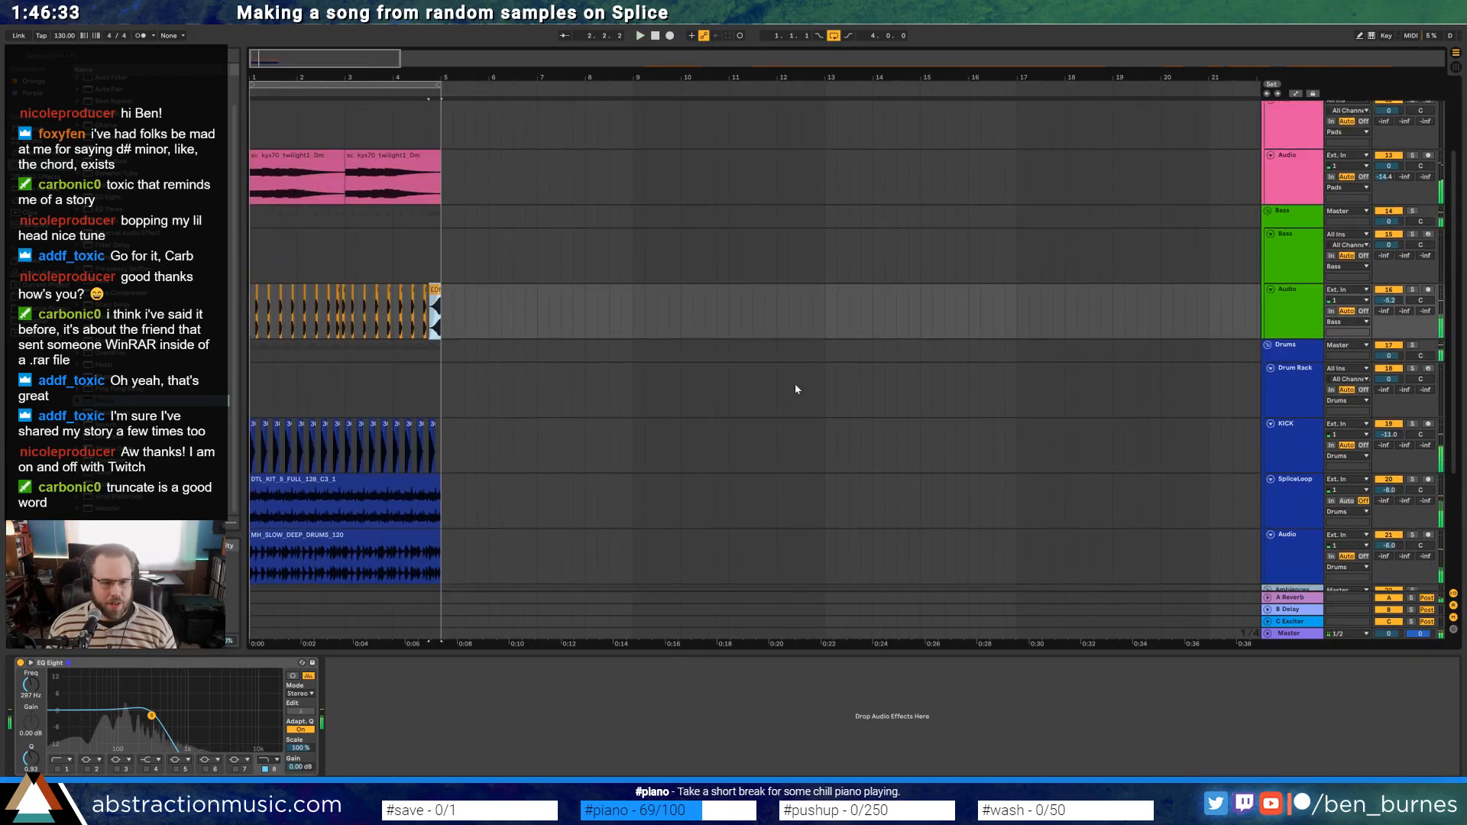
pyautogui.scroll(-4, 795, 389)
pyautogui.moveTo(765, 76); pyautogui.dragTo(764, 30)
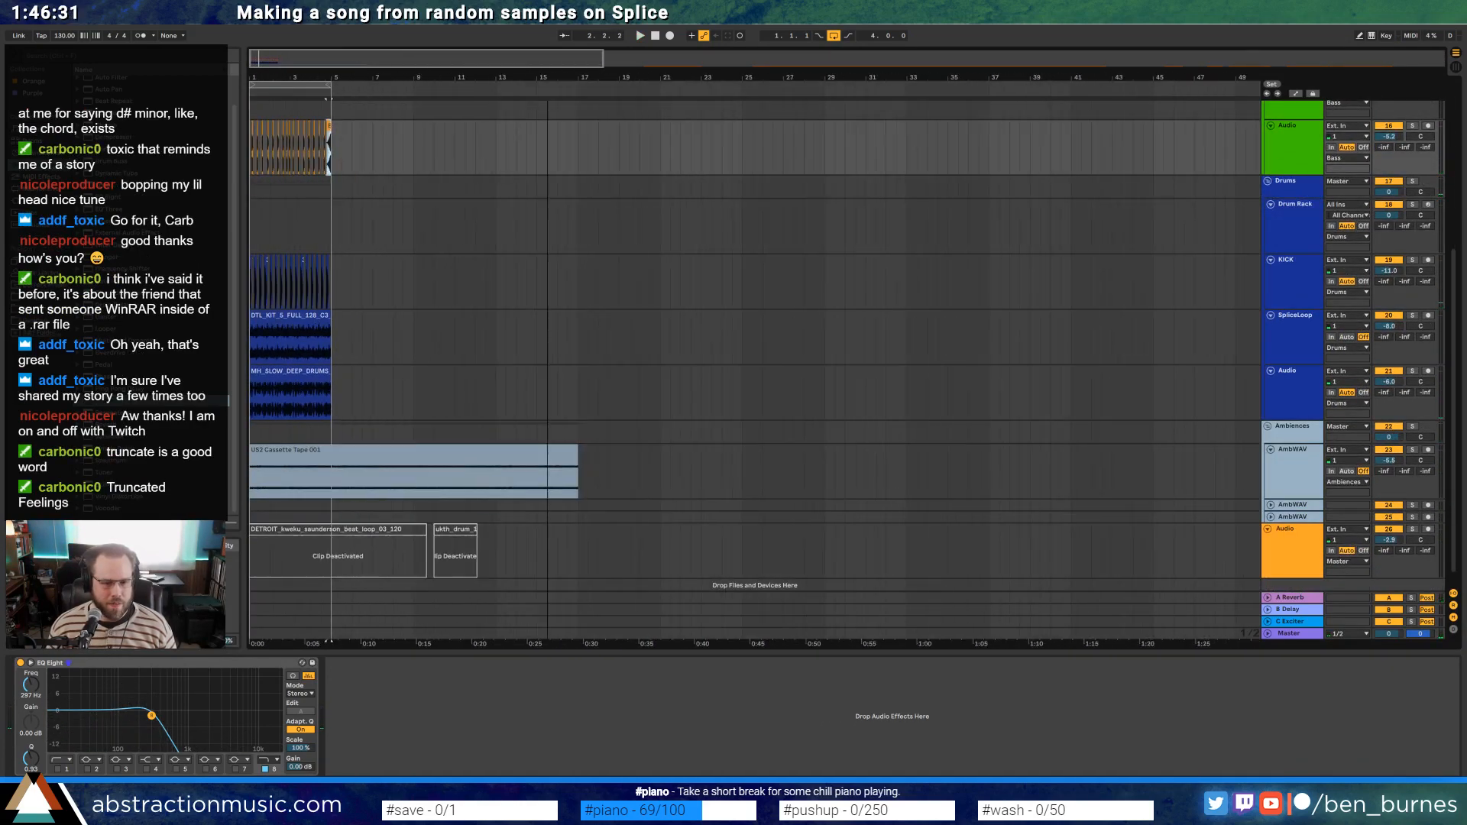
# Audition the Nu_Piano sample parked past bar 45 on the unsorted audio track and cut out its opening 1.5 bars
pyautogui.scroll(-5, 952, 526)
pyautogui.moveTo(1095, 543); pyautogui.dragTo(398, 544)
pyautogui.moveTo(1143, 537); pyautogui.dragTo(437, 544)
pyautogui.click(596, 546)
pyautogui.moveTo(577, 540); pyautogui.dragTo(456, 539)
pyautogui.moveTo(1169, 540); pyautogui.dragTo(541, 558)
pyautogui.press('space')
pyautogui.scroll(8, 539, 558)
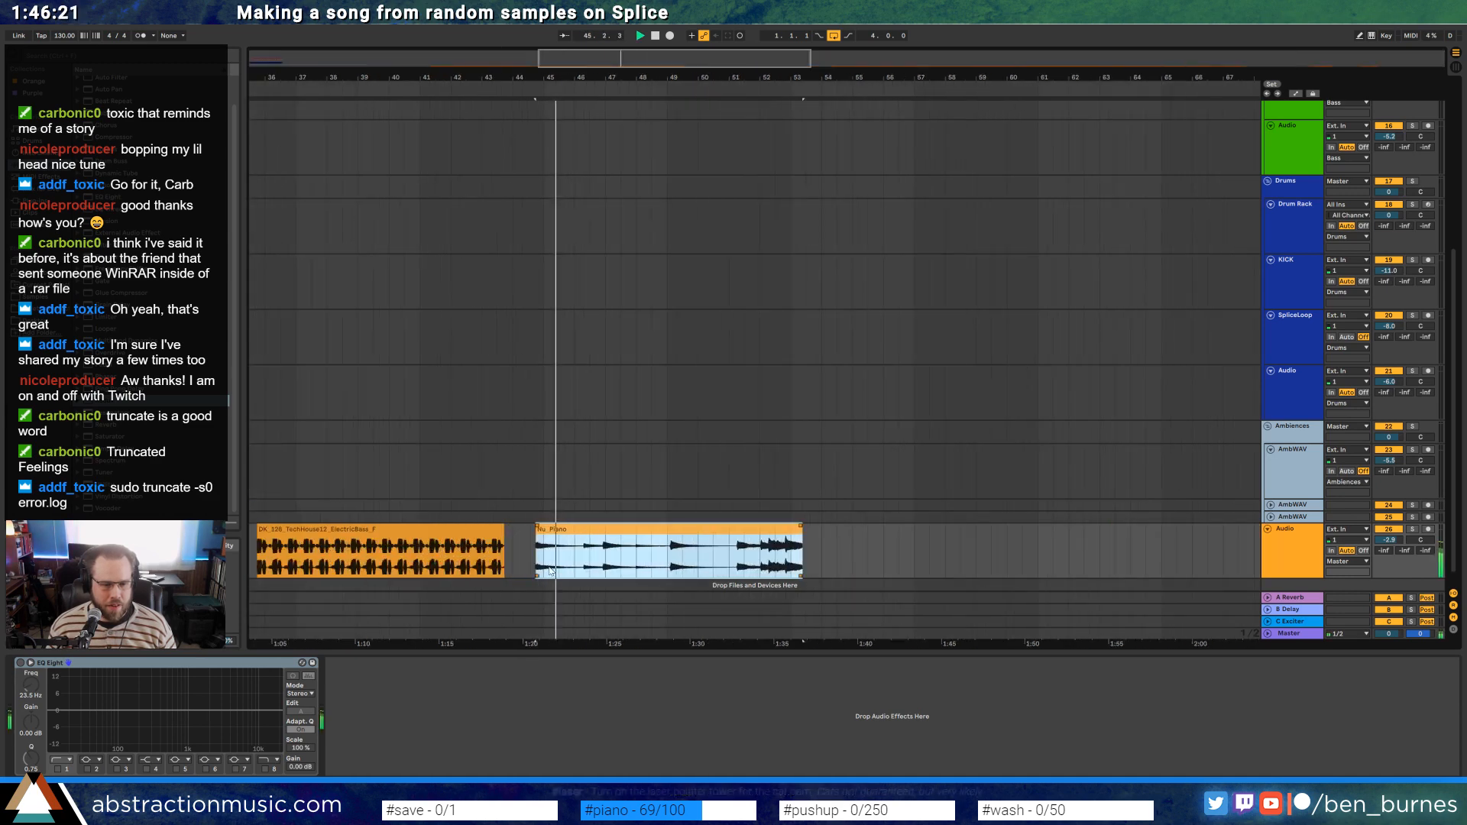
pyautogui.moveTo(599, 562); pyautogui.dragTo(501, 556)
pyautogui.press('space')
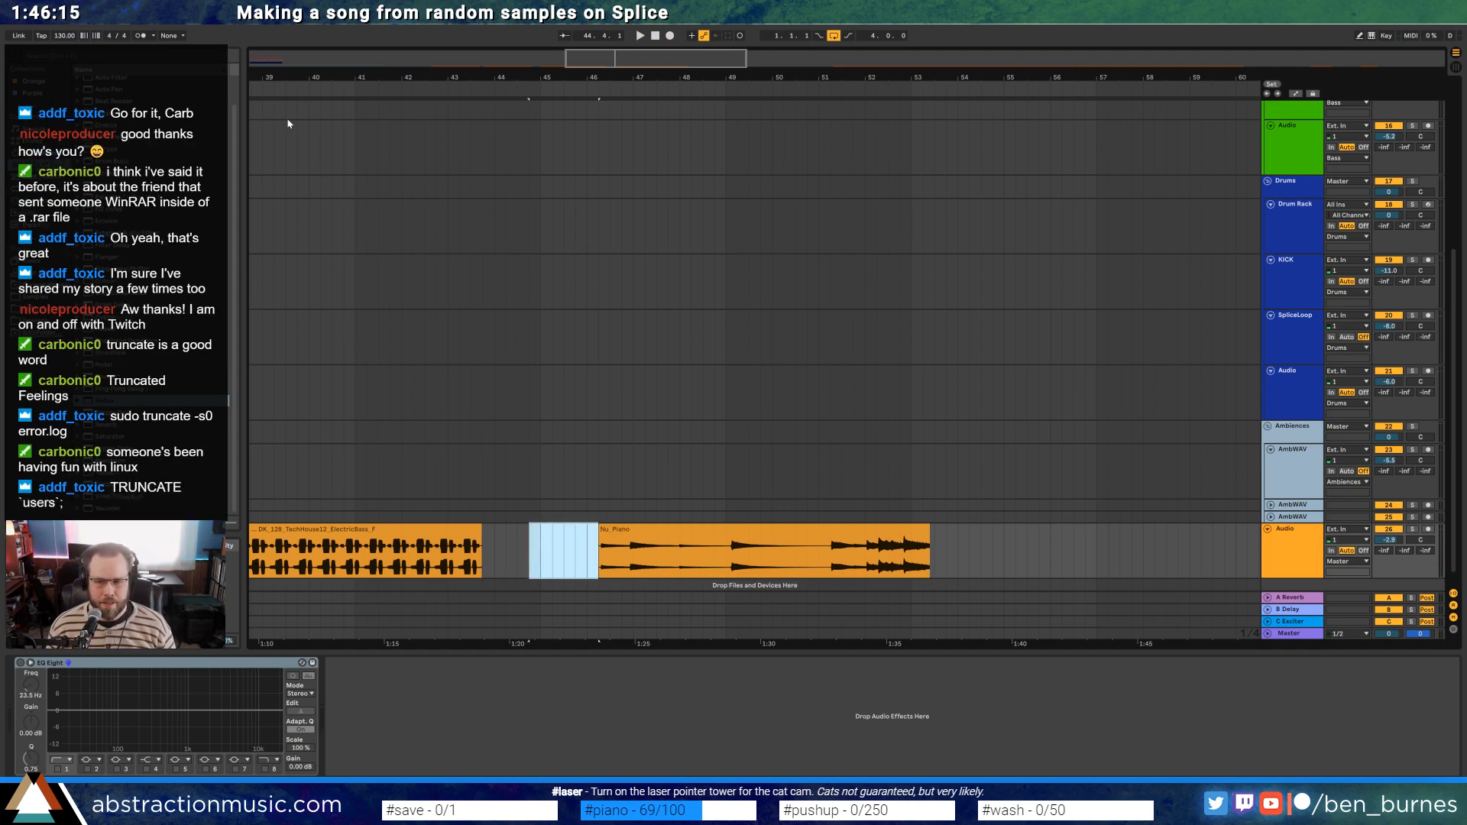
pyautogui.press('x')
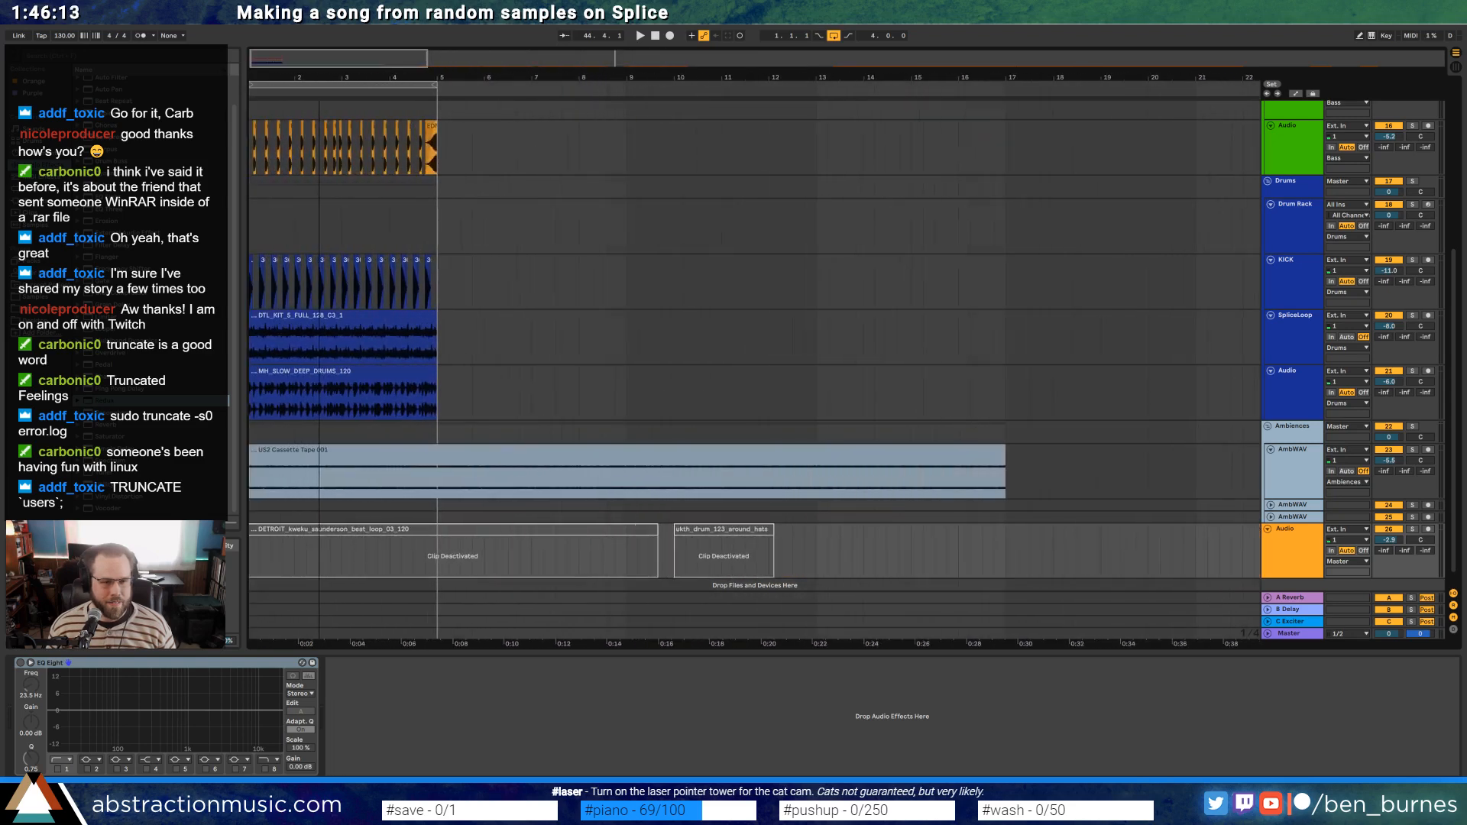
# Apply the bass audio track's green colour to all of its clips
pyautogui.scroll(3, 267, 236)
pyautogui.rightClick(1282, 263)
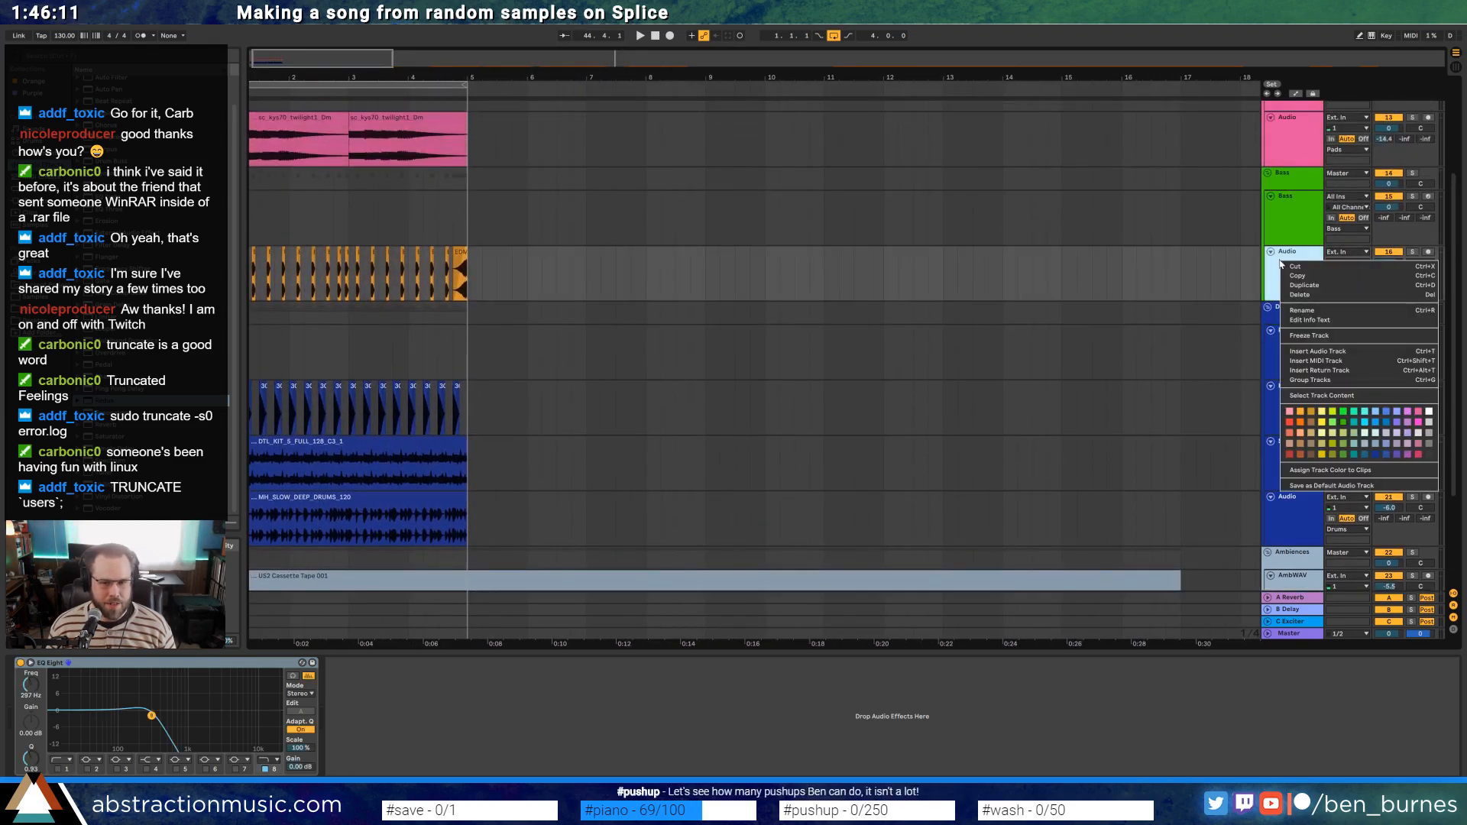
pyautogui.click(1326, 449)
# Insert a new audio track below the Pad track in the Pads group and paste the Nu_Piano clip onto it
pyautogui.scroll(5, 439, 354)
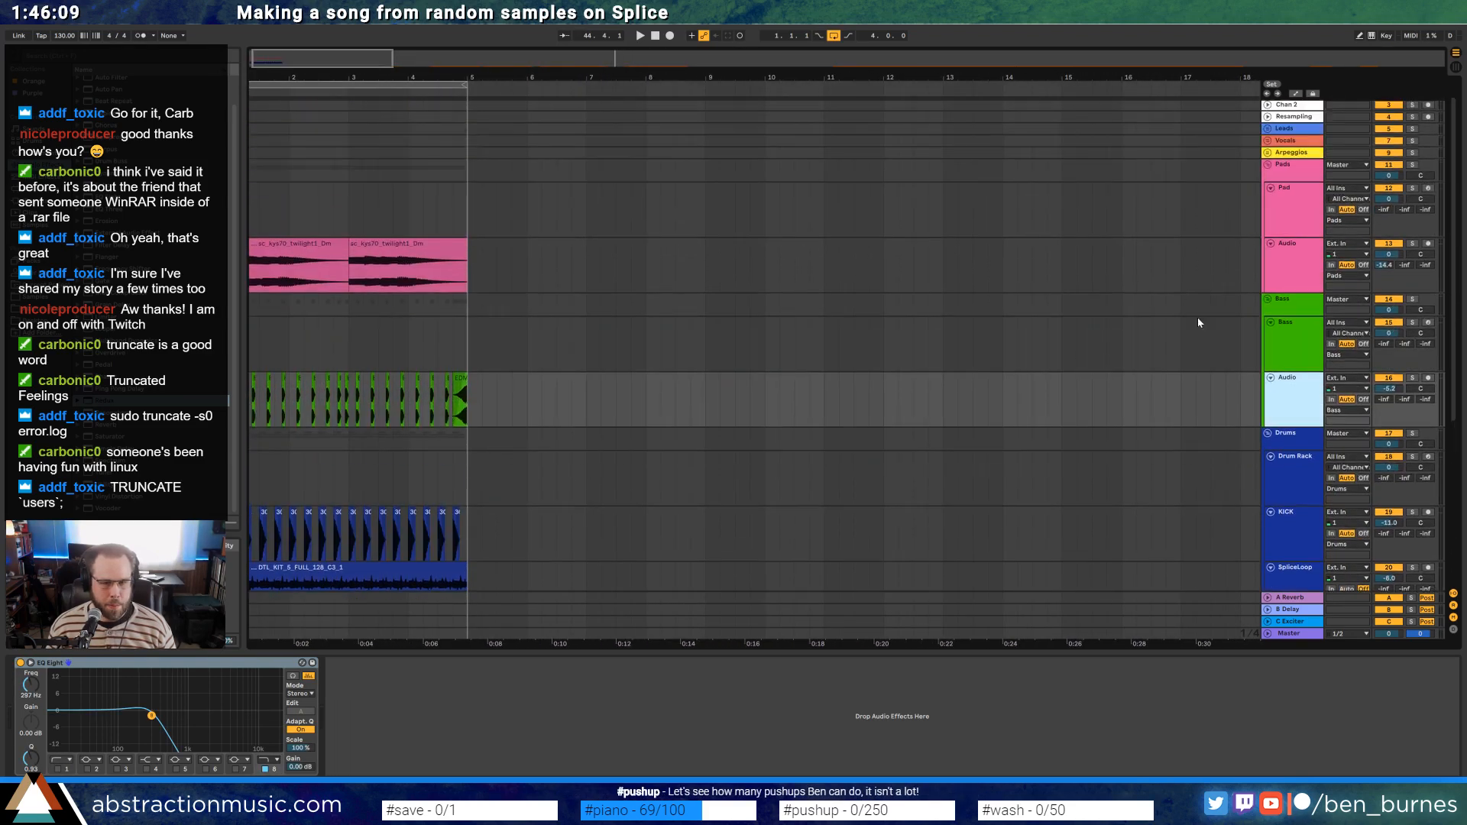
pyautogui.click(1275, 218)
pyautogui.hotkey('ctrl', 't')
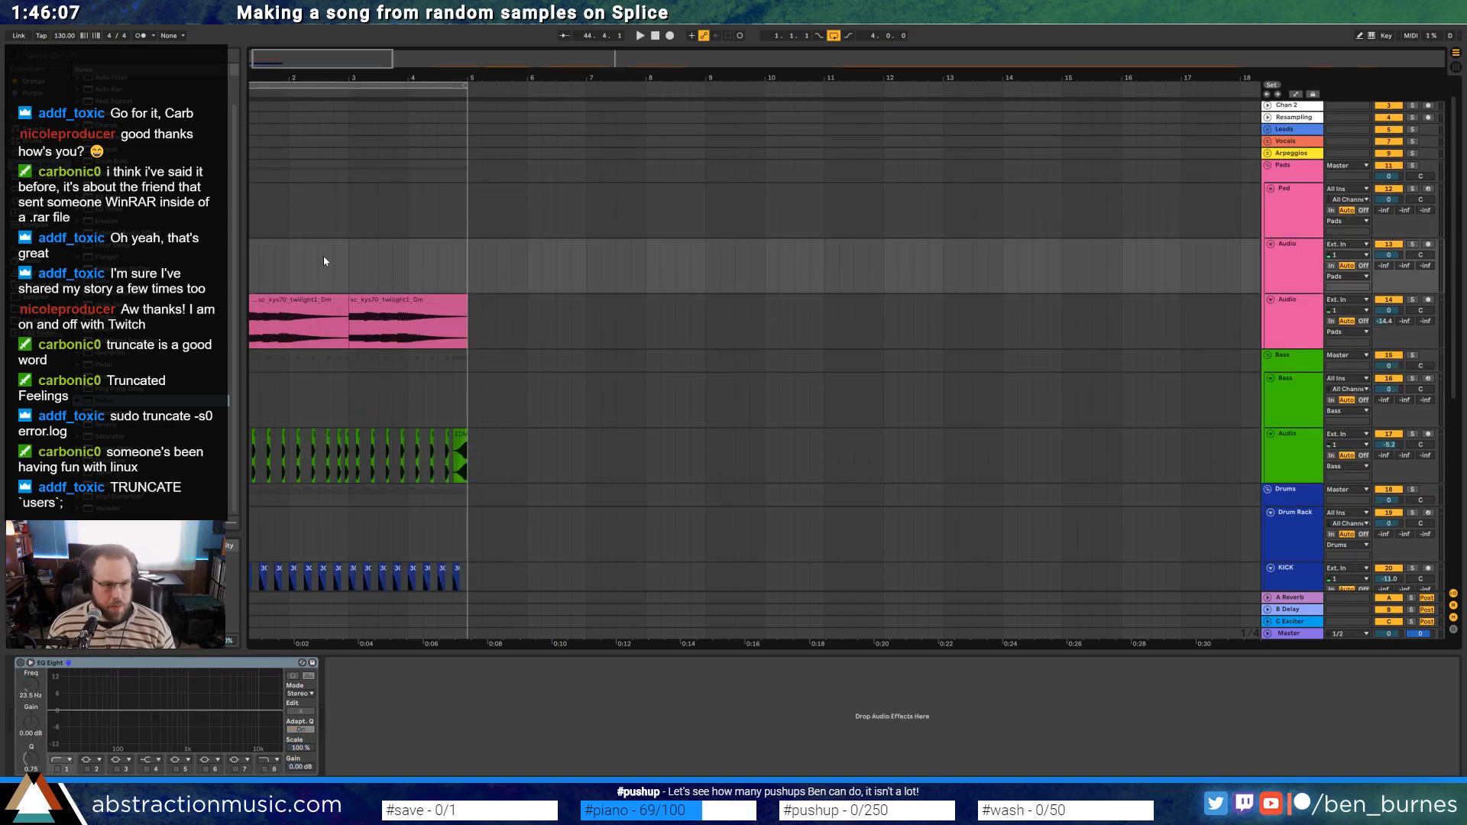
pyautogui.hotkey('ctrl', 'v')
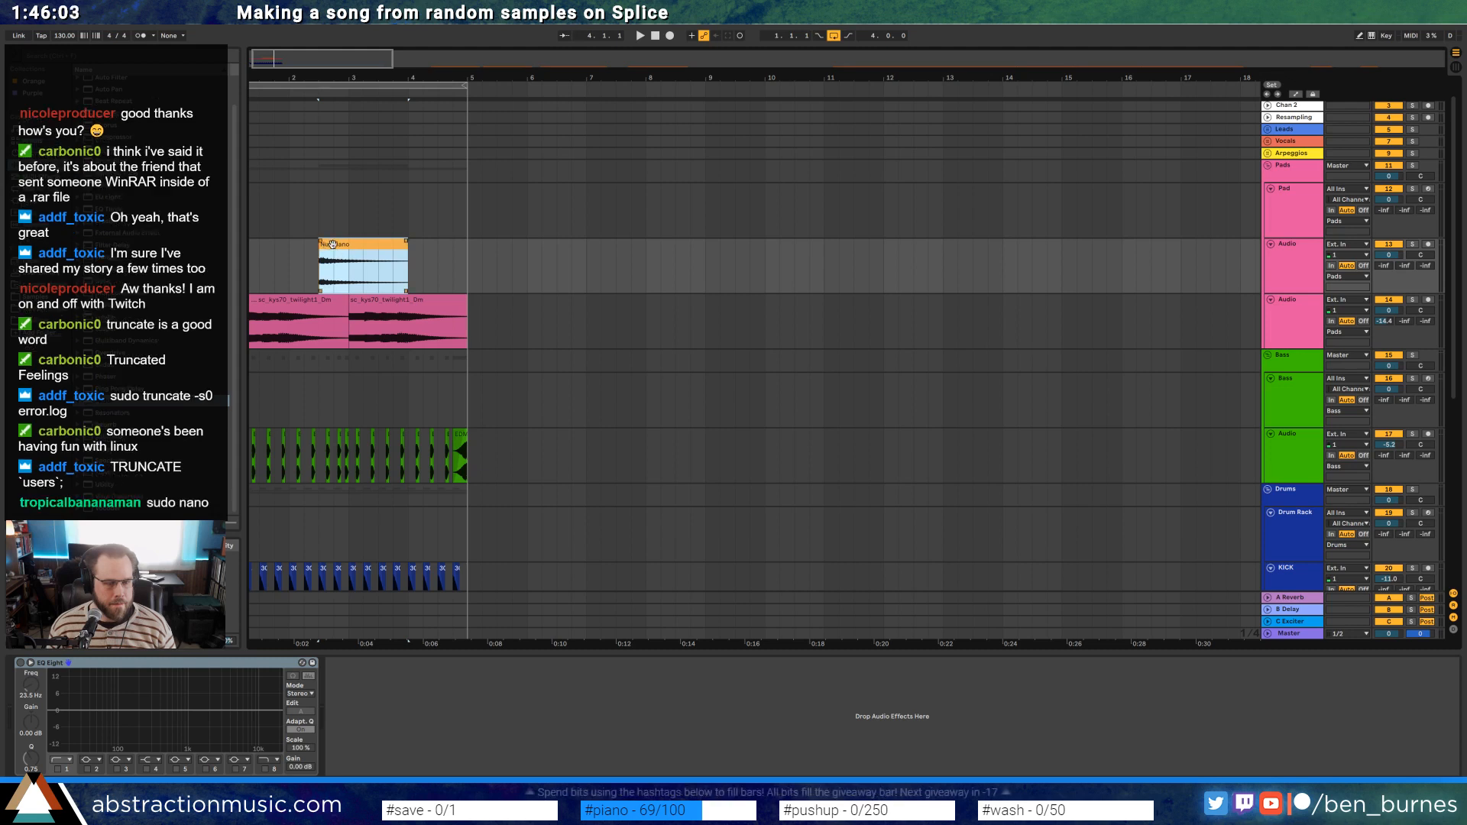
# Place the Nu_Piano clip reversed from 1.3 up to bar 3 with a long fade-in, and play it
pyautogui.moveTo(353, 247); pyautogui.dragTo(301, 248)
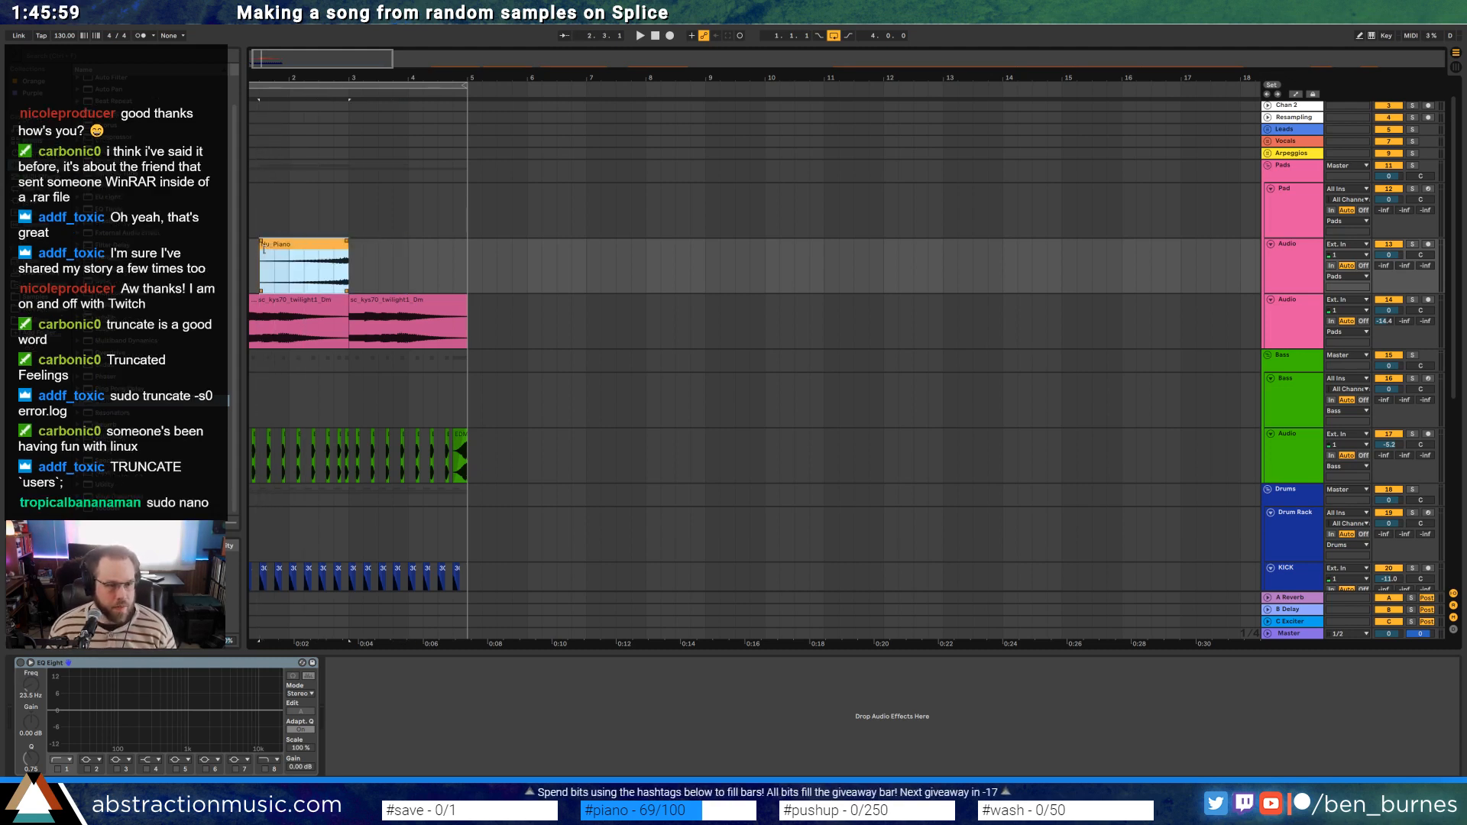
pyautogui.moveTo(328, 241); pyautogui.dragTo(334, 241)
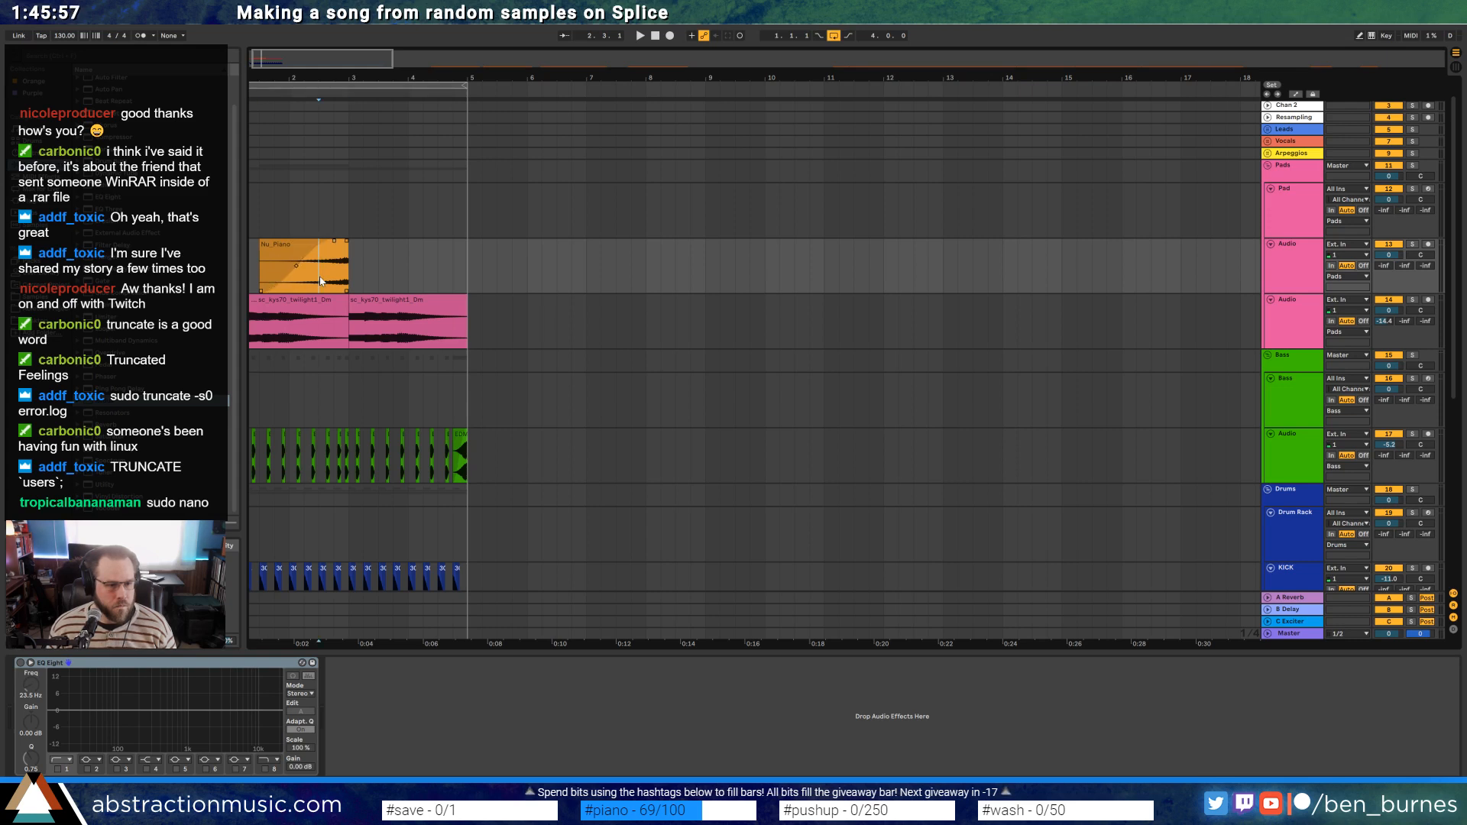
pyautogui.press('space')
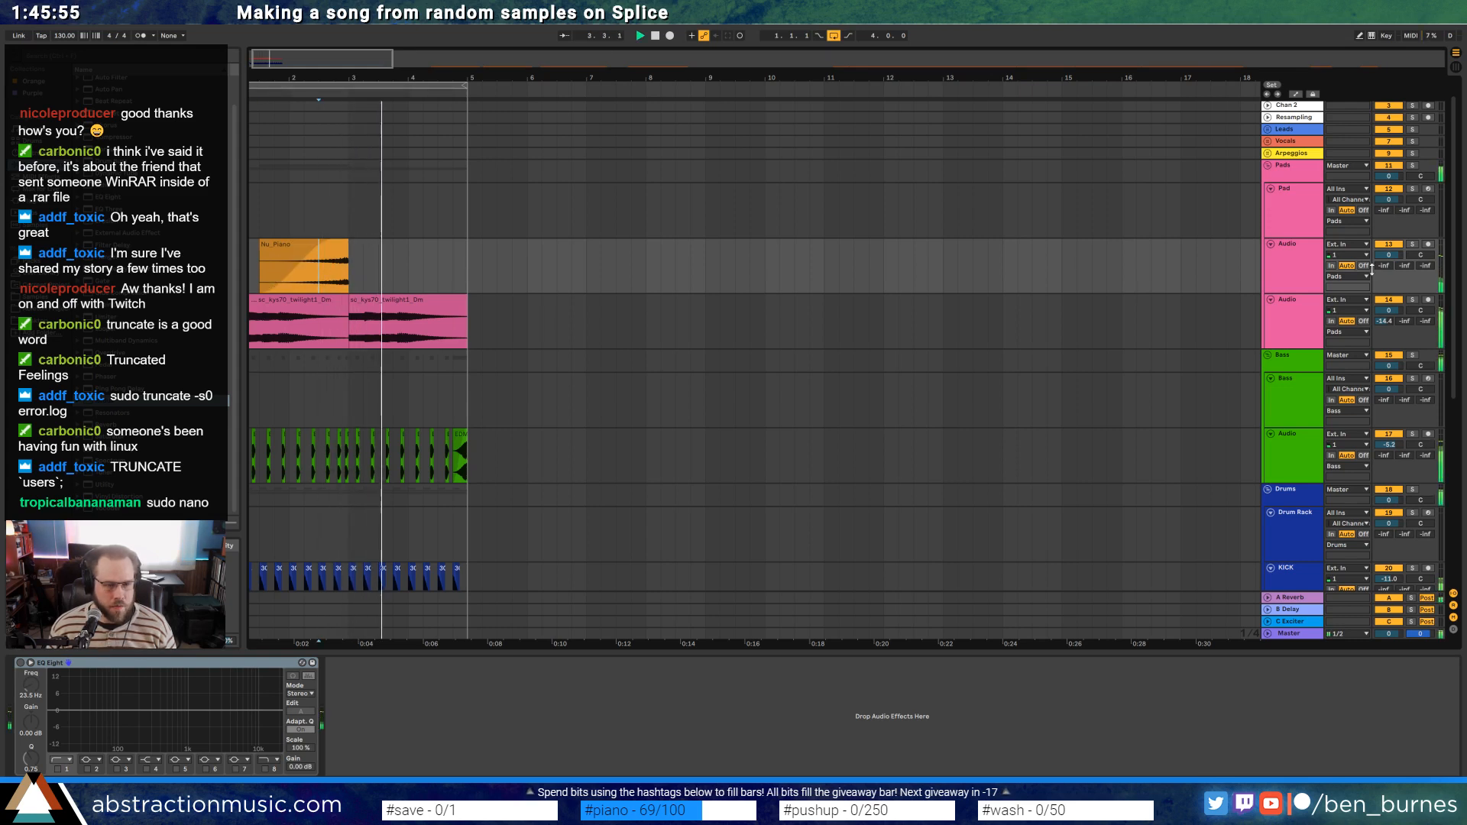
# Add a Ping Pong Delay to the piano track and low-cut it at about 278 Hz with EQ Eight
pyautogui.moveTo(115, 389); pyautogui.dragTo(384, 755)
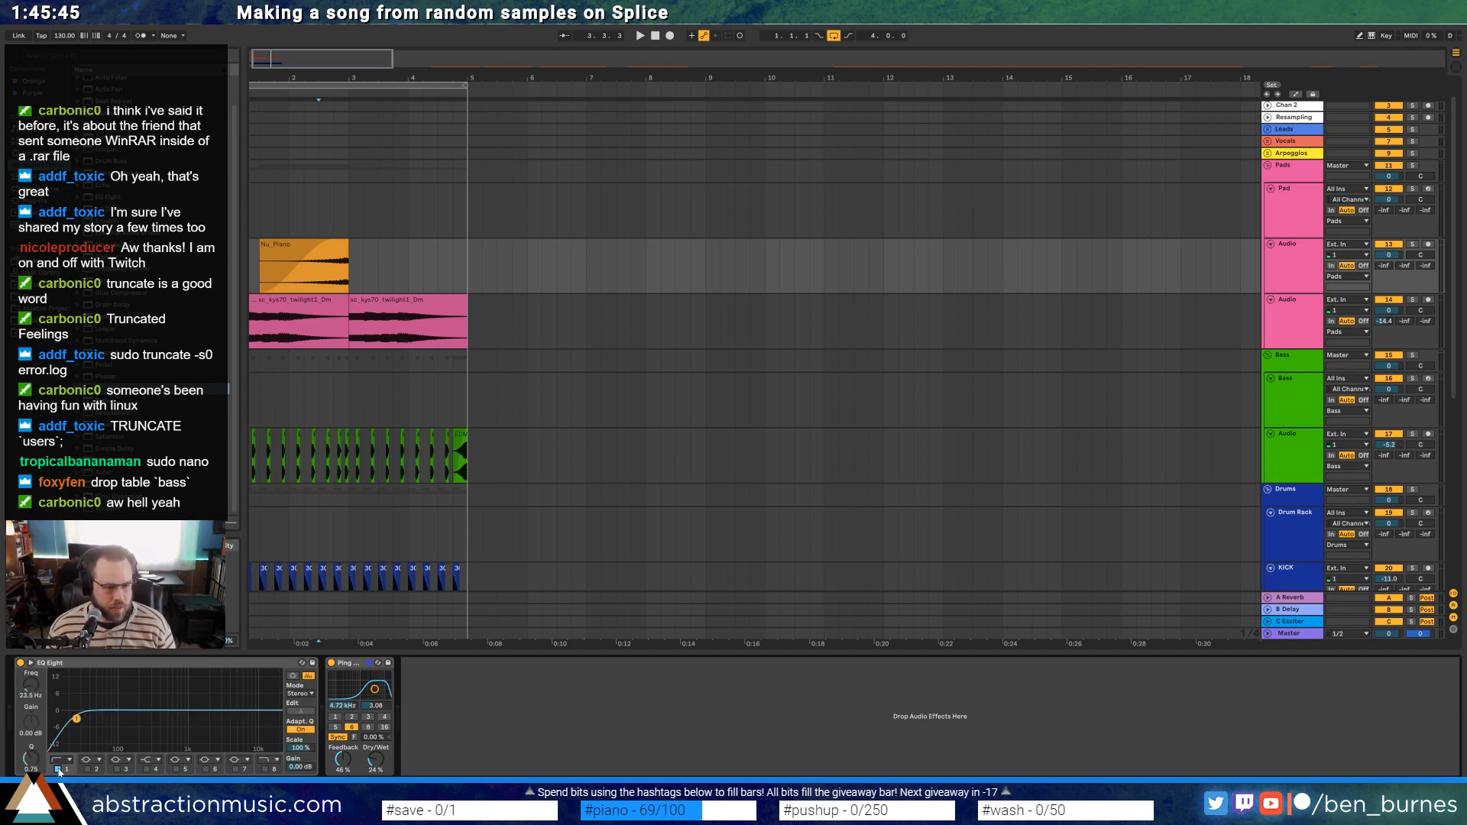
pyautogui.moveTo(76, 720); pyautogui.dragTo(146, 723)
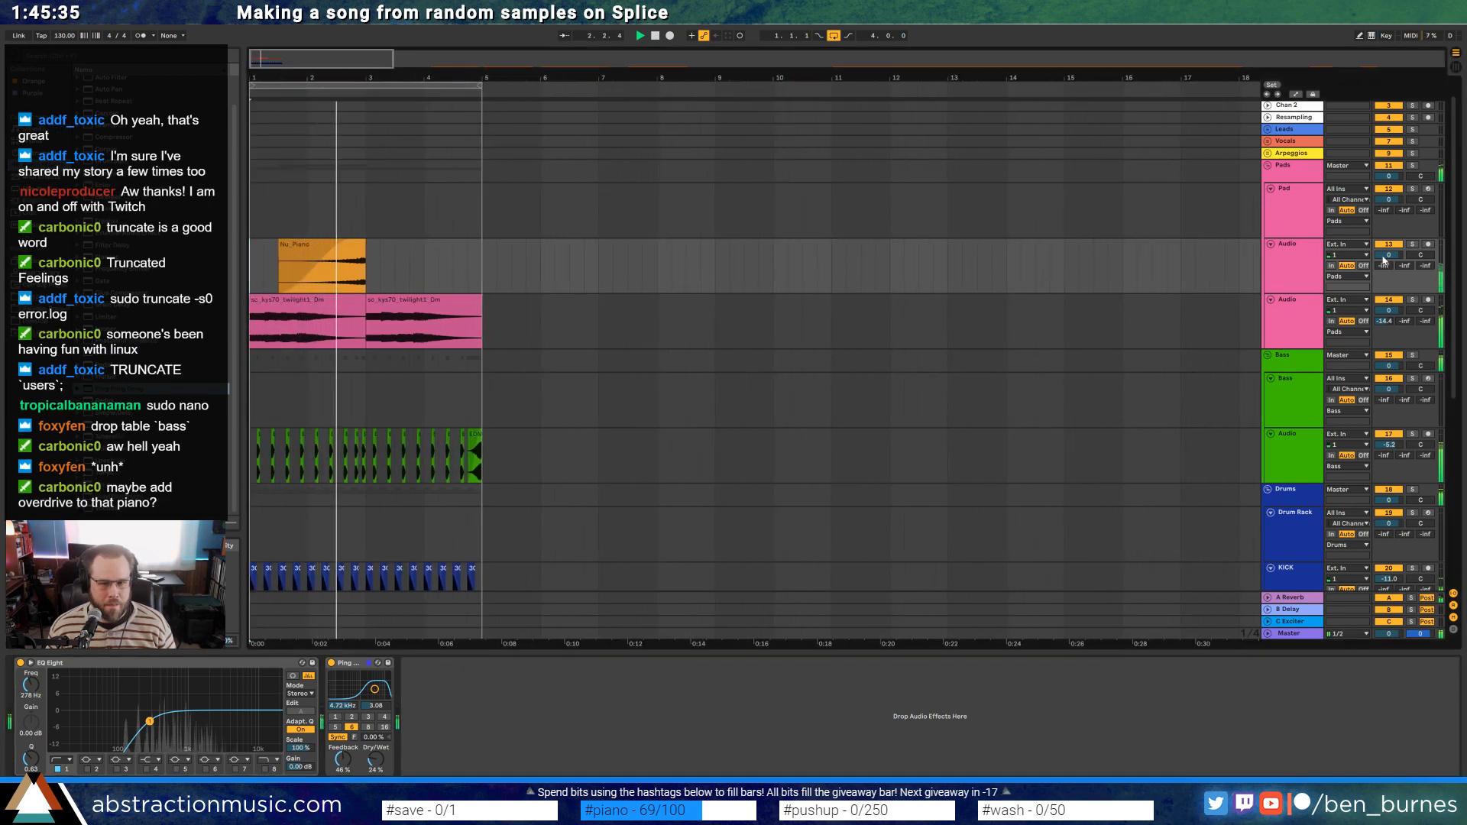
# Lower the piano track's volume to -3.8 dB and trim the swell's start to bar 2, keeping a fade-in
pyautogui.moveTo(1384, 260)
pyautogui.mouseDown()
pyautogui.moveTo(1384, 276)
pyautogui.moveTo(1384, 237)
pyautogui.mouseUp()
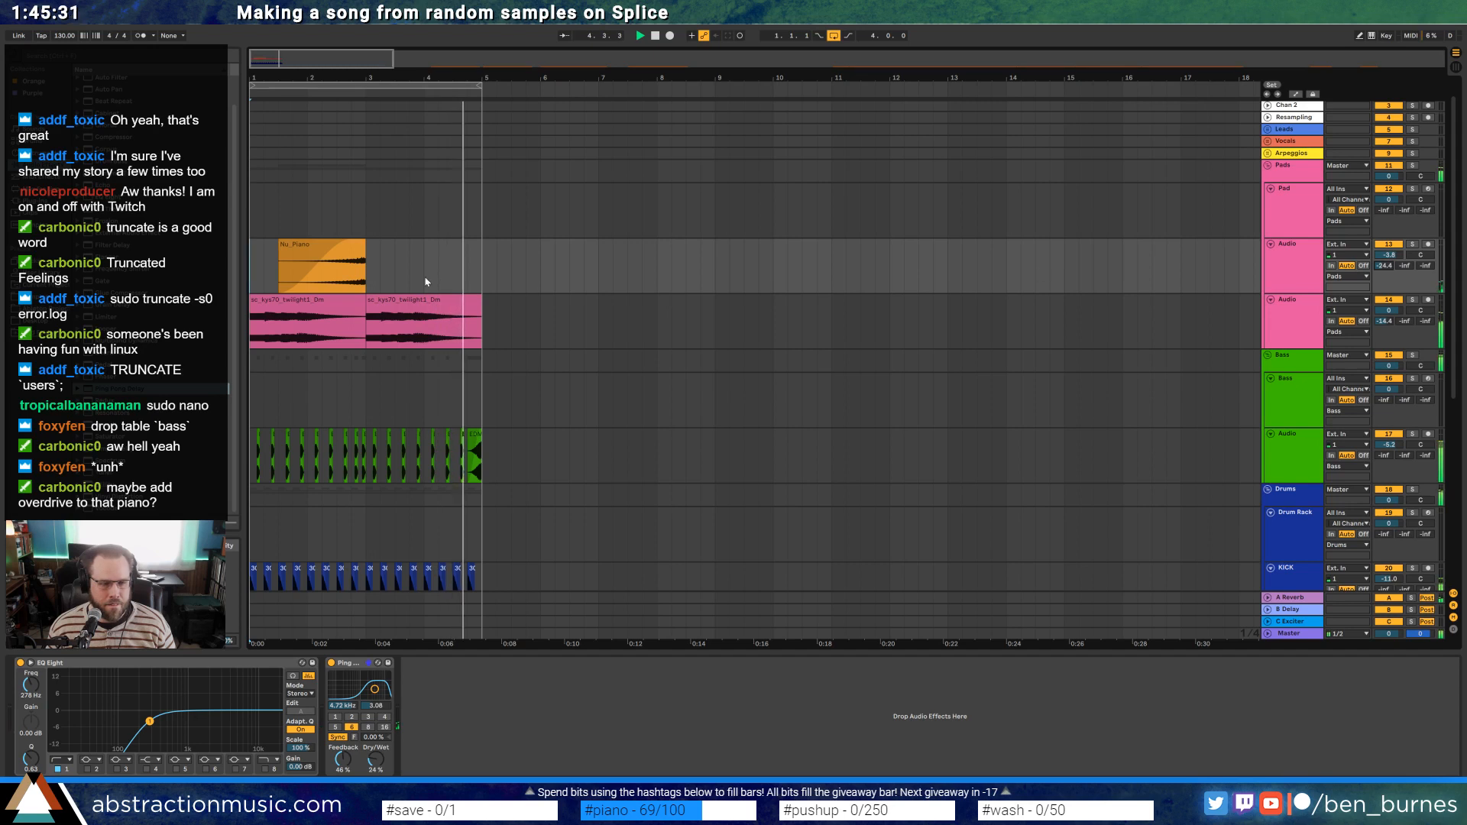
pyautogui.moveTo(277, 242); pyautogui.dragTo(338, 269)
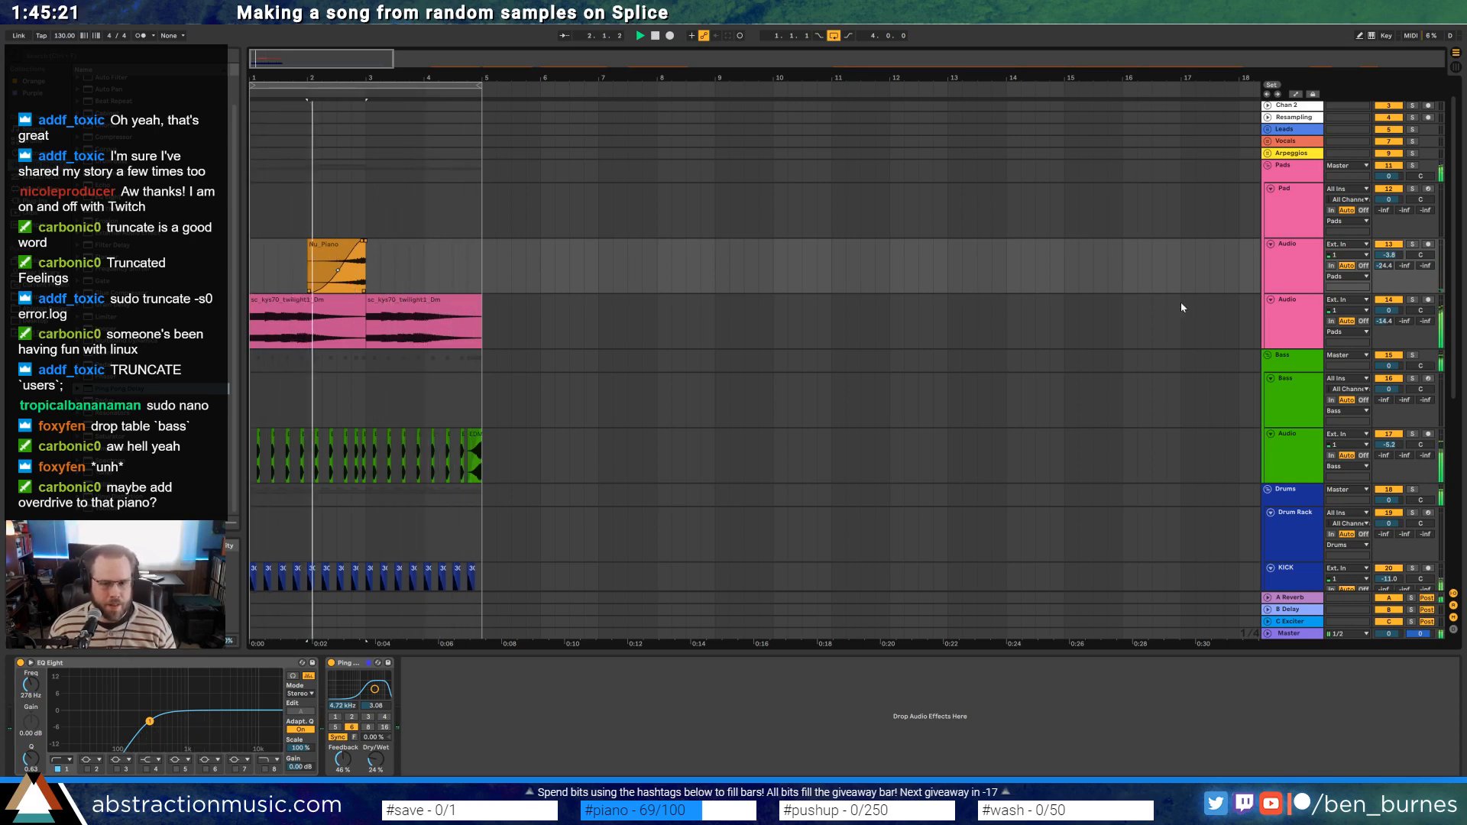
# Insert an audio track in the Arpeggios group and paste a copy of the reversed Nu_Piano clip at bar 1
pyautogui.click(1268, 153)
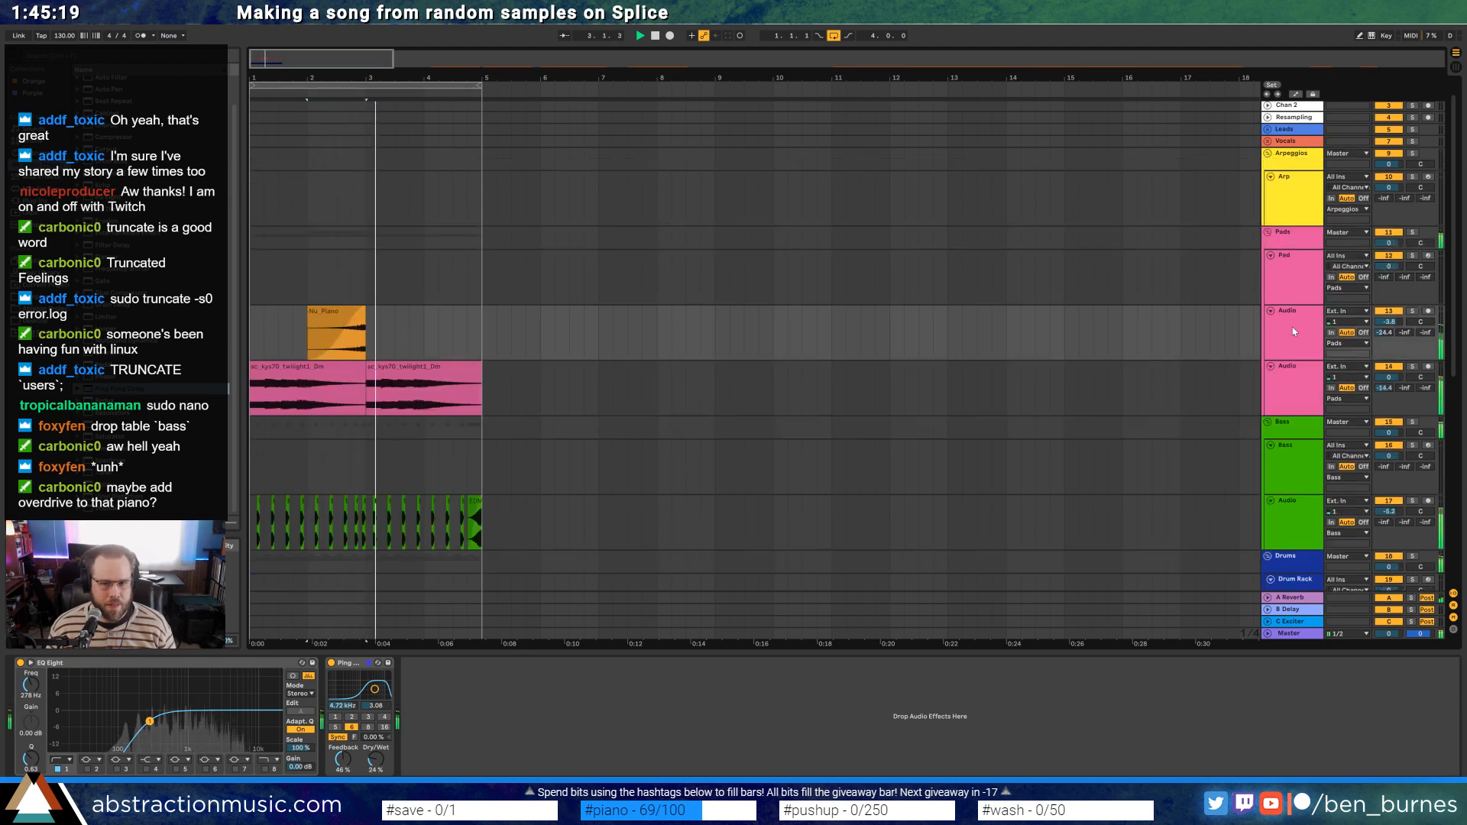
pyautogui.click(1294, 331)
pyautogui.click(336, 329)
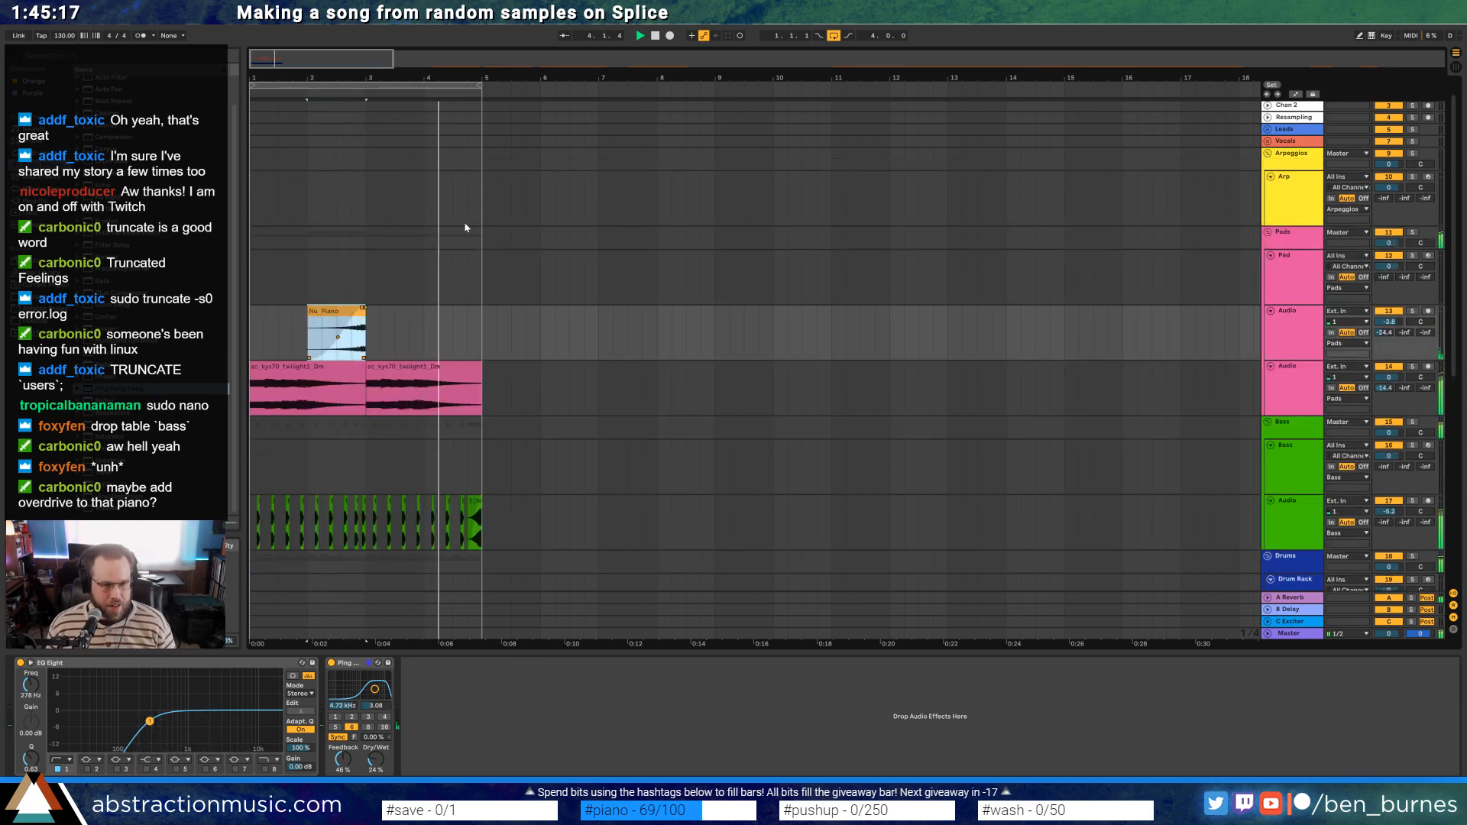
pyautogui.press('space')
pyautogui.click(255, 200)
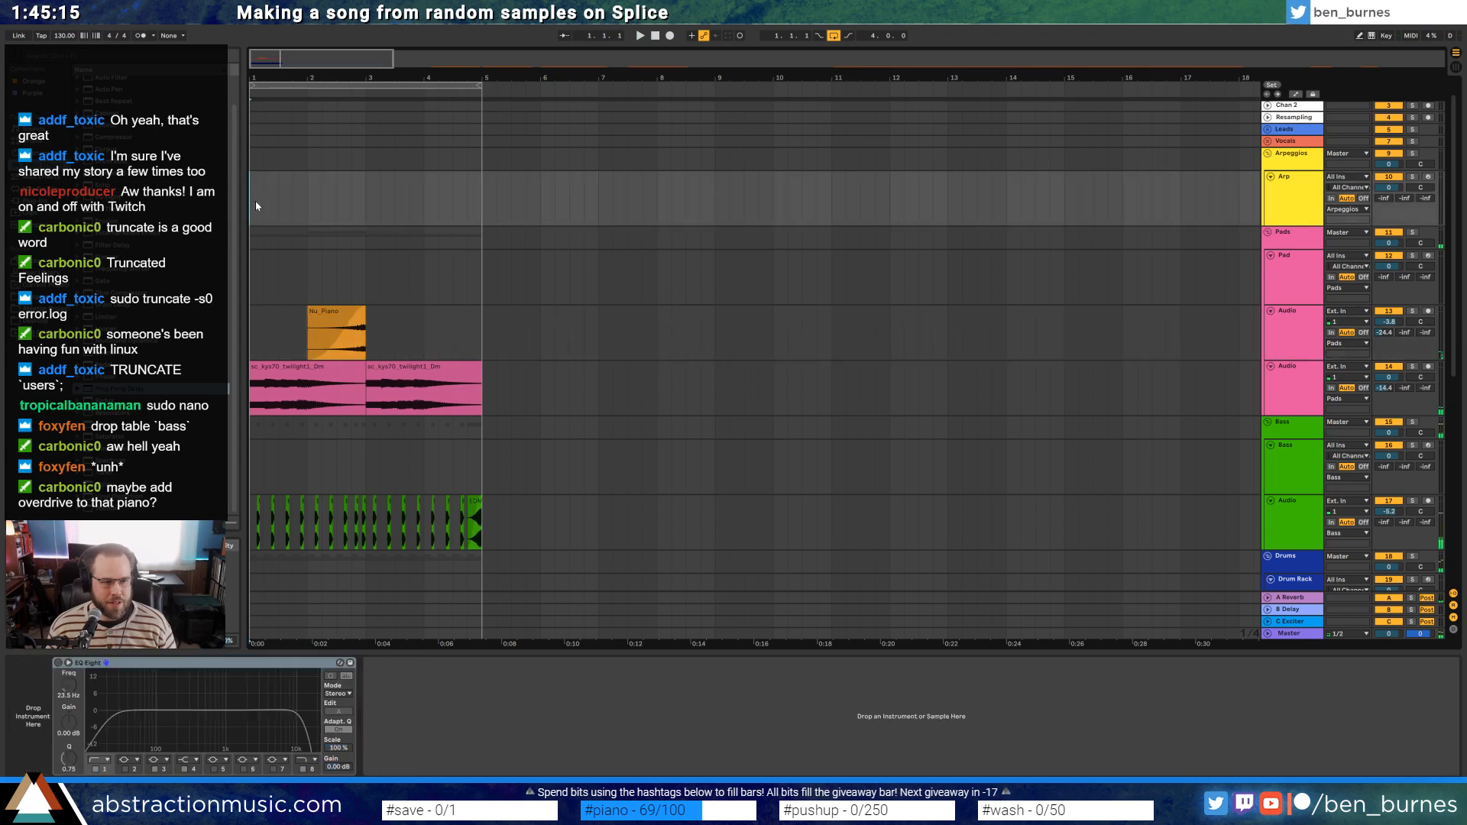
pyautogui.click(823, 347)
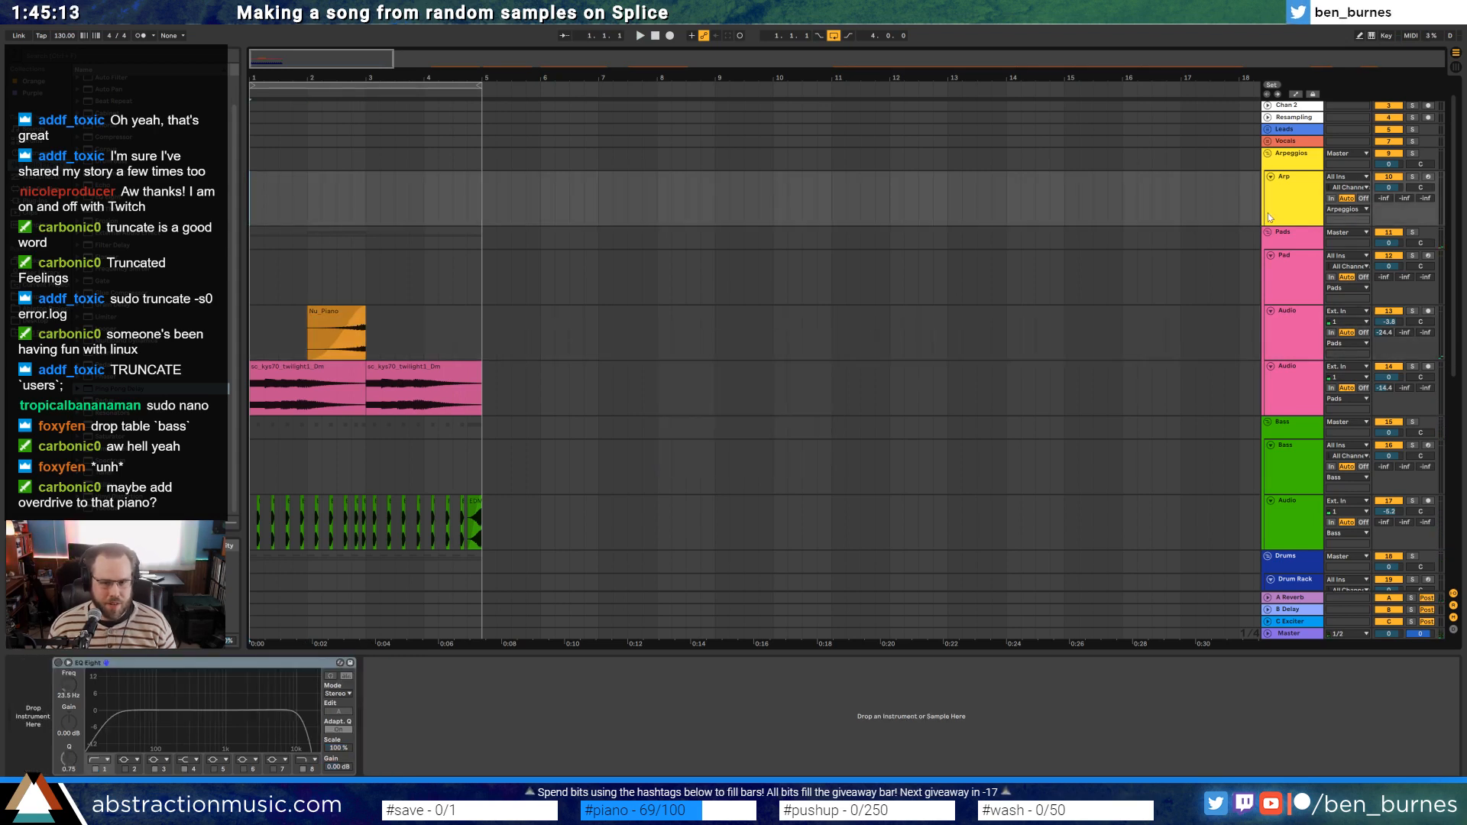
pyautogui.hotkey('ctrl', 't')
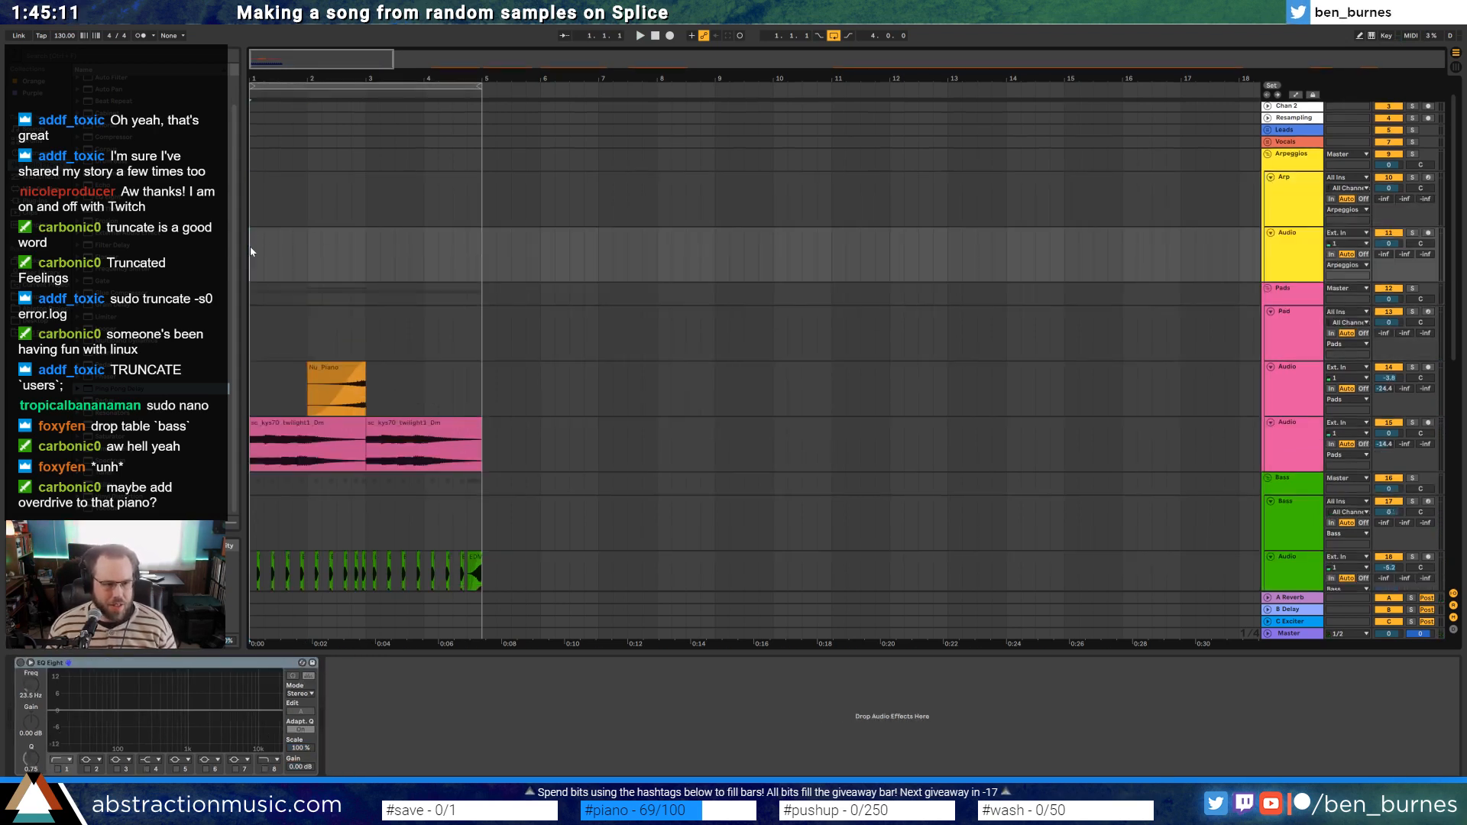
pyautogui.hotkey('ctrl', 'v')
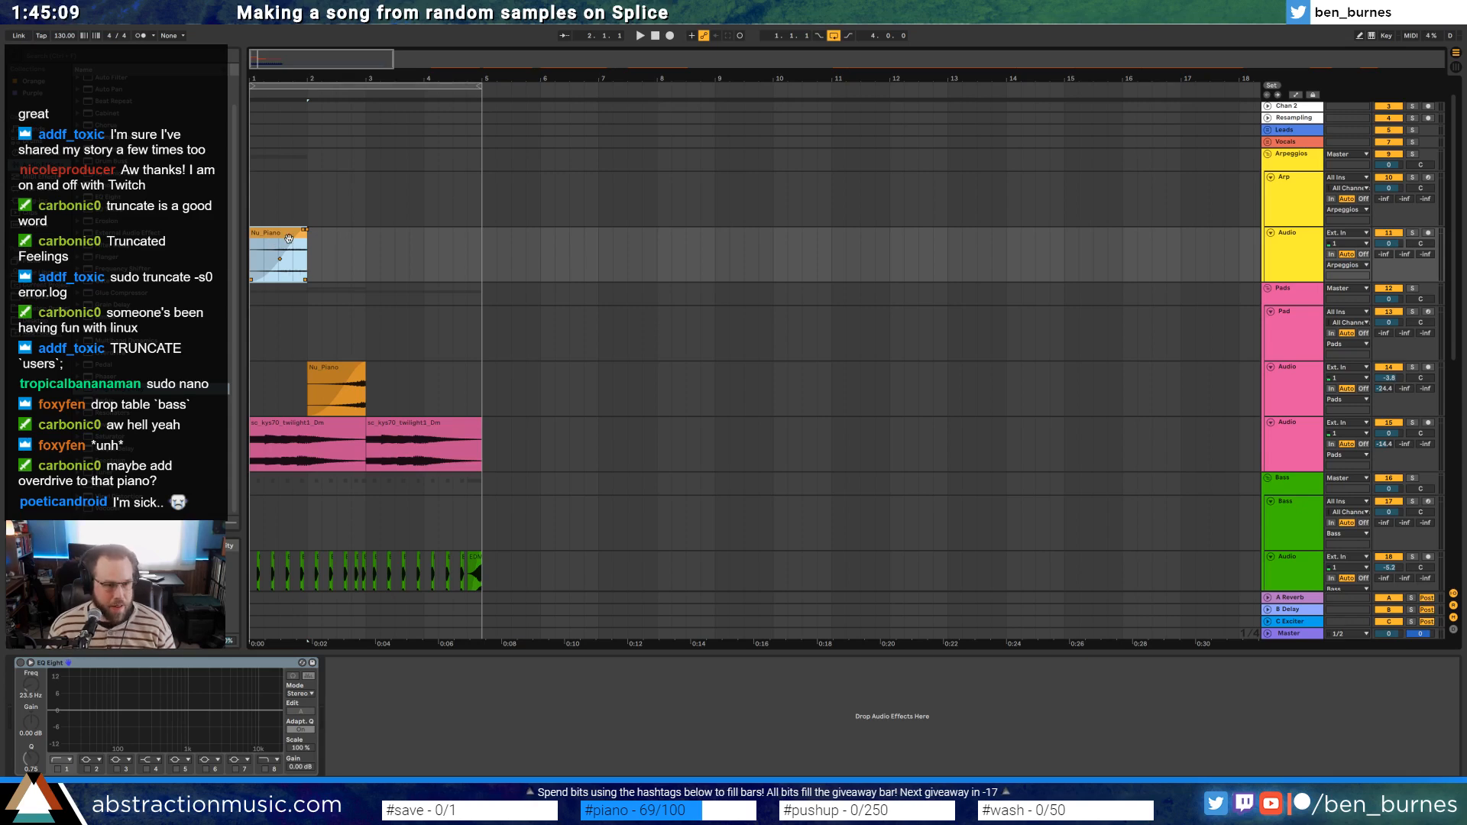
# Reverse the pasted piano clip back to forward playback and shorten it to a sixteenth-note hit with a fade-out at bar 1
pyautogui.click(308, 237)
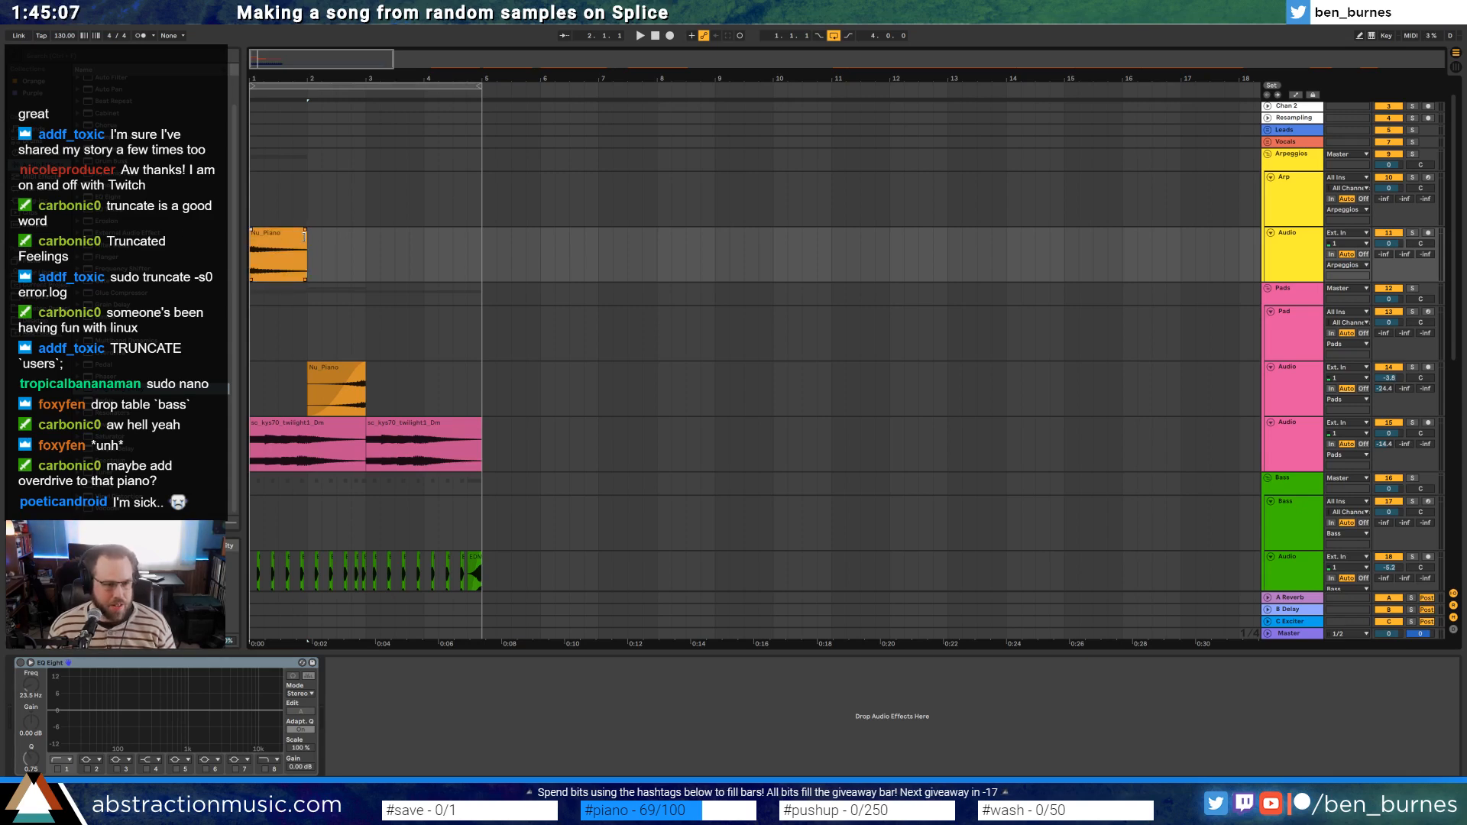
pyautogui.moveTo(304, 237); pyautogui.dragTo(267, 238)
pyautogui.press('+')
pyautogui.press('+')
pyautogui.press('+')
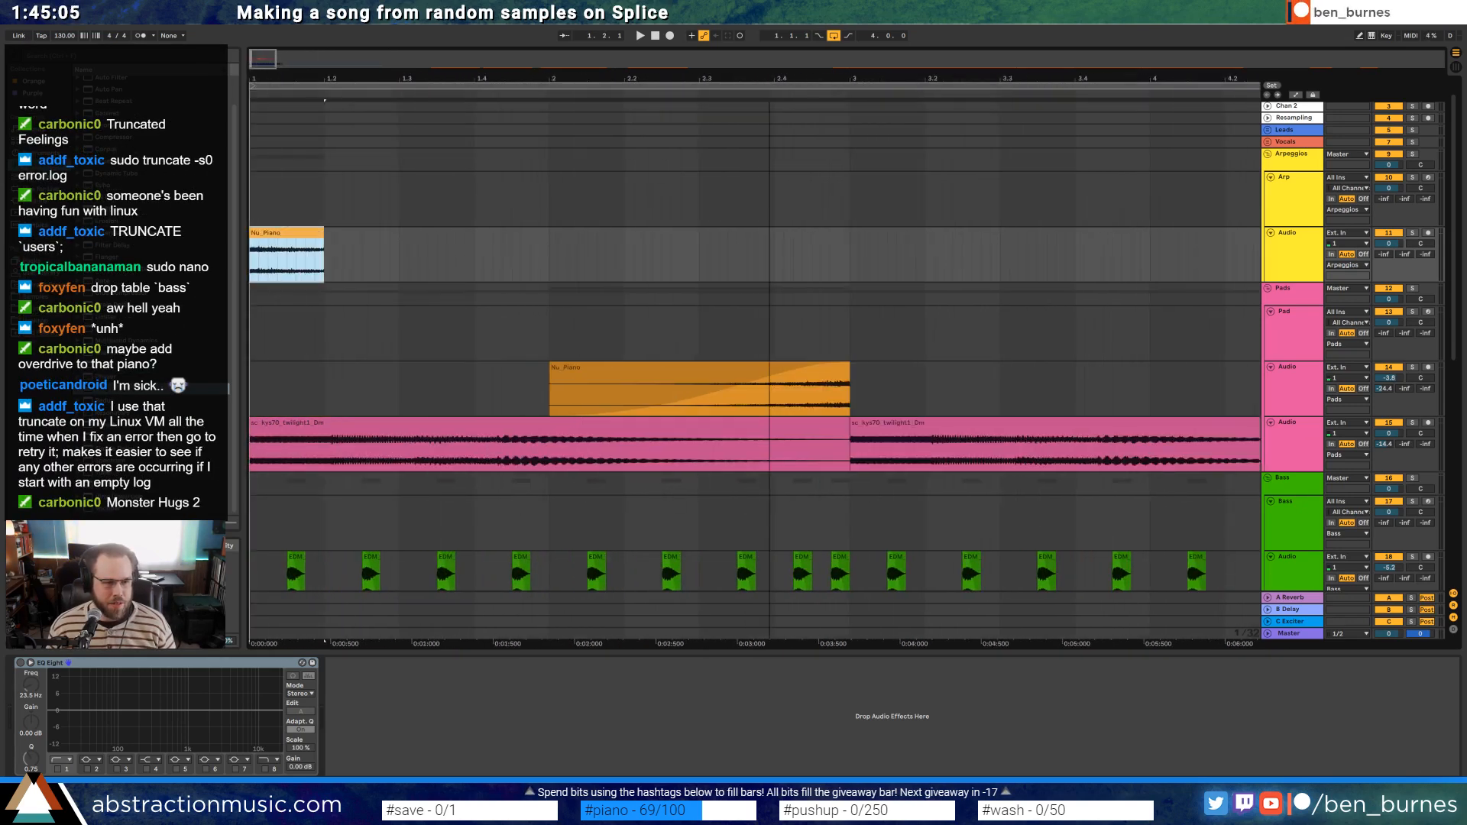
pyautogui.moveTo(318, 242); pyautogui.dragTo(268, 242)
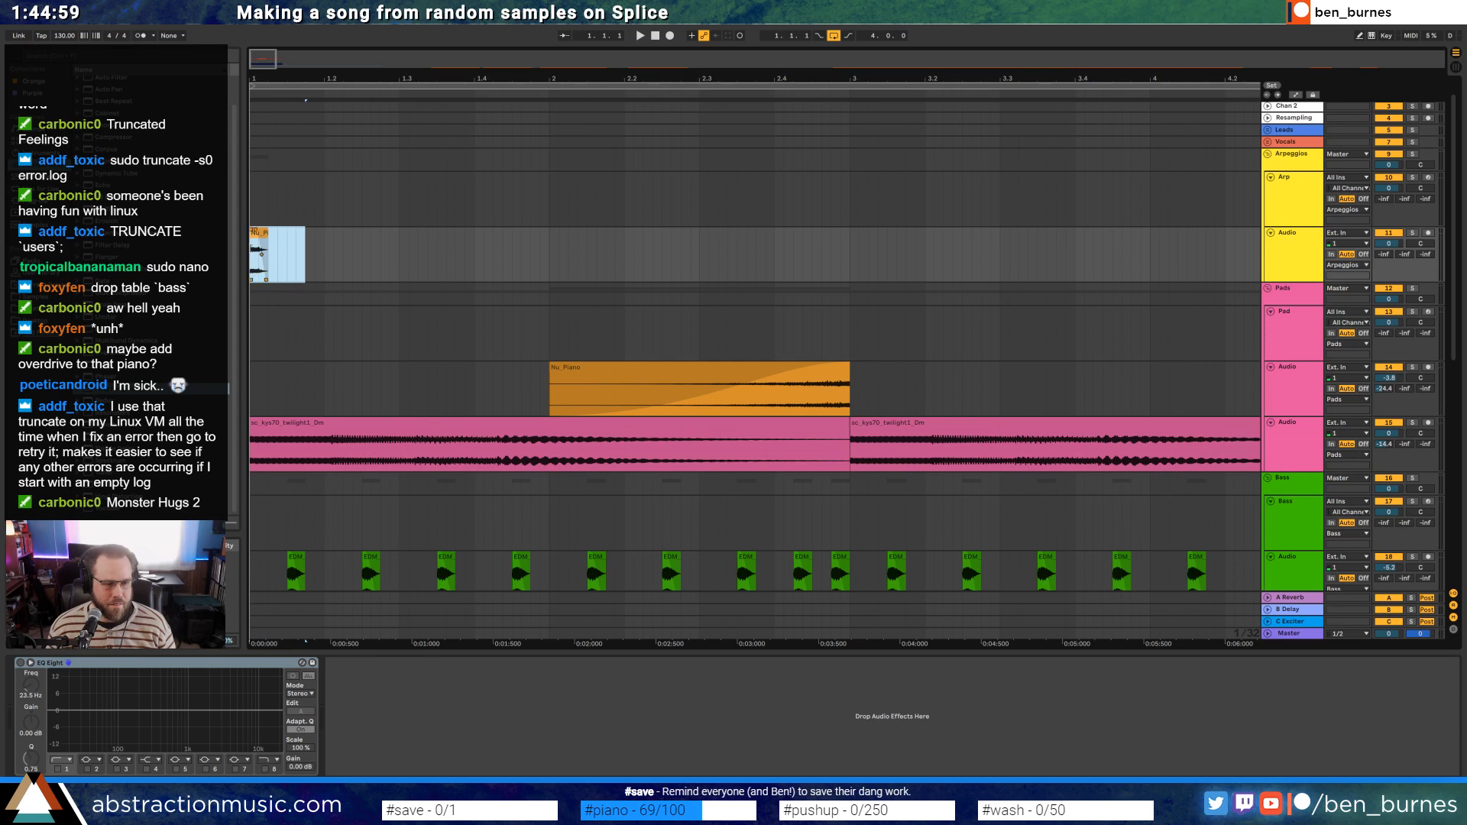
# Repeat the short piano hit every three sixteenth notes through bars 1 and 2
pyautogui.hotkey('ctrl', 'd')
pyautogui.hotkey('ctrl', 'd')
pyautogui.hotkey('ctrl', 'd')
pyautogui.hotkey('ctrl', 'd')
pyautogui.hotkey('ctrl', 'd')
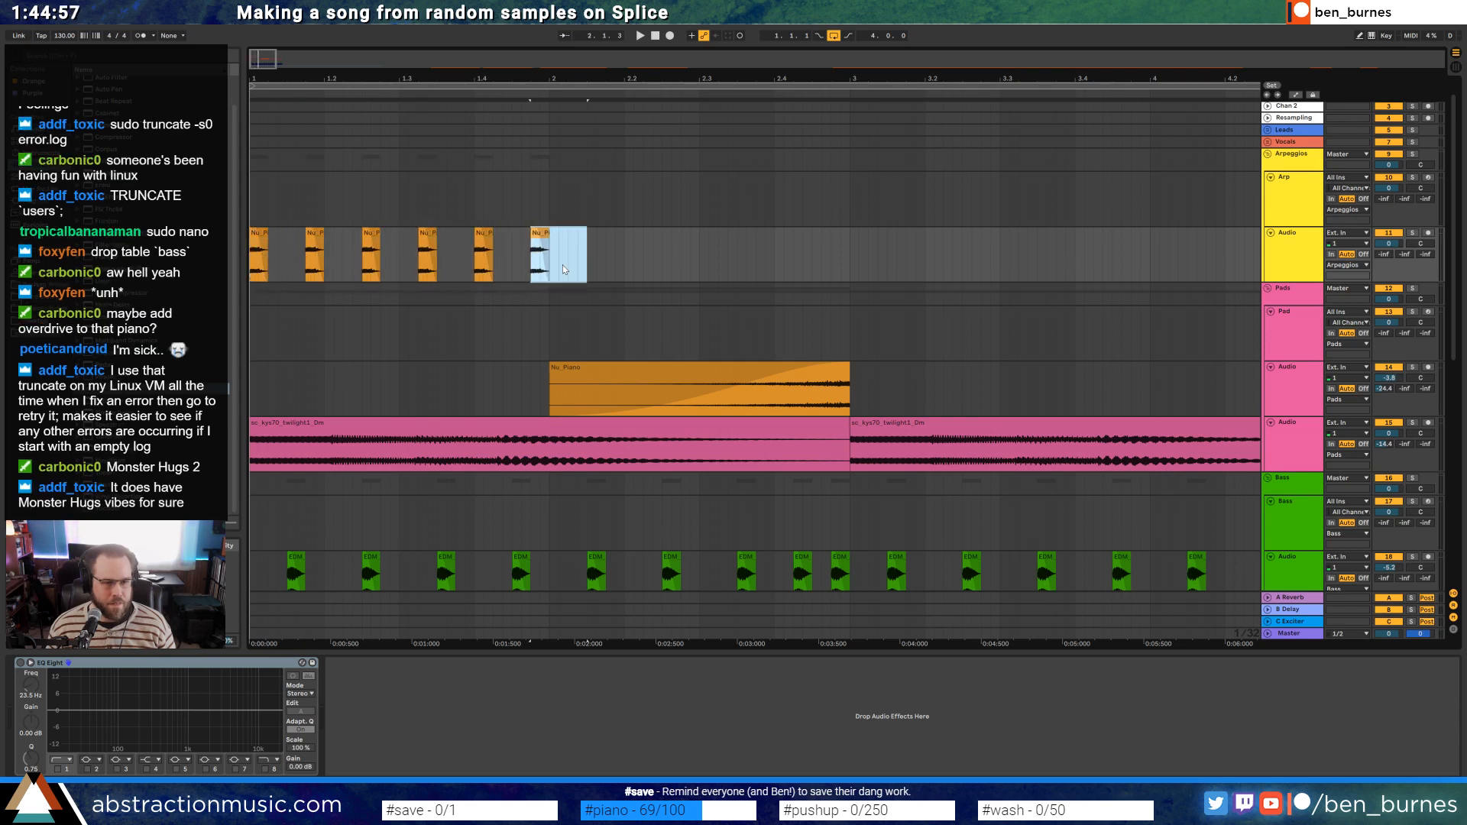
pyautogui.hotkey('ctrl', 'd')
pyautogui.hotkey('ctrl', 'd')
pyautogui.hotkey('ctrl', 'd')
pyautogui.hotkey('ctrl', 'd')
pyautogui.hotkey('ctrl', 'd')
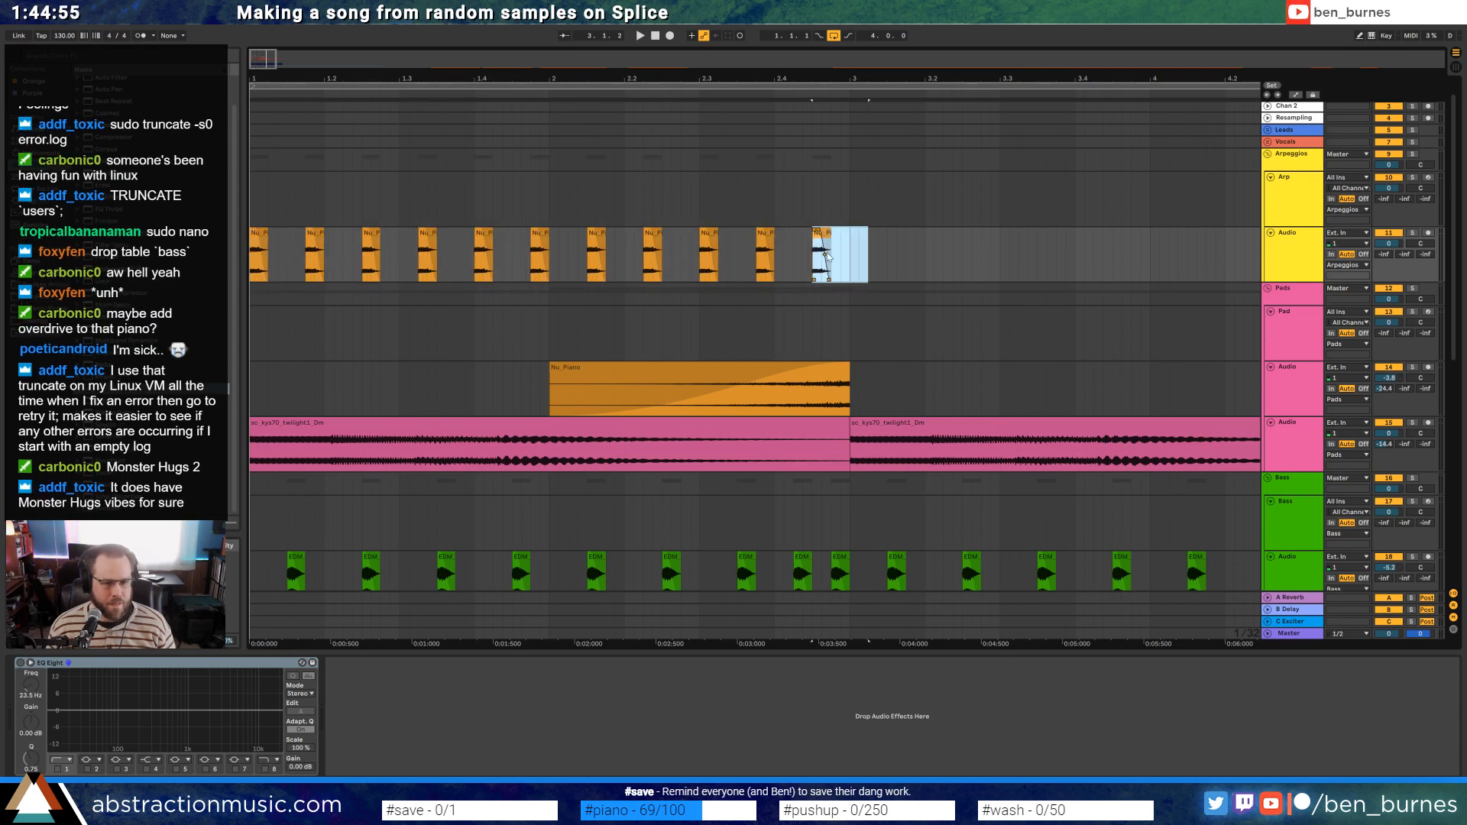
# Lengthen the last piano hit at 2.4.3 to end at bar 3 and shorten its fade-out
pyautogui.click(839, 249)
pyautogui.moveTo(830, 237); pyautogui.dragTo(850, 237)
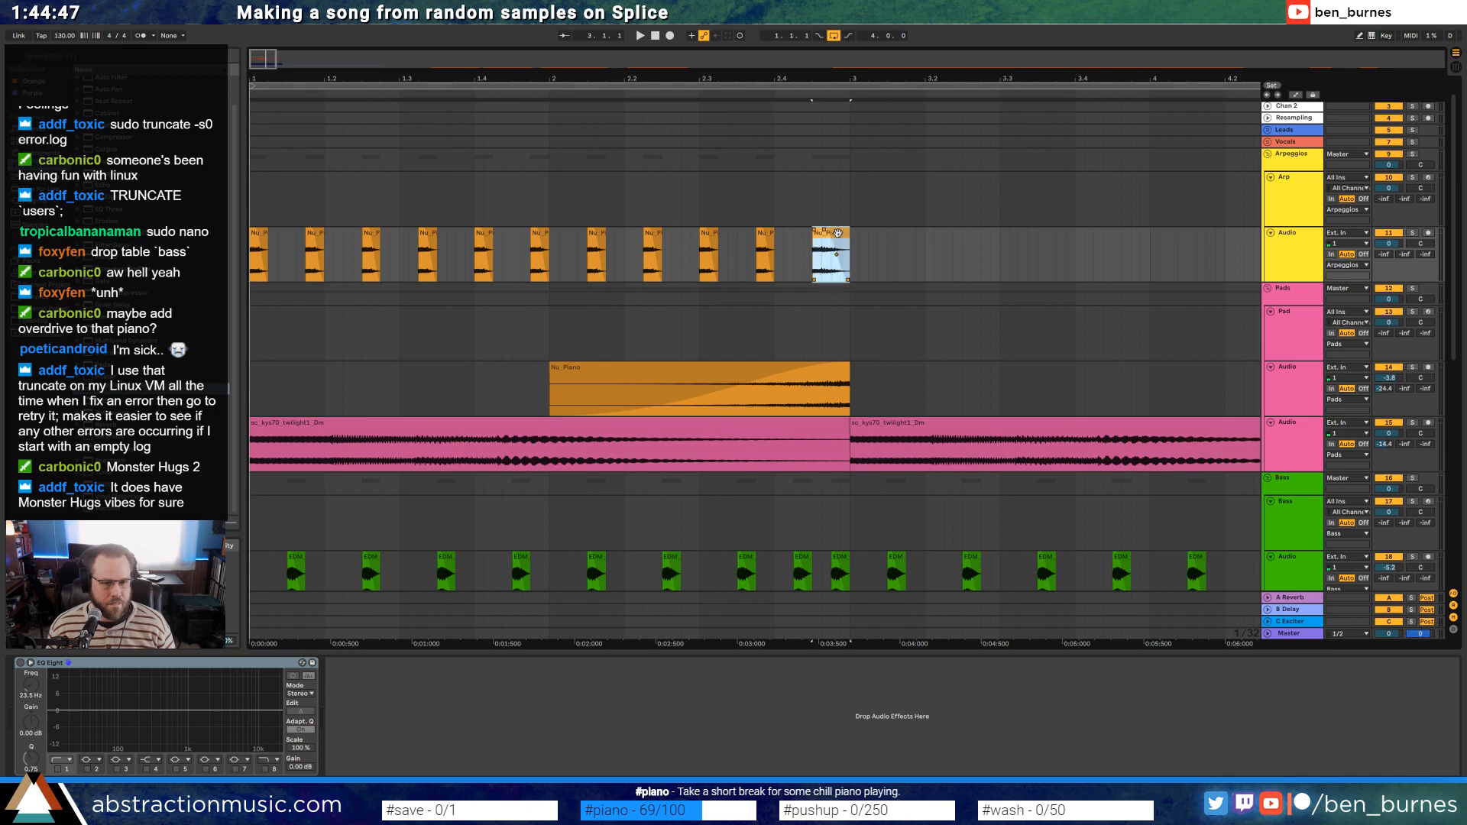
pyautogui.doubleClick(838, 233)
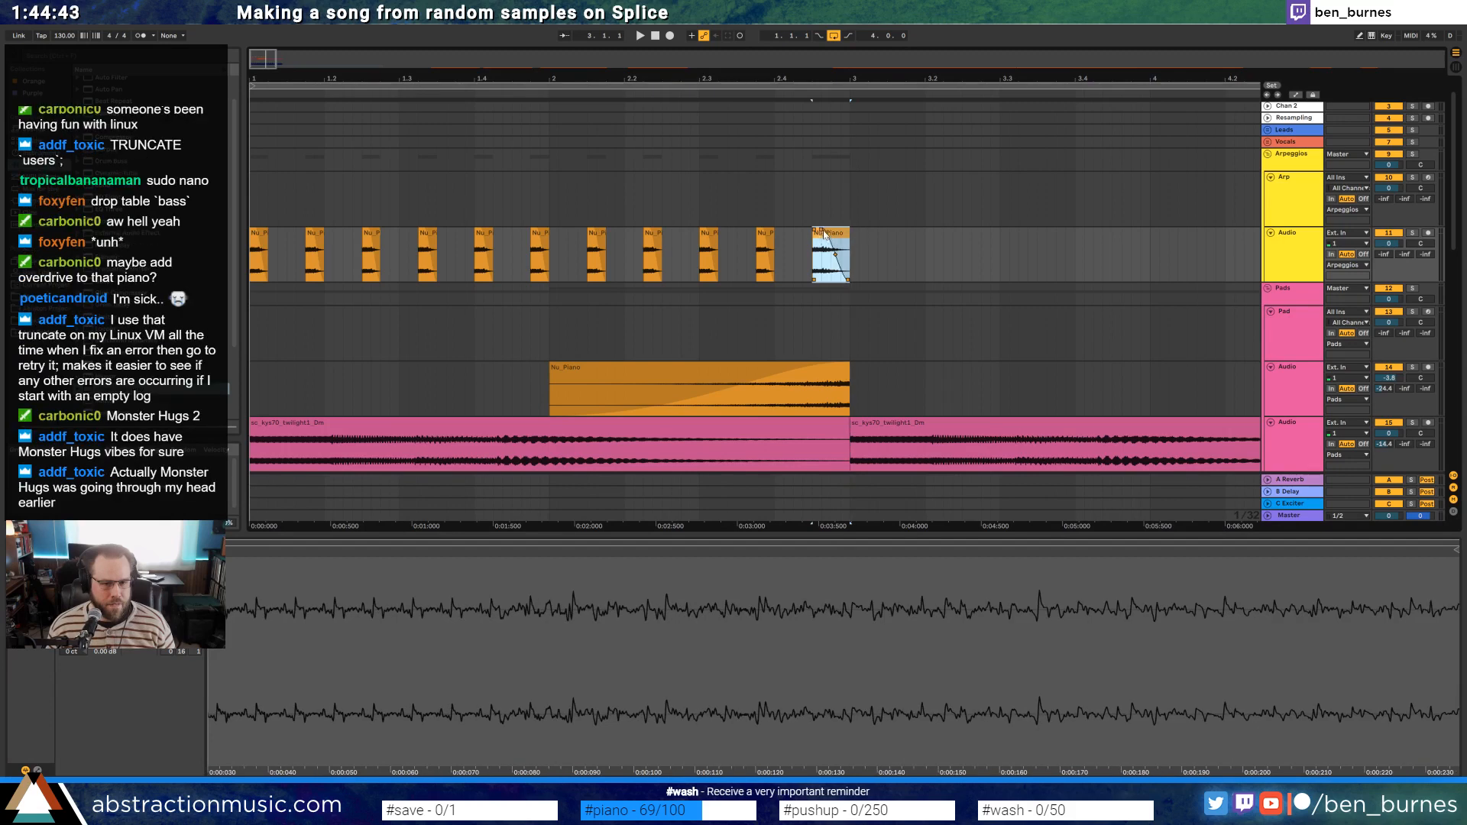
pyautogui.moveTo(849, 232)
pyautogui.mouseDown()
pyautogui.moveTo(826, 232)
pyautogui.moveTo(839, 232)
pyautogui.mouseUp()
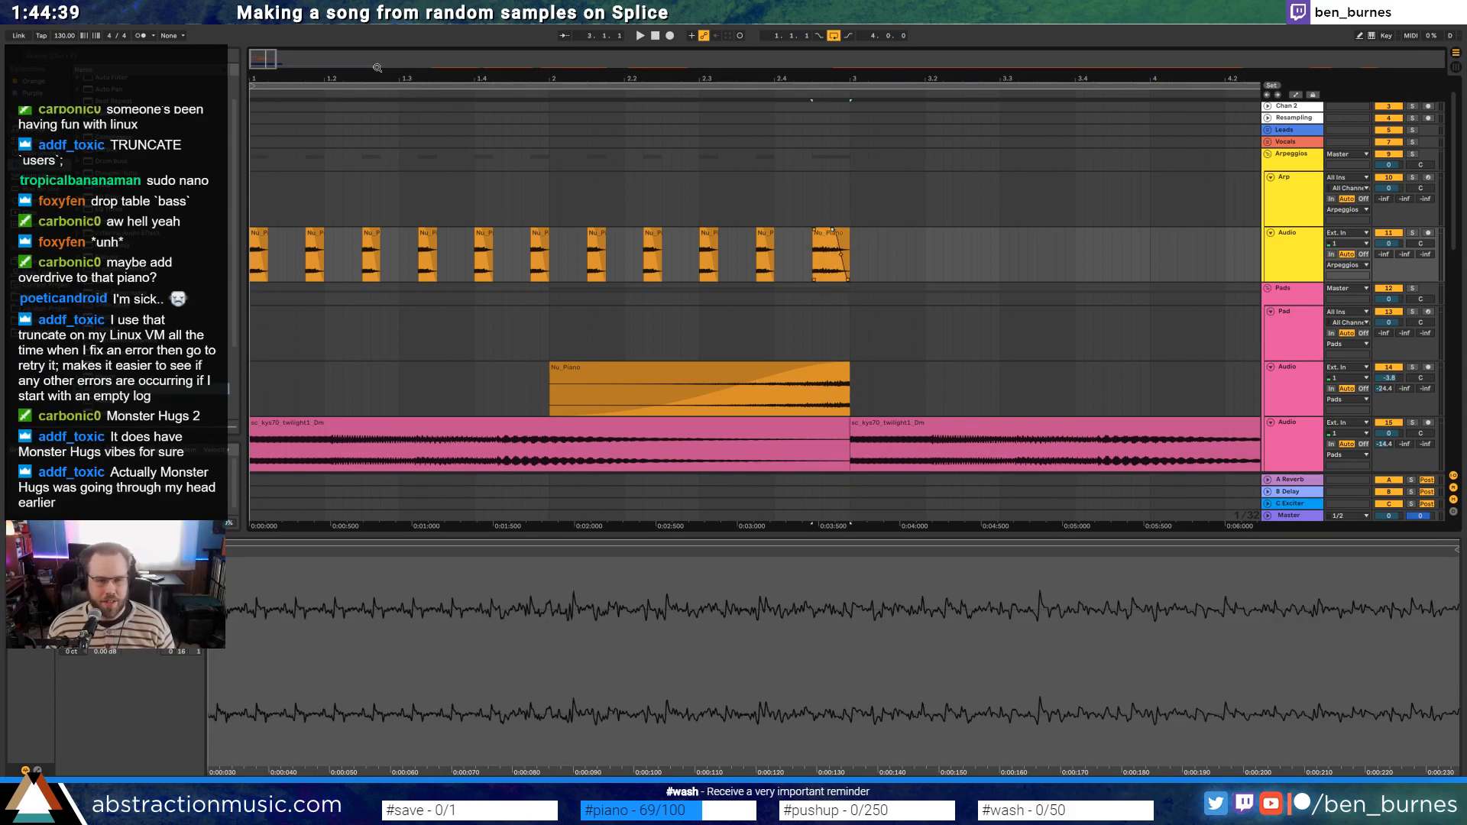
# Duplicate the two-bar pattern of piano hits into bars 3 and 4, and play the loop
pyautogui.scroll(-4, 567, 243)
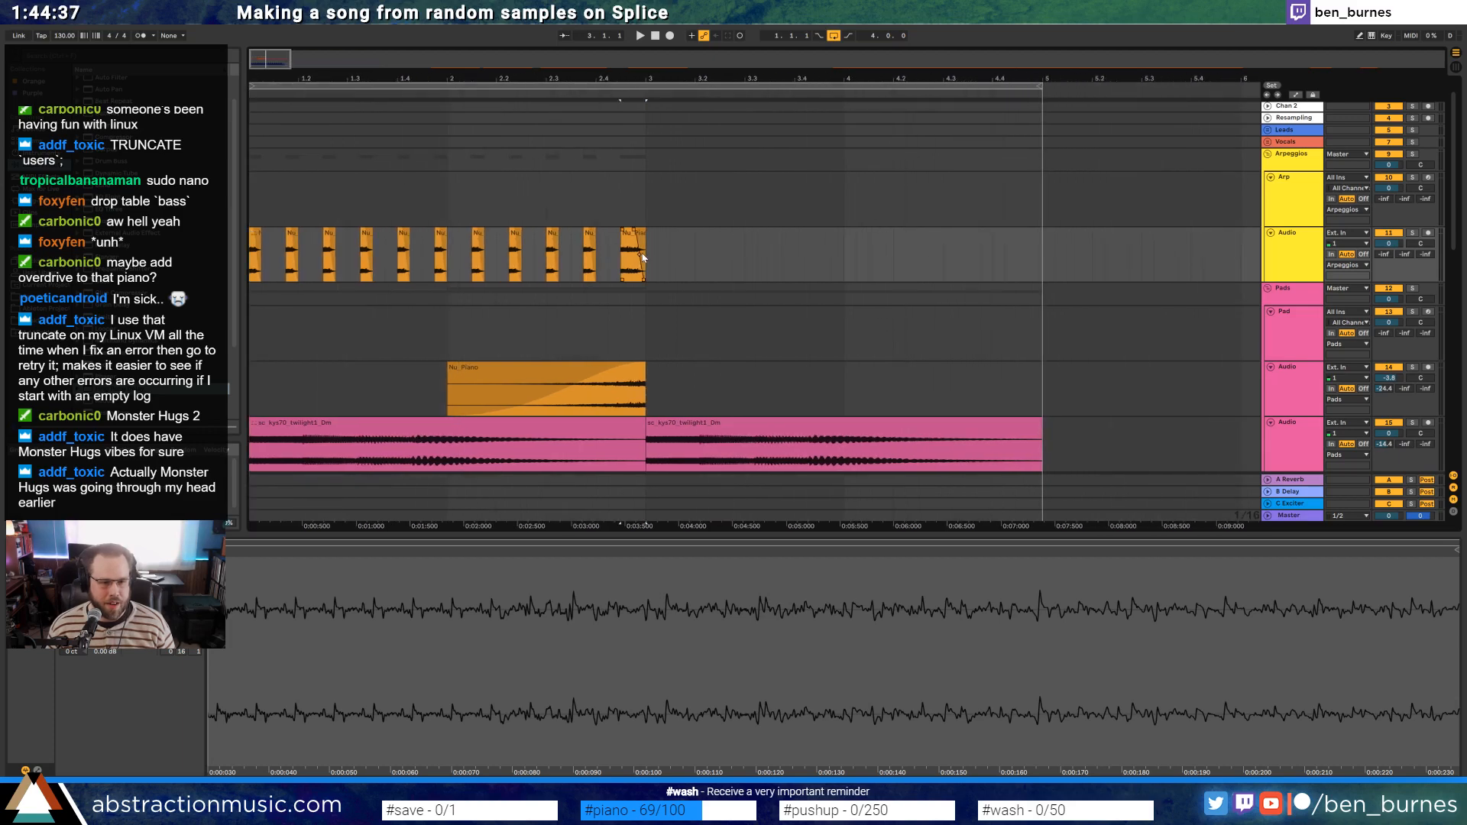
pyautogui.moveTo(649, 257); pyautogui.dragTo(237, 255)
pyautogui.hotkey('ctrl', 'd')
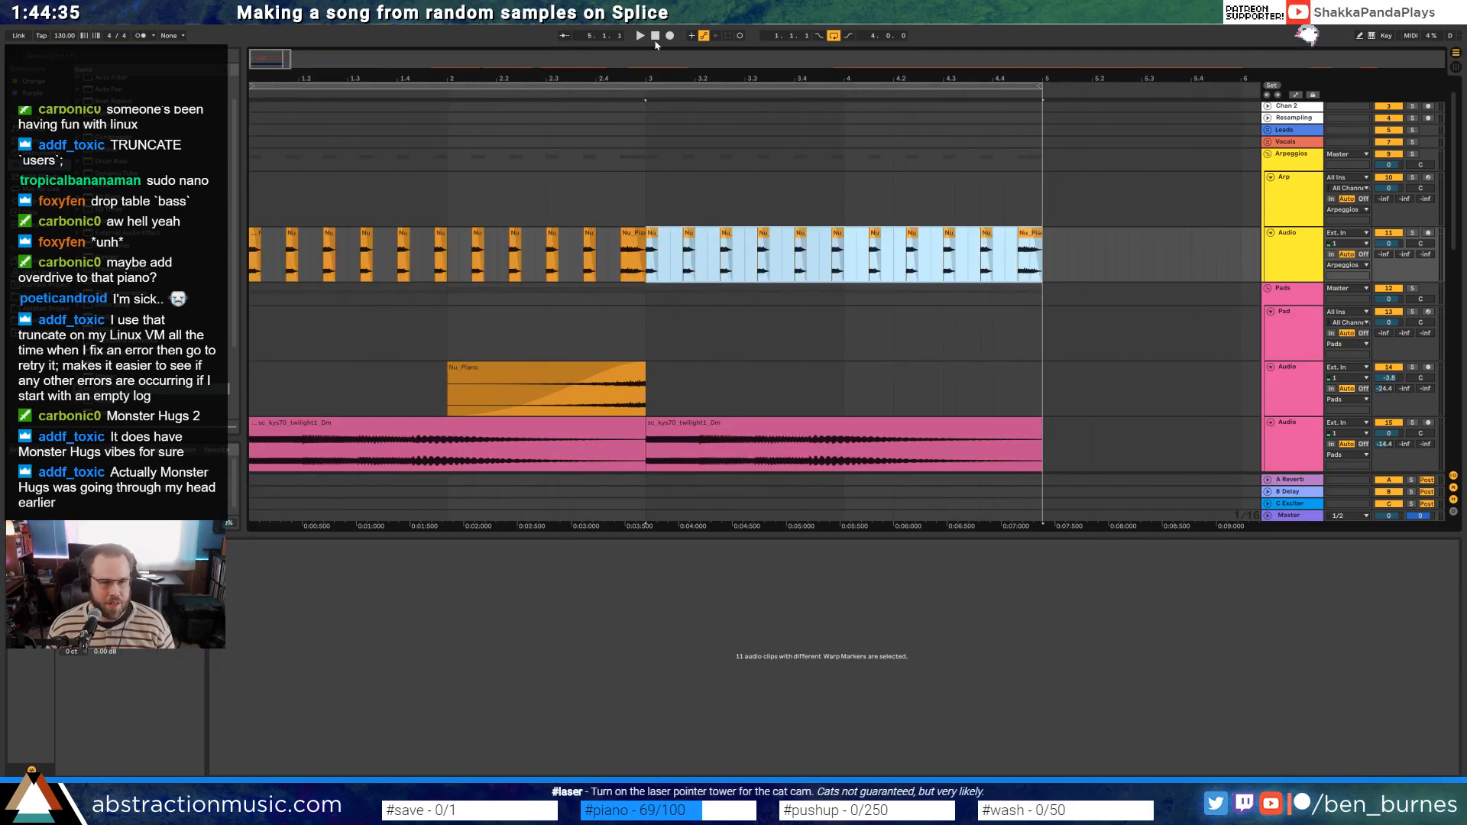
pyautogui.click(655, 36)
pyautogui.press('space')
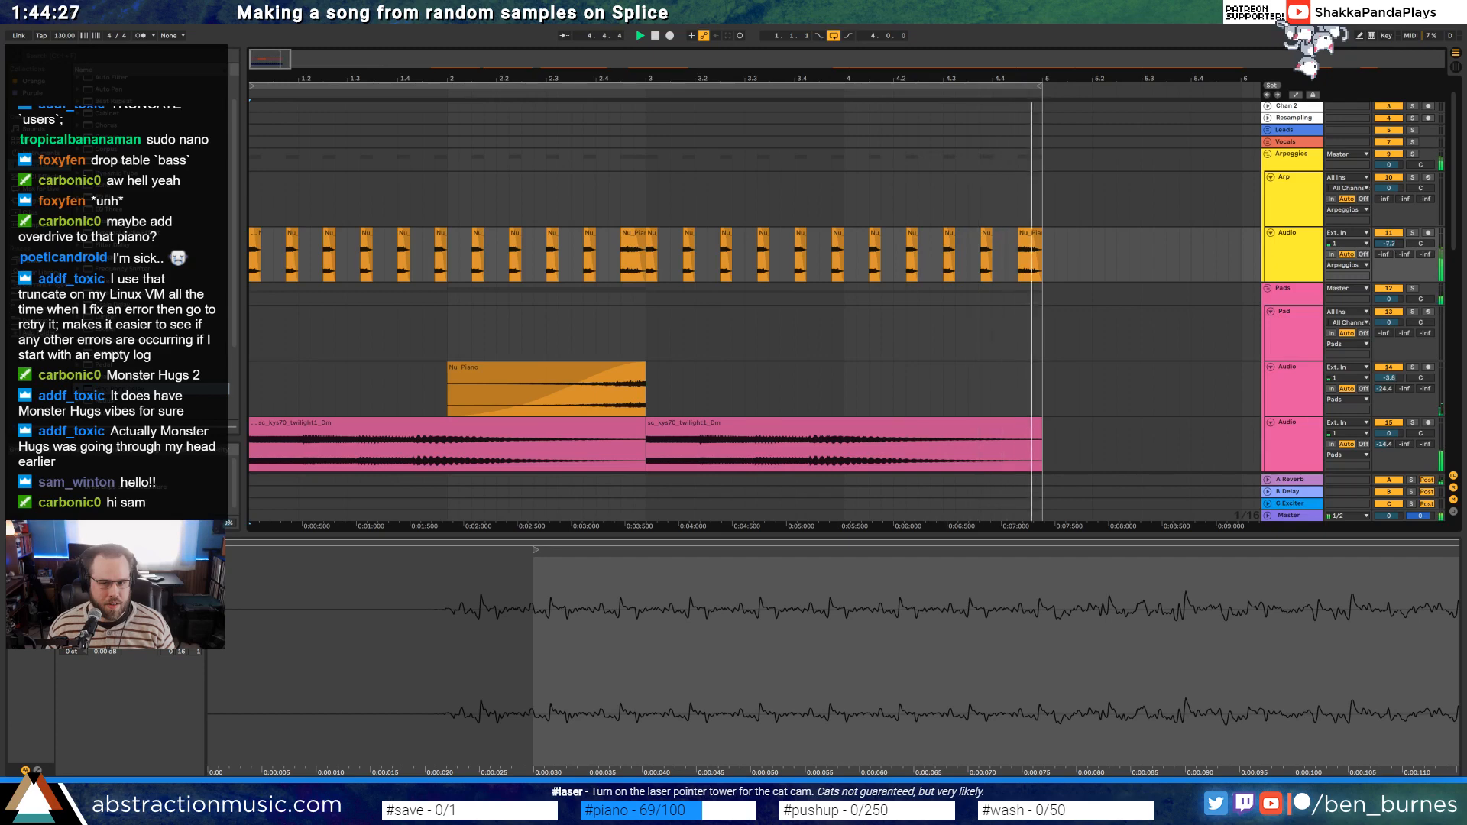
# Stop playback and clear all the short piano hits from bars 1 to 4 of the Arpeggios audio track
pyautogui.click(630, 238)
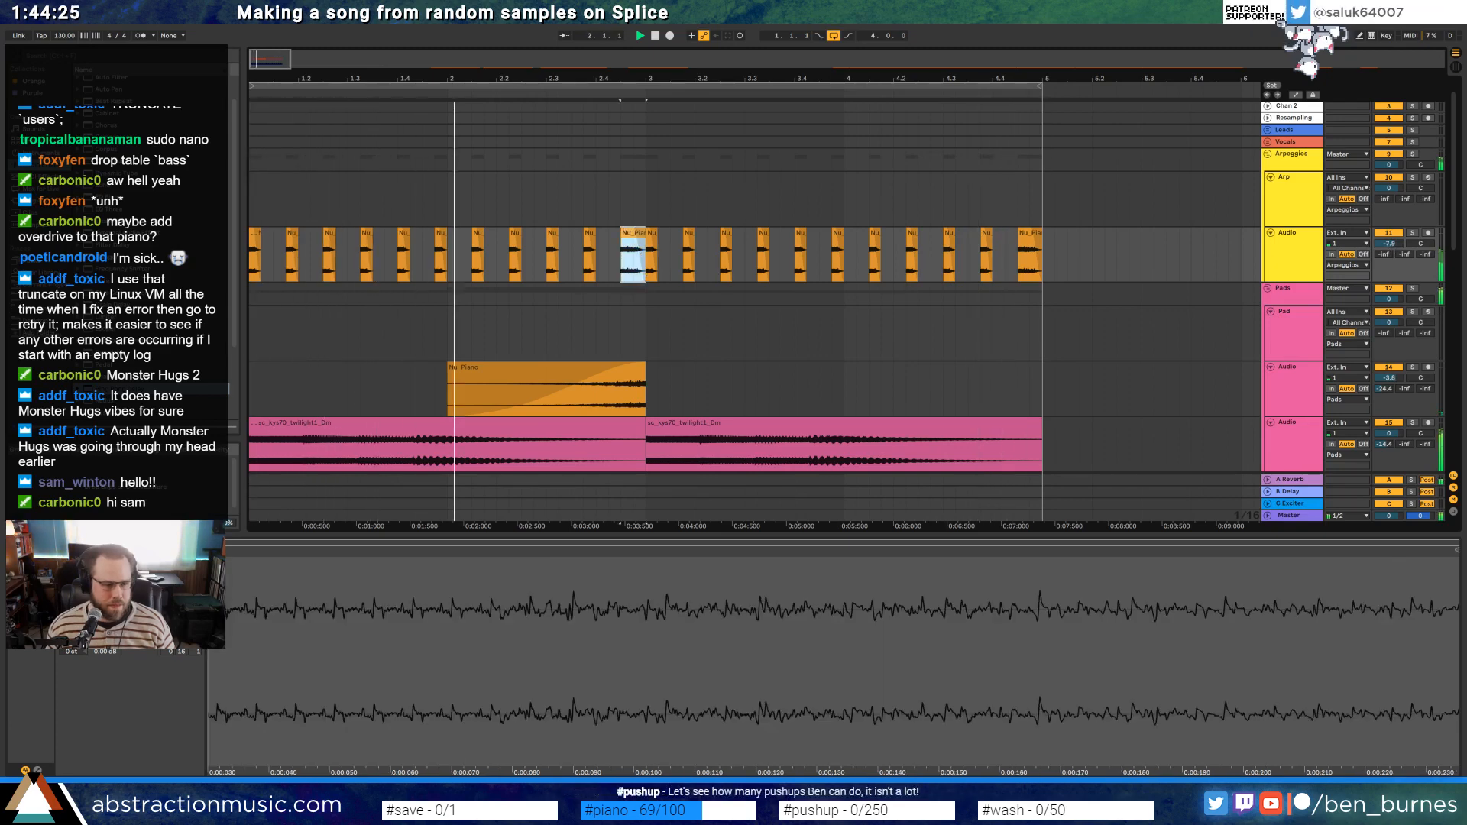
pyautogui.click(81, 623)
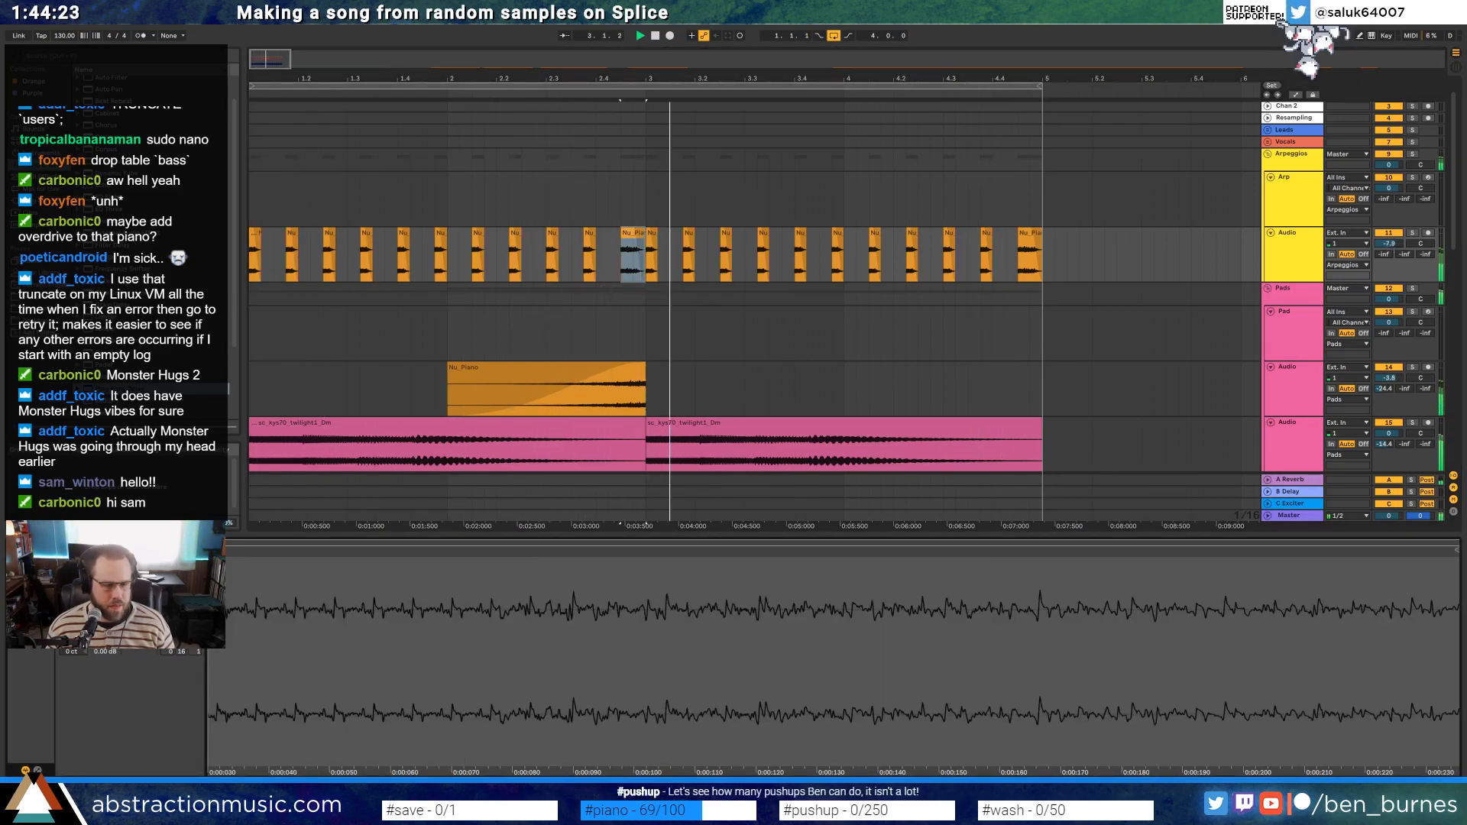
pyautogui.press('space')
pyautogui.click(622, 249)
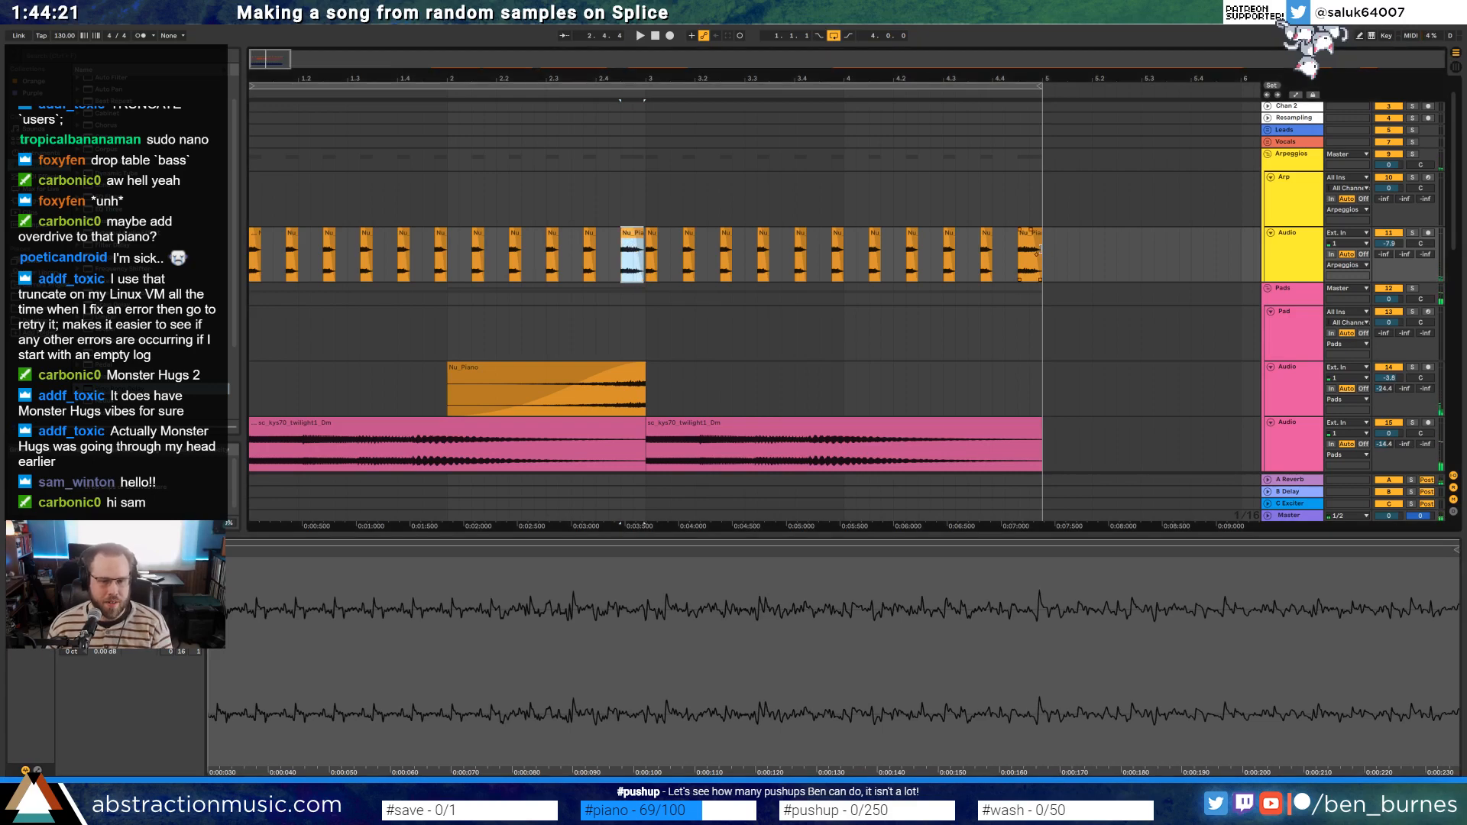
pyautogui.moveTo(1040, 248); pyautogui.dragTo(252, 252)
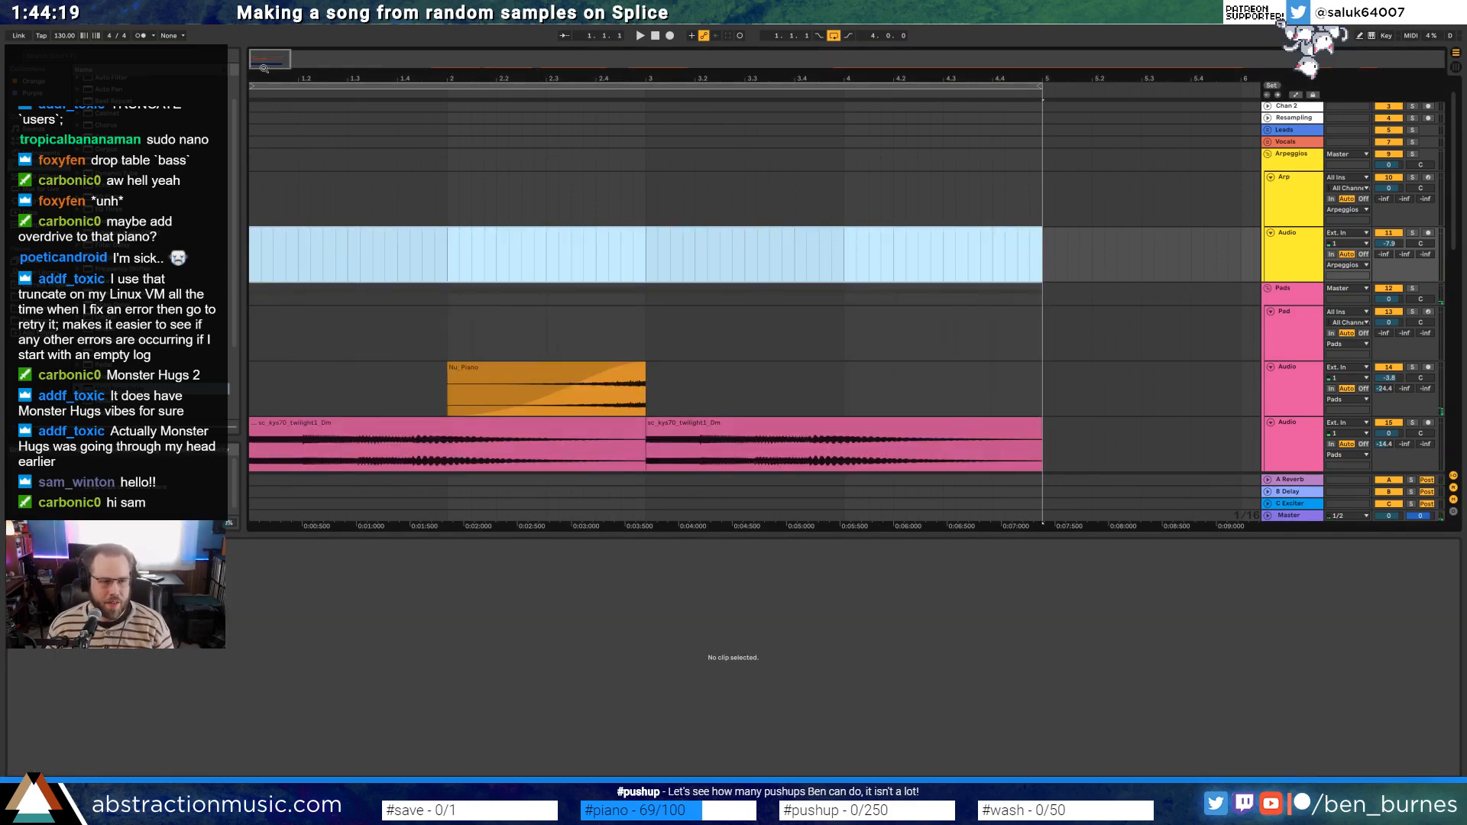
# Move the short som_syn130_mars_Gm clip beside the Nu_Piano clip at bar 55 on the lower Audio track, and audition it
pyautogui.moveTo(264, 69); pyautogui.dragTo(502, 278)
pyautogui.scroll(-5, 530, 311)
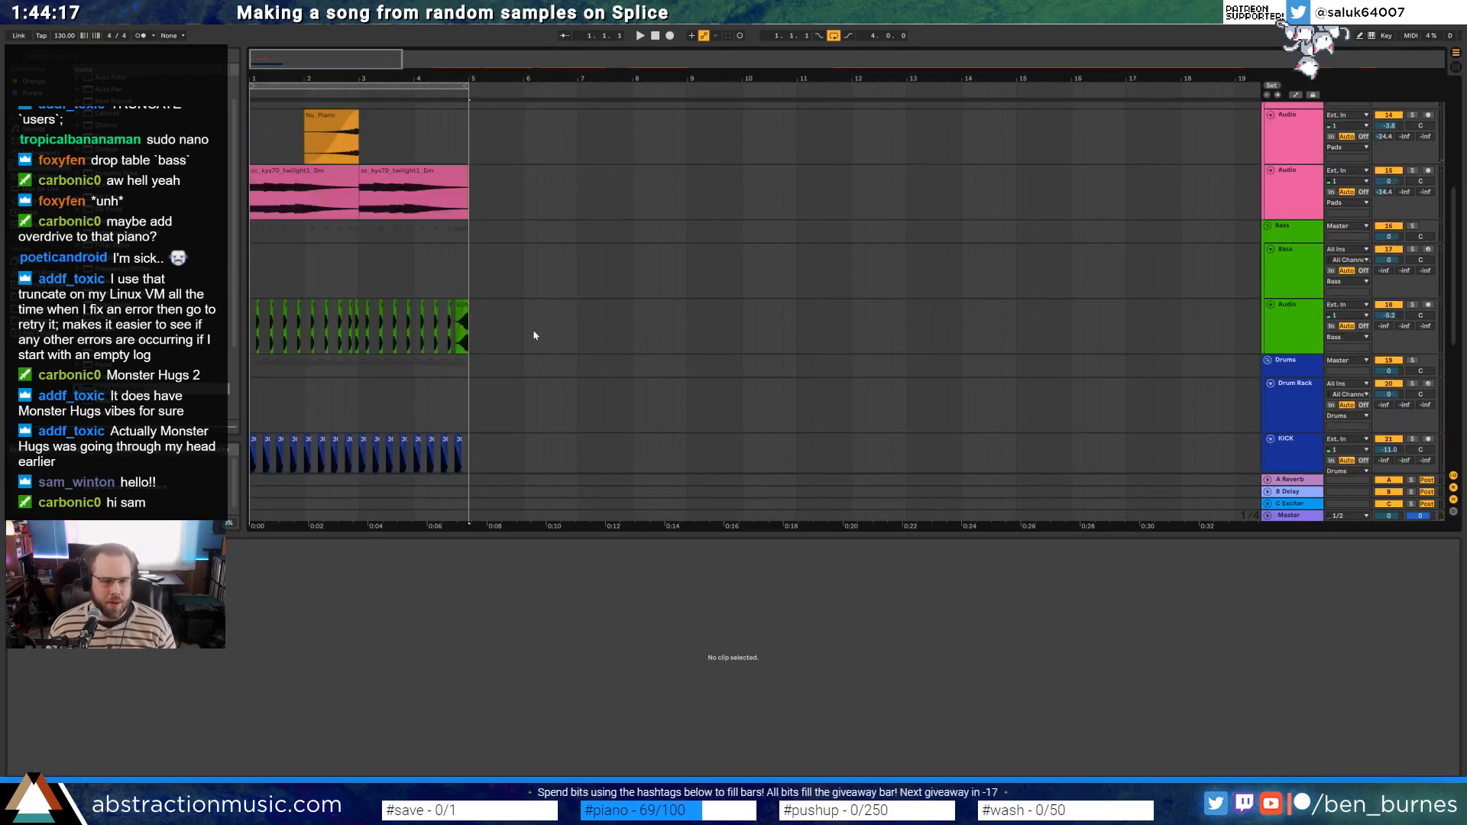
pyautogui.scroll(-10, 534, 334)
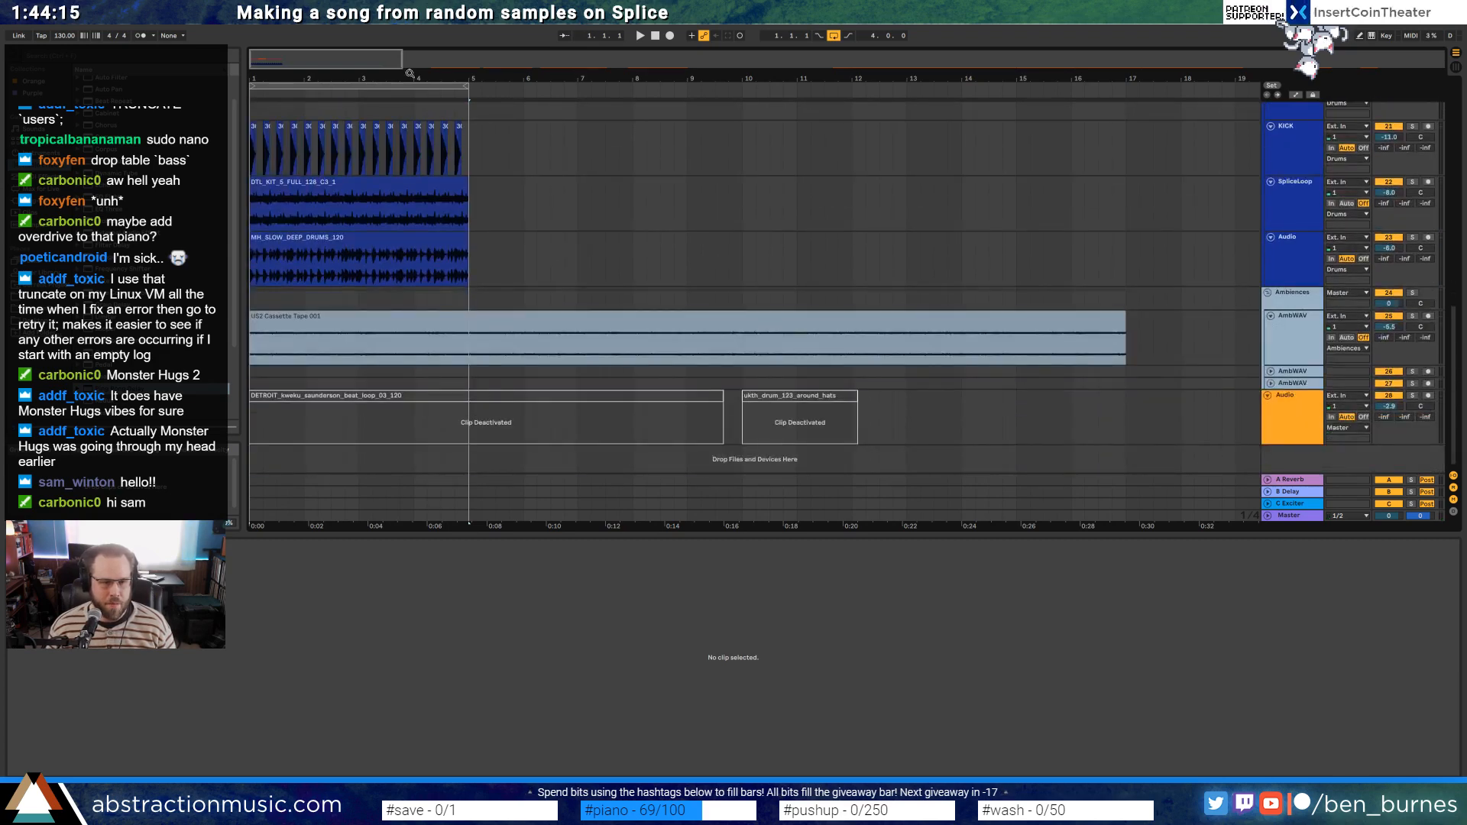
pyautogui.doubleClick(411, 74)
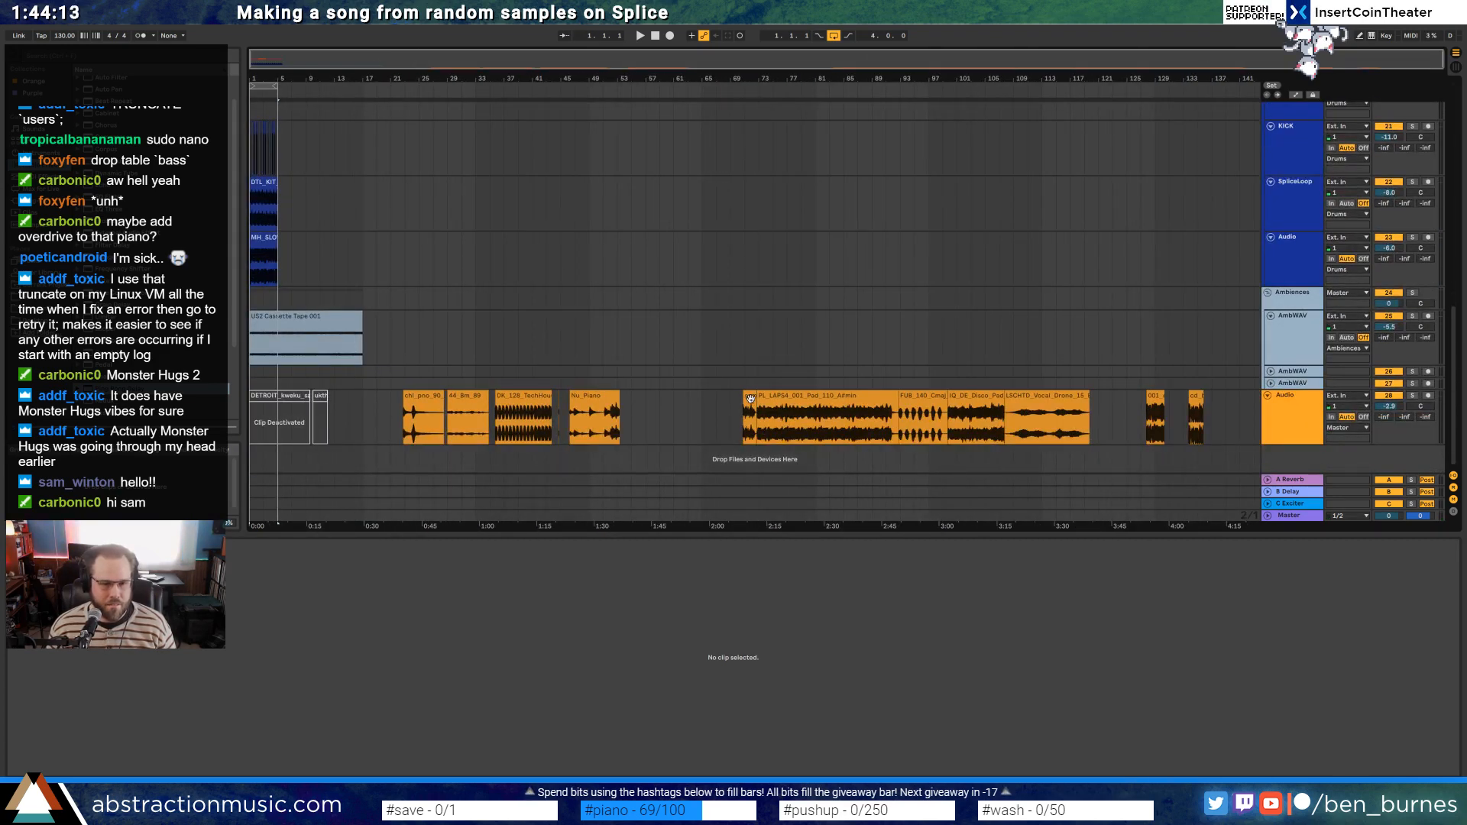
pyautogui.moveTo(751, 398); pyautogui.dragTo(639, 398)
pyautogui.press('space')
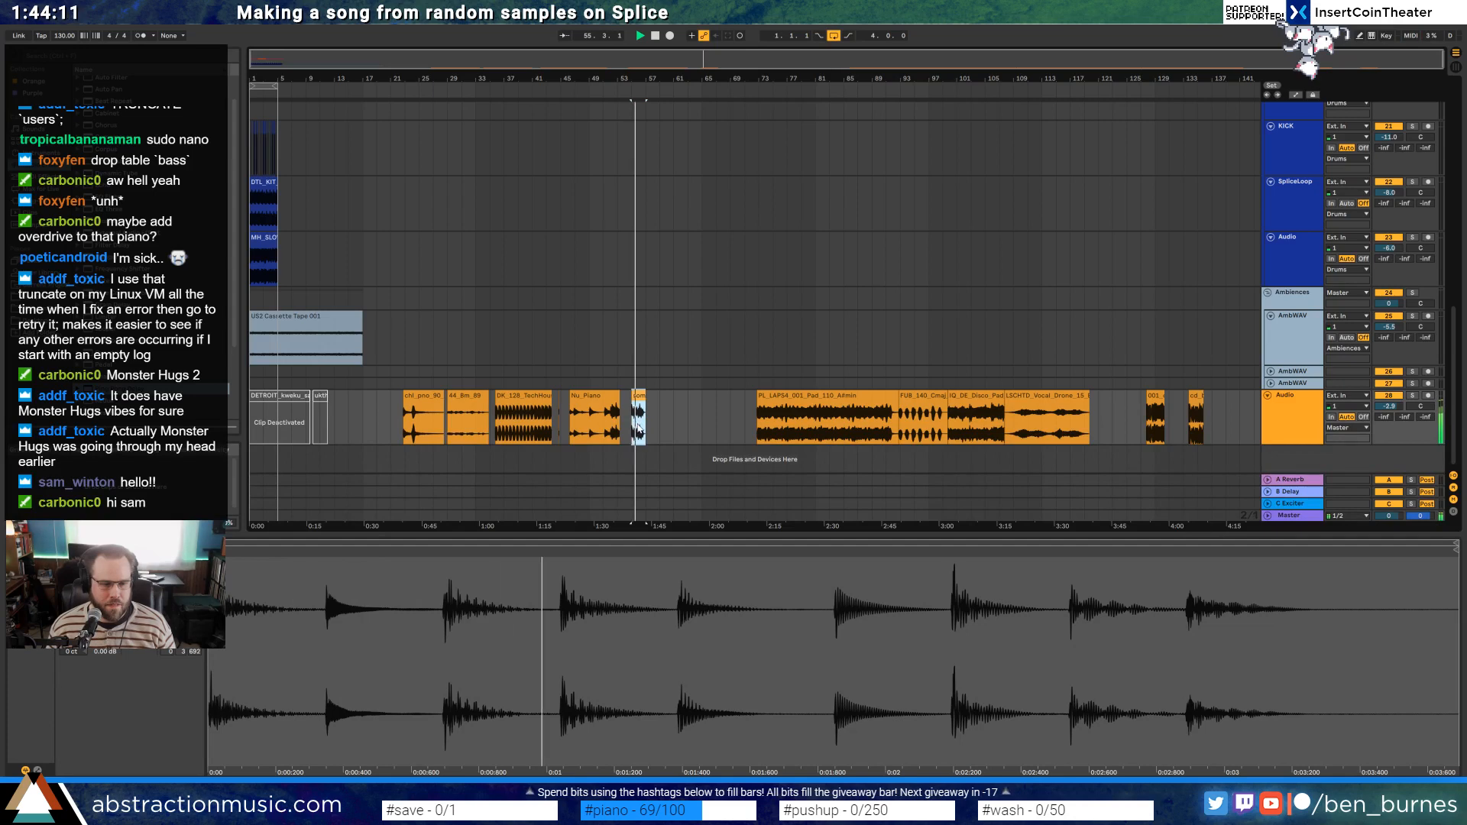
pyautogui.press('space')
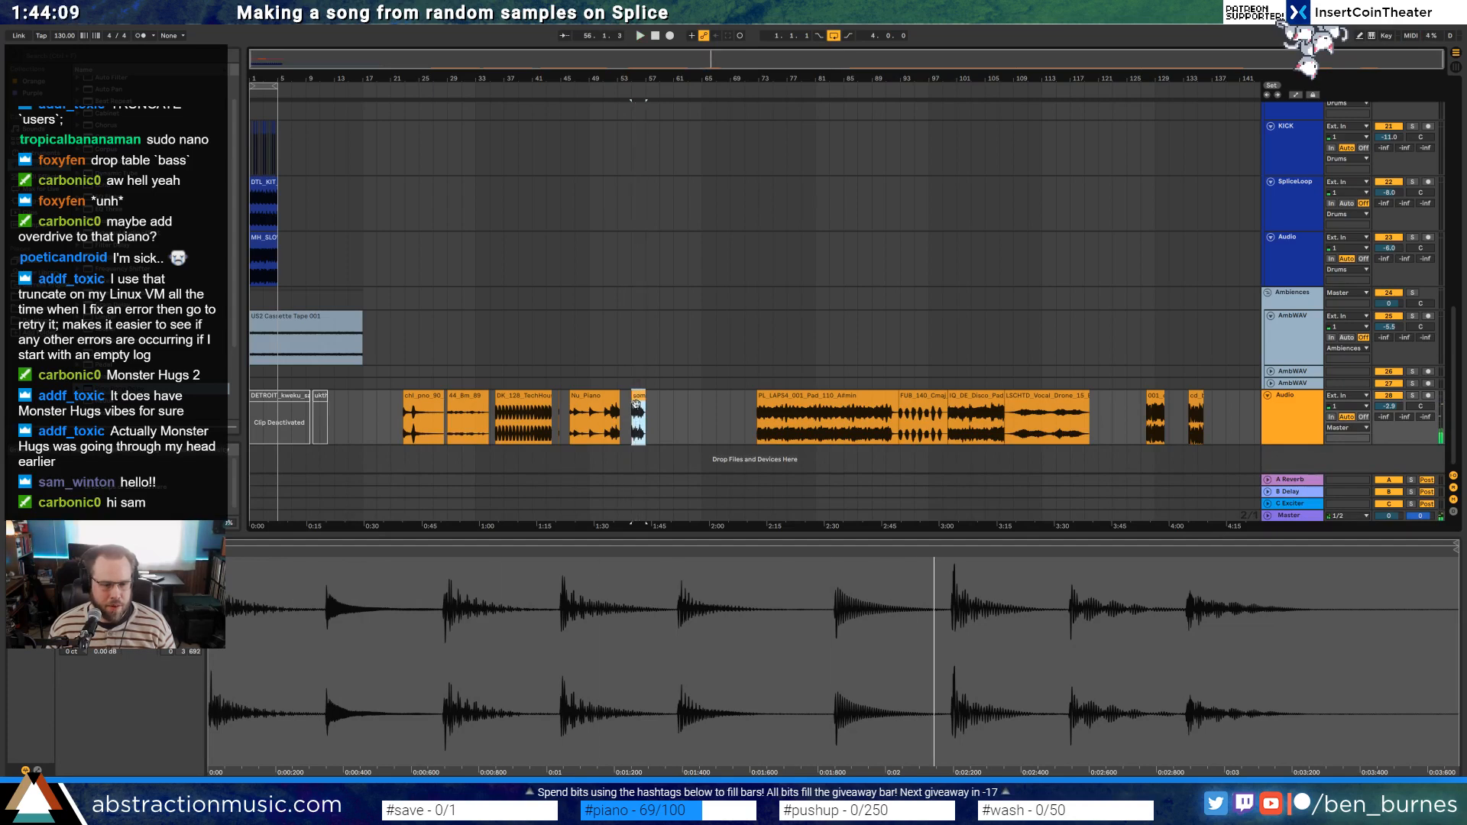
# Copy the first note of the som_syn130_mars_Gm clip to the start of bar 1 on the Arpeggios audio track
pyautogui.scroll(5, 635, 404)
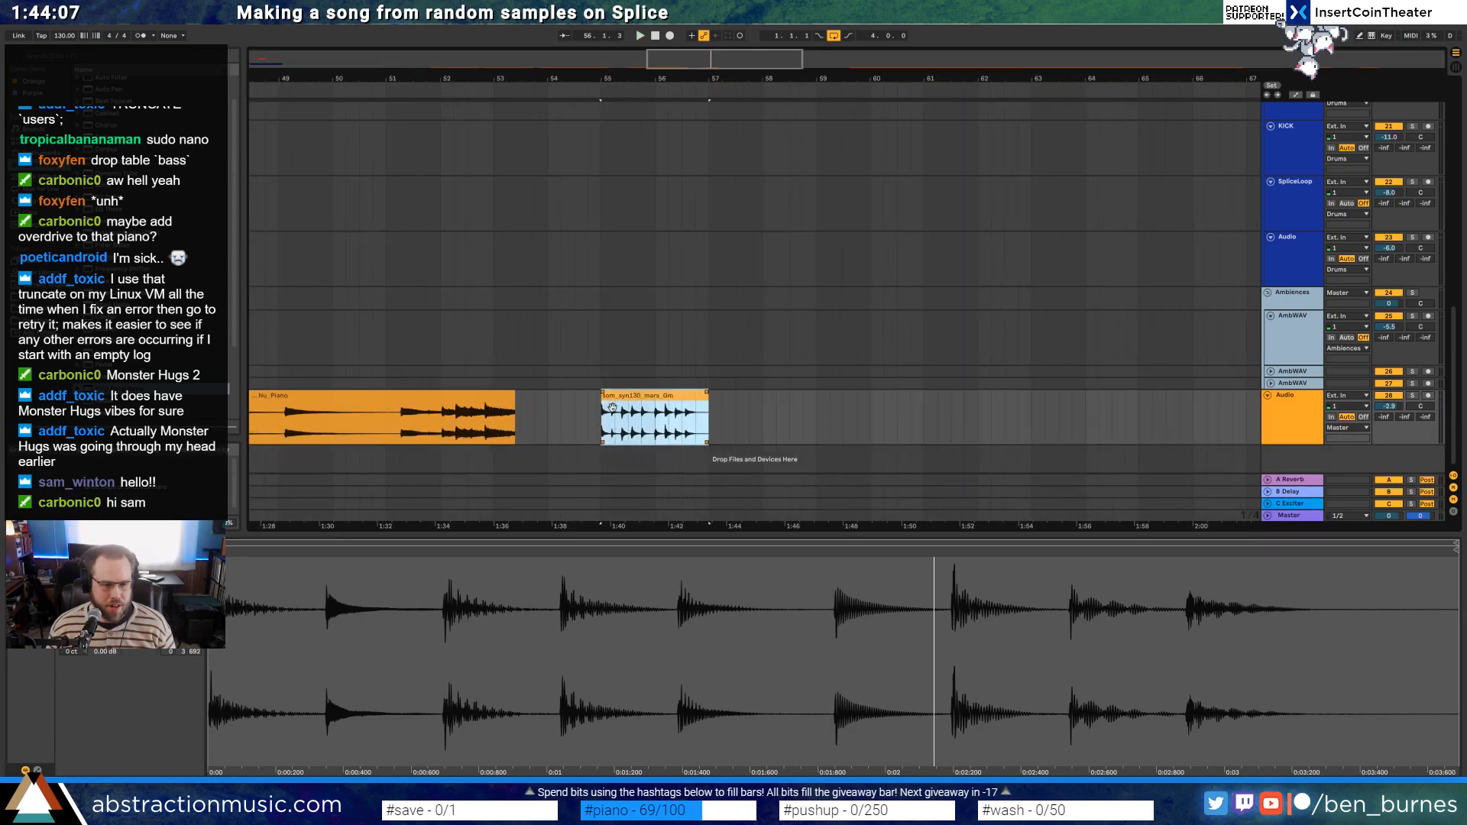
pyautogui.scroll(3, 609, 423)
pyautogui.moveTo(615, 424); pyautogui.dragTo(578, 429)
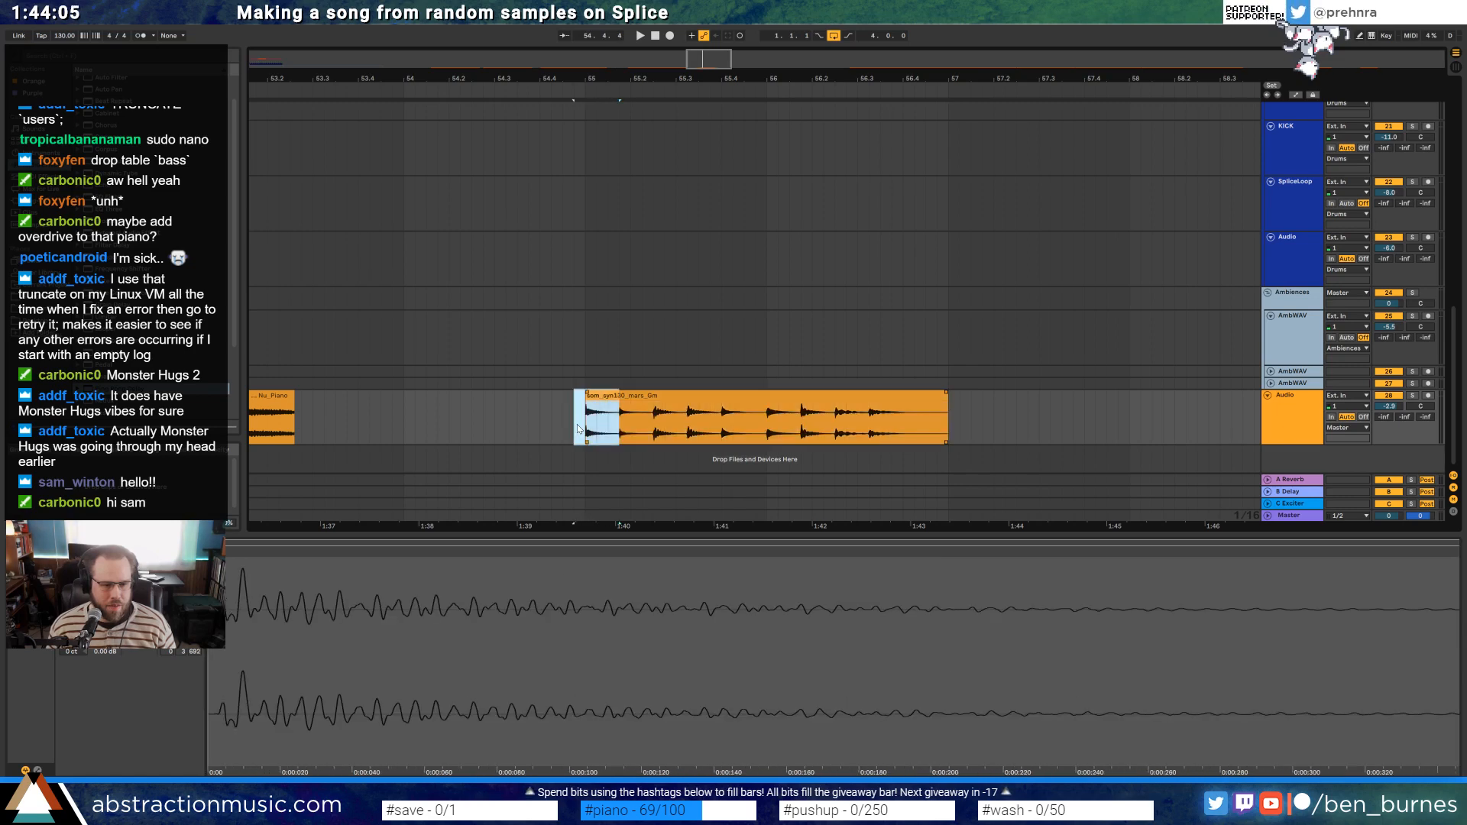
pyautogui.press('Home')
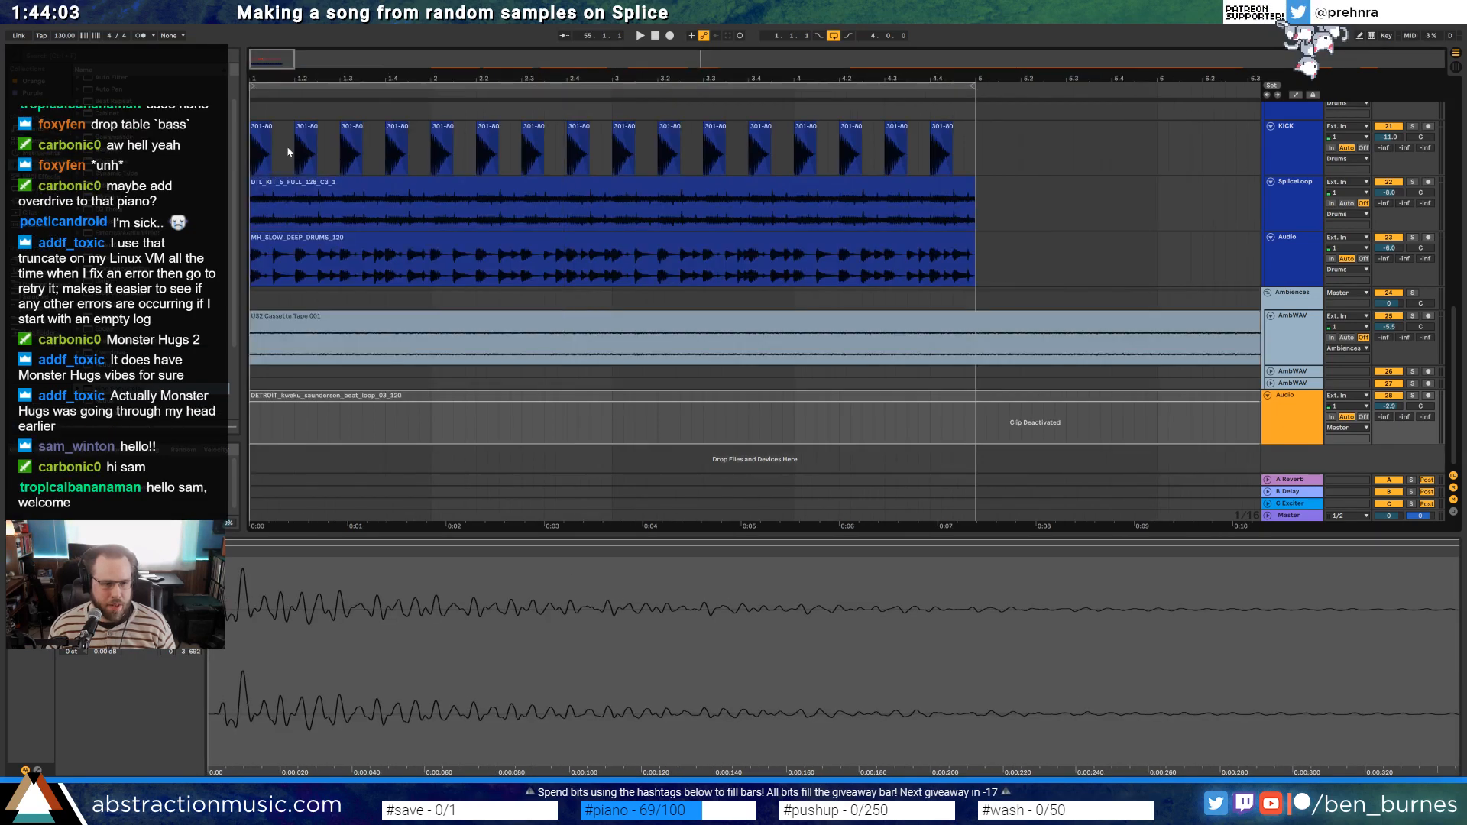
pyautogui.scroll(10, 314, 239)
pyautogui.scroll(5, 309, 245)
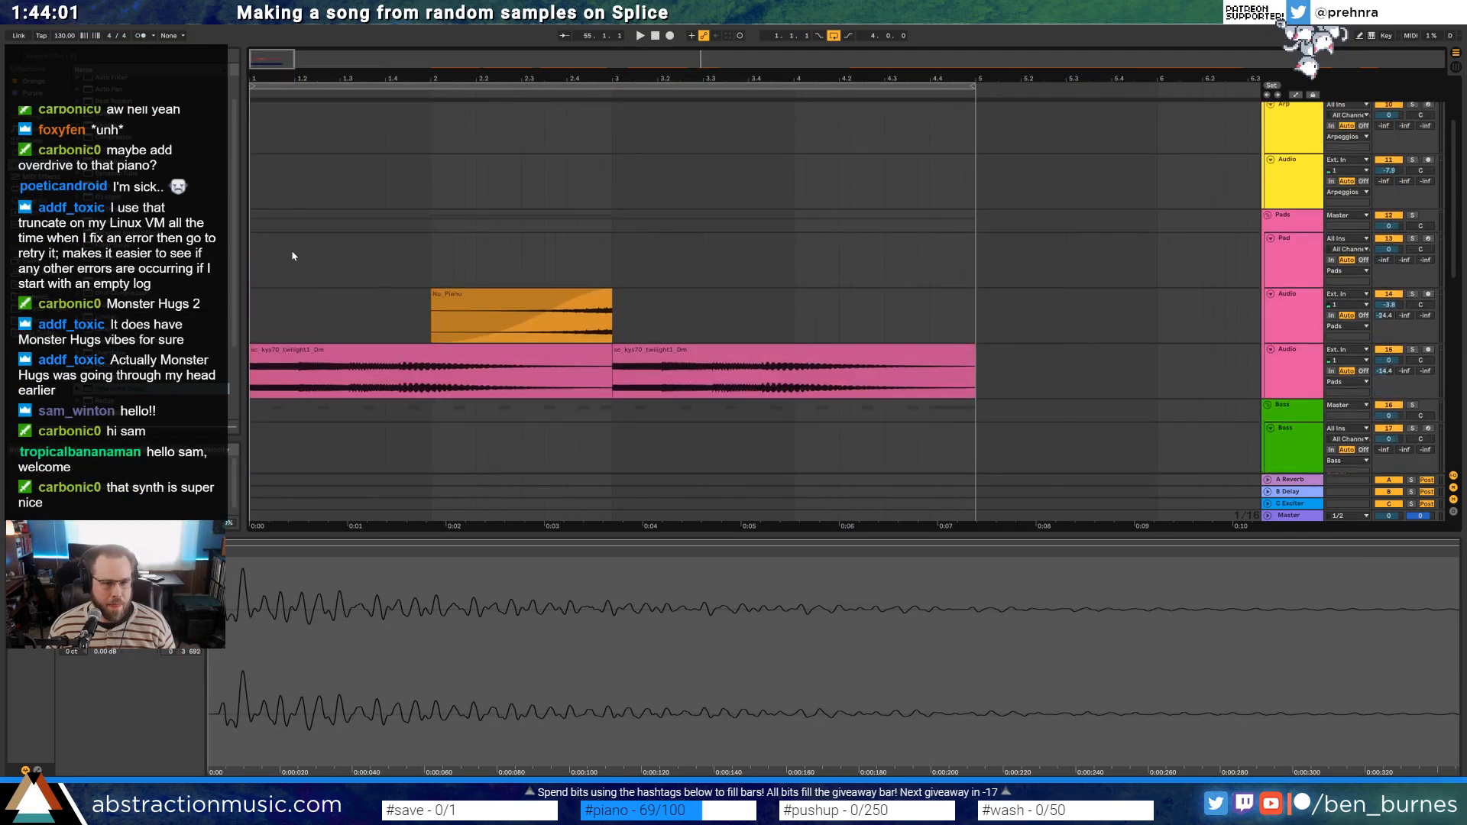
pyautogui.moveTo(248, 229); pyautogui.dragTo(252, 230)
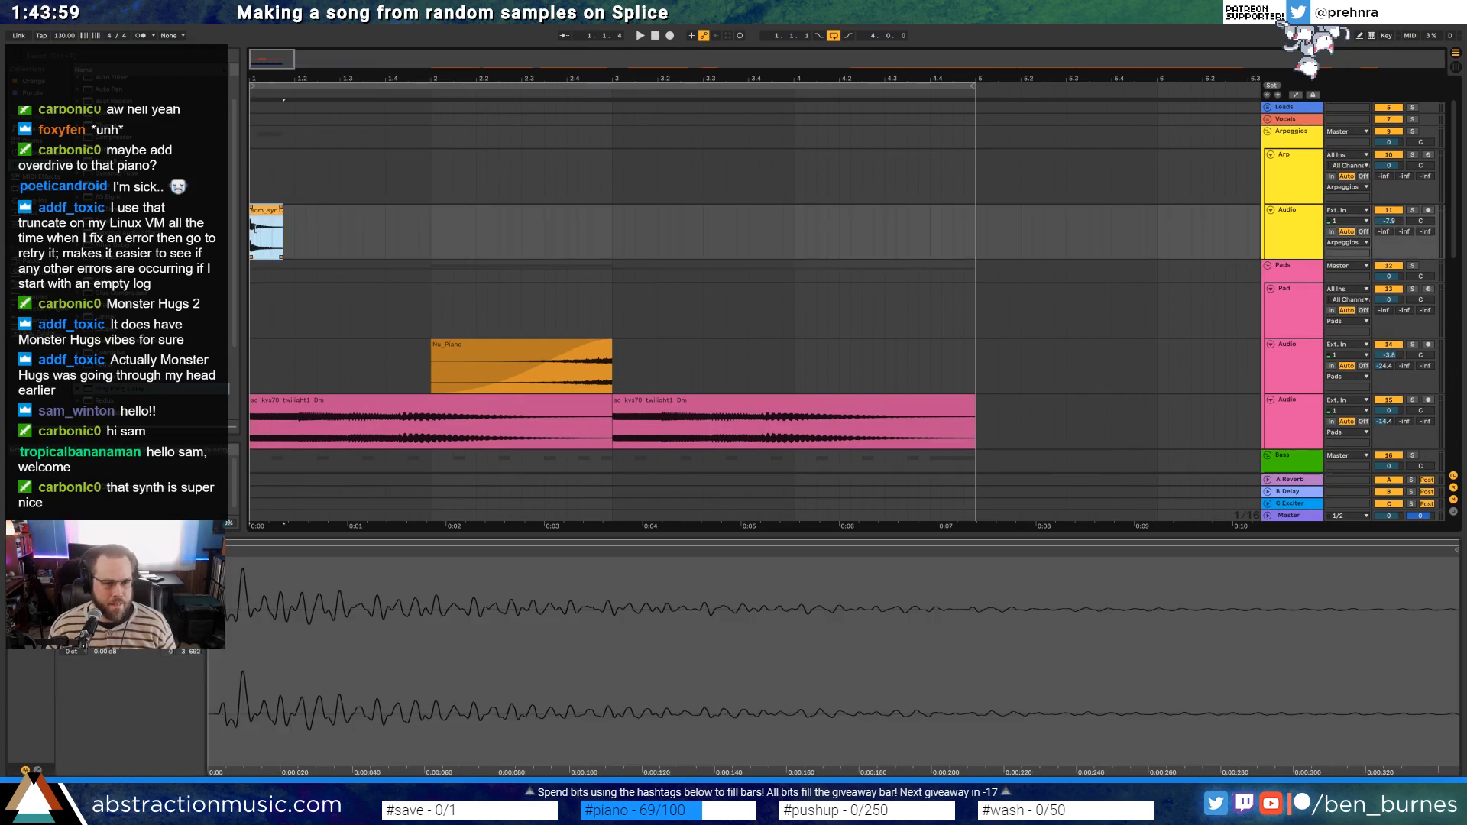
# Shorten the pasted synth note at bar 1 so that it ends at 1.1.3
pyautogui.click(287, 219)
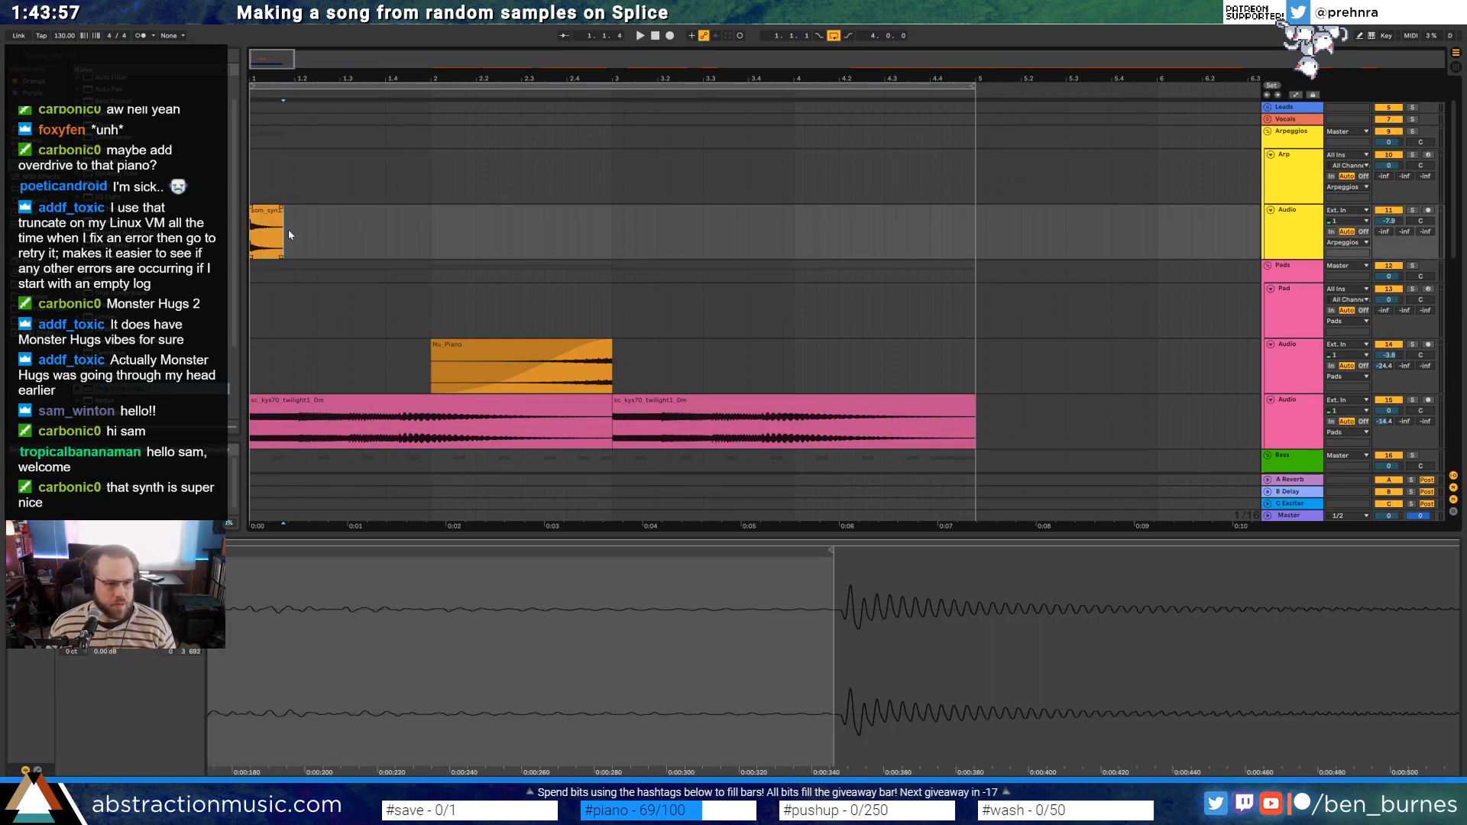
pyautogui.keyDown('ctrl'); pyautogui.scroll(3, 287, 229); pyautogui.keyUp('ctrl')
pyautogui.hscroll(-3, 255, 61)
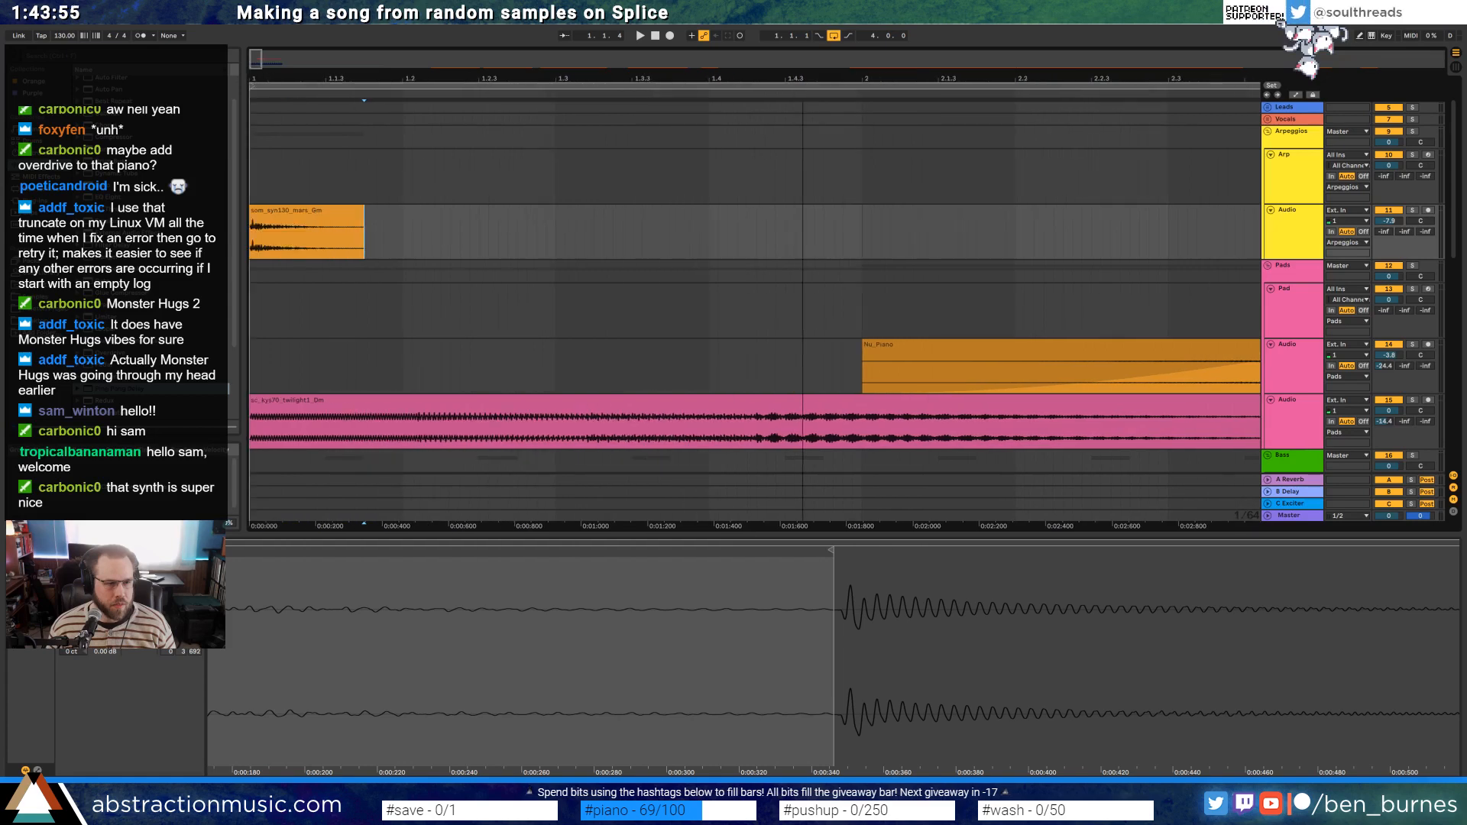
pyautogui.click(358, 219)
# Repeat the synth note every three sixteenth notes until there are seven, and play the loop to hear the pattern
pyautogui.moveTo(361, 214); pyautogui.dragTo(251, 237)
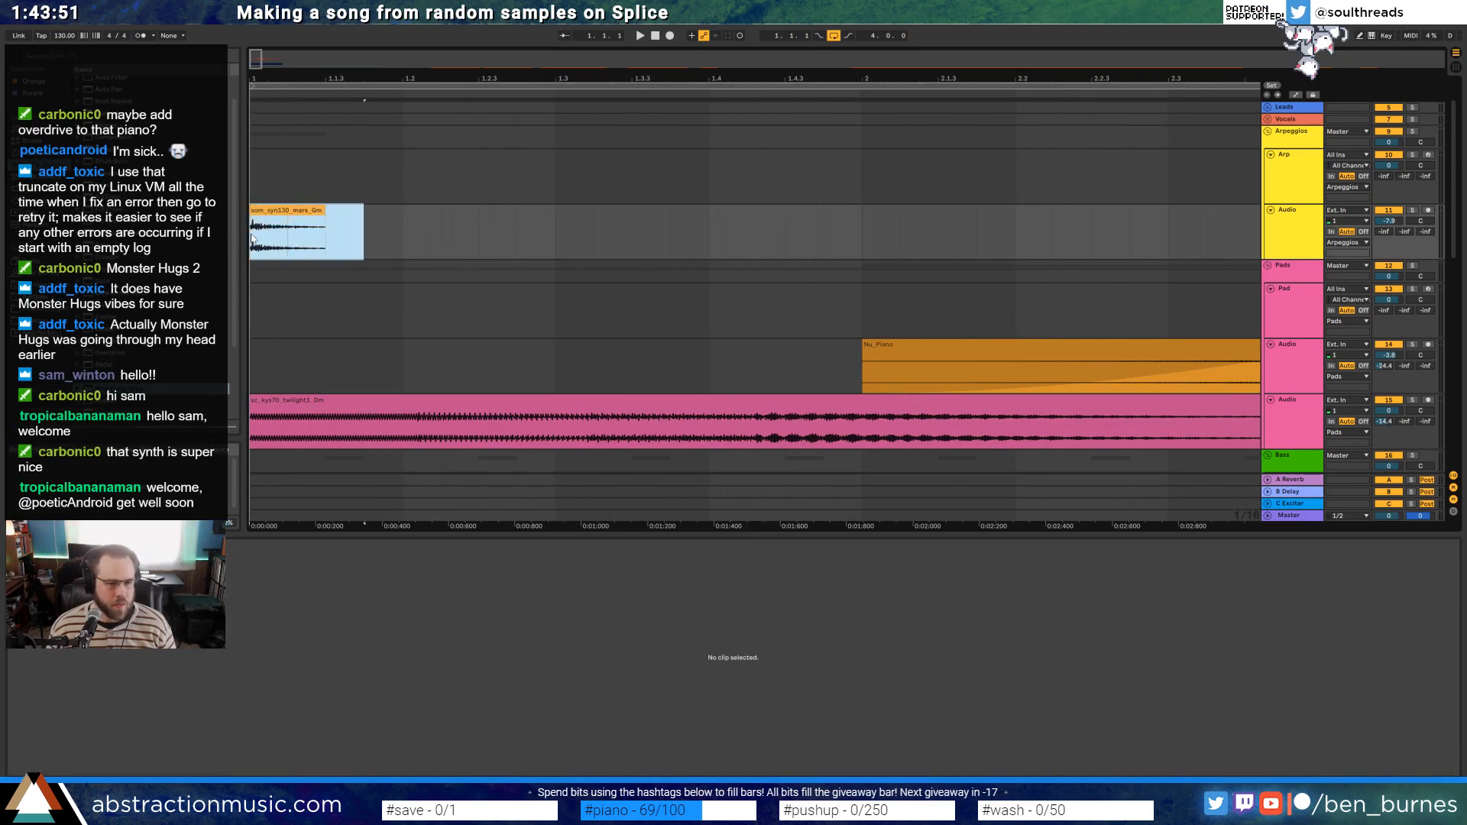
pyautogui.hotkey('ctrl', 'd')
pyautogui.hotkey('ctrl', 'd')
pyautogui.hotkey('ctrl', 'd')
pyautogui.hotkey('ctrl', 'd')
pyautogui.hotkey('ctrl', 'd')
pyautogui.hotkey('ctrl', 'd')
pyautogui.moveTo(258, 69); pyautogui.dragTo(608, 49)
pyautogui.press('space')
pyautogui.click(656, 37)
pyautogui.press('space')
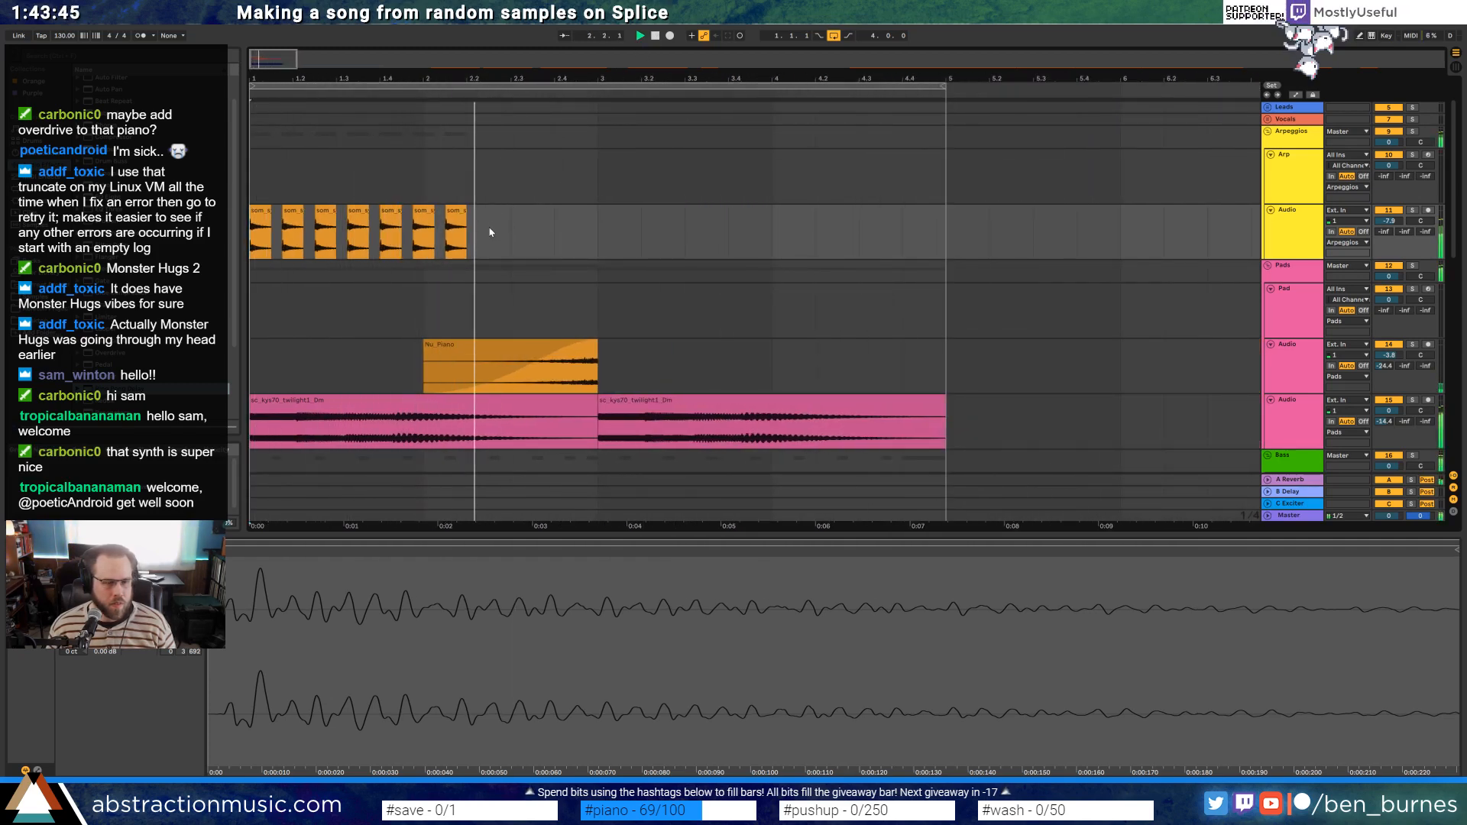
pyautogui.press('space')
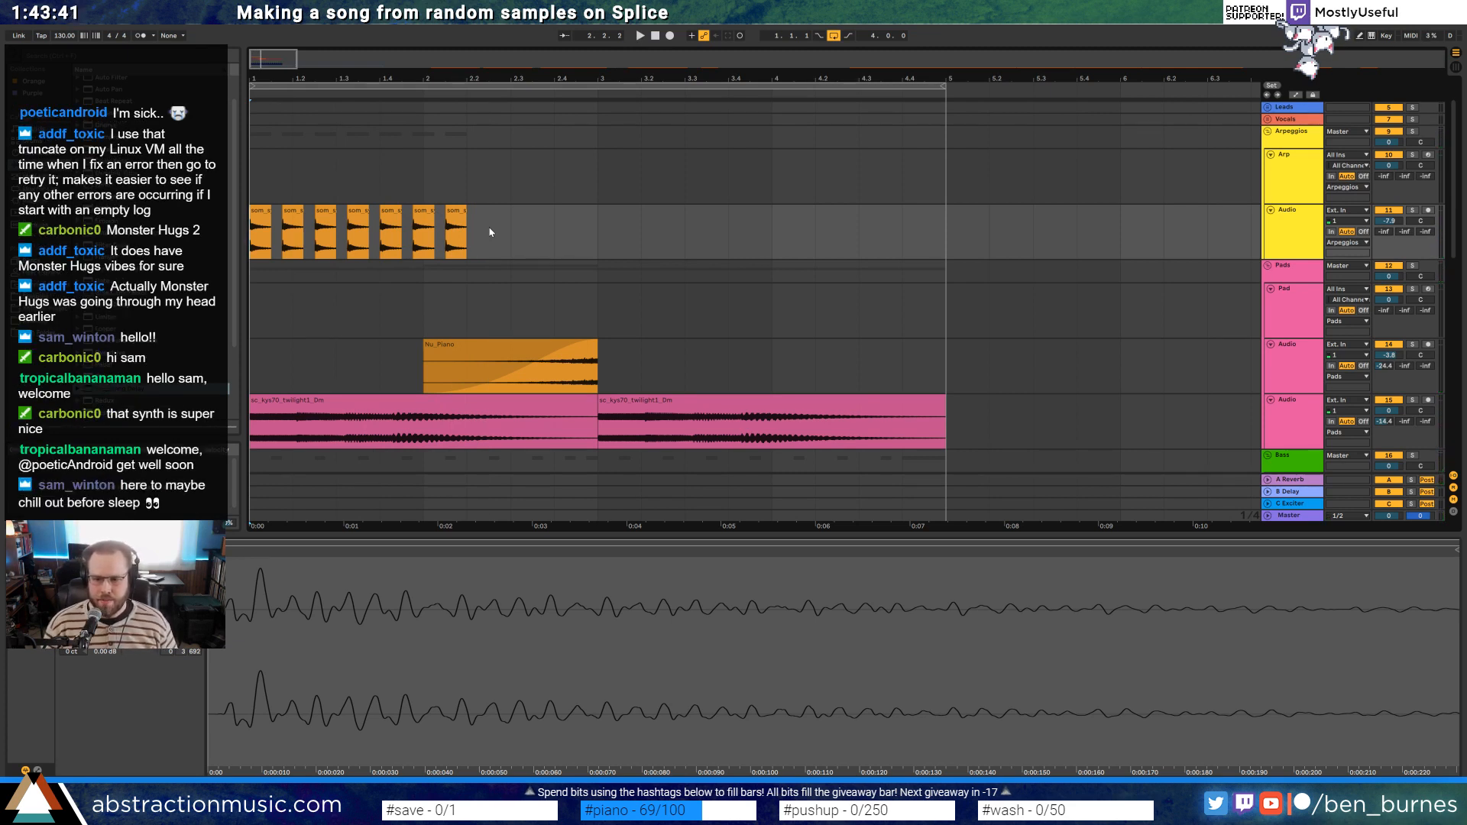
# Lengthen all seven synth notes together until they nearly touch one another, and play the loop
pyautogui.click(455, 217)
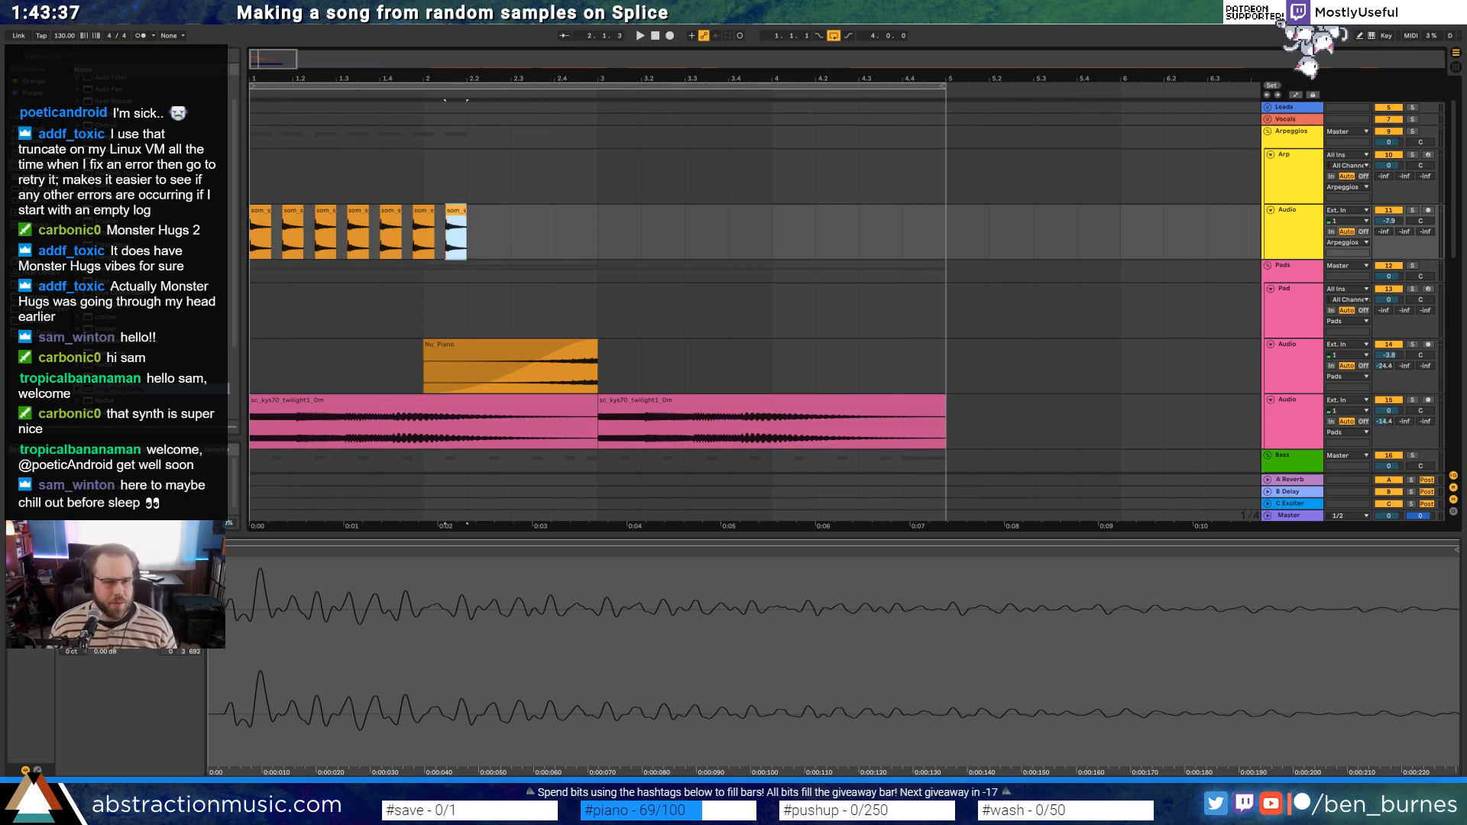
pyautogui.press('+')
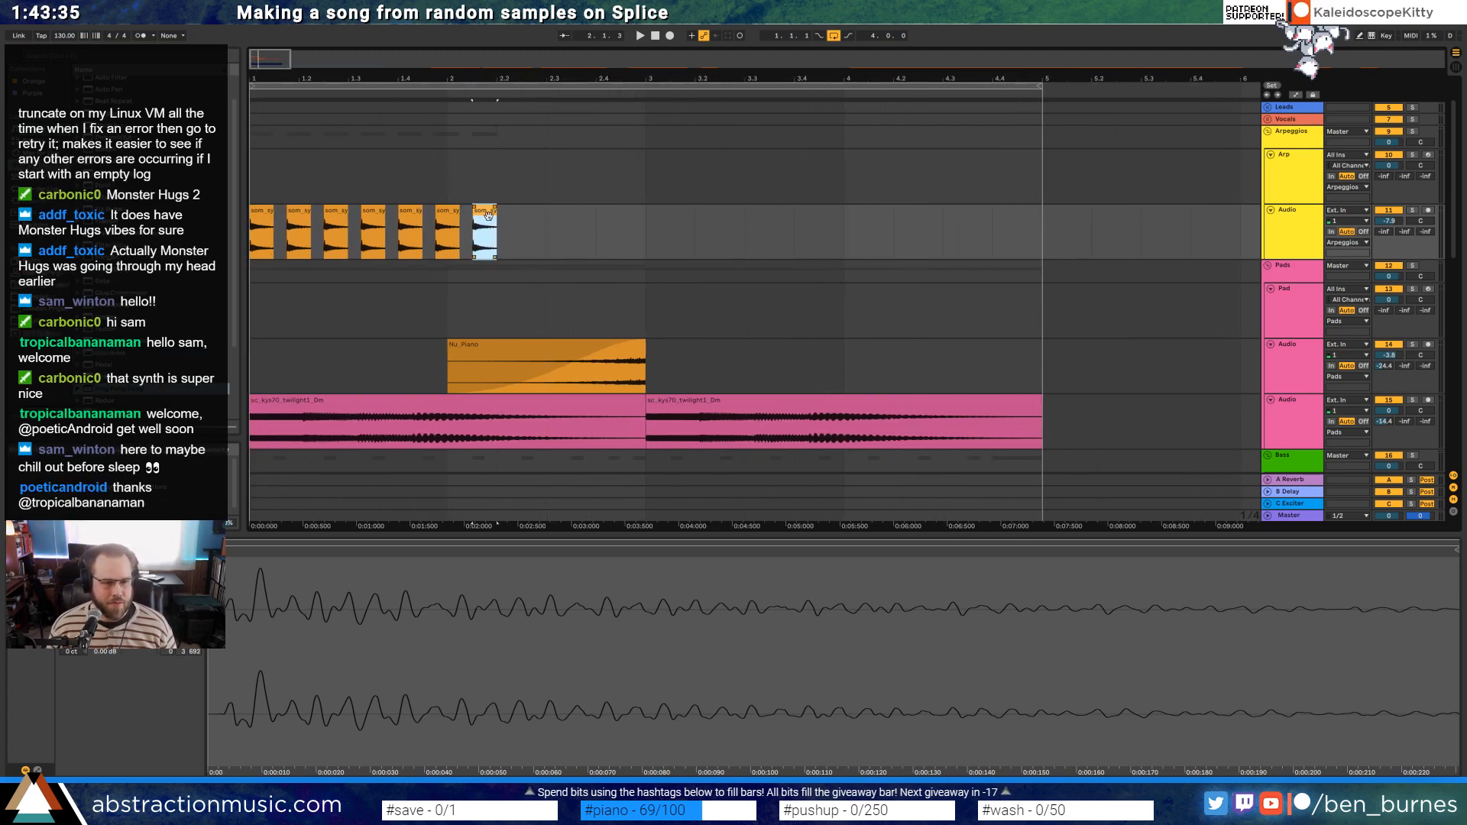
pyautogui.keyDown('shift'); pyautogui.click(253, 225); pyautogui.keyUp('shift')
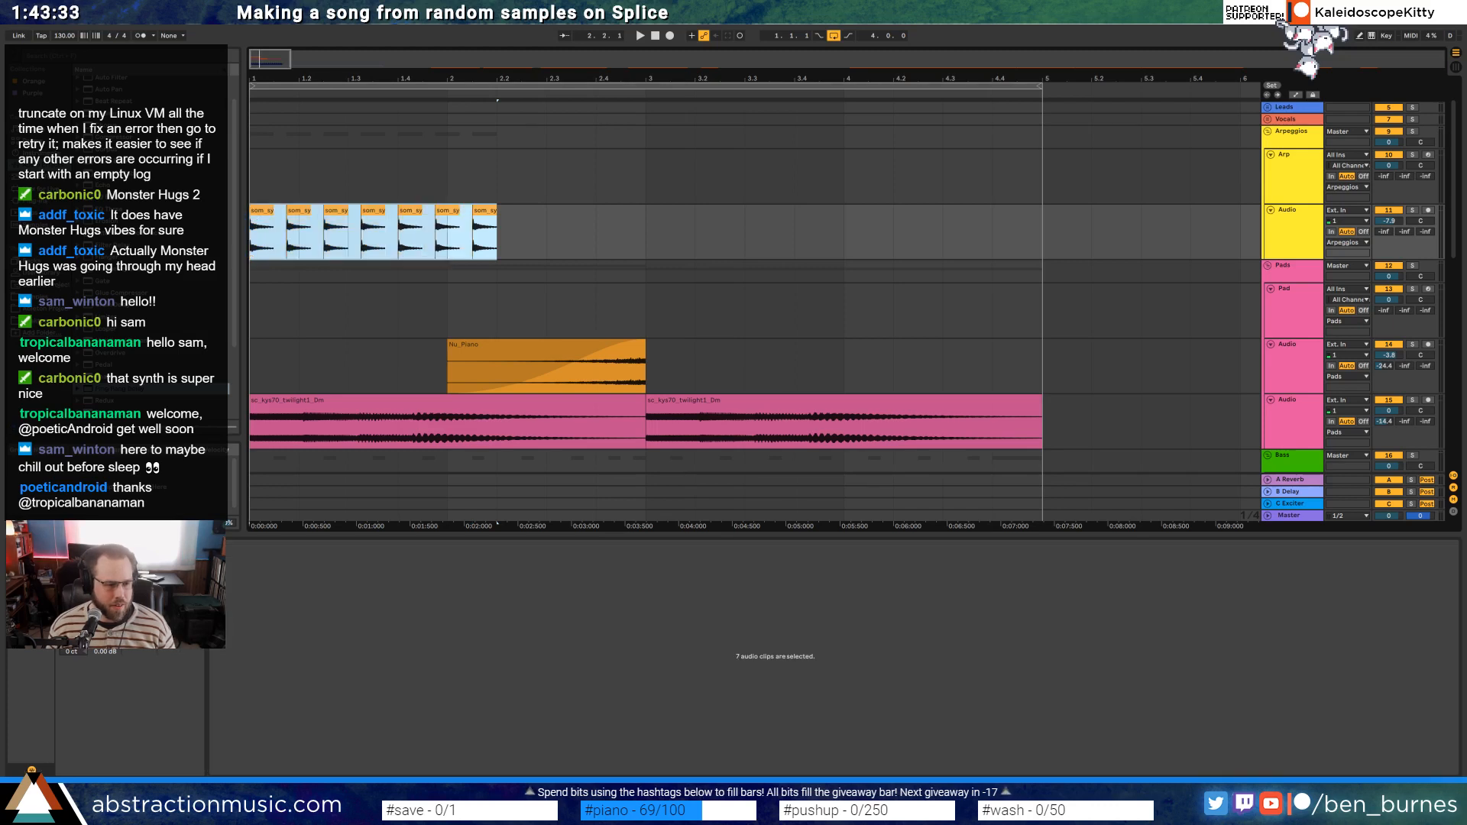
pyautogui.moveTo(274, 211); pyautogui.dragTo(280, 211)
pyautogui.press('space')
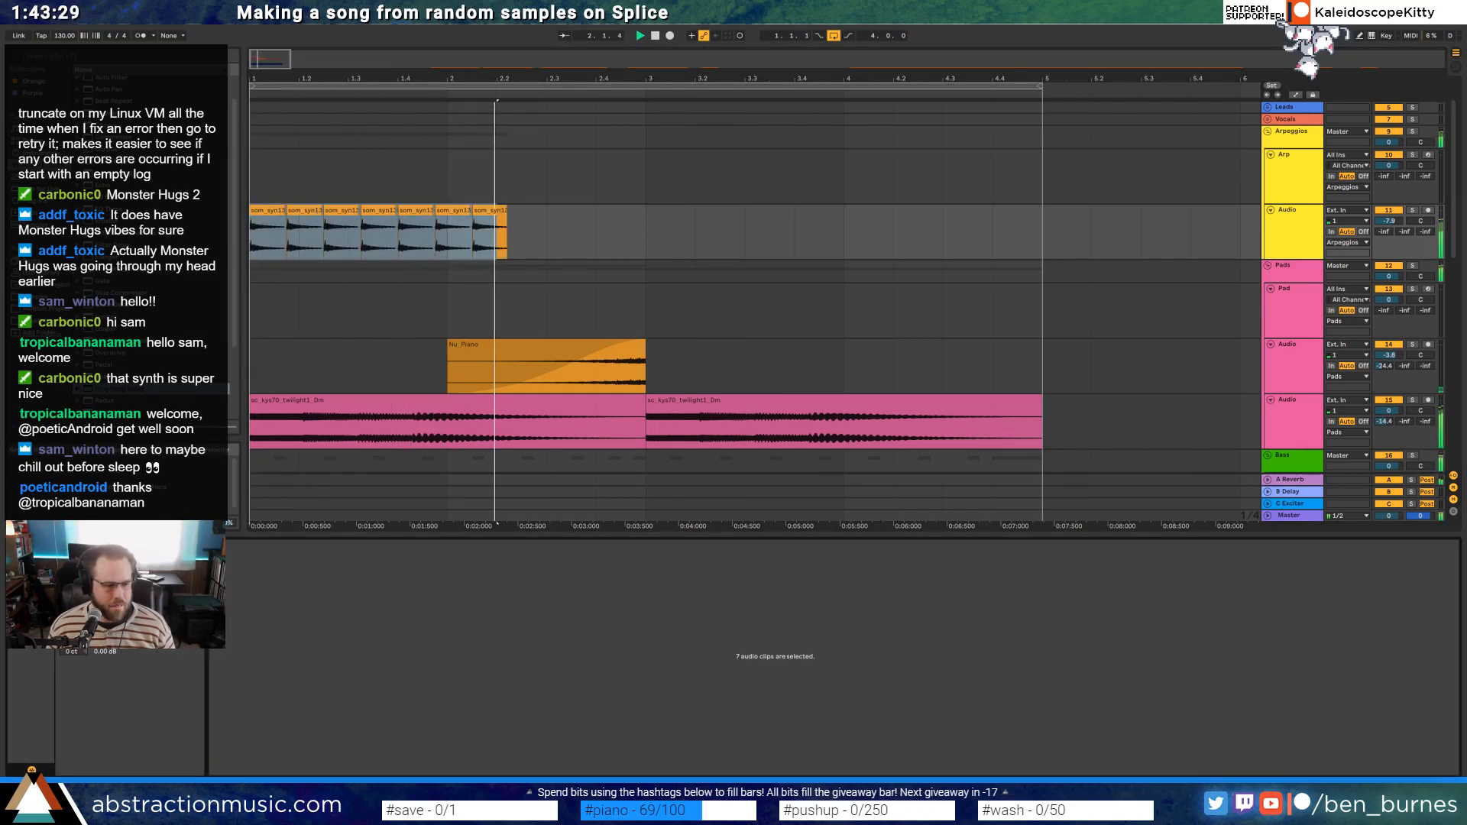
pyautogui.press('space')
# Shorten all seven synth notes to brief stabs of less than two sixteenths, and play the loop
pyautogui.click(495, 243)
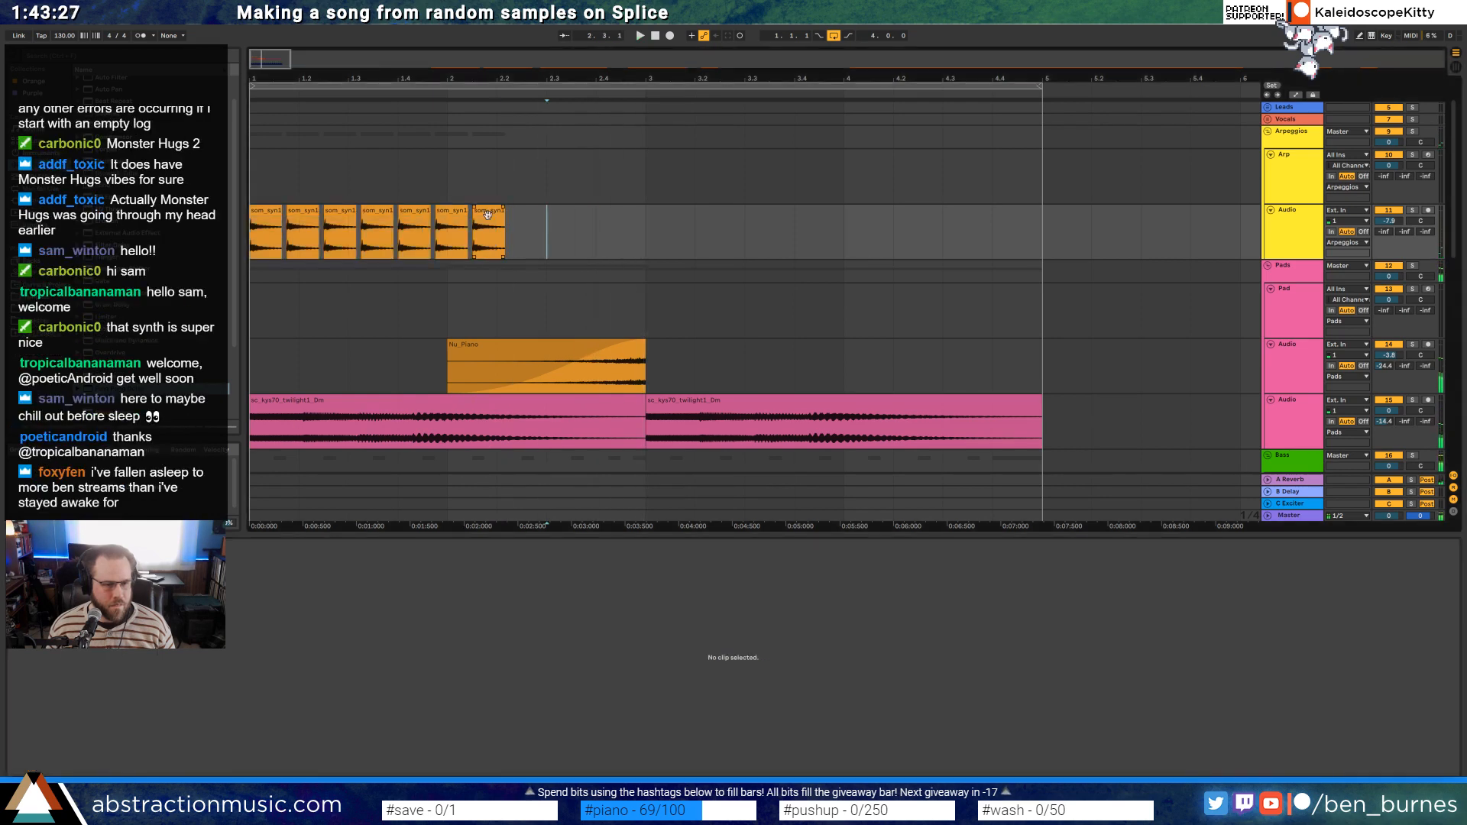
pyautogui.keyDown('shift'); pyautogui.click(267, 223); pyautogui.keyUp('shift')
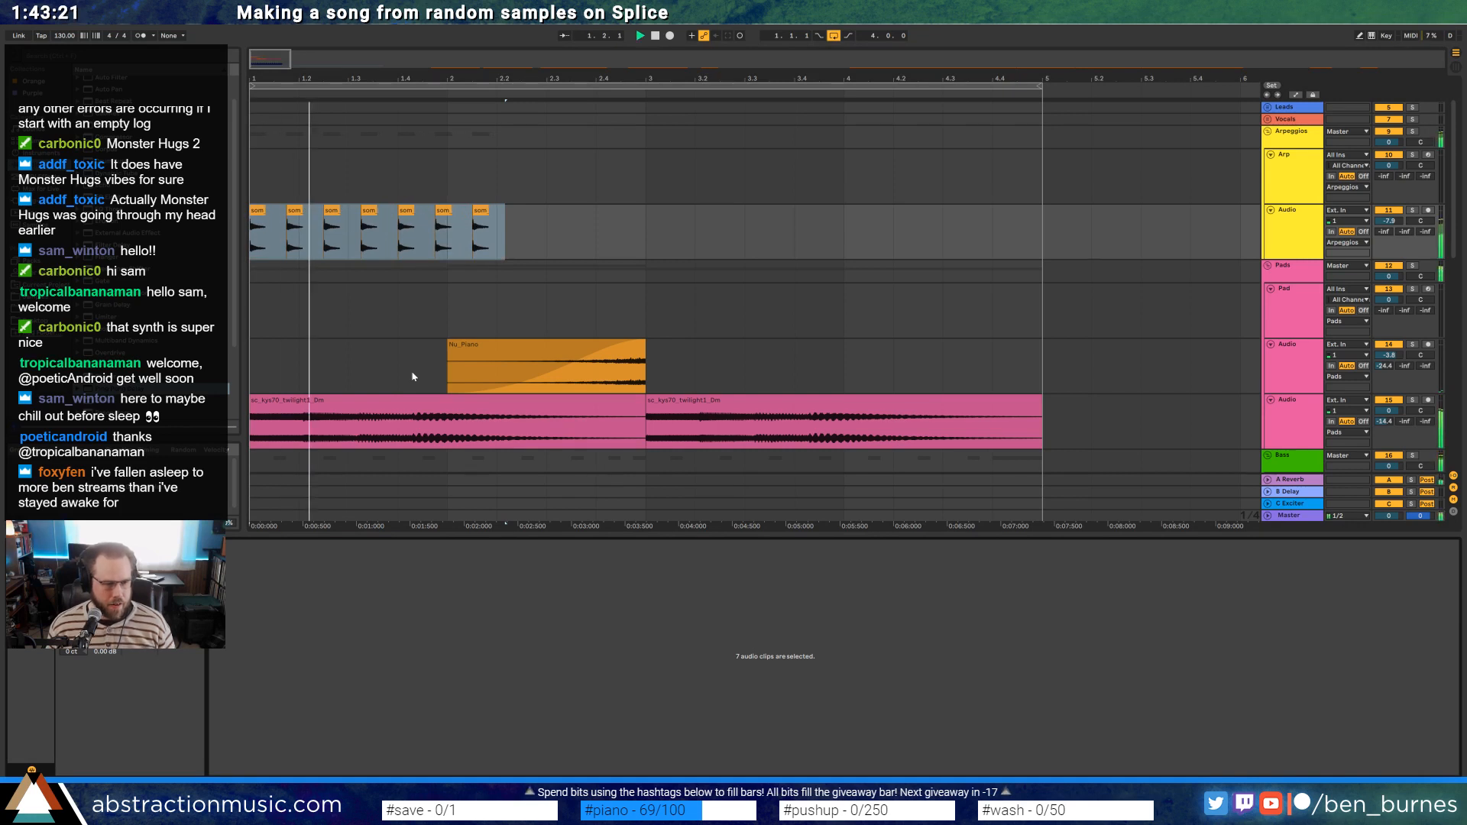
pyautogui.click(502, 250)
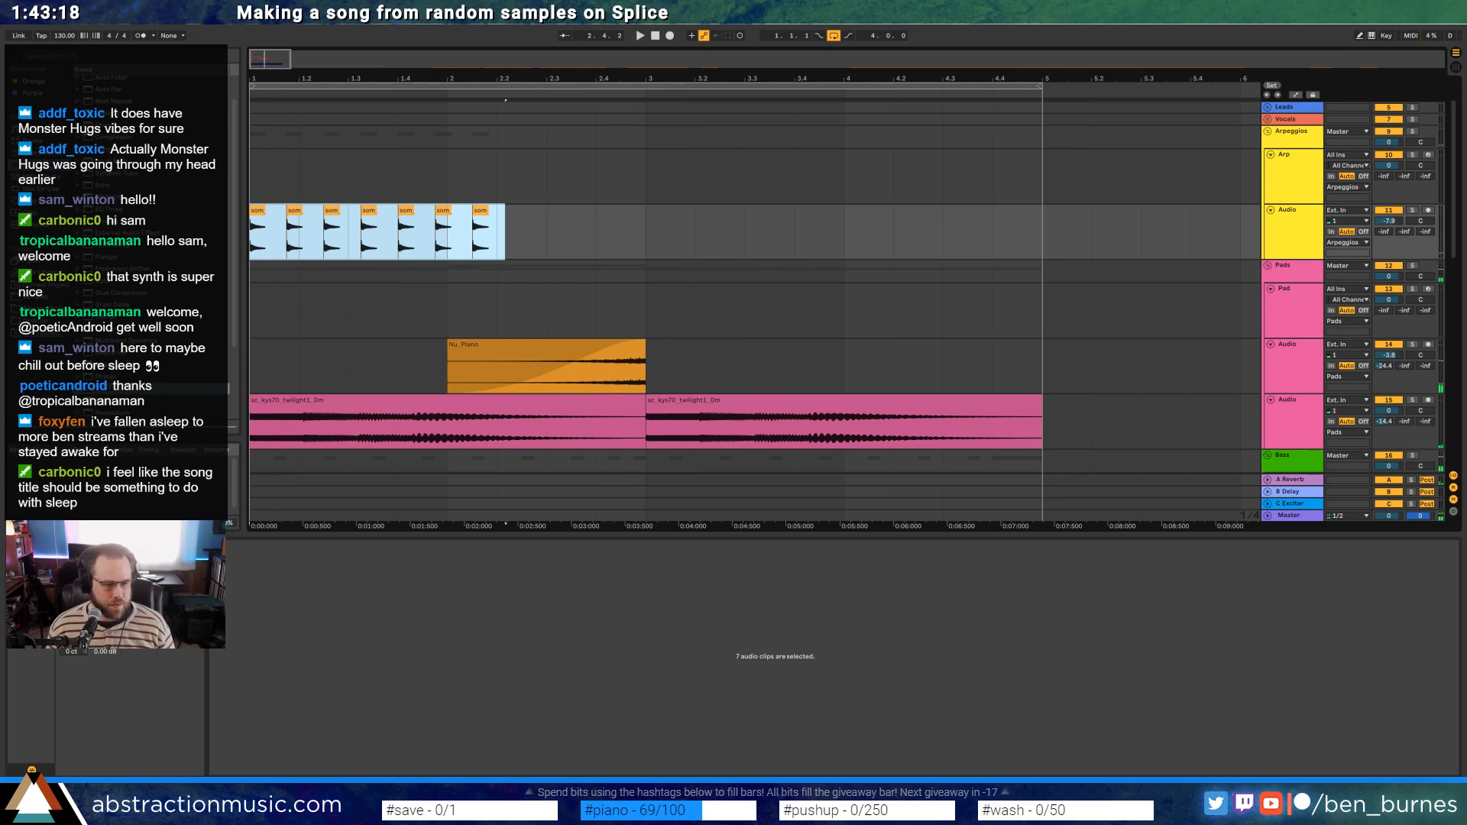
pyautogui.hotkey('alt', 'Tab')
pyautogui.press('space')
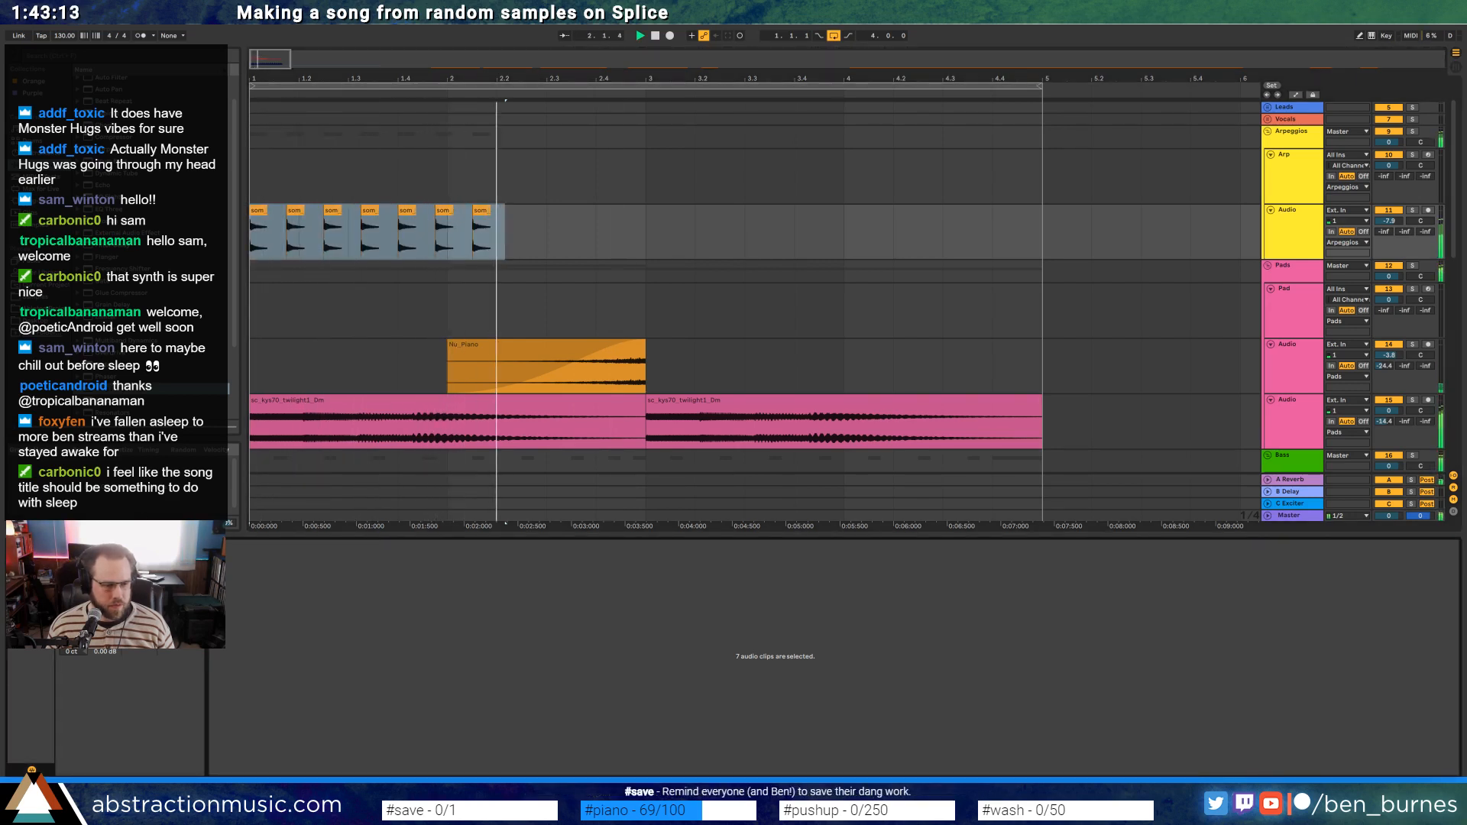
pyautogui.press('space')
# Delete the six repeated synth stabs, keeping only the one at the start of bar 1
pyautogui.click(546, 222)
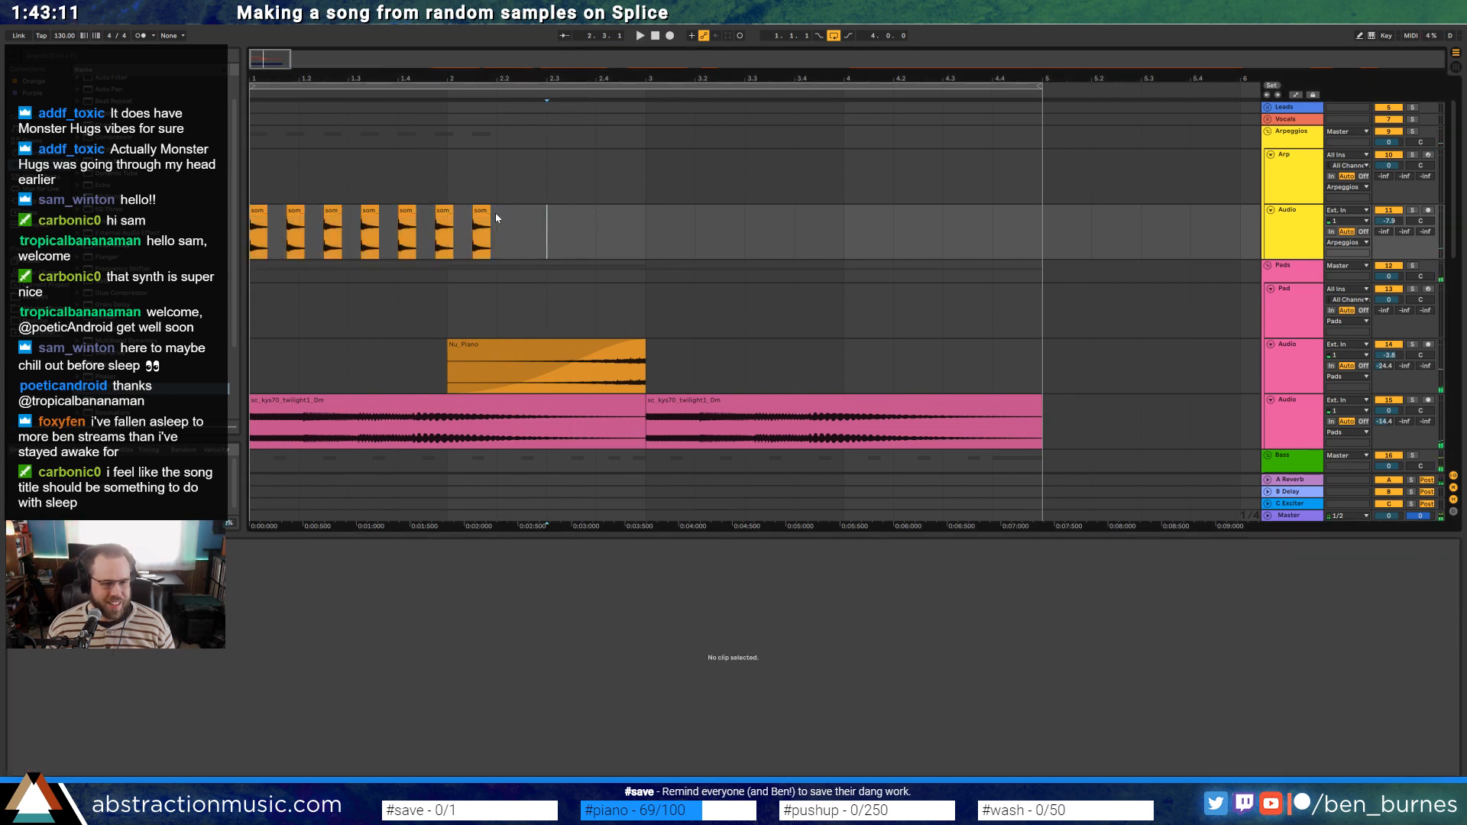
pyautogui.keyDown('shift'); pyautogui.click(260, 229); pyautogui.keyUp('shift')
pyautogui.keyDown('ctrl'); pyautogui.click(260, 230); pyautogui.keyUp('ctrl')
pyautogui.press('Delete')
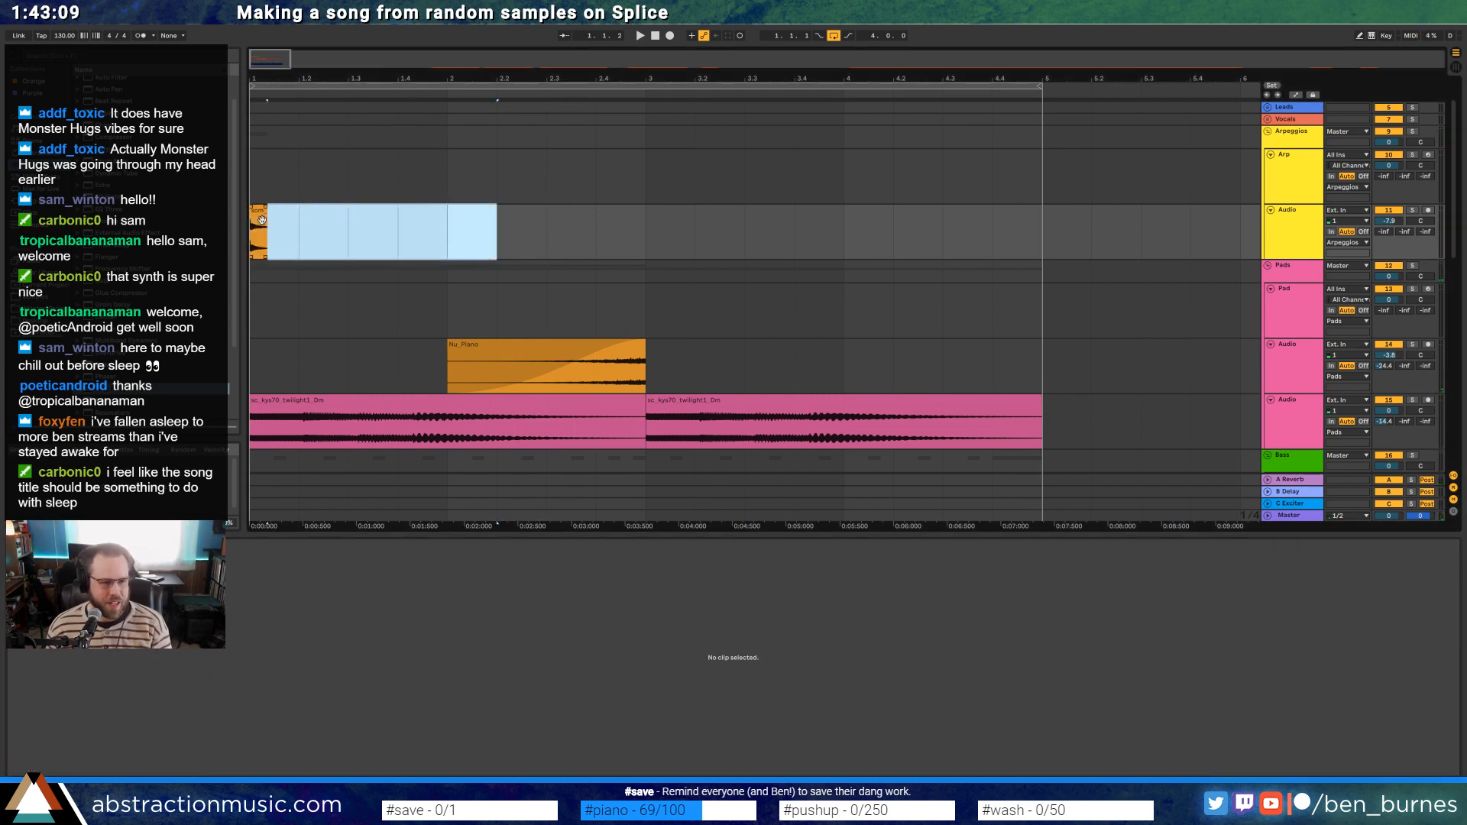
# Repeat the first synth stab every two beats through bars 1 to 4, and play the loop
pyautogui.click(261, 221)
pyautogui.moveTo(348, 230); pyautogui.dragTo(250, 241)
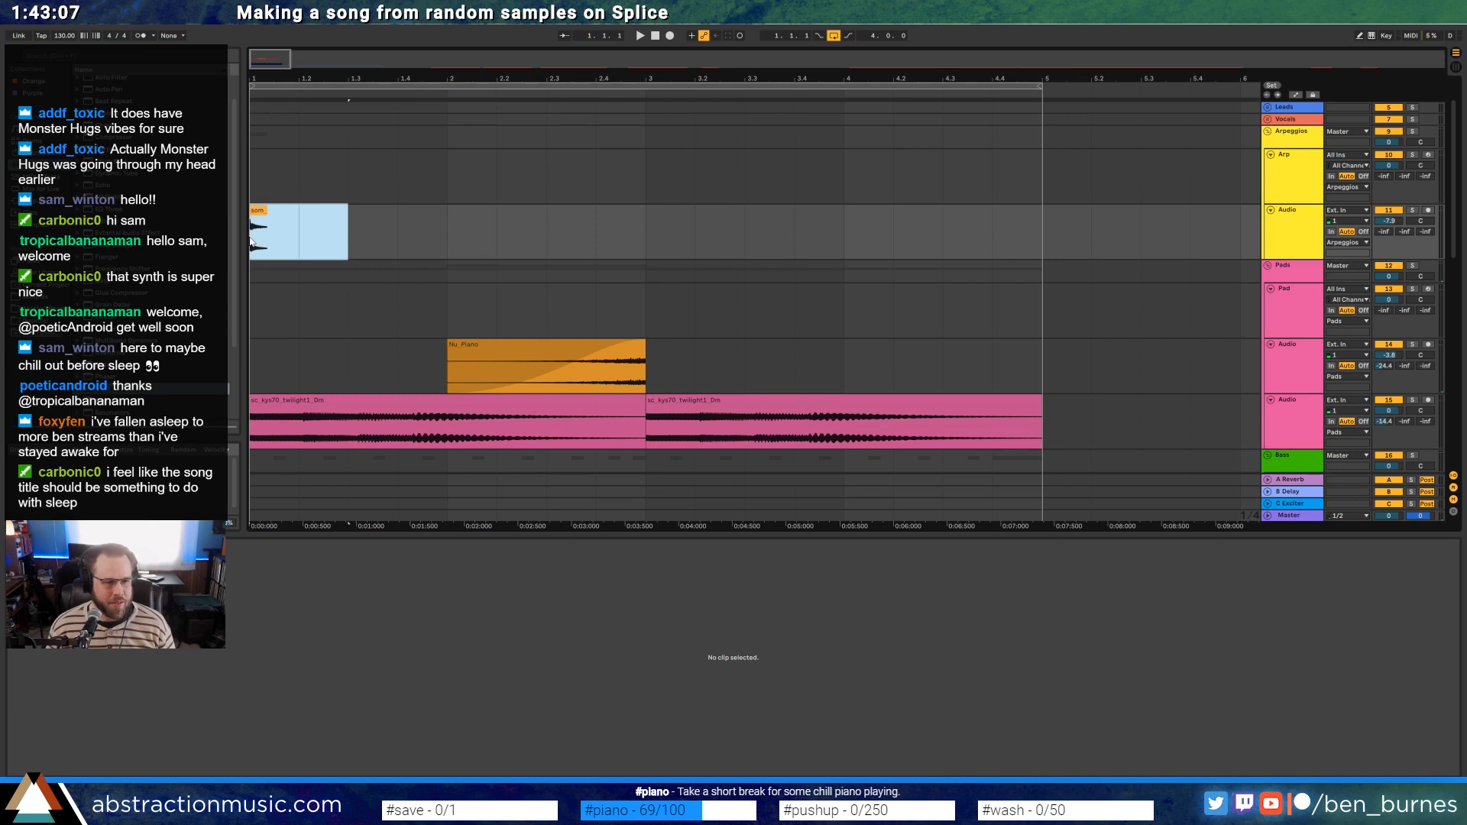
pyautogui.hotkey('ctrl', 'd')
pyautogui.hotkey('ctrl', 'd')
pyautogui.hotkey('ctrl', 'd')
pyautogui.hotkey('ctrl', 'd')
pyautogui.hotkey('ctrl', 'd')
pyautogui.hotkey('ctrl', 'd')
pyautogui.hotkey('ctrl', 'd')
pyautogui.press('space')
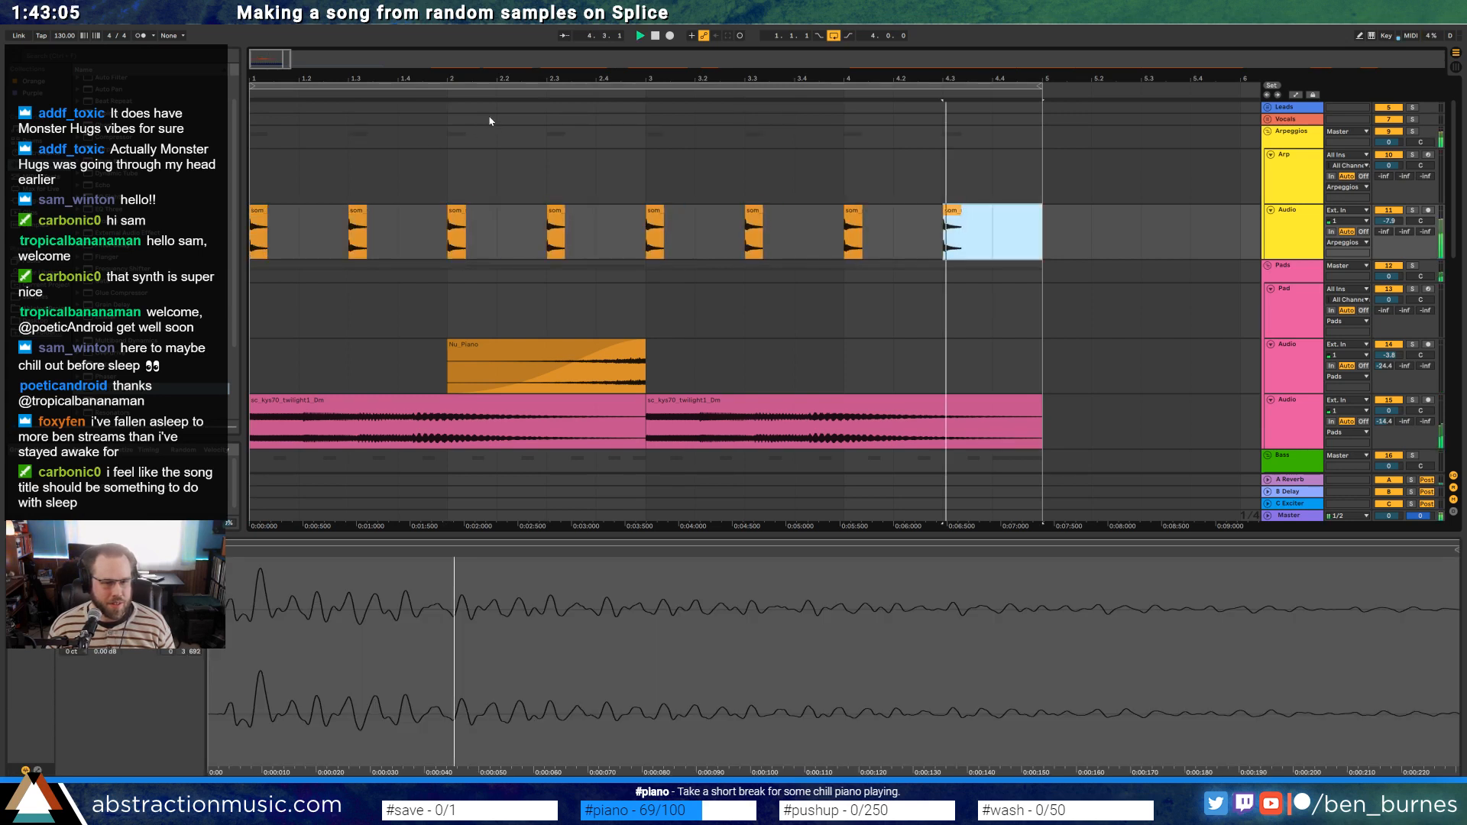
# Lengthen all eight synth stabs slightly and show the effects on the Arpeggios audio track
pyautogui.moveTo(1039, 229); pyautogui.dragTo(256, 234)
pyautogui.hotkey('shift', 'Tab')
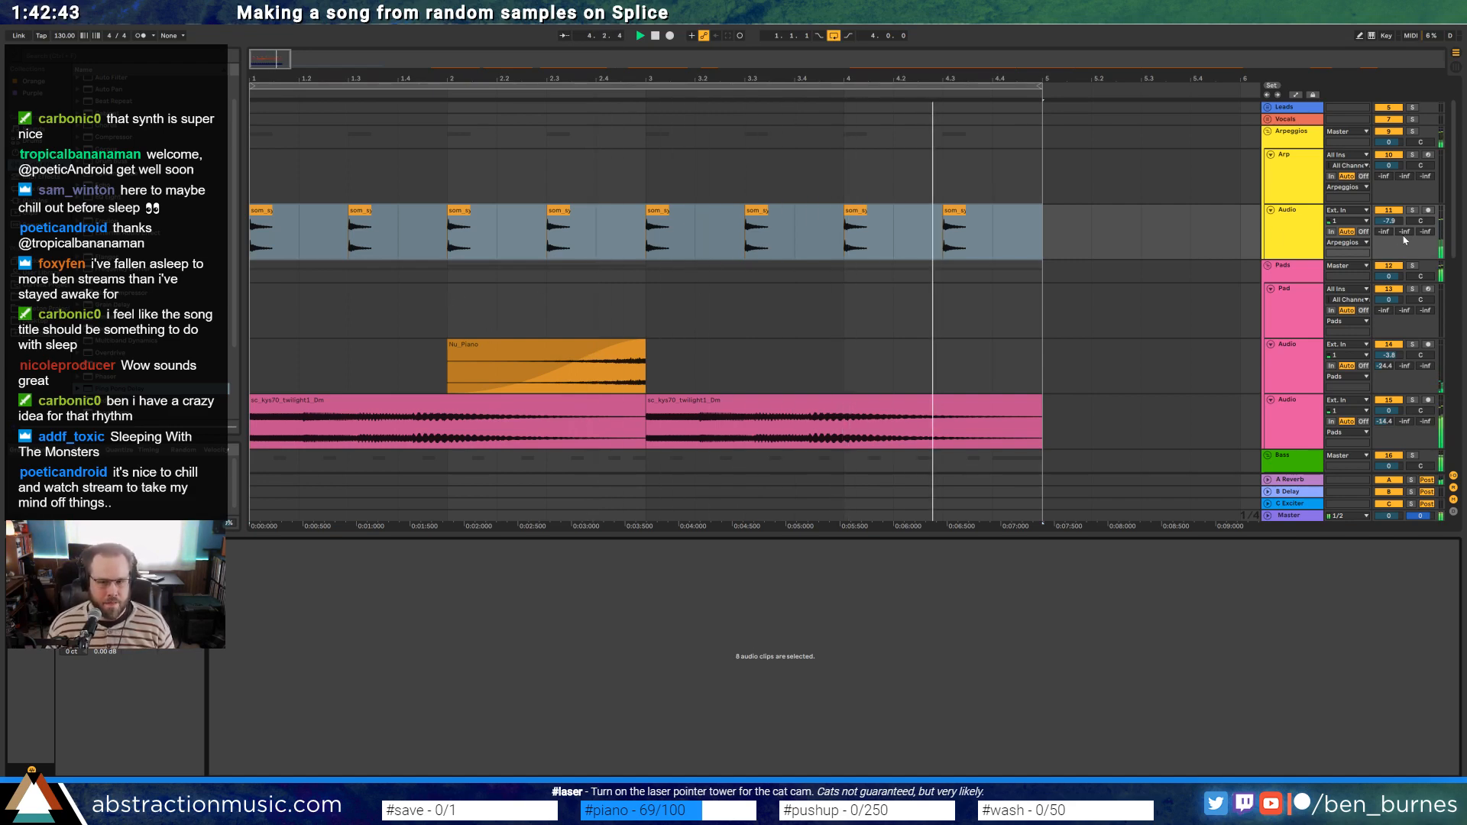
pyautogui.moveTo(1396, 234)
pyautogui.mouseDown()
pyautogui.moveTo(1395, 208)
pyautogui.moveTo(1395, 245)
pyautogui.mouseUp()
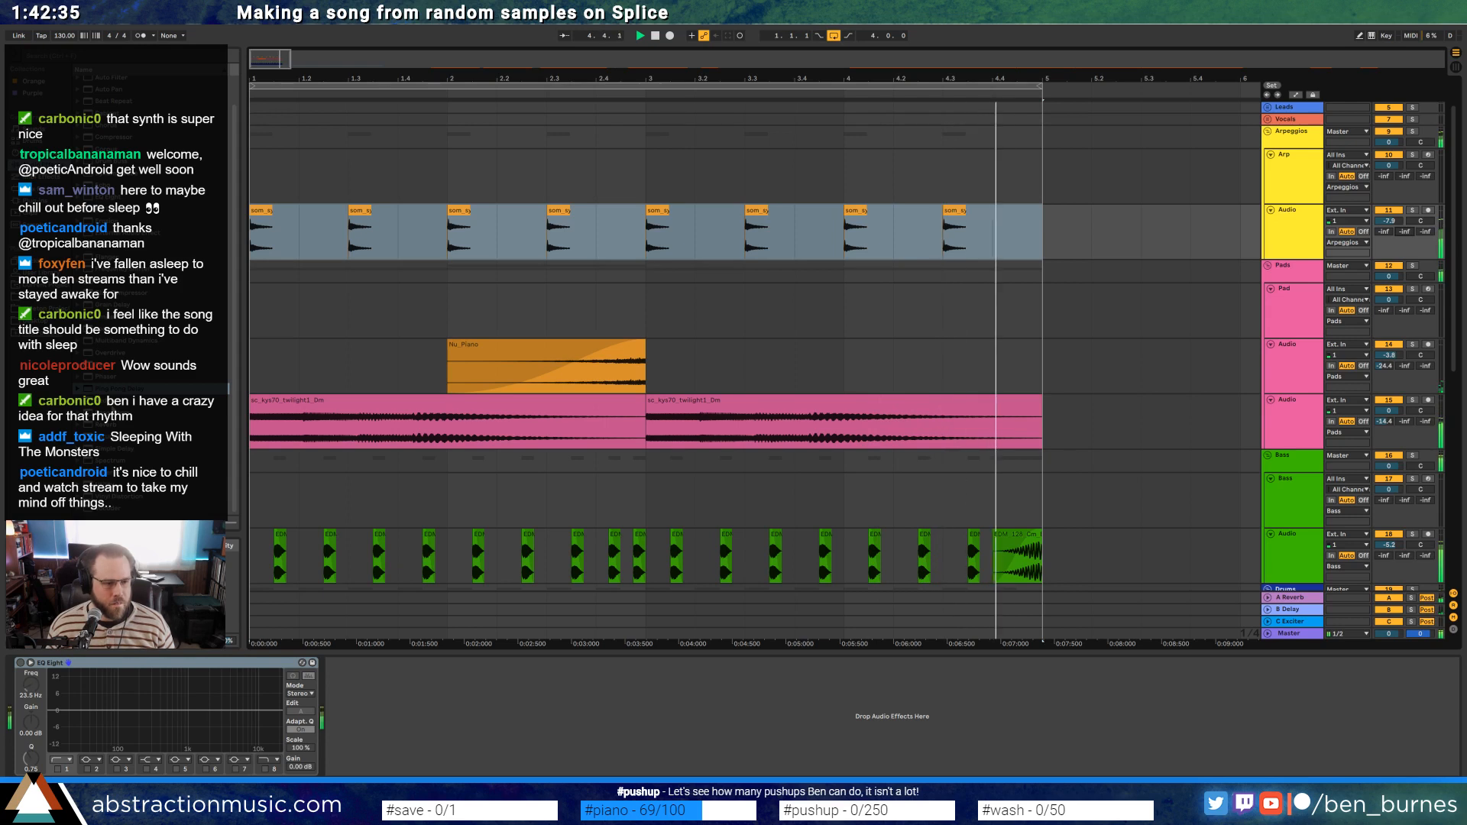
# Add Redux before the EQ Eight, set its downsampling to Soft at 4.02, and enable and lower the bit reduction
pyautogui.moveTo(99, 384); pyautogui.dragTo(29, 741)
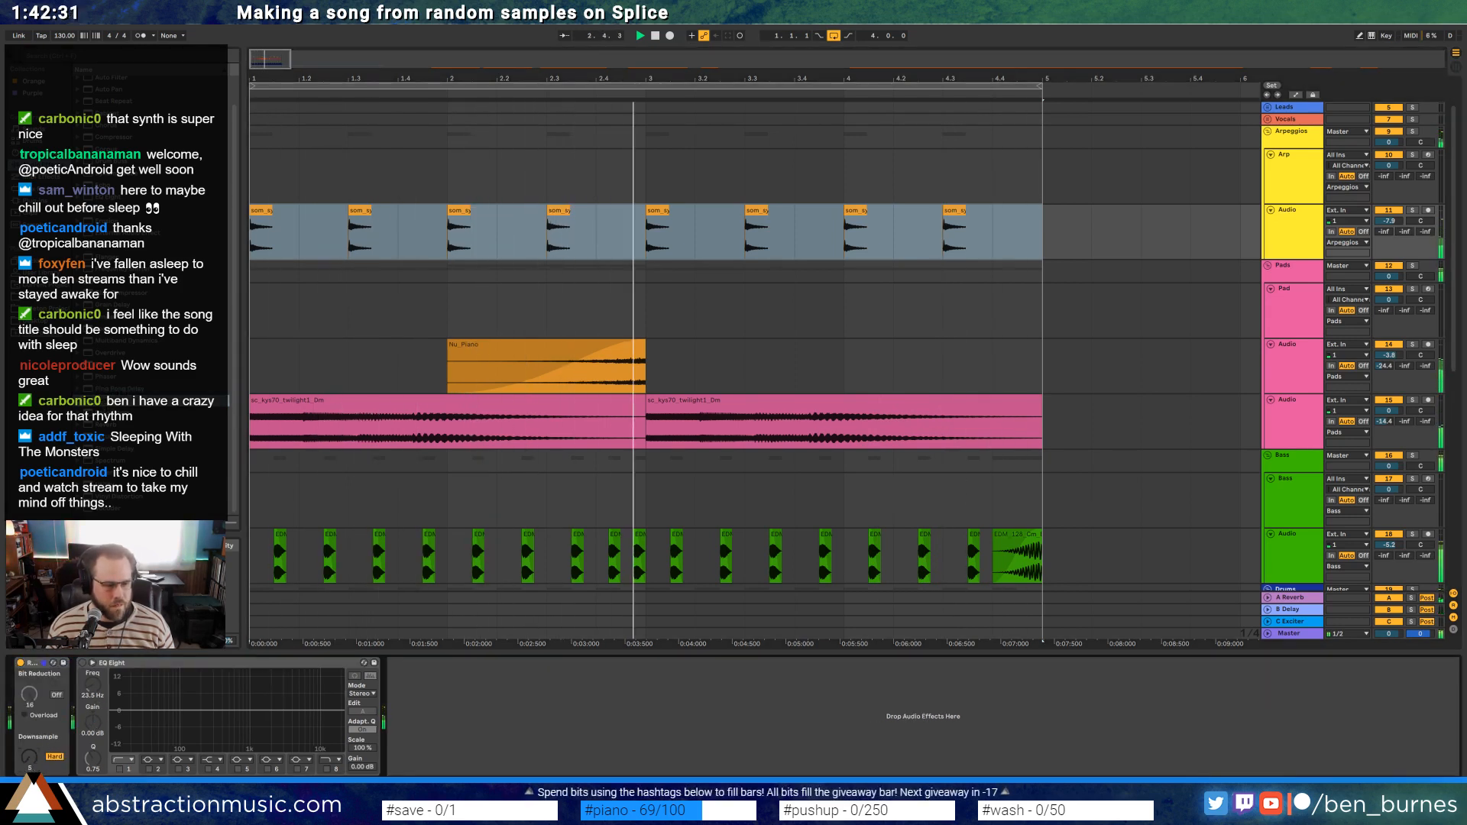
pyautogui.click(55, 757)
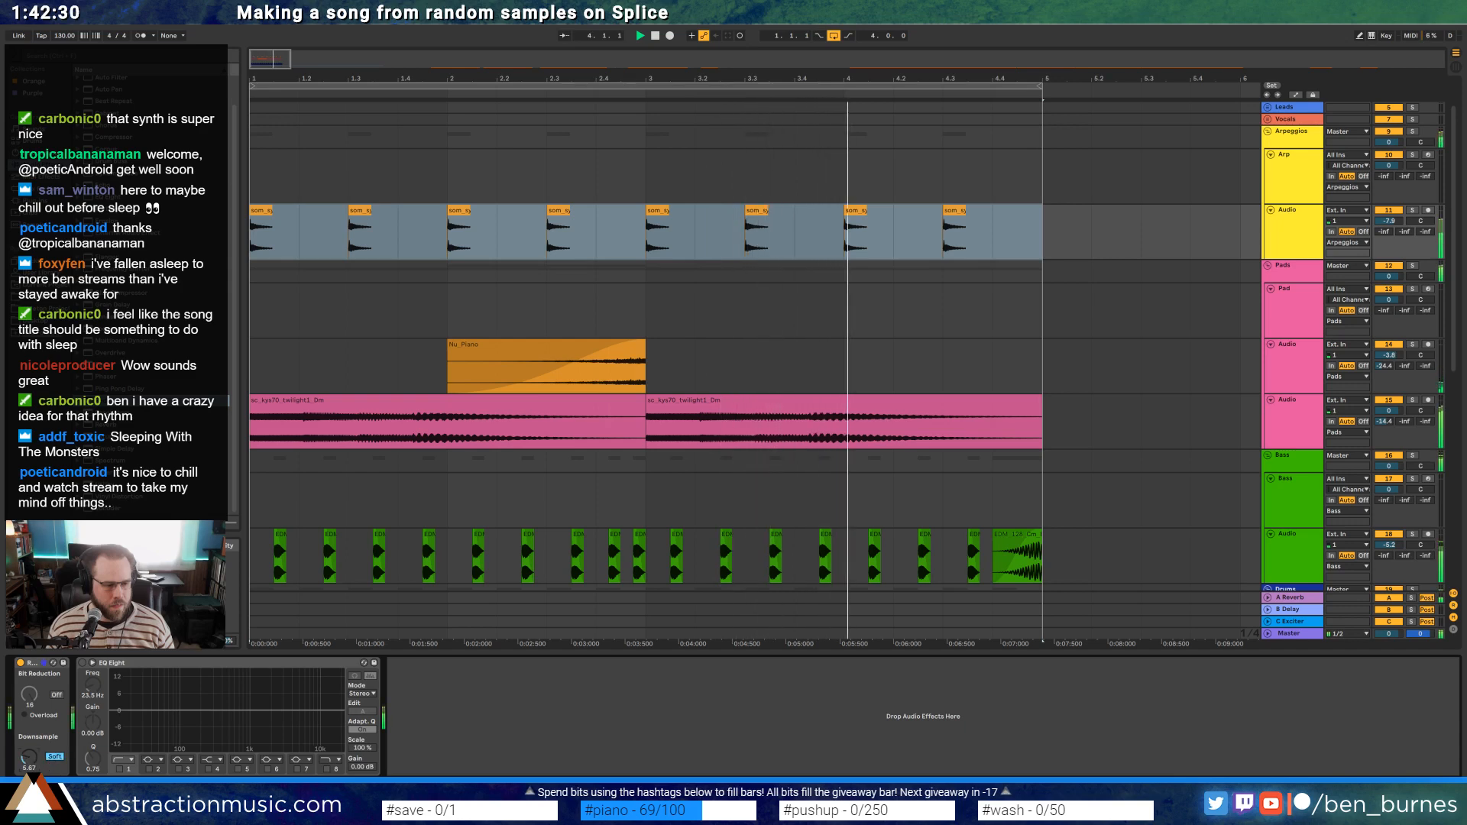
pyautogui.click(56, 695)
pyautogui.moveTo(29, 694); pyautogui.dragTo(37, 765)
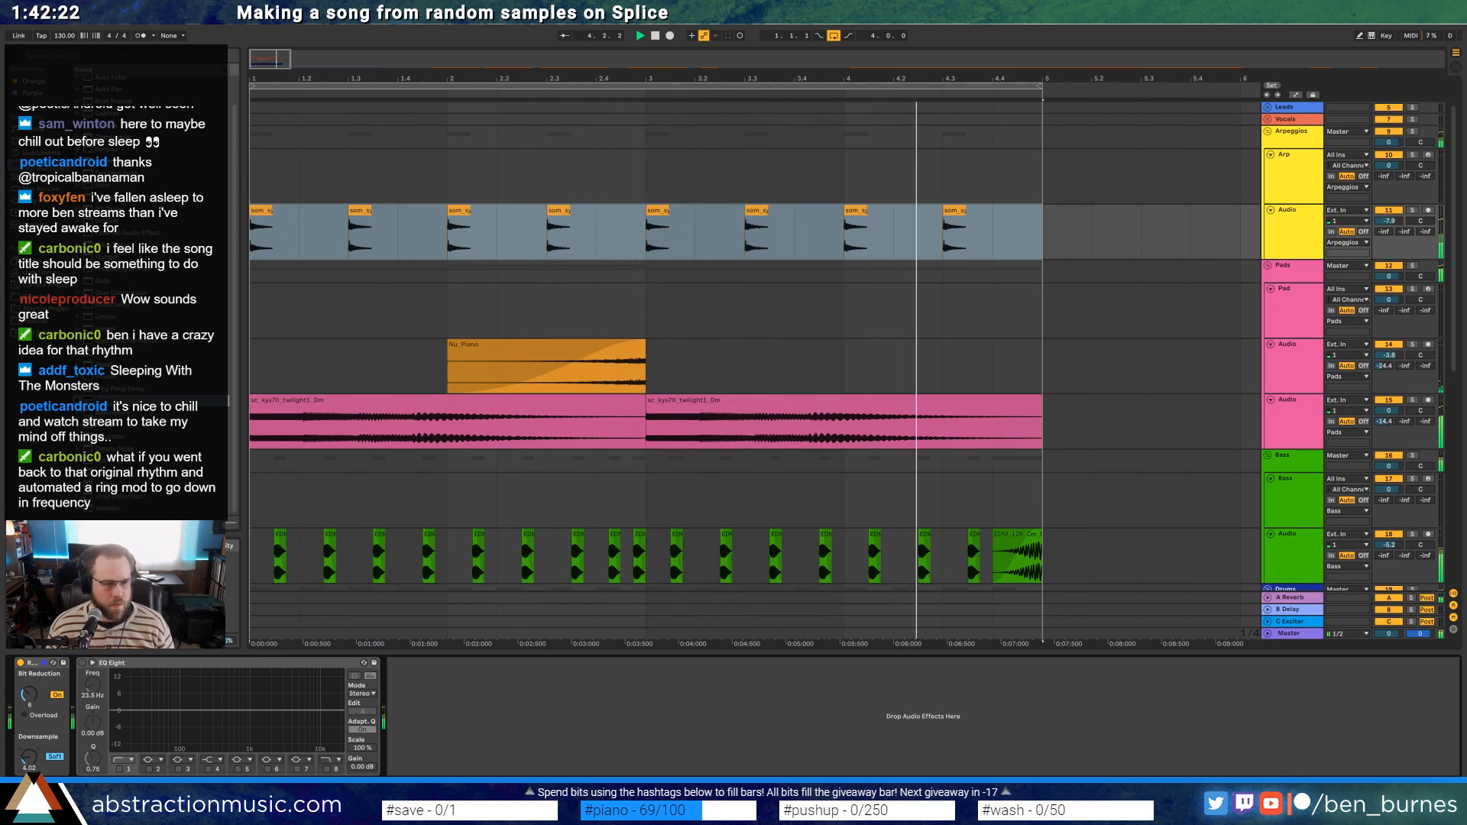
# Try a Ping Pong Delay between Redux and EQ Eight, stop playback, and replace it with an Echo
pyautogui.click(80, 707)
pyautogui.moveTo(81, 708); pyautogui.dragTo(81, 708)
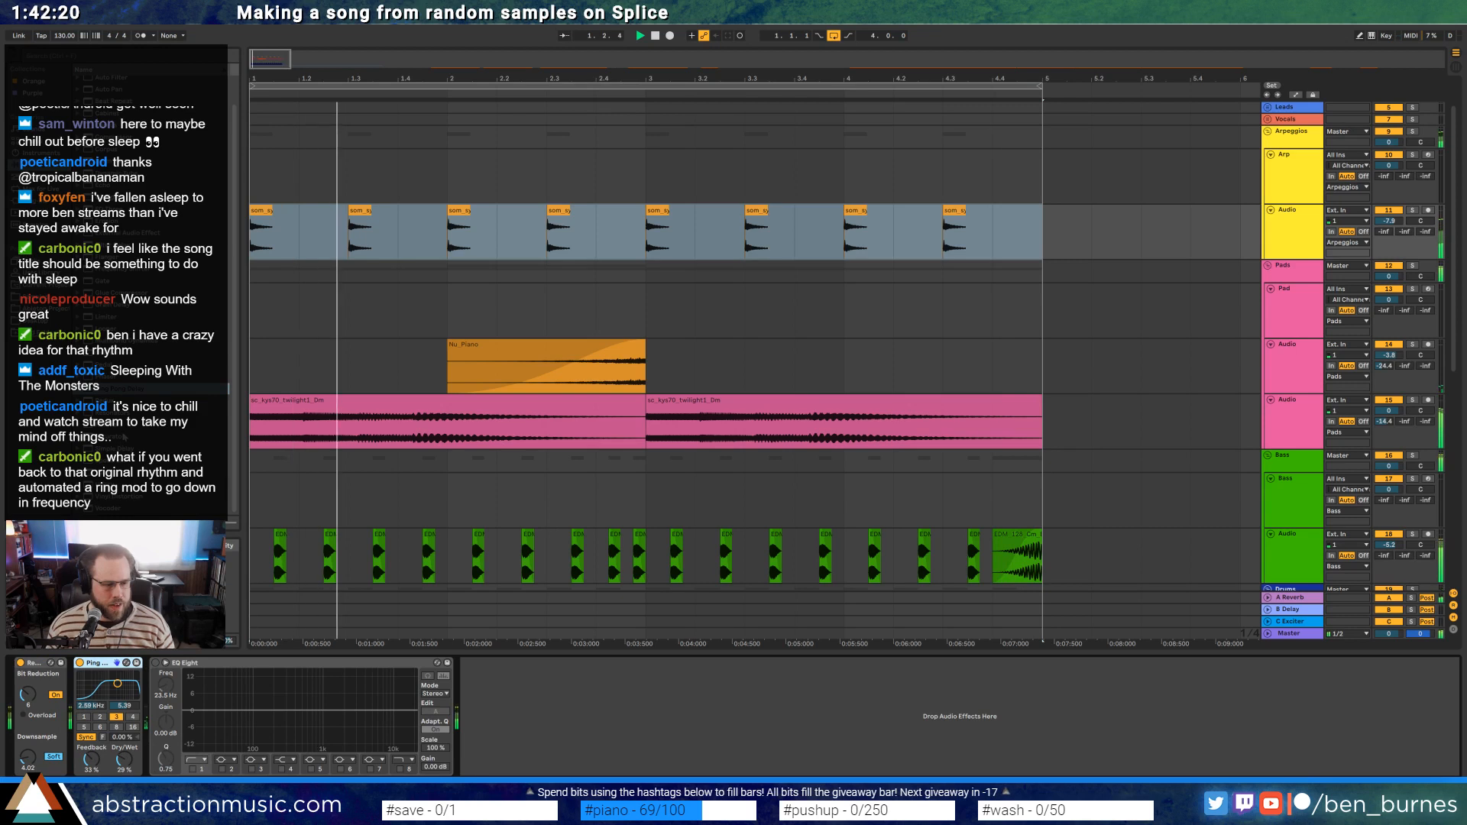
pyautogui.press('space')
pyautogui.press('Delete')
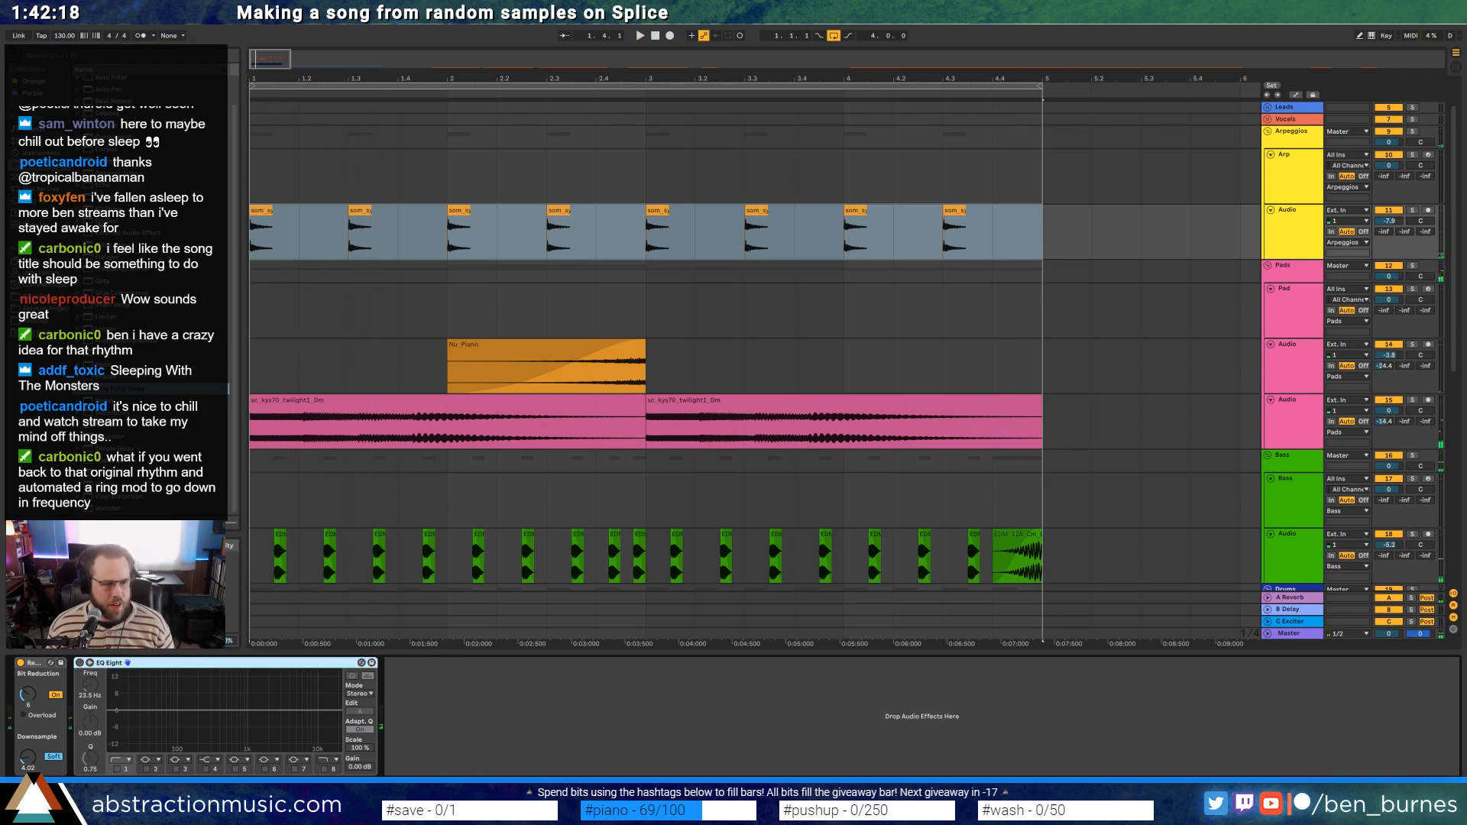
pyautogui.moveTo(103, 185); pyautogui.dragTo(120, 762)
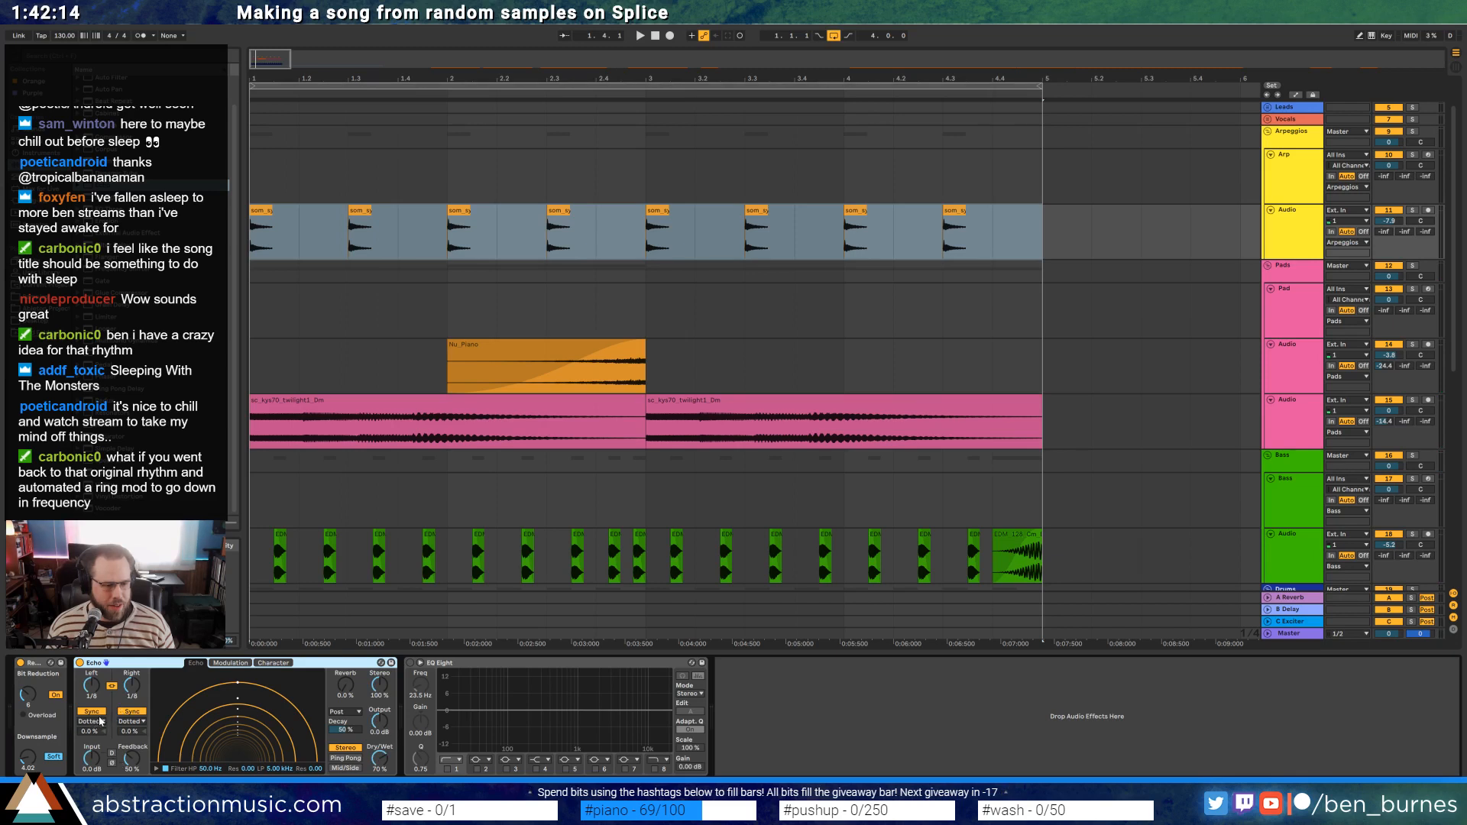
# Unlink the Echo's delay times, set left to 1/8 Triplet and right to 1/16 Dotted, and play the soloed stab track
pyautogui.click(110, 687)
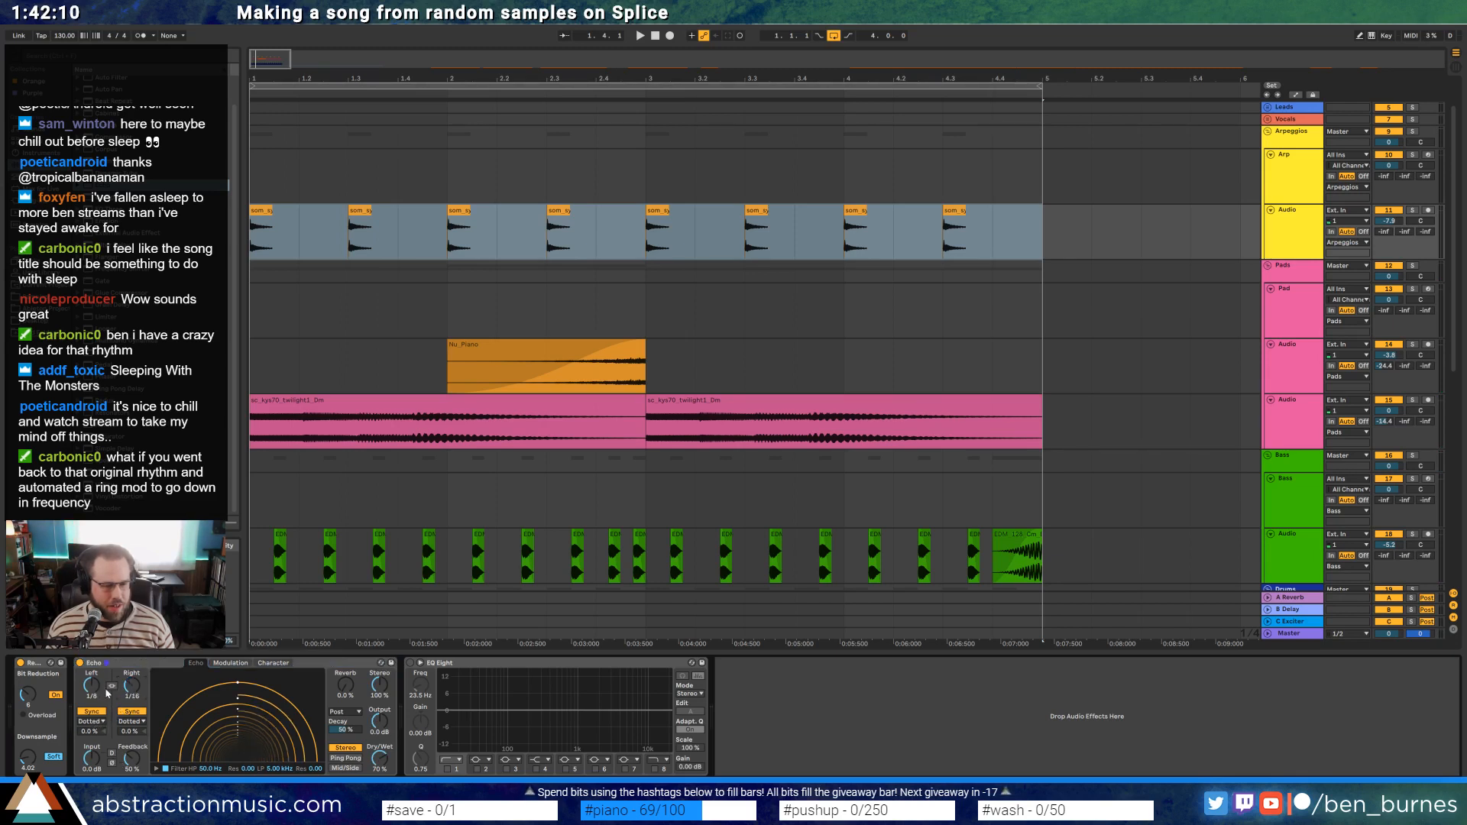
pyautogui.click(135, 741)
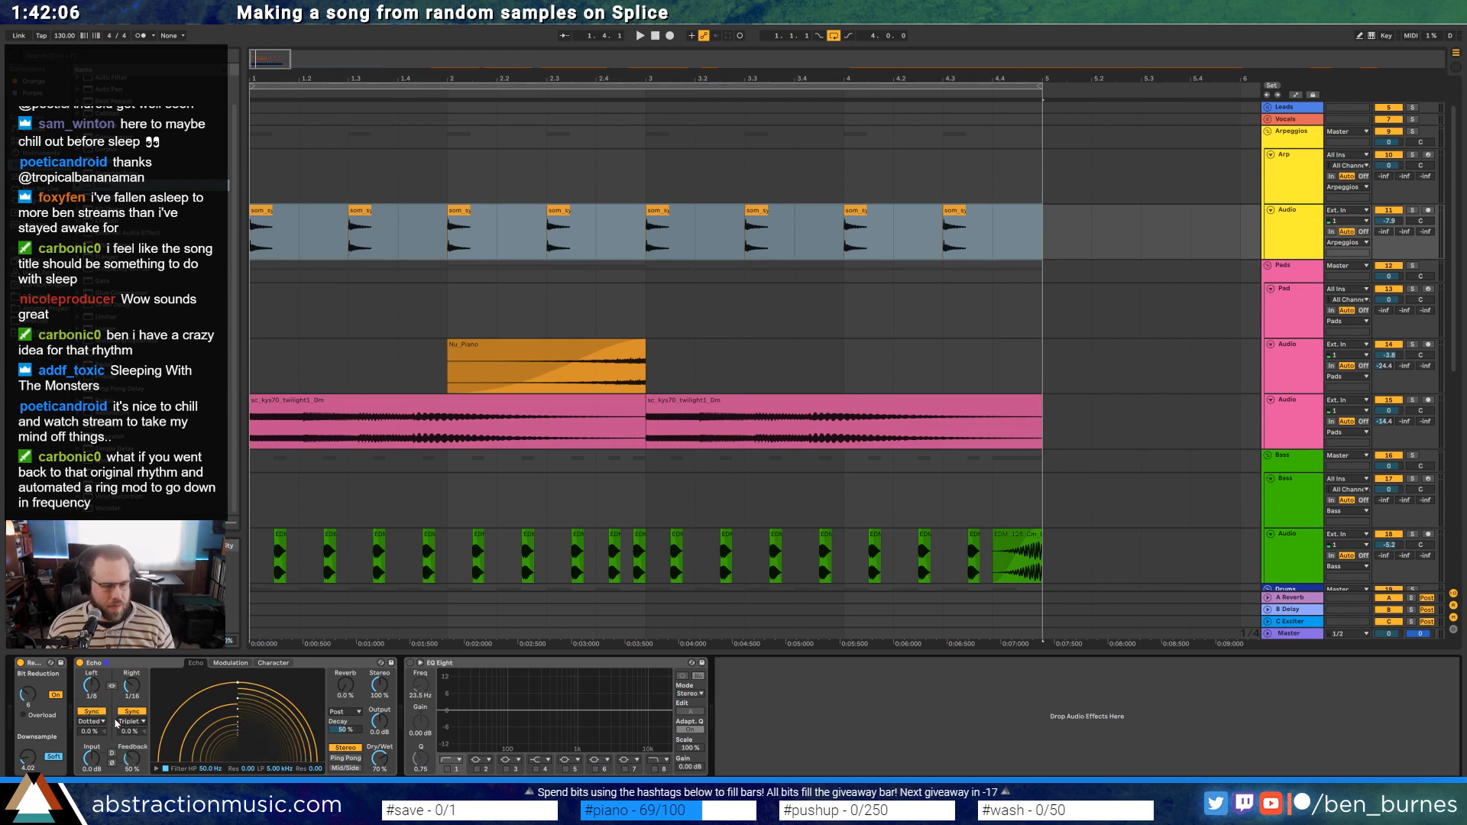
pyautogui.click(123, 750)
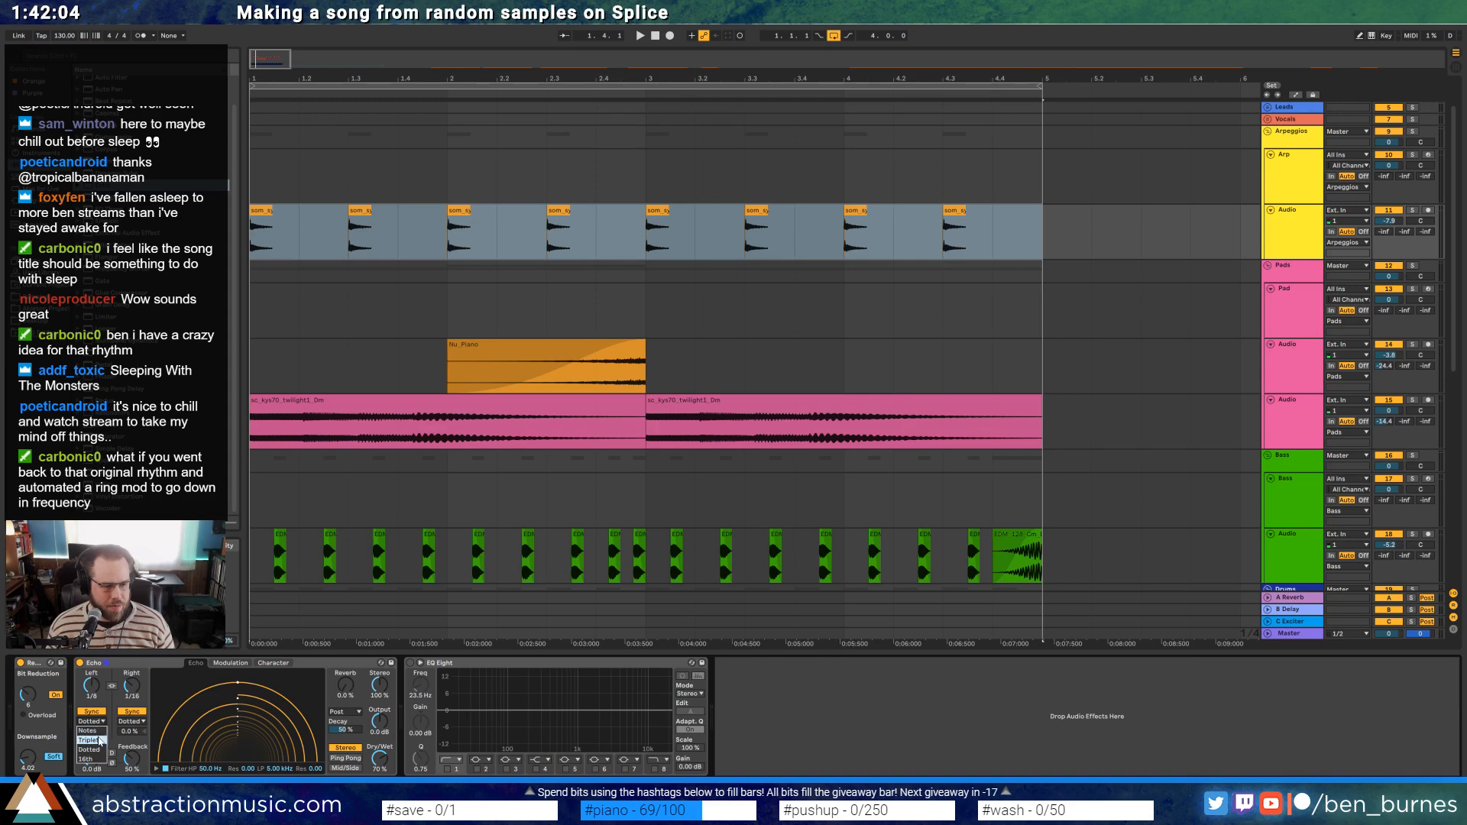
pyautogui.click(100, 740)
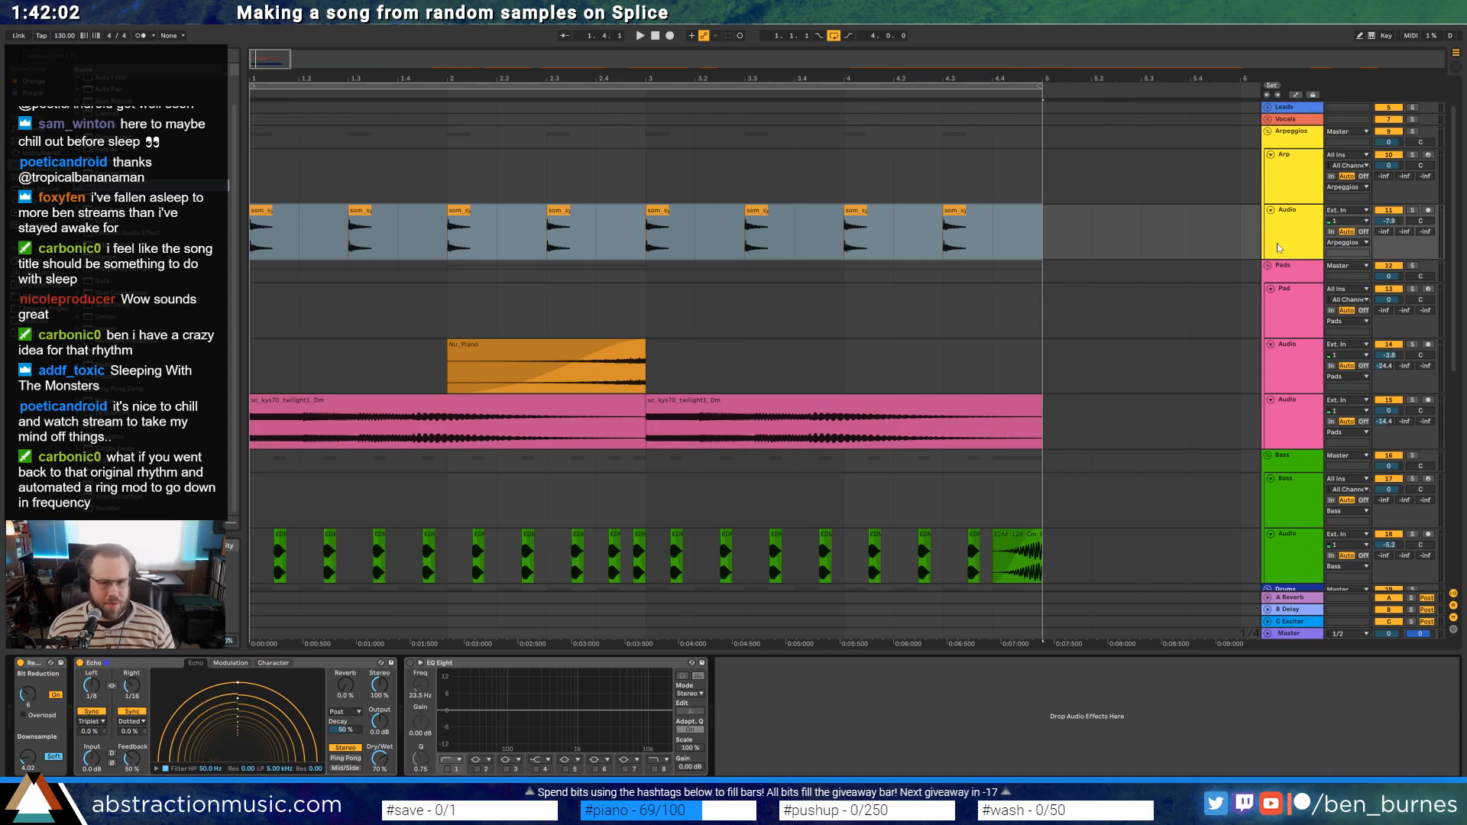
pyautogui.press('space')
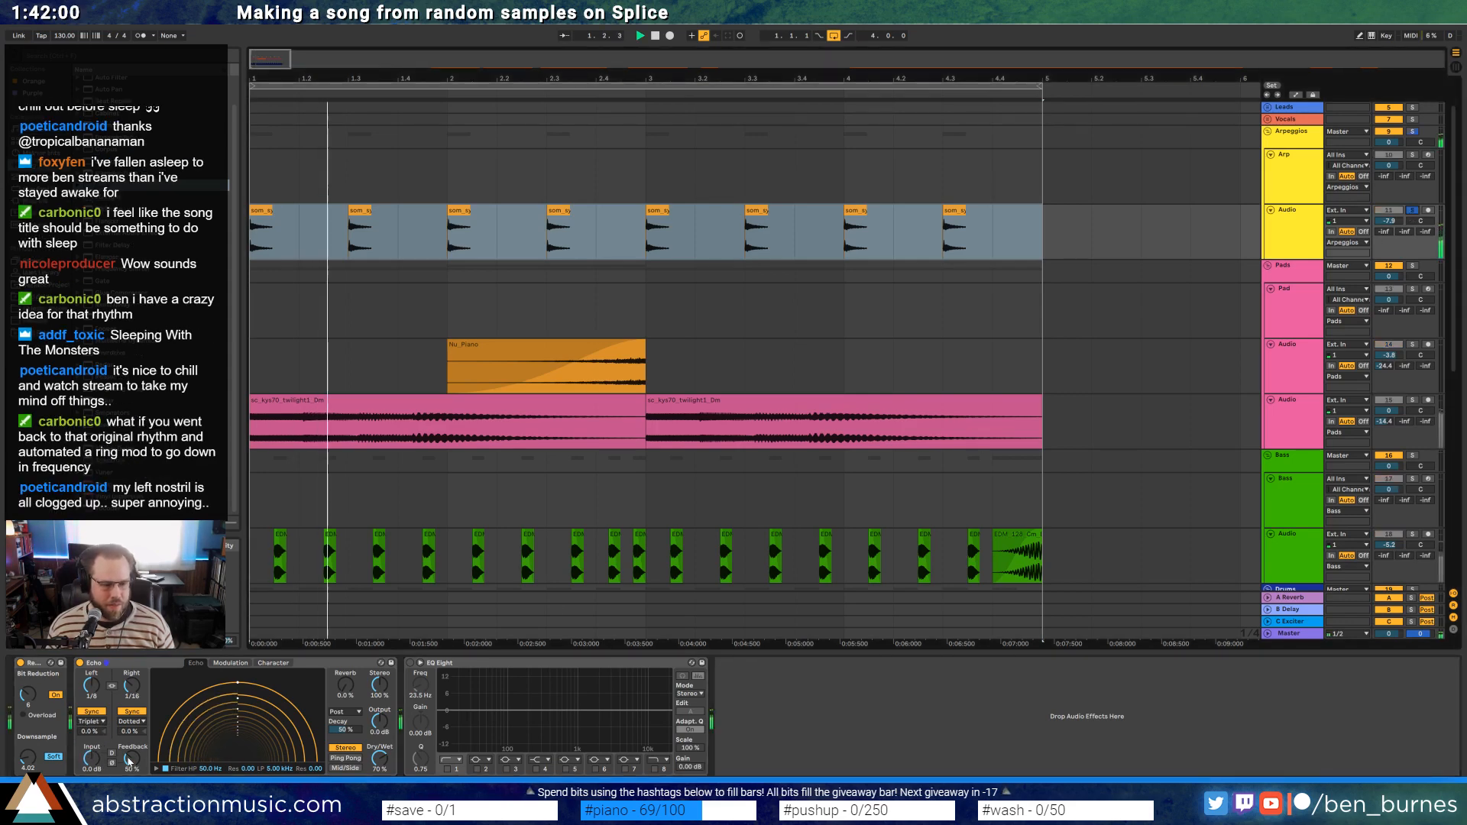
# Set the Echo's reverb to 71% with 66% decay, and adjust its feedback while the stabs play
pyautogui.moveTo(133, 758)
pyautogui.mouseDown()
pyautogui.moveTo(132, 714)
pyautogui.moveTo(133, 762)
pyautogui.mouseUp()
pyautogui.press('space')
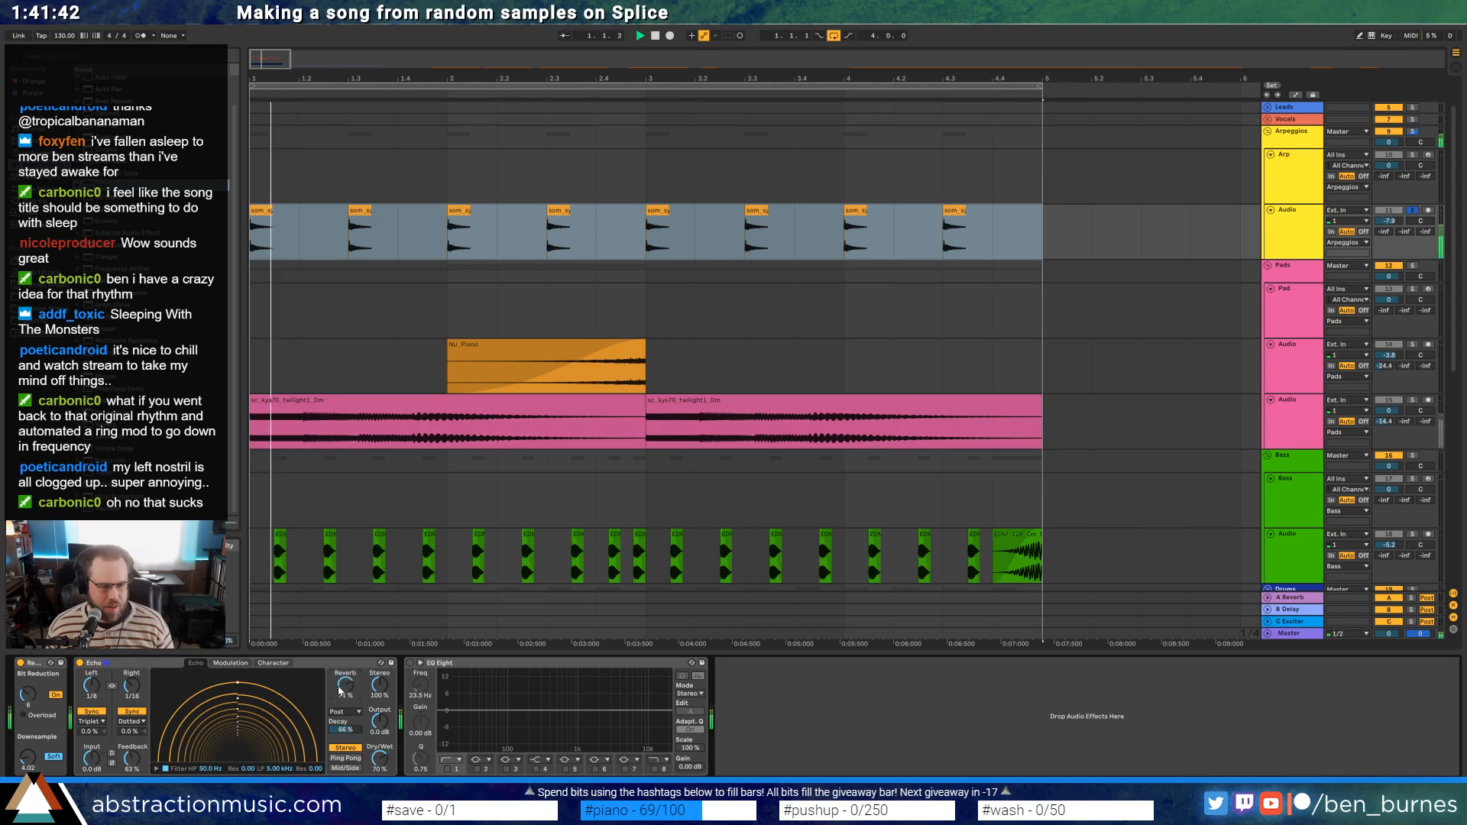
pyautogui.moveTo(132, 759); pyautogui.dragTo(131, 767)
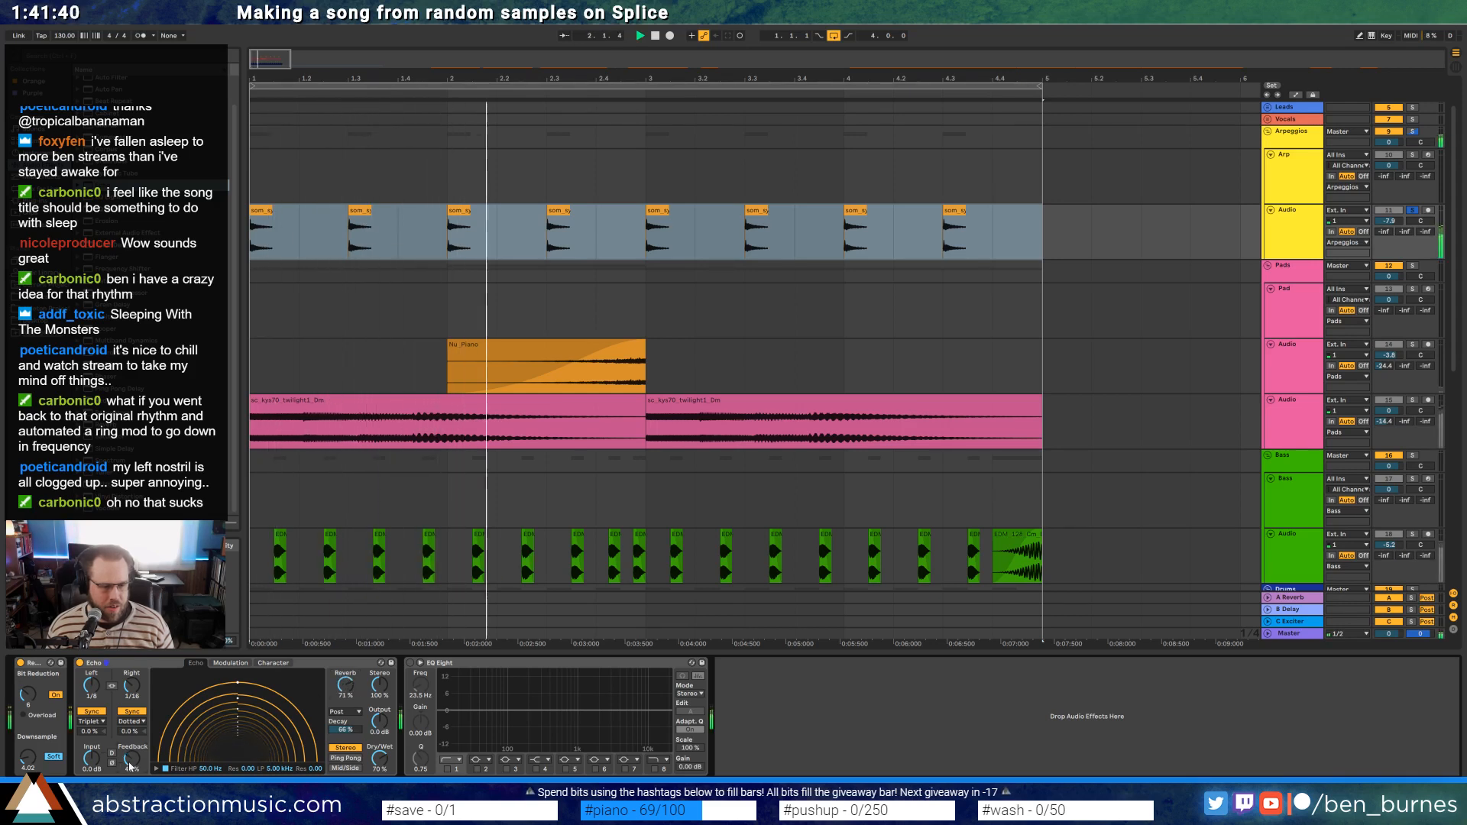
# Delete the Redux, raise the Echo's feedback to 60%, and unsolo the stab track
pyautogui.click(23, 663)
pyautogui.press('Delete')
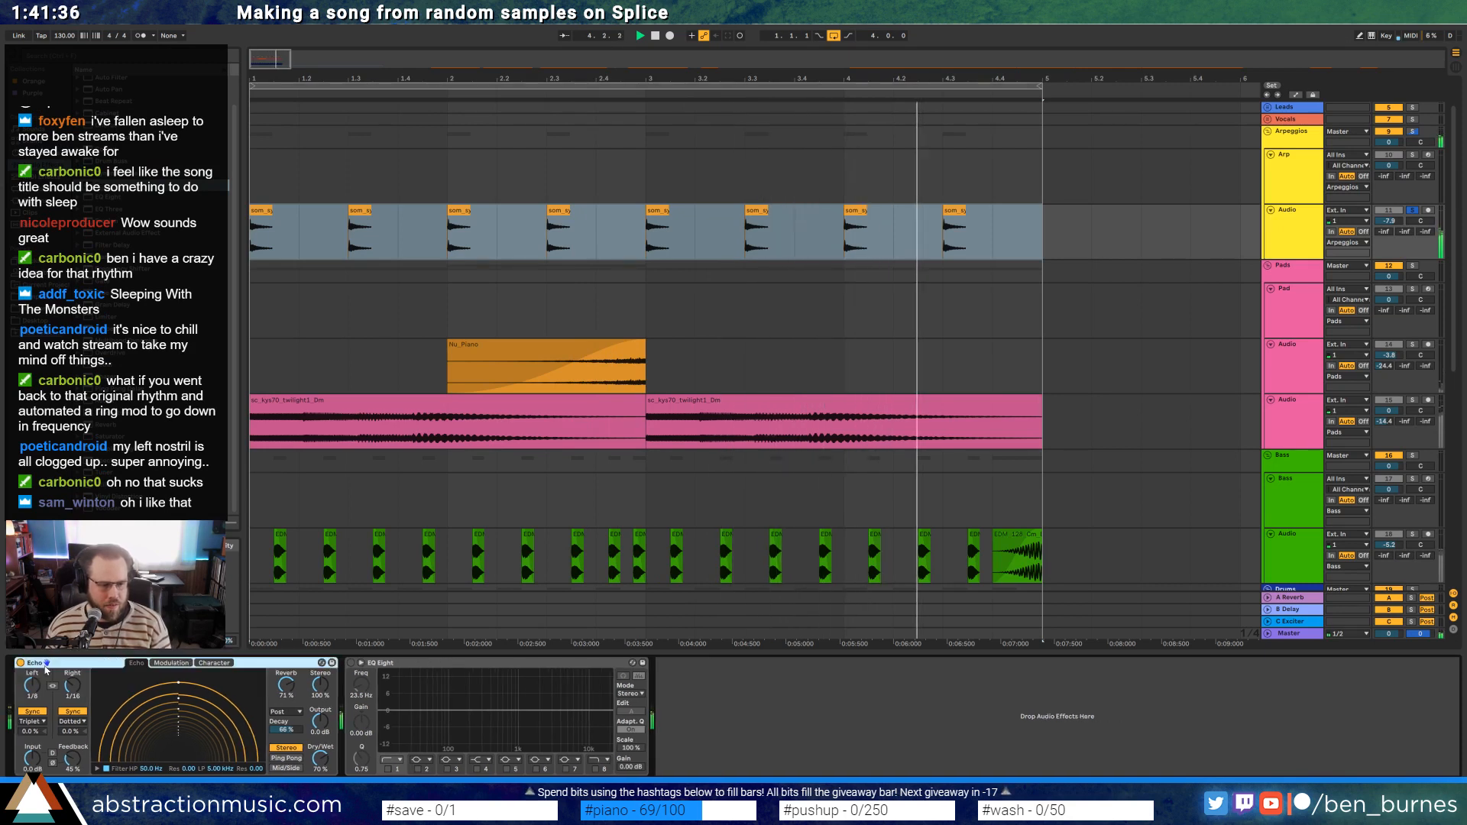
pyautogui.moveTo(73, 759); pyautogui.dragTo(72, 746)
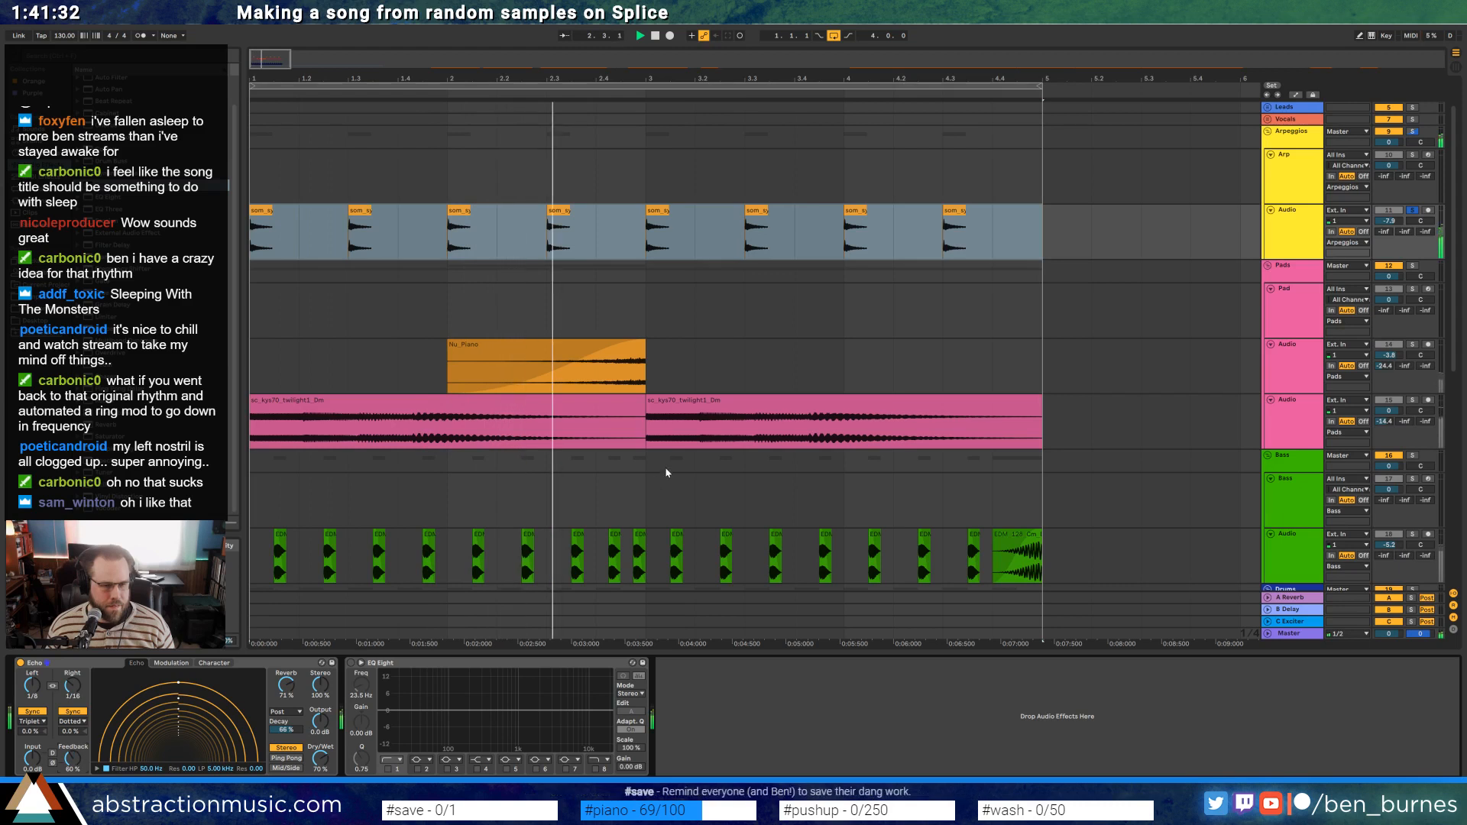
pyautogui.click(1414, 212)
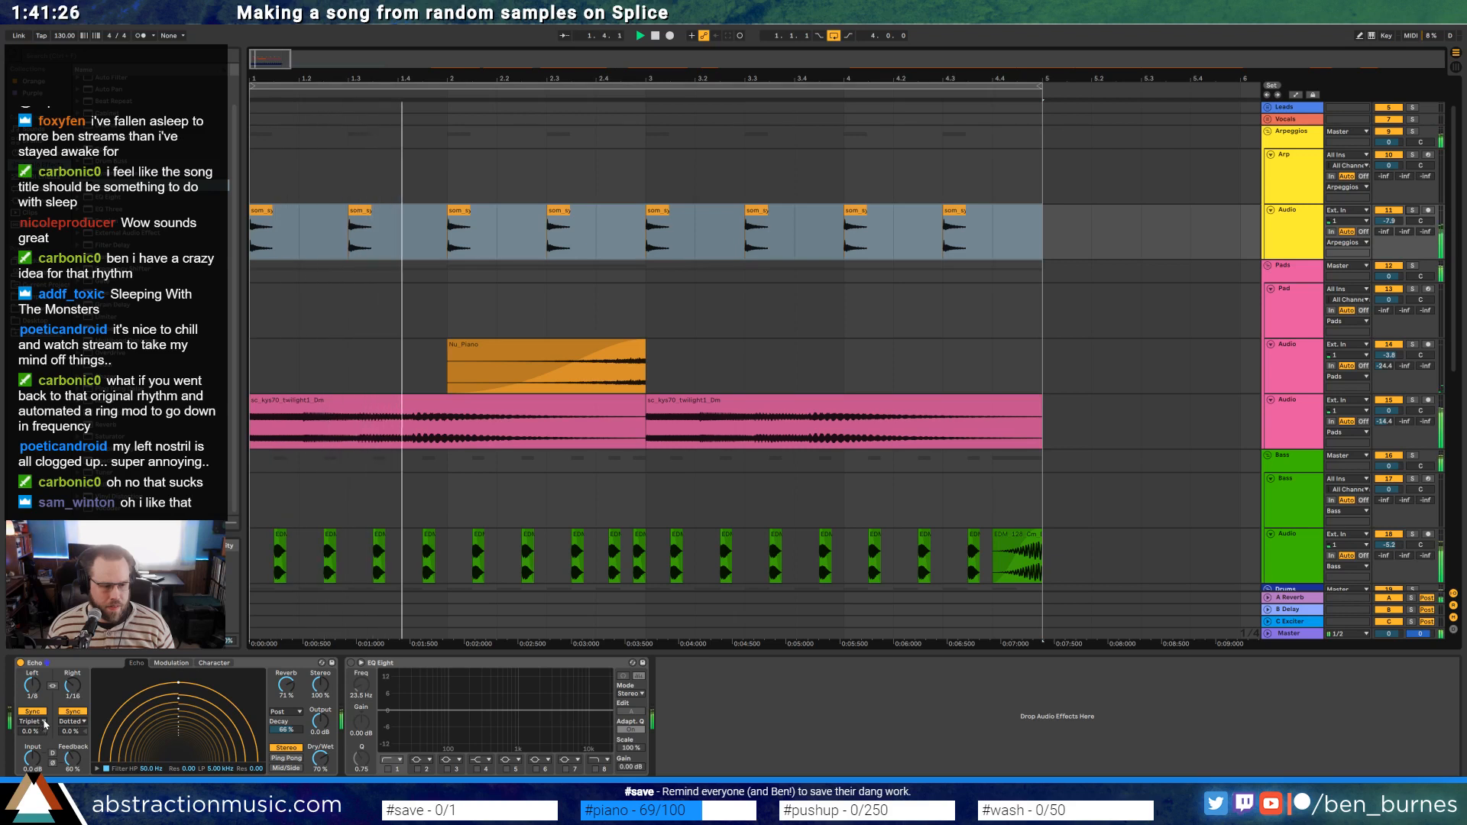
# Set the Echo's left delay to 1/8 Notes, and compare Notes and Triplet on the right delay before restoring Dotted
pyautogui.moveTo(44, 724); pyautogui.dragTo(41, 735)
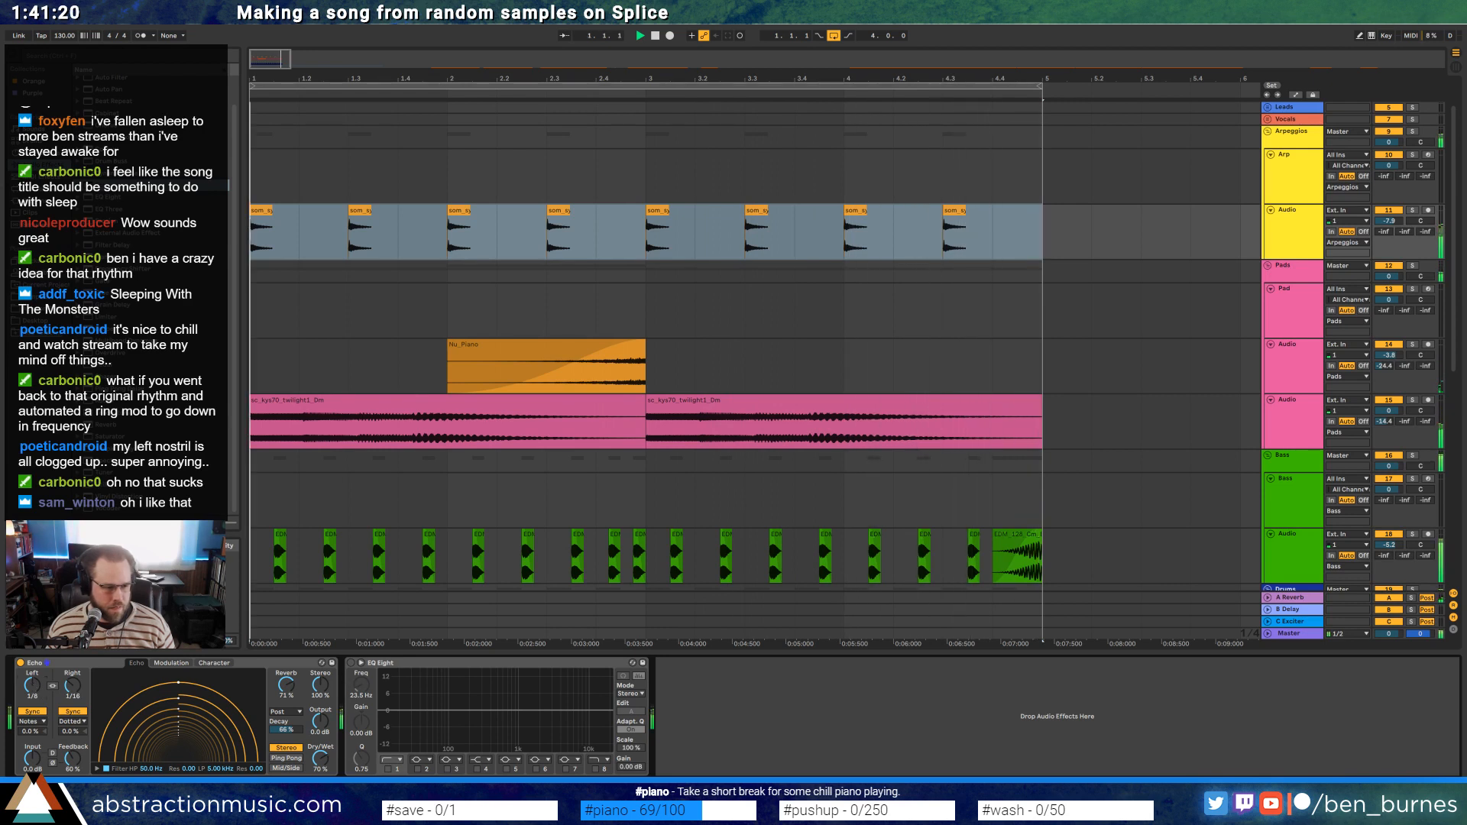
pyautogui.moveTo(32, 685); pyautogui.dragTo(32, 687)
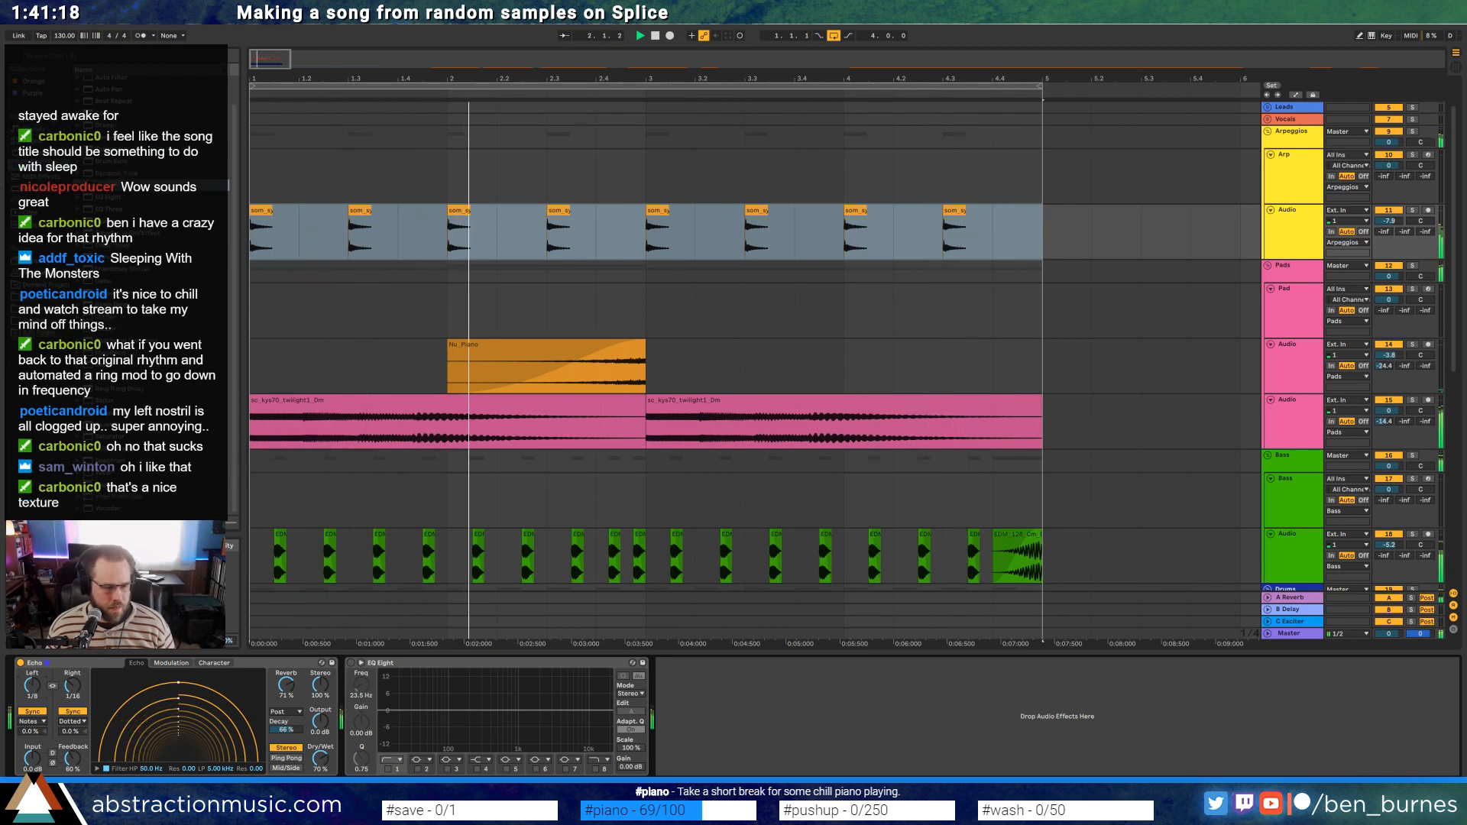
pyautogui.click(76, 721)
pyautogui.click(81, 730)
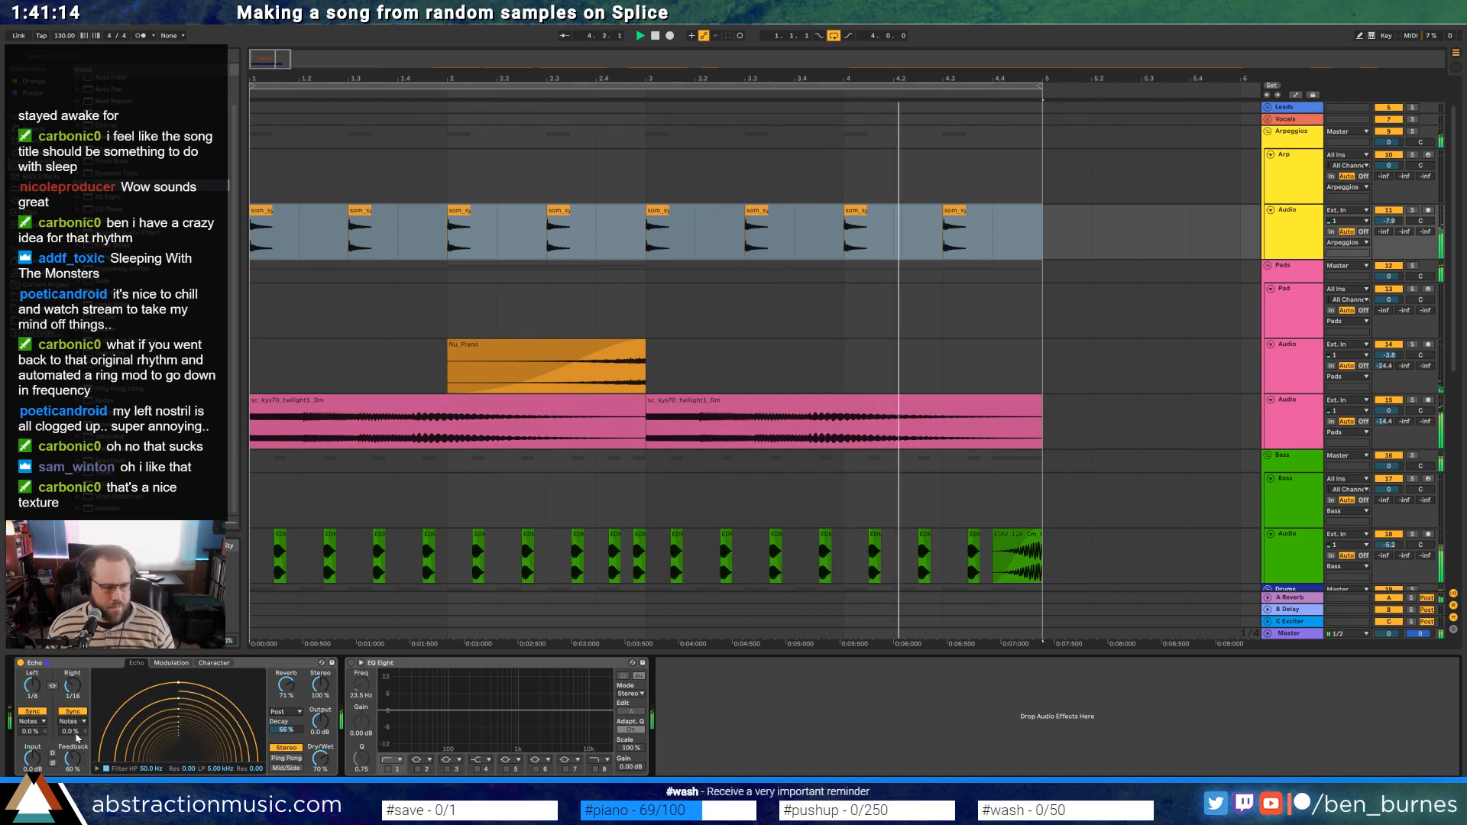
pyautogui.click(77, 721)
pyautogui.click(80, 734)
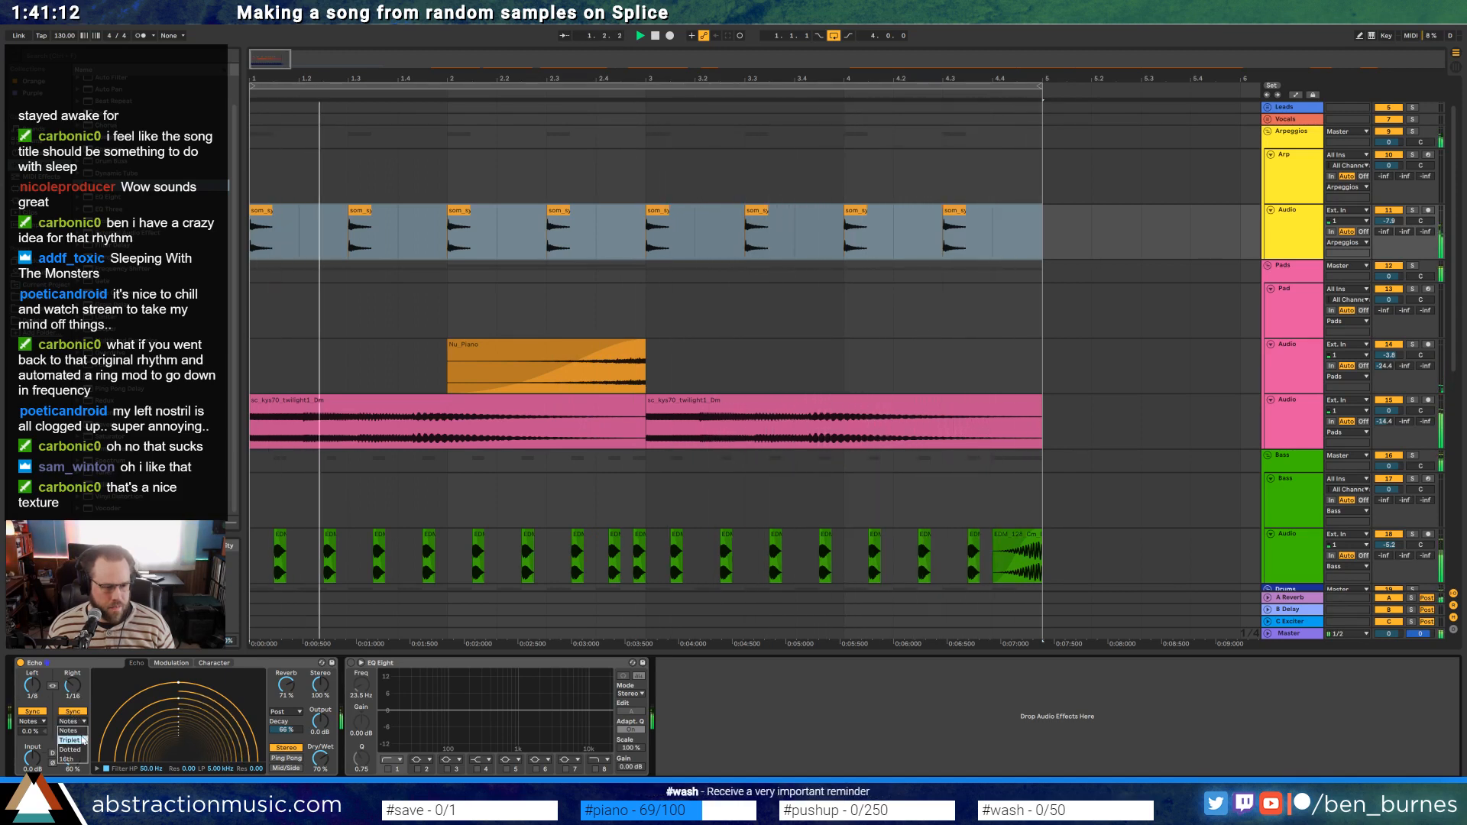
pyautogui.click(74, 721)
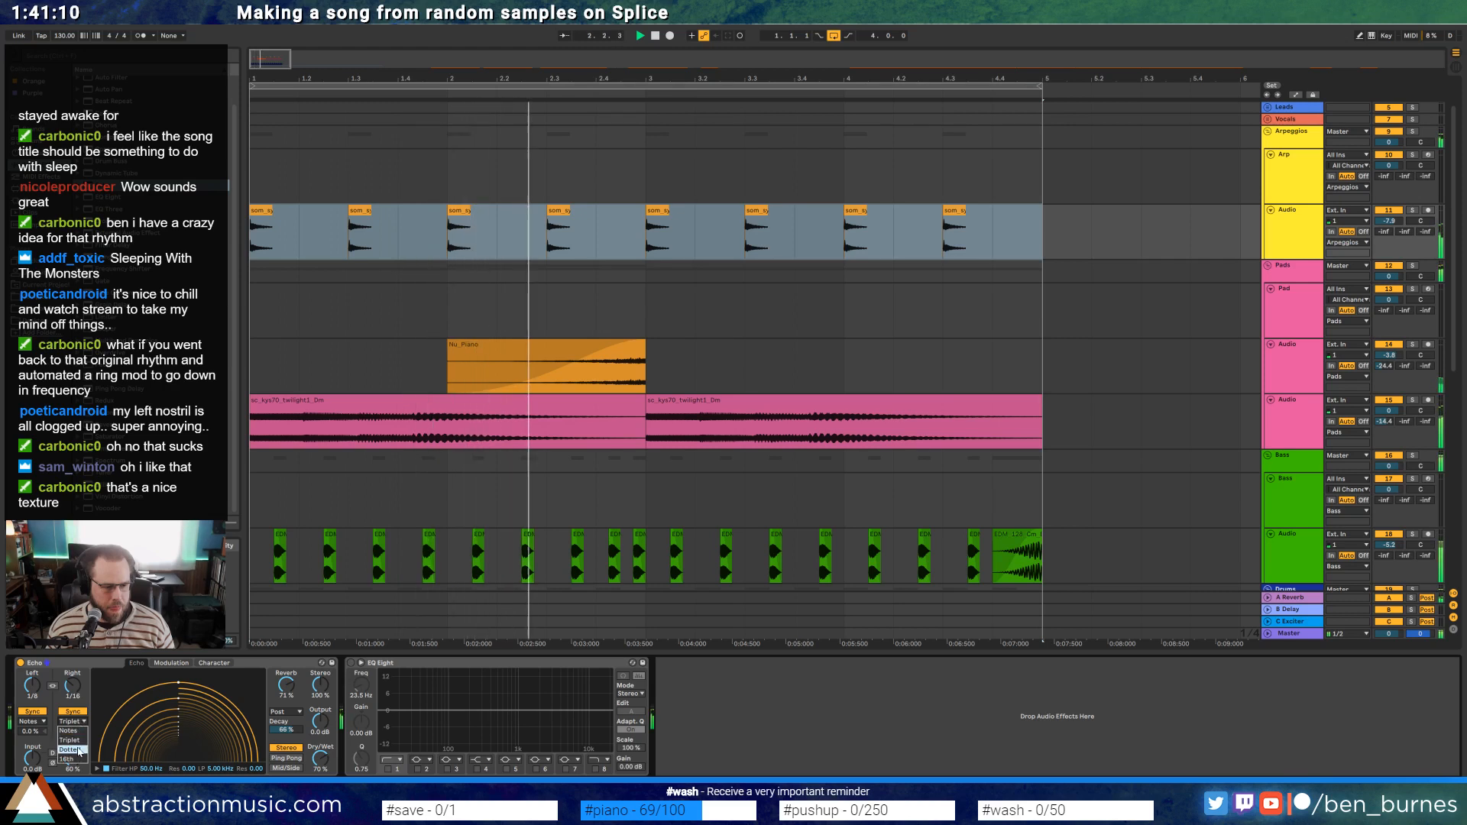
pyautogui.click(65, 729)
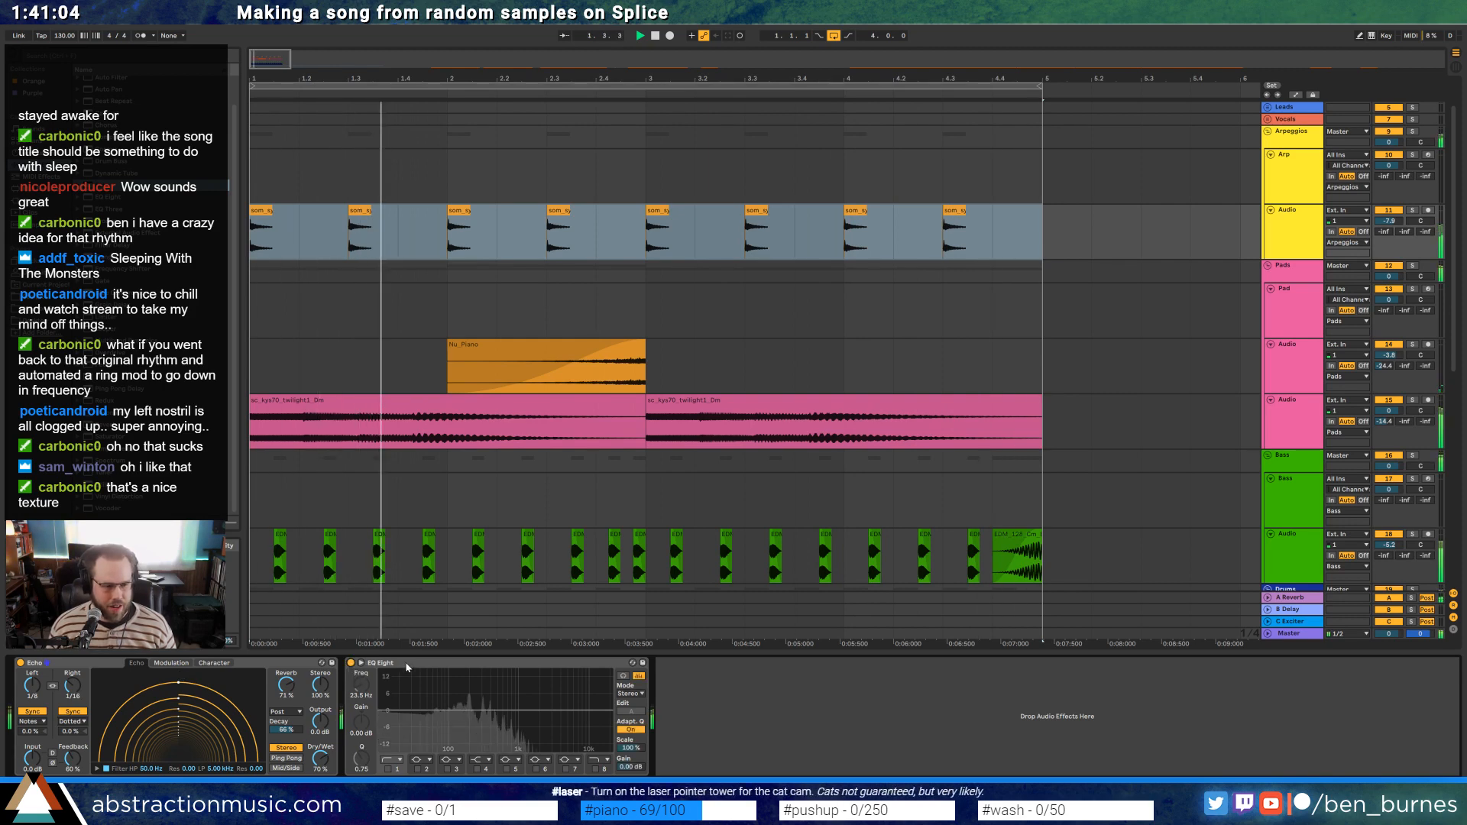
# Move the EQ Eight before the Echo and enable its first band as a low cut at 352 Hz
pyautogui.moveTo(378, 663); pyautogui.dragTo(28, 765)
pyautogui.click(57, 768)
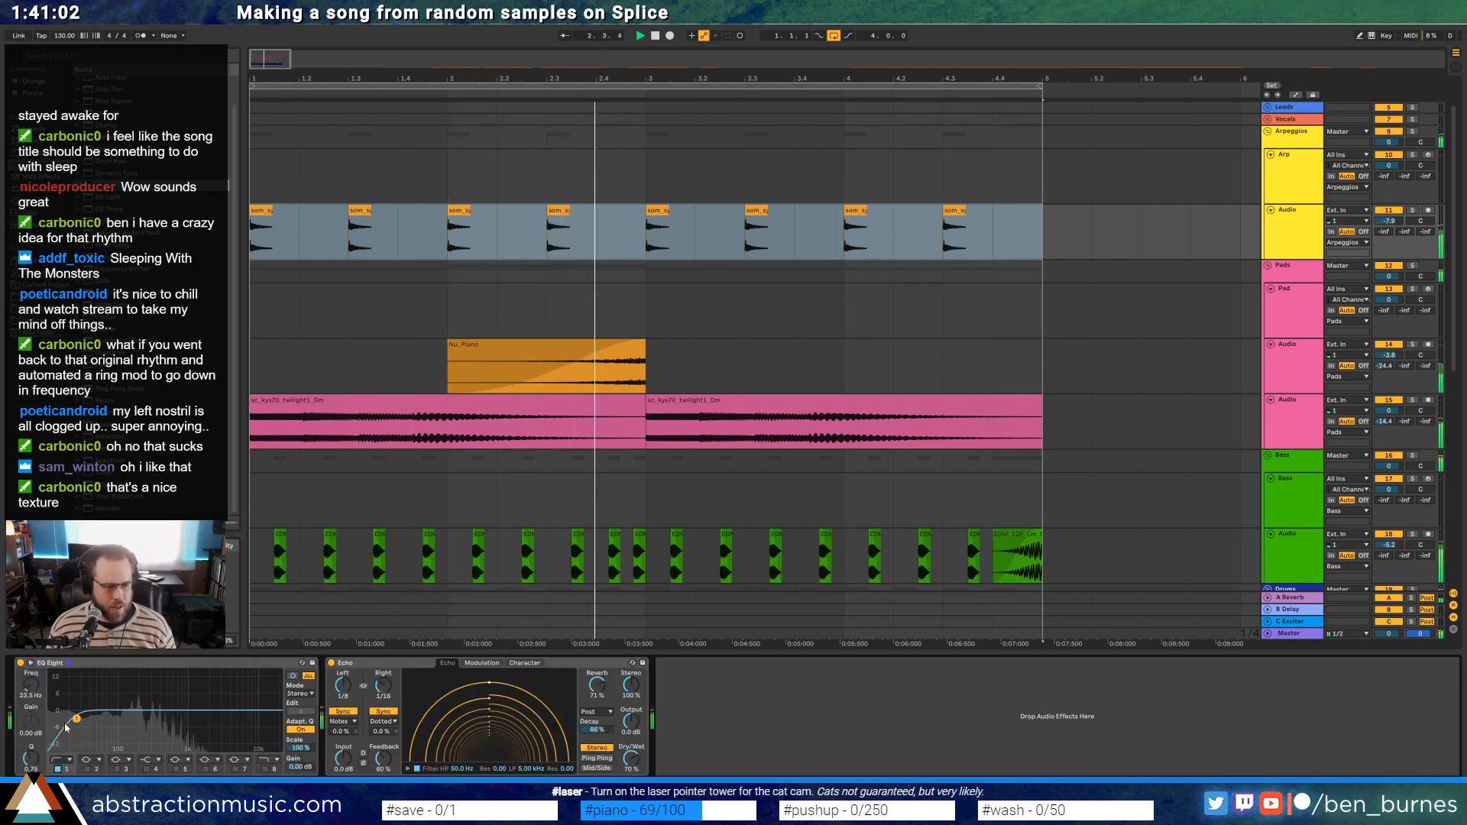
pyautogui.moveTo(74, 709); pyautogui.dragTo(142, 728)
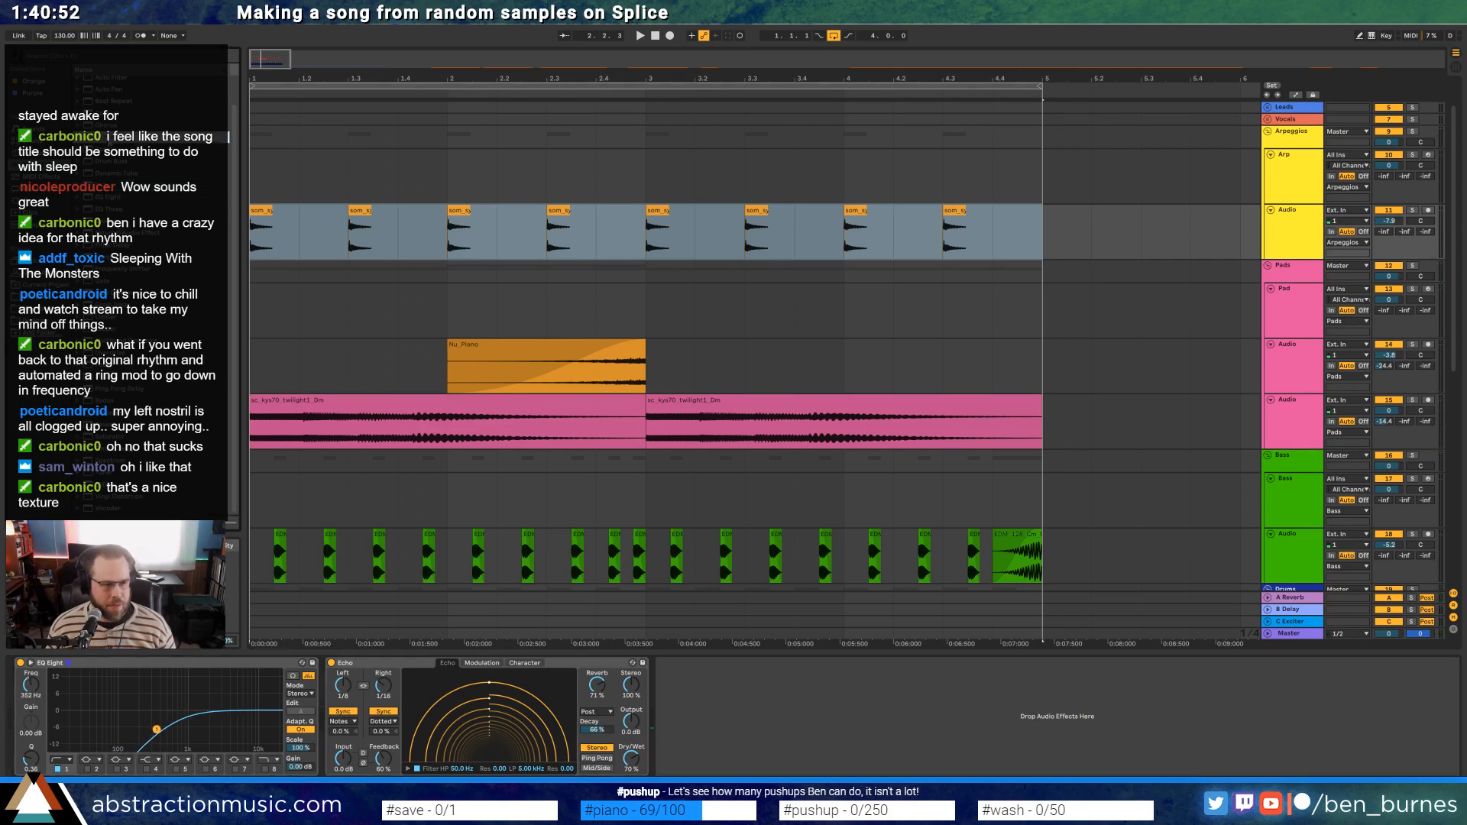
# Insert a Compressor between EQ Eight and Echo, and set its threshold to -27.2 dB during playback
pyautogui.moveTo(115, 305); pyautogui.dragTo(367, 701)
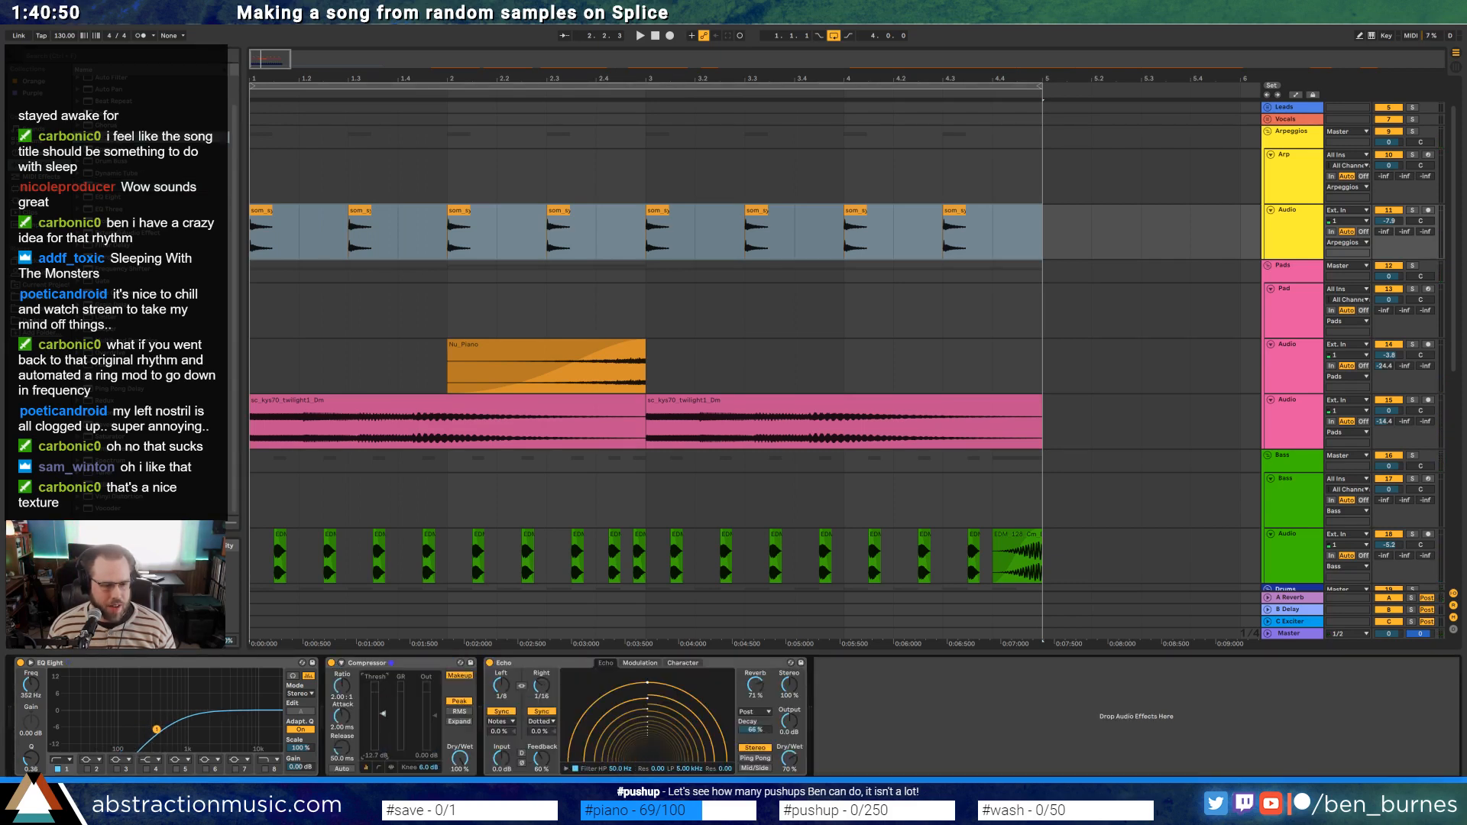
pyautogui.press('space')
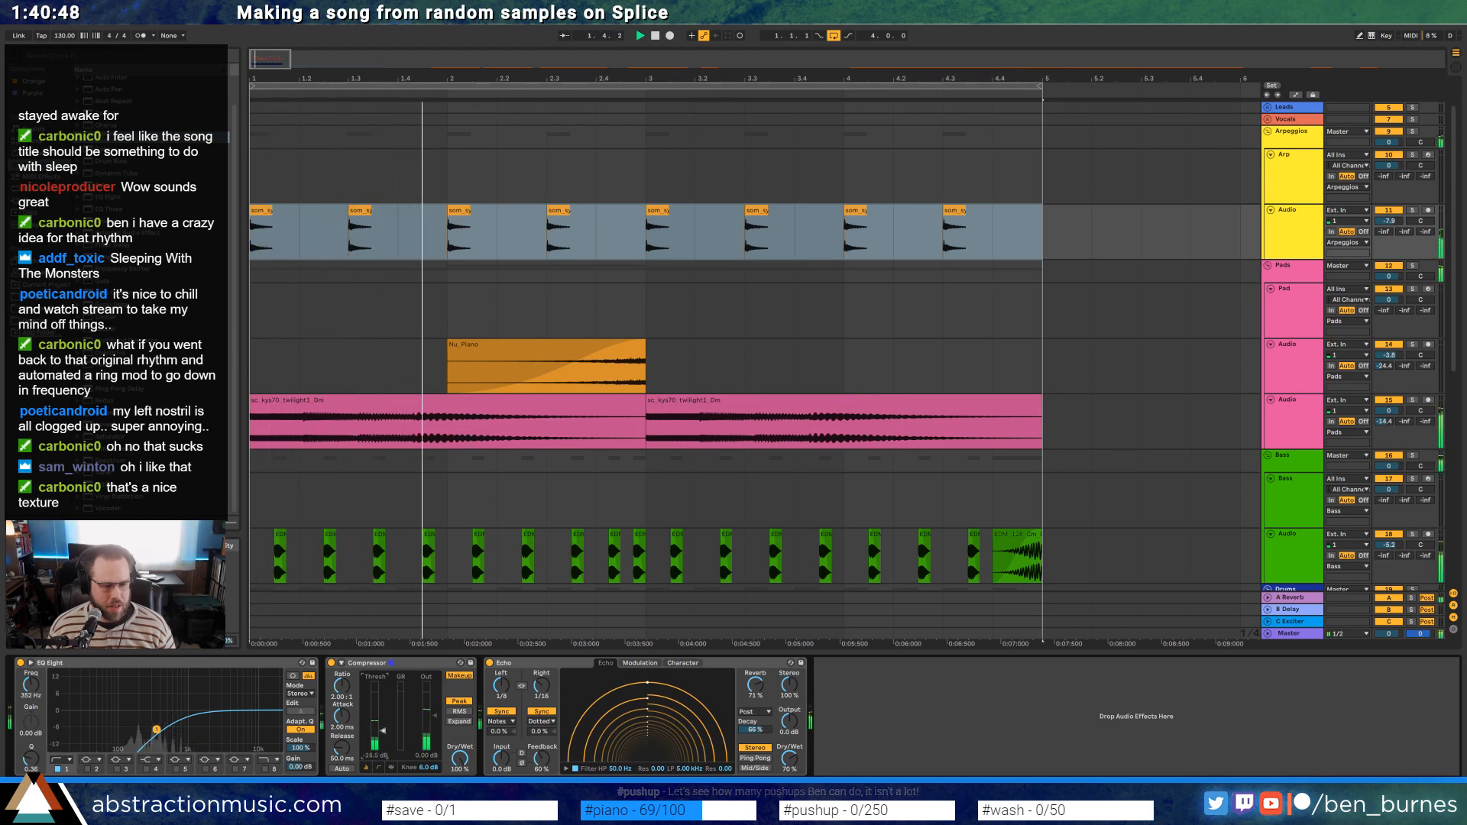
pyautogui.press('space')
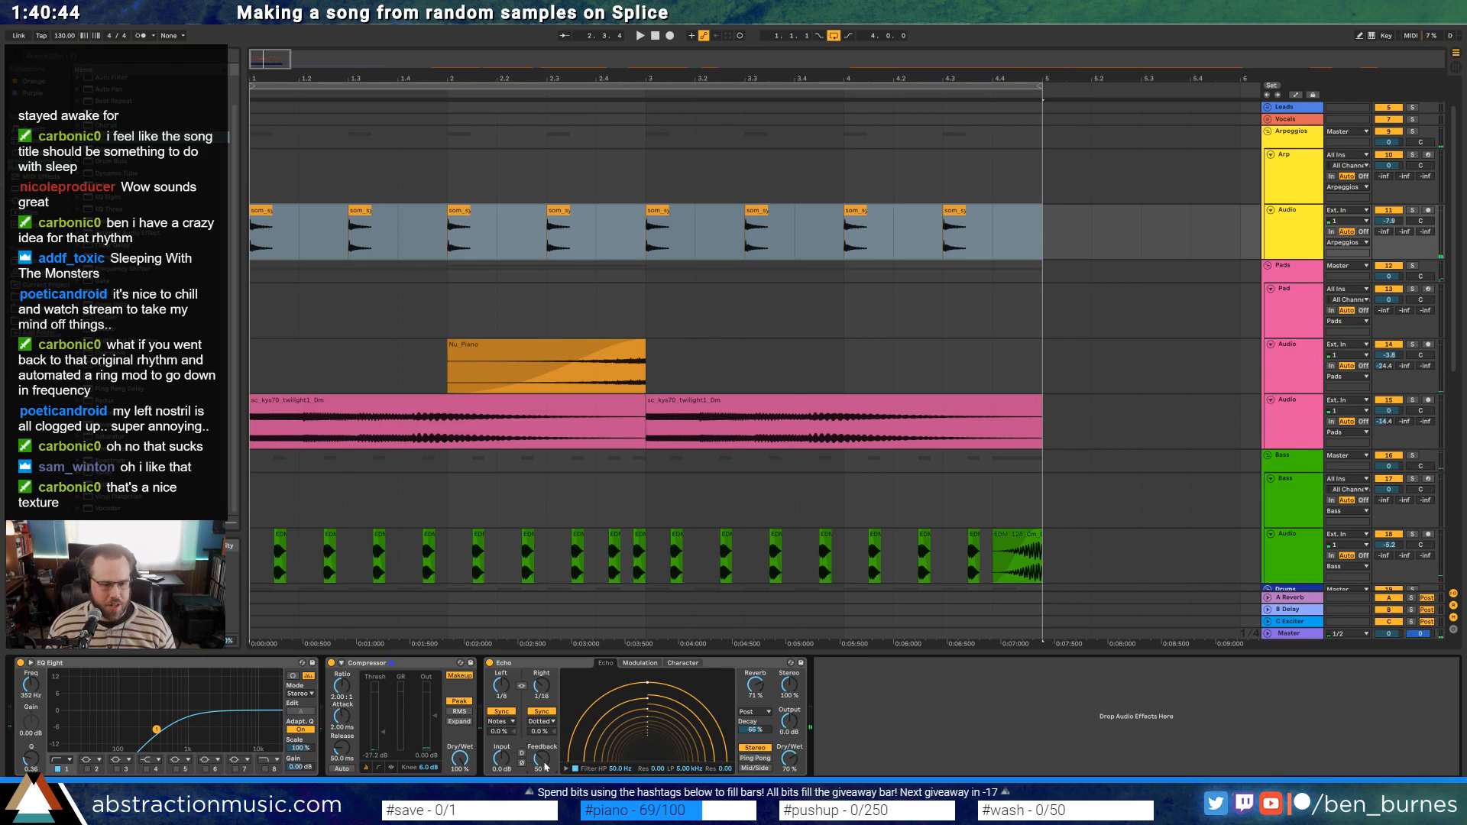
# Lower the Echo's reverb to 13%, try a higher feedback during playback, and return the feedback to 60%
pyautogui.press('space')
pyautogui.moveTo(544, 766)
pyautogui.mouseDown()
pyautogui.moveTo(541, 733)
pyautogui.moveTo(541, 791)
pyautogui.mouseUp()
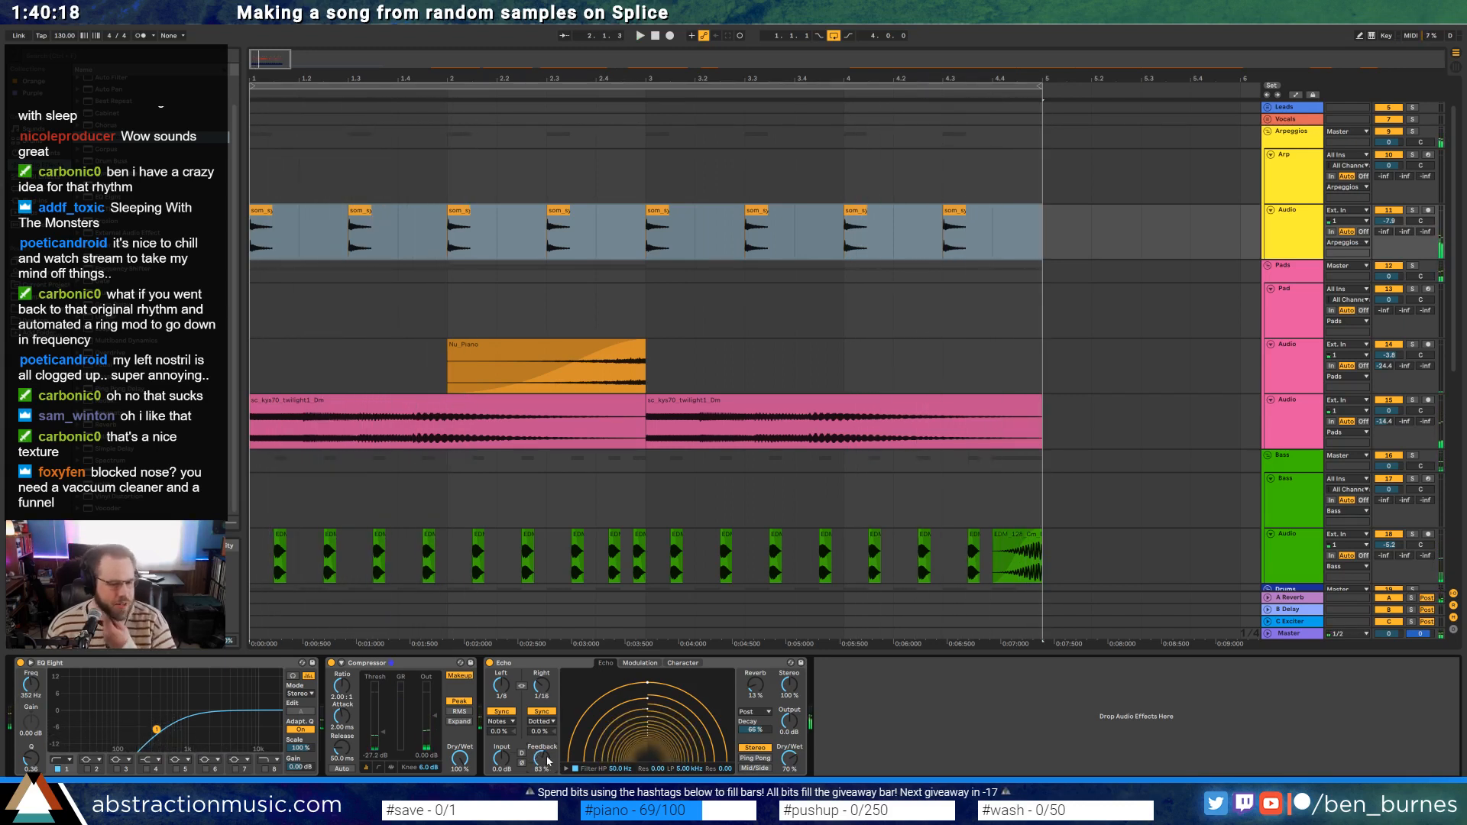
pyautogui.moveTo(537, 758); pyautogui.dragTo(538, 783)
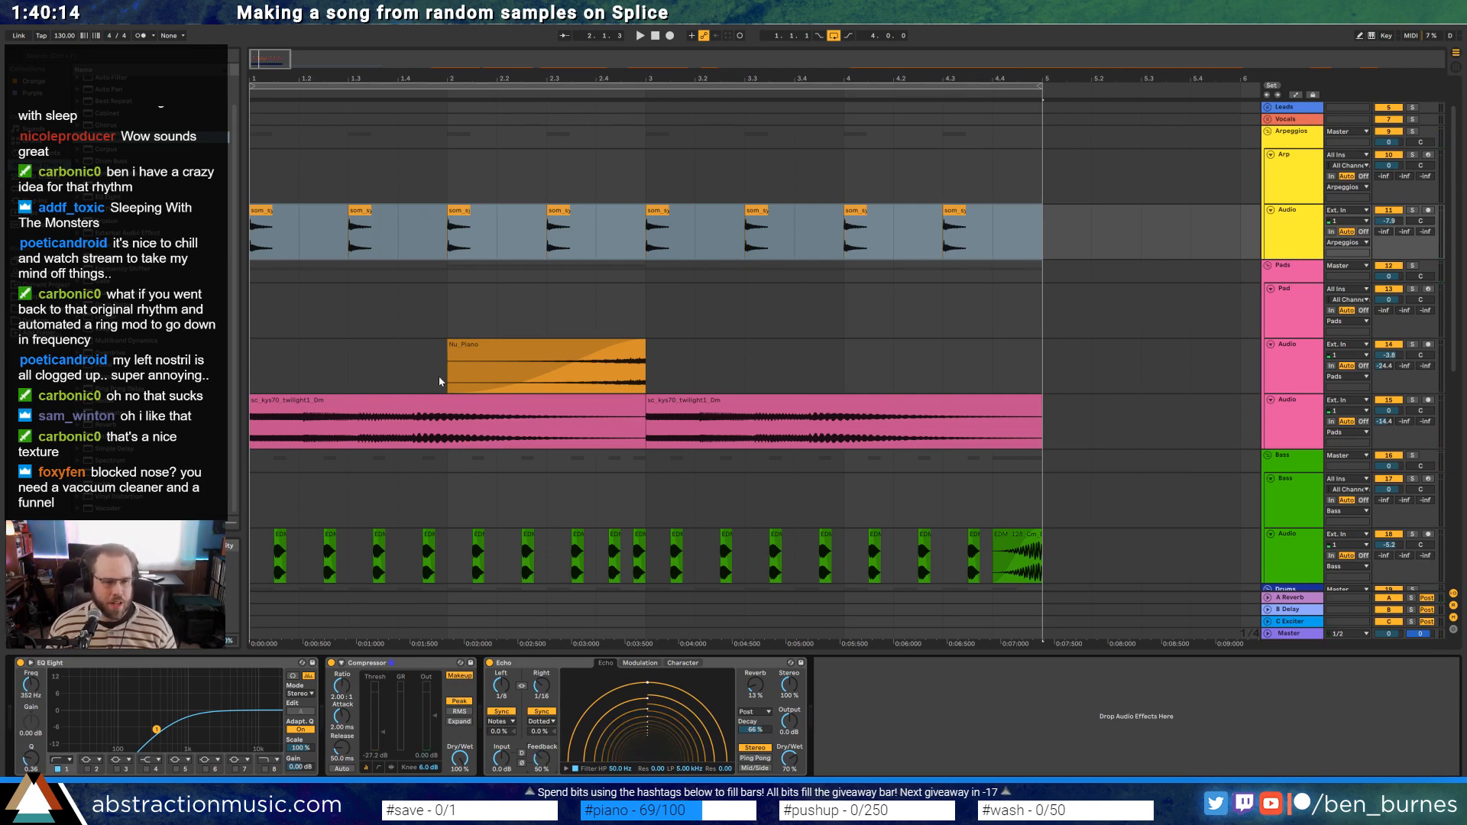
# Audition the unused Splice samples parked on the last audio track, from around bar 36 to the PL_LAPS4_001_Pad clip
pyautogui.scroll(-3, 438, 376)
pyautogui.scroll(-10, 470, 344)
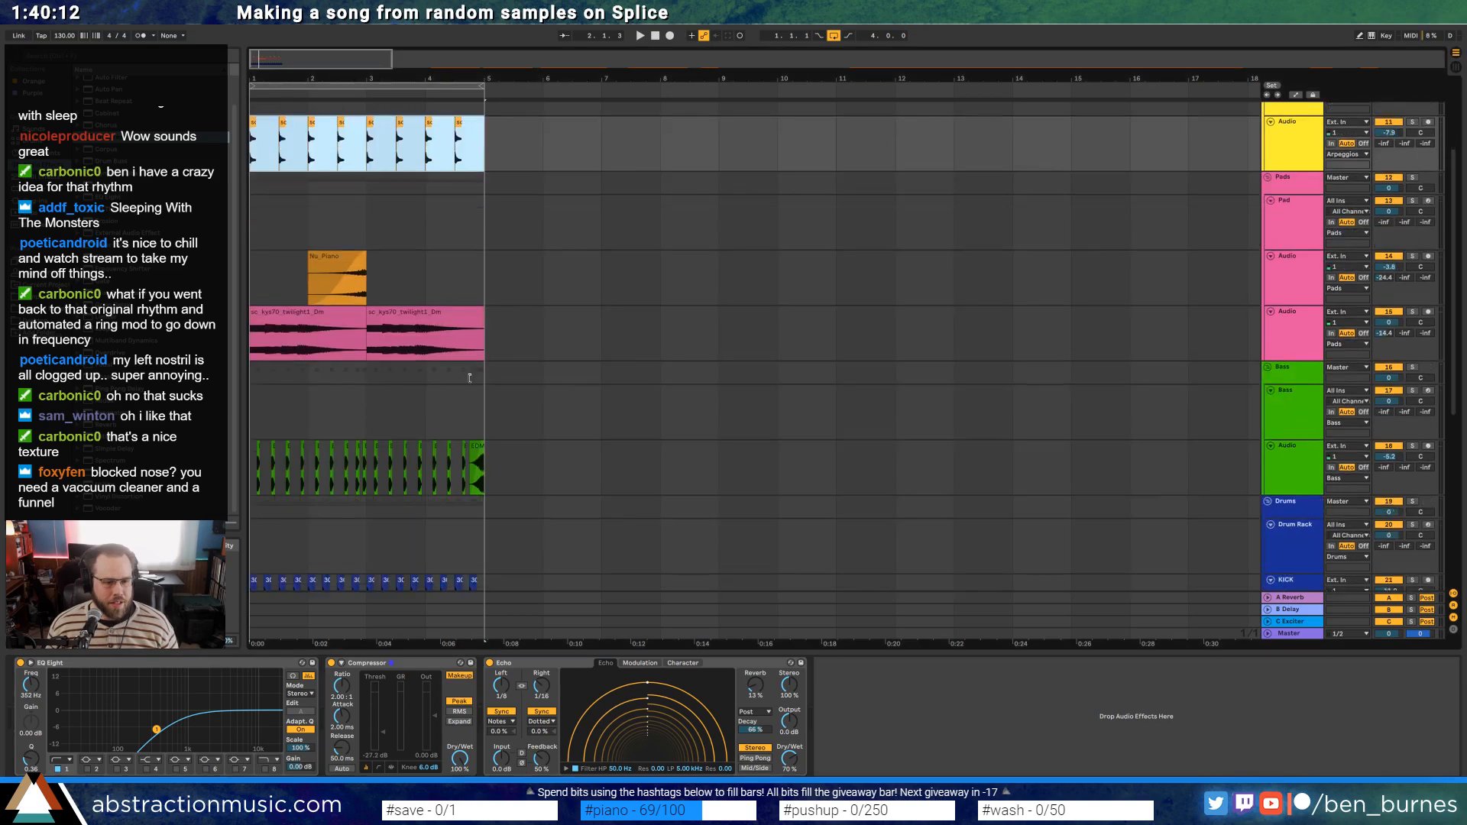
pyautogui.moveTo(330, 62); pyautogui.dragTo(331, 138)
pyautogui.scroll(-2, 715, 211)
pyautogui.moveTo(377, 52); pyautogui.dragTo(535, 161)
pyautogui.scroll(-2, 764, 496)
pyautogui.click(816, 538)
pyautogui.scroll(3, 814, 538)
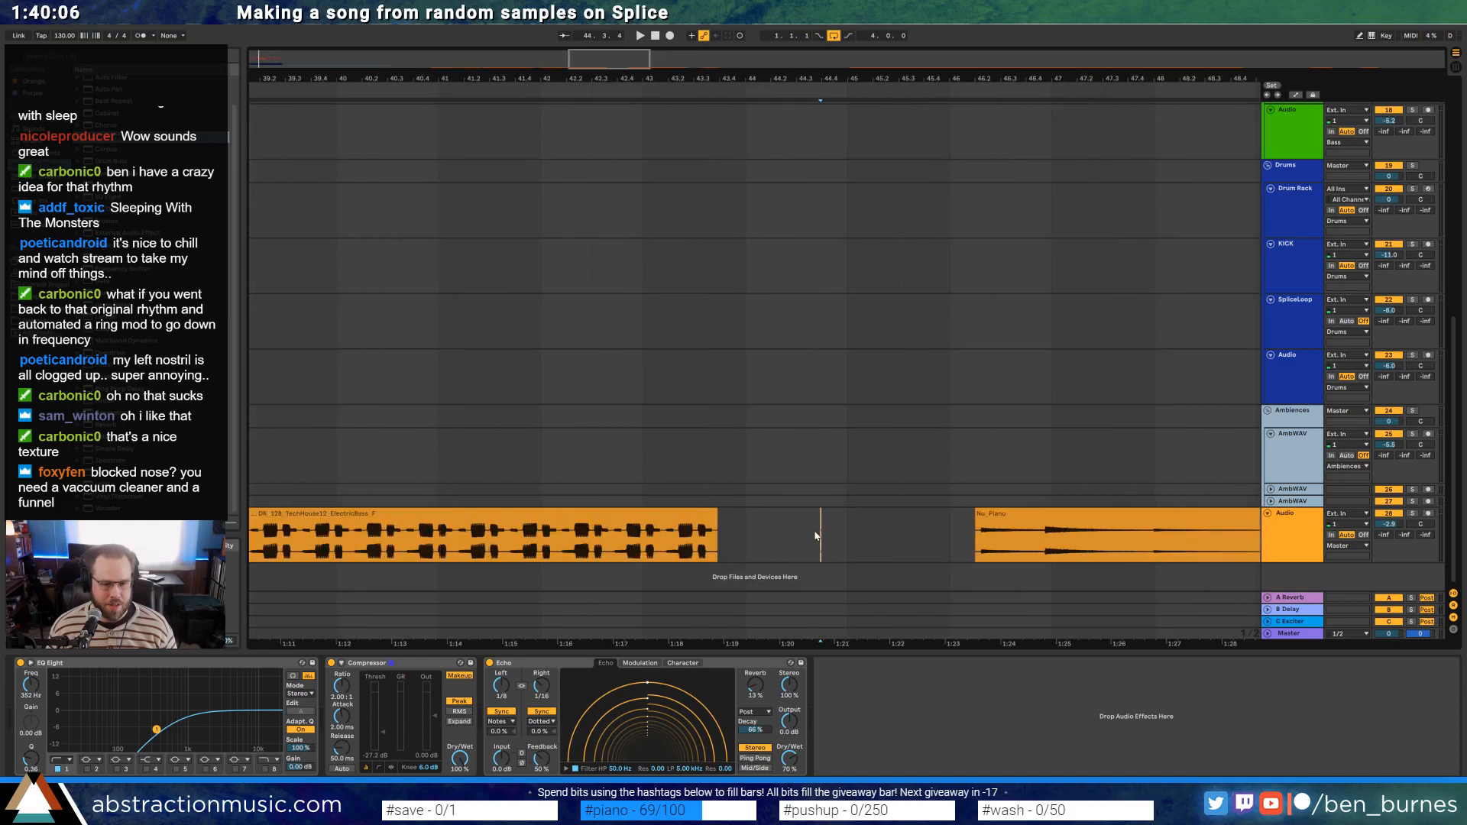
pyautogui.press('Left')
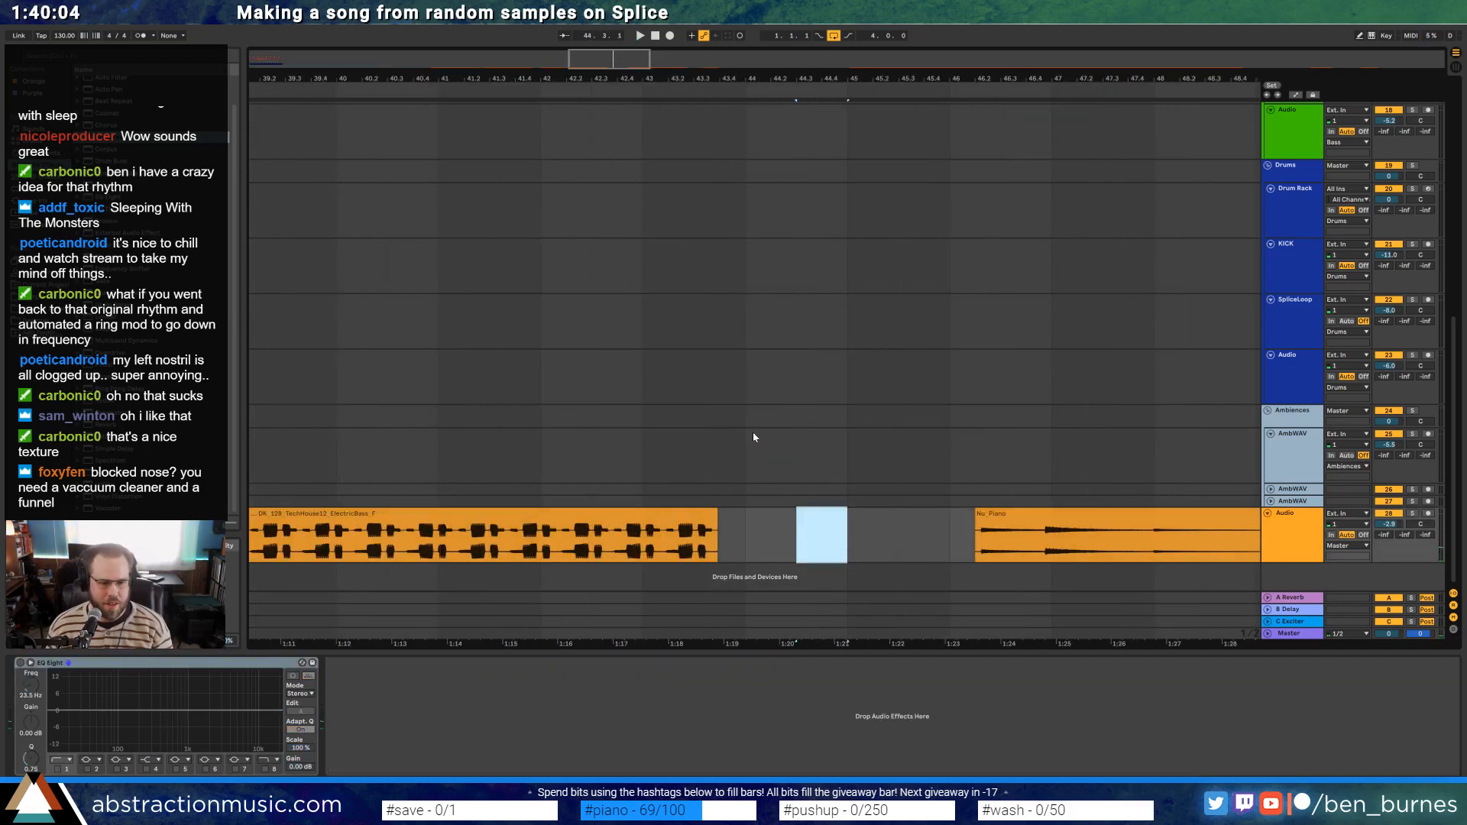
pyautogui.moveTo(613, 61); pyautogui.dragTo(693, 70)
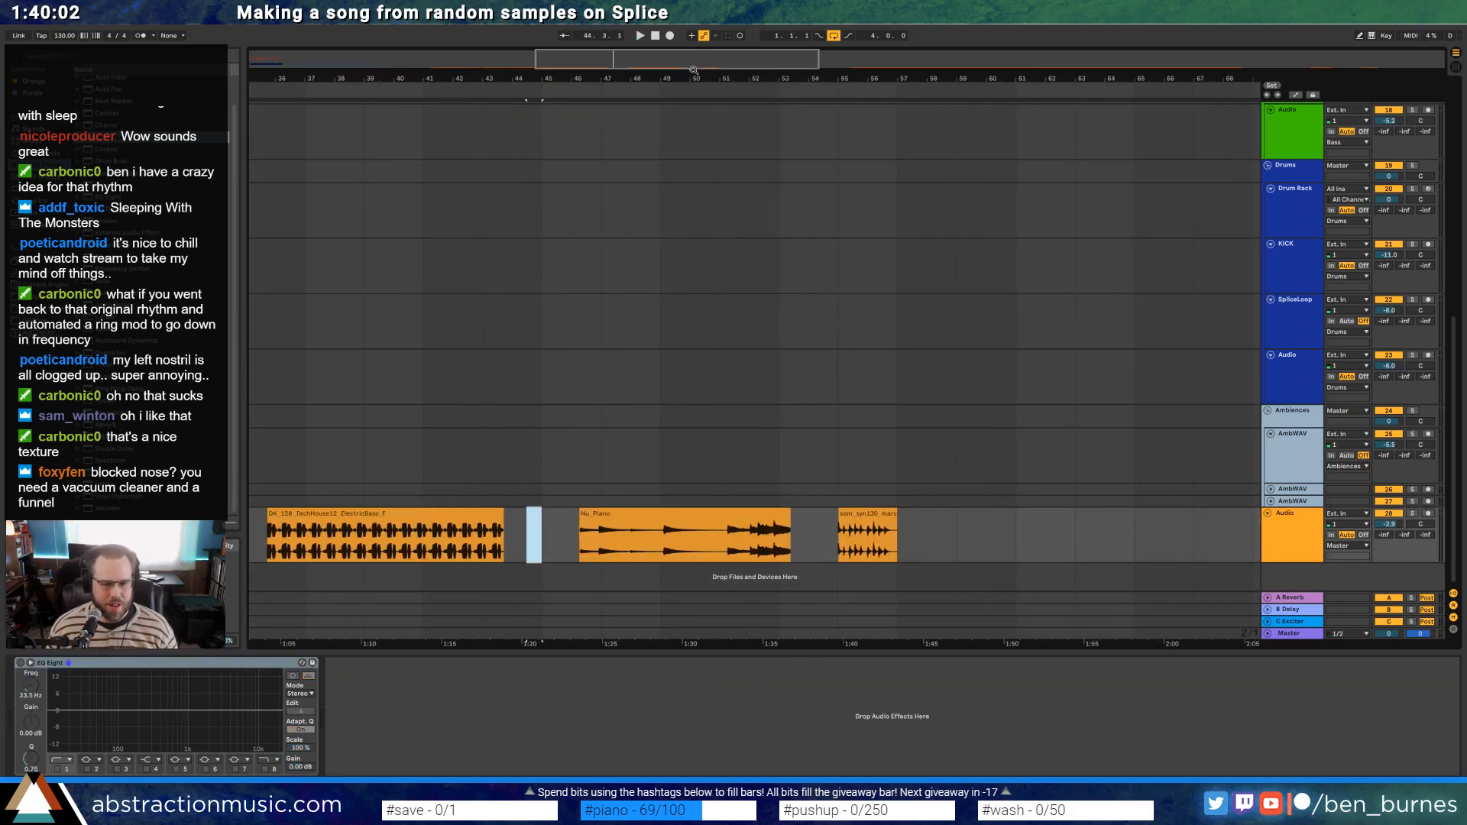
pyautogui.click(854, 528)
pyautogui.press('space')
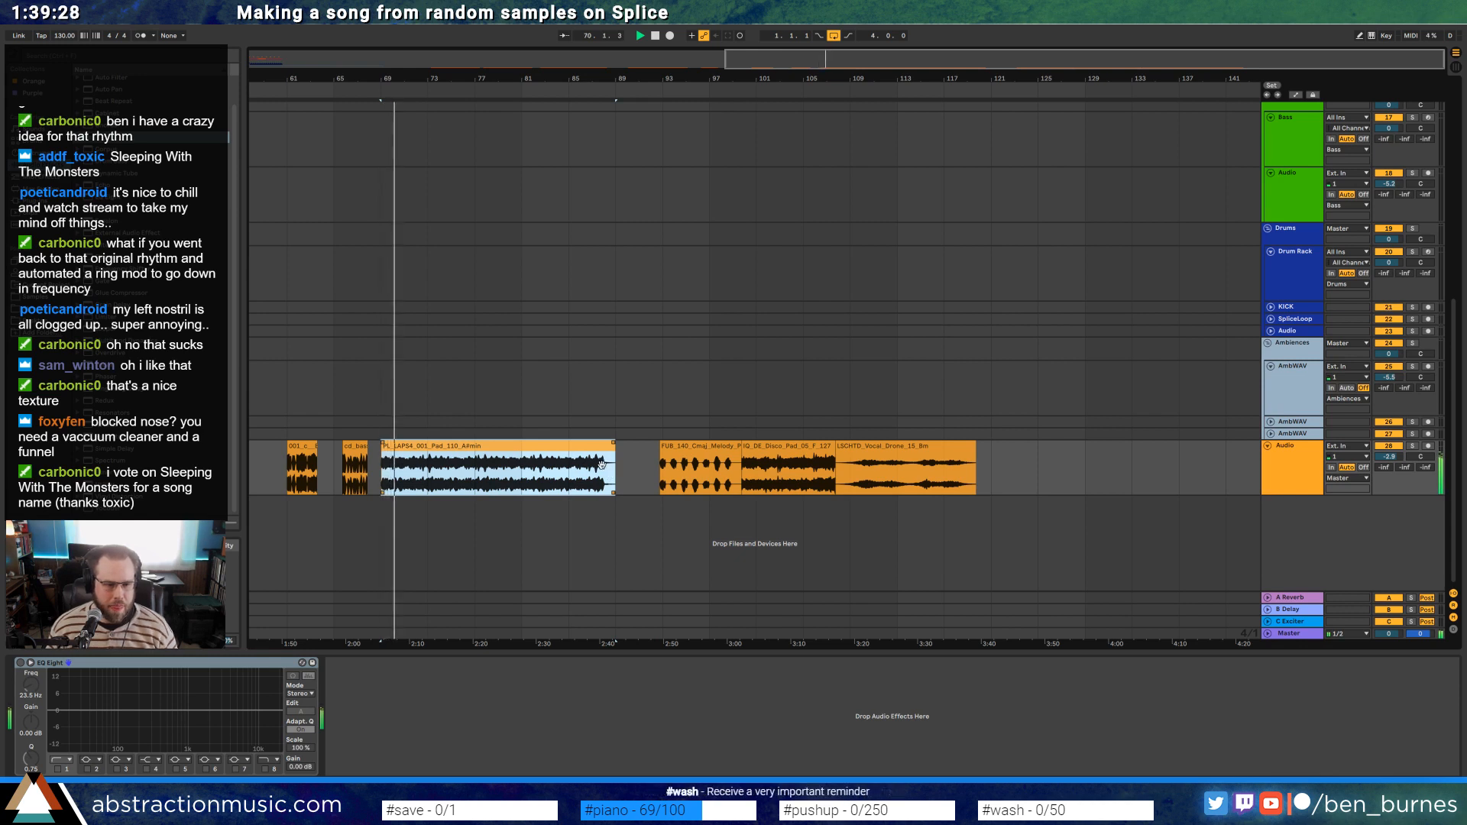
# Move the parked FUB_140_Cmaj_Melody and IQ_DE_Disco_Pad clips slightly earlier, leaving gaps between the neighbouring samples
pyautogui.click(687, 456)
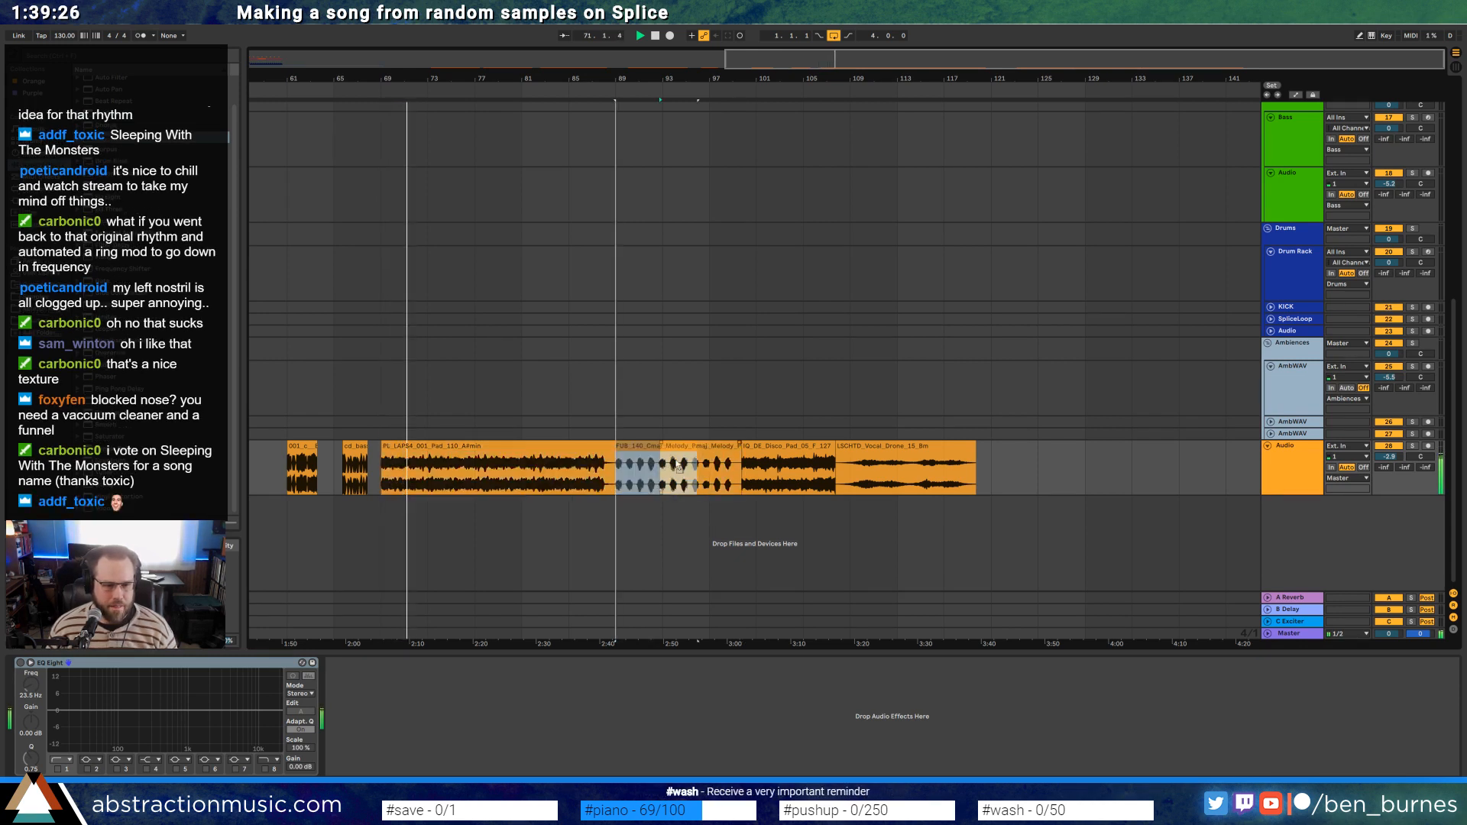
pyautogui.moveTo(687, 449); pyautogui.dragTo(667, 448)
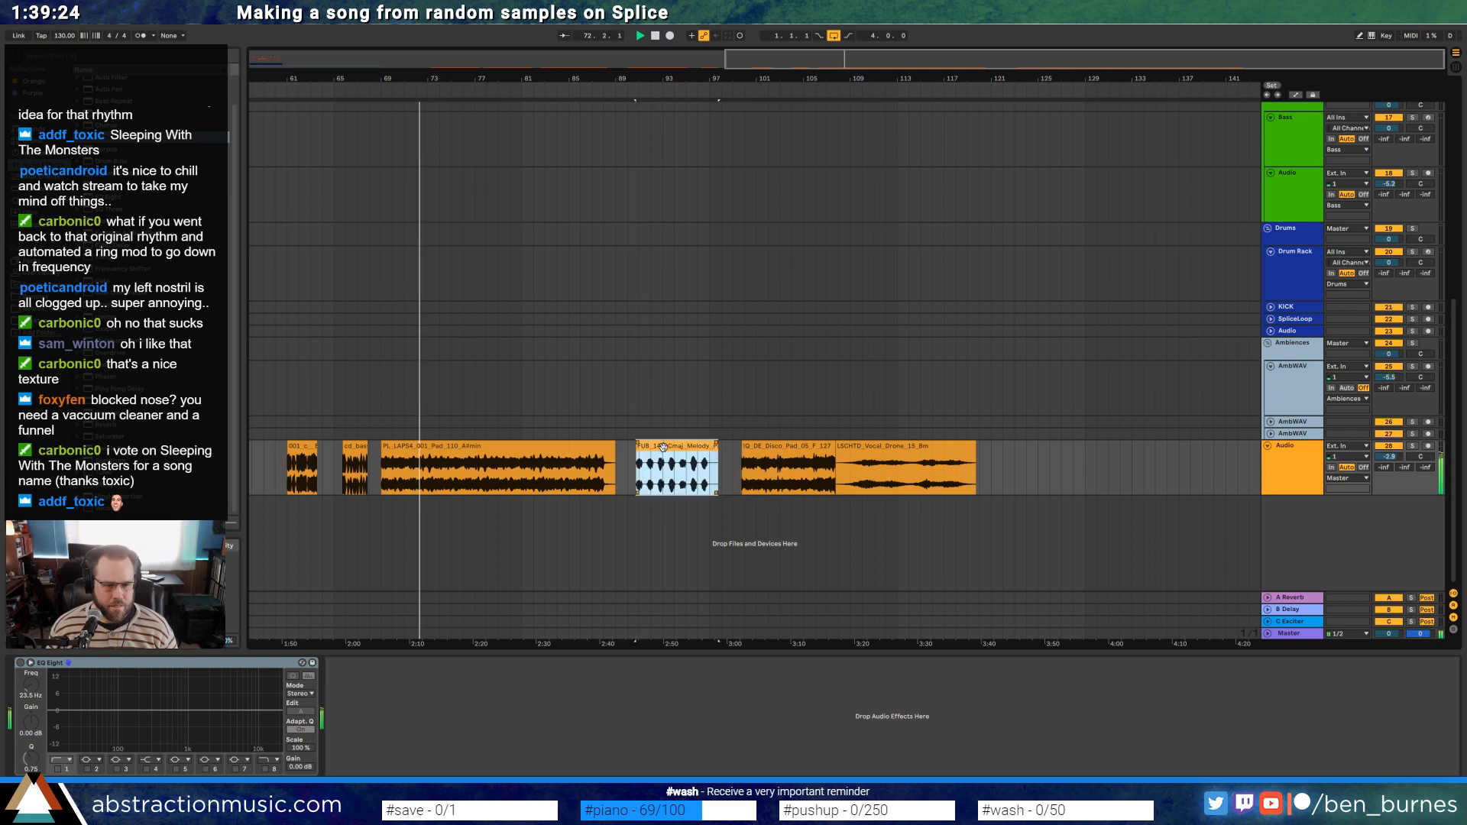
pyautogui.moveTo(782, 442); pyautogui.dragTo(770, 442)
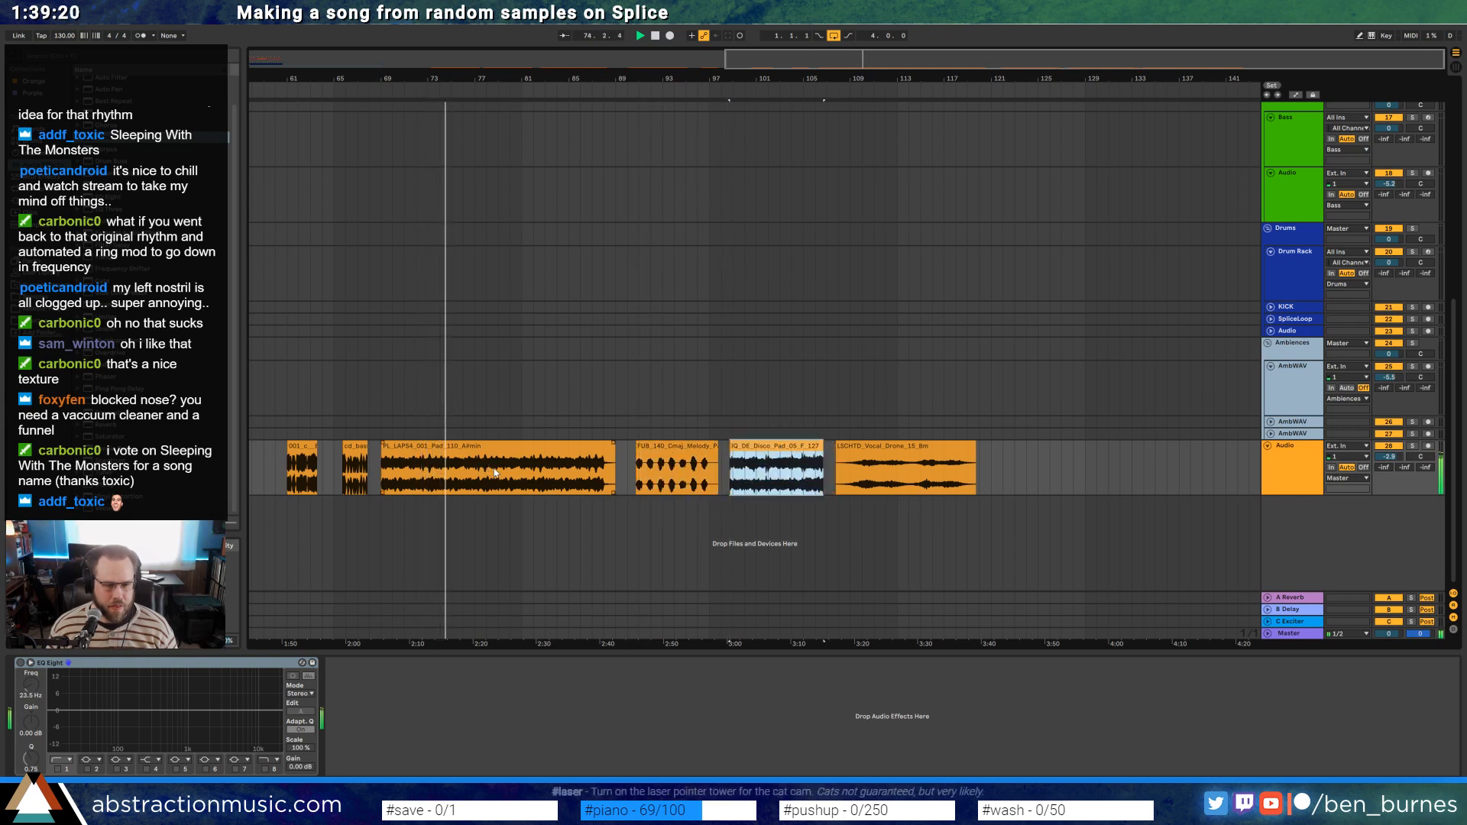
# Audition the parked pad, FUB_140_Cmaj_Melody and Vocal_Drone samples on the last audio track
pyautogui.press('space')
pyautogui.click(451, 480)
pyautogui.click(686, 451)
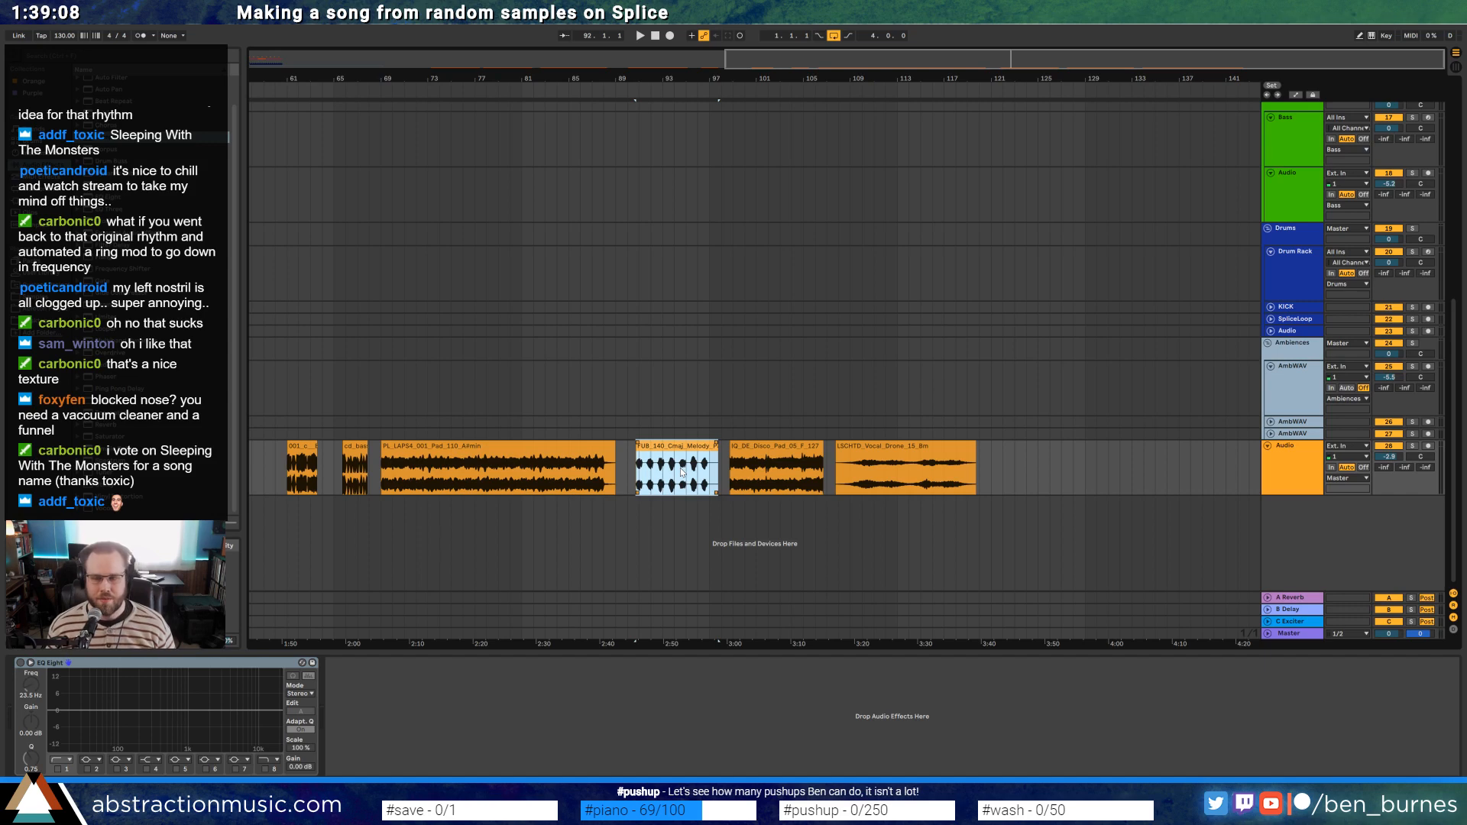
pyautogui.click(898, 452)
pyautogui.click(860, 481)
pyautogui.press('space')
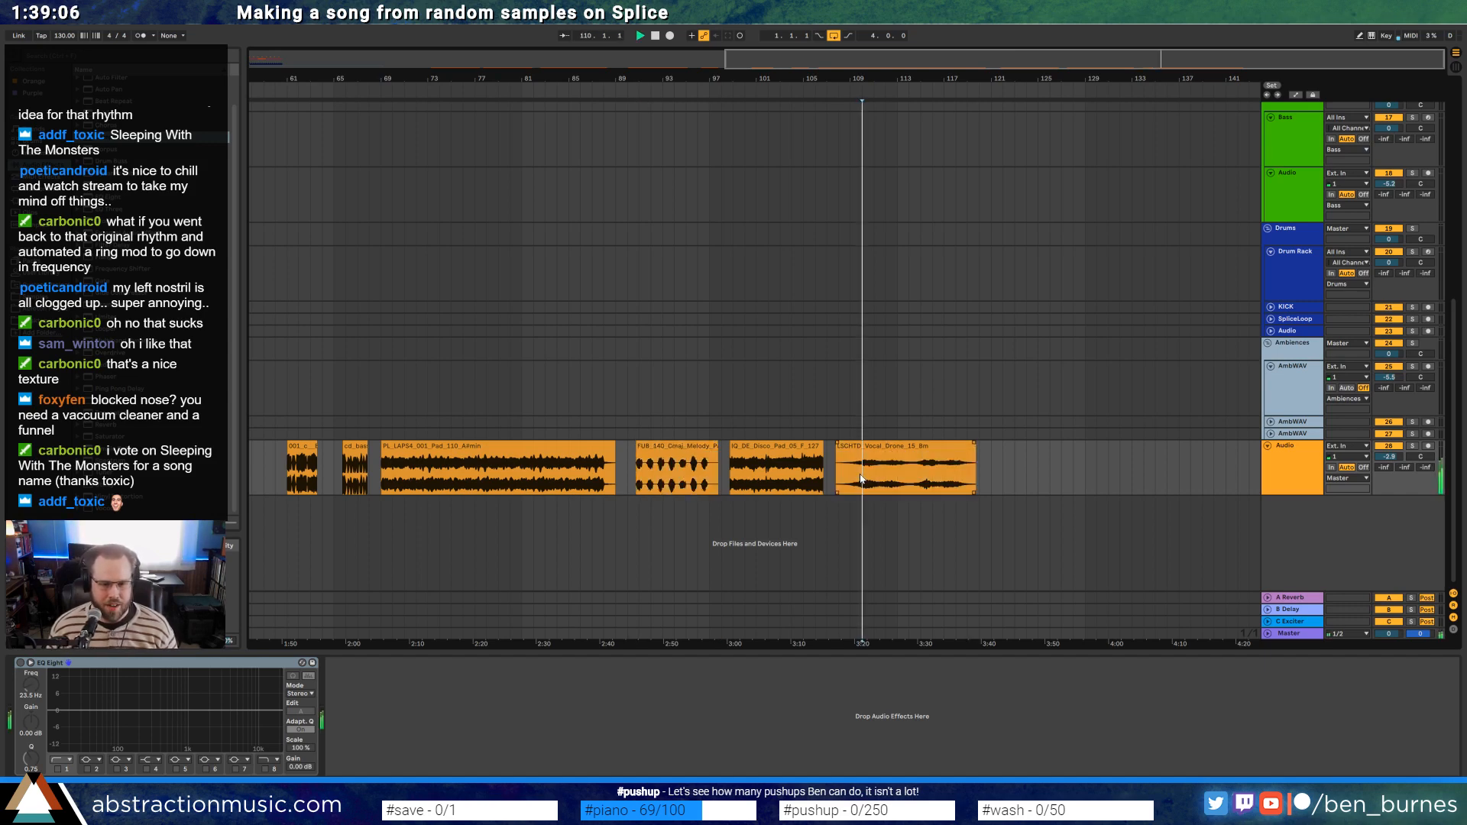
pyautogui.moveTo(795, 56); pyautogui.dragTo(530, 56)
pyautogui.hotkey('alt', 'Tab')
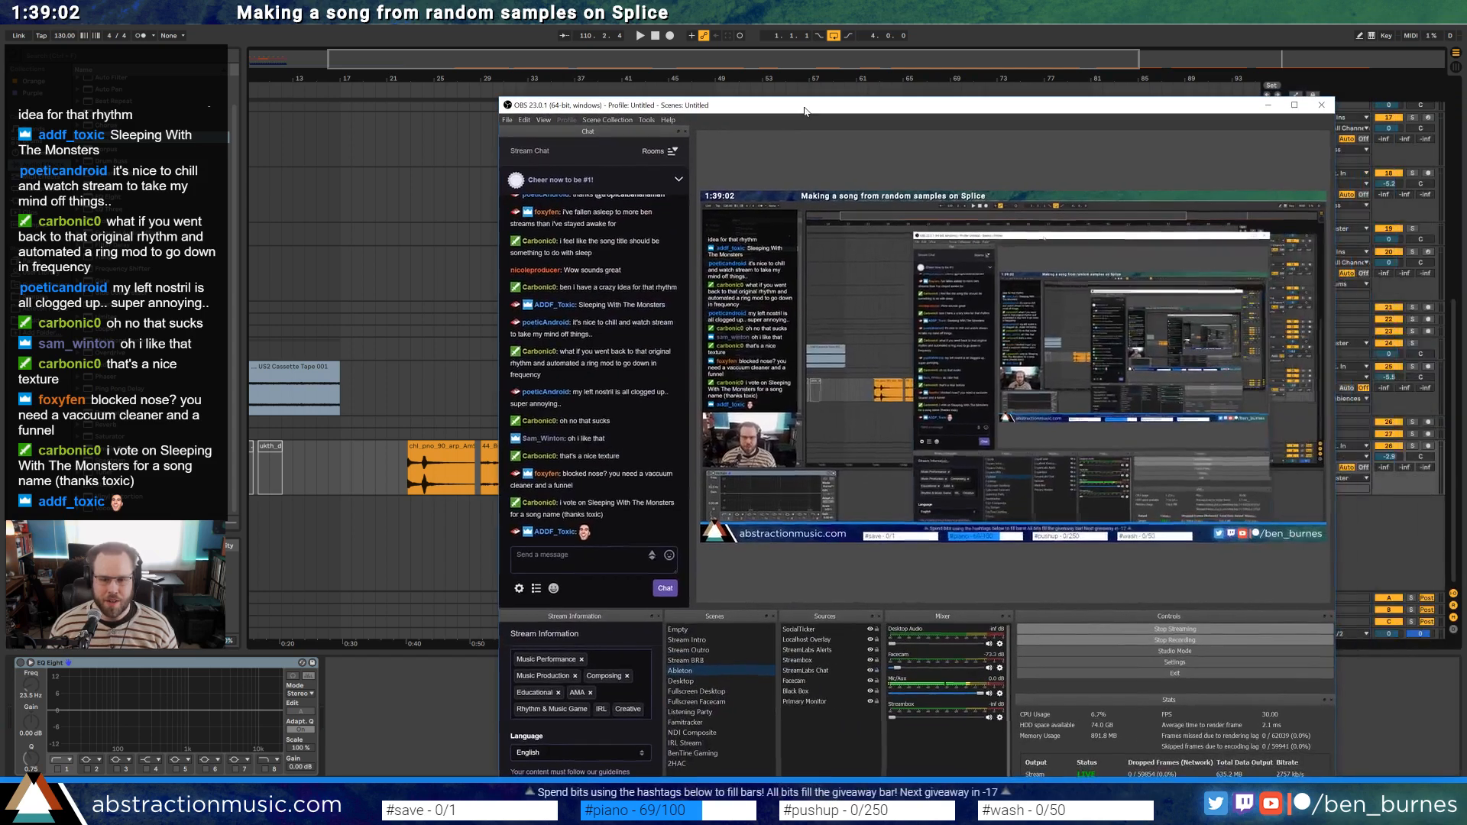
pyautogui.hotkey('alt', 'Tab')
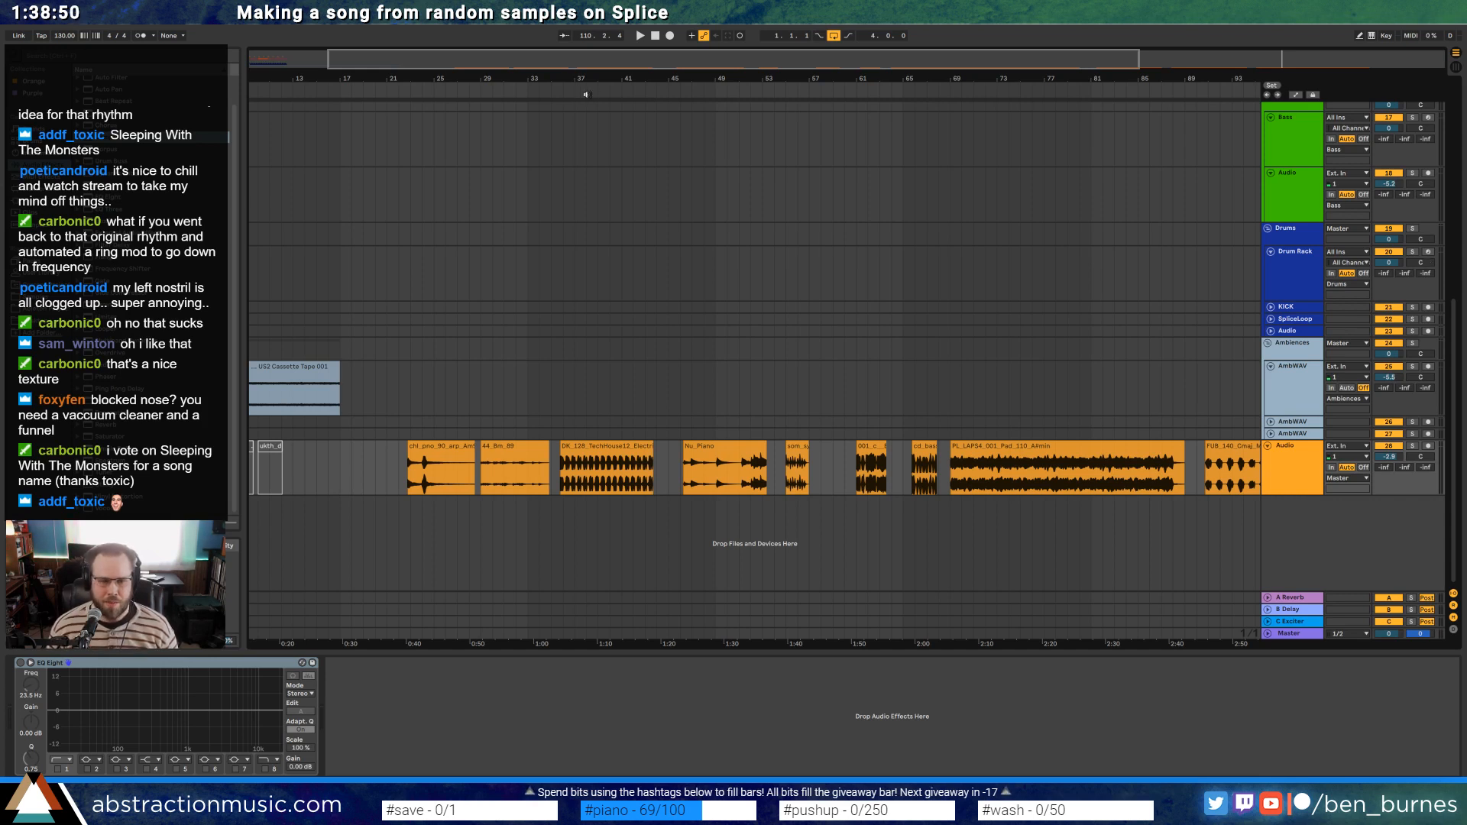
# Audition the parked chl_pno_90_arp, 44_Bm_89 and DK_128_TechHouse12 samples on the last audio track
pyautogui.click(447, 453)
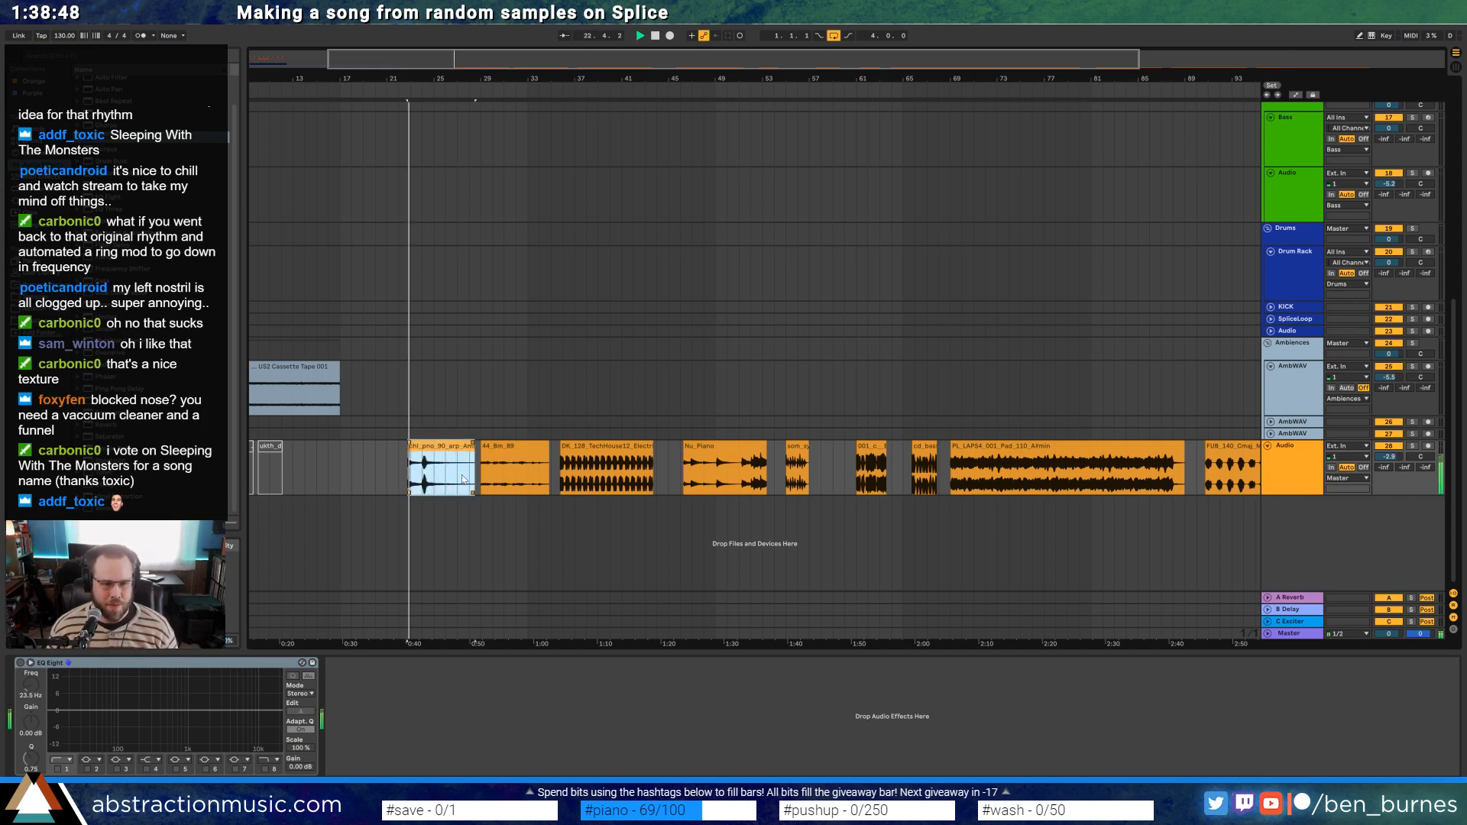
pyautogui.click(499, 453)
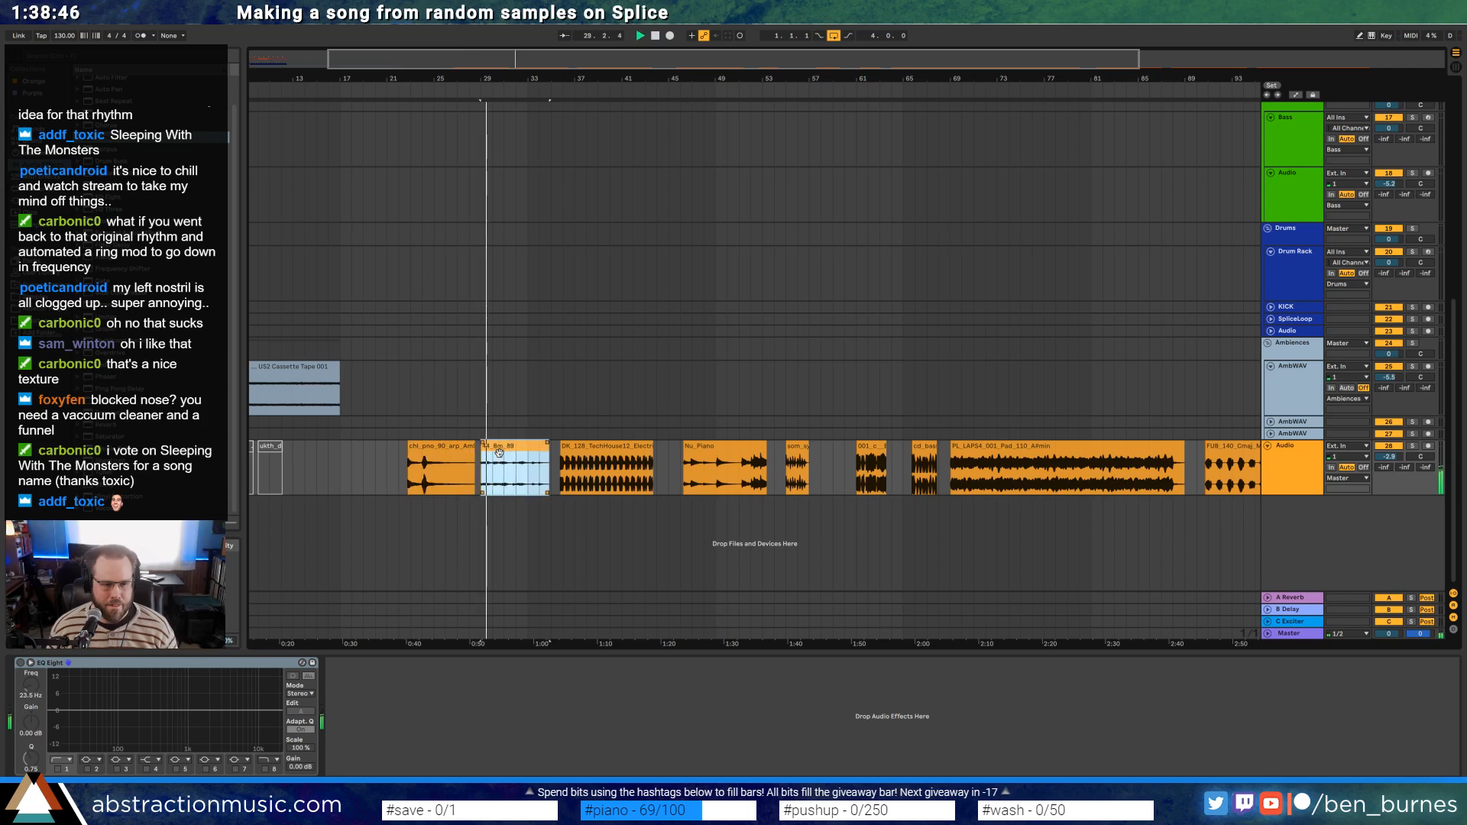
pyautogui.click(587, 452)
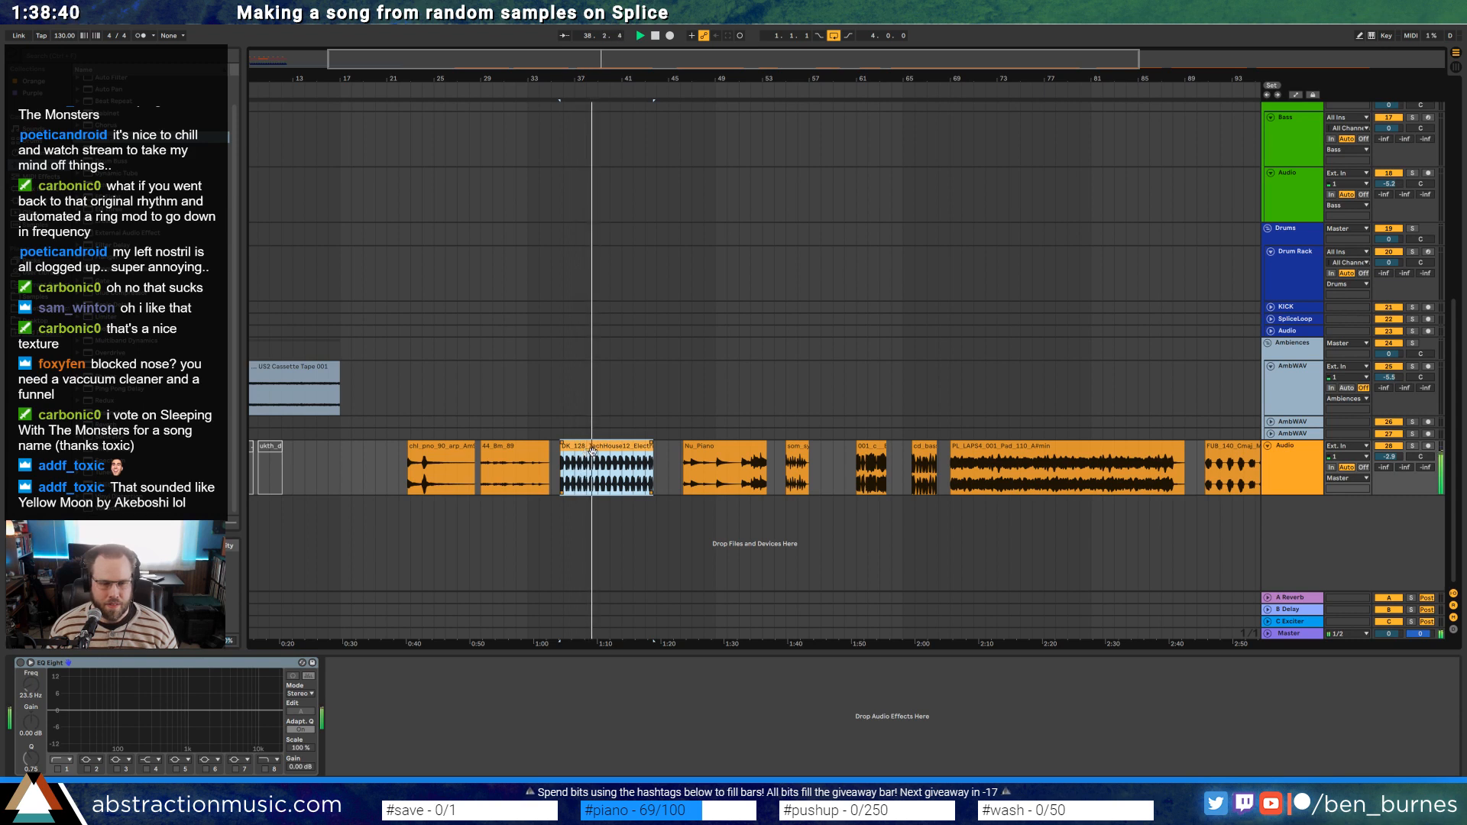
pyautogui.press('space')
pyautogui.click(631, 483)
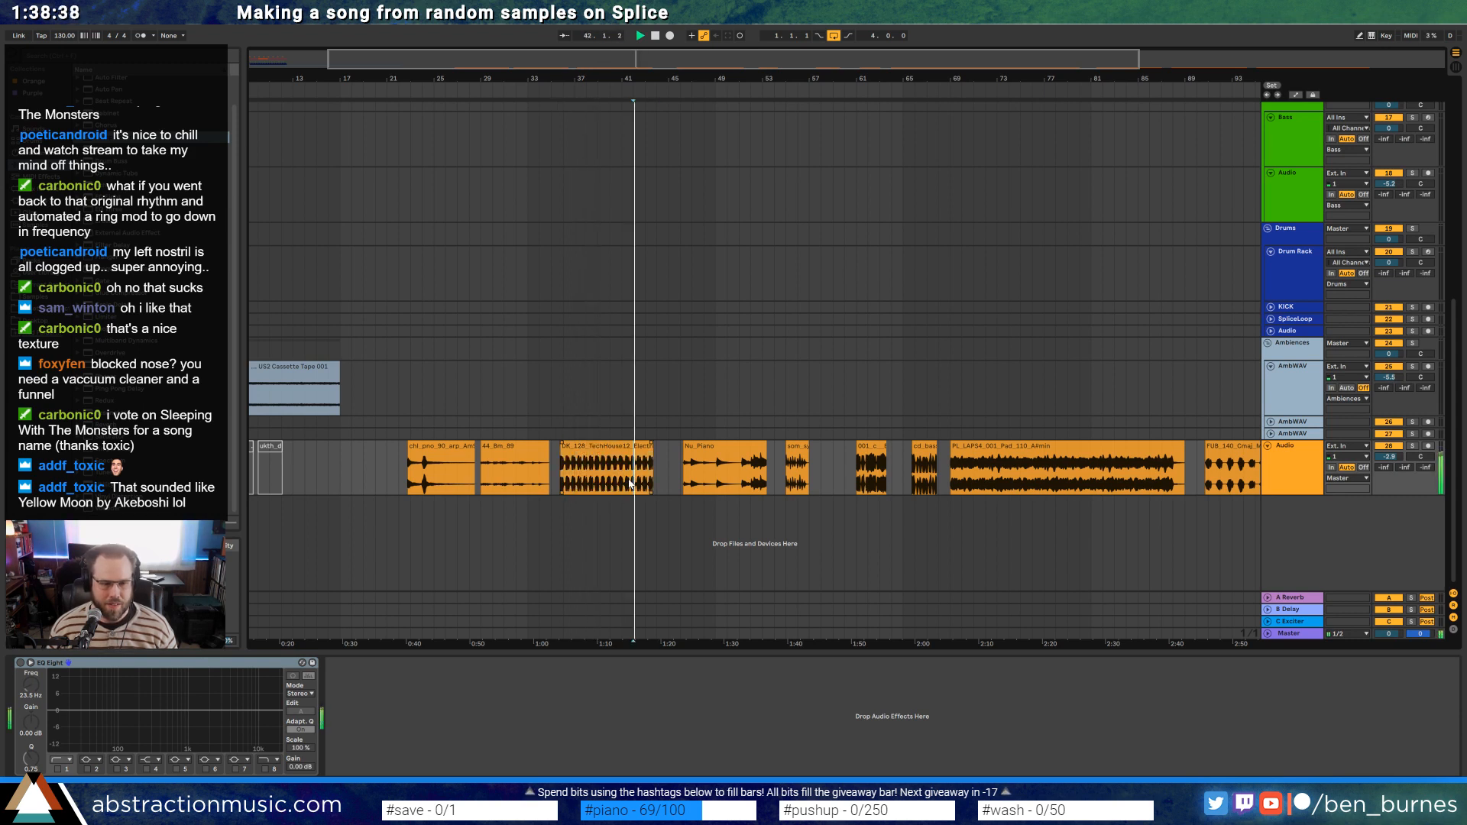
pyautogui.press('space')
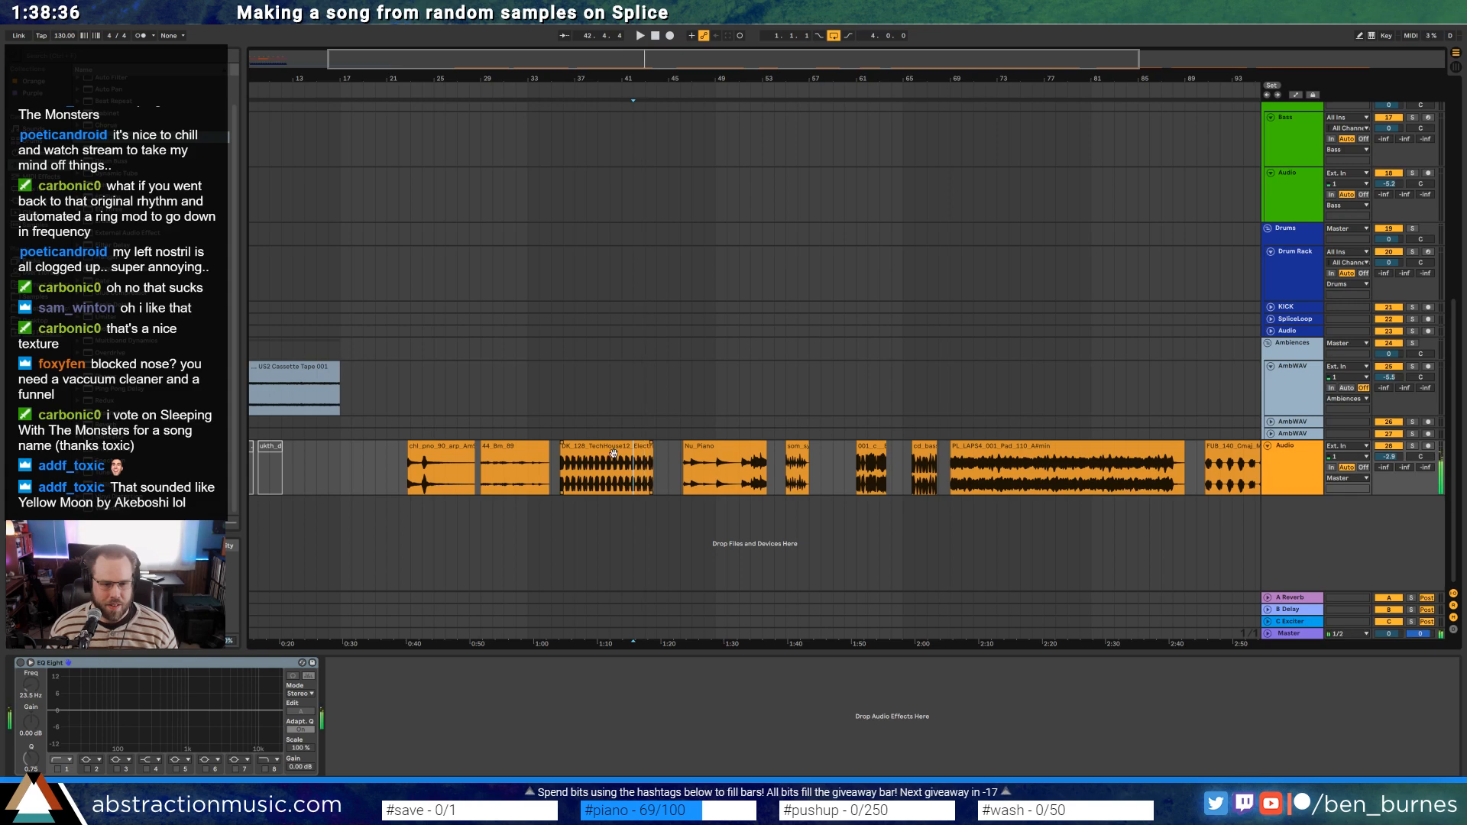
# Move the parked DK_128_TechHouse12 clip in front of the chl_pno_90_arp clip and deactivate it
pyautogui.click(613, 448)
pyautogui.press('space')
pyautogui.moveTo(582, 442); pyautogui.dragTo(316, 441)
# Audition the chl_pno_90_arp clip and move it into the gap between the 44_Bm_89 and Nu_Piano clips
pyautogui.click(433, 456)
pyautogui.press('space')
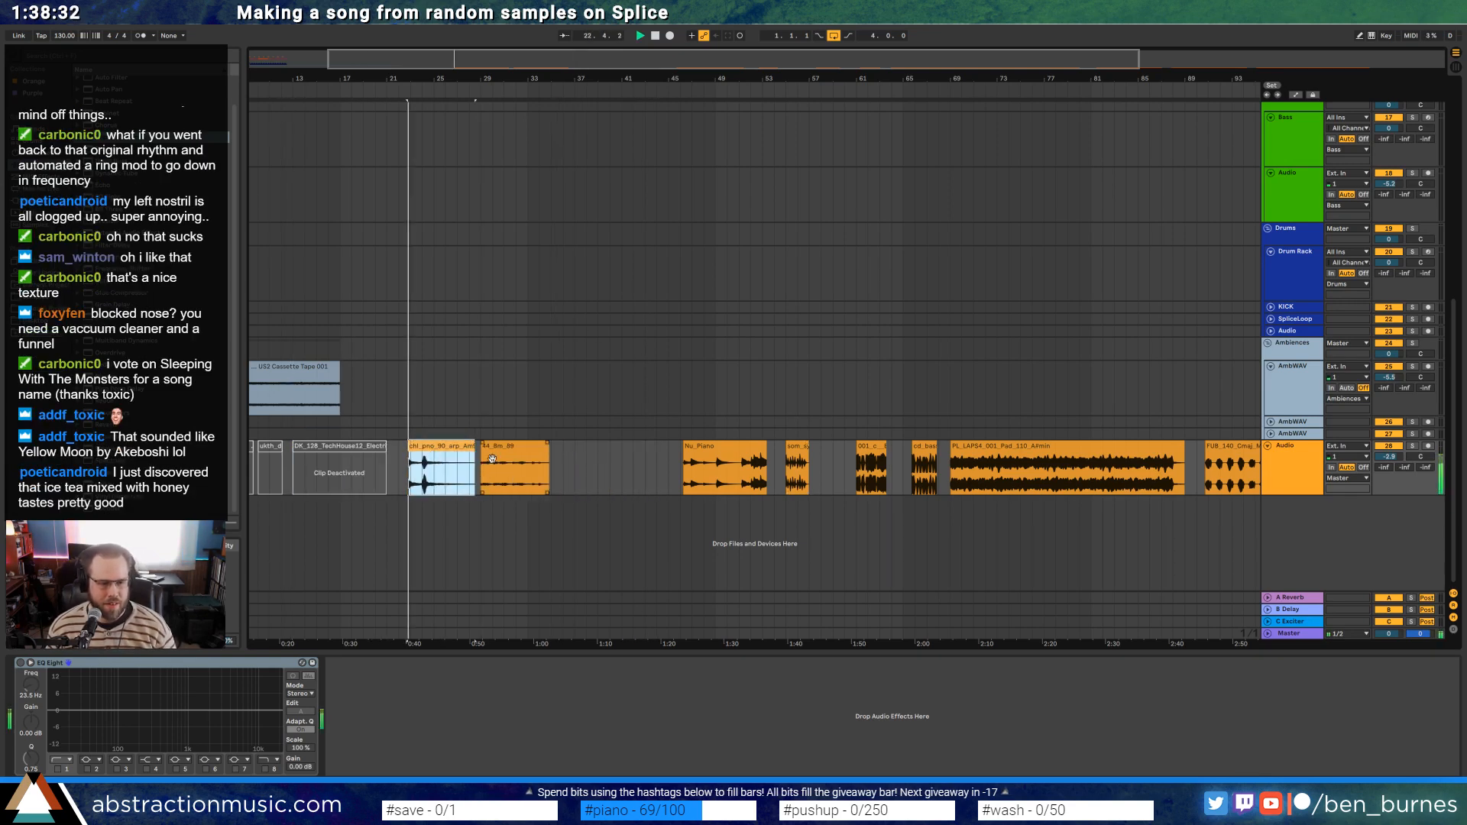
pyautogui.moveTo(447, 448); pyautogui.dragTo(610, 447)
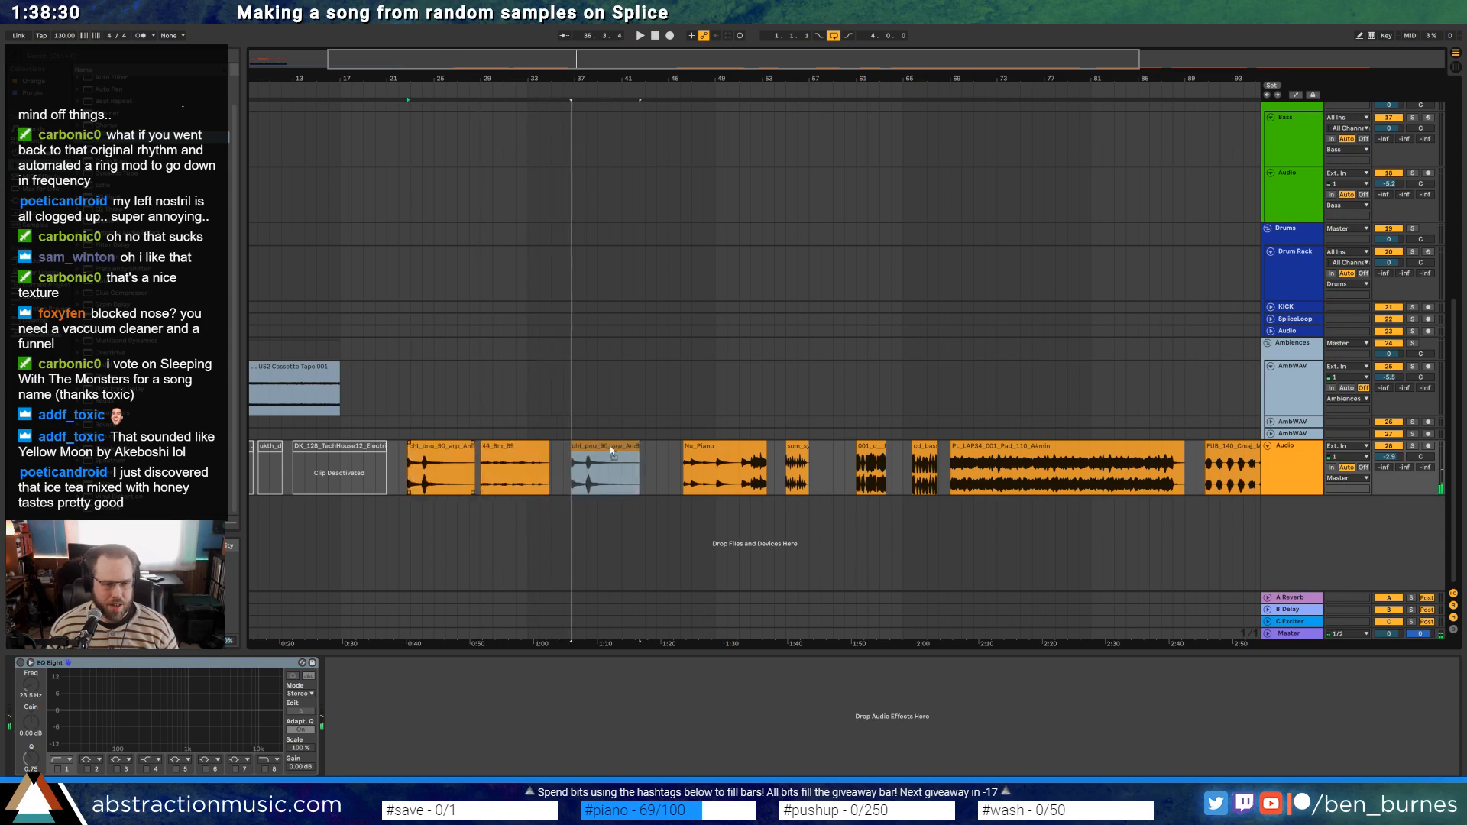
pyautogui.click(498, 462)
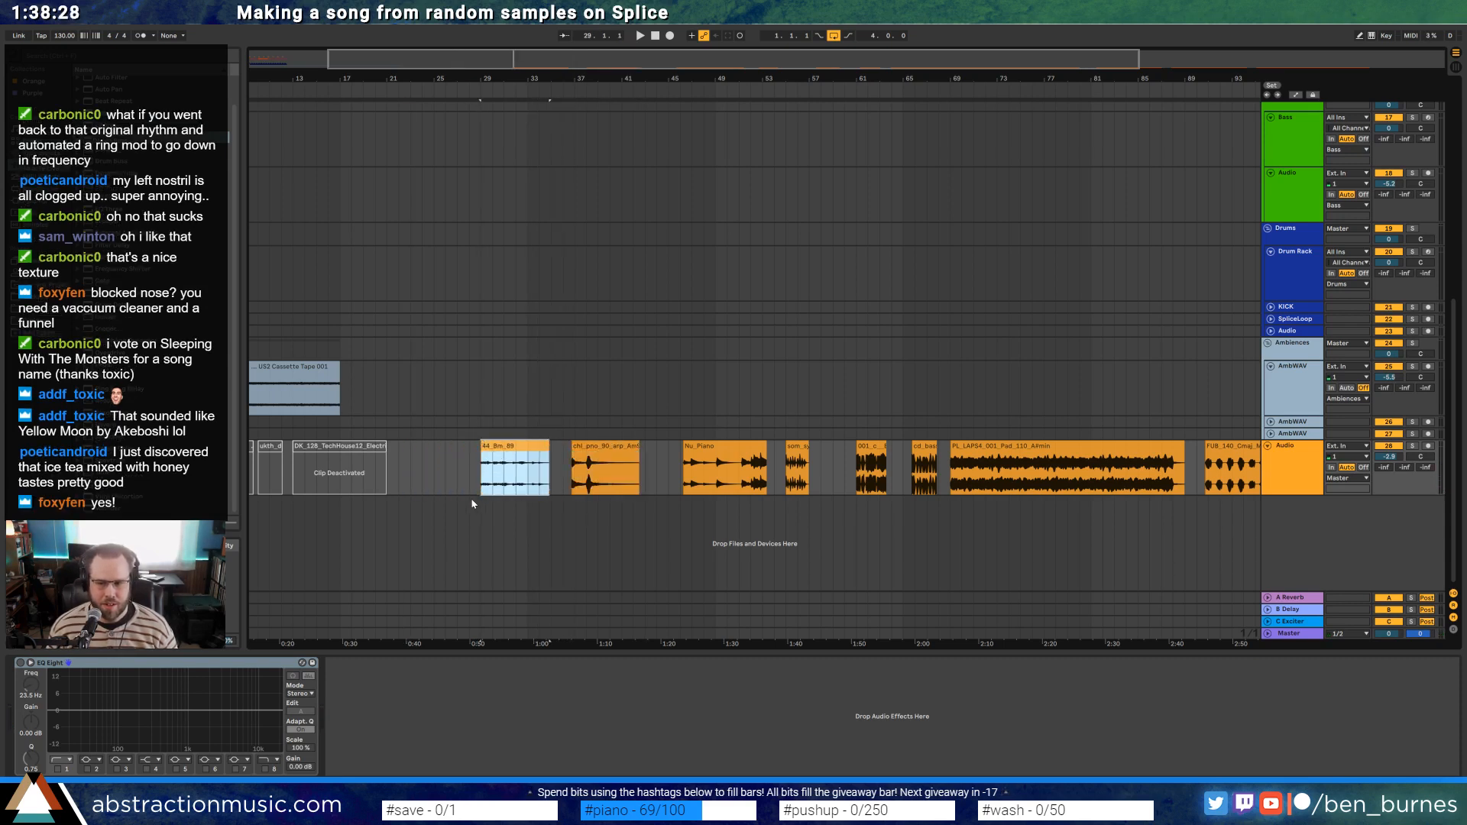
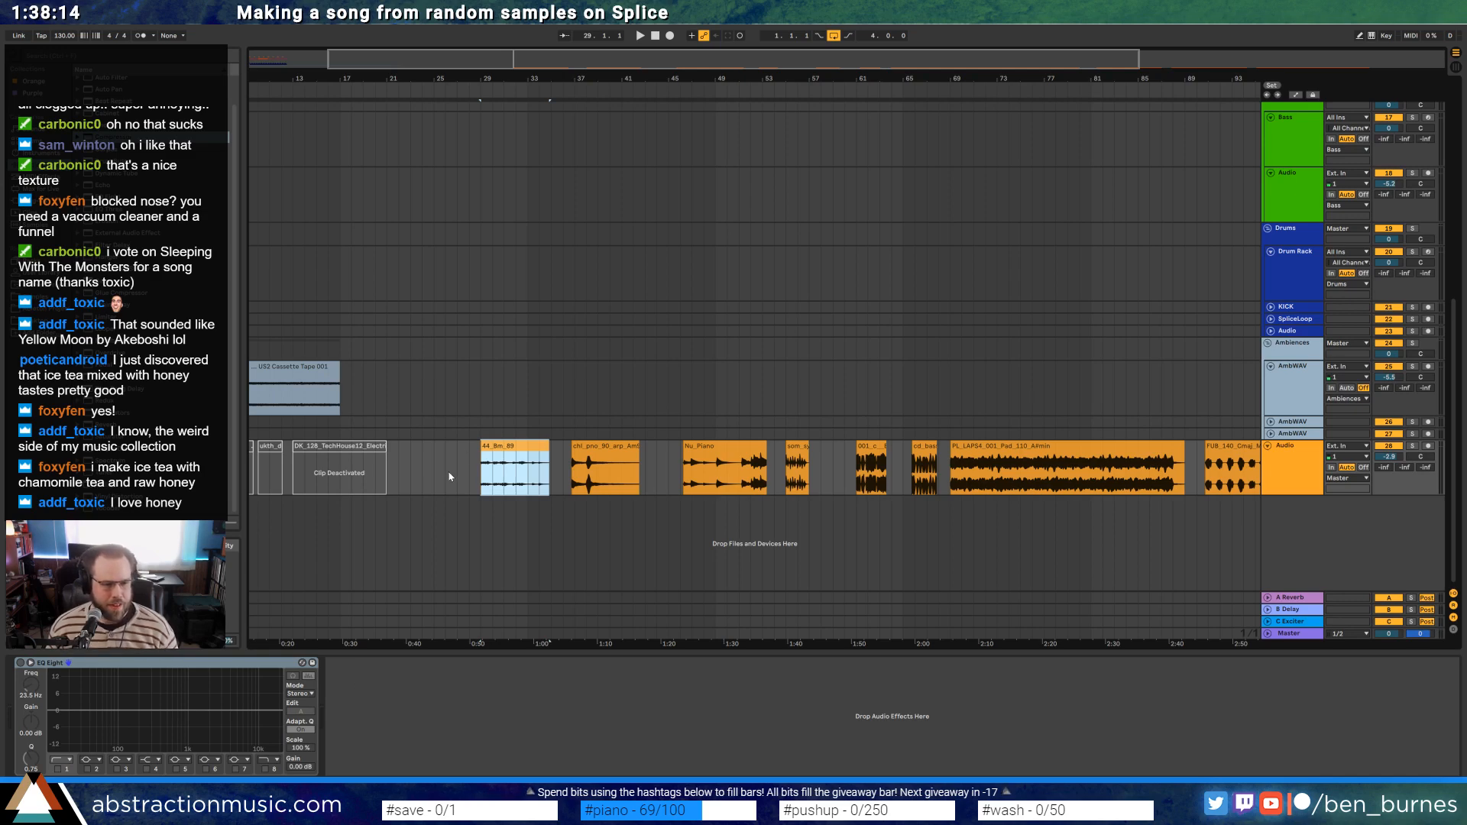
# Audition 44_Bm_89, deactivate it right after the deactivated TechHouse clip, and move chl_pno_90_arp to about bar 29
pyautogui.doubleClick(493, 459)
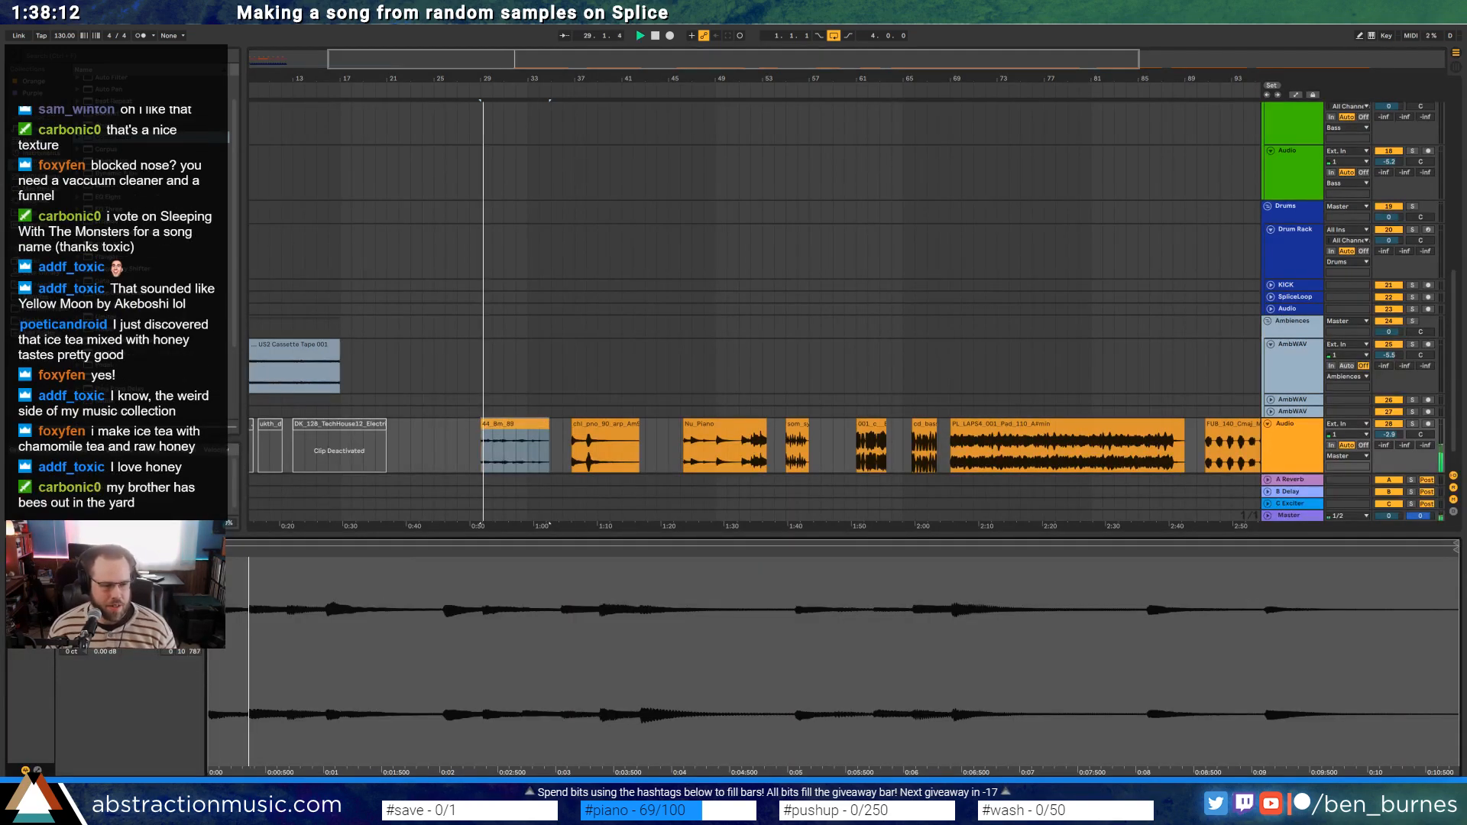
pyautogui.press('space')
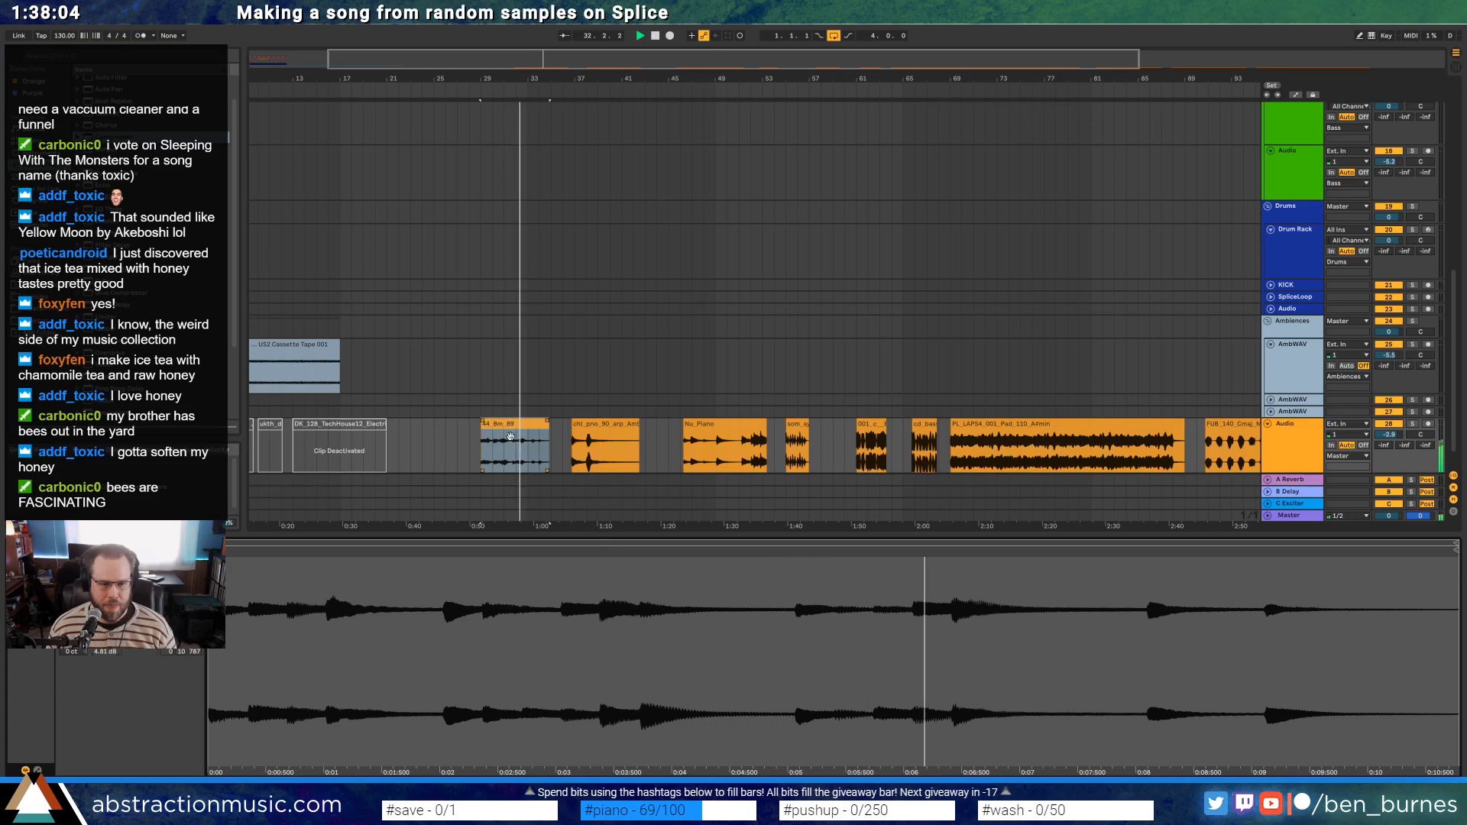
pyautogui.press('space')
pyautogui.moveTo(508, 443); pyautogui.dragTo(426, 442)
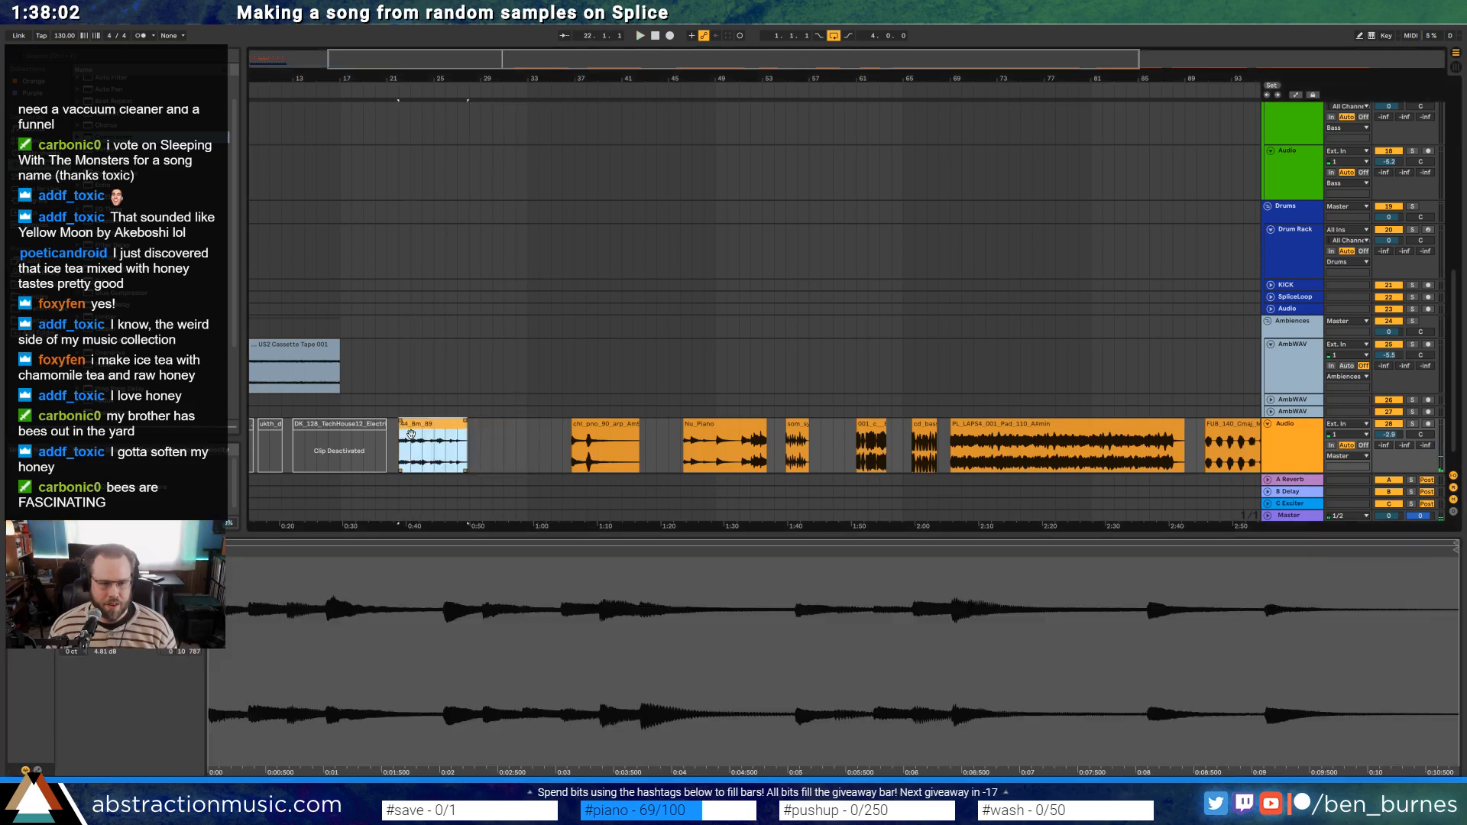
pyautogui.press('0')
pyautogui.moveTo(576, 424); pyautogui.dragTo(506, 428)
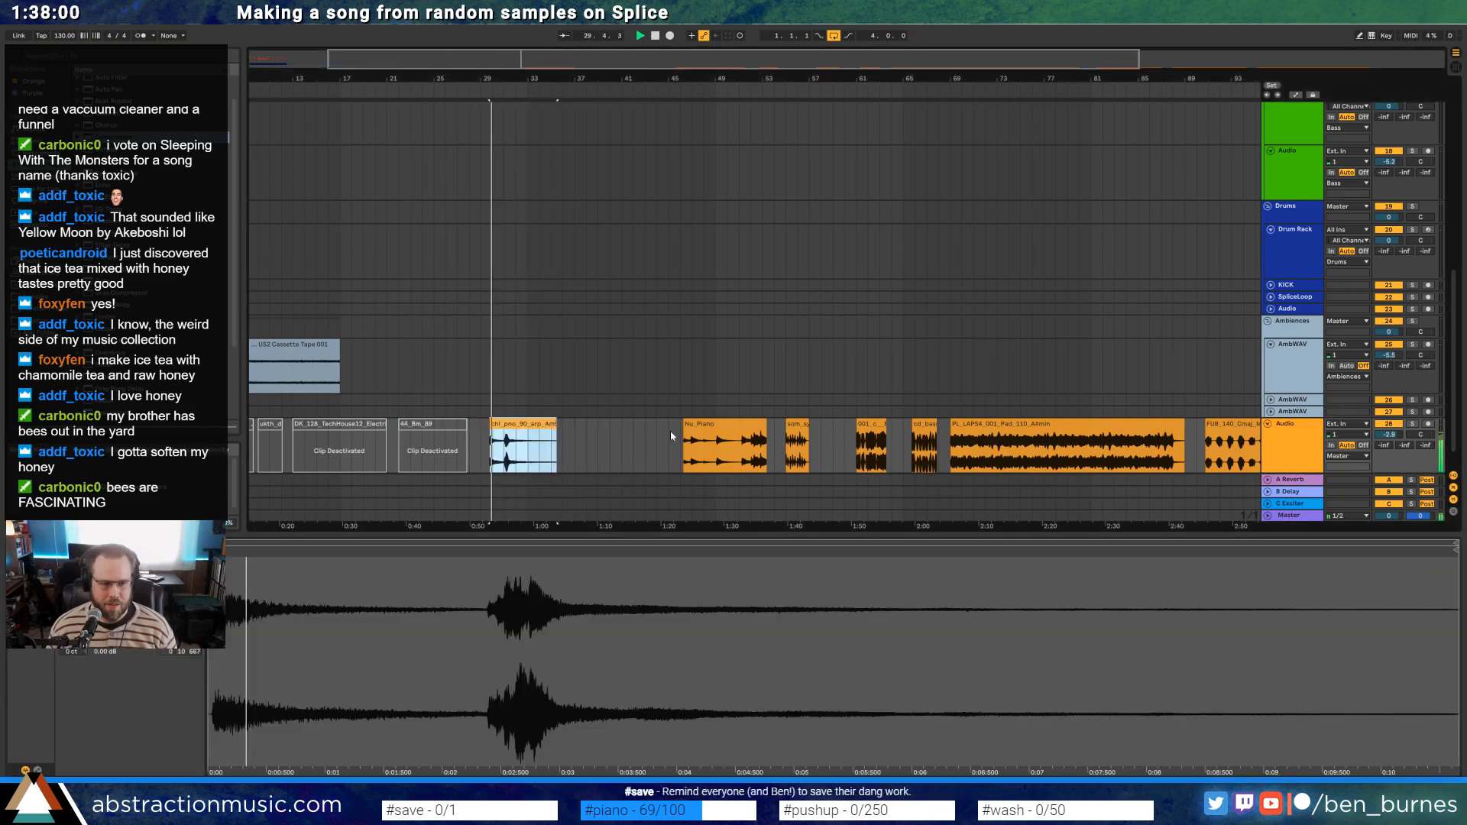
# Audition the parked Nu_Piano and short som_syn clips, move both earlier behind chl_pno_90_arp, and deactivate them
pyautogui.click(716, 424)
pyautogui.press('space')
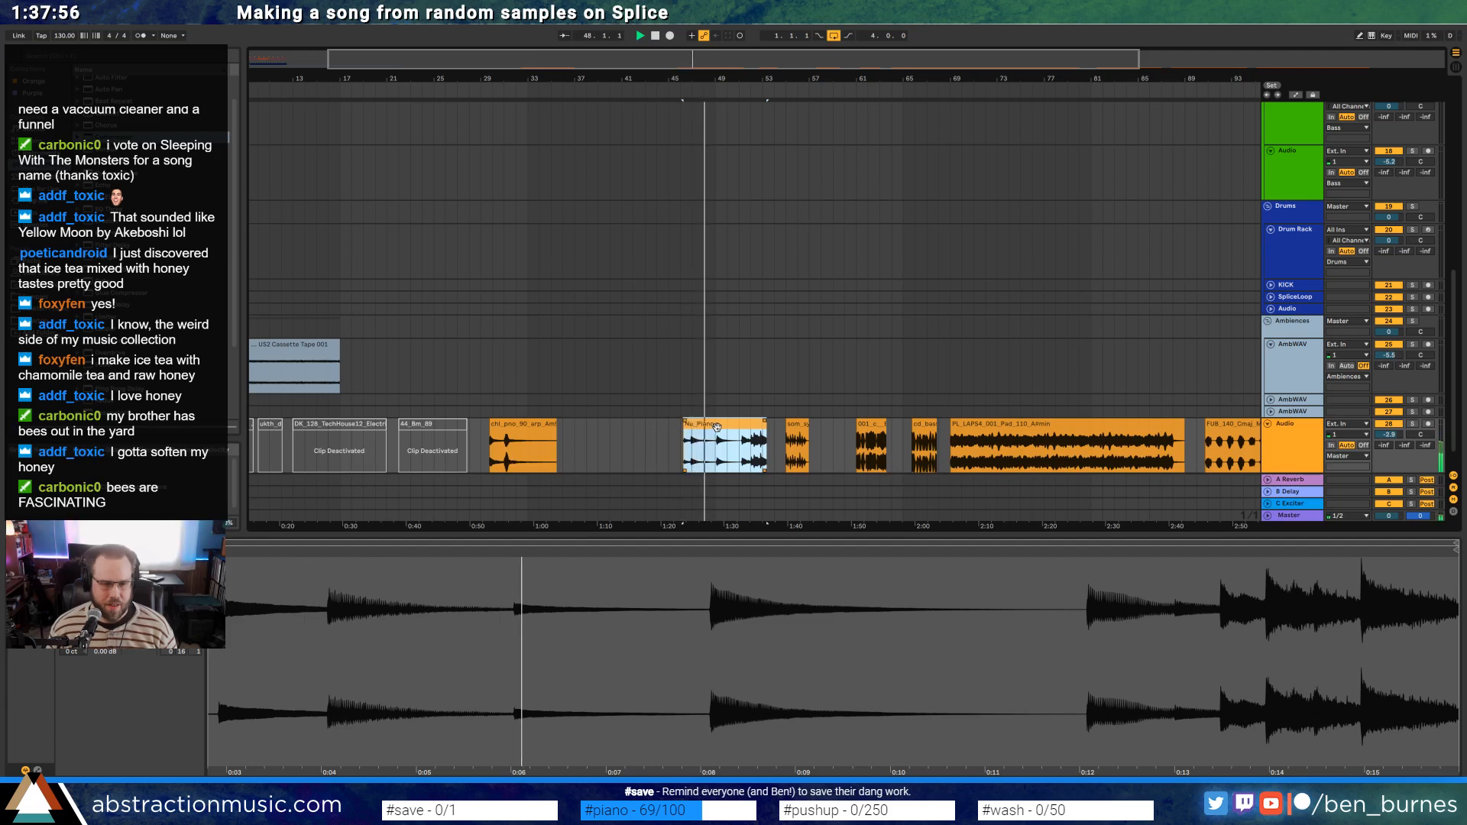
pyautogui.press('space')
pyautogui.moveTo(716, 426); pyautogui.dragTo(613, 435)
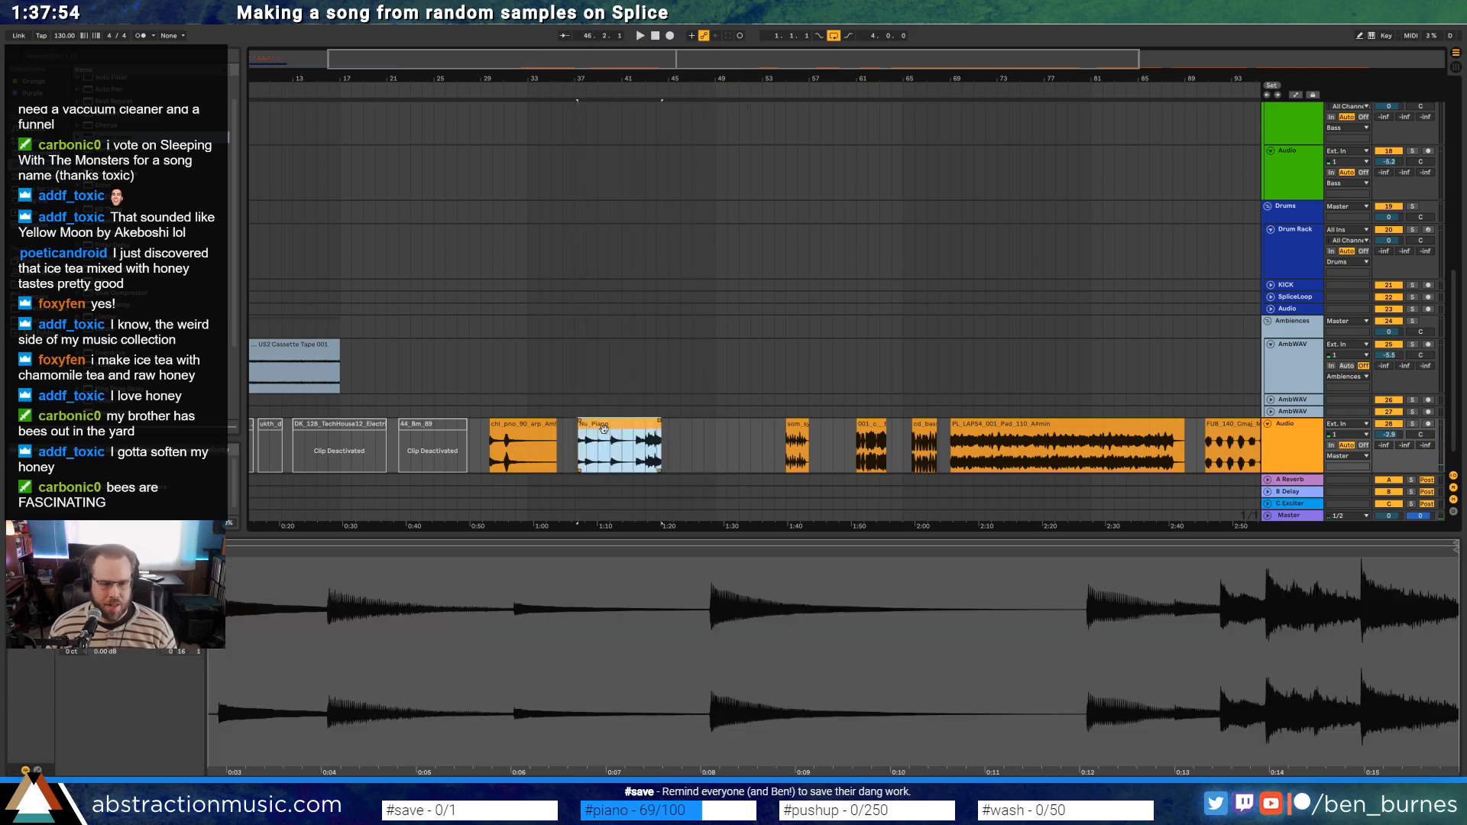
pyautogui.press('0')
pyautogui.moveTo(801, 428); pyautogui.dragTo(684, 429)
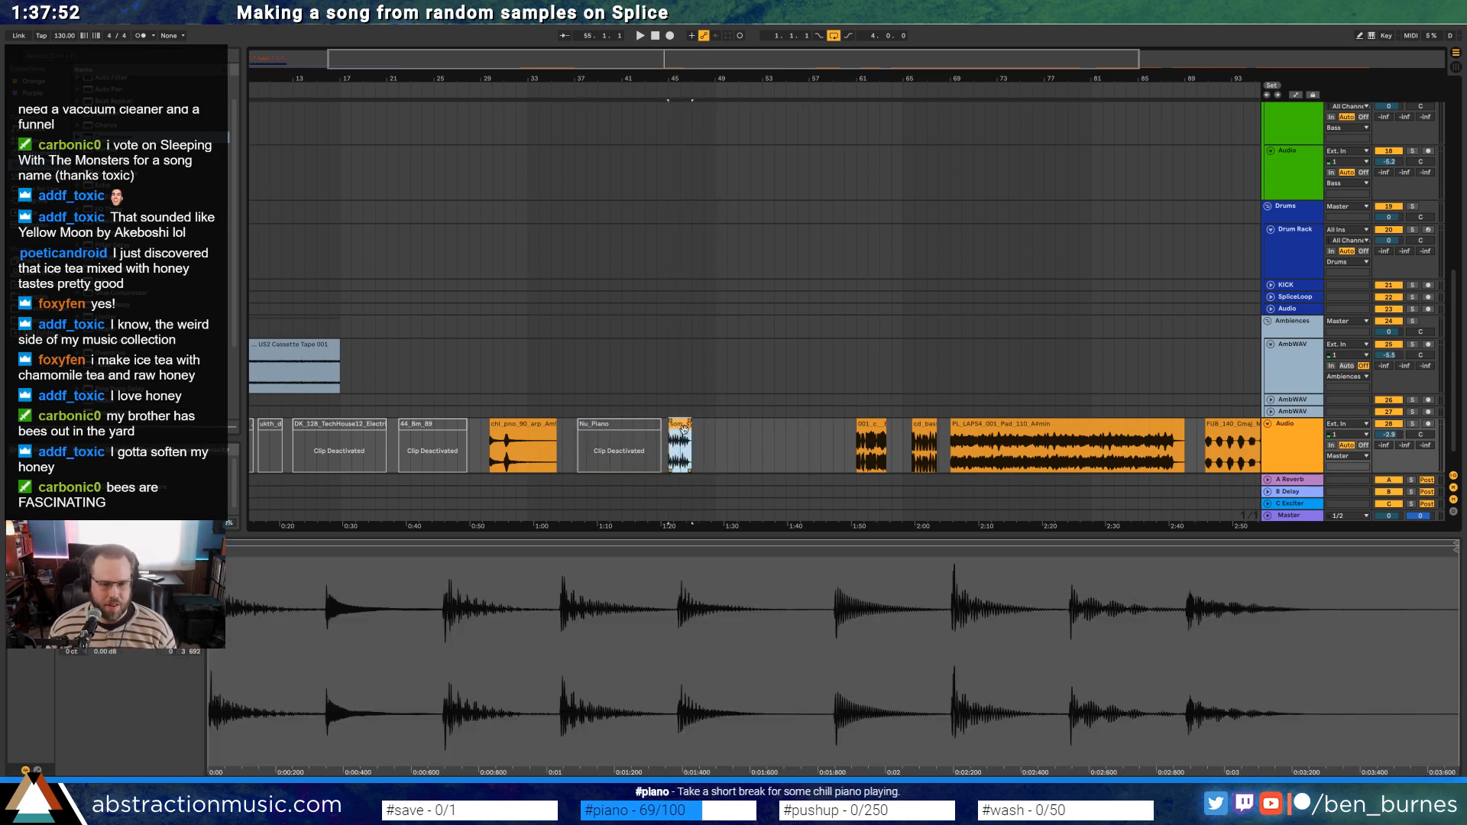
pyautogui.press('space')
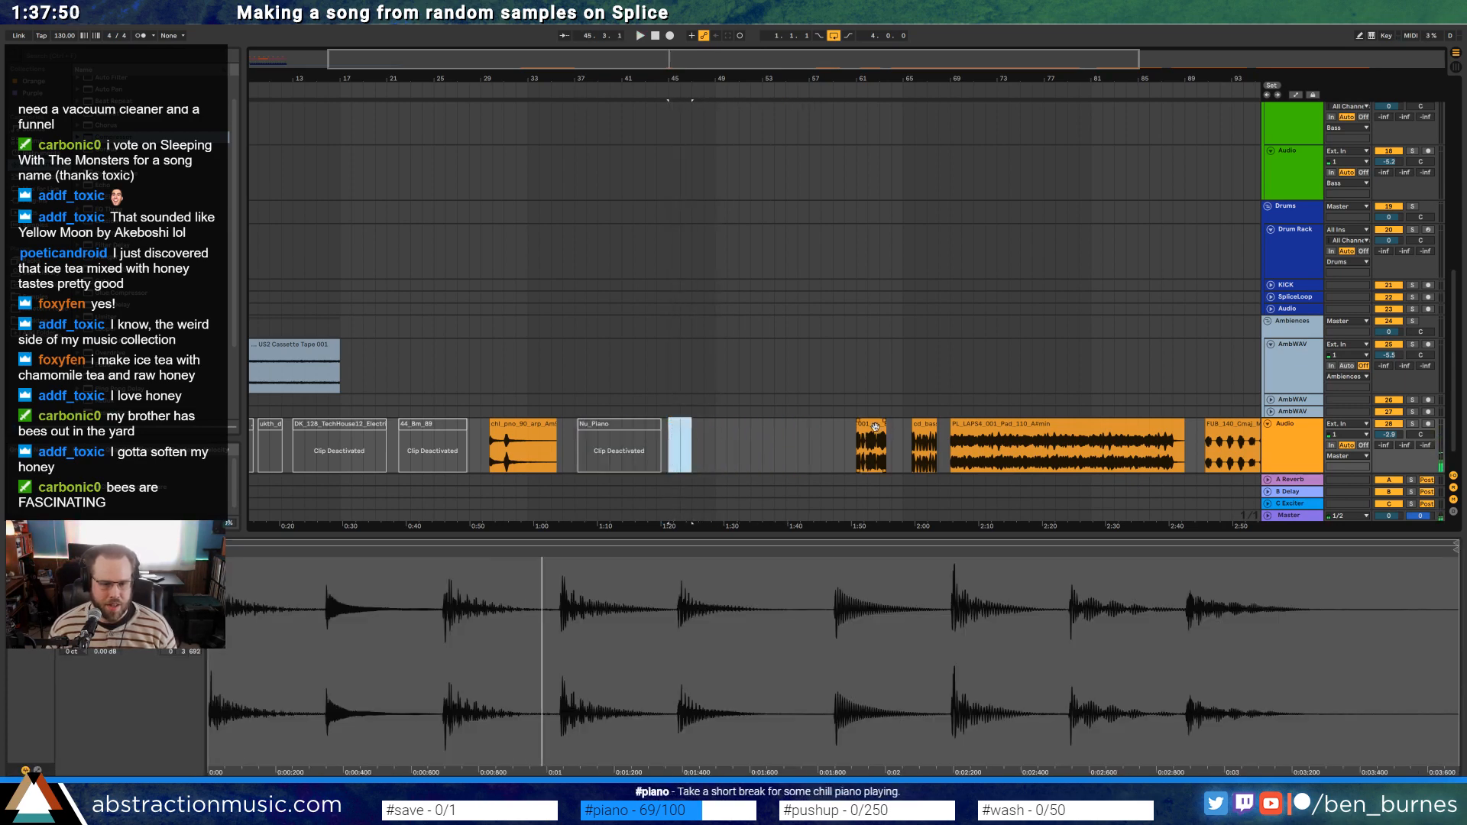
# Move the two short 001_c and cd_bas clips earlier, just behind the deactivated som_syn clip, and audition both
pyautogui.moveTo(875, 425); pyautogui.dragTo(722, 428)
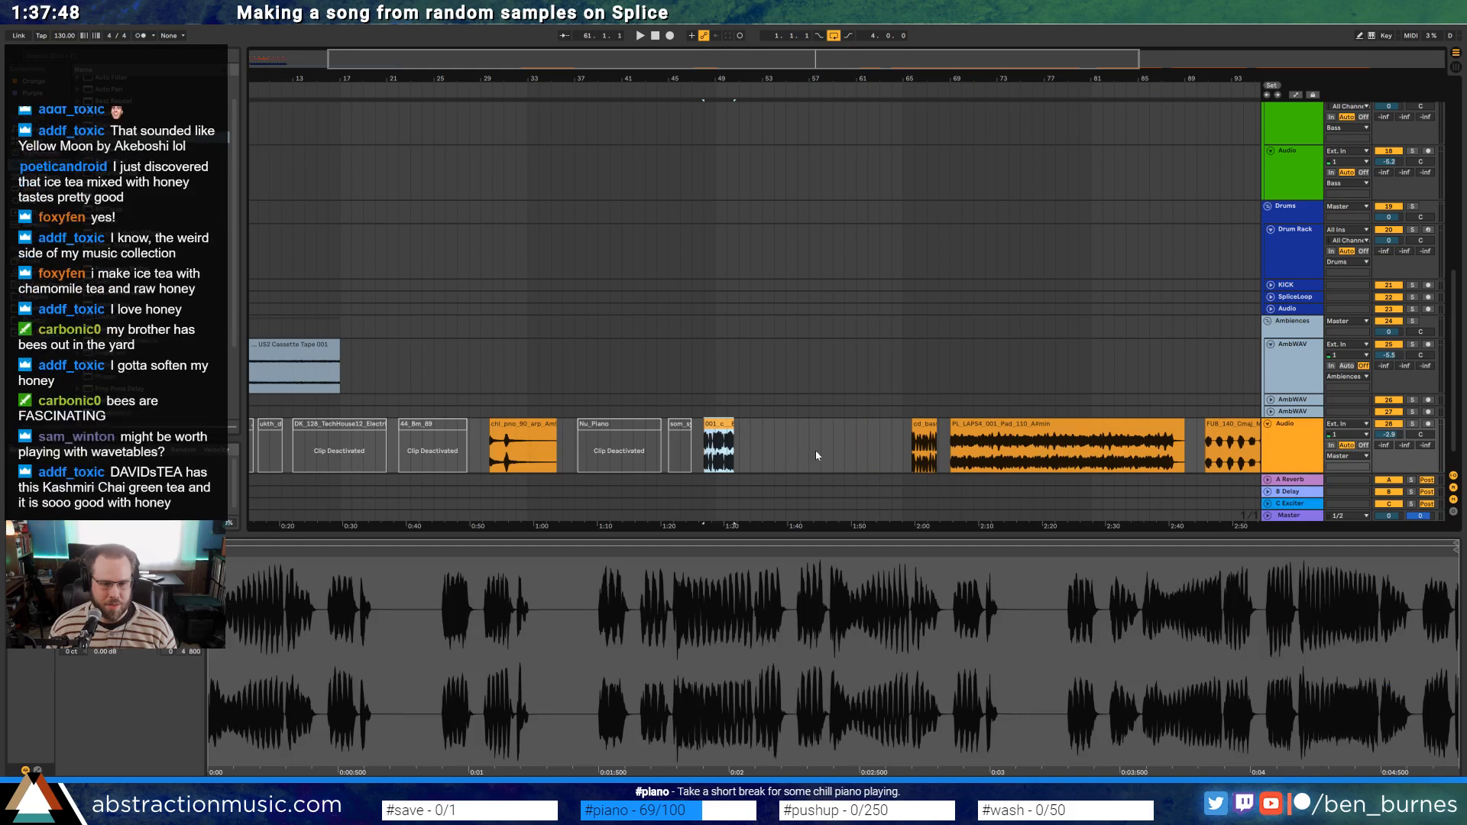
pyautogui.press('space')
pyautogui.click(716, 458)
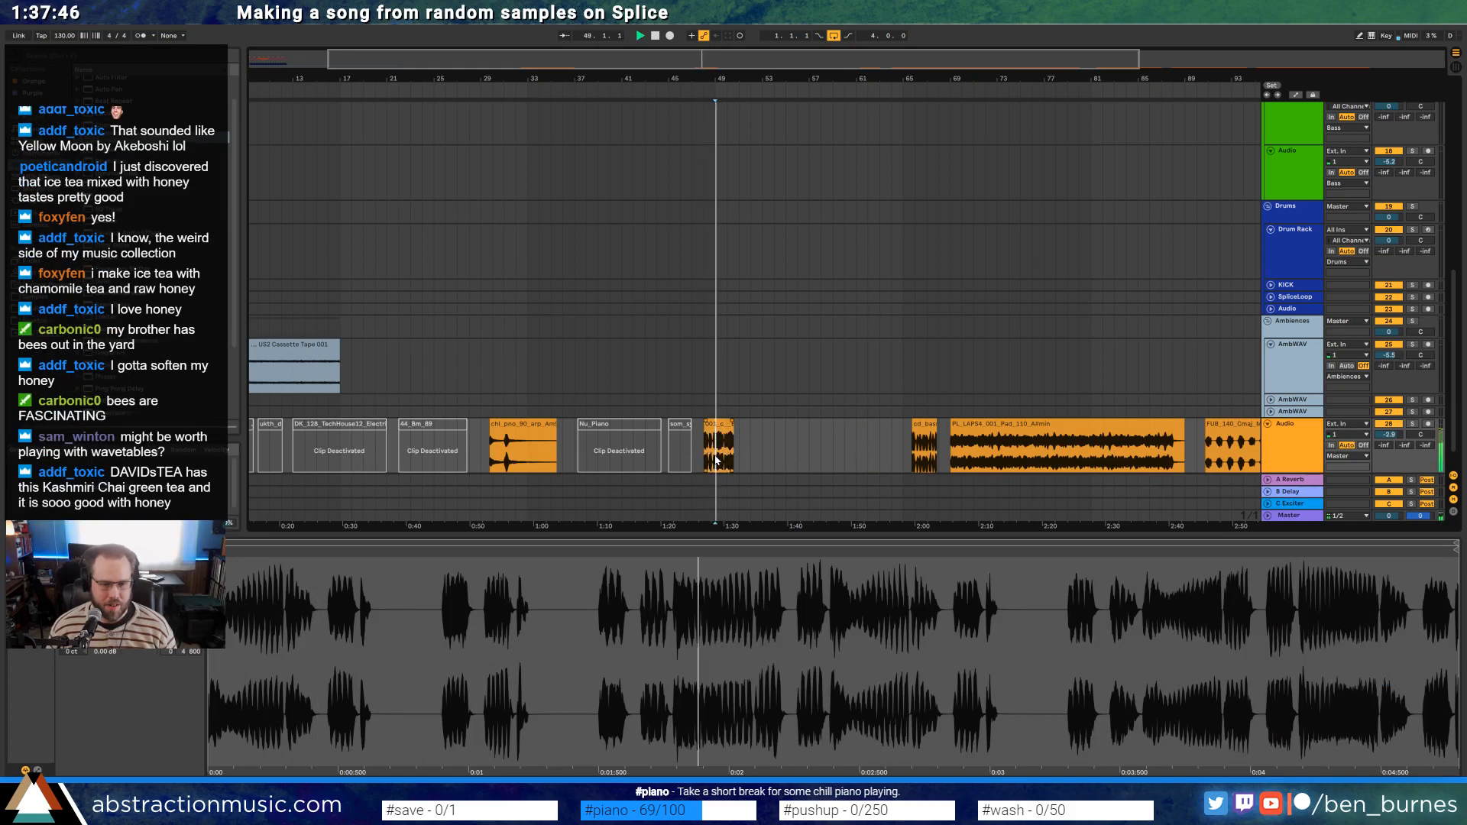
pyautogui.press('space')
pyautogui.moveTo(926, 426); pyautogui.dragTo(762, 436)
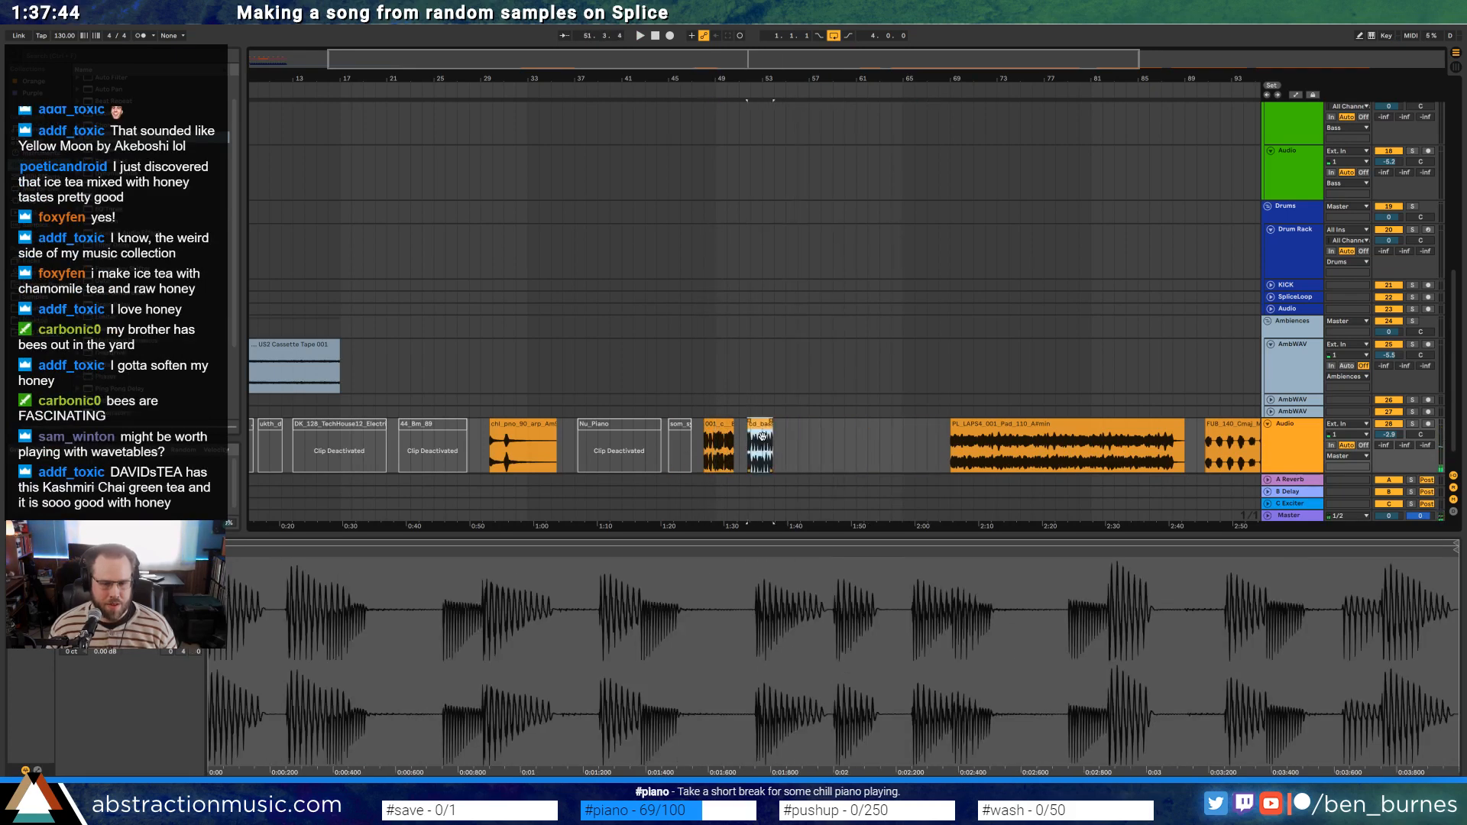
pyautogui.press('space')
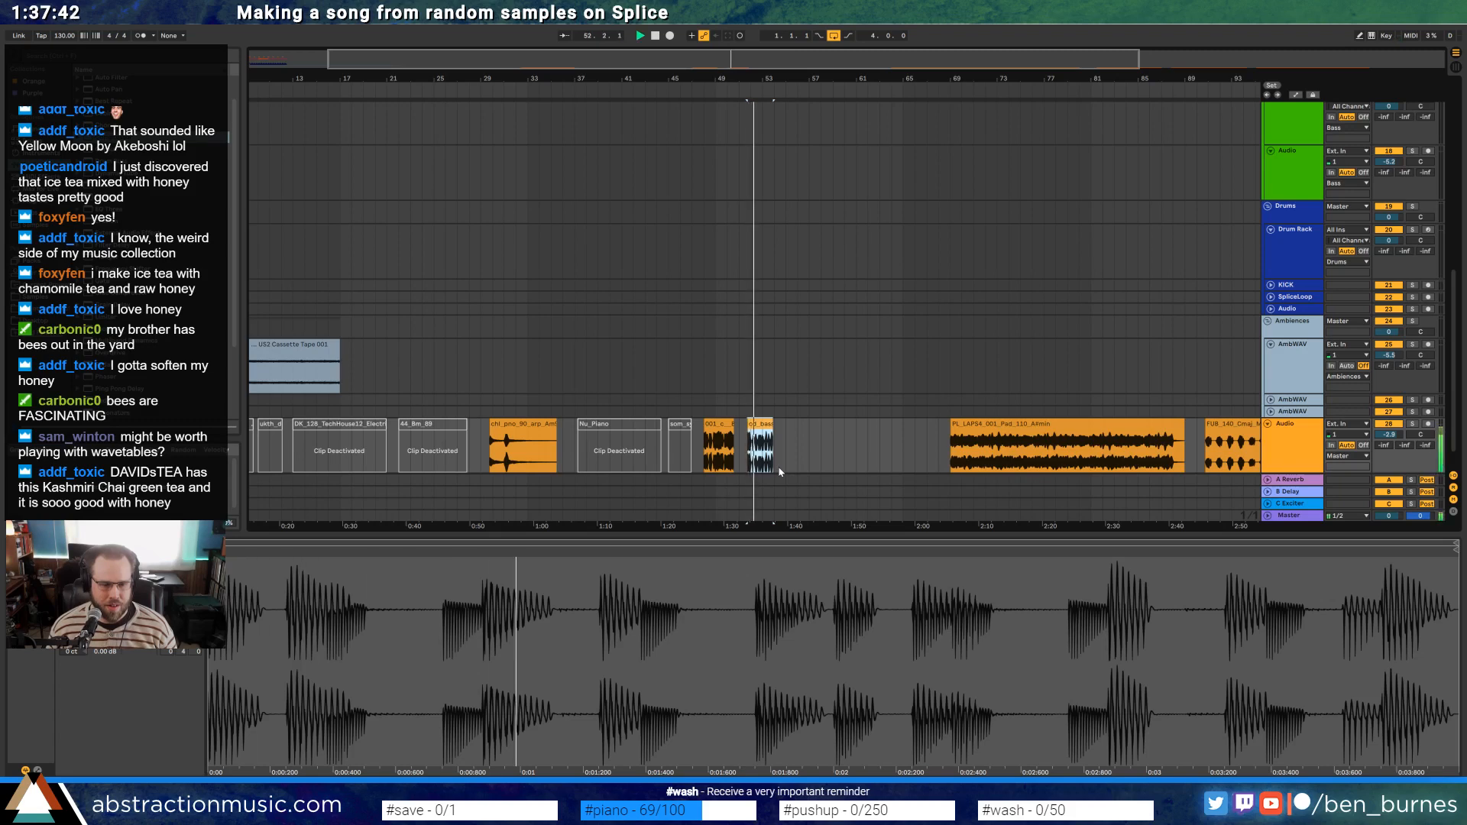
pyautogui.press('space')
# Move the PL_LAPS4_001_Pad and FUB_140_Cmaj_Melody_Pad1 clips earlier to close the gaps, and audition both
pyautogui.moveTo(924, 445); pyautogui.dragTo(848, 440)
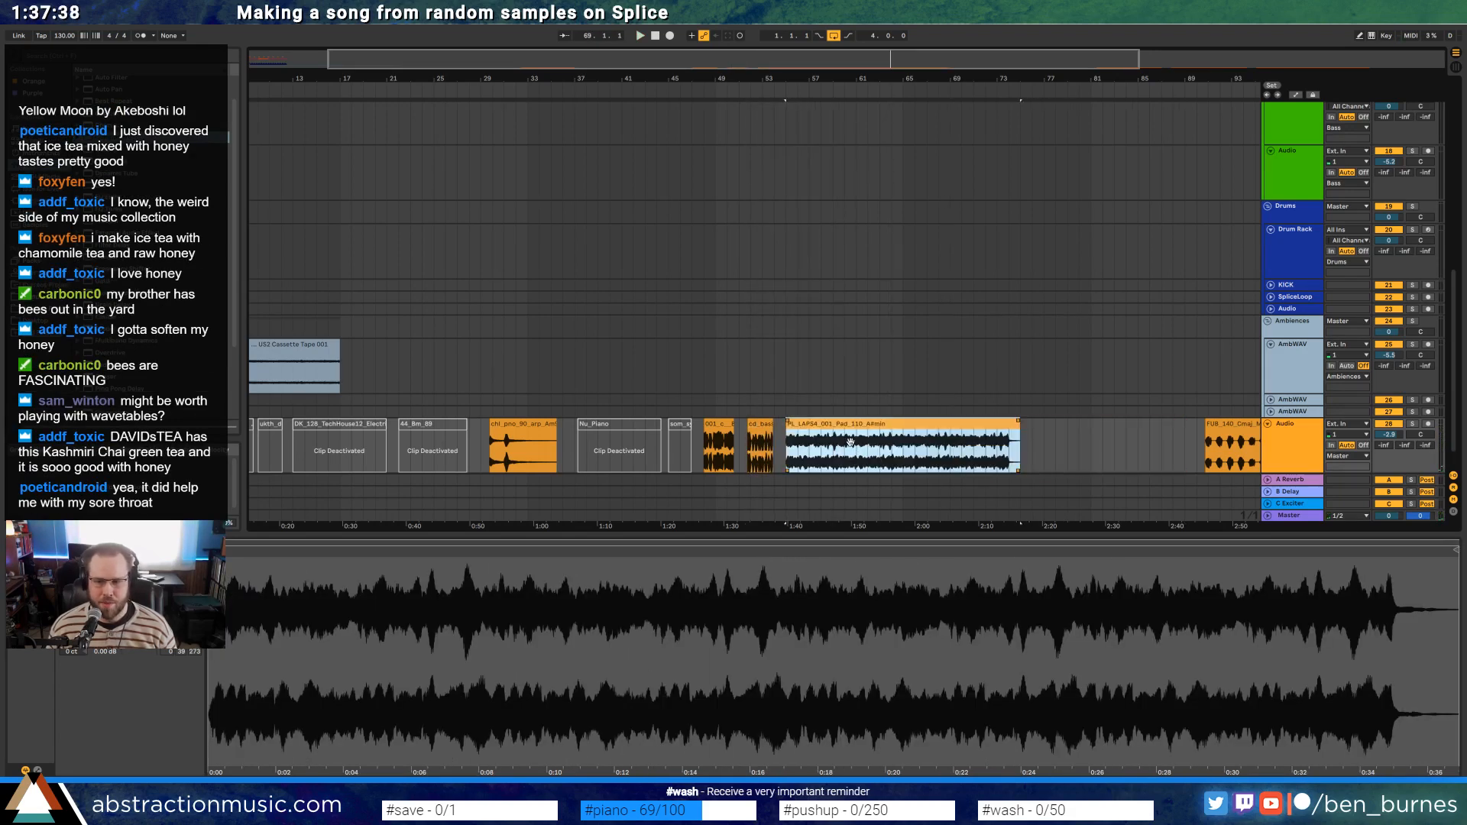
pyautogui.press('space')
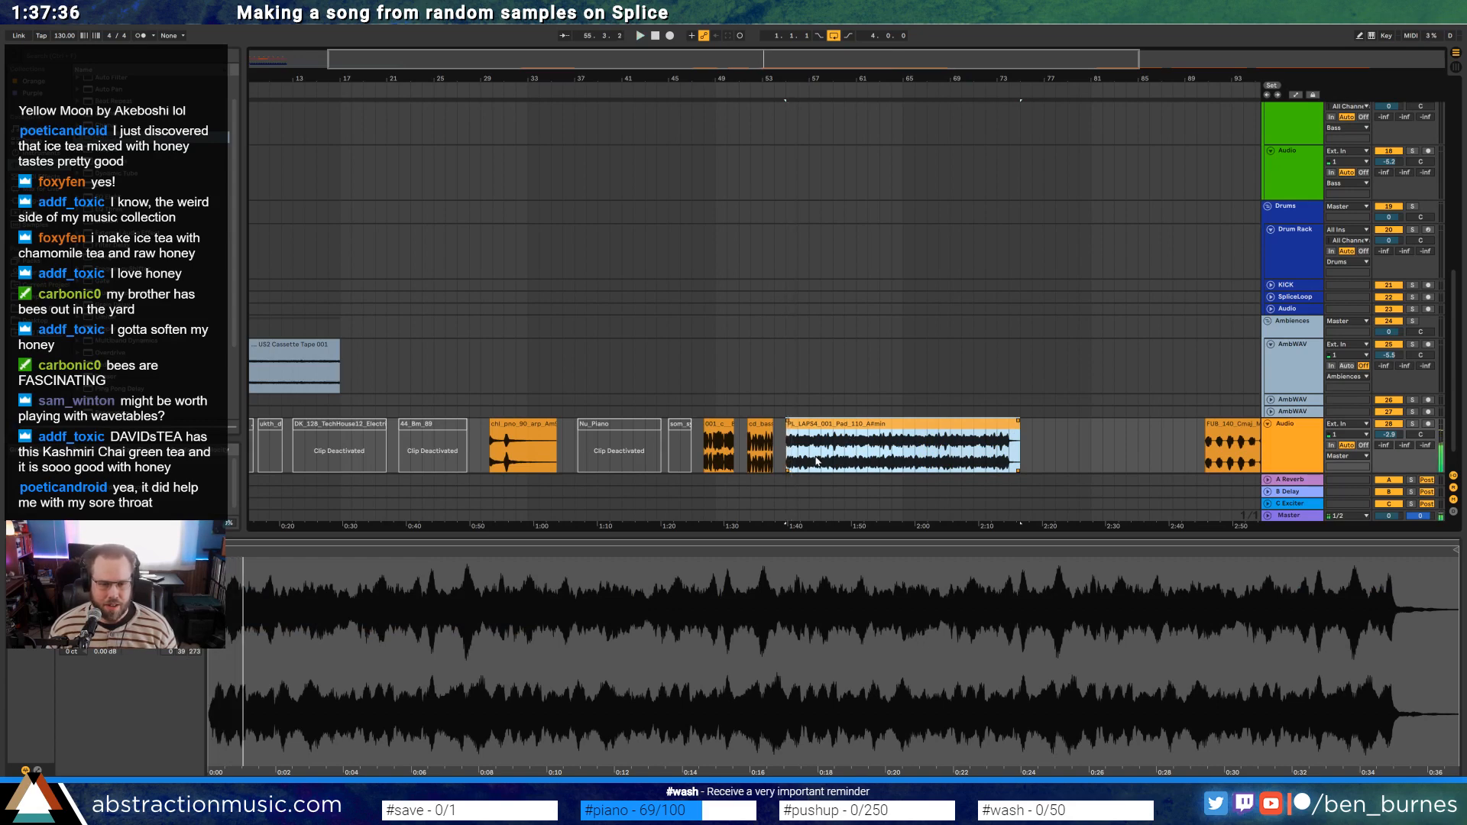
pyautogui.moveTo(1227, 431); pyautogui.dragTo(1062, 431)
pyautogui.press('space')
pyautogui.press('space')
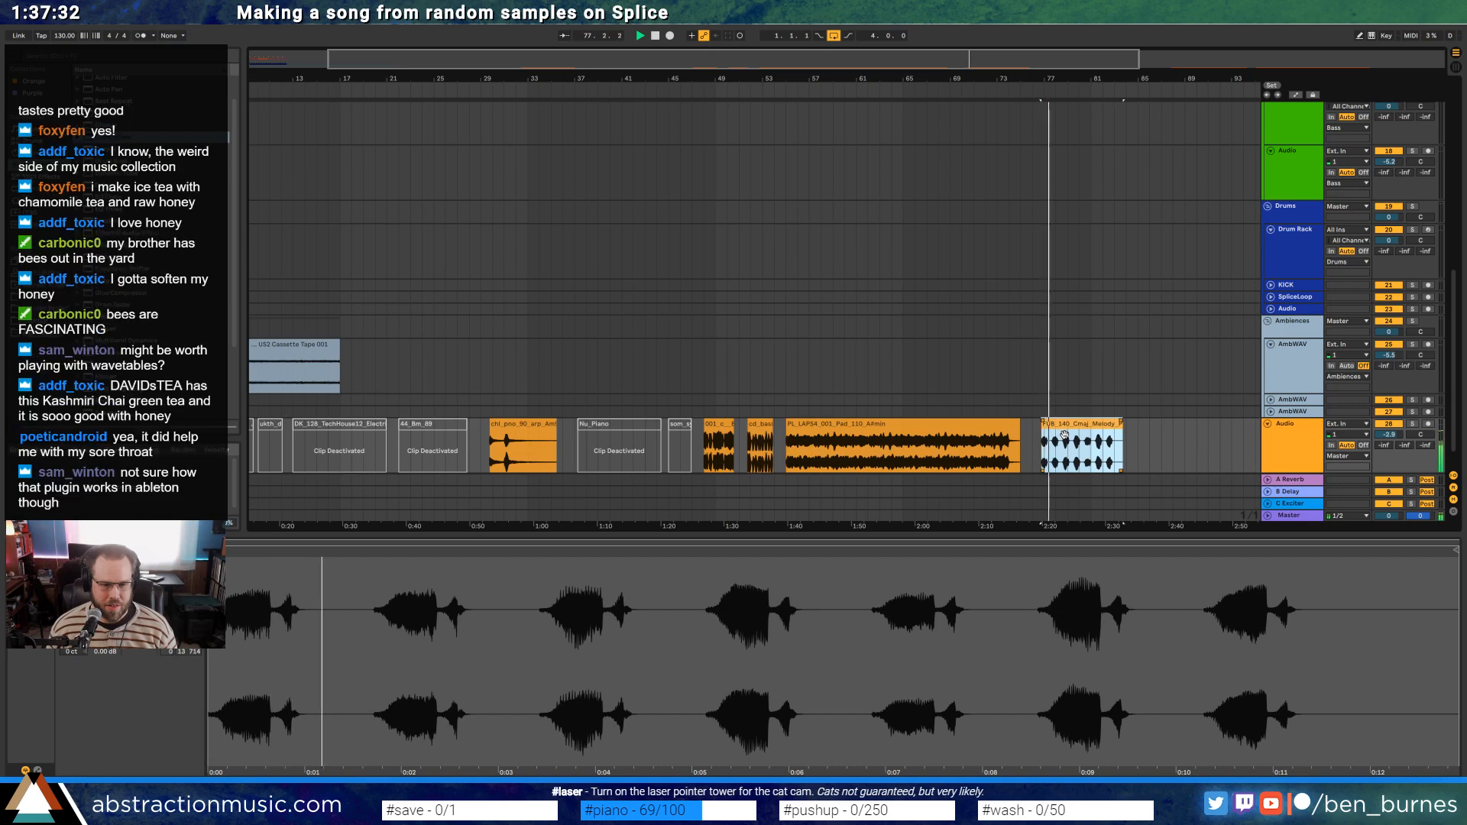
# Select and copy the first swell of the FUB_140_Cmaj_Melody_Pad1 clip, from its start to just past bar 77
pyautogui.scroll(7, 1056, 457)
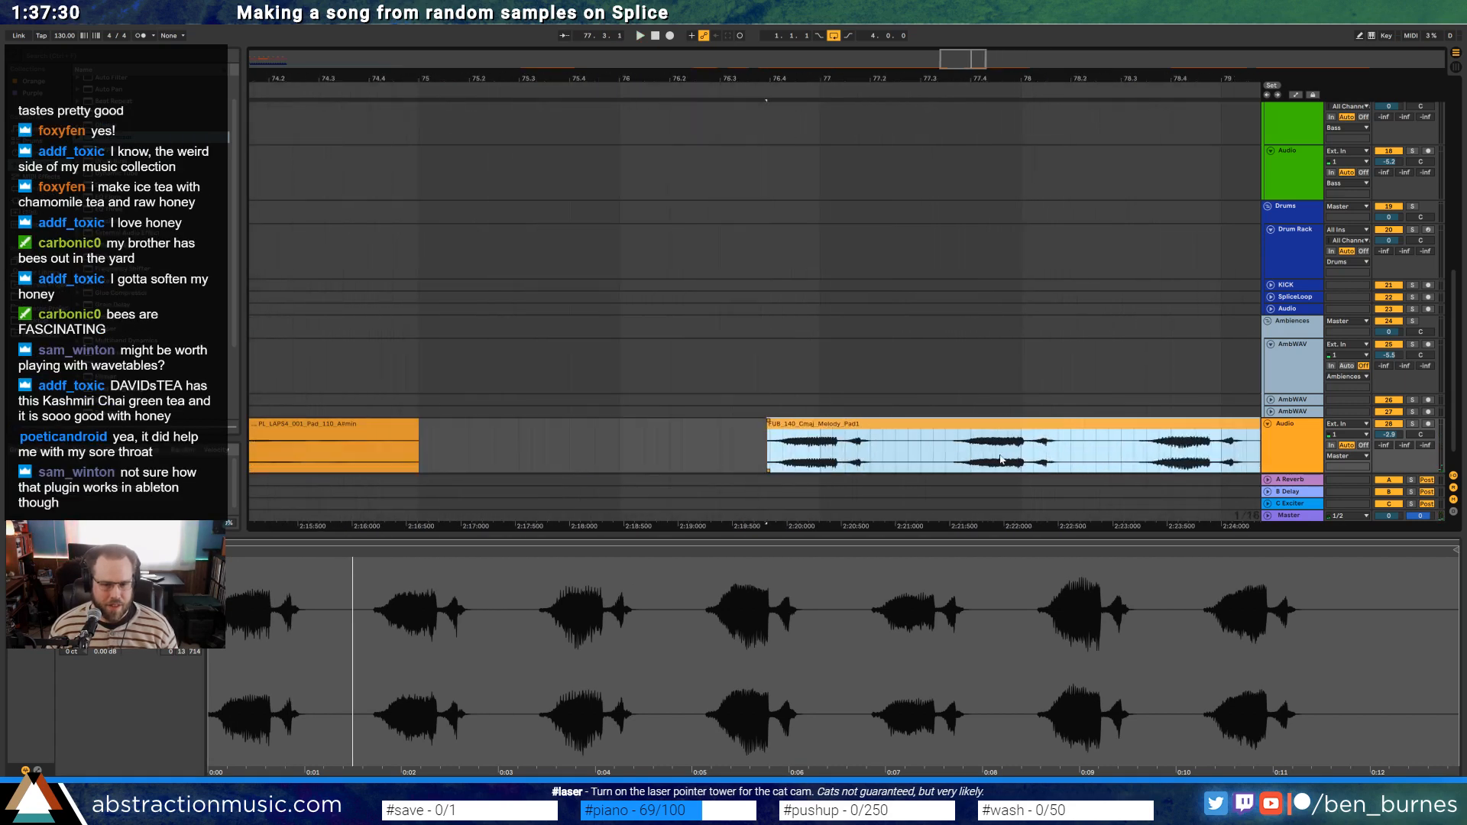
pyautogui.scroll(3, 817, 469)
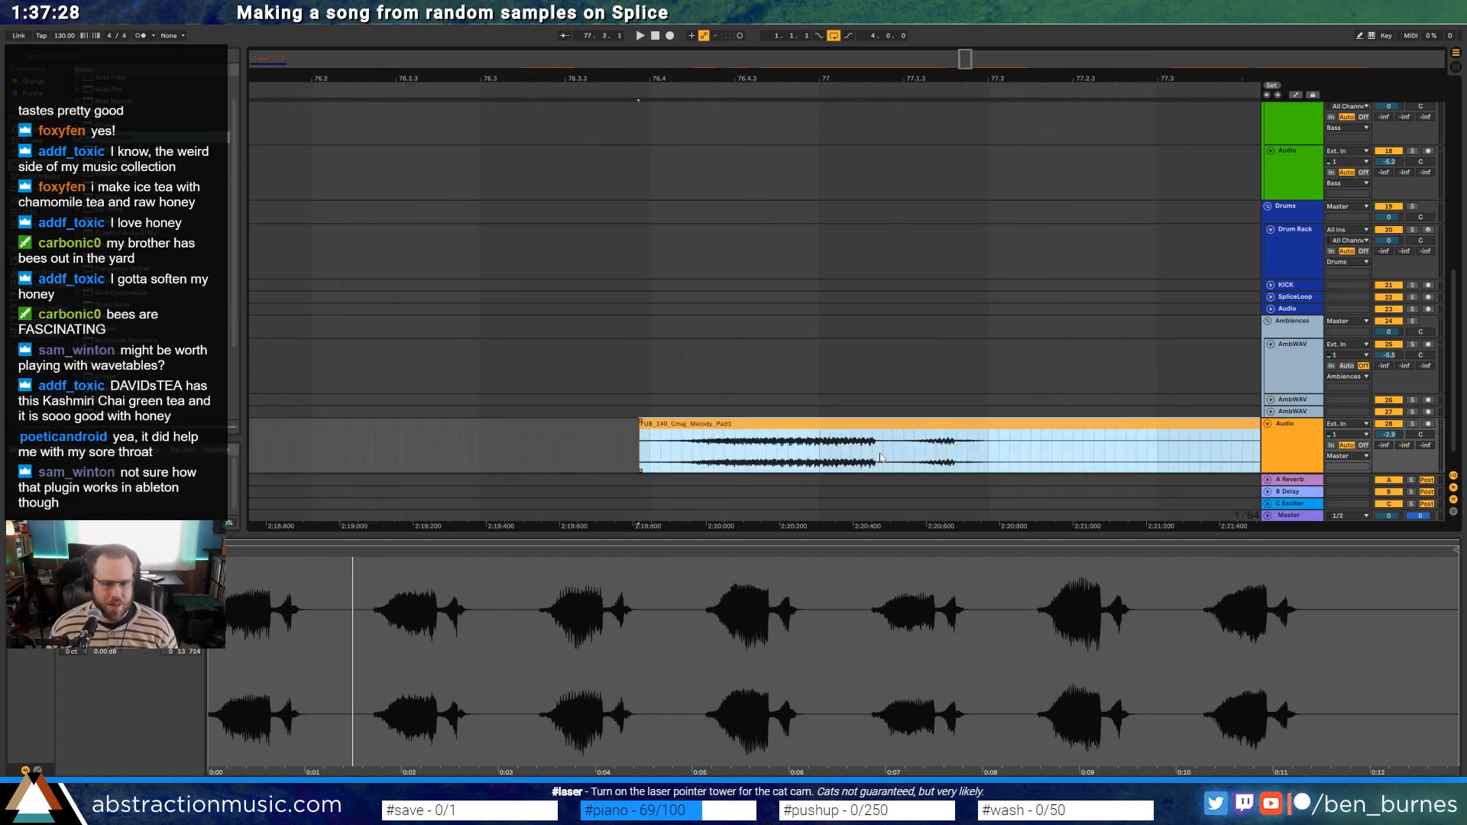
pyautogui.moveTo(880, 459); pyautogui.dragTo(642, 458)
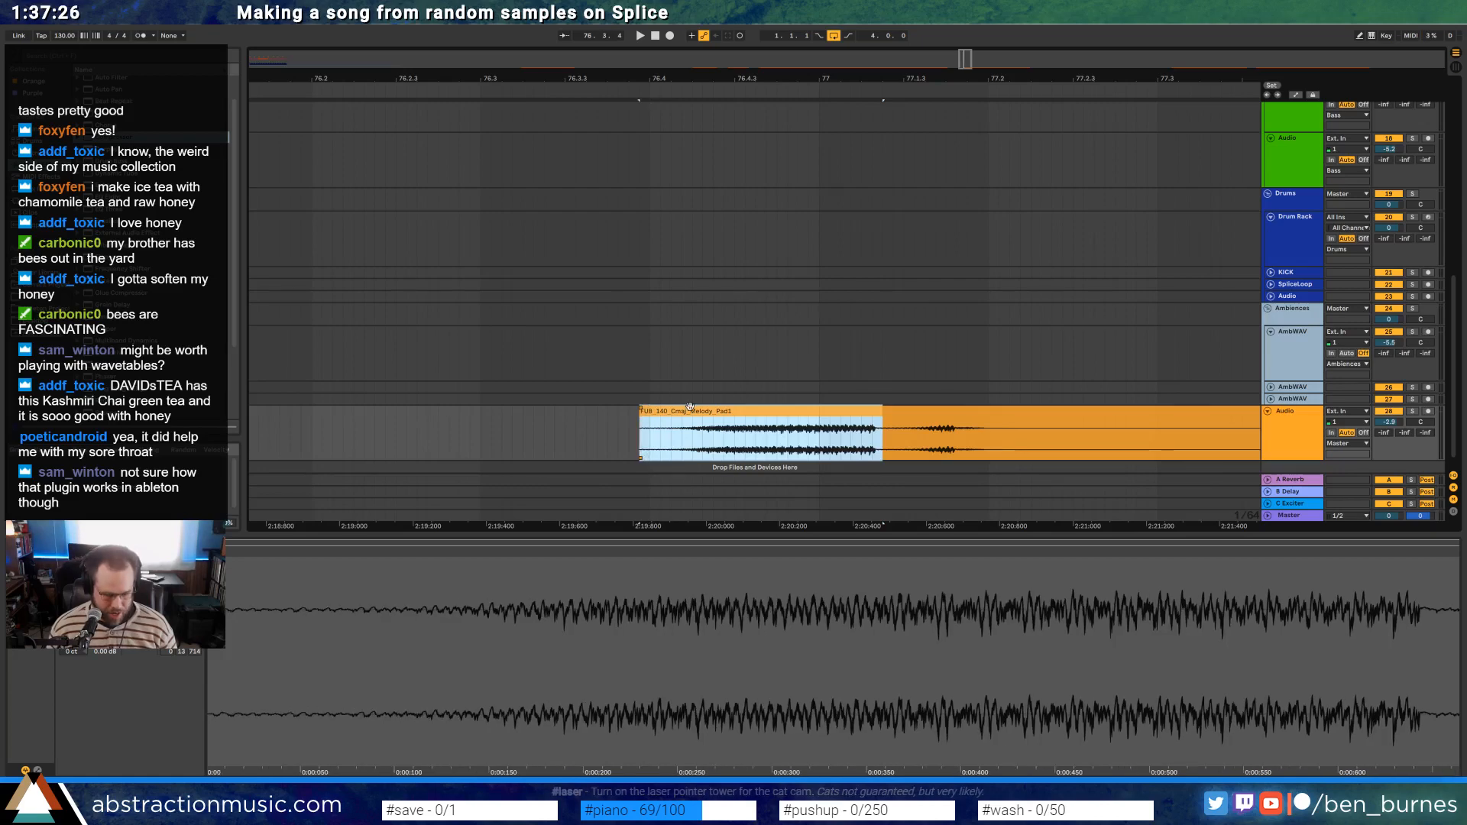
# Assign the track colour to the clips on the Pads group's Nu_Piano audio track
pyautogui.moveTo(288, 79); pyautogui.dragTo(288, 34)
pyautogui.scroll(10, 422, 222)
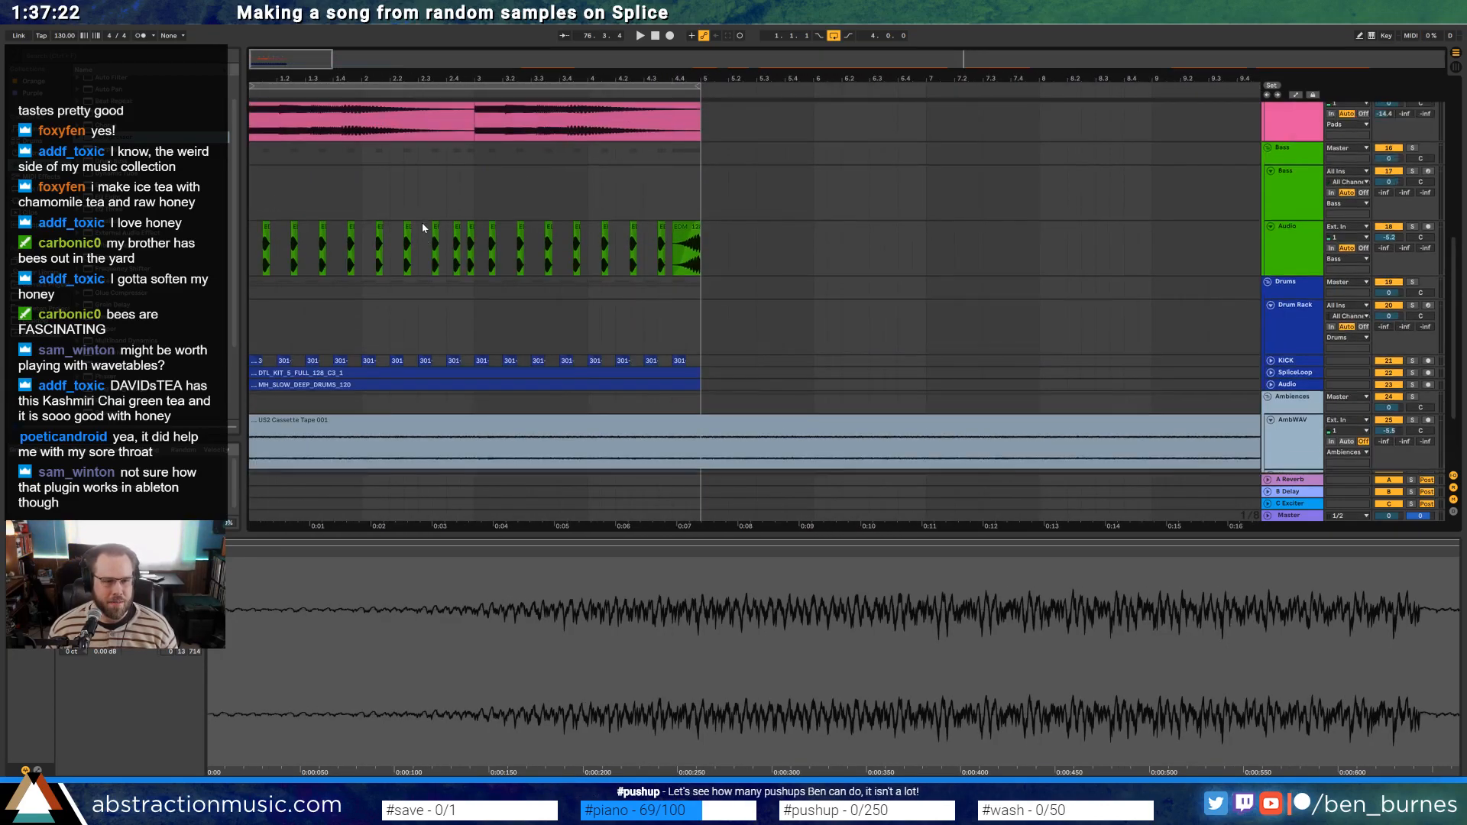
pyautogui.click(498, 233)
pyautogui.scroll(4, 489, 235)
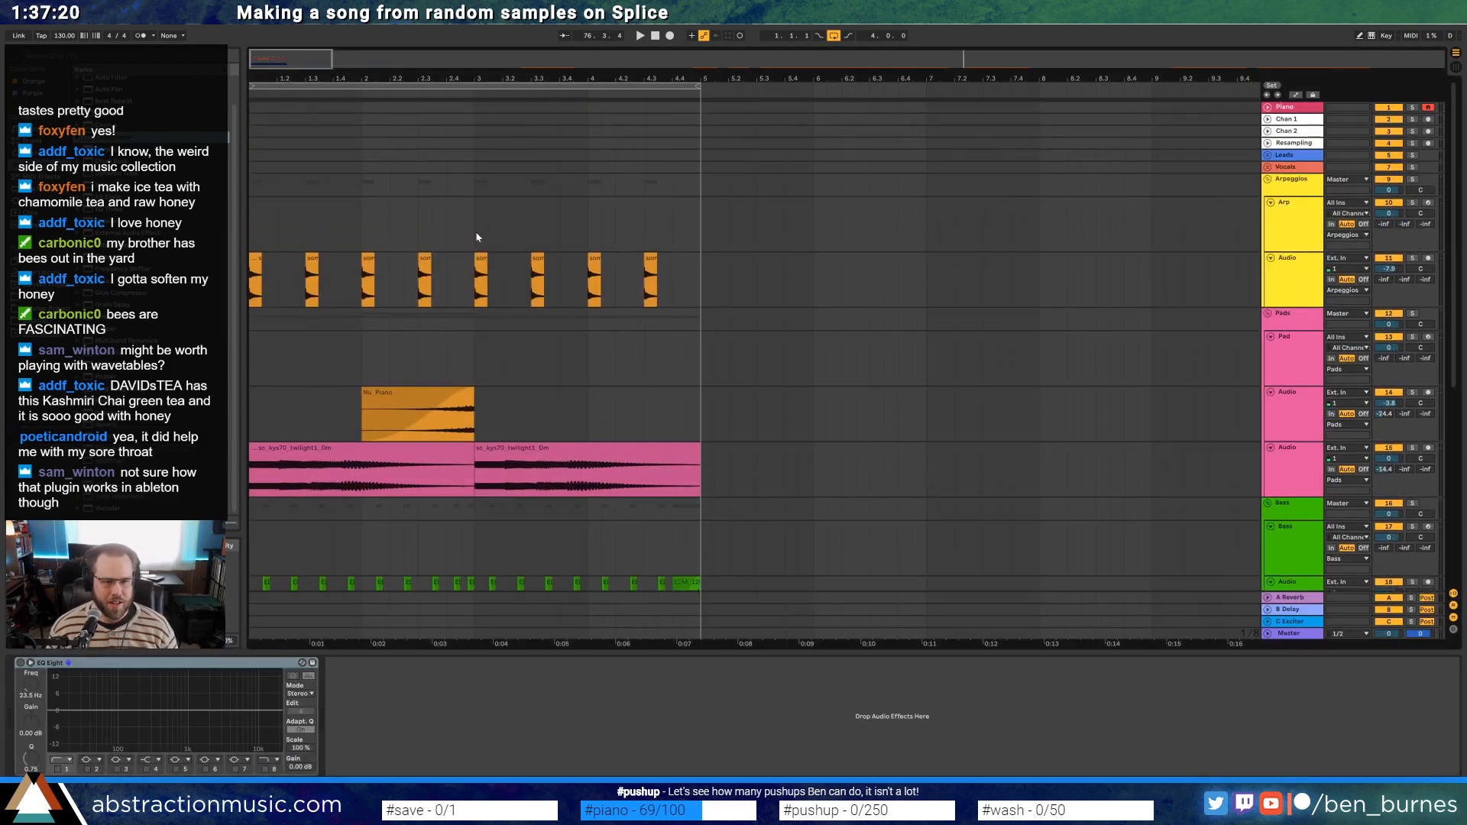
pyautogui.click(1206, 417)
pyautogui.rightClick(1278, 411)
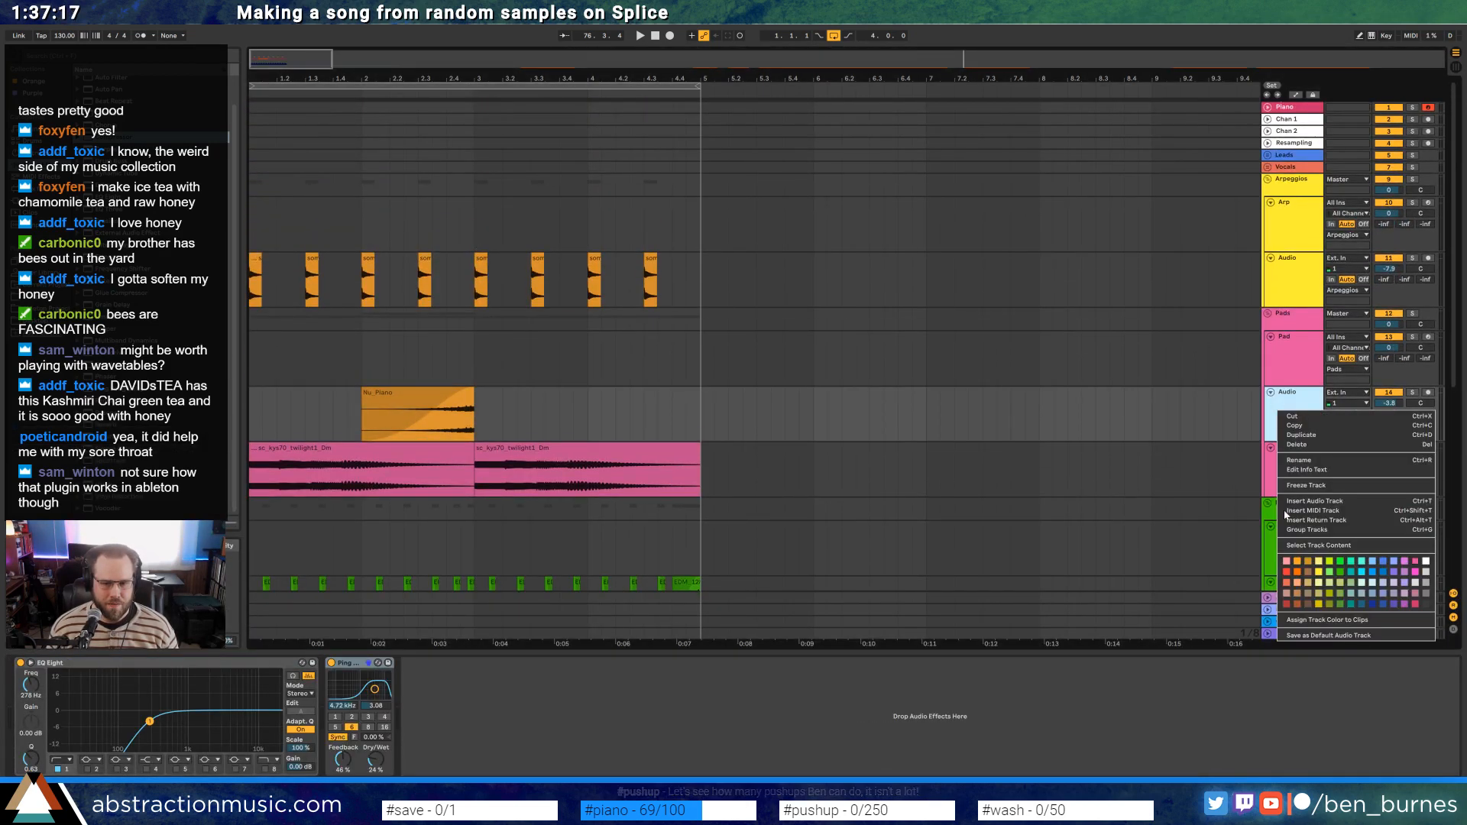
pyautogui.click(1331, 632)
# Insert an audio track below the Pad track and place the copied FUB_140_Cmaj_Melody_Pad1 swell there, ending at bar 5
pyautogui.click(1235, 384)
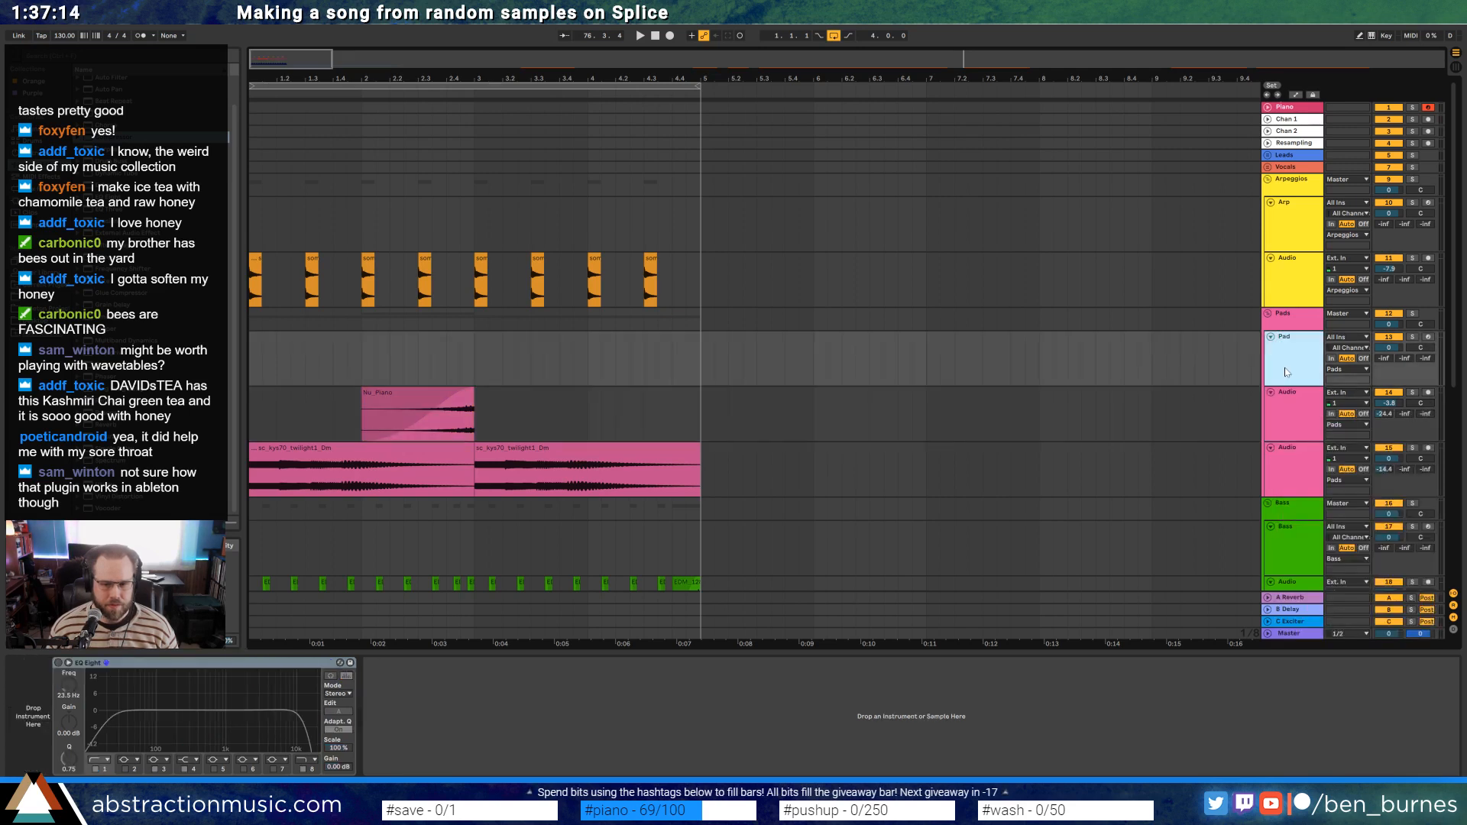
pyautogui.hotkey('ctrl', 't')
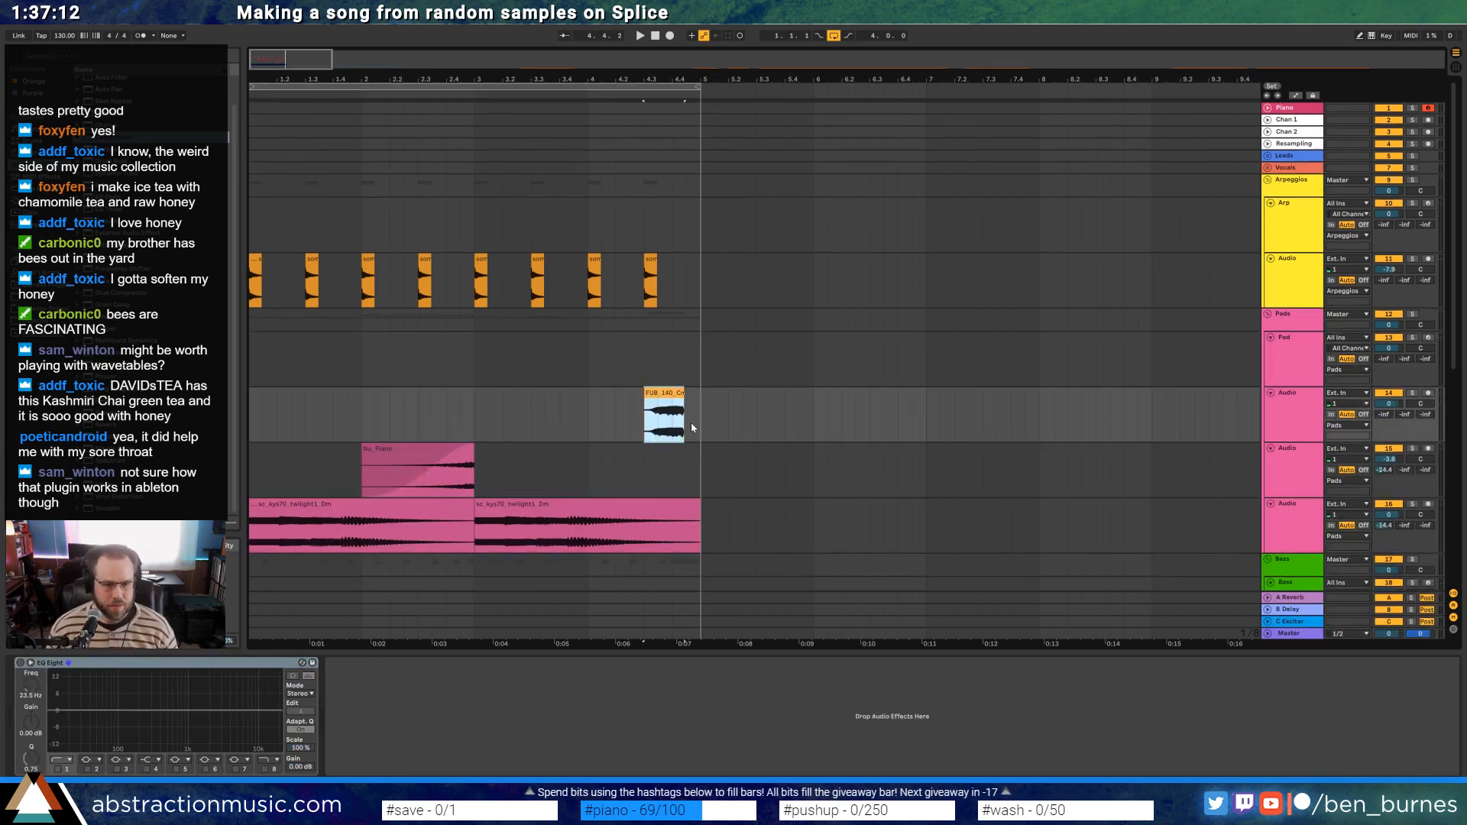
pyautogui.moveTo(663, 392); pyautogui.dragTo(727, 399)
# Trim the start of the FUB_140_Cmaj_Melody_Pad1 swell to beat 4.4 and give it a fade-in
pyautogui.scroll(5, 694, 393)
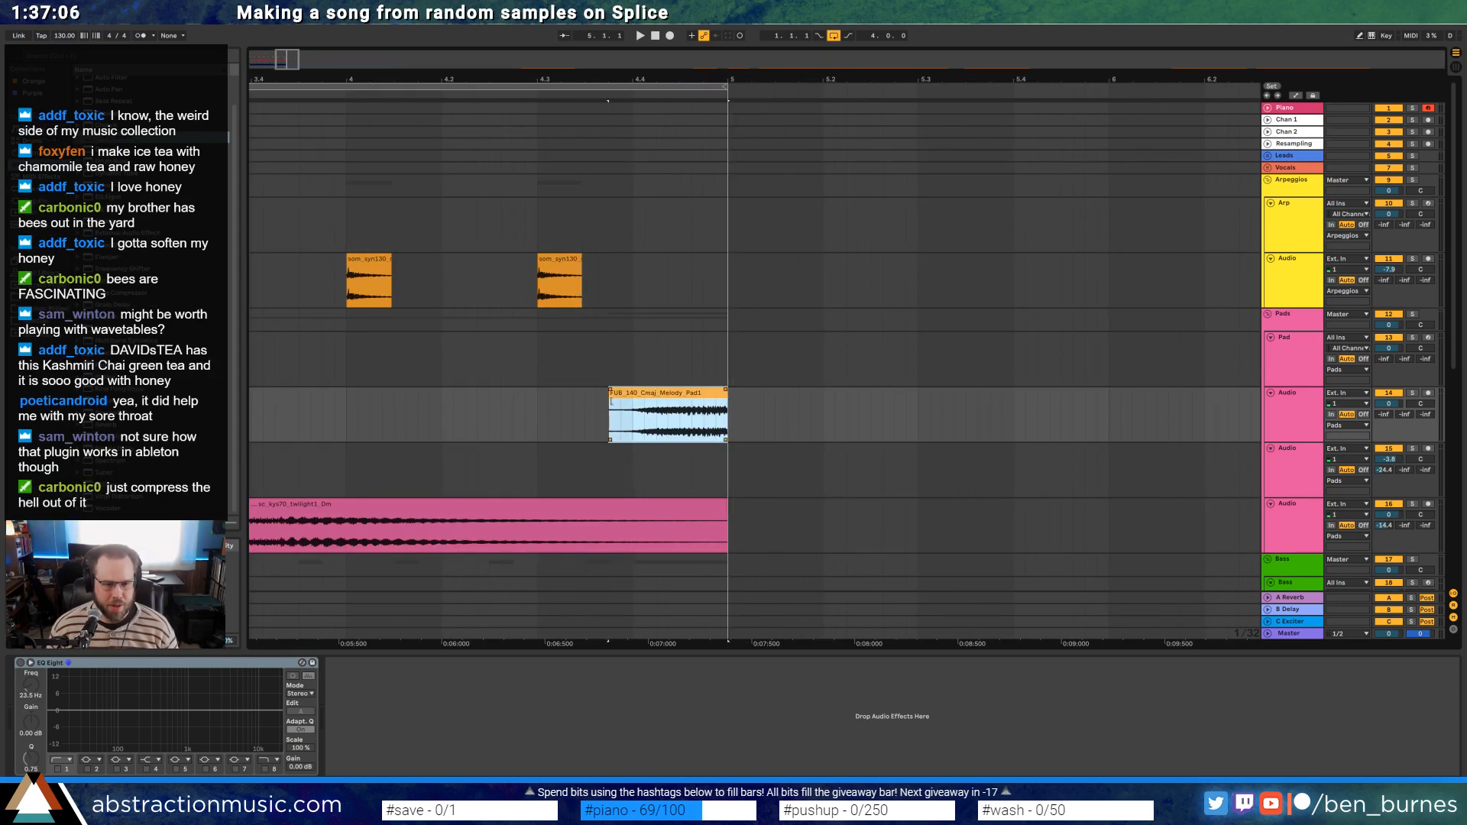
pyautogui.moveTo(611, 400); pyautogui.dragTo(682, 392)
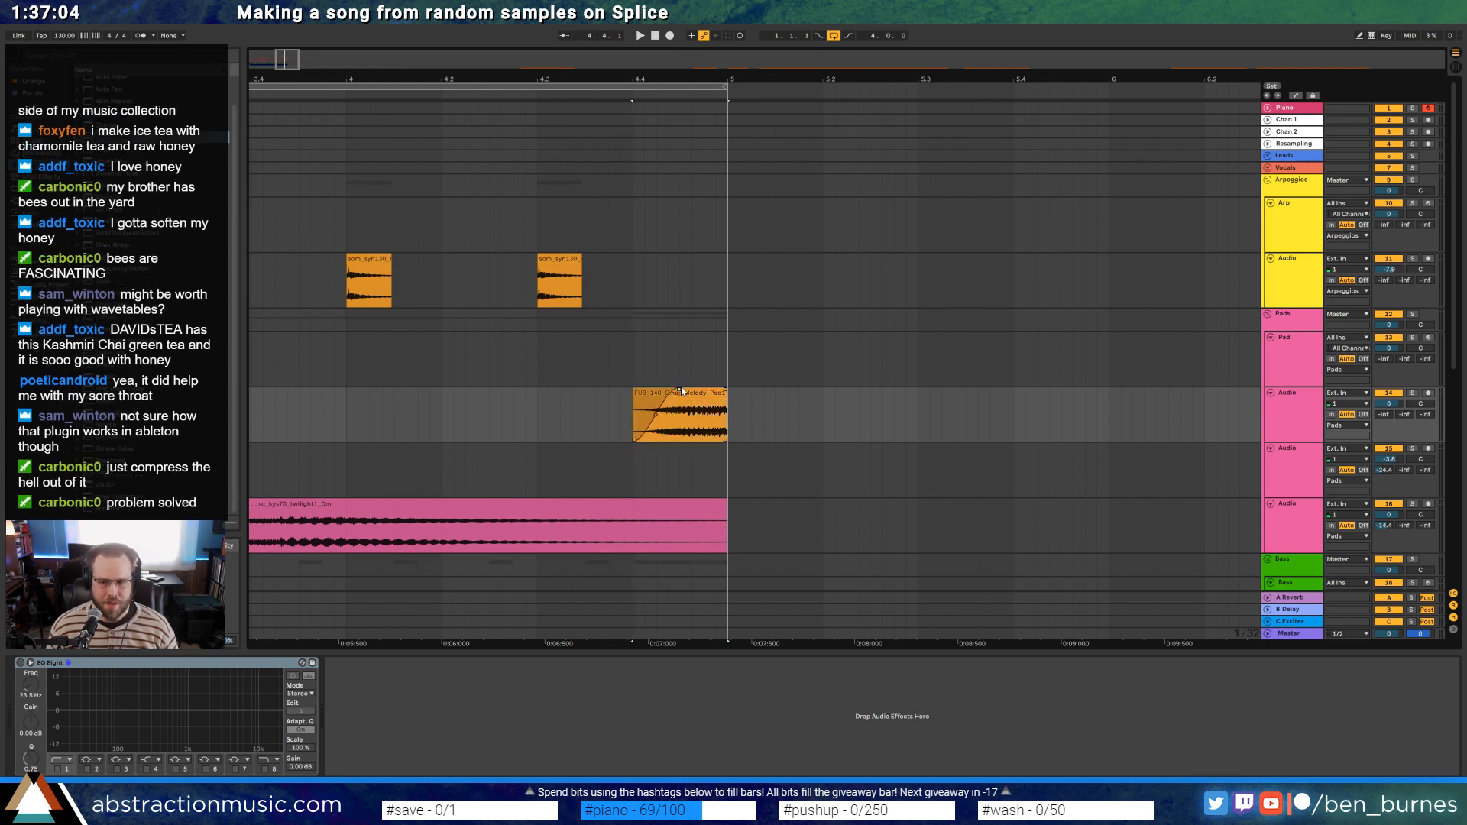
pyautogui.click(700, 402)
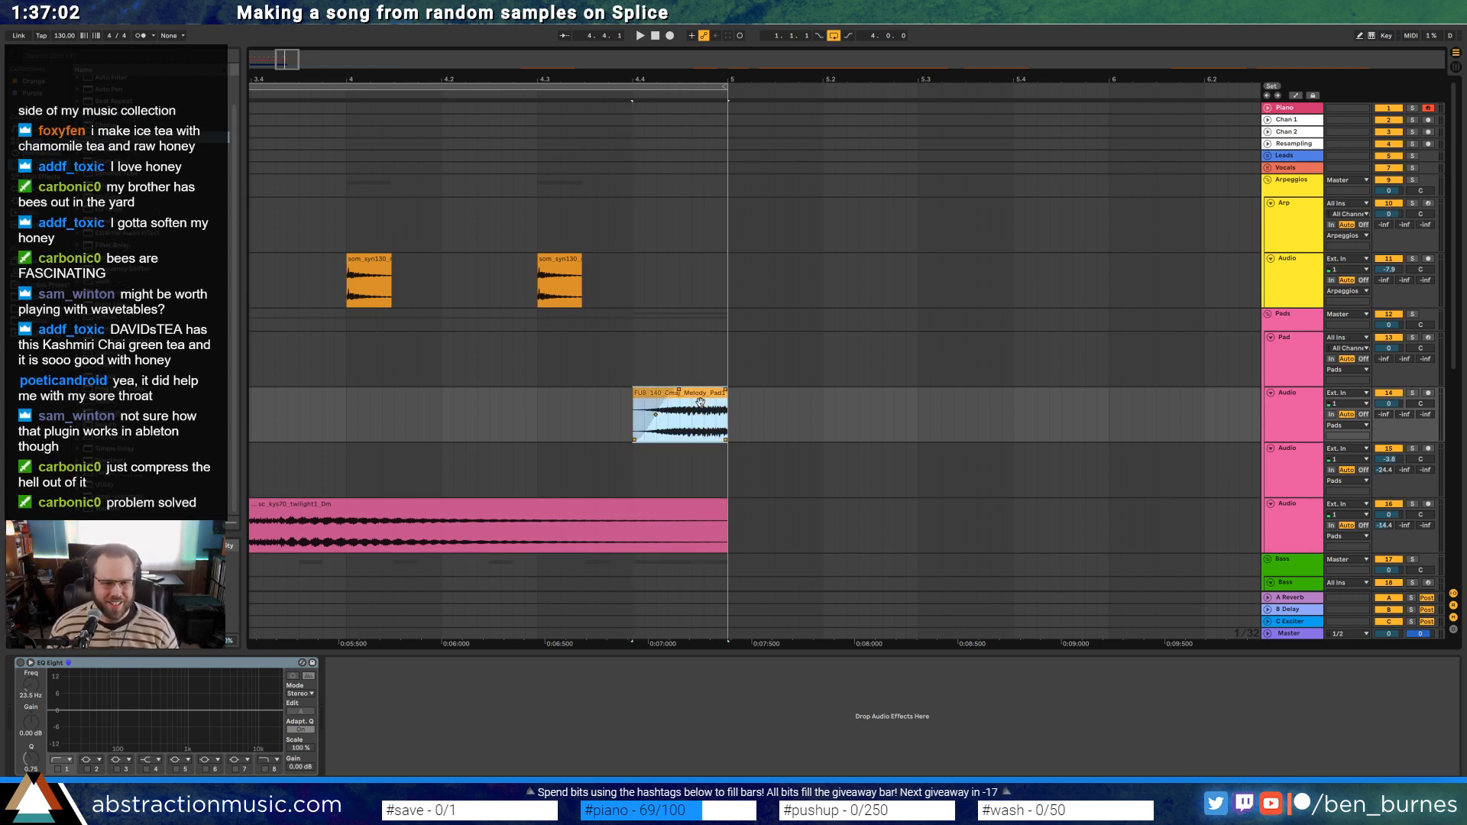
# Add a Reverb to the pad swell's track and place its EQ Eight ahead of it with a high cut at about 3.75 kHz
pyautogui.click(1292, 427)
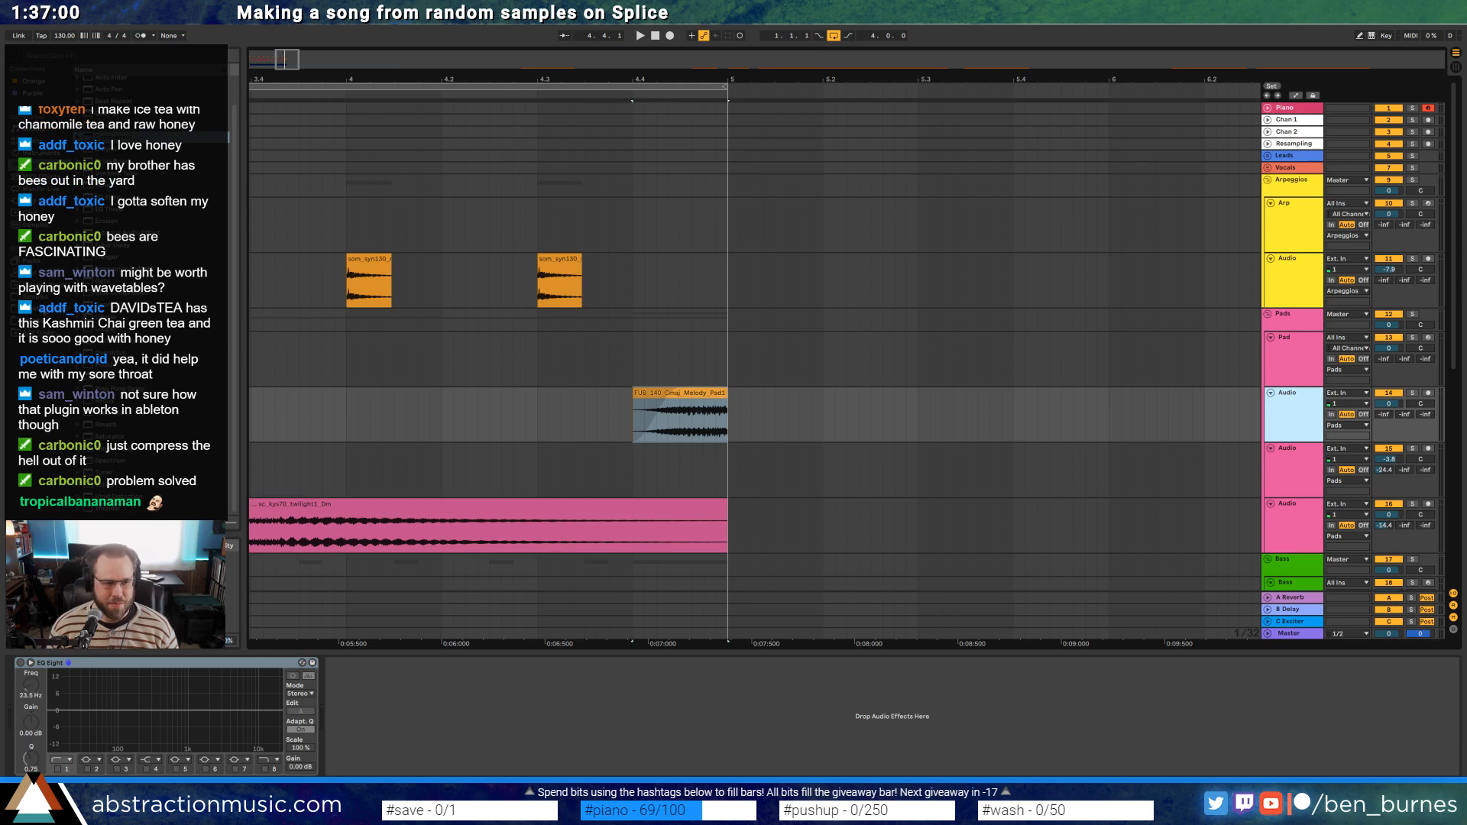
pyautogui.moveTo(100, 425); pyautogui.dragTo(74, 702)
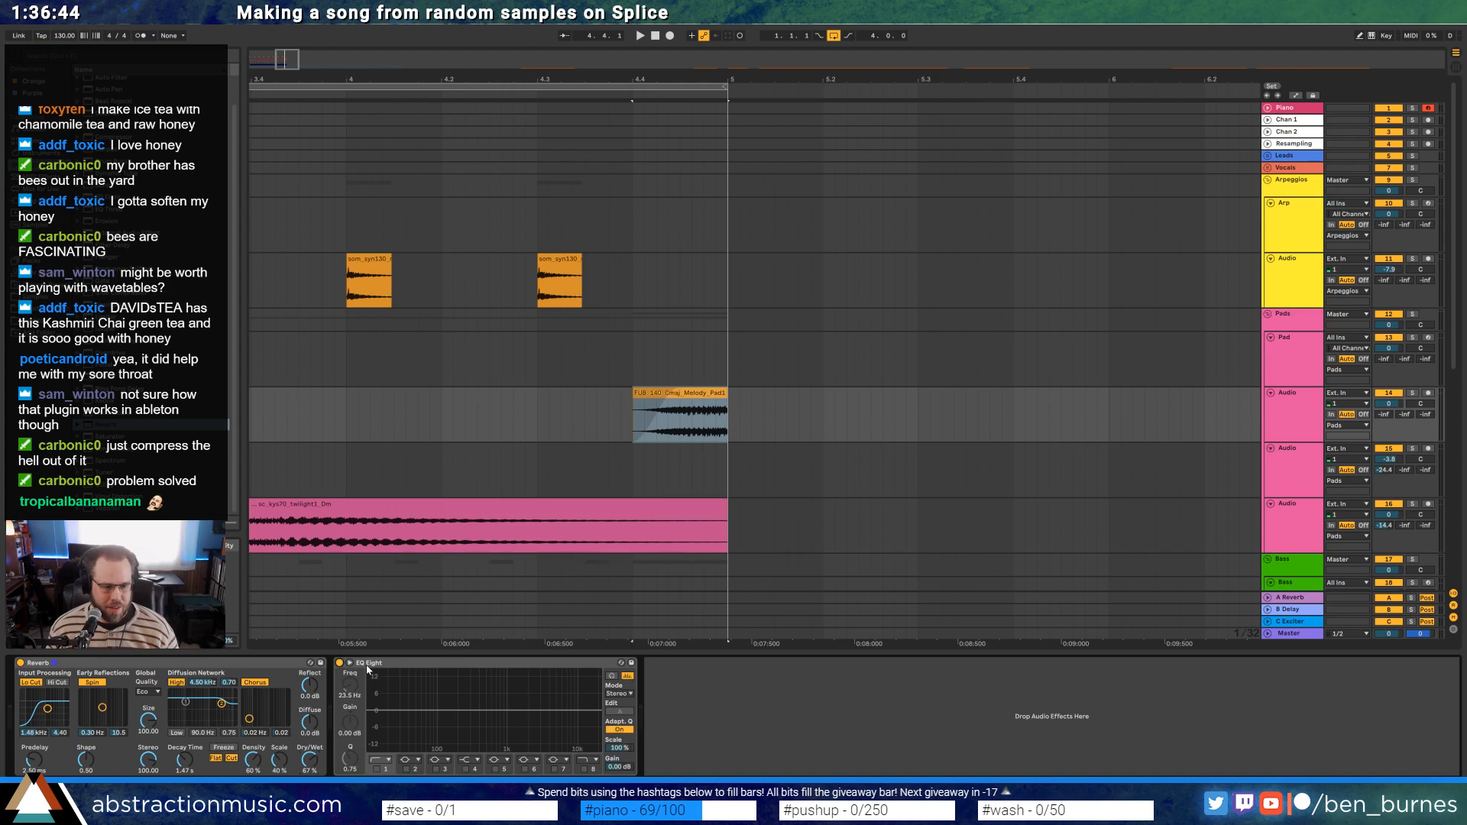
pyautogui.click(584, 769)
pyautogui.moveTo(577, 721); pyautogui.dragTo(545, 739)
pyautogui.moveTo(536, 664); pyautogui.dragTo(125, 699)
pyautogui.click(514, 418)
pyautogui.press('space')
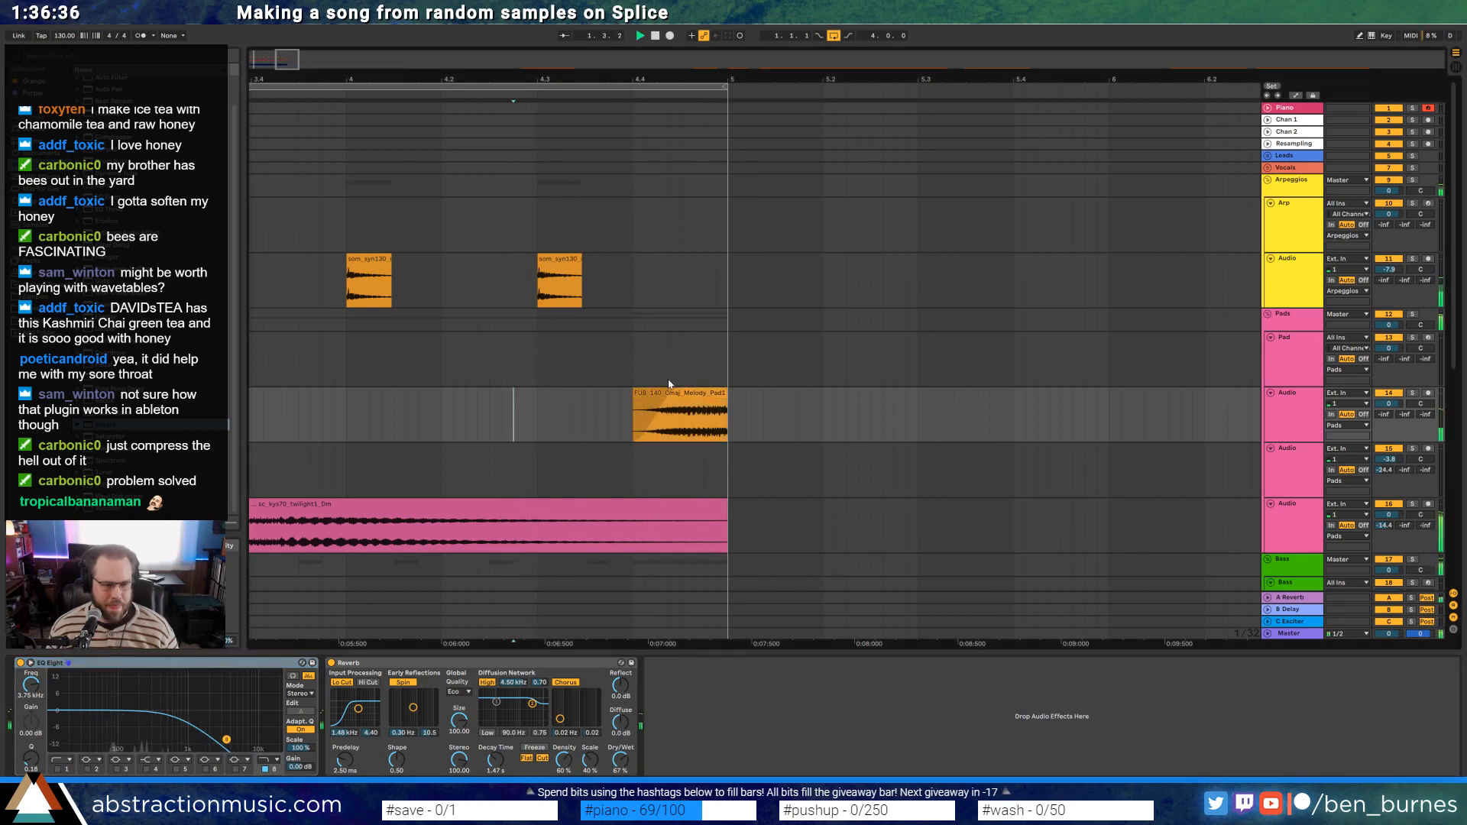
# Raise the EQ Eight's high cut on the swell's track and enable a low cut at about 133 Hz
pyautogui.click(685, 392)
pyautogui.moveTo(226, 742); pyautogui.dragTo(250, 742)
pyautogui.click(57, 769)
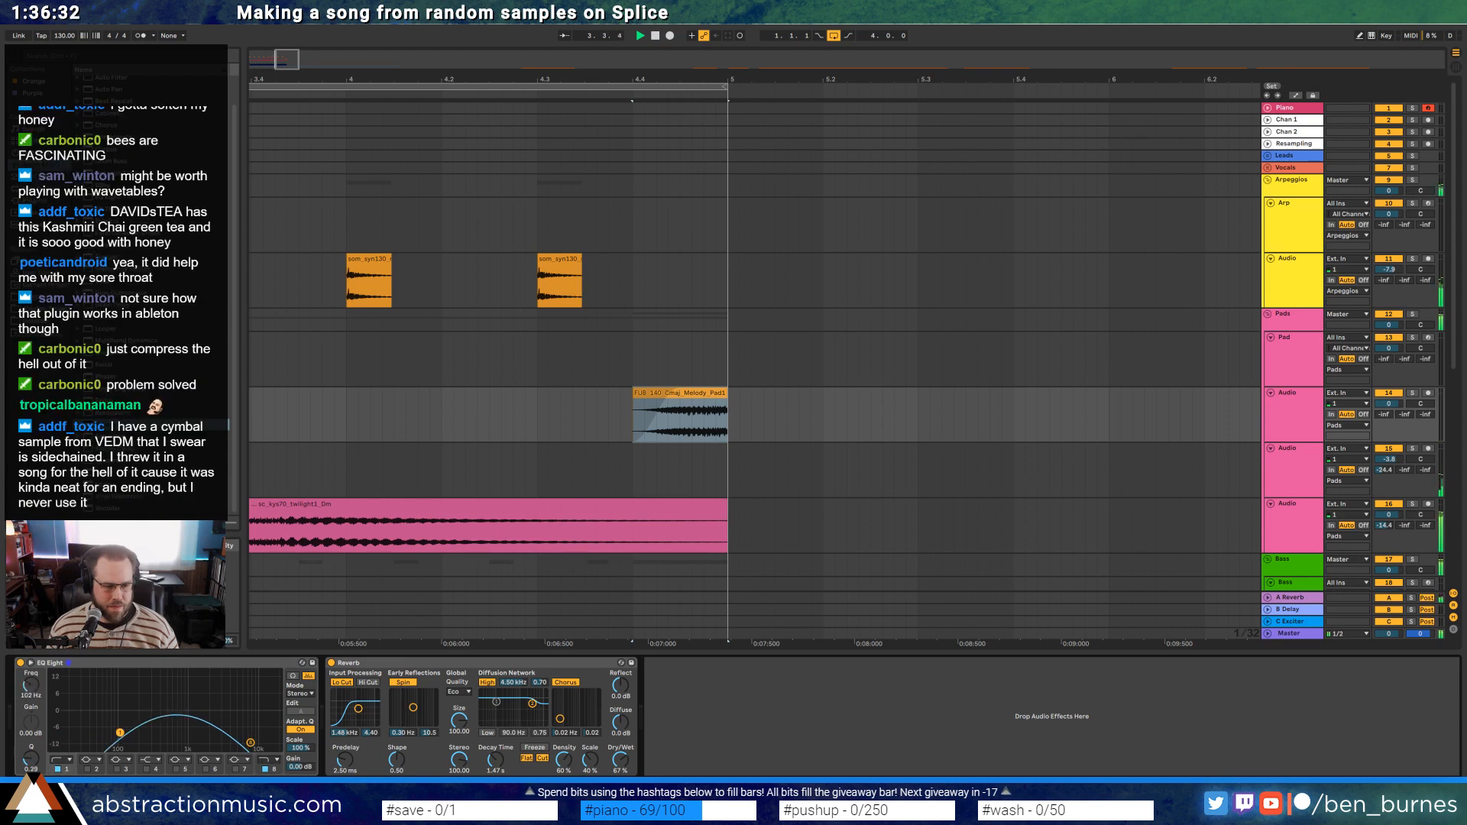
# Extend the start of the FUB_140_Cmaj_Melody_Pad1 swell back to 4.3.4, lengthen its fade-in and play the loop
pyautogui.moveTo(631, 399); pyautogui.dragTo(689, 390)
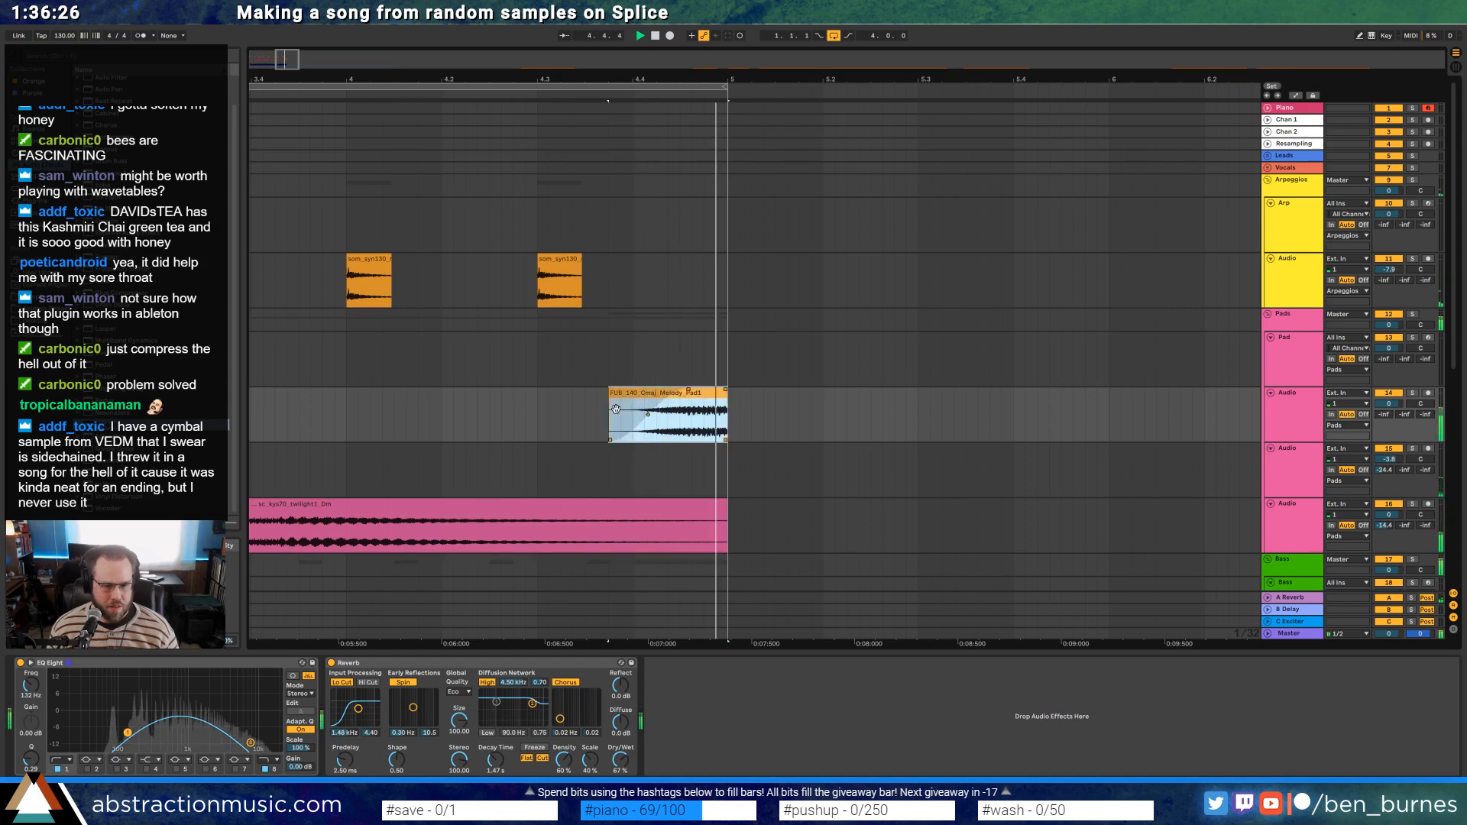
pyautogui.press('space')
pyautogui.click(525, 401)
pyautogui.press('space')
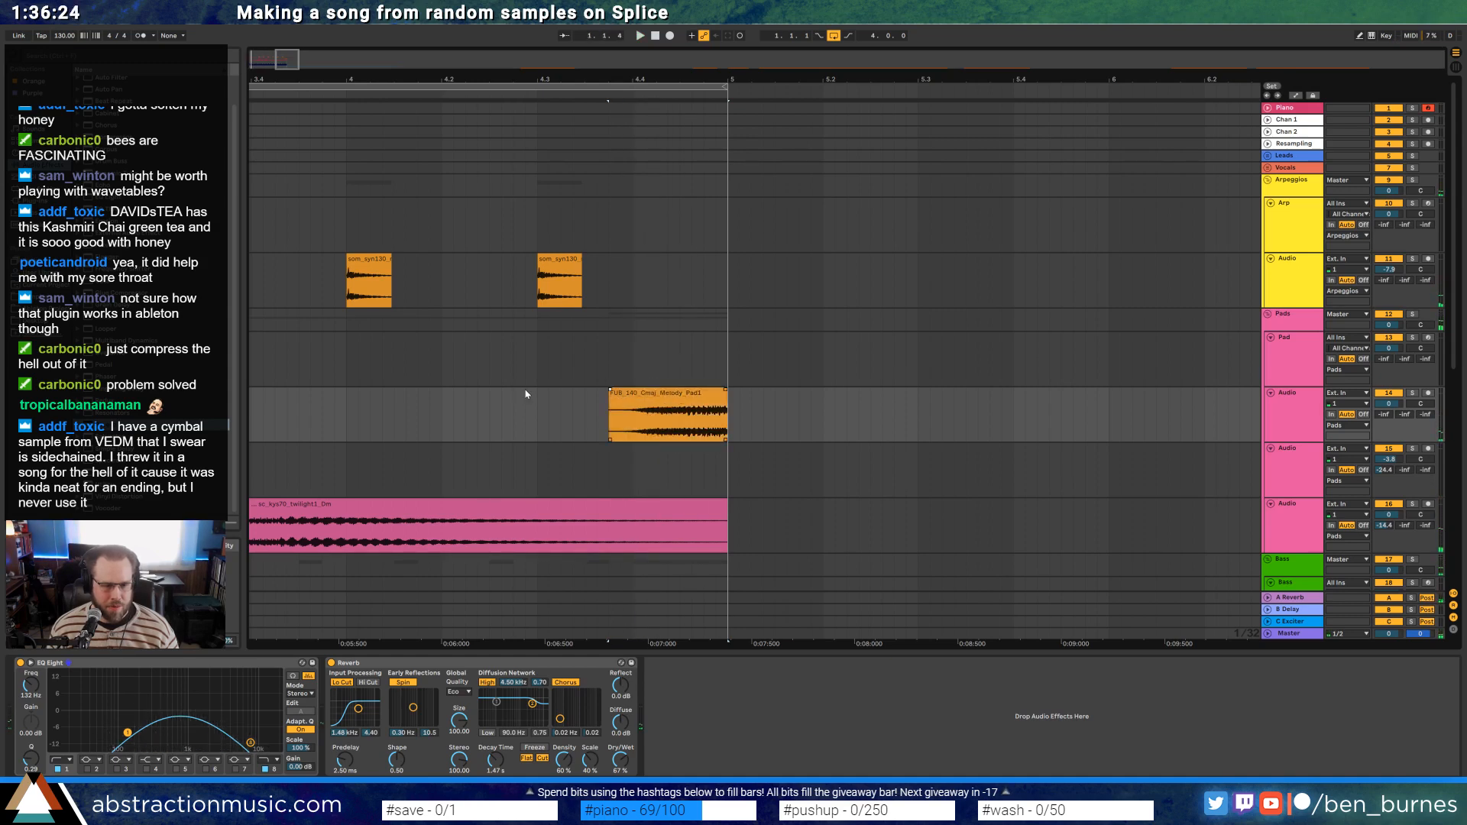
# Lower the EQ Eight's low cut, set its high cut to about 1.98 kHz and set the Reverb's Dry/Wet to 19%
pyautogui.moveTo(127, 734); pyautogui.dragTo(65, 729)
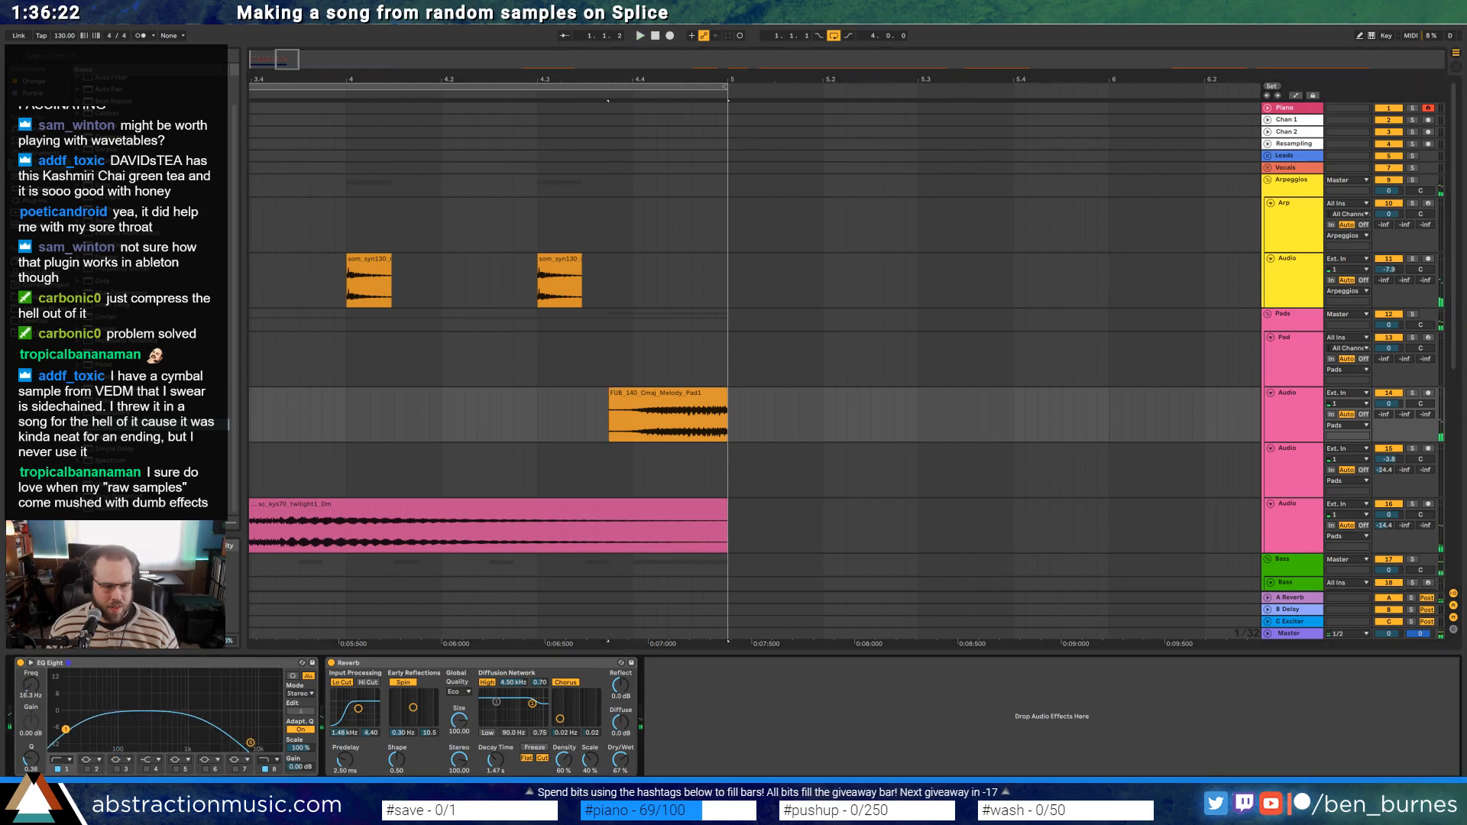
pyautogui.moveTo(249, 742)
pyautogui.mouseDown()
pyautogui.moveTo(177, 737)
pyautogui.moveTo(205, 719)
pyautogui.moveTo(227, 741)
pyautogui.mouseUp()
pyautogui.press('space')
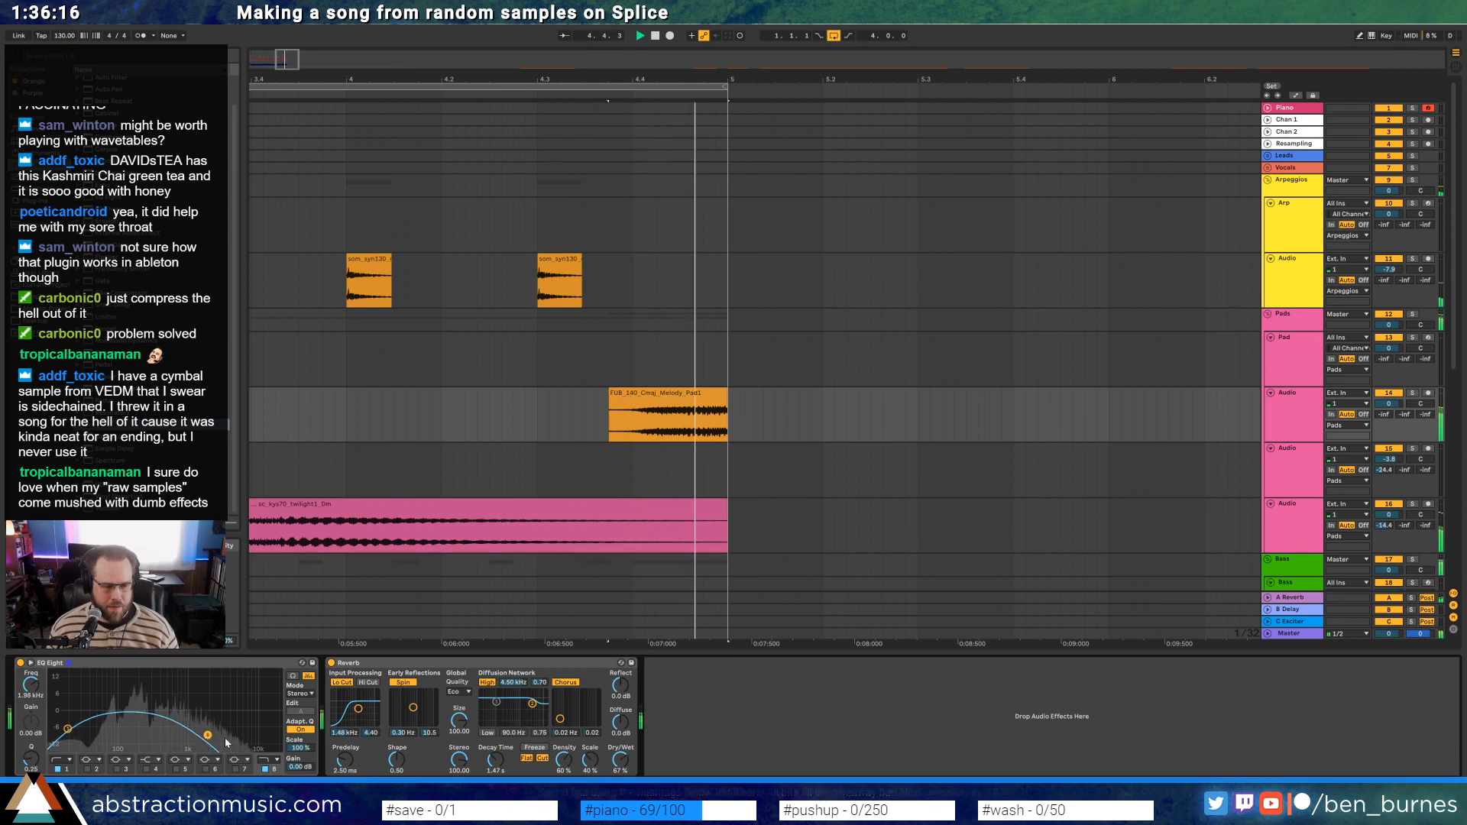
pyautogui.press('space')
pyautogui.moveTo(623, 760); pyautogui.dragTo(625, 766)
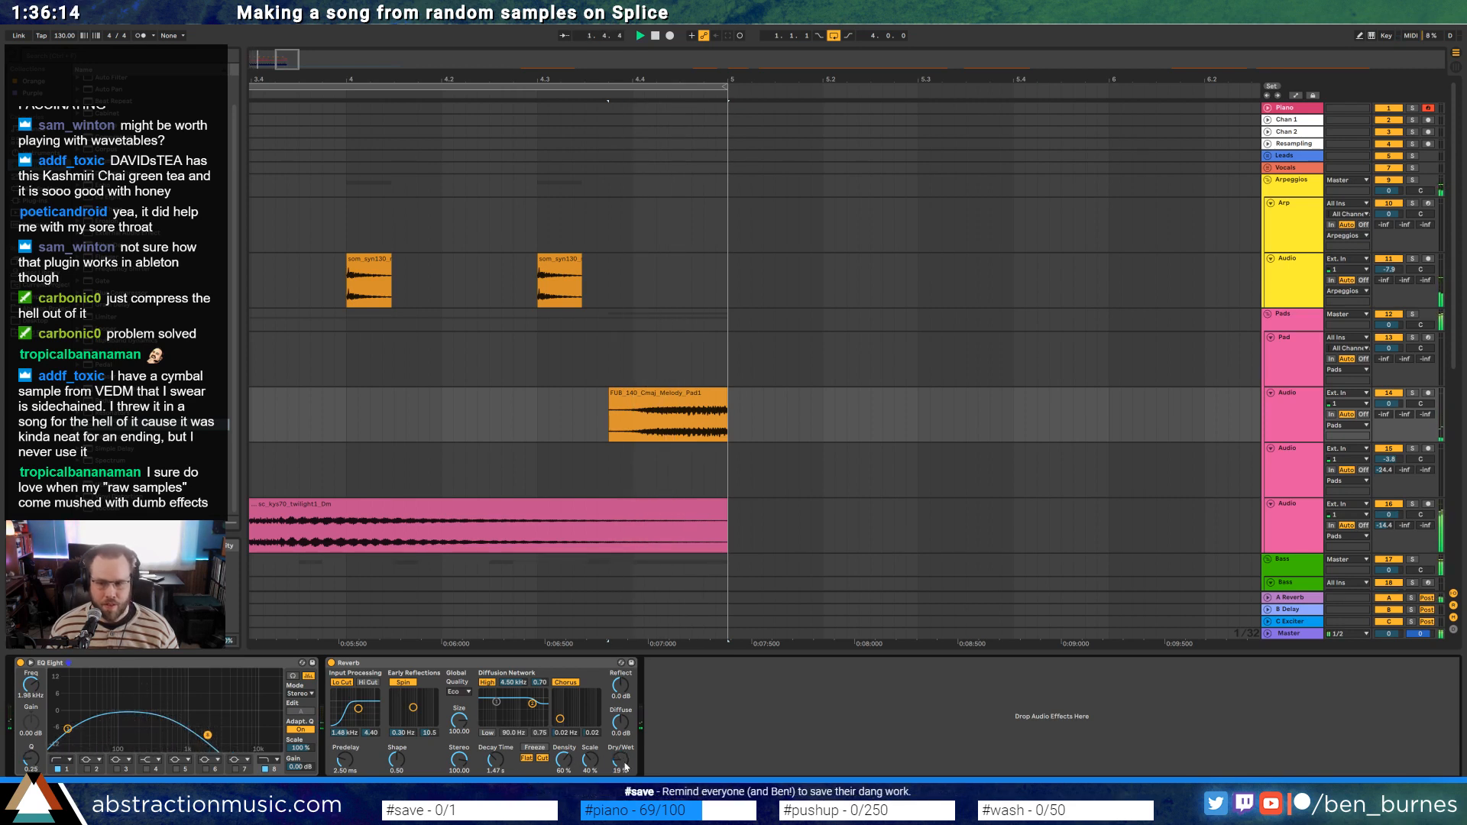
pyautogui.press('space')
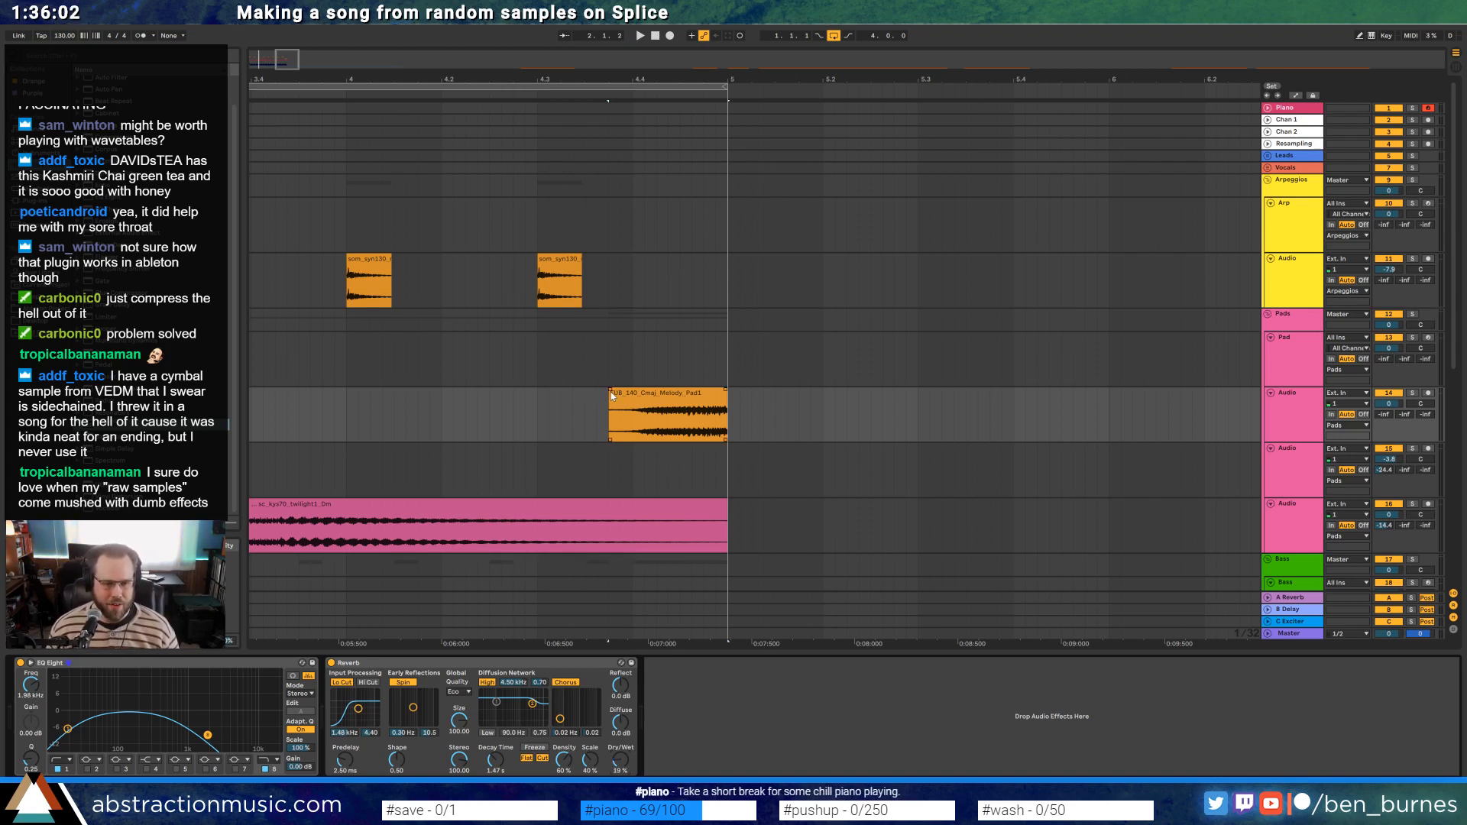
# Adjust the FUB_140_Cmaj_Melody_Pad1 swell's fade-in and lower its track volume while auditioning the loop
pyautogui.moveTo(611, 396); pyautogui.dragTo(683, 403)
pyautogui.click(642, 394)
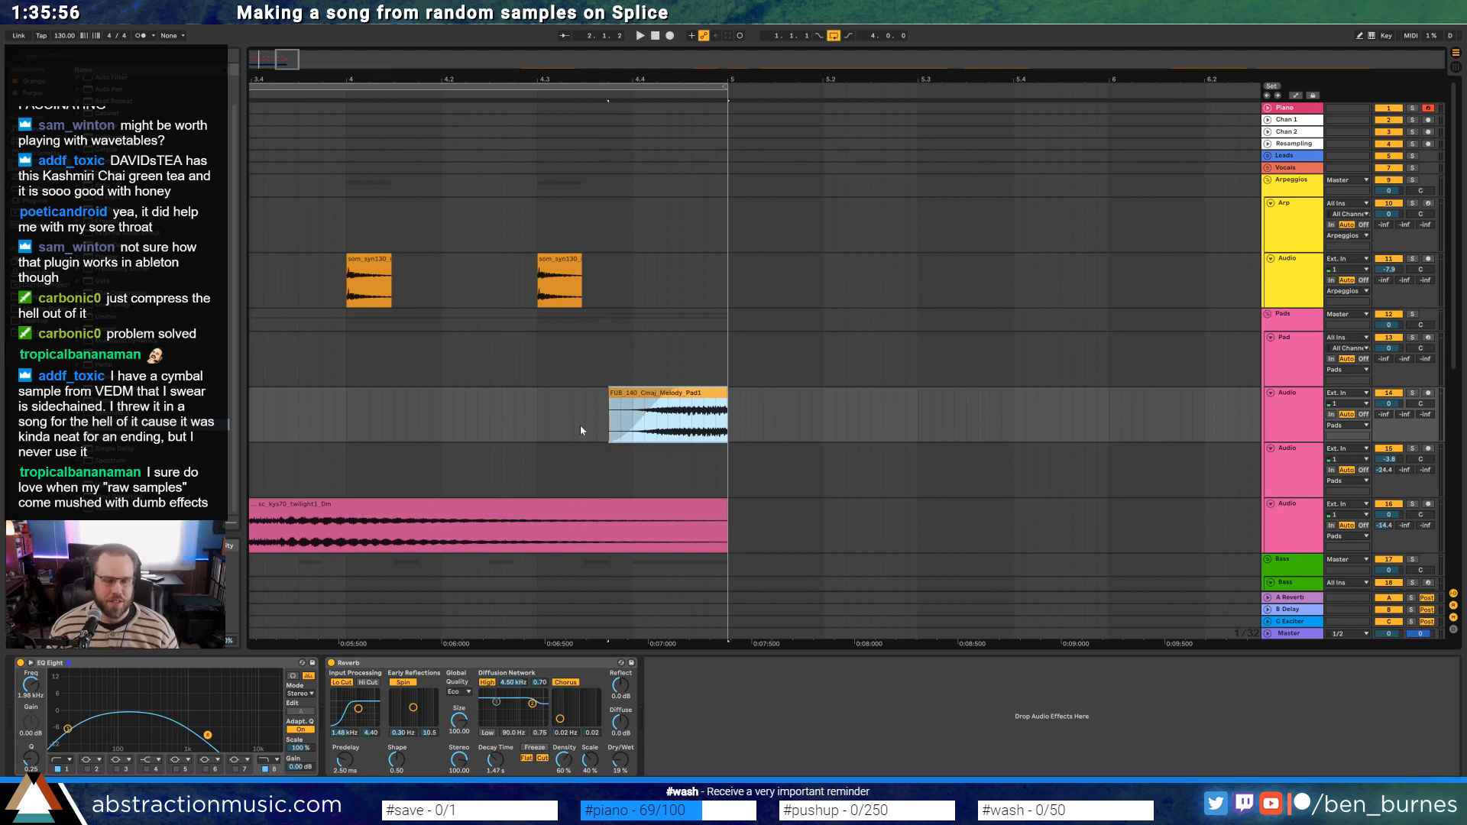
pyautogui.click(530, 428)
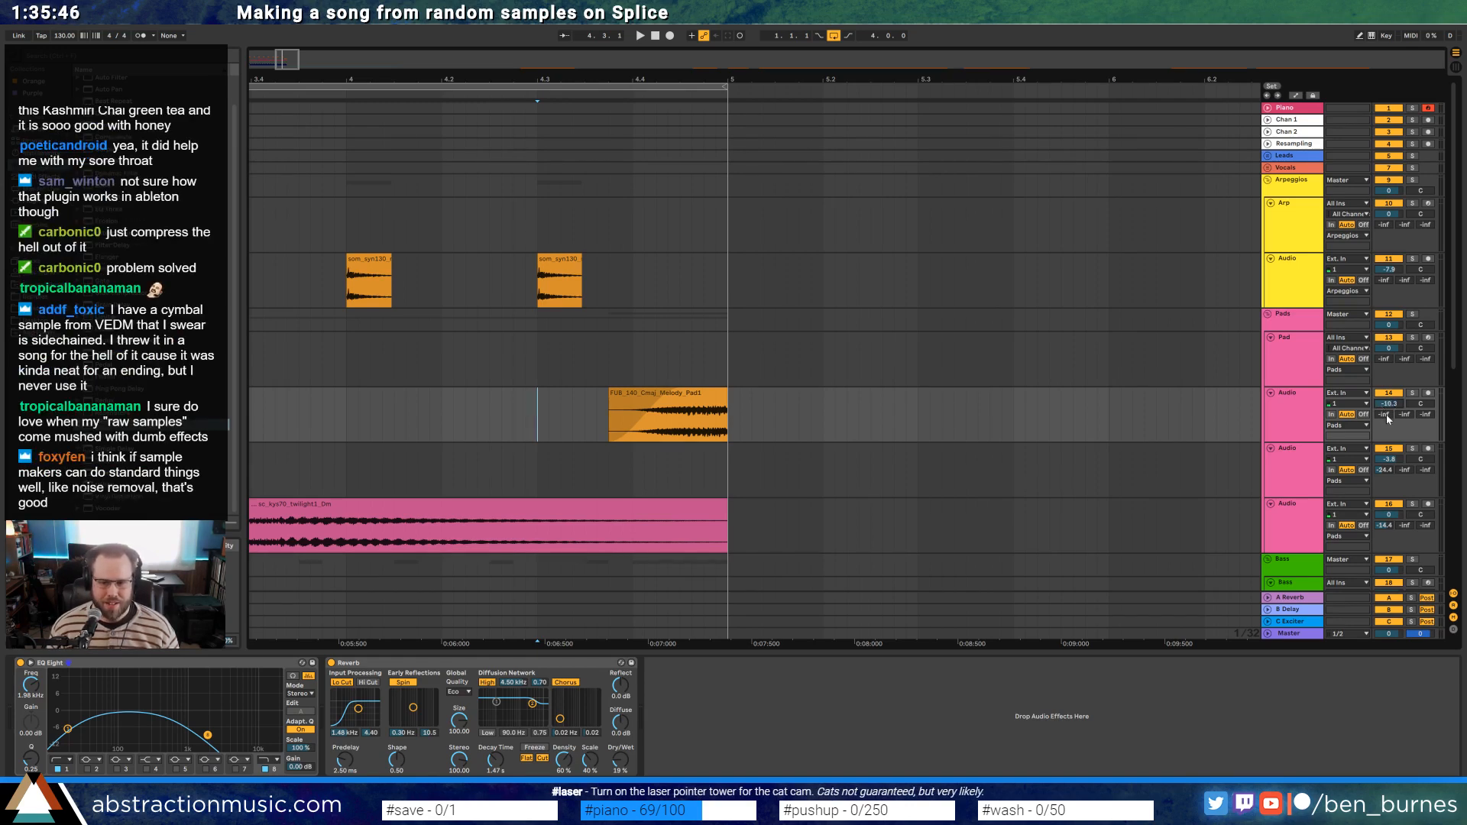
pyautogui.press('space')
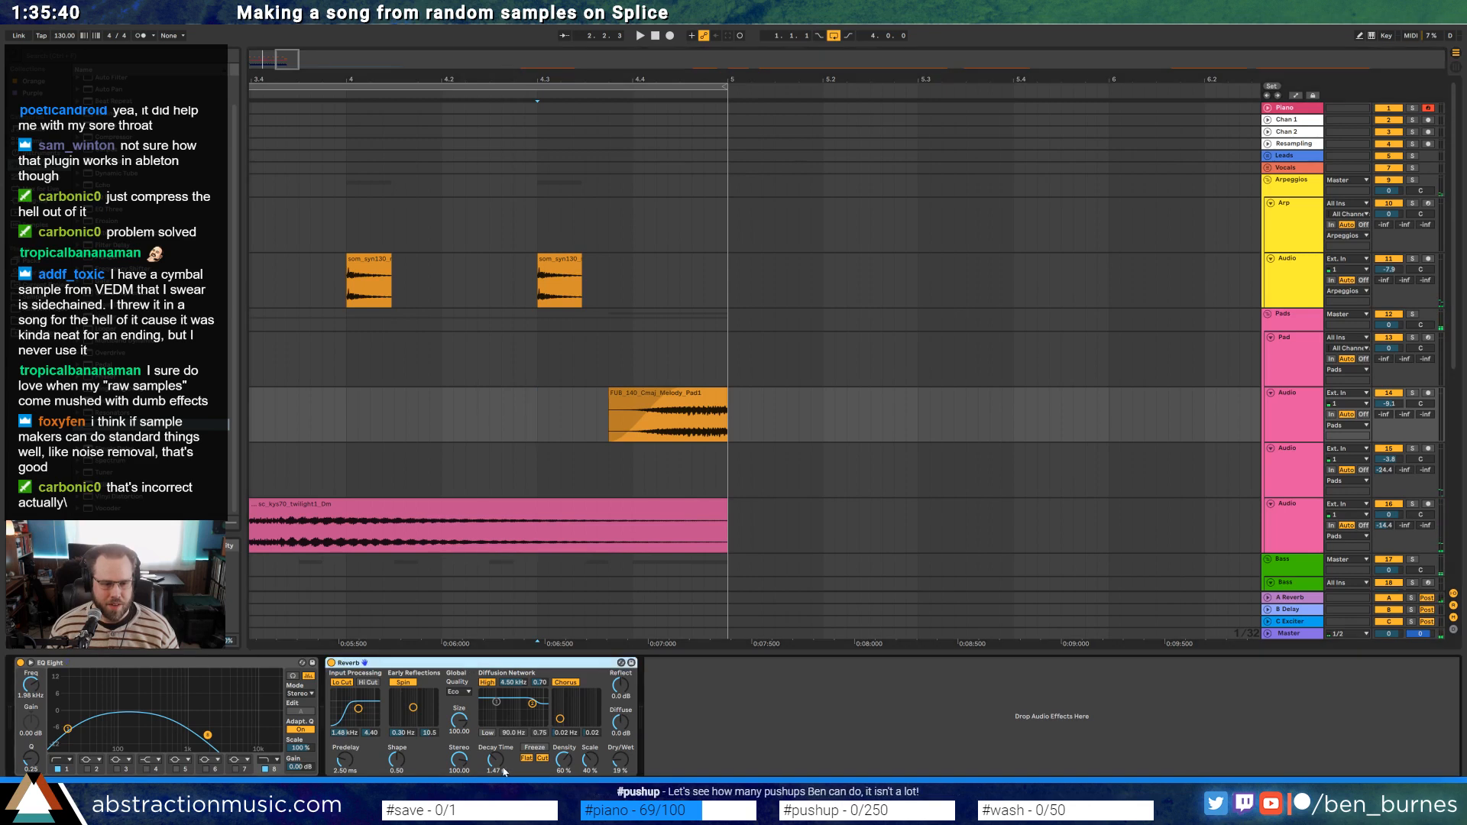
# Insert a Ping Pong Delay between the EQ Eight and the Reverb, with 40% feedback and 24% Dry/Wet
pyautogui.moveTo(114, 389); pyautogui.dragTo(411, 682)
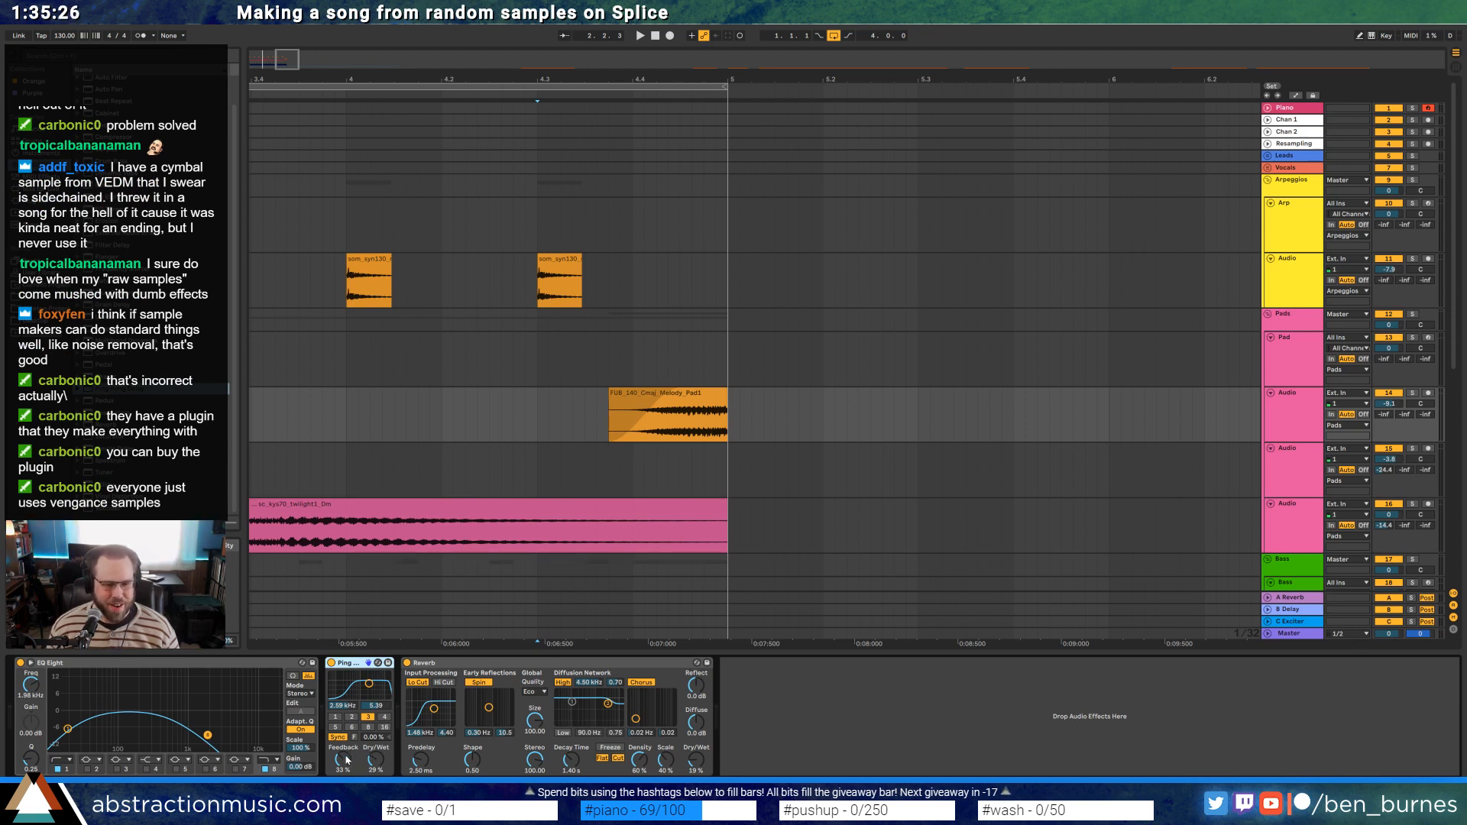
pyautogui.moveTo(343, 759); pyautogui.dragTo(376, 762)
pyautogui.press('space')
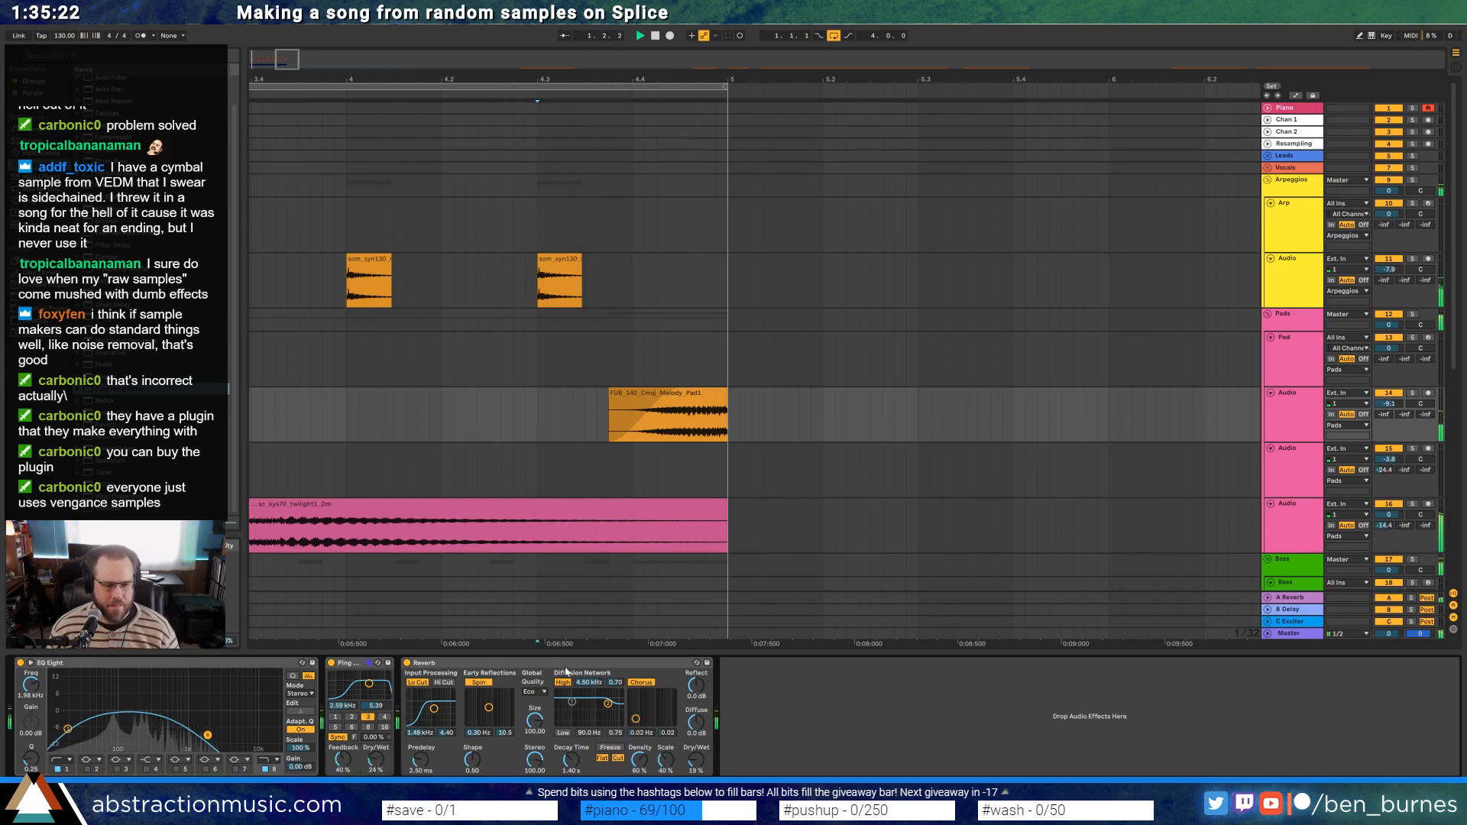
# Delete the Reverb from the swell's track, then raise the EQ Eight's low cut and set its high cut to about 7.11 kHz
pyautogui.click(565, 671)
pyautogui.press('Delete')
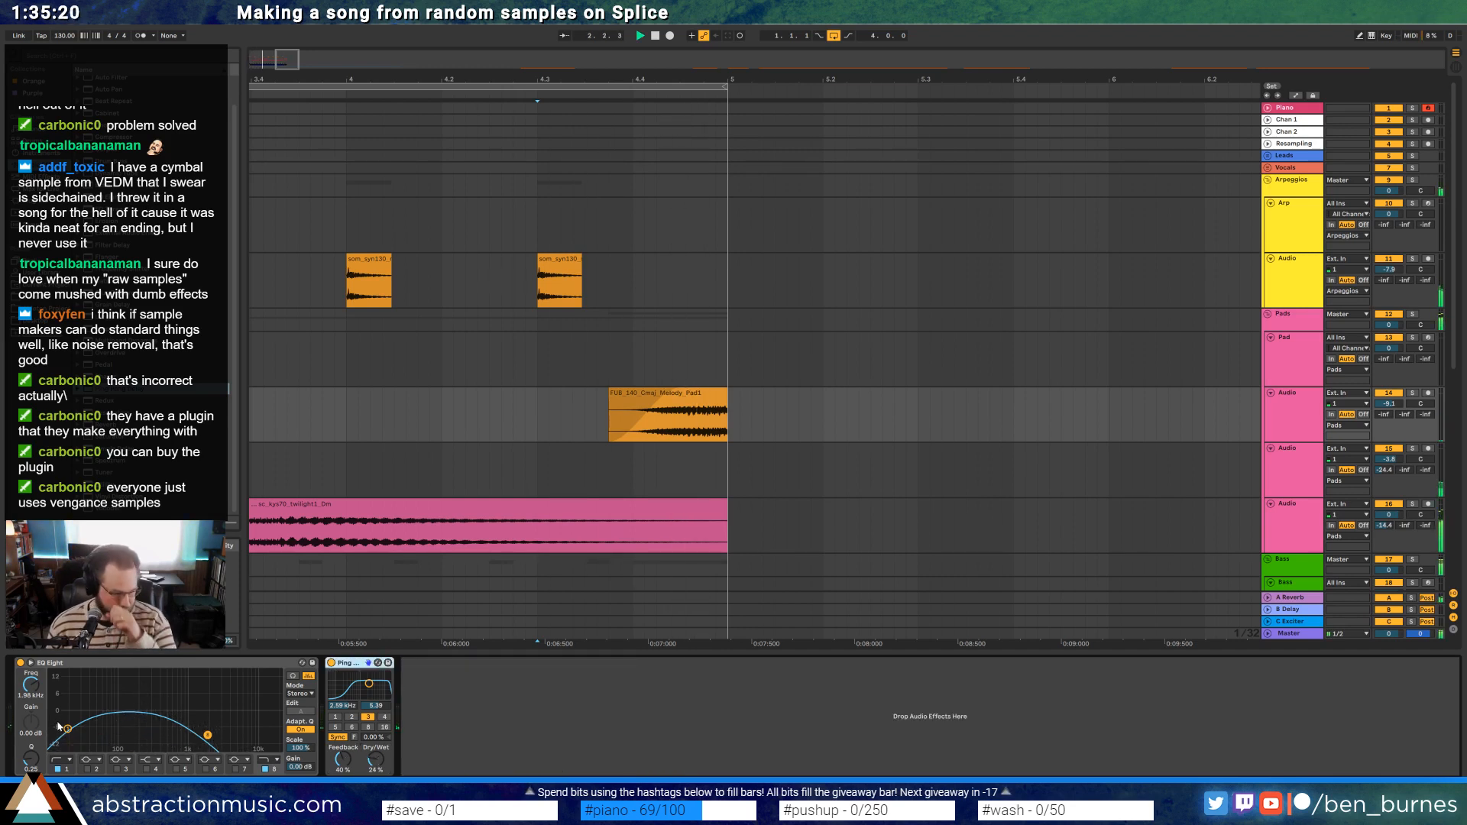
pyautogui.moveTo(66, 729); pyautogui.dragTo(244, 743)
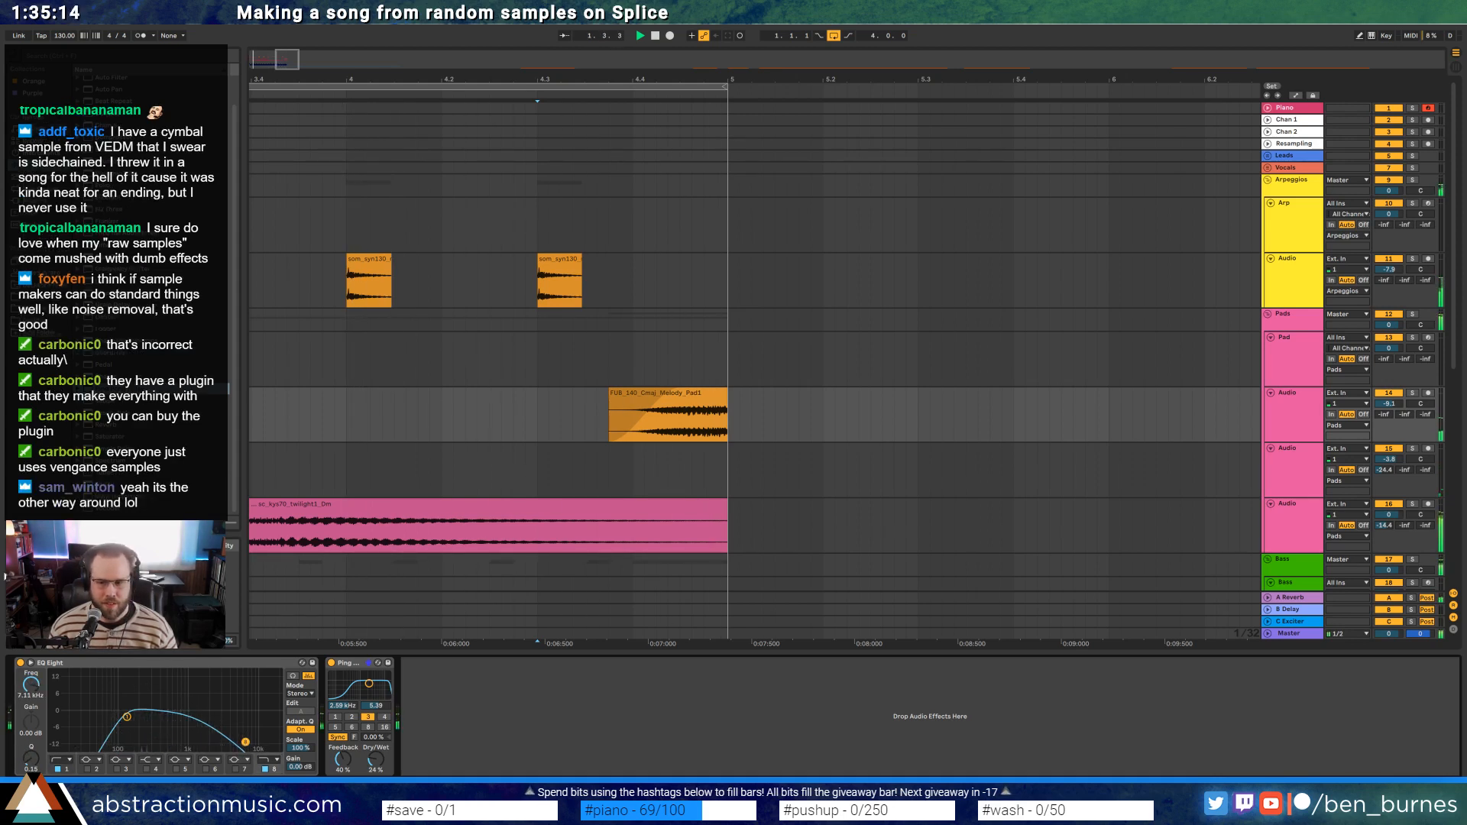
pyautogui.press('space')
# Turn on warping for the FUB_140_Cmaj_Melody_Pad1 swell, adjust its warp settings and play the result from bar 4
pyautogui.doubleClick(661, 418)
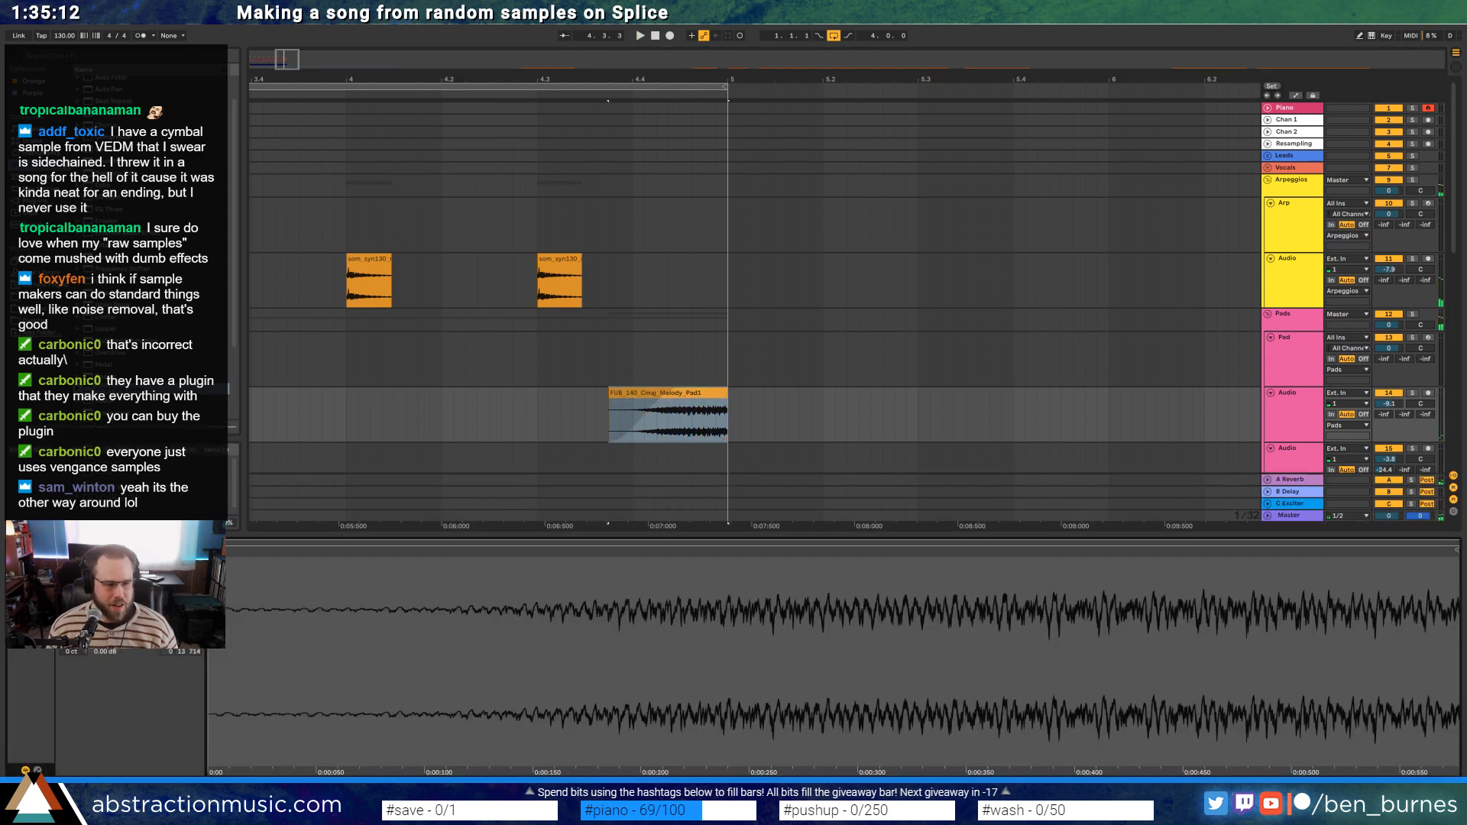
pyautogui.click(140, 572)
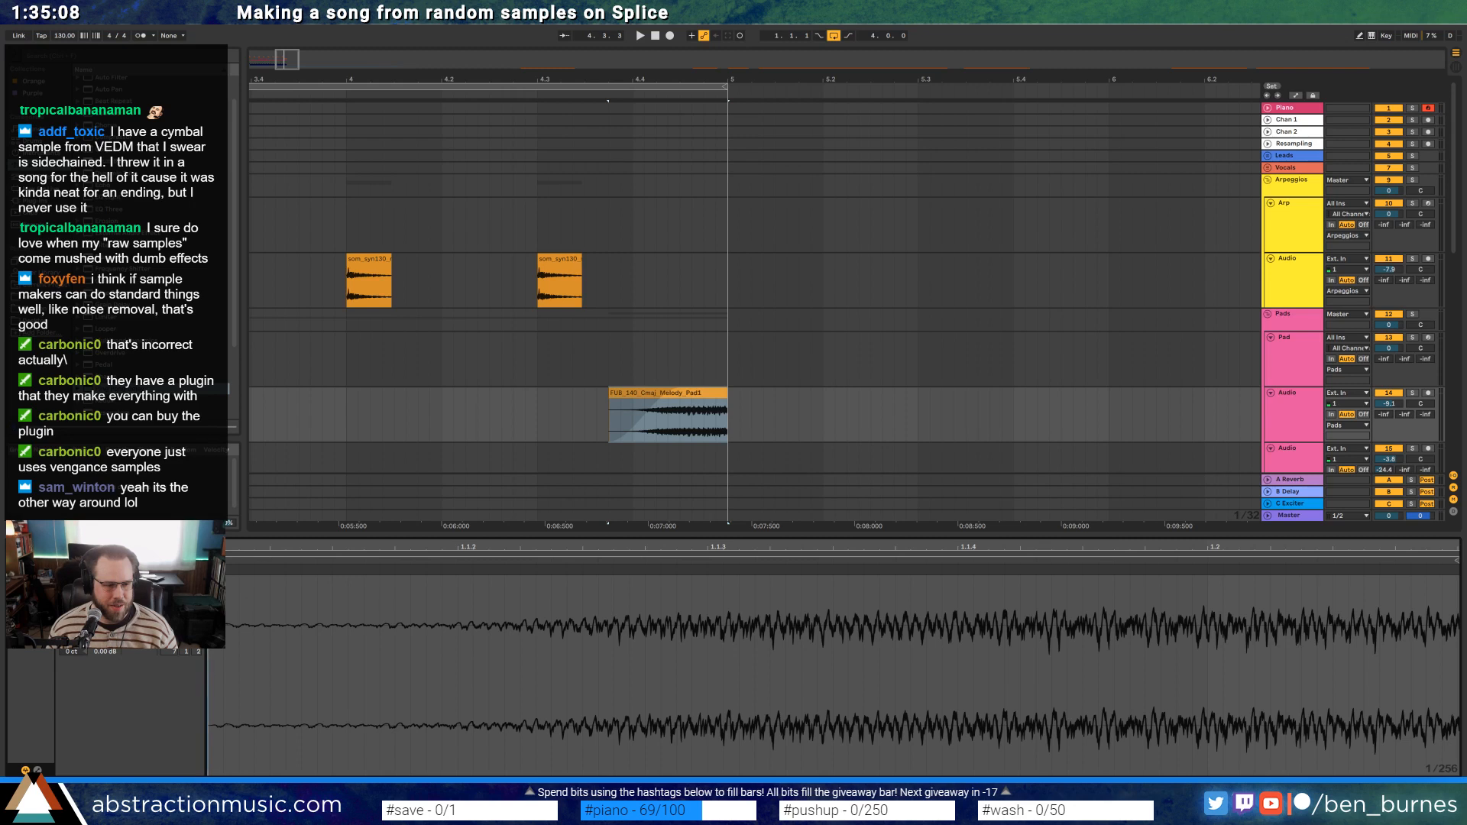
pyautogui.click(144, 615)
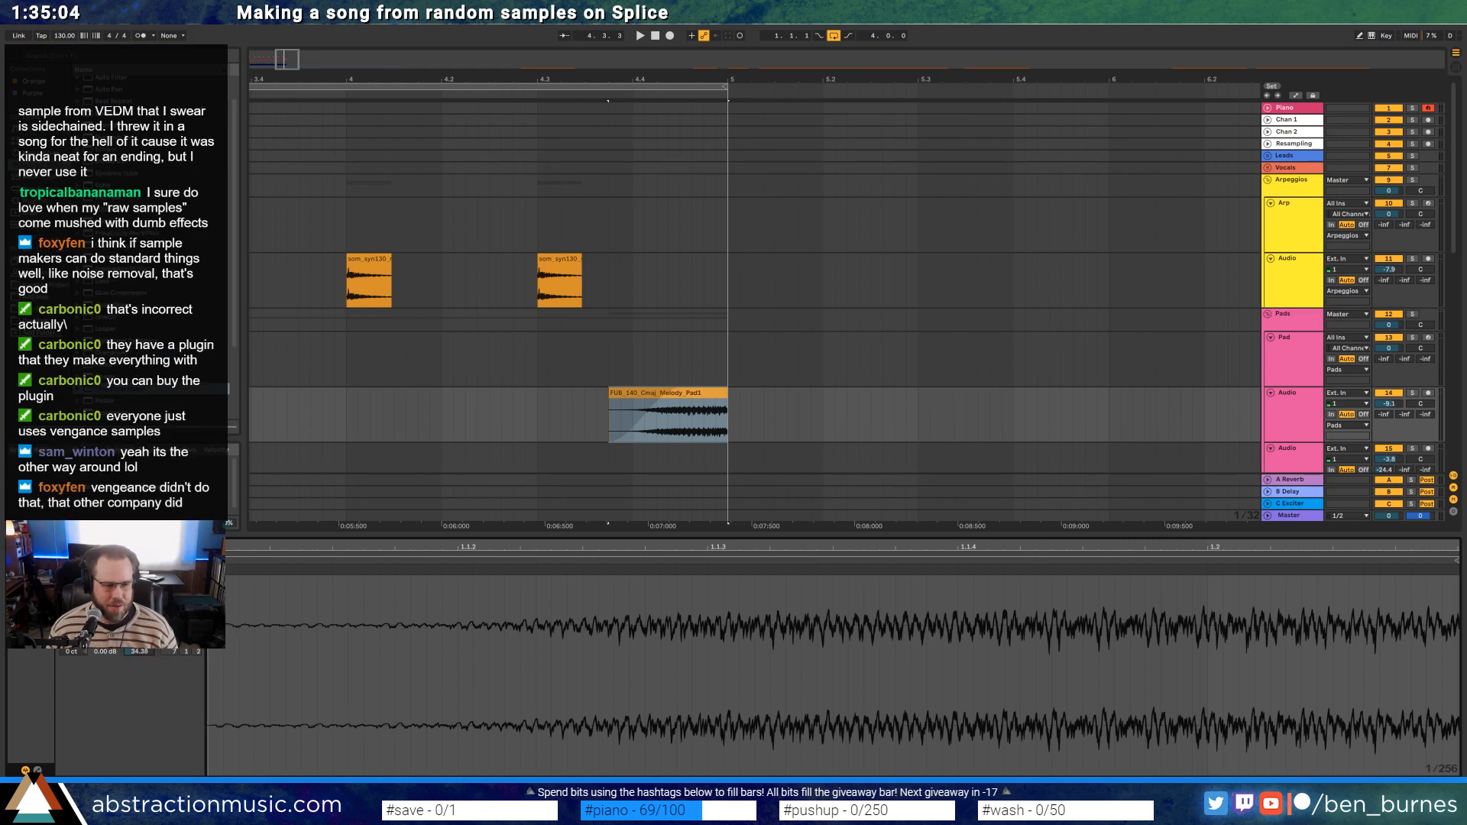
pyautogui.moveTo(145, 652); pyautogui.dragTo(145, 634)
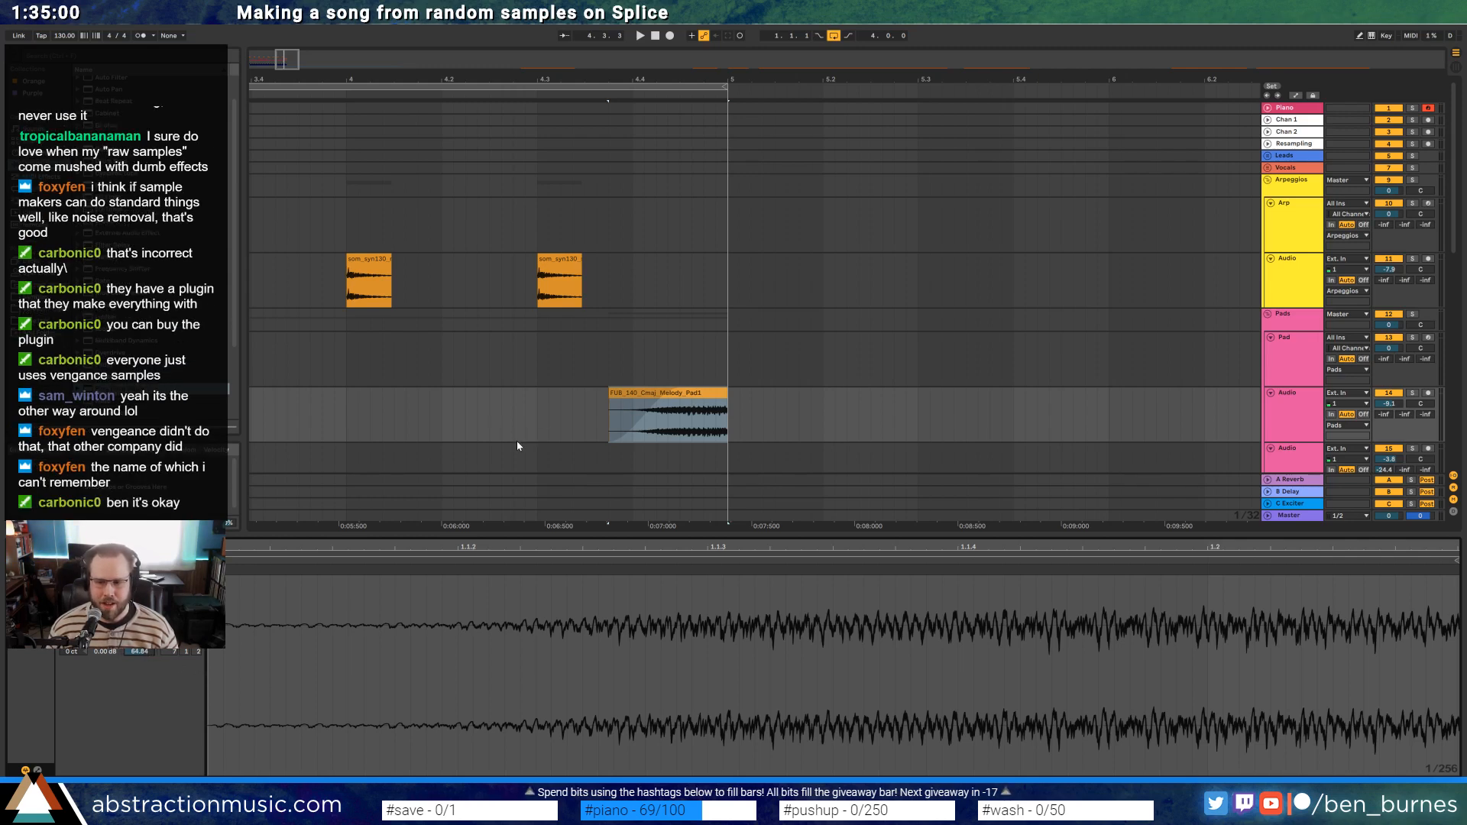
pyautogui.click(346, 425)
pyautogui.press('space')
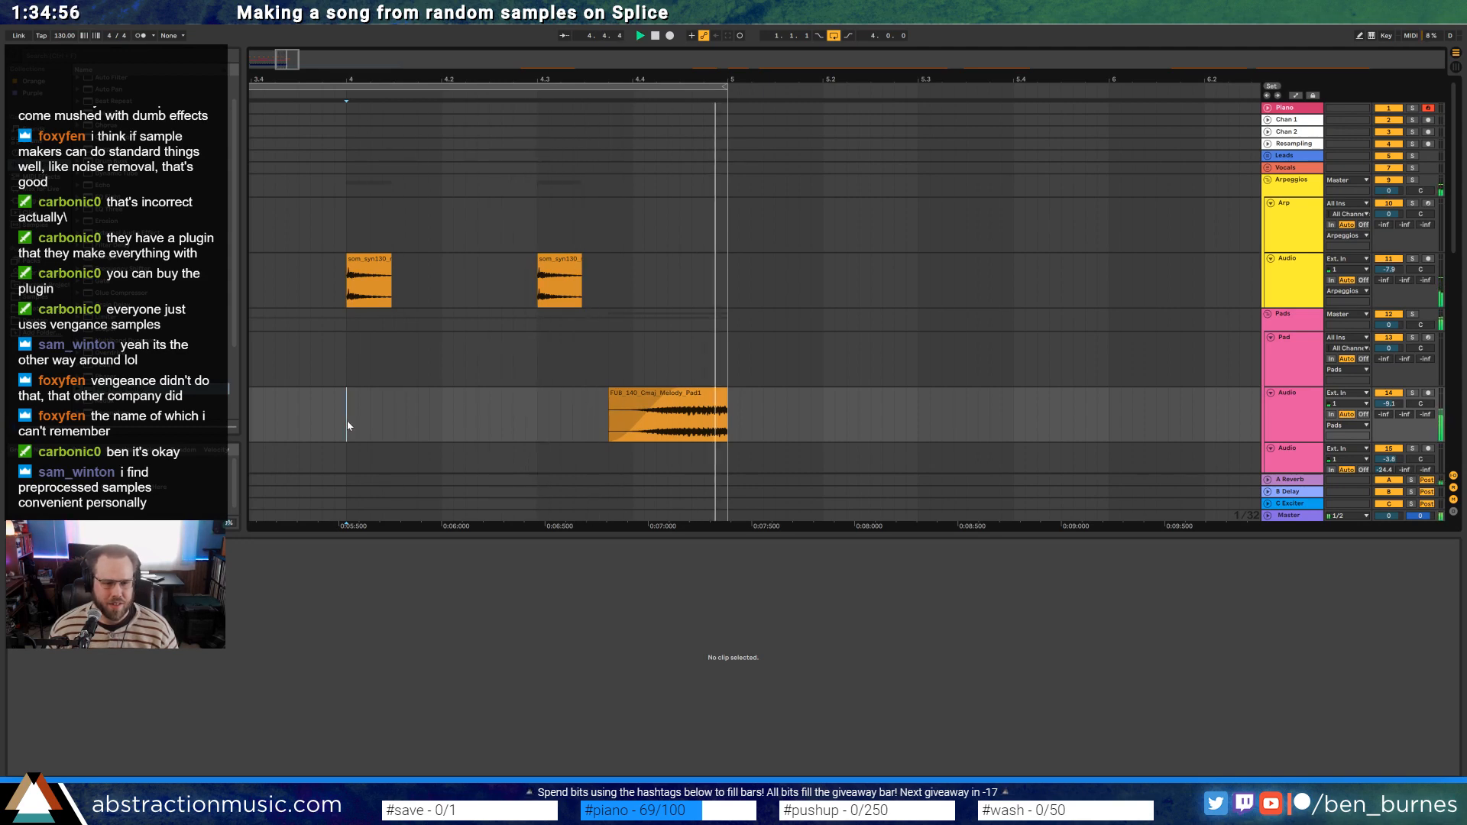
# Assign the track colour to the FUB_140_Cmaj_Melody_Pad1 swell's clip and play it in the loop
pyautogui.click(703, 405)
pyautogui.click(1281, 396)
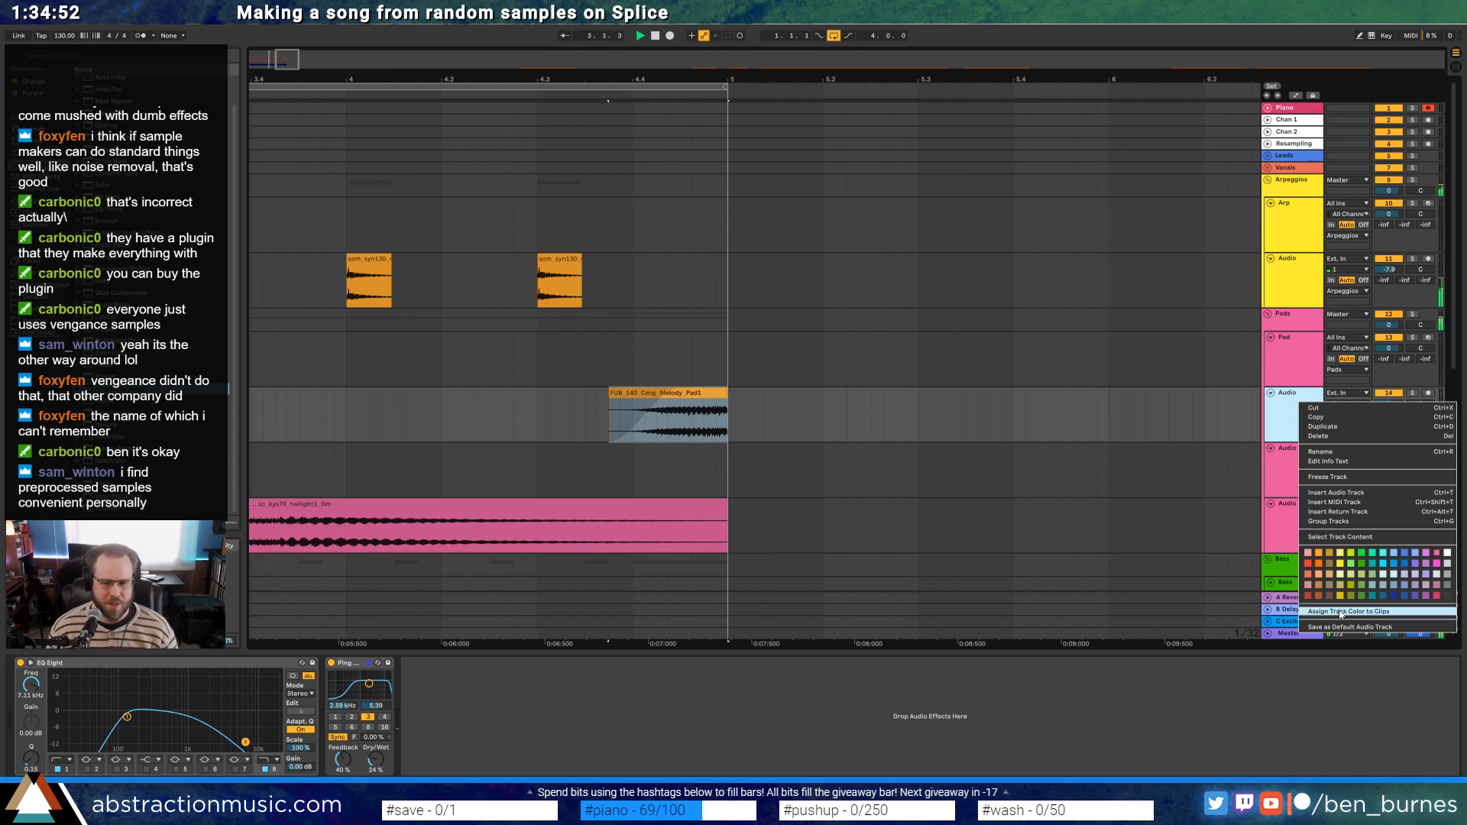
pyautogui.rightClick(1292, 395)
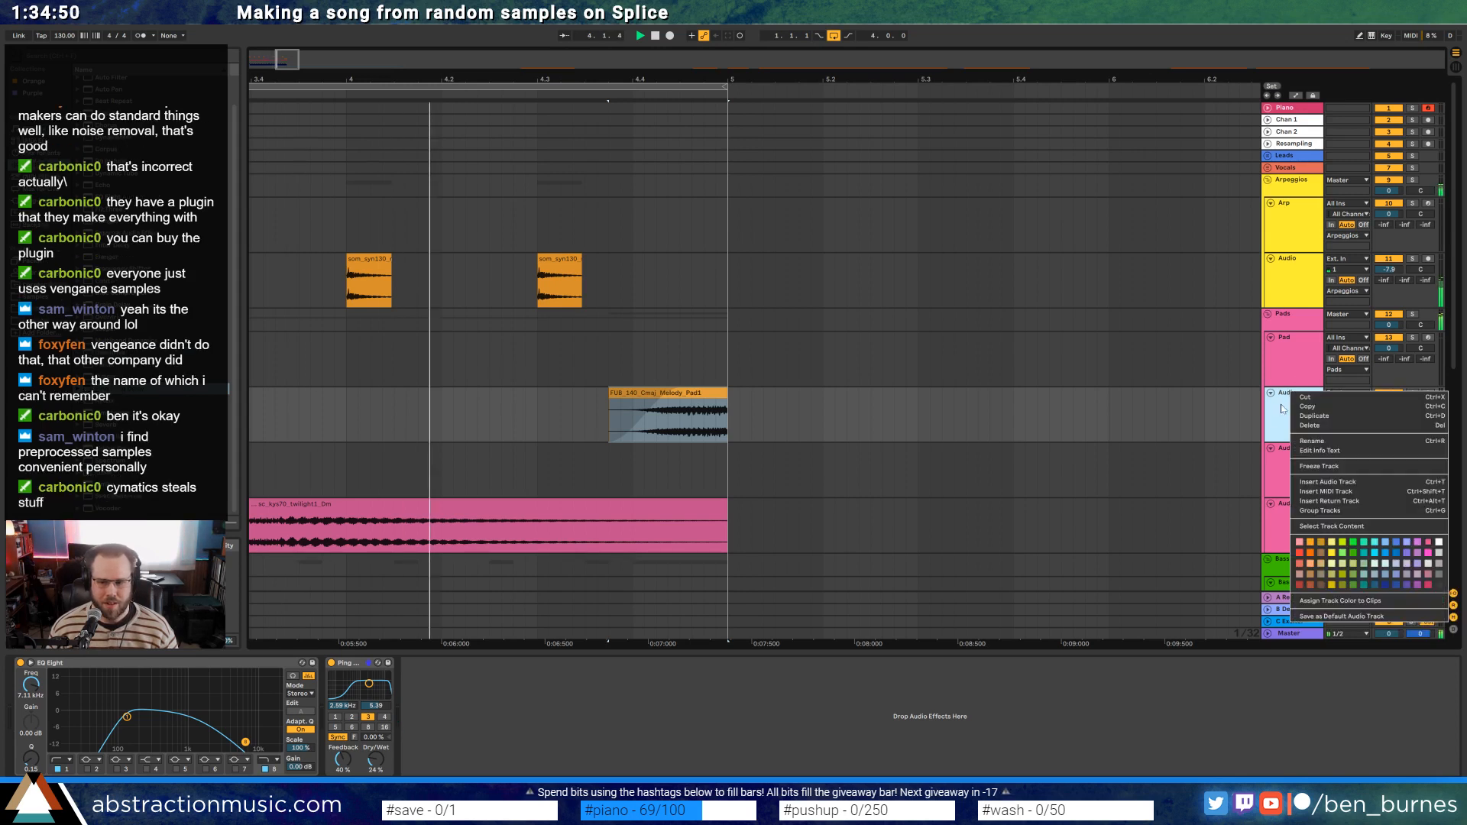
pyautogui.press('Escape')
pyautogui.press('space')
pyautogui.click(500, 417)
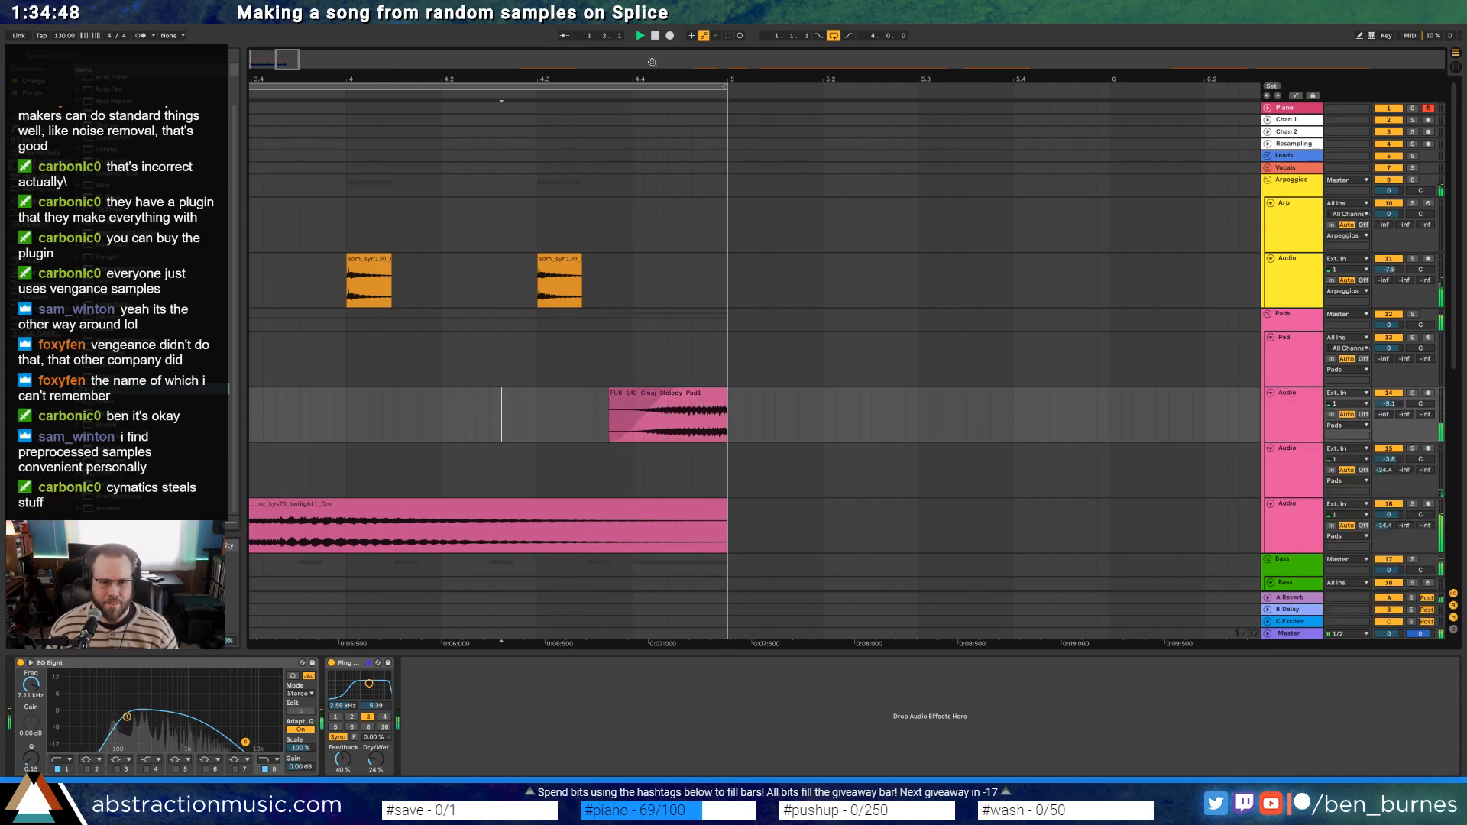
# Delete the empty Pad track from the Pads group
pyautogui.press('-')
pyautogui.press('-')
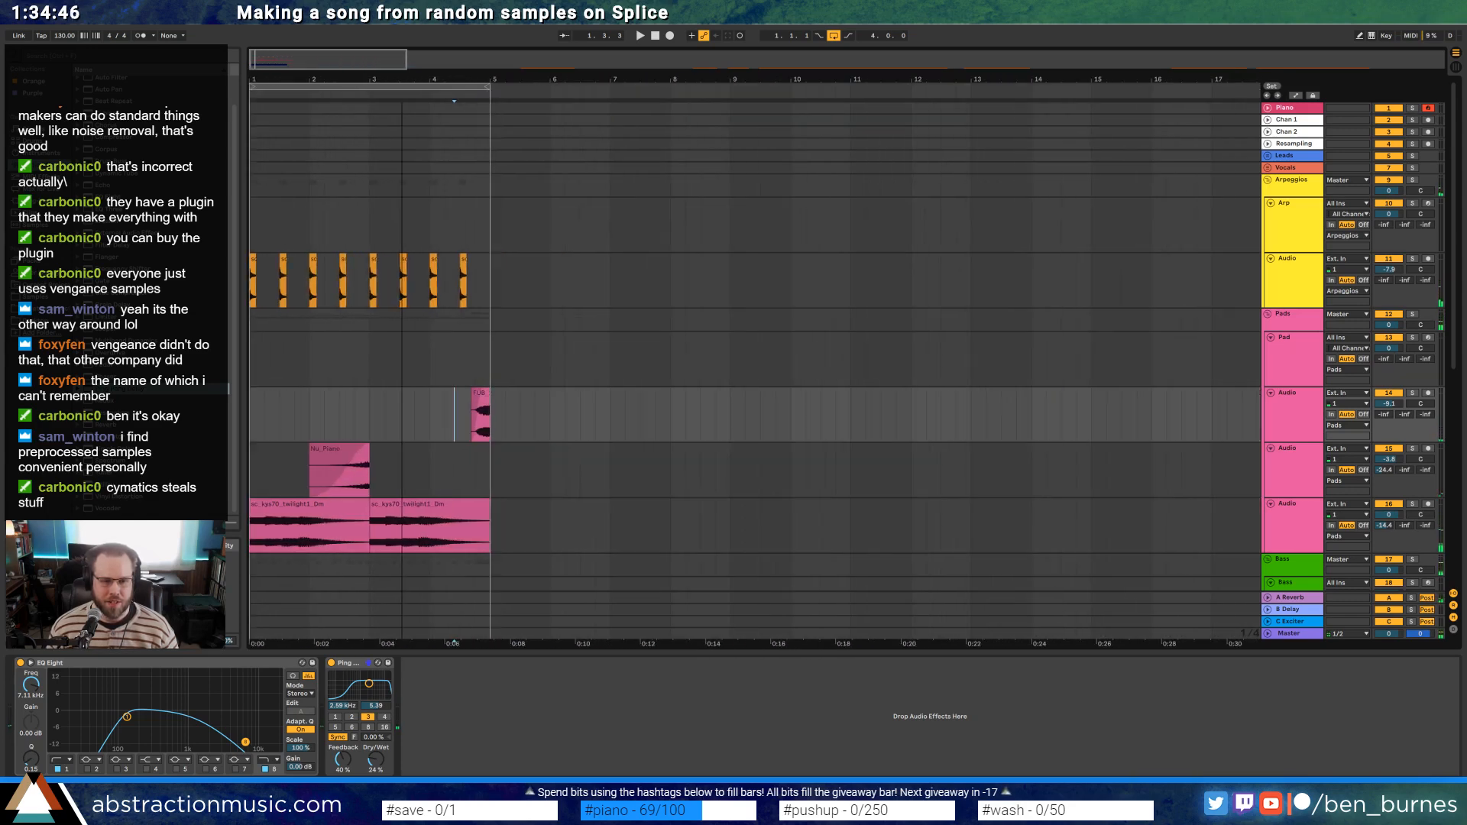
pyautogui.click(1283, 351)
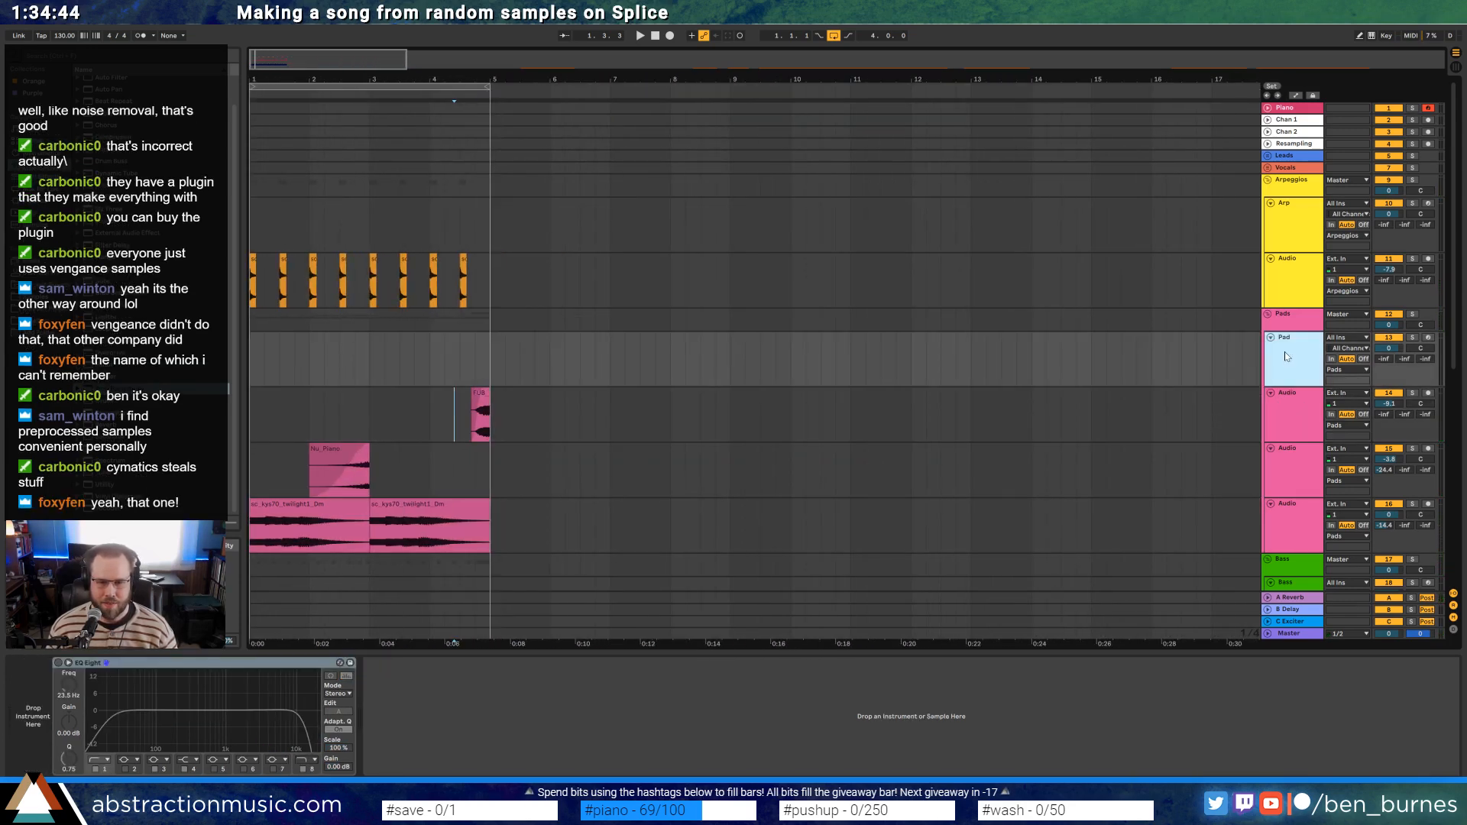
pyautogui.press('Delete')
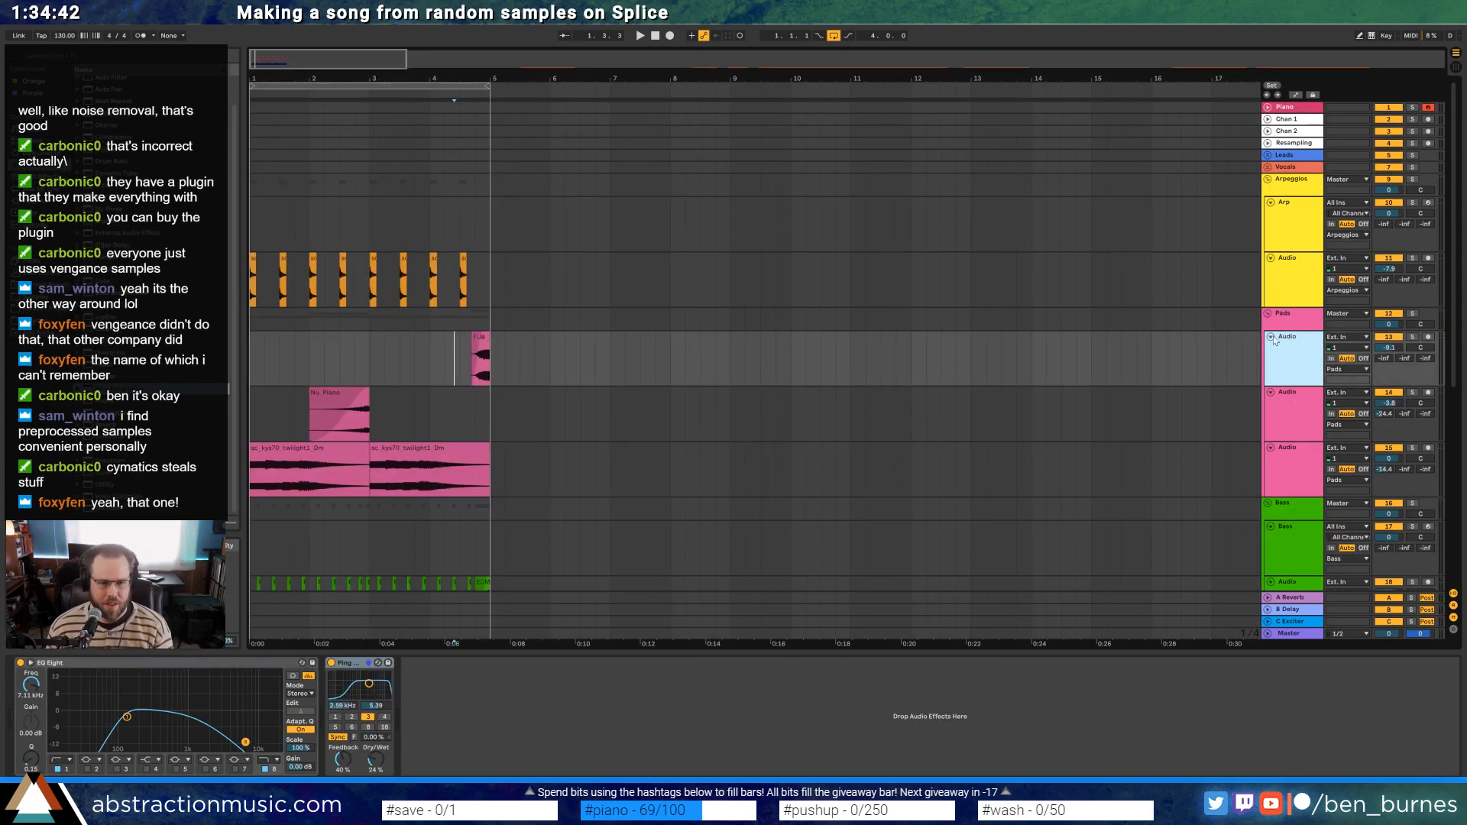
# Assign the track colour to the synth clips on the Arpeggios group's audio track
pyautogui.click(1292, 286)
pyautogui.rightClick(1290, 286)
pyautogui.click(1348, 502)
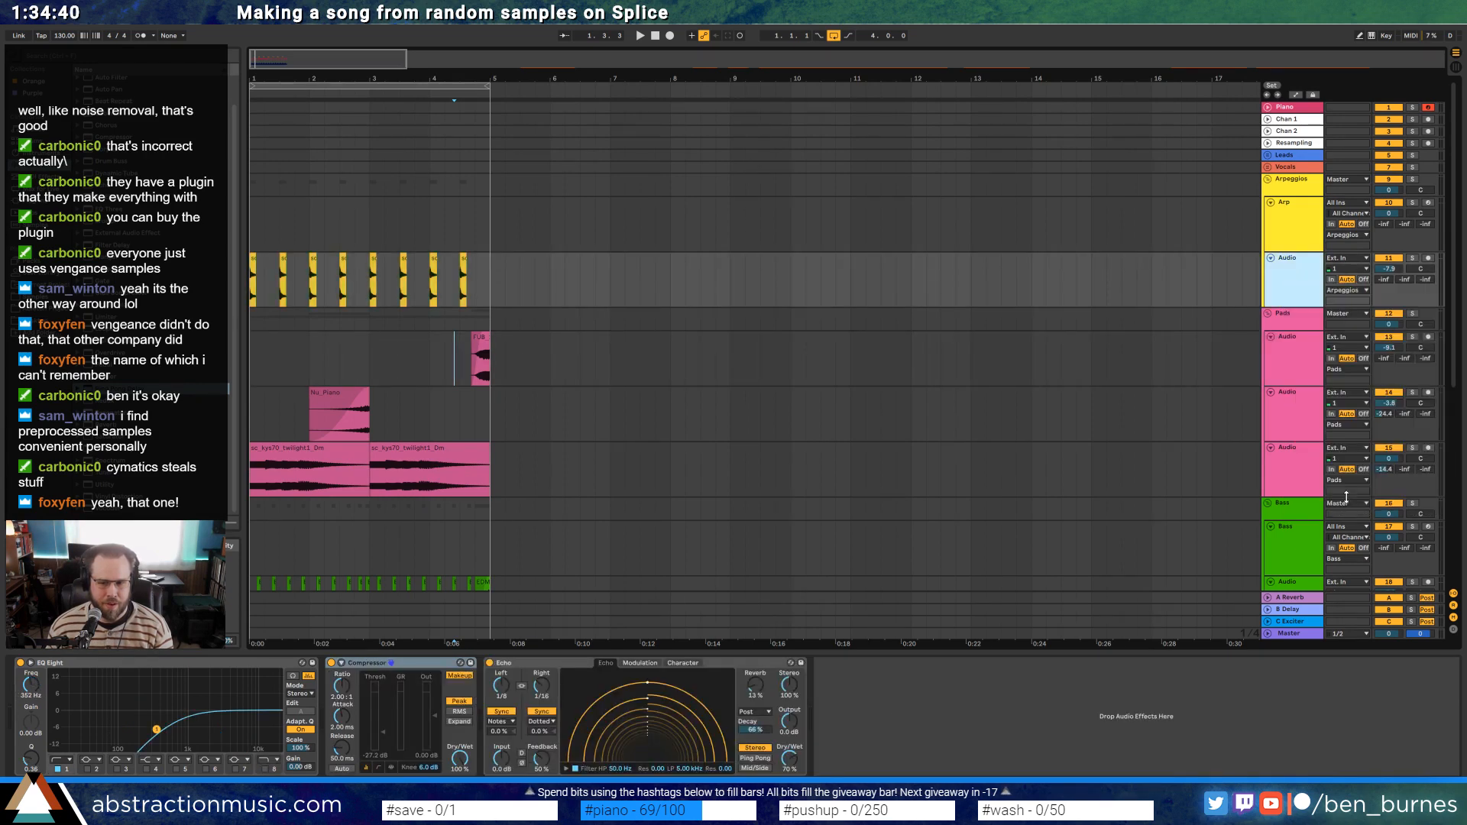
# Fold the three audio tracks in the Pads group and both tracks in the Bass group
pyautogui.scroll(-3, 844, 398)
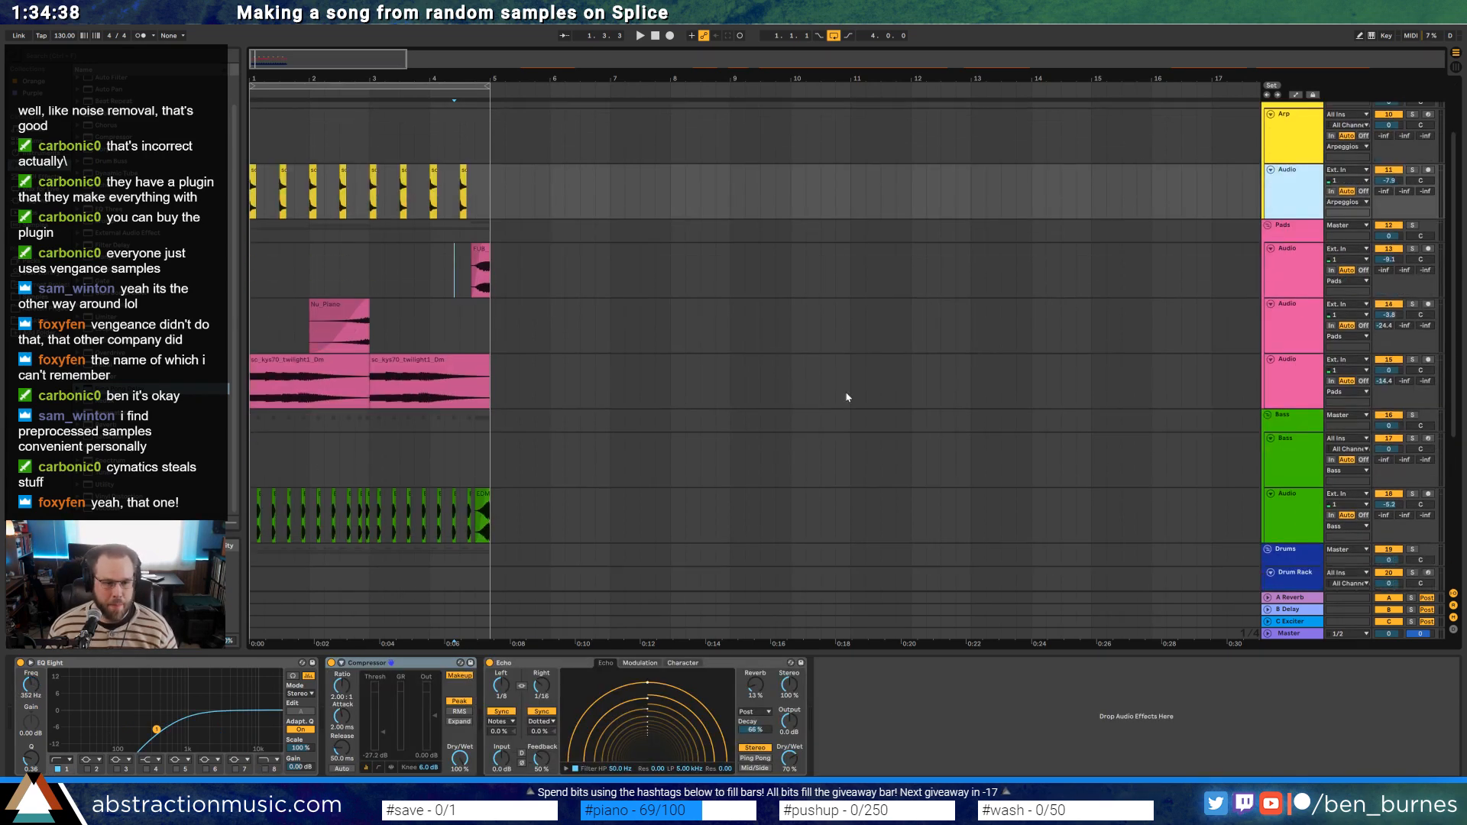
pyautogui.click(1271, 250)
pyautogui.click(1271, 260)
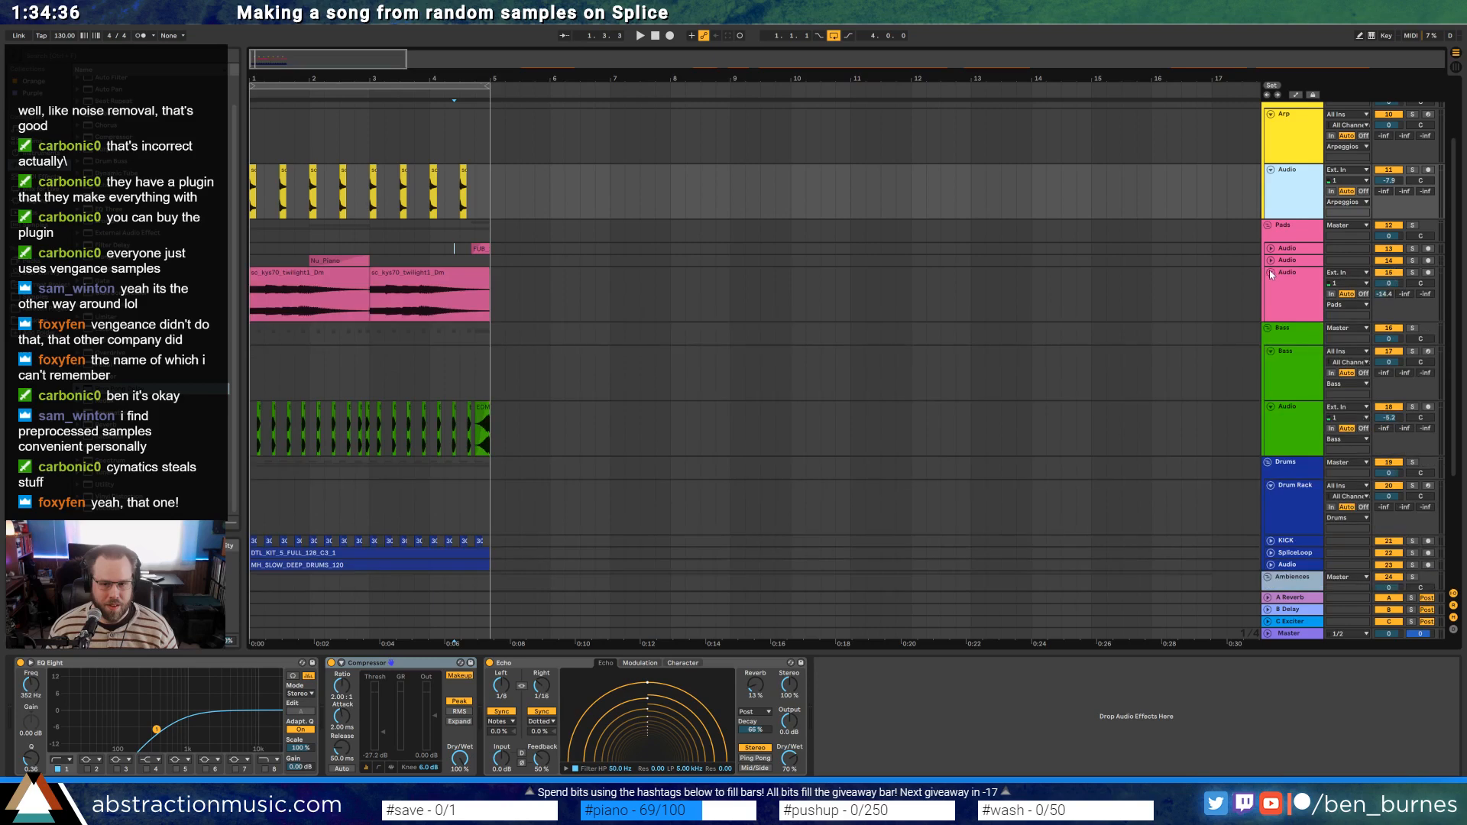
pyautogui.click(1271, 273)
pyautogui.click(1270, 308)
pyautogui.click(1271, 319)
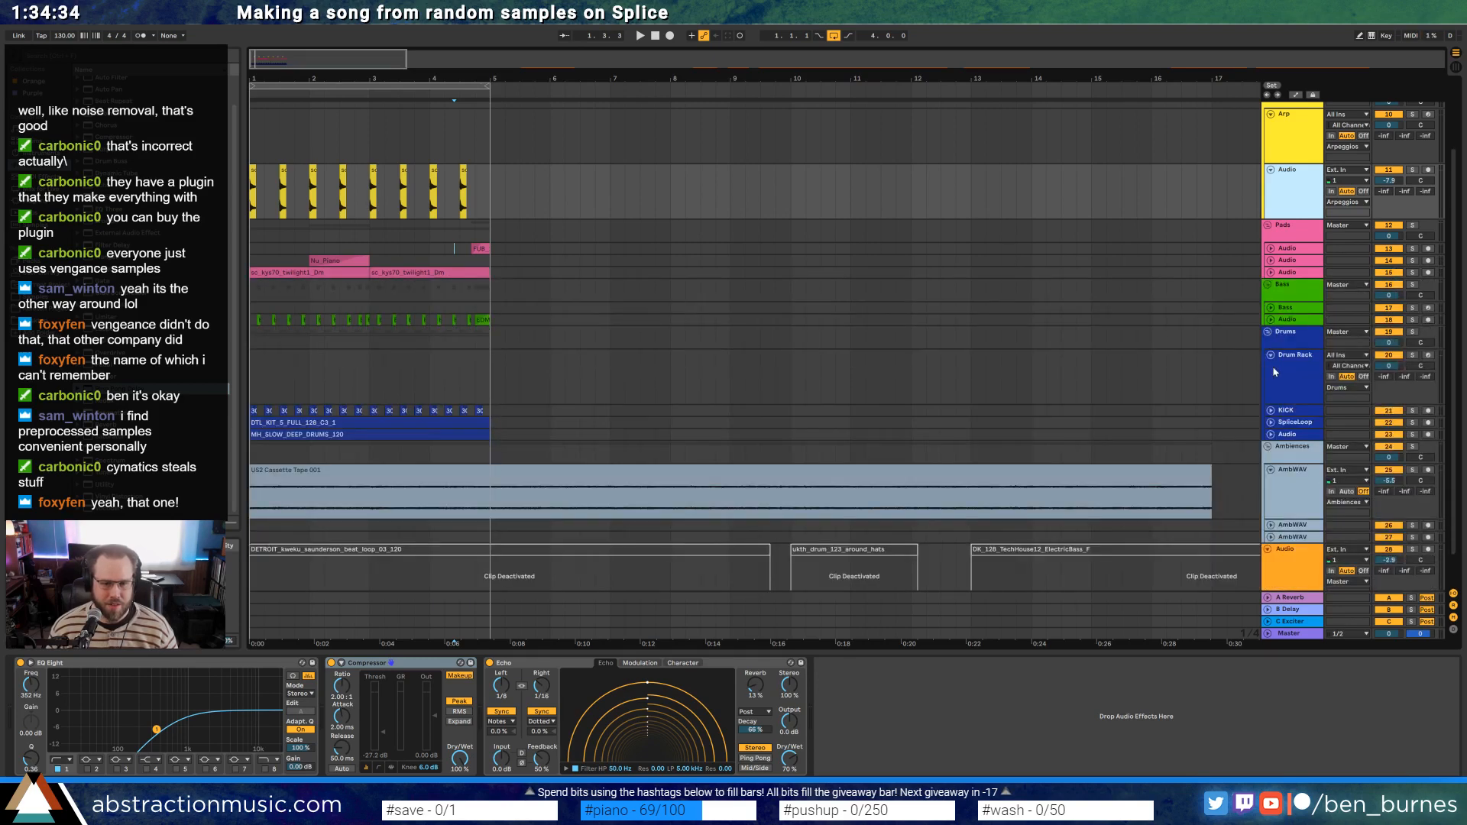
# Delete the empty Drum Rack track from the Drums group and fold the first AmbWAV track
pyautogui.click(1295, 367)
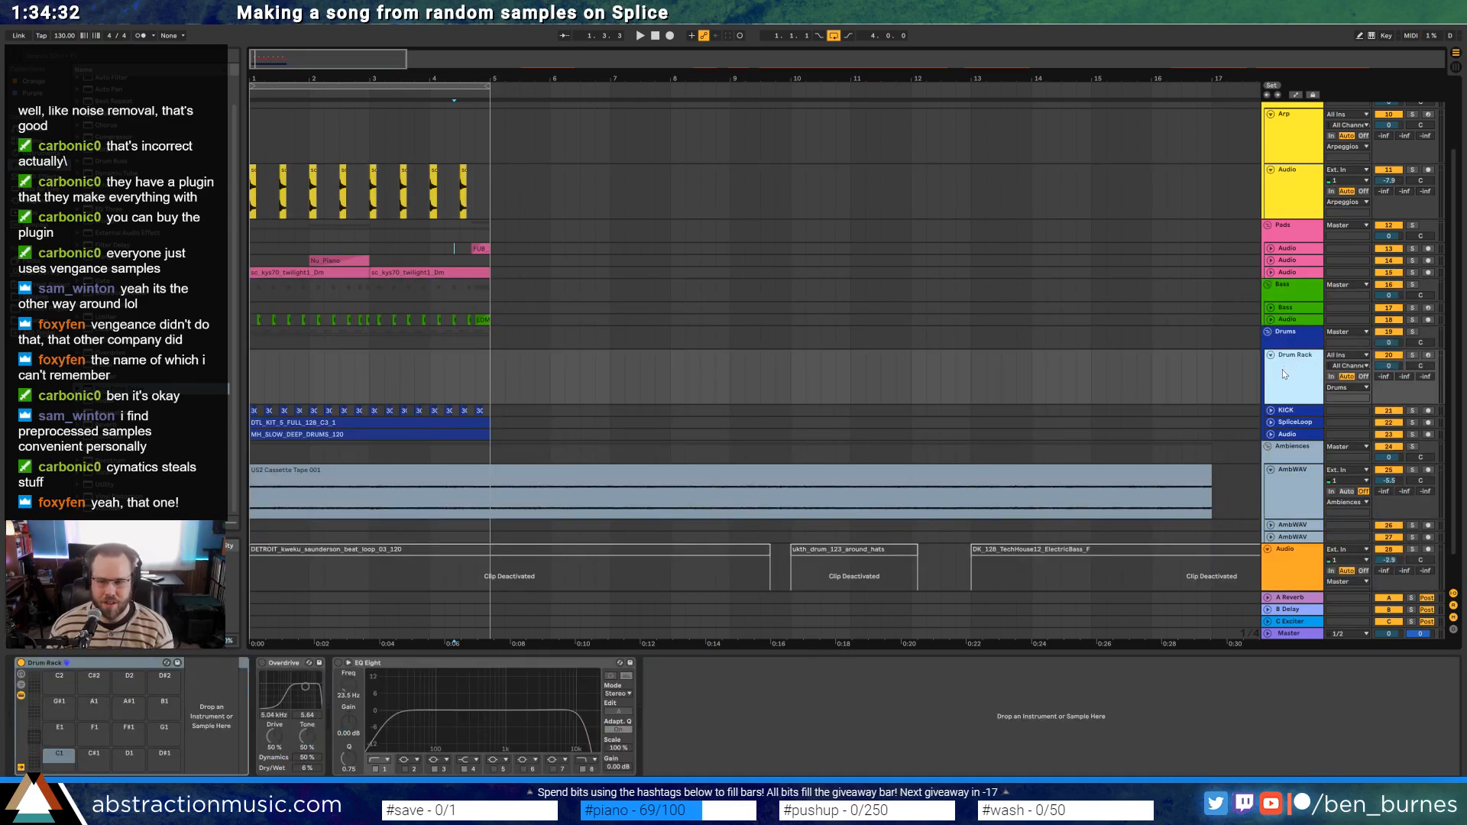
pyautogui.press('Delete')
pyautogui.click(1294, 449)
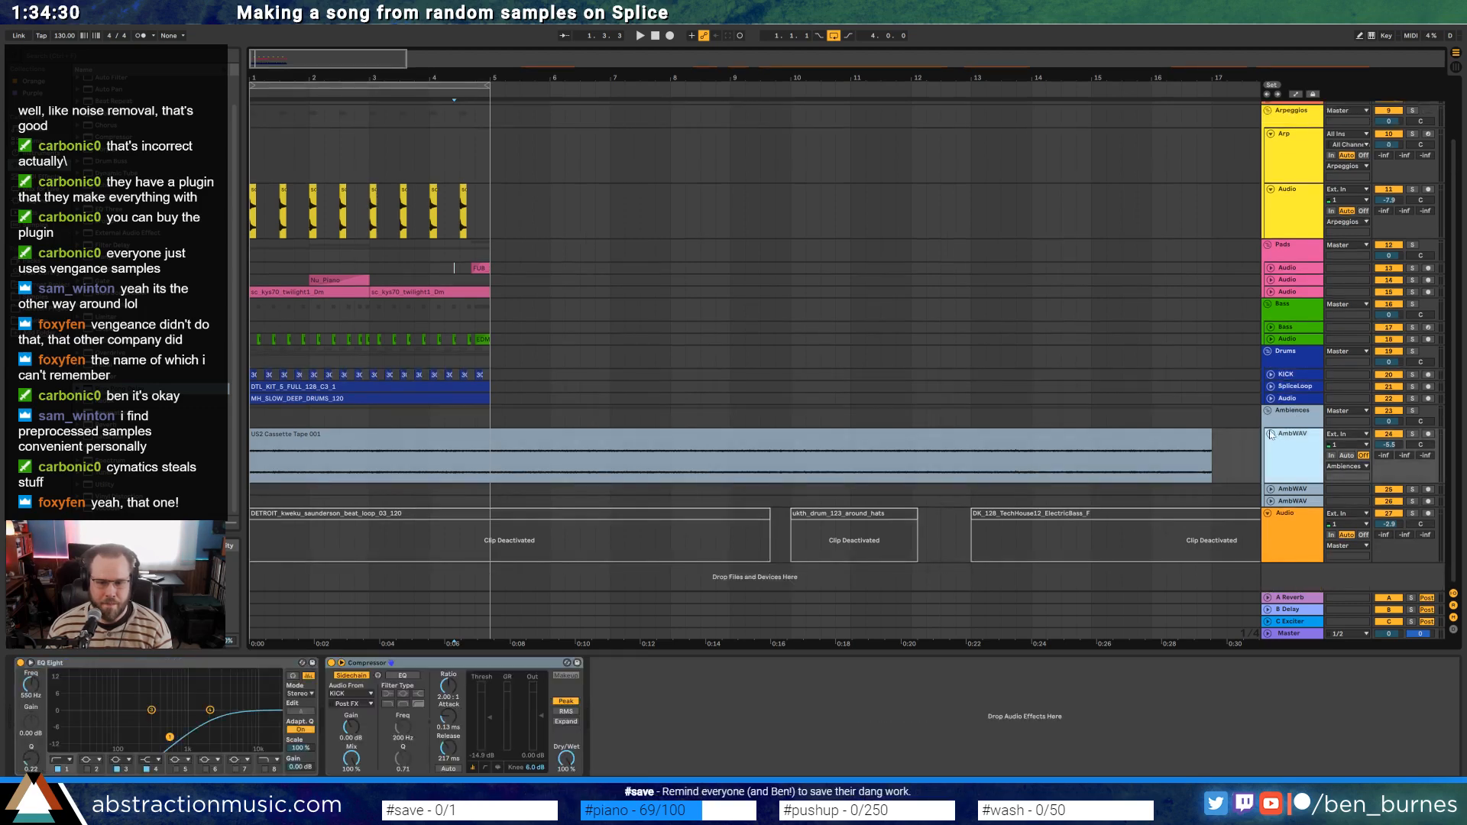
pyautogui.click(1270, 434)
# Cut the first piano note of the 90 arp Am9 sample from the parked audio track
pyautogui.moveTo(627, 71); pyautogui.dragTo(608, 48)
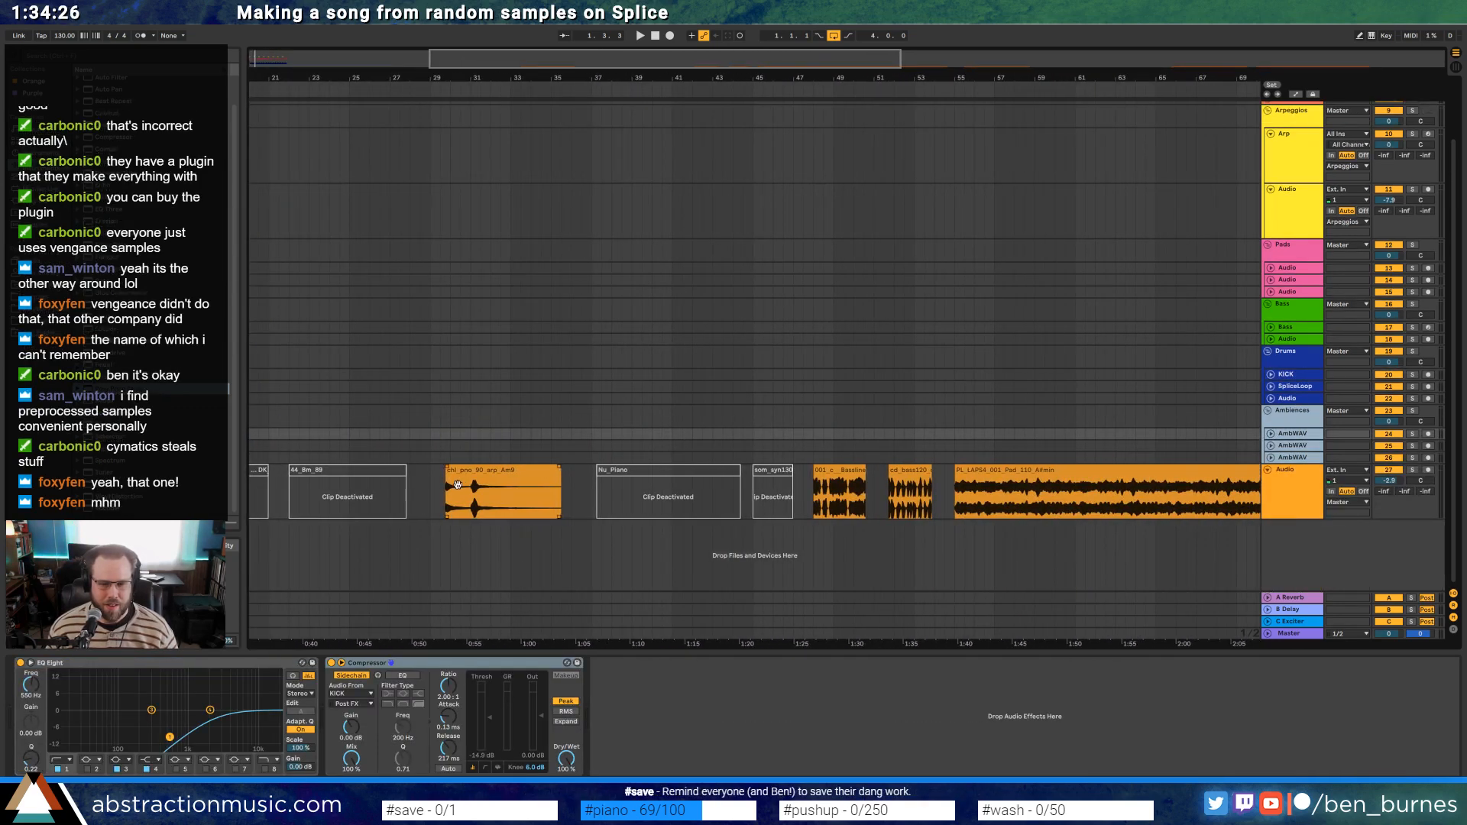
pyautogui.scroll(3, 459, 485)
pyautogui.moveTo(493, 489); pyautogui.dragTo(393, 502)
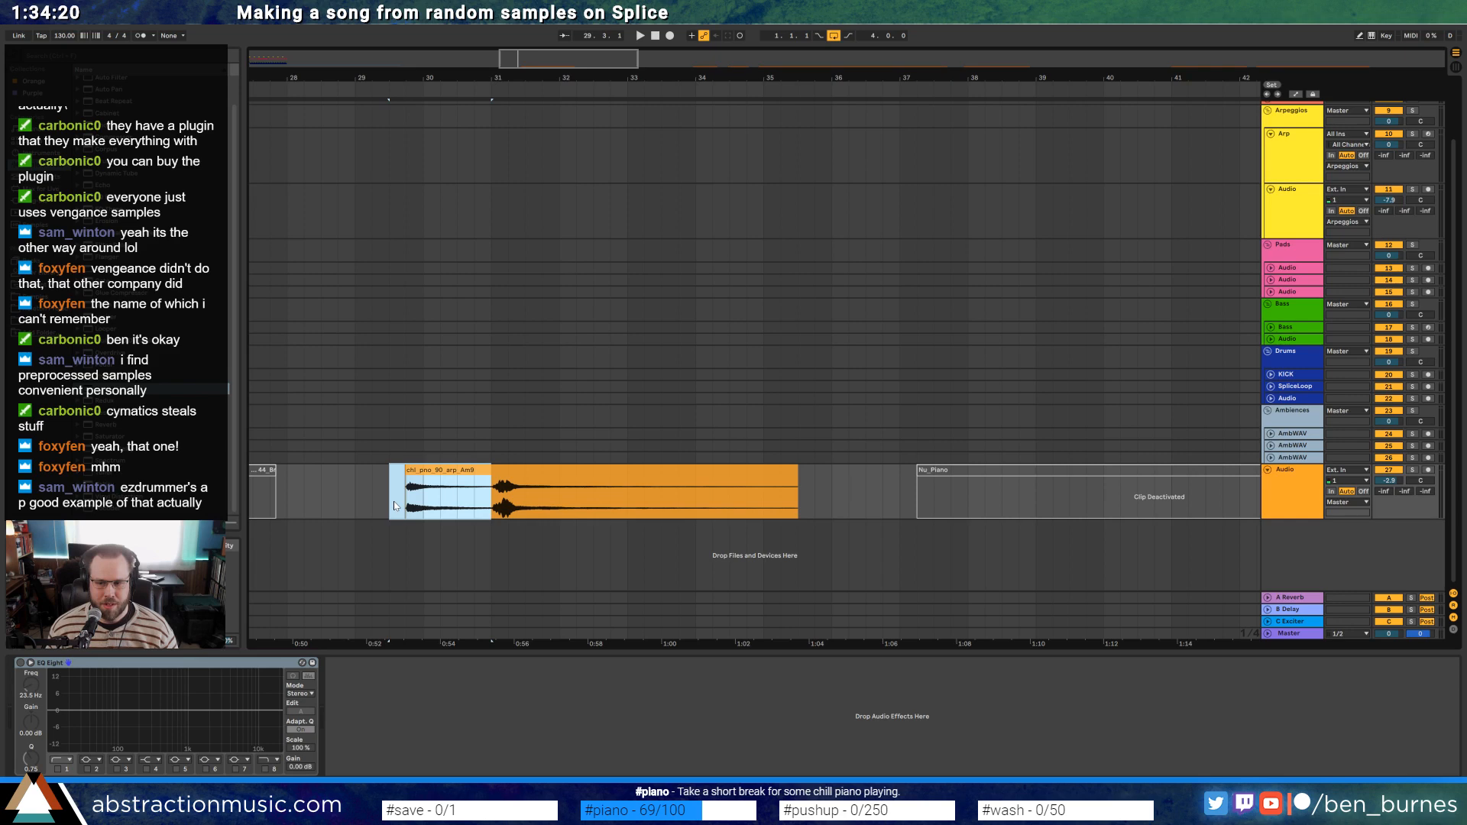
pyautogui.press('Delete')
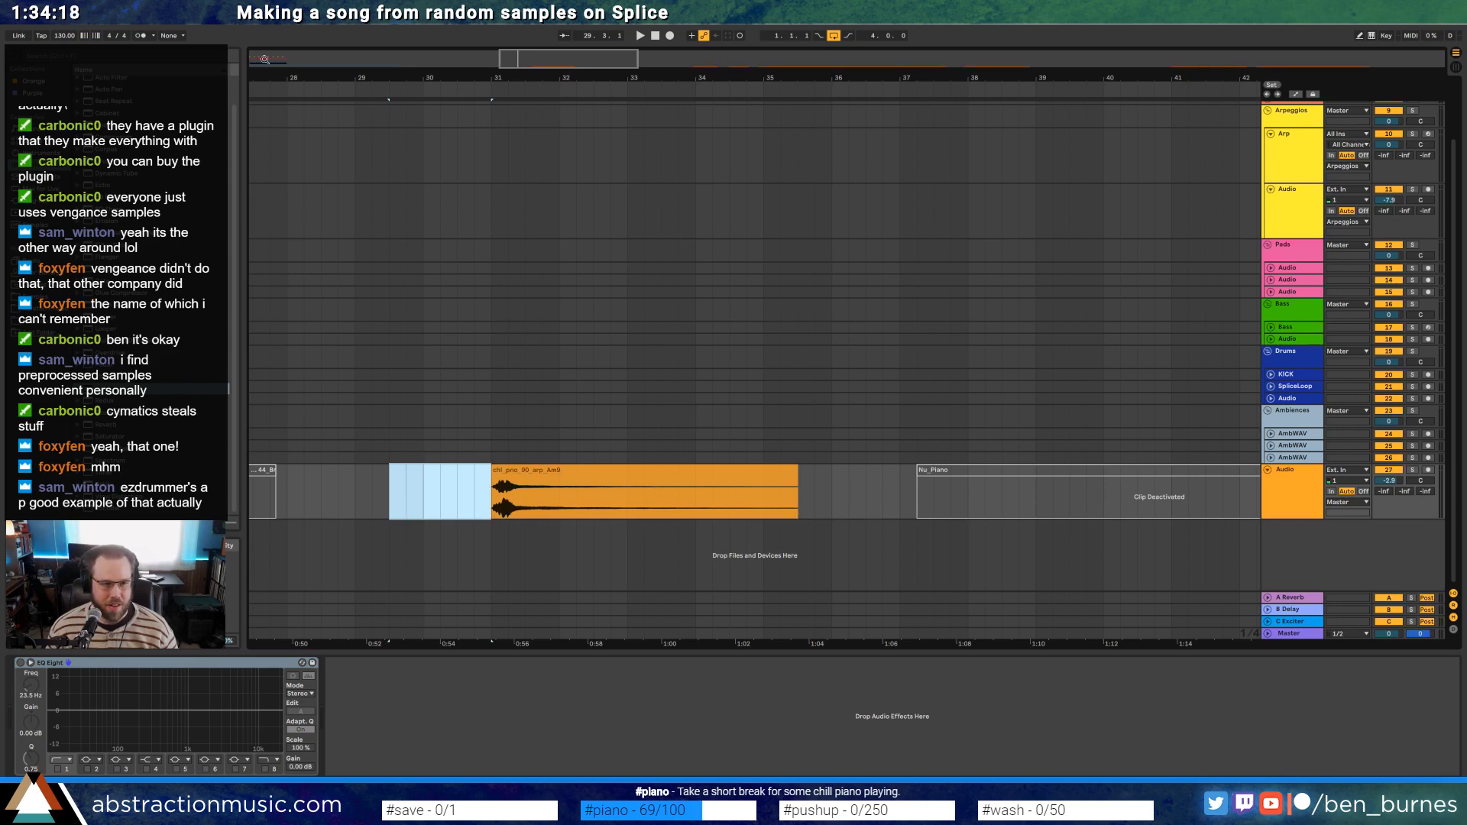
# Unfold the Leads group and insert a new audio track directly below its Lead track
pyautogui.moveTo(263, 59); pyautogui.dragTo(264, 39)
pyautogui.scroll(1, 337, 217)
pyautogui.scroll(1, 337, 217)
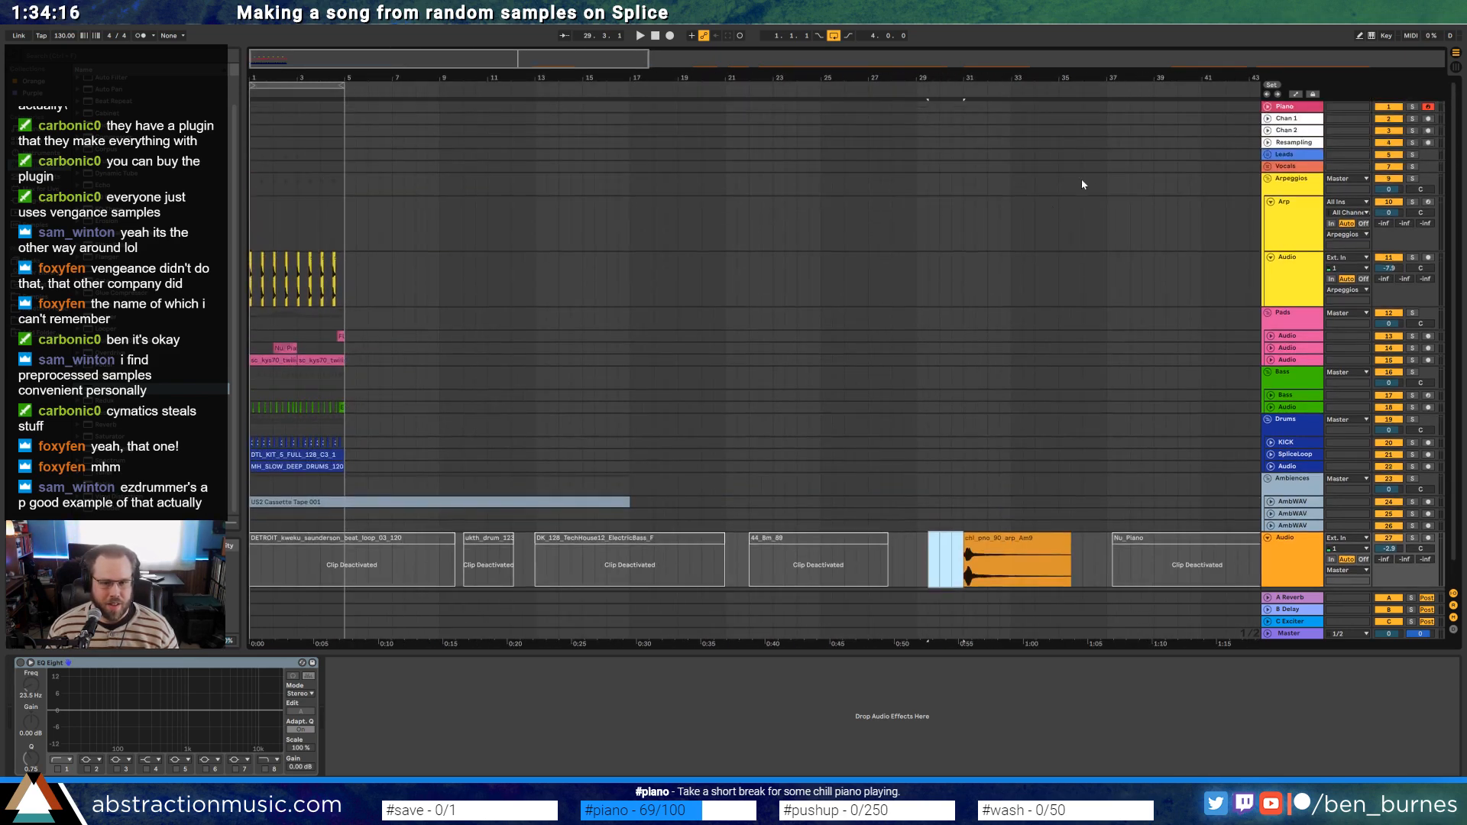
pyautogui.click(1273, 154)
pyautogui.click(1269, 153)
pyautogui.click(1352, 201)
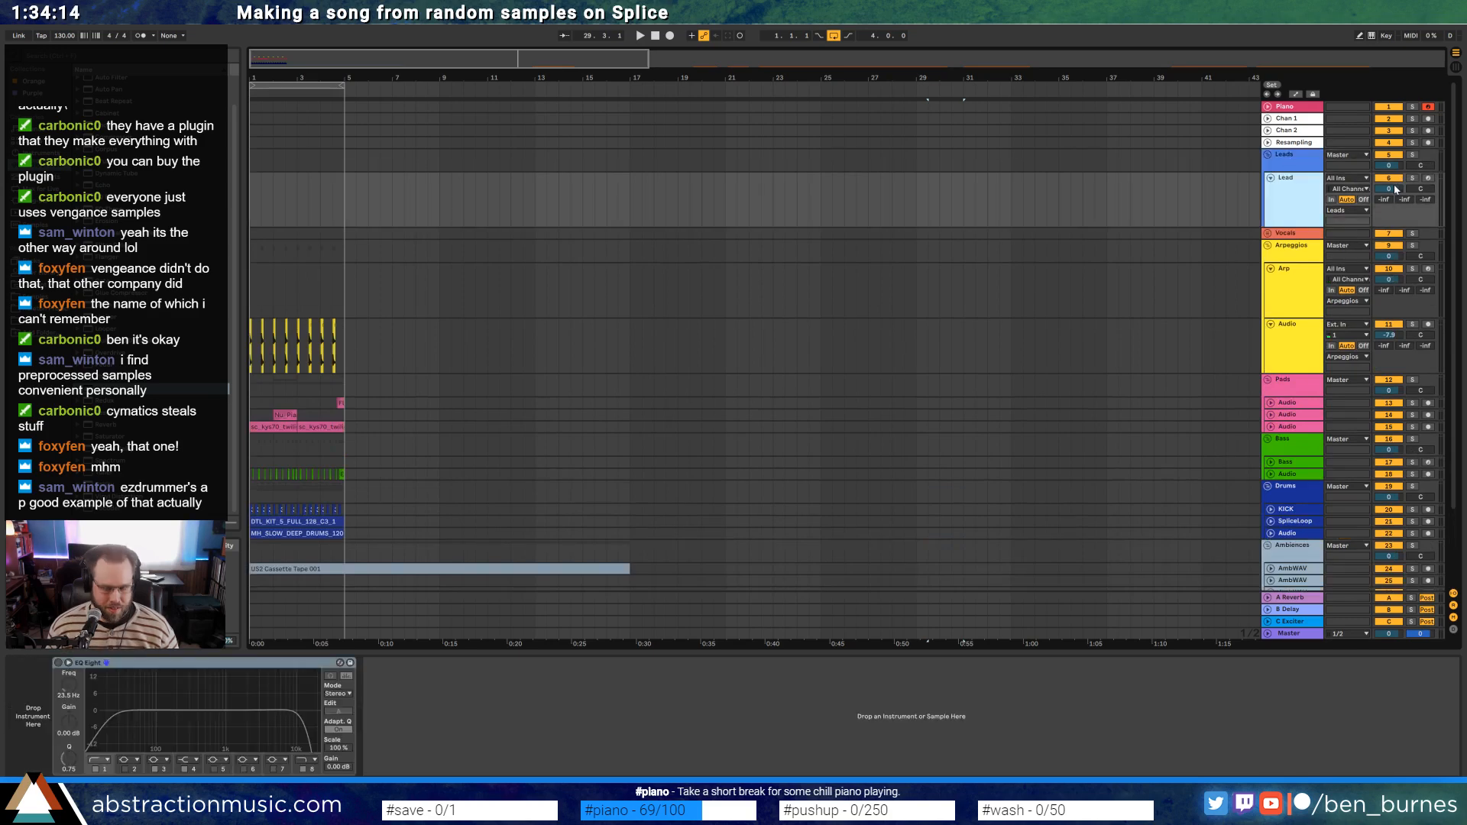
pyautogui.hotkey('ctrl', 't')
# Paste the cut piano note onto the new audio track in the Leads group, starting at bar 3
pyautogui.press('+')
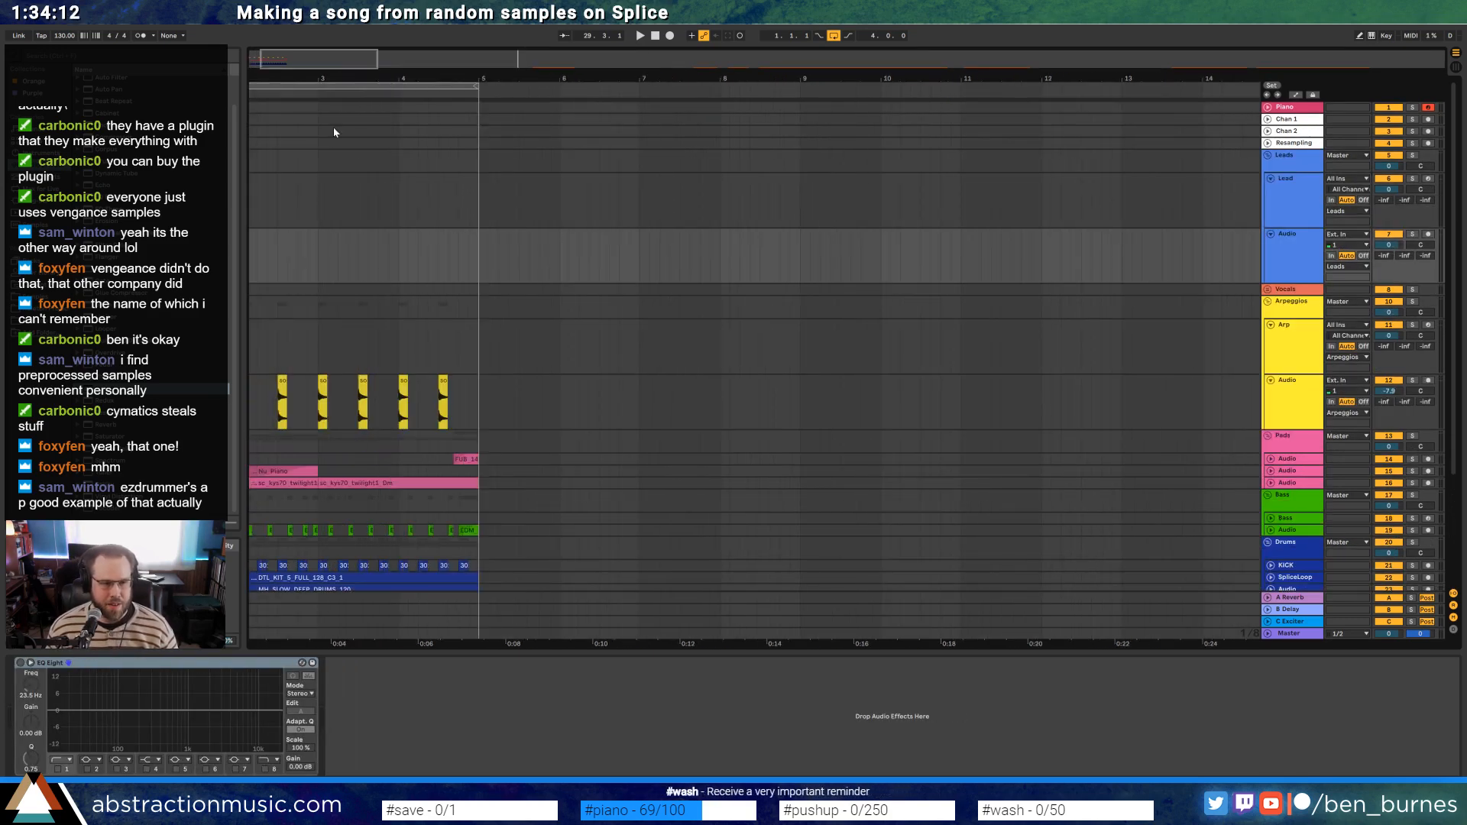
pyautogui.press('+')
pyautogui.click(432, 256)
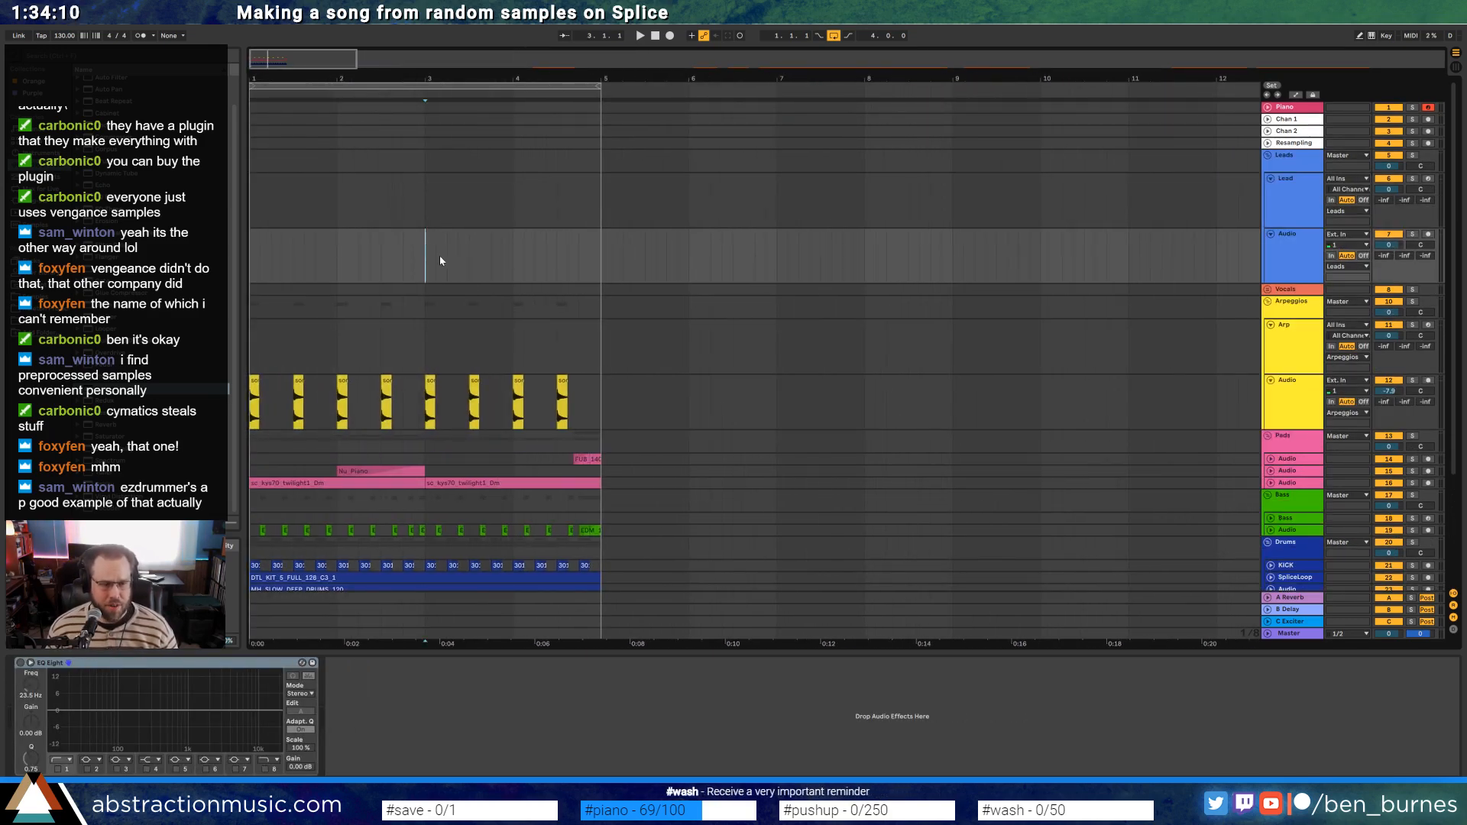
pyautogui.hotkey('ctrl', 'v')
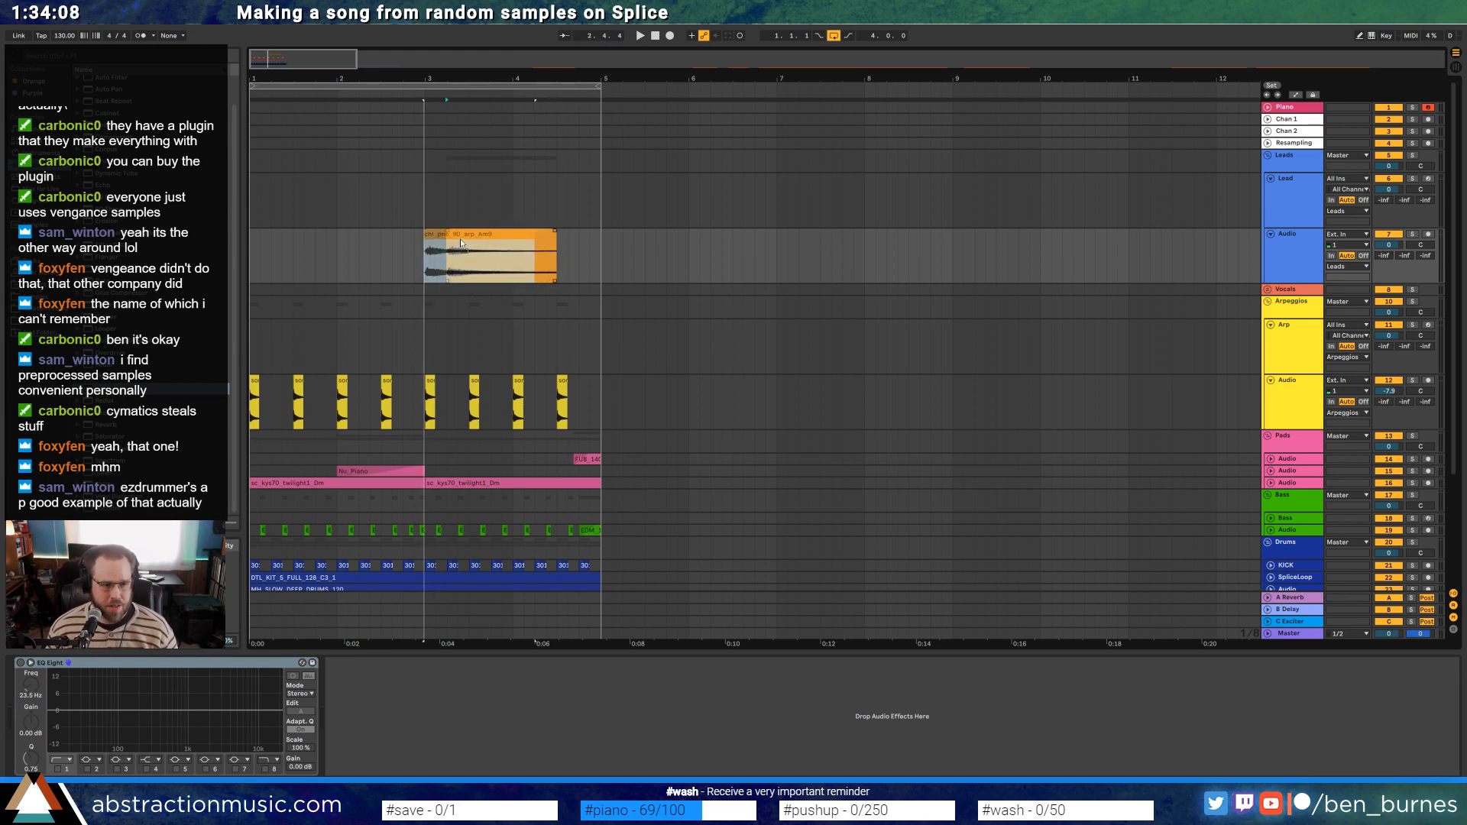
pyautogui.doubleClick(462, 238)
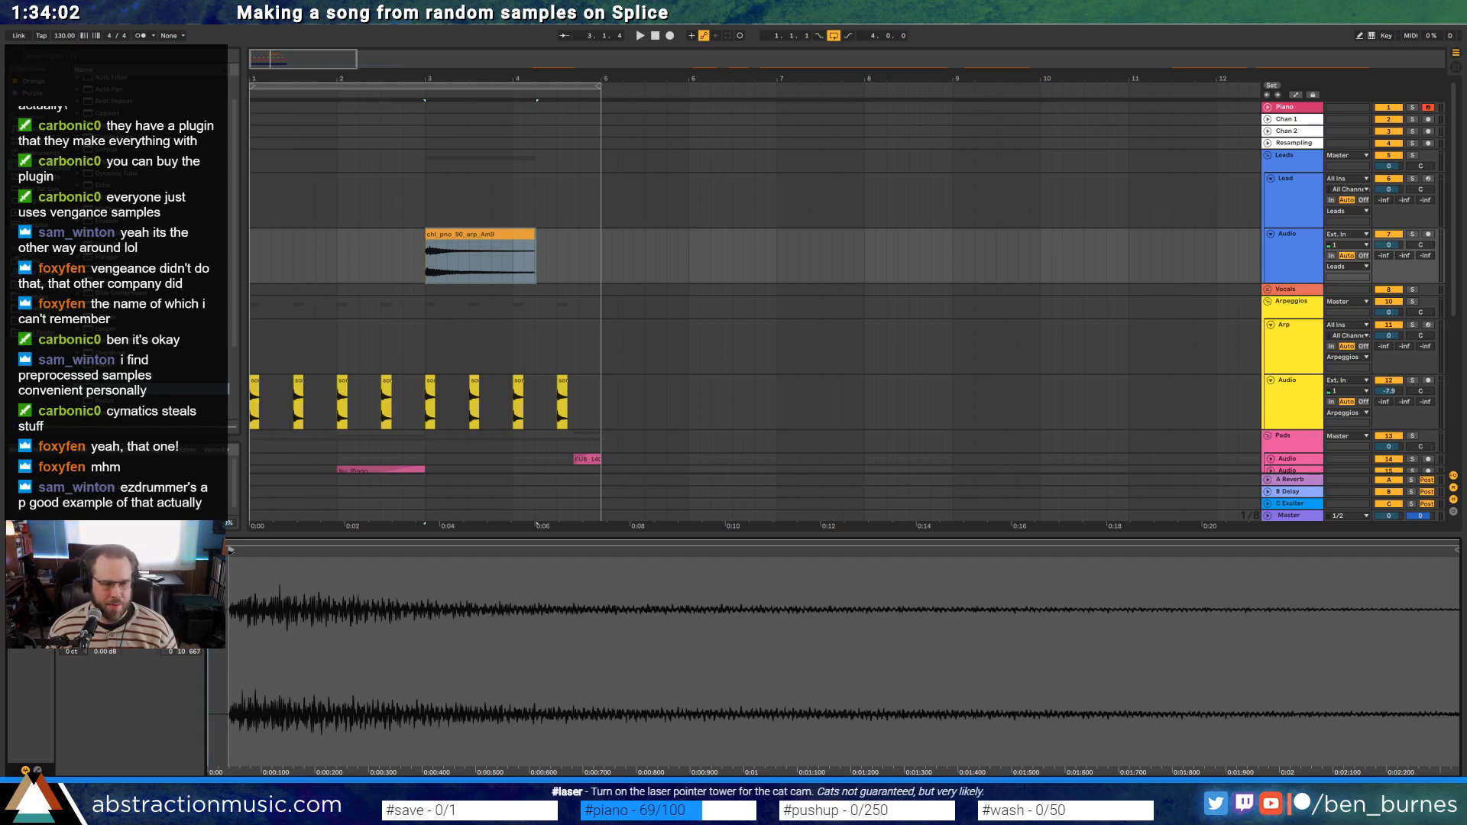
# Shorten the end of the pasted piano clip slightly and give it a long fade-out
pyautogui.click(477, 233)
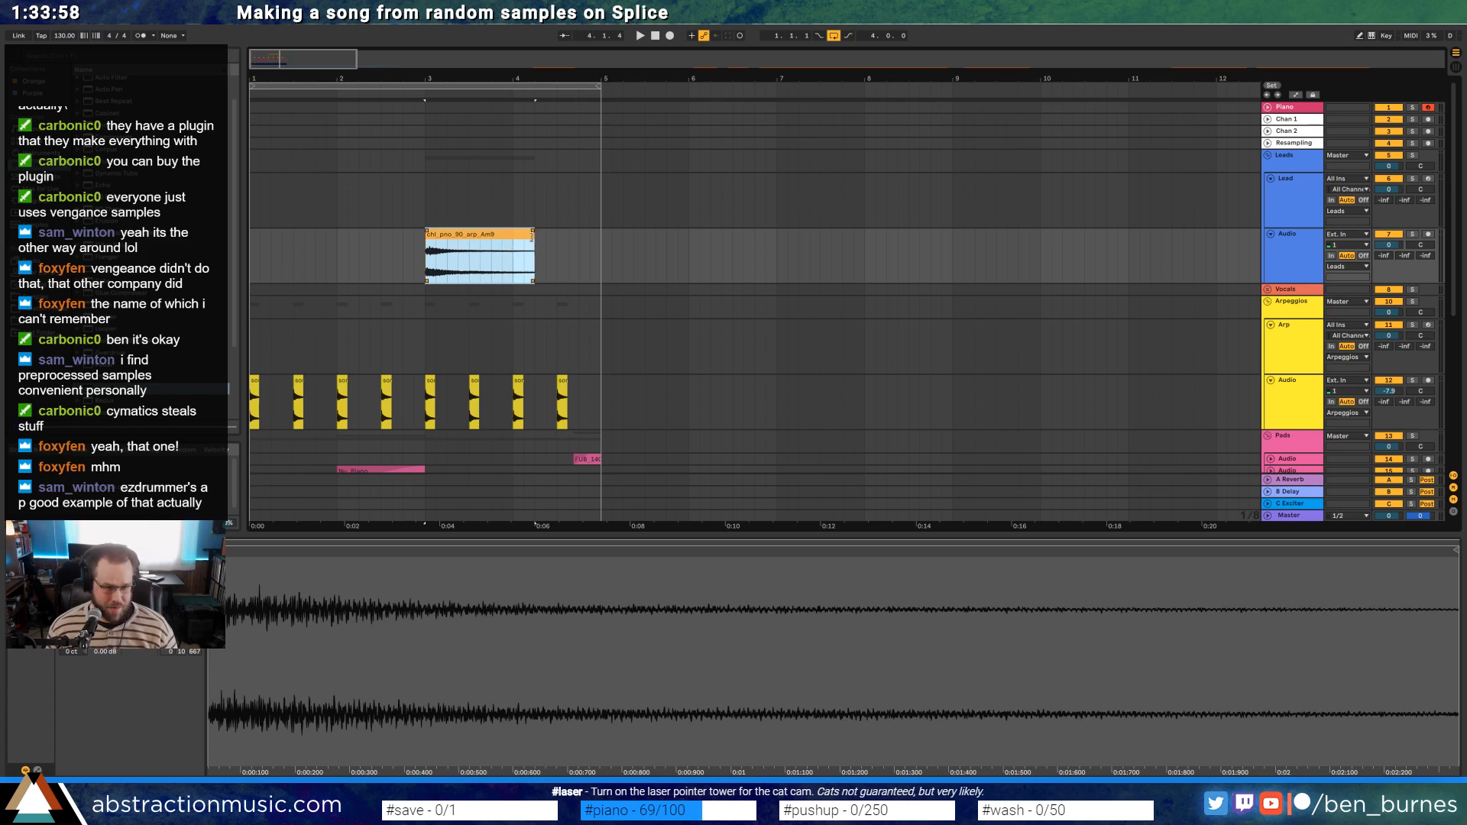
pyautogui.moveTo(529, 236); pyautogui.dragTo(523, 236)
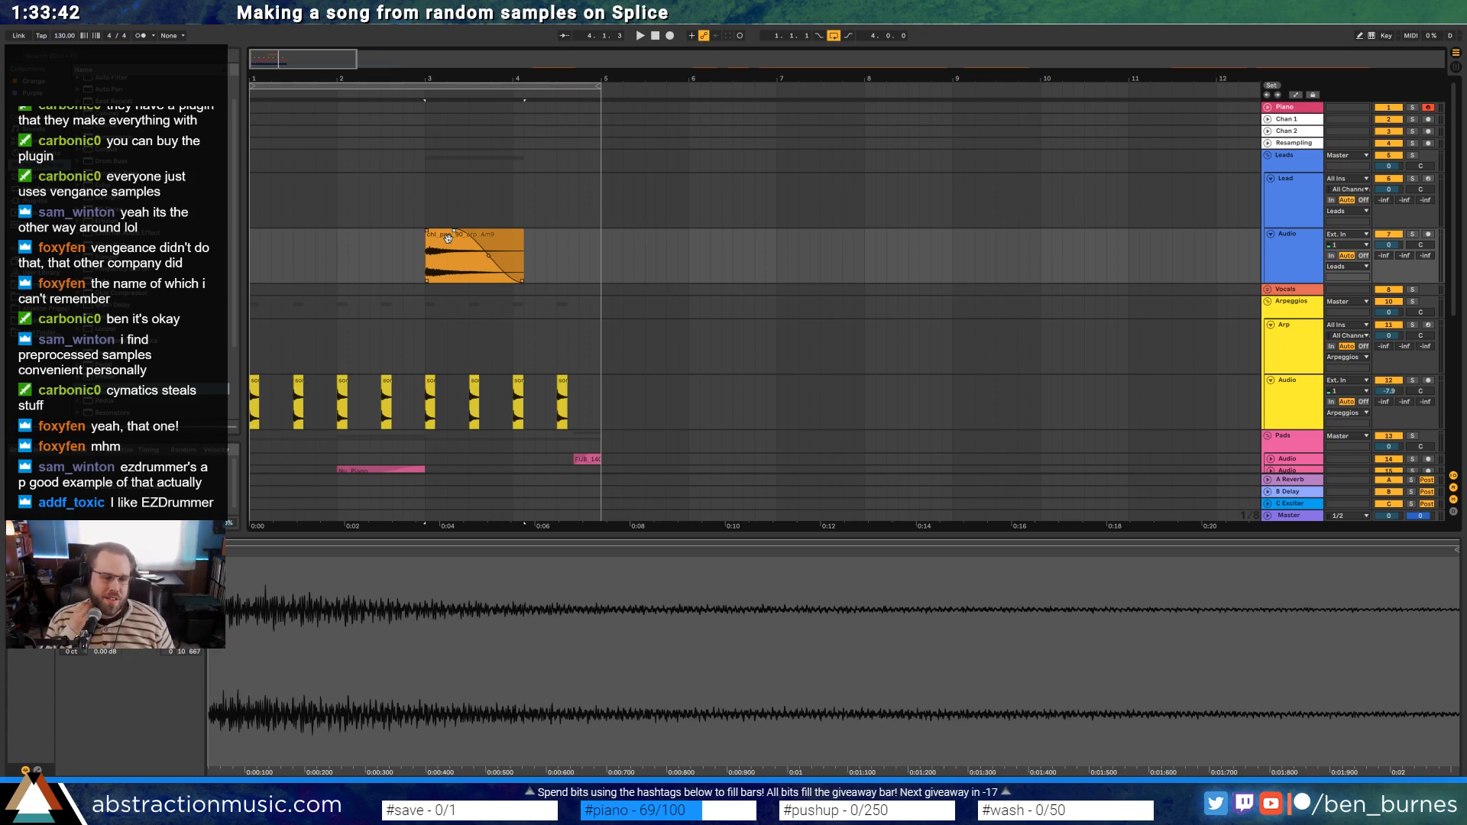
pyautogui.click(427, 253)
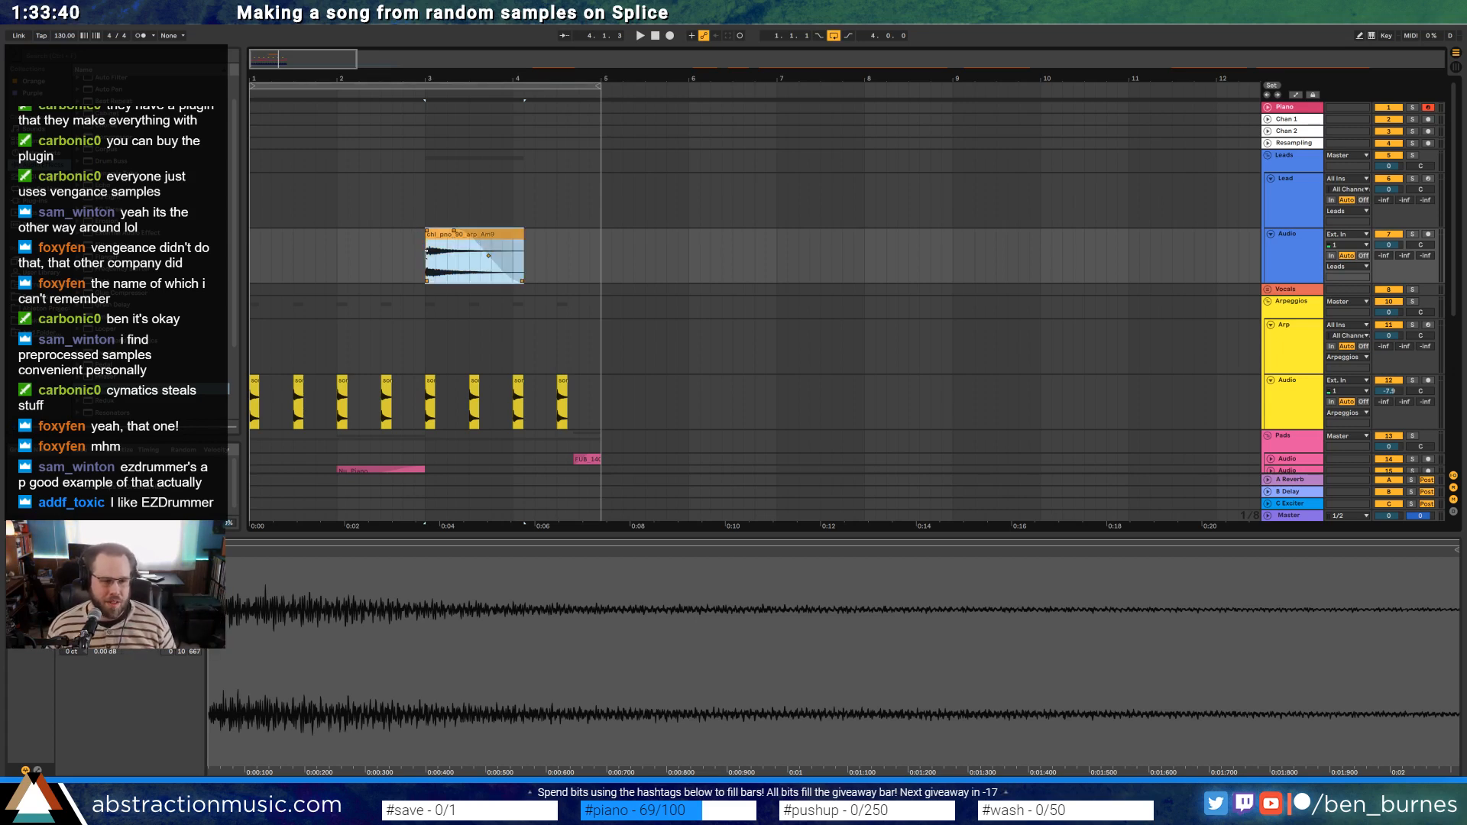
pyautogui.click(425, 260)
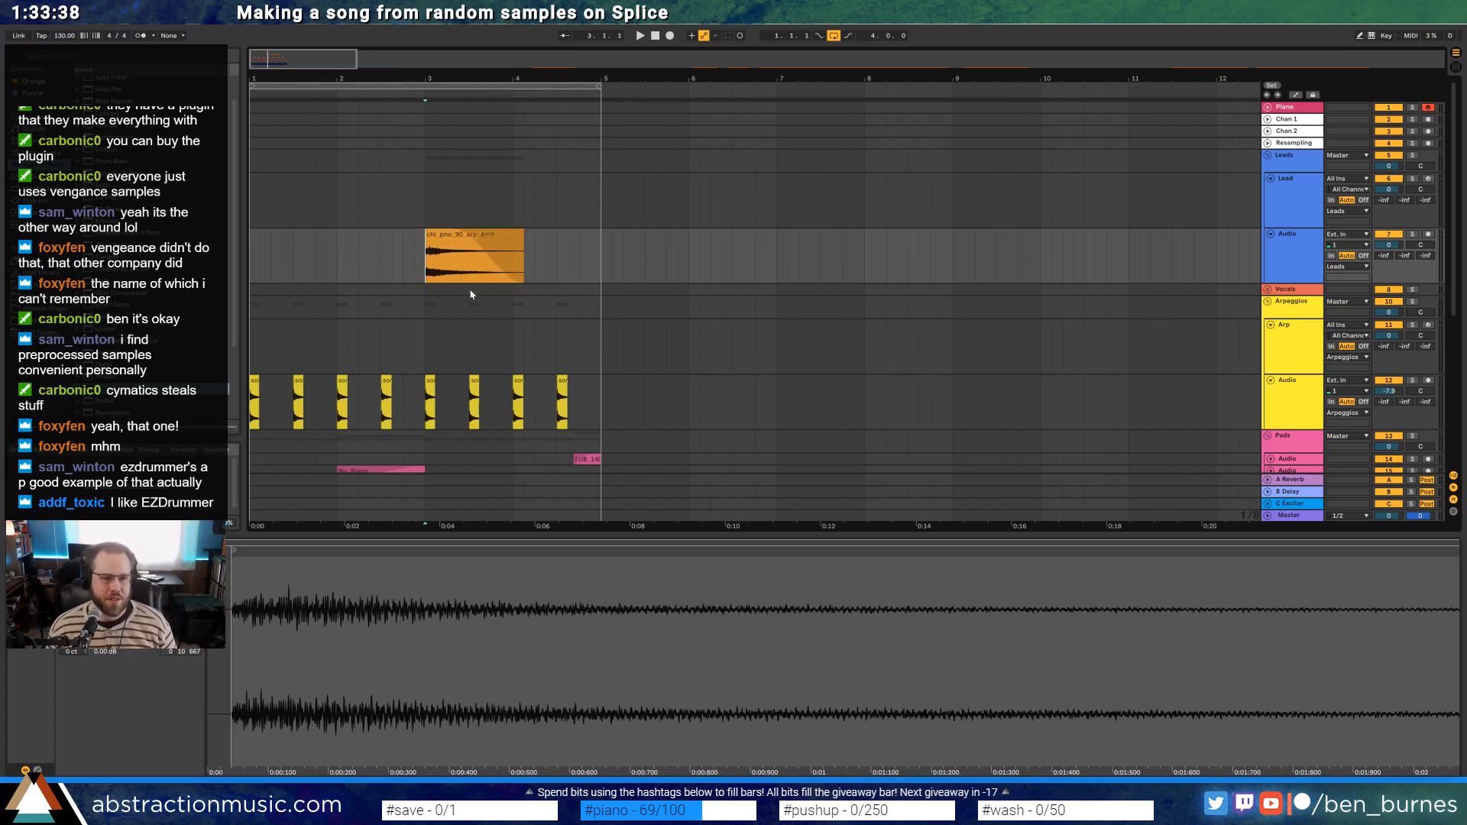
# Move the parked Disco Pad and Vocal Drone samples earlier to close the gap after the FUB 140 melody sample
pyautogui.scroll(-8, 471, 294)
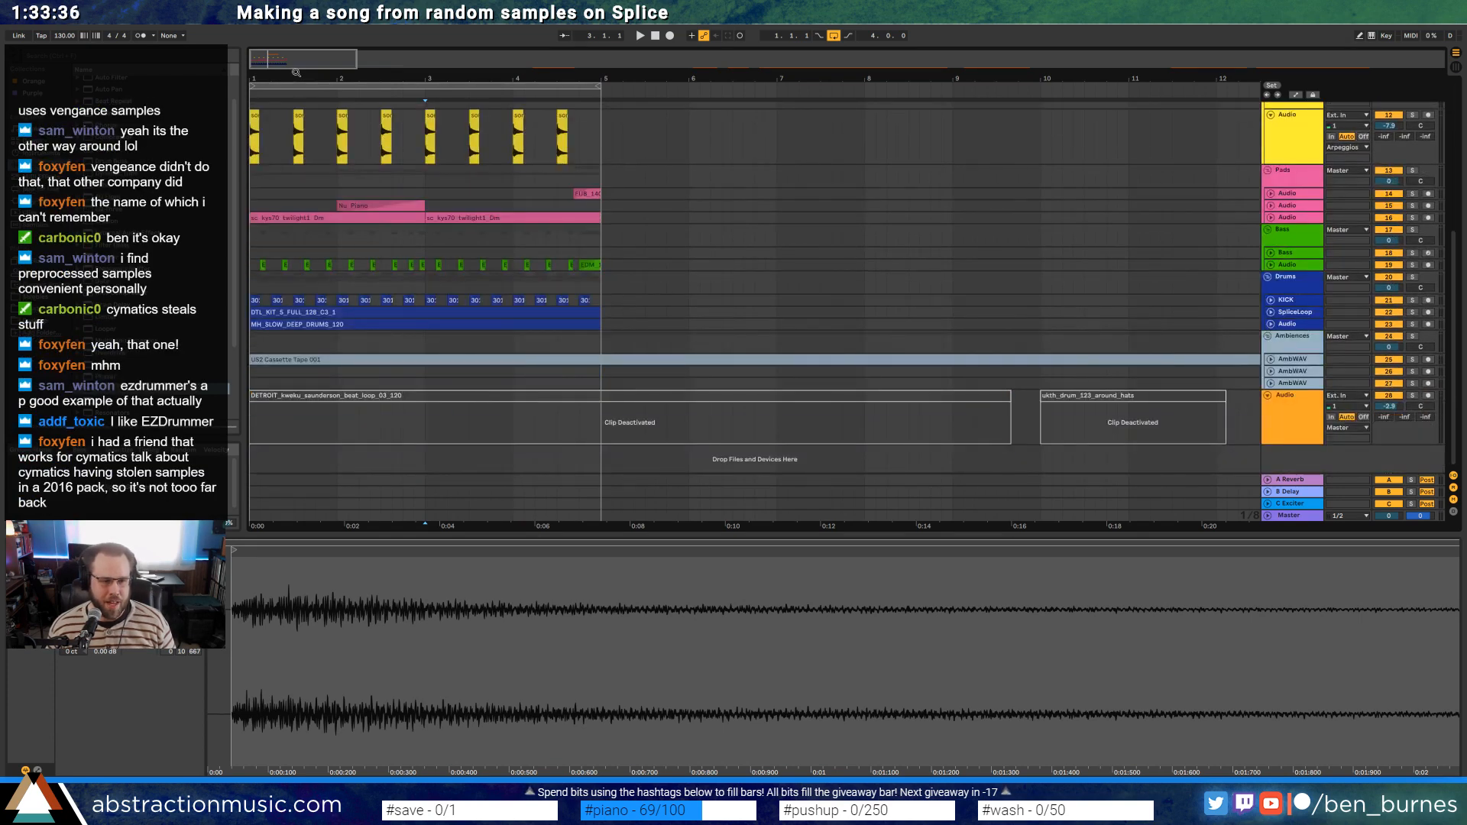
pyautogui.moveTo(296, 72); pyautogui.dragTo(644, 64)
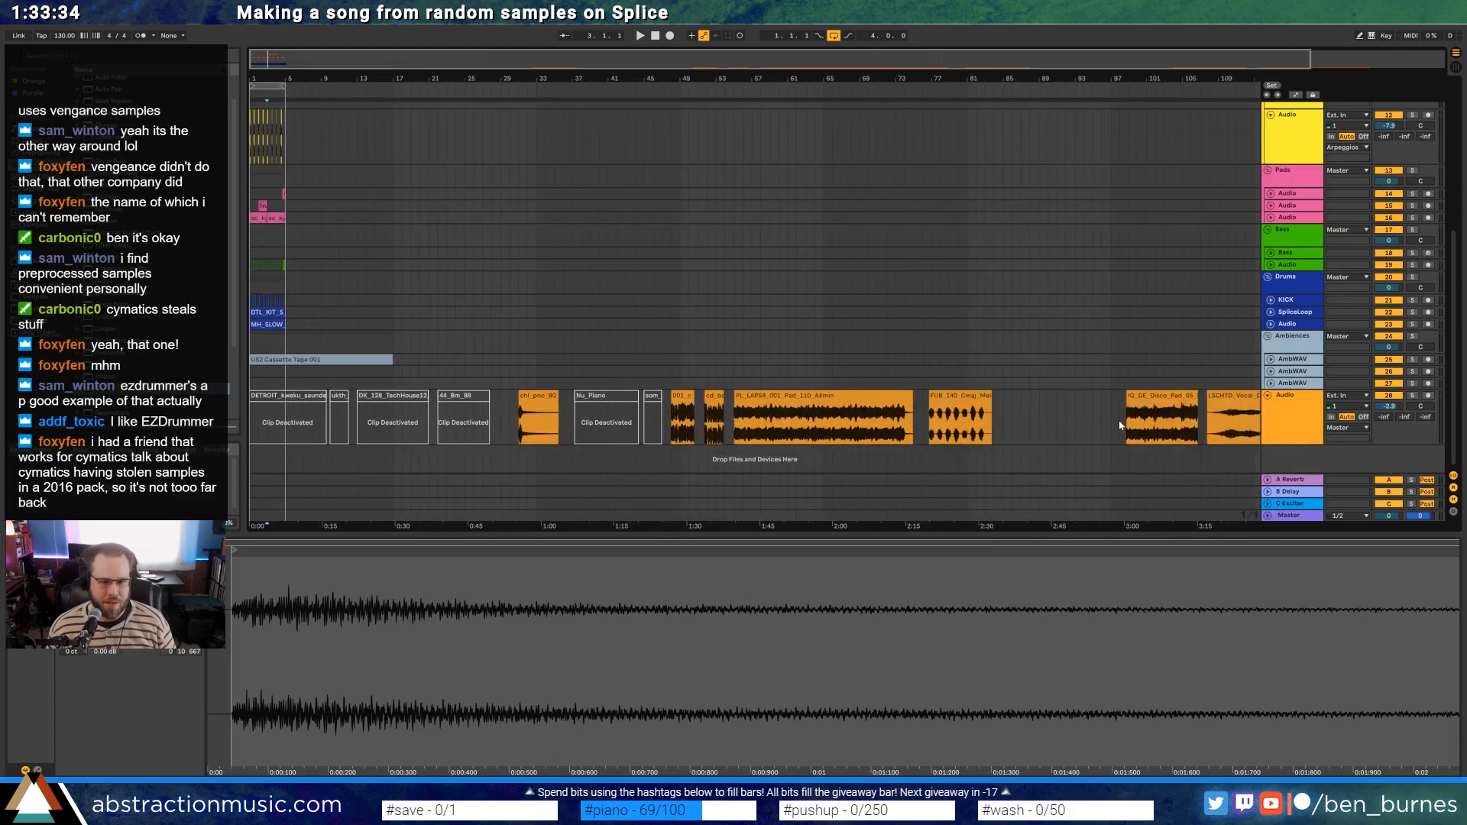
pyautogui.moveTo(1163, 397); pyautogui.dragTo(1038, 397)
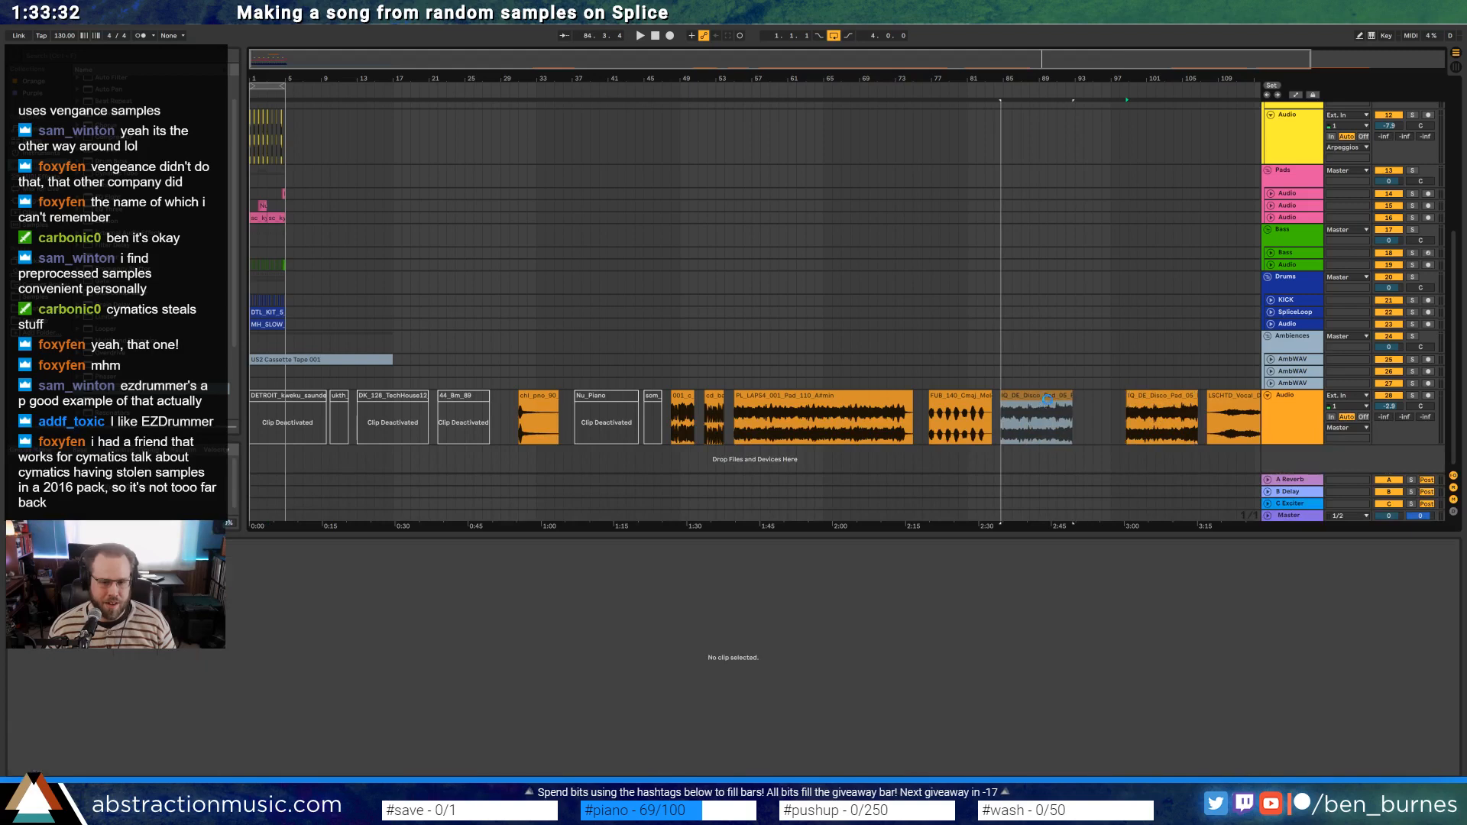
pyautogui.moveTo(1225, 399); pyautogui.dragTo(1108, 396)
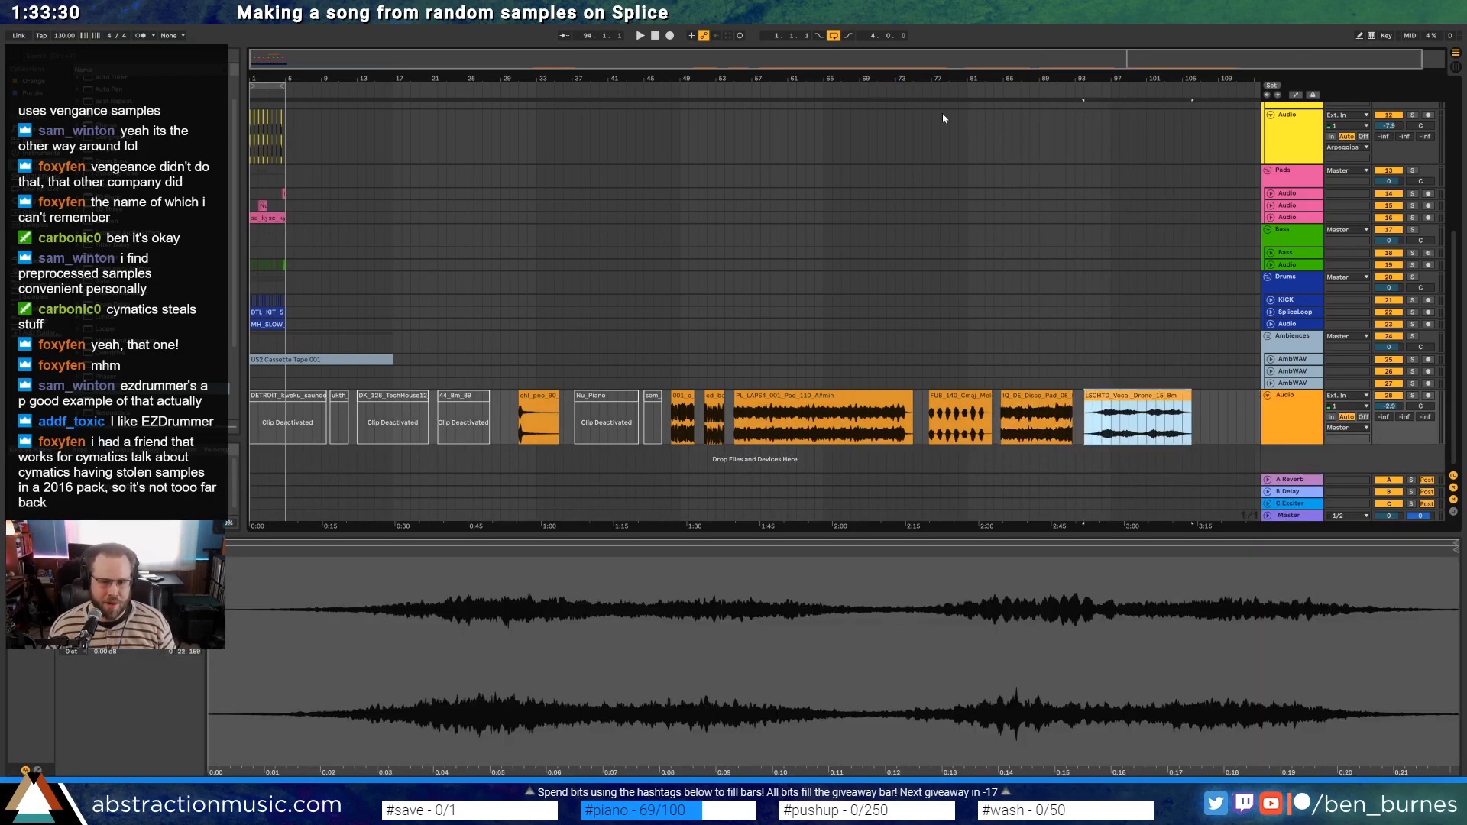
# Trim the end of the piano clip in the Leads group back to just before bar 4
pyautogui.moveTo(950, 61); pyautogui.dragTo(949, 52)
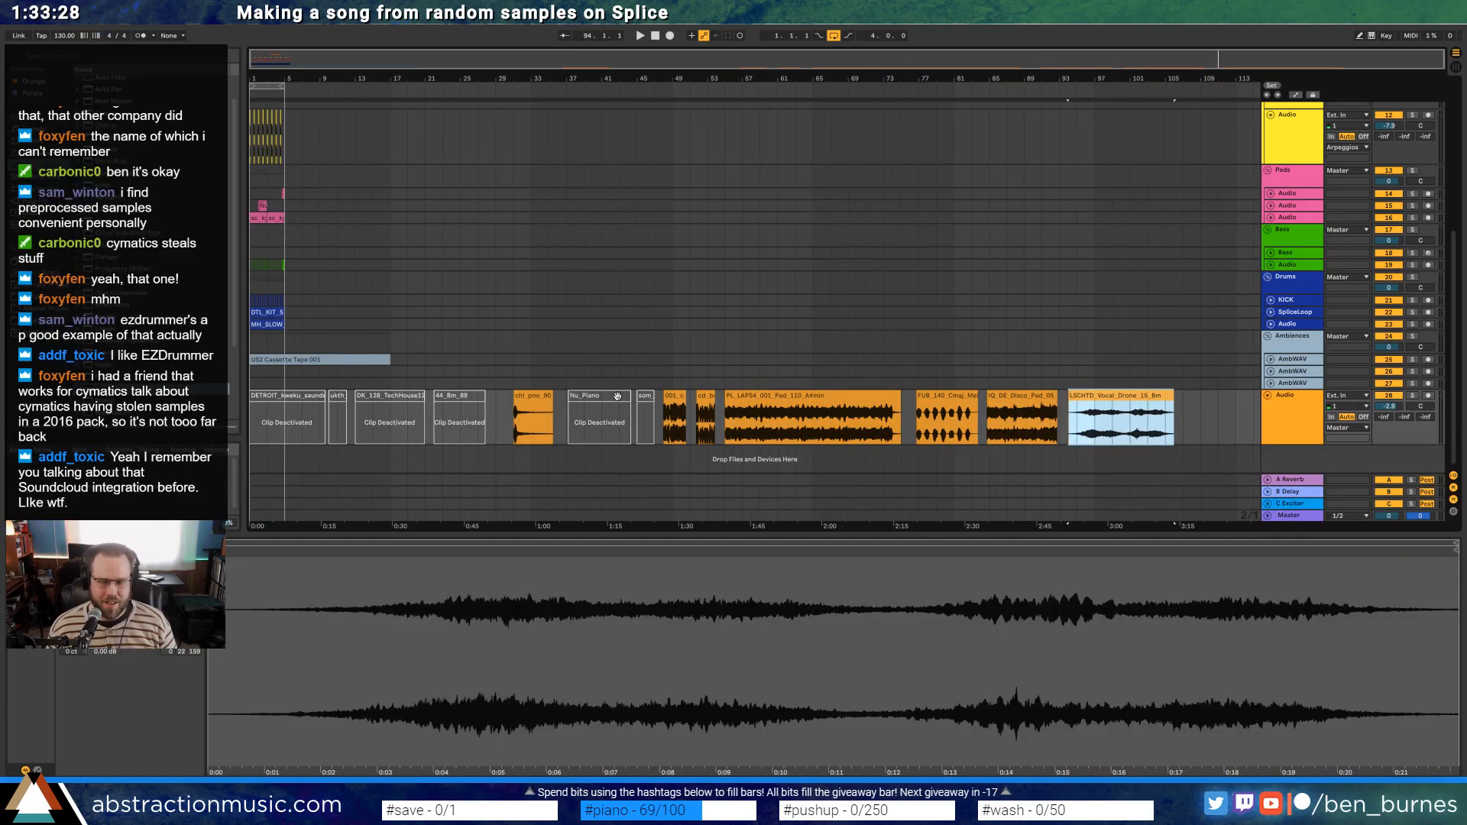
pyautogui.scroll(7, 309, 253)
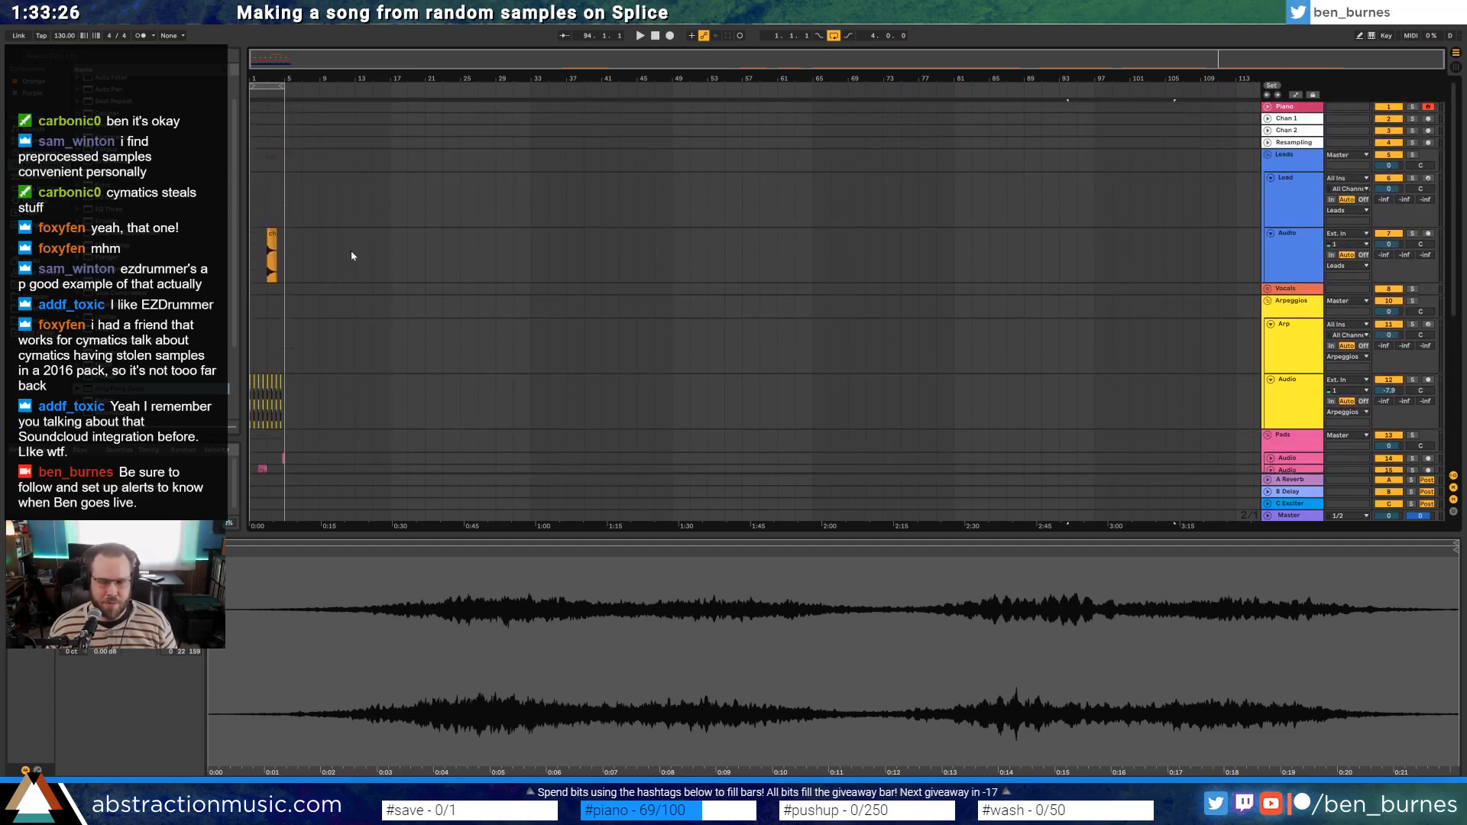
pyautogui.moveTo(281, 61); pyautogui.dragTo(308, 163)
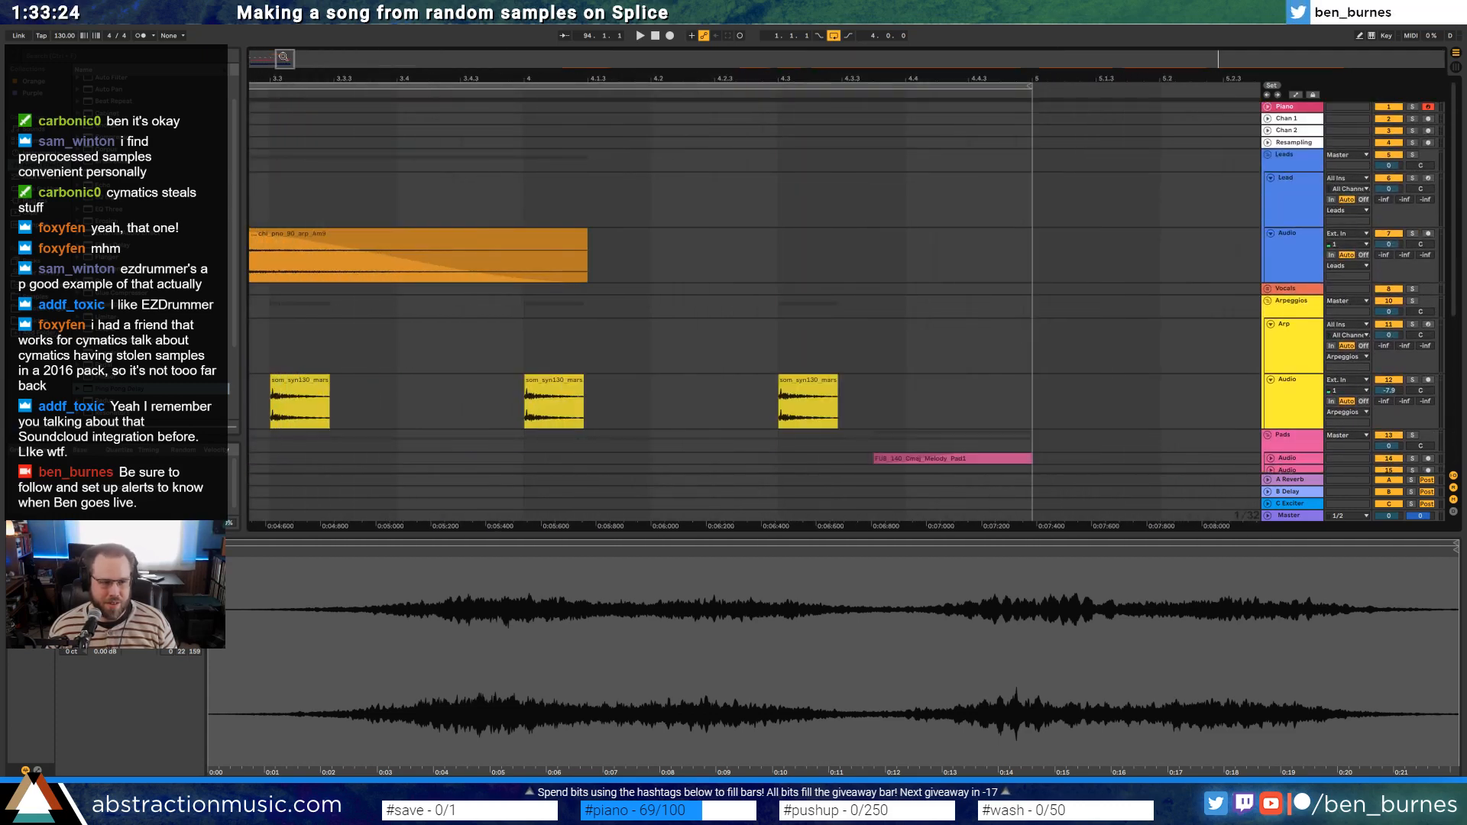
pyautogui.moveTo(282, 57); pyautogui.dragTo(277, 29)
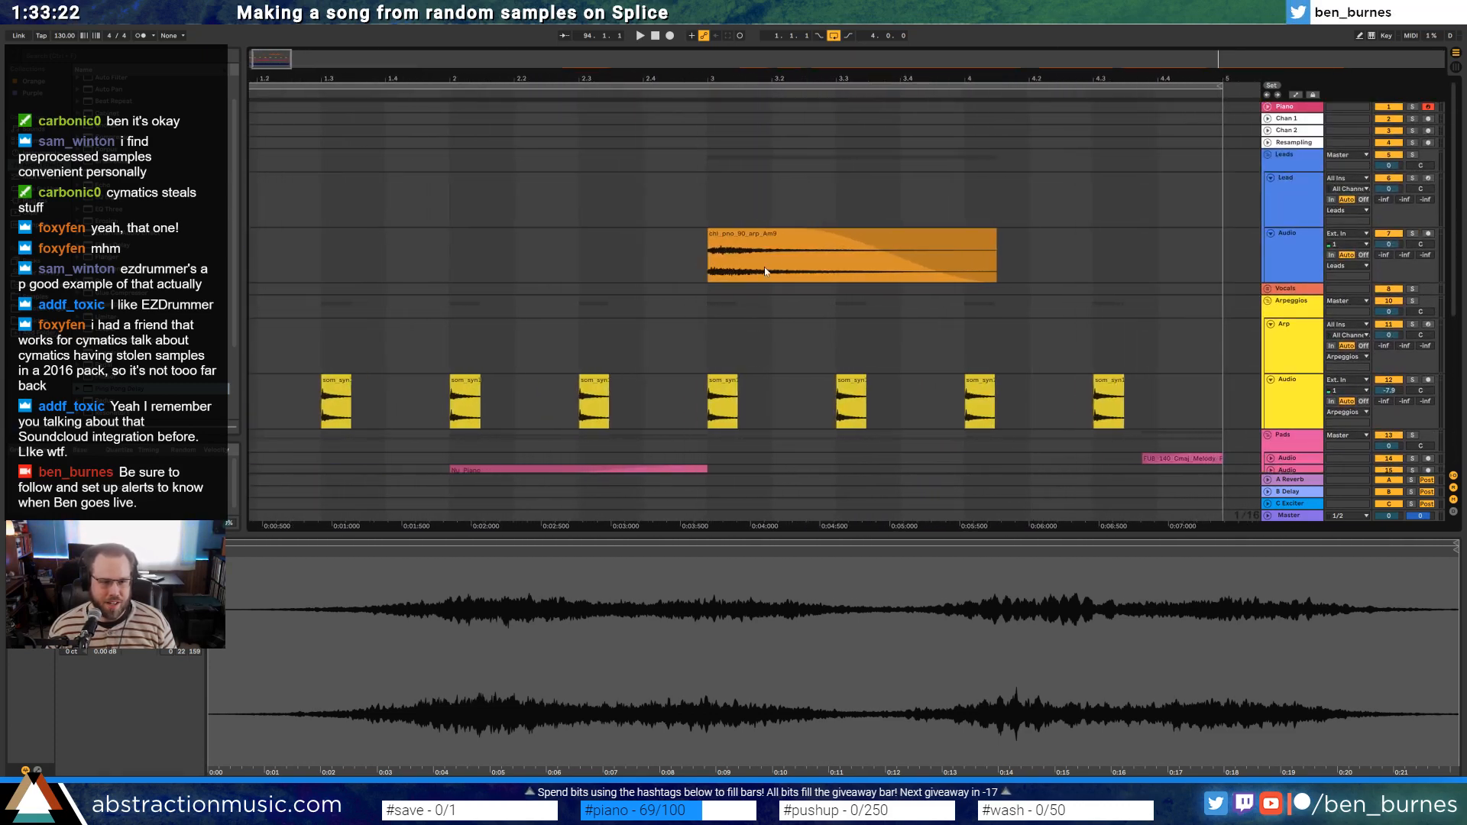
pyautogui.click(770, 243)
pyautogui.moveTo(995, 234); pyautogui.dragTo(951, 233)
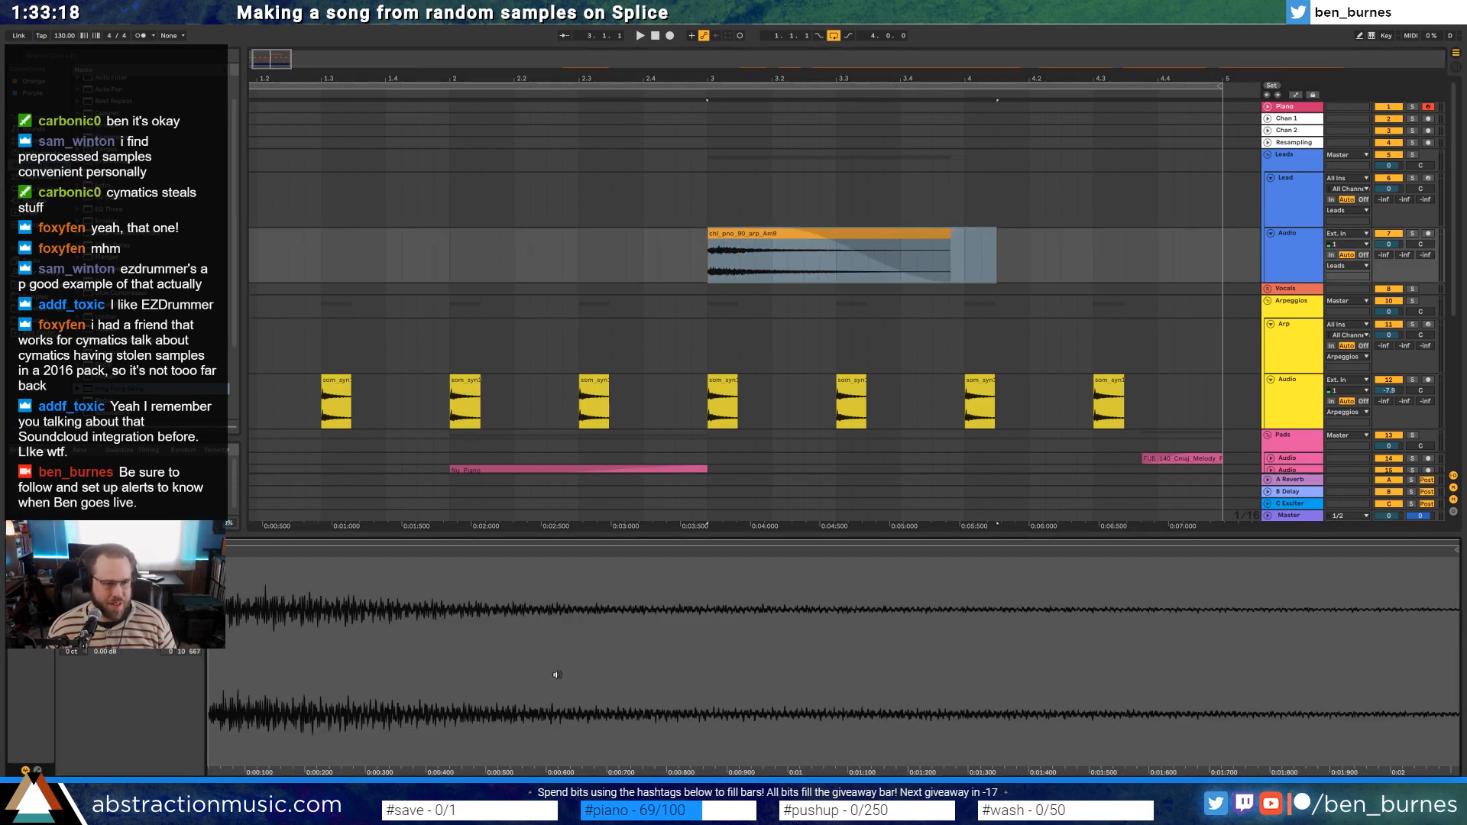
# Collapse the Field Recordings folder in the sample browser
pyautogui.click(35, 297)
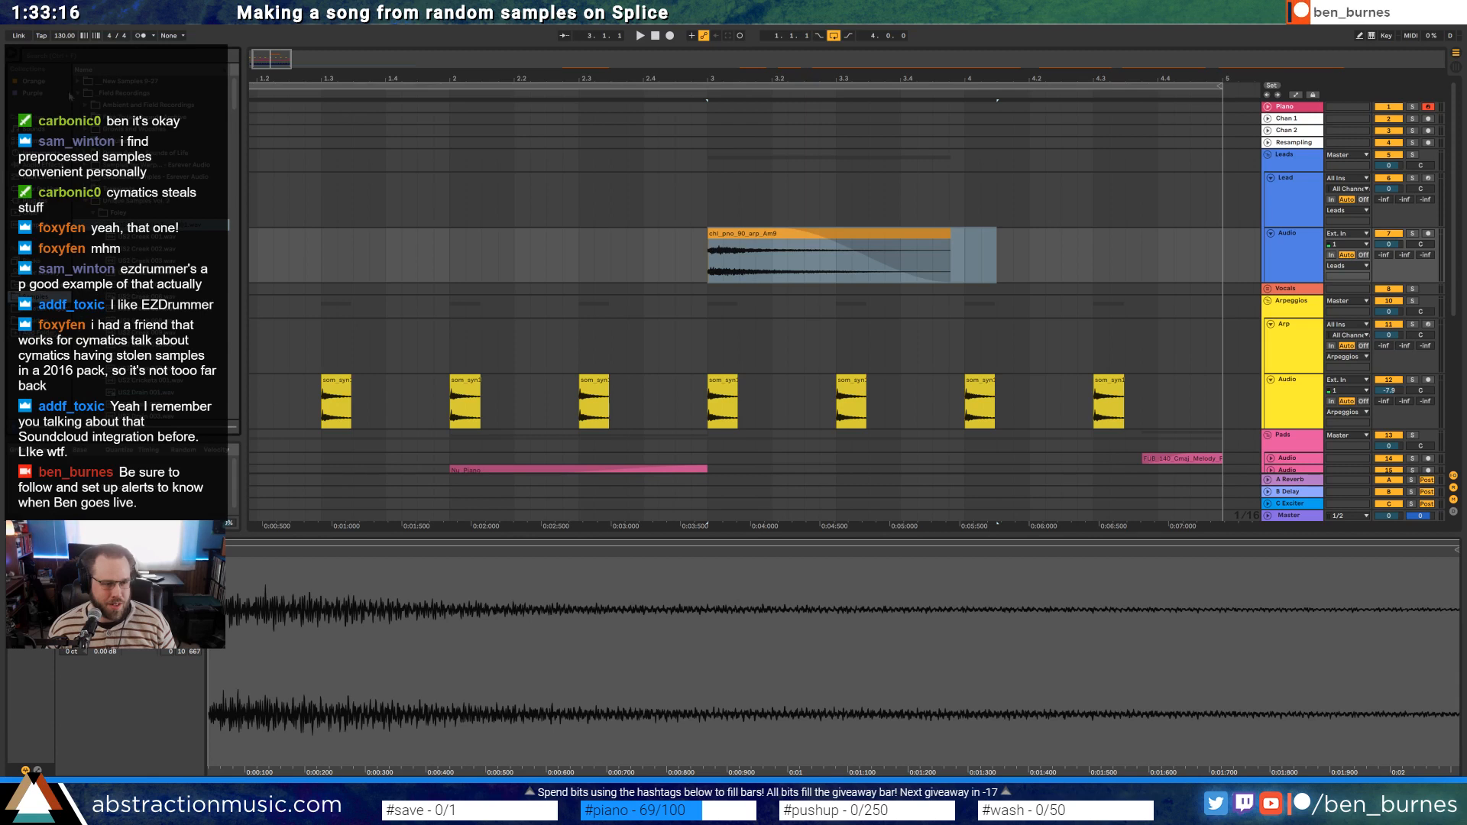
pyautogui.click(76, 97)
# Solo the audio track in the Leads group, play back the piano clip, and turn the solo off again
pyautogui.click(752, 249)
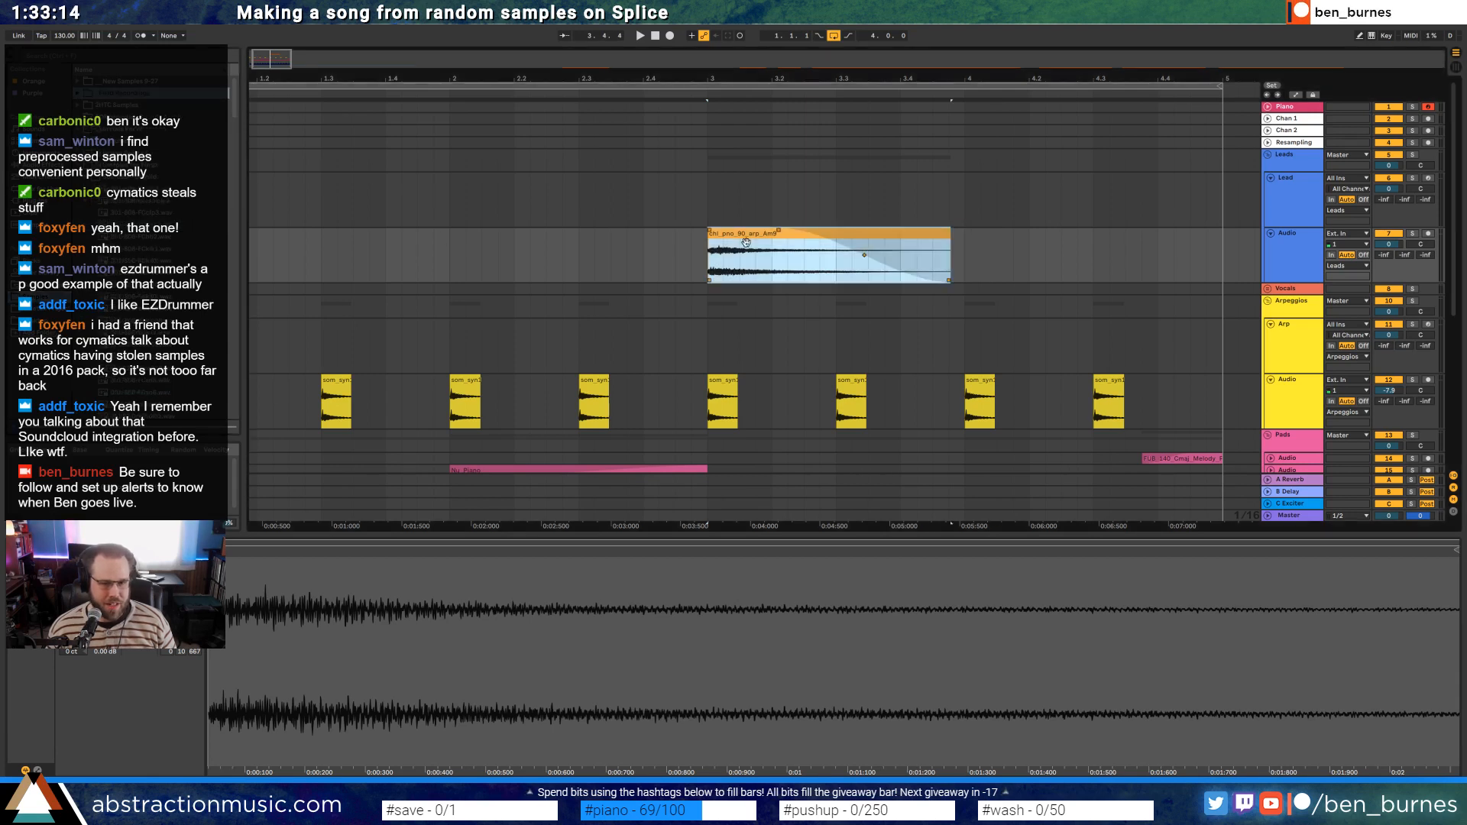
pyautogui.click(1411, 234)
pyautogui.press('space')
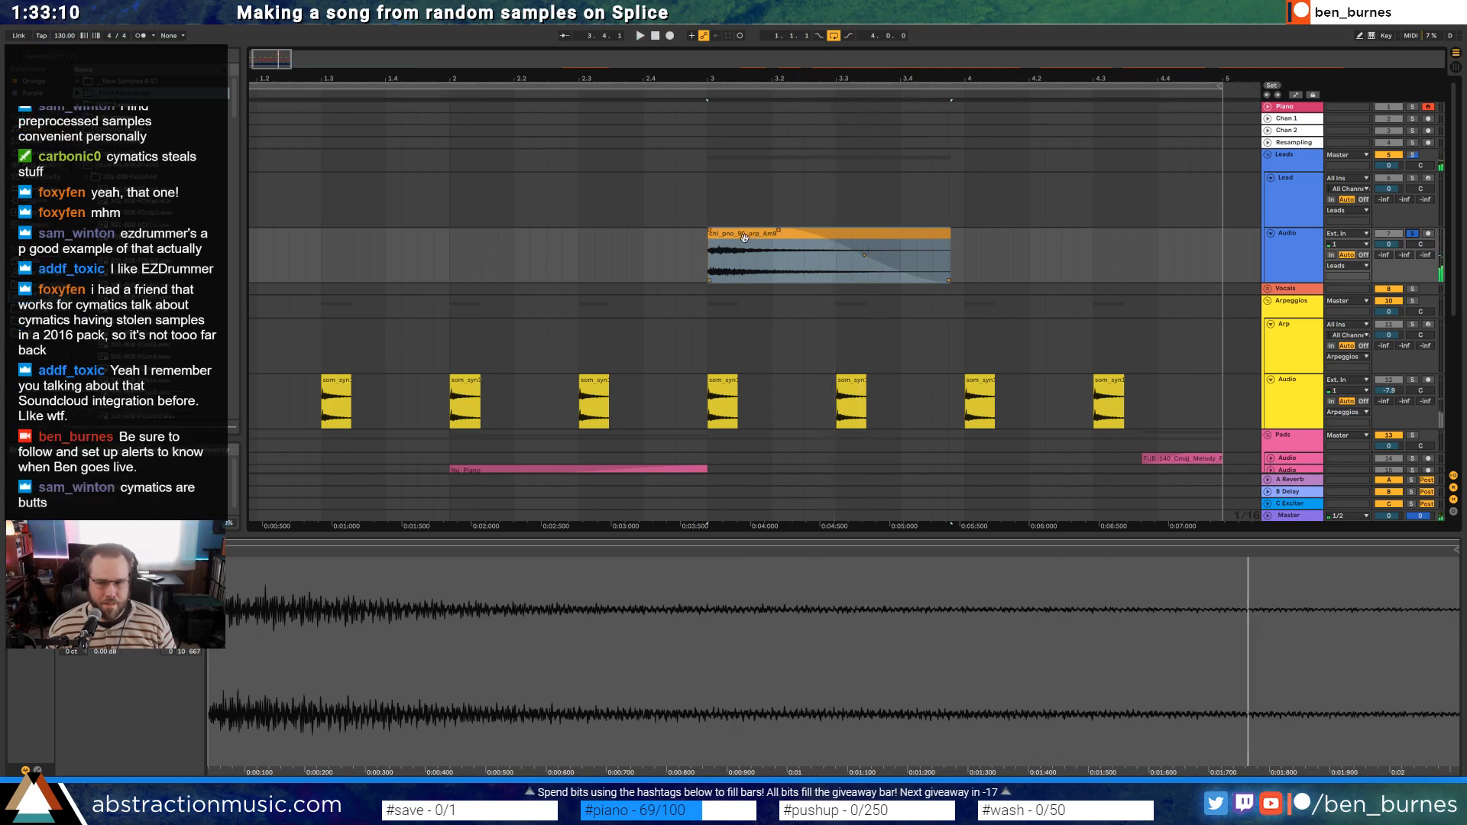
pyautogui.click(744, 237)
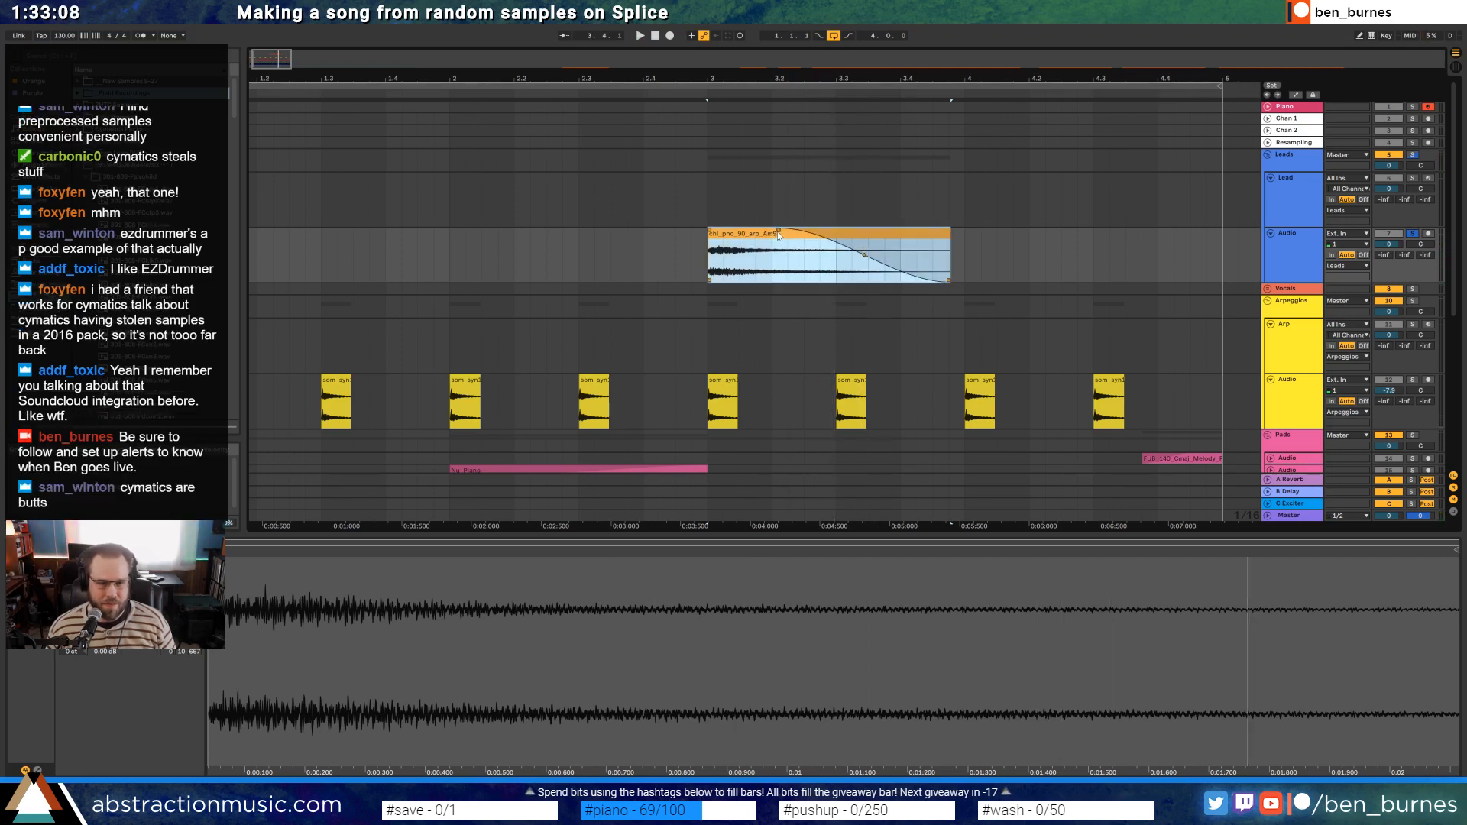
pyautogui.press('space')
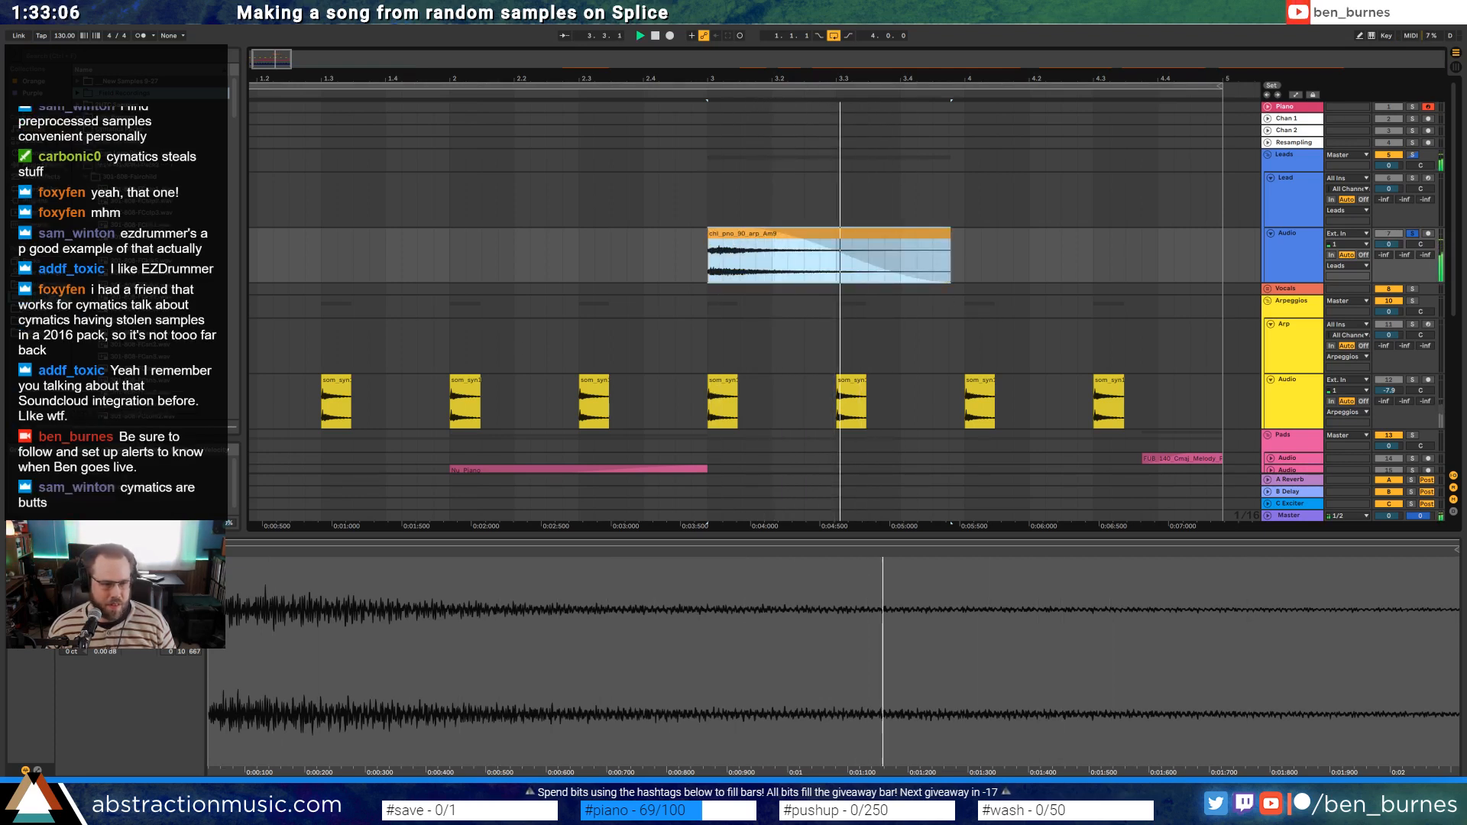
pyautogui.press('space')
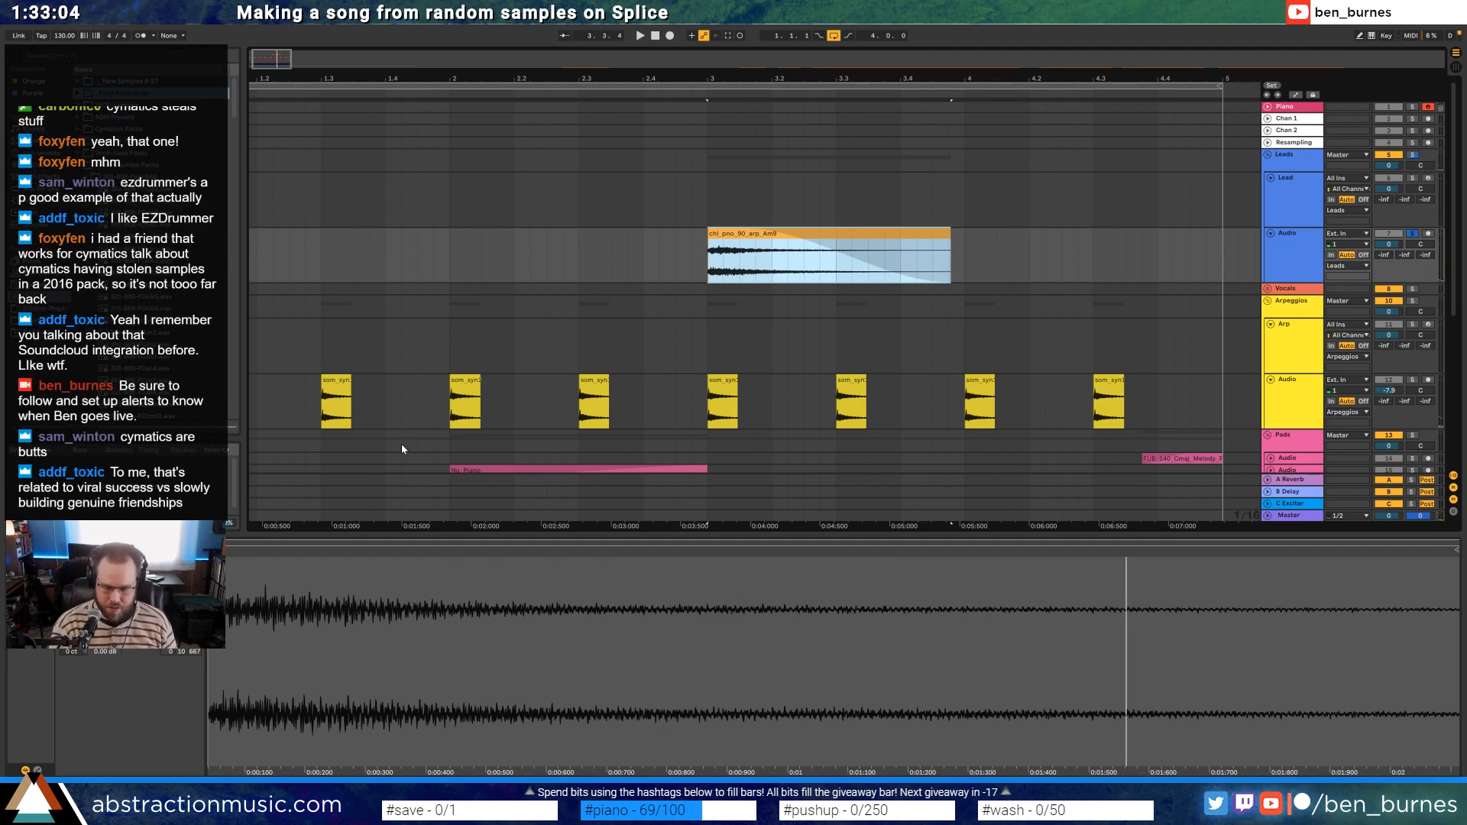
pyautogui.click(1412, 234)
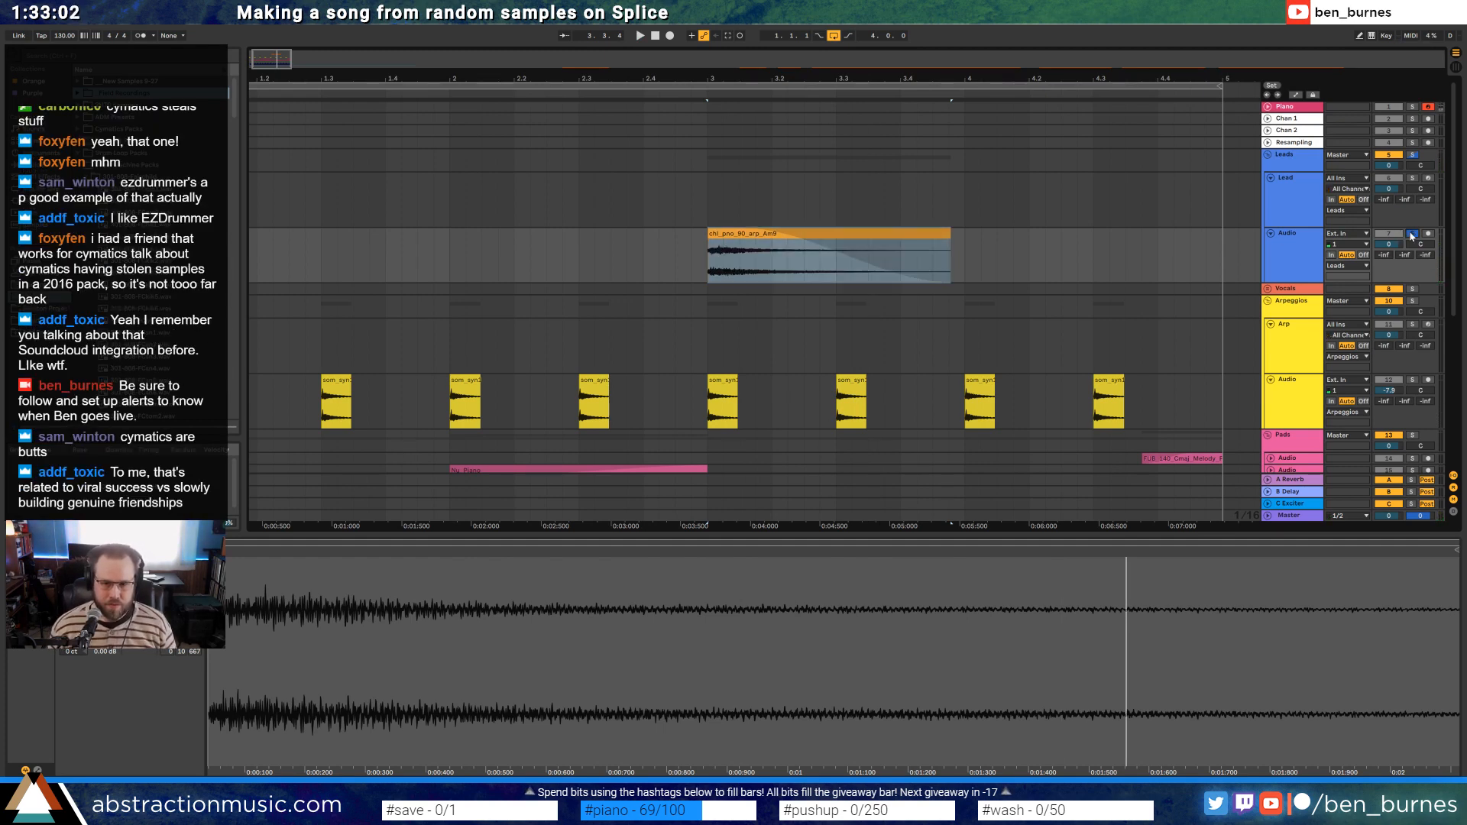
pyautogui.click(1412, 234)
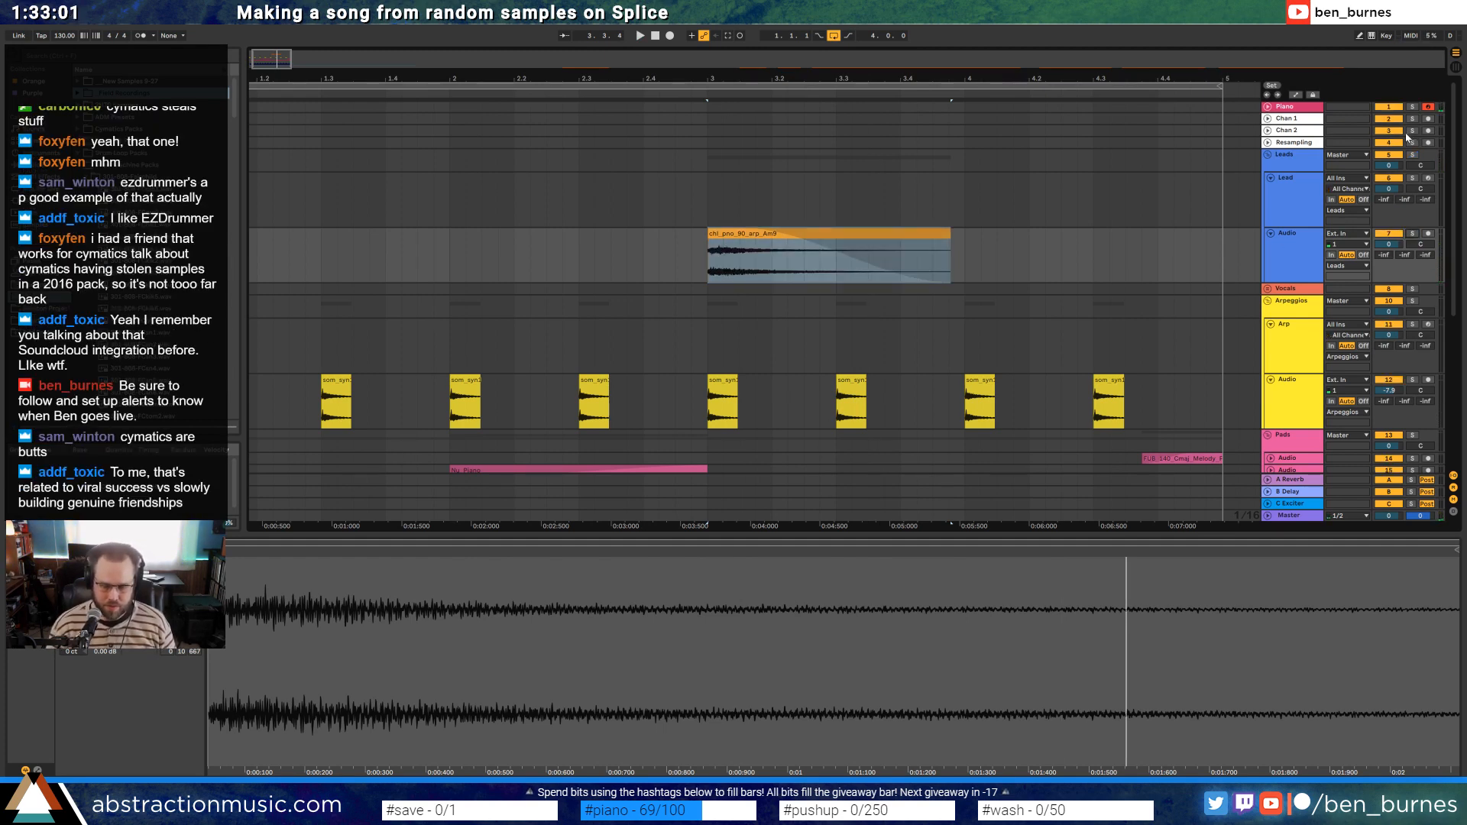